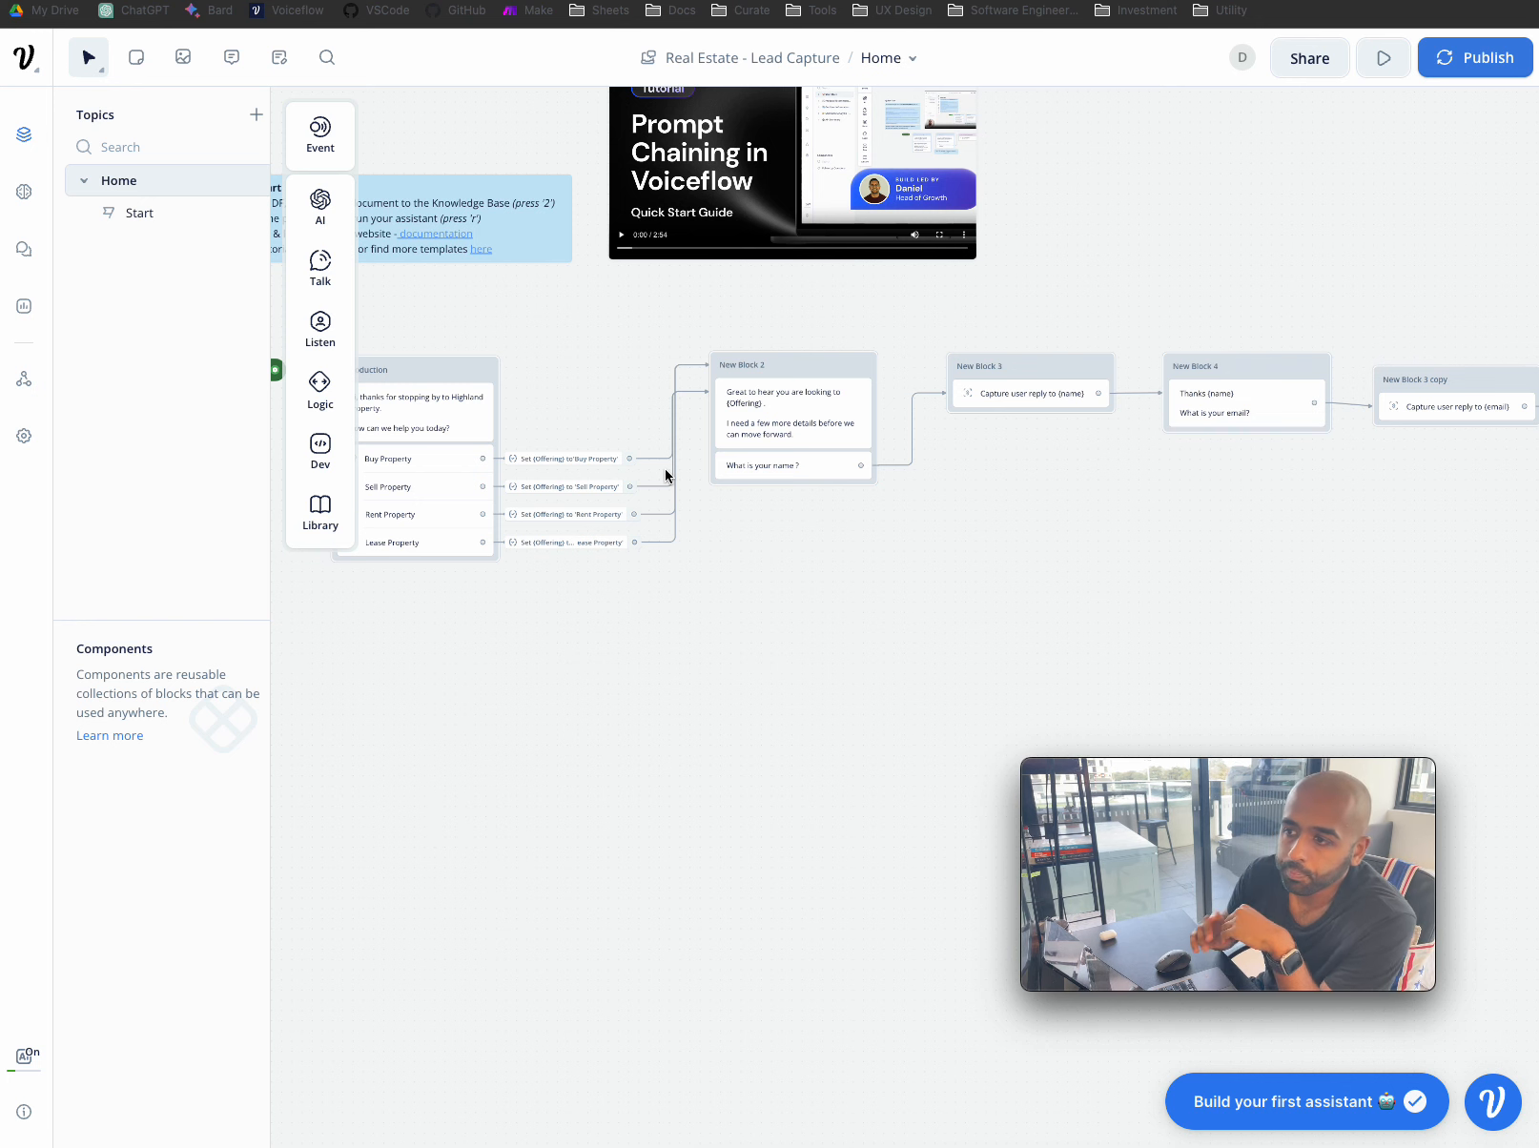
- Focus the Voiceflow window and pan the canvas left toward the Introduction block
left_click(742, 532)
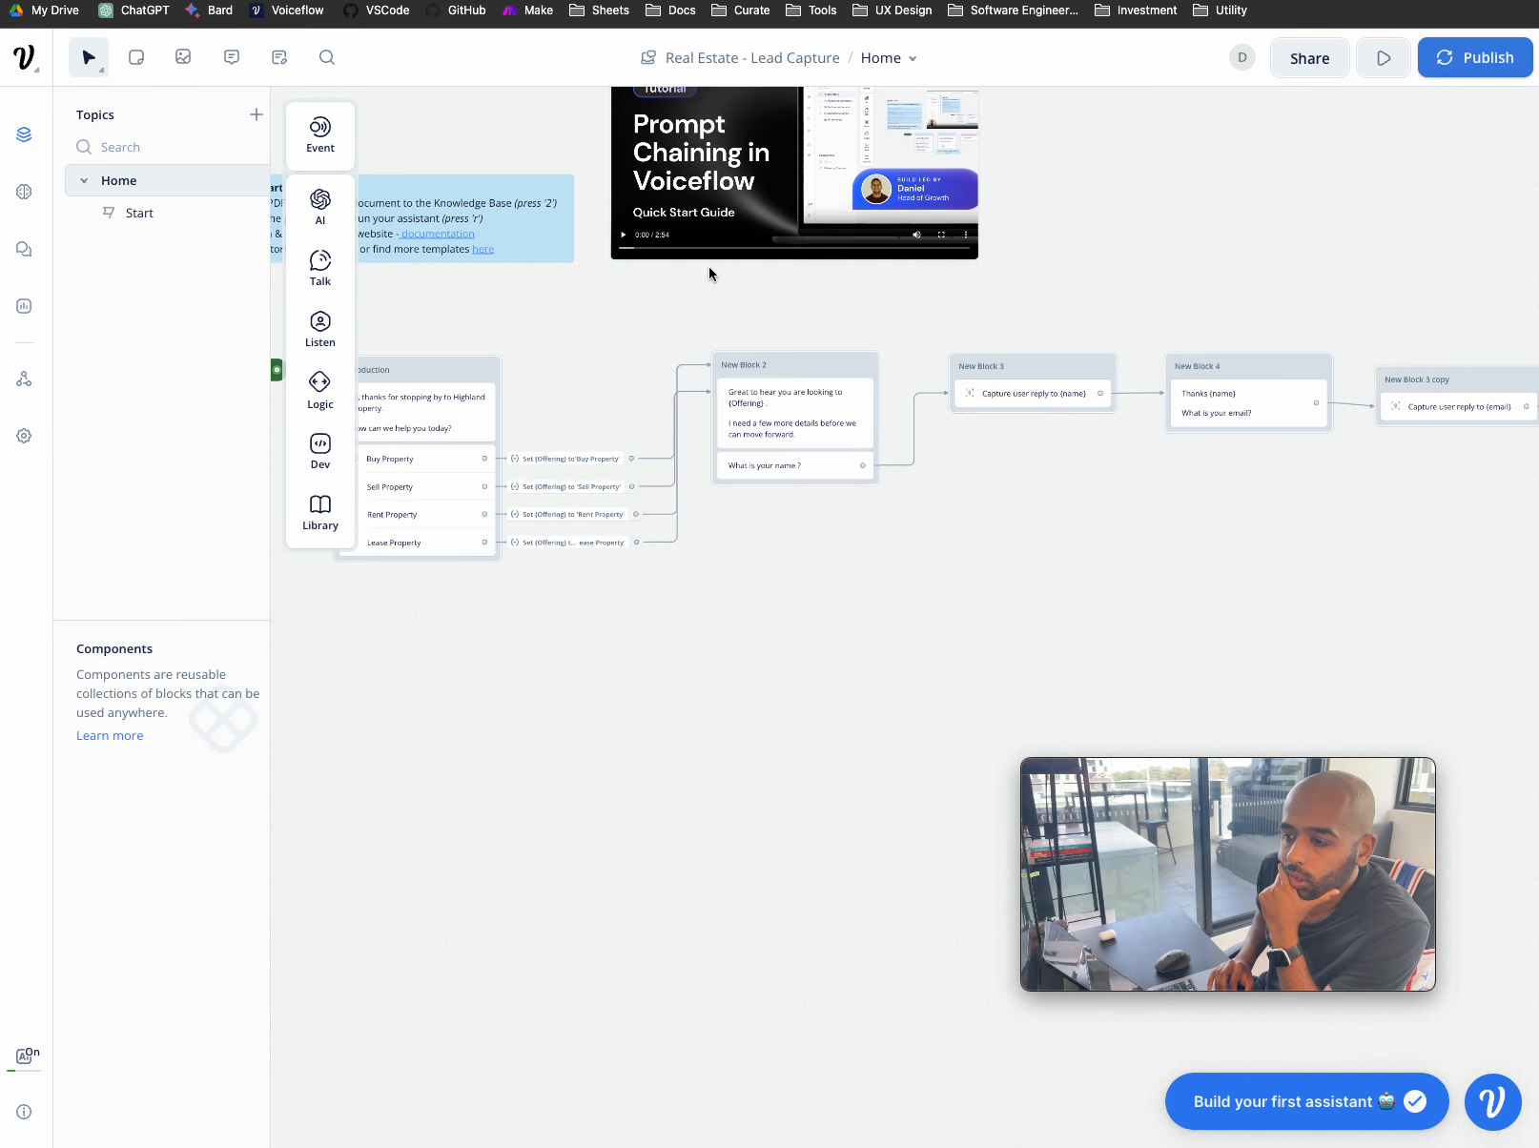
scroll(769, 560, "left", 4)
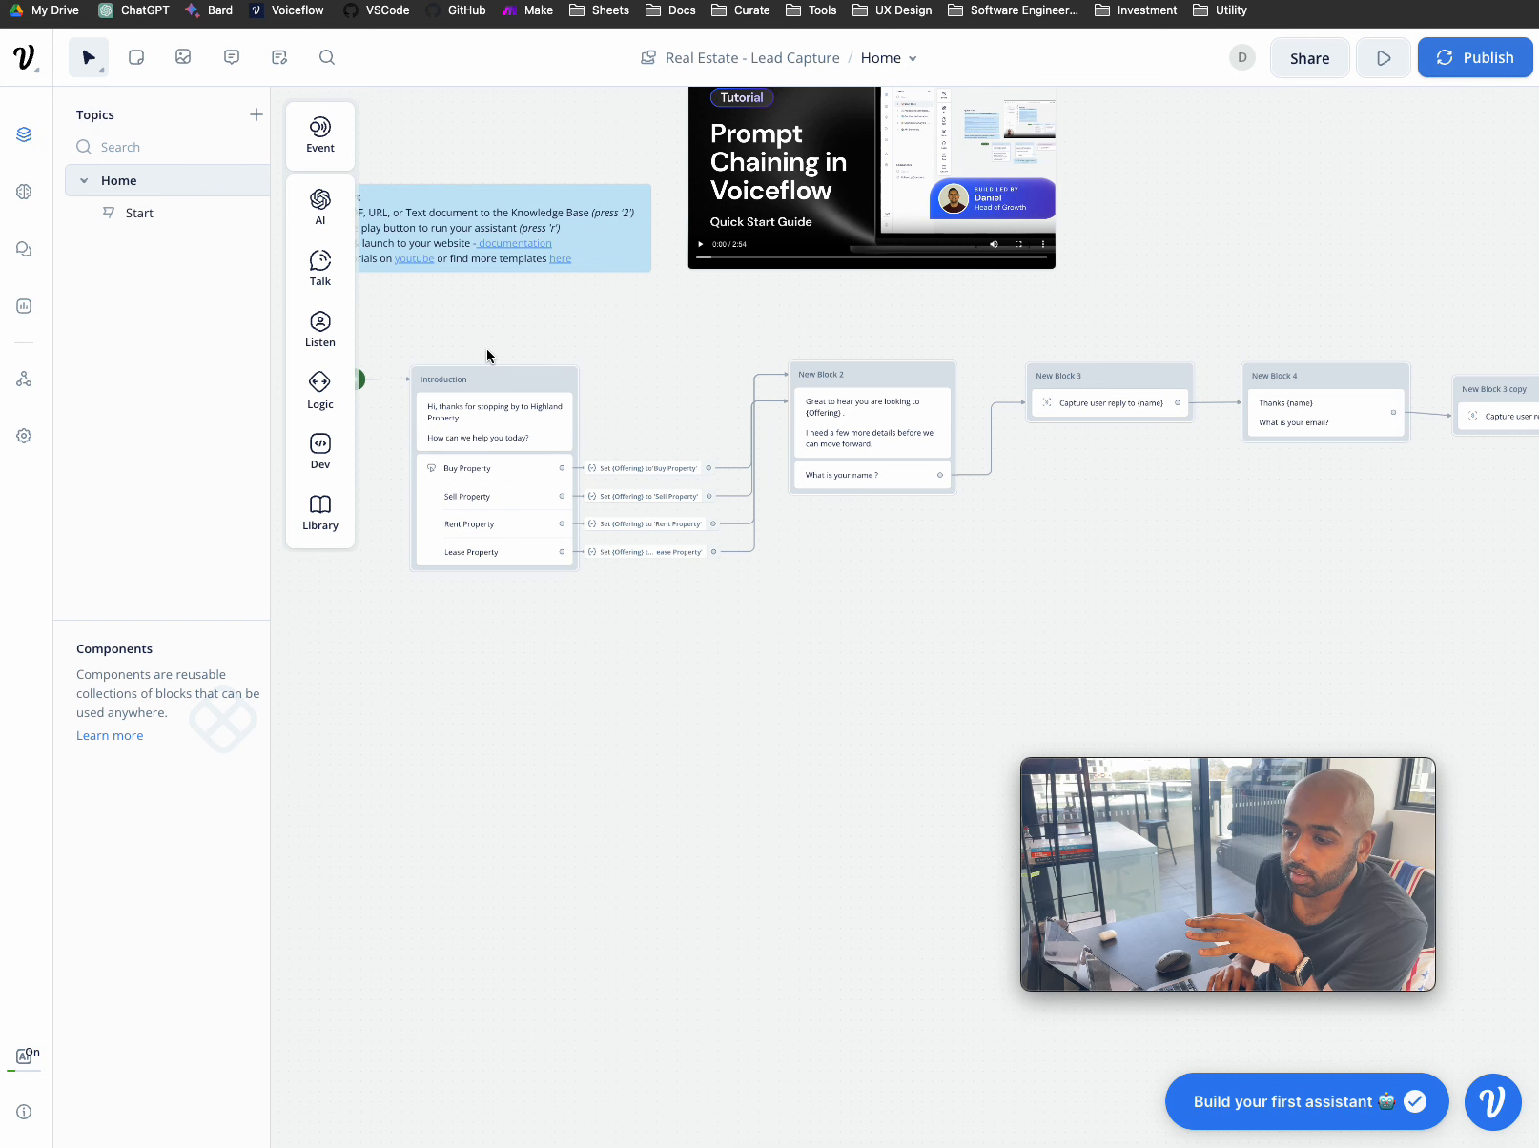
scroll(725, 400, "left", 6)
- Start a test from the Introduction block and choose Sell Property in the chat
left_click(691, 381)
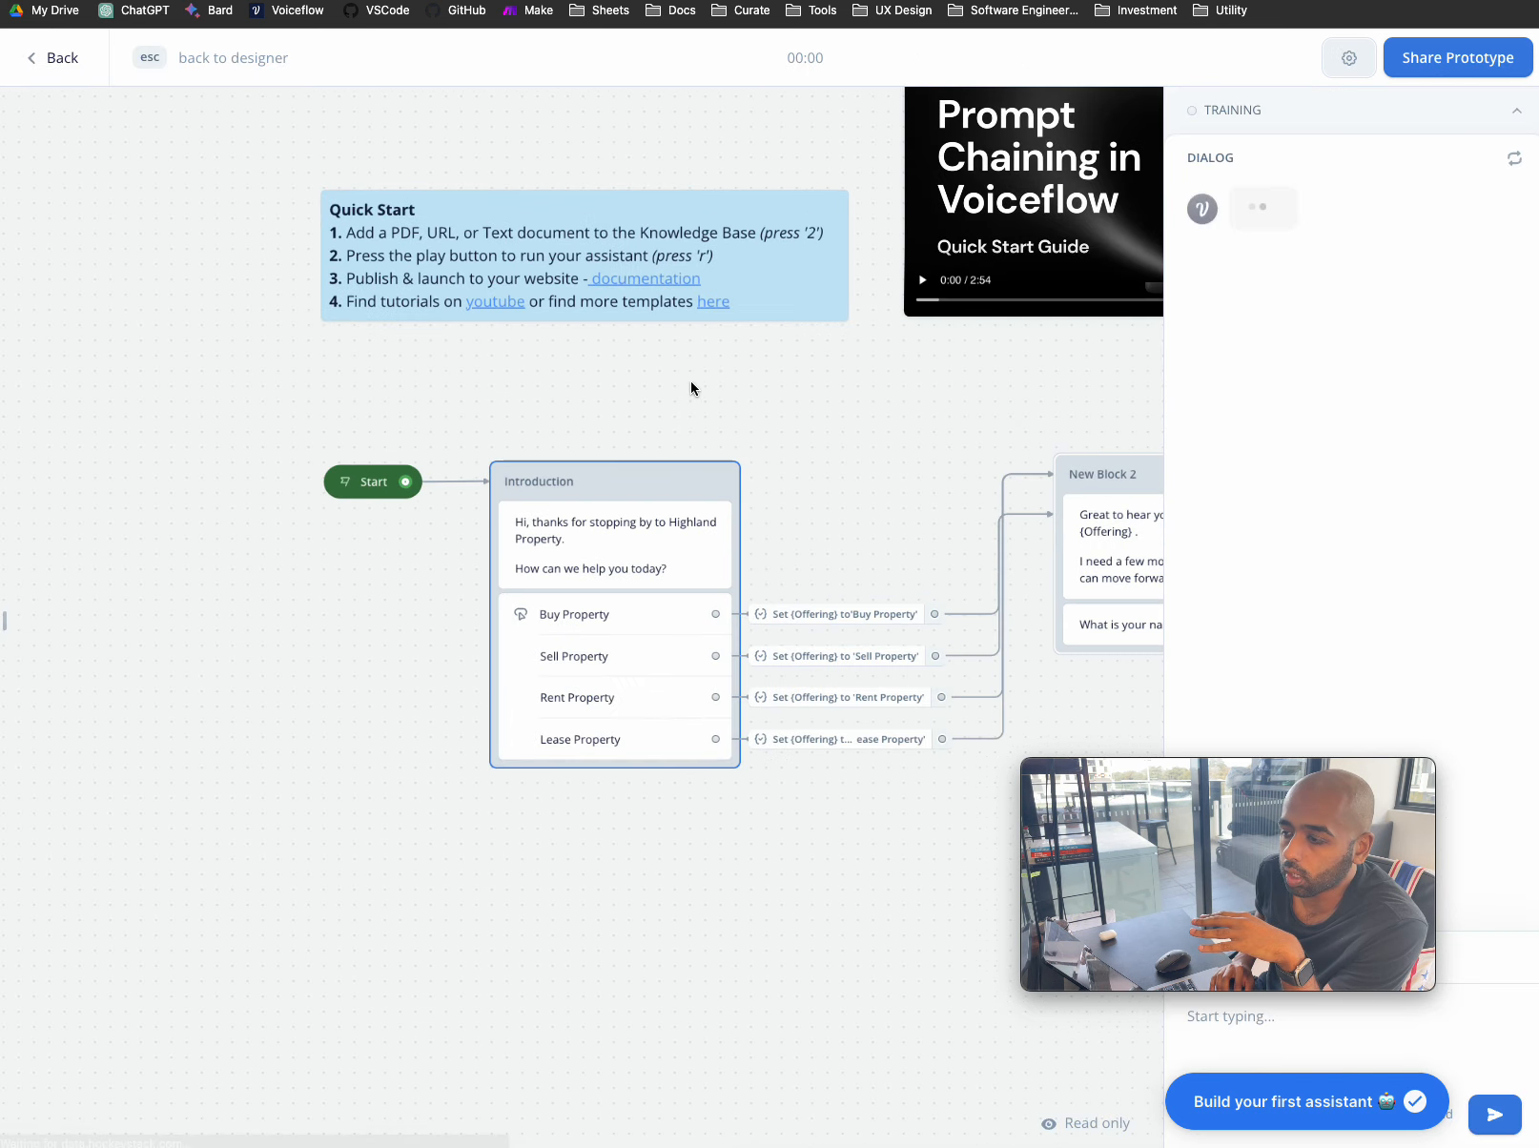
left_click_drag(1239, 772, 257, 873)
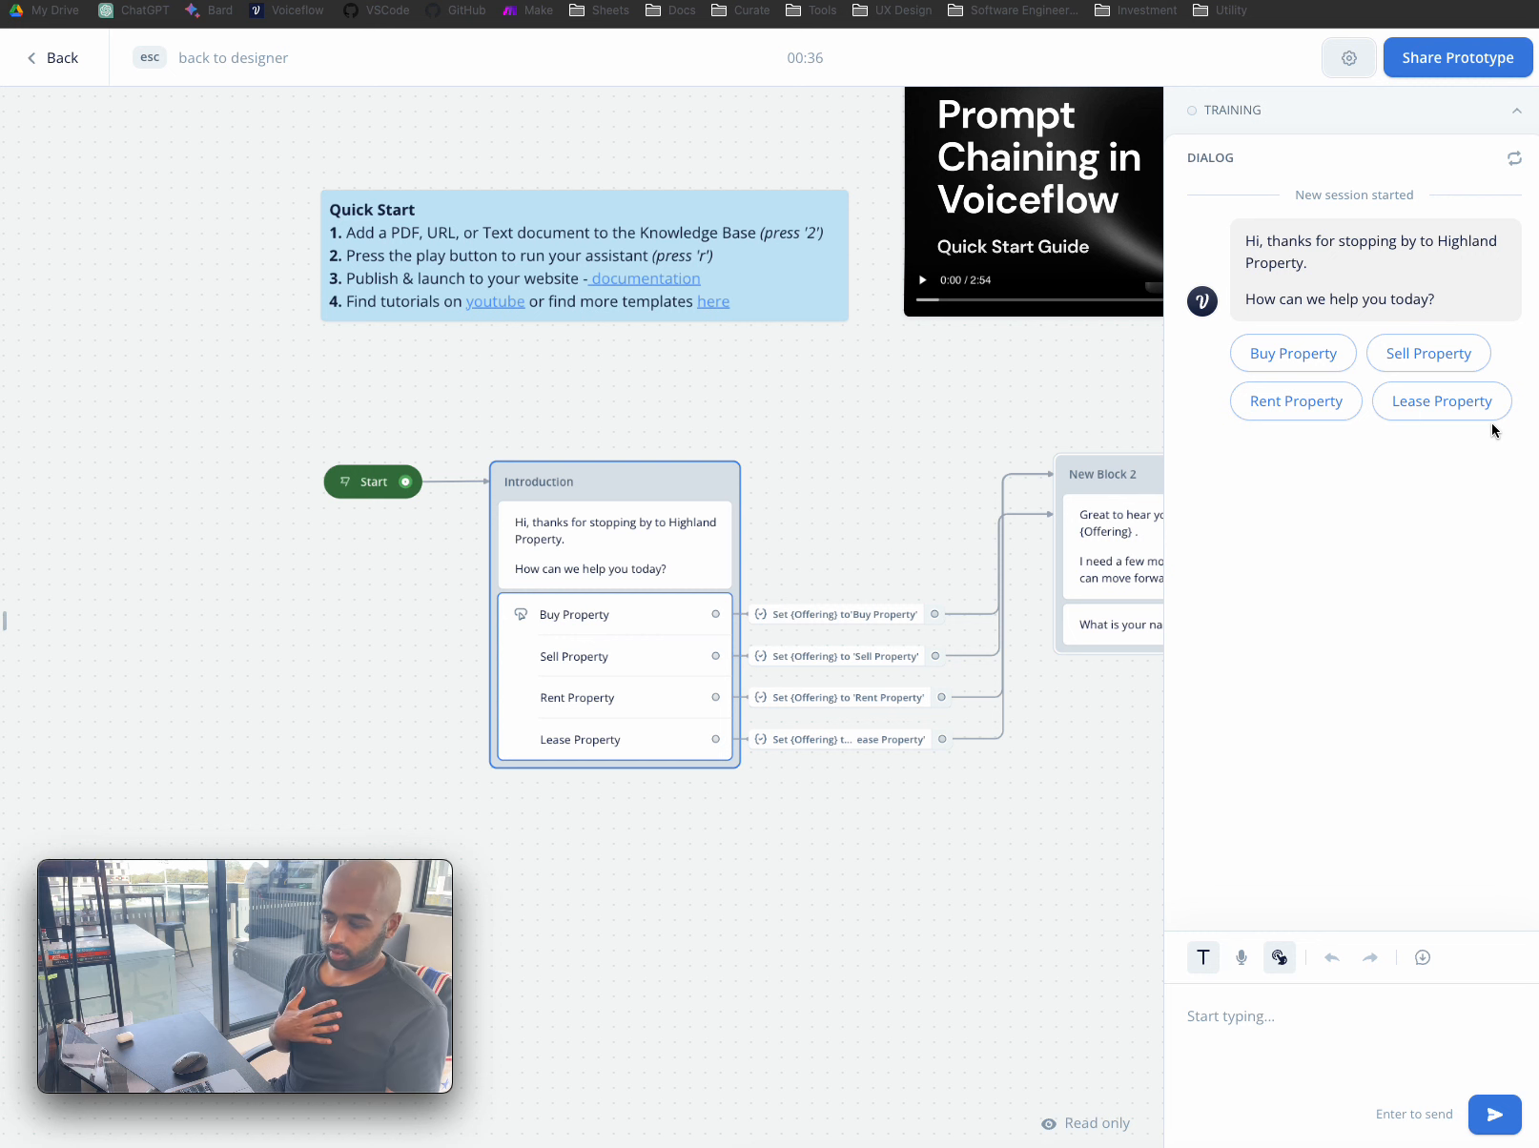
left_click(1439, 352)
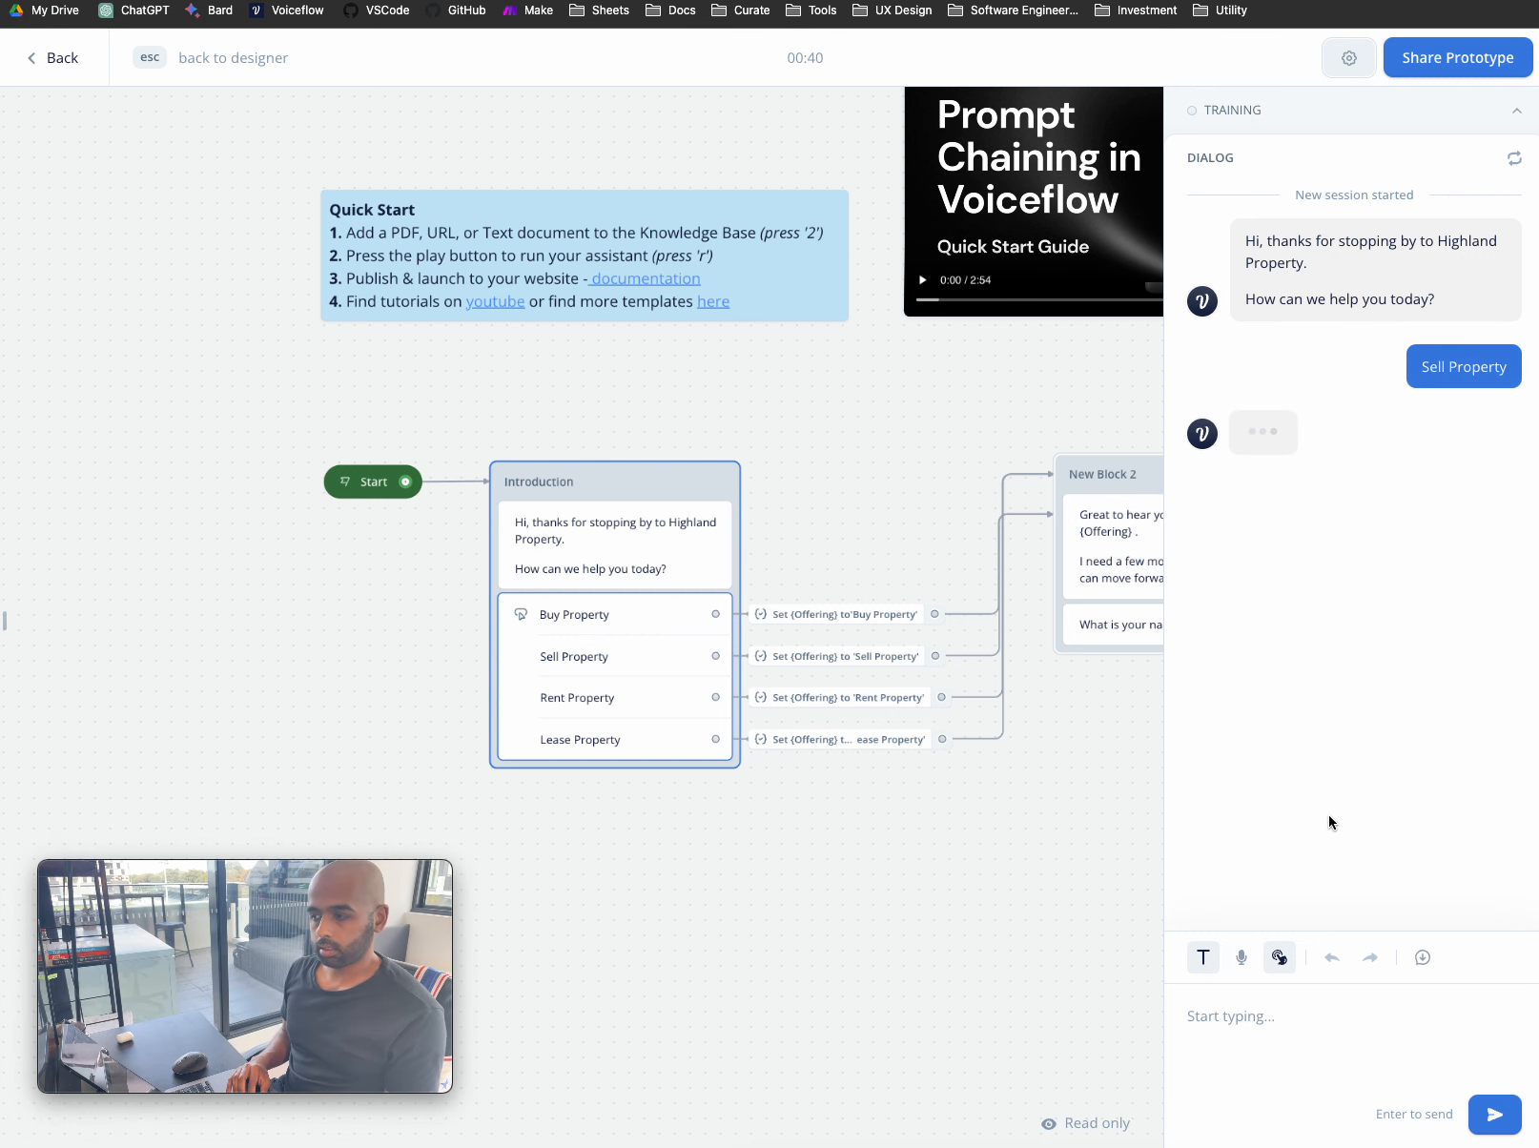
- Send the seller's name, e-mail address and mobile number as chat replies
left_click(1252, 1038)
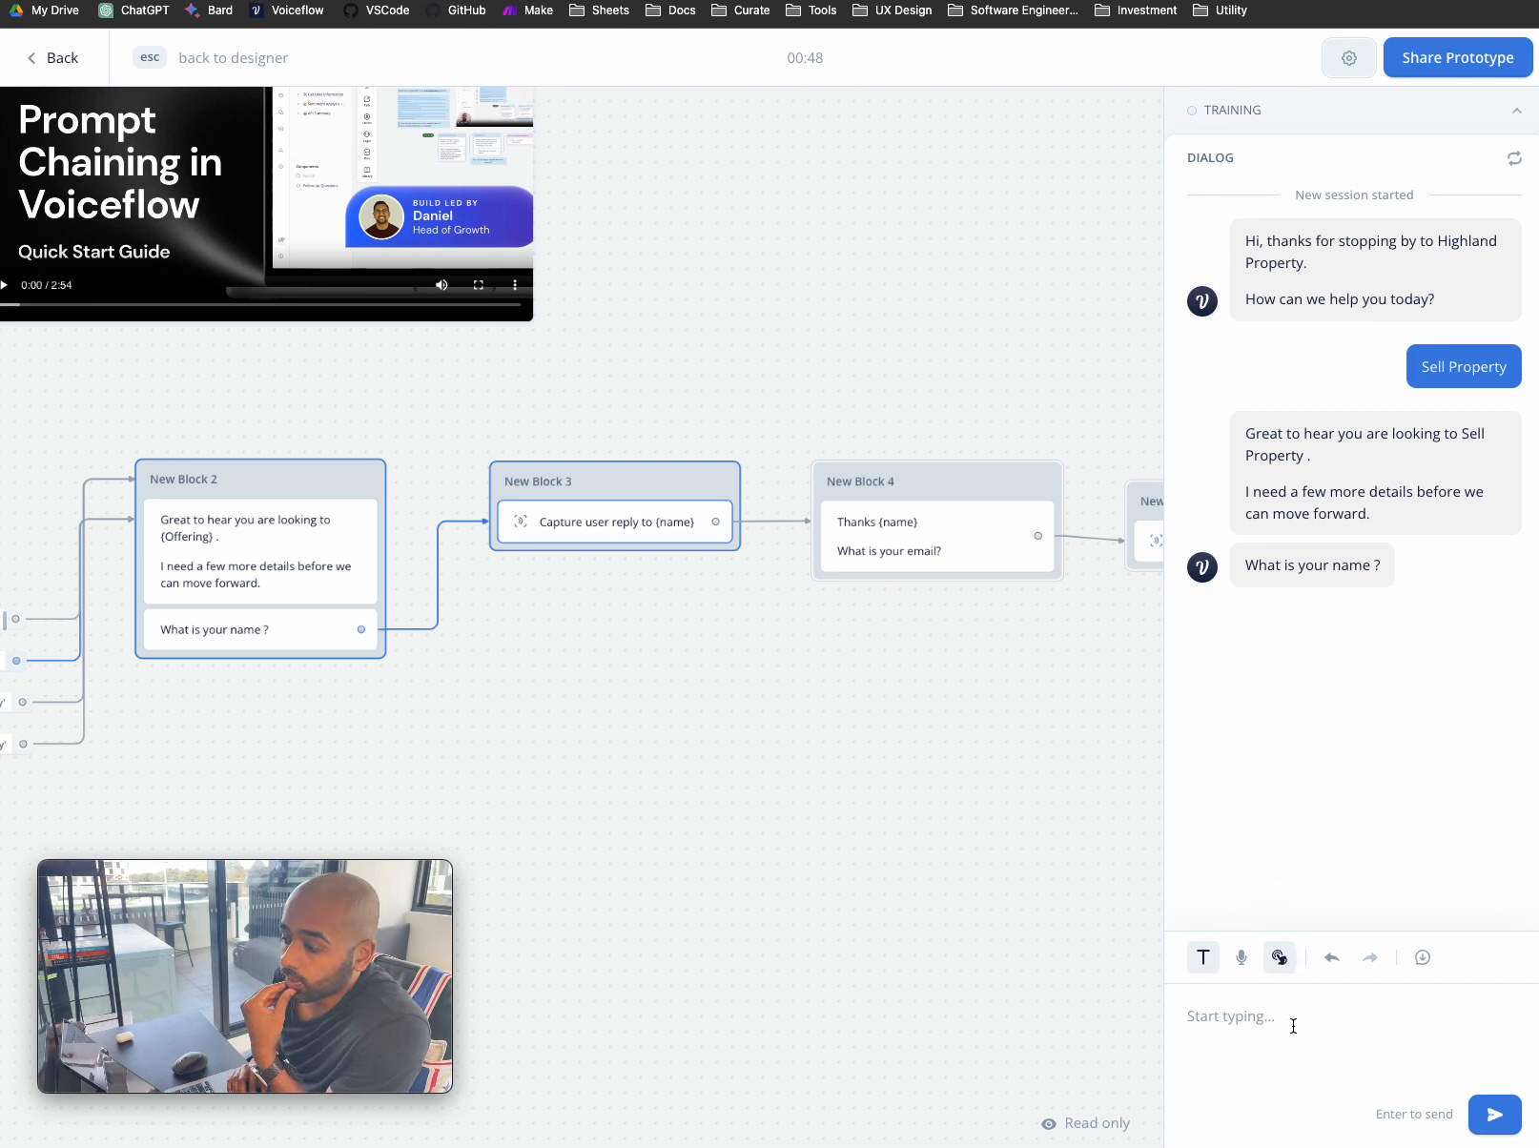
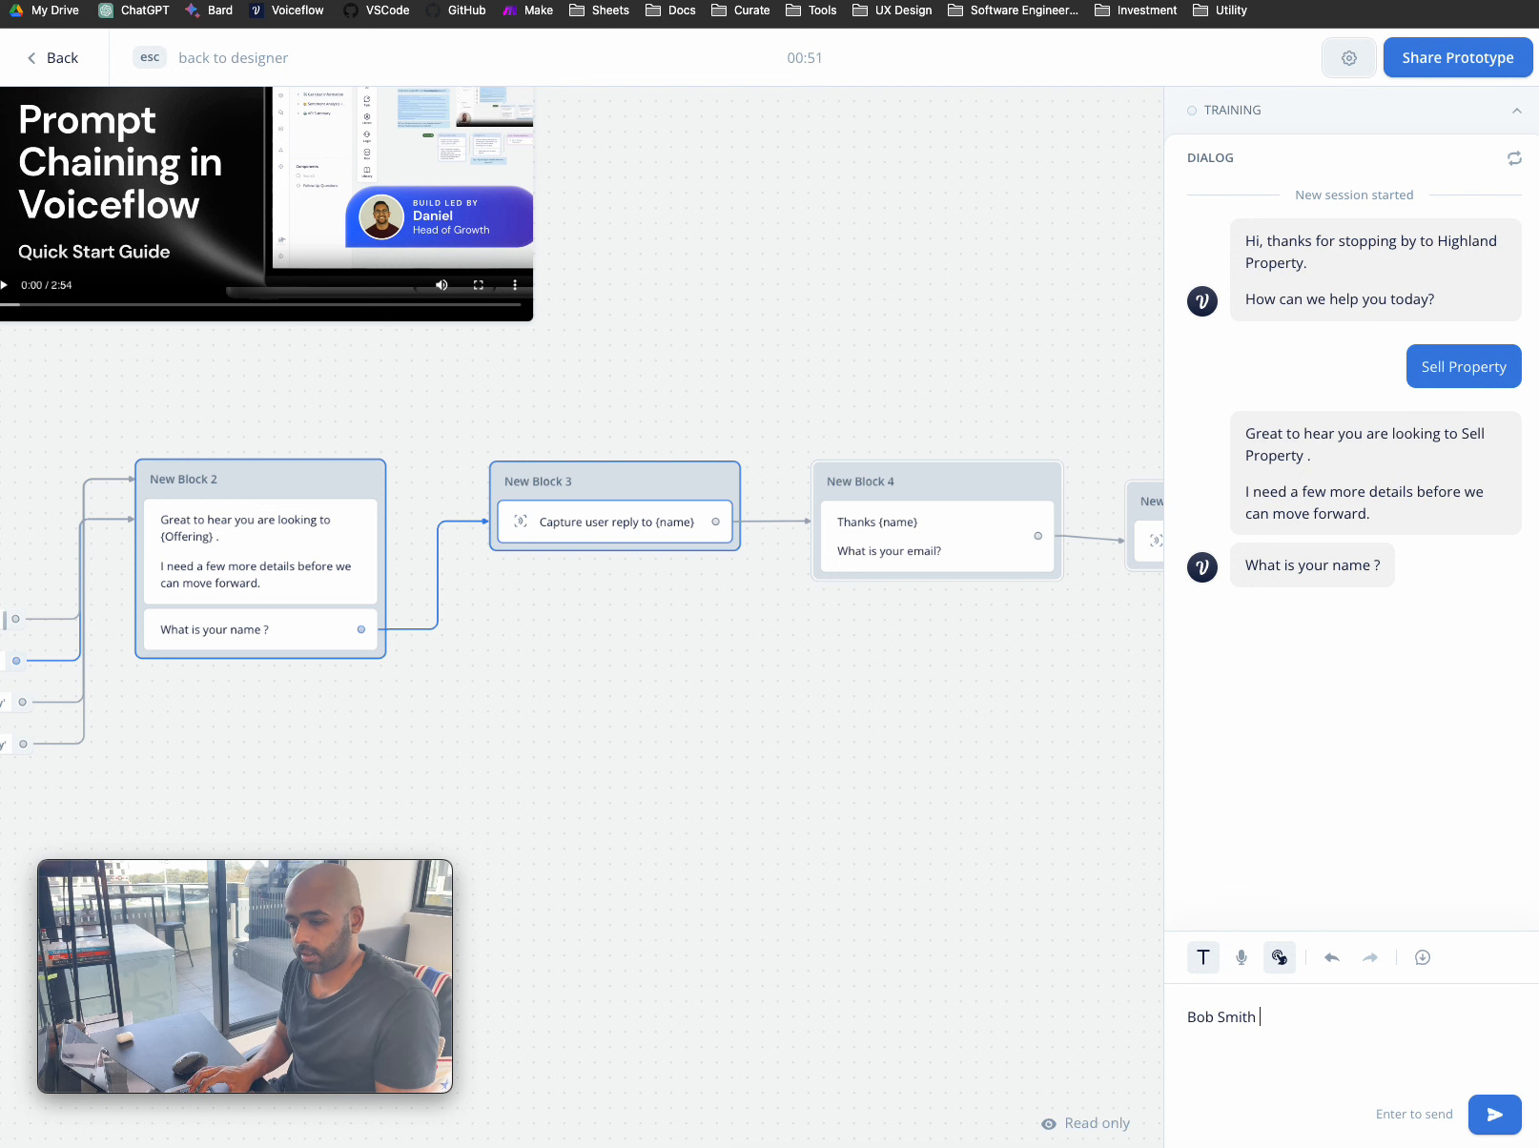
key("Return")
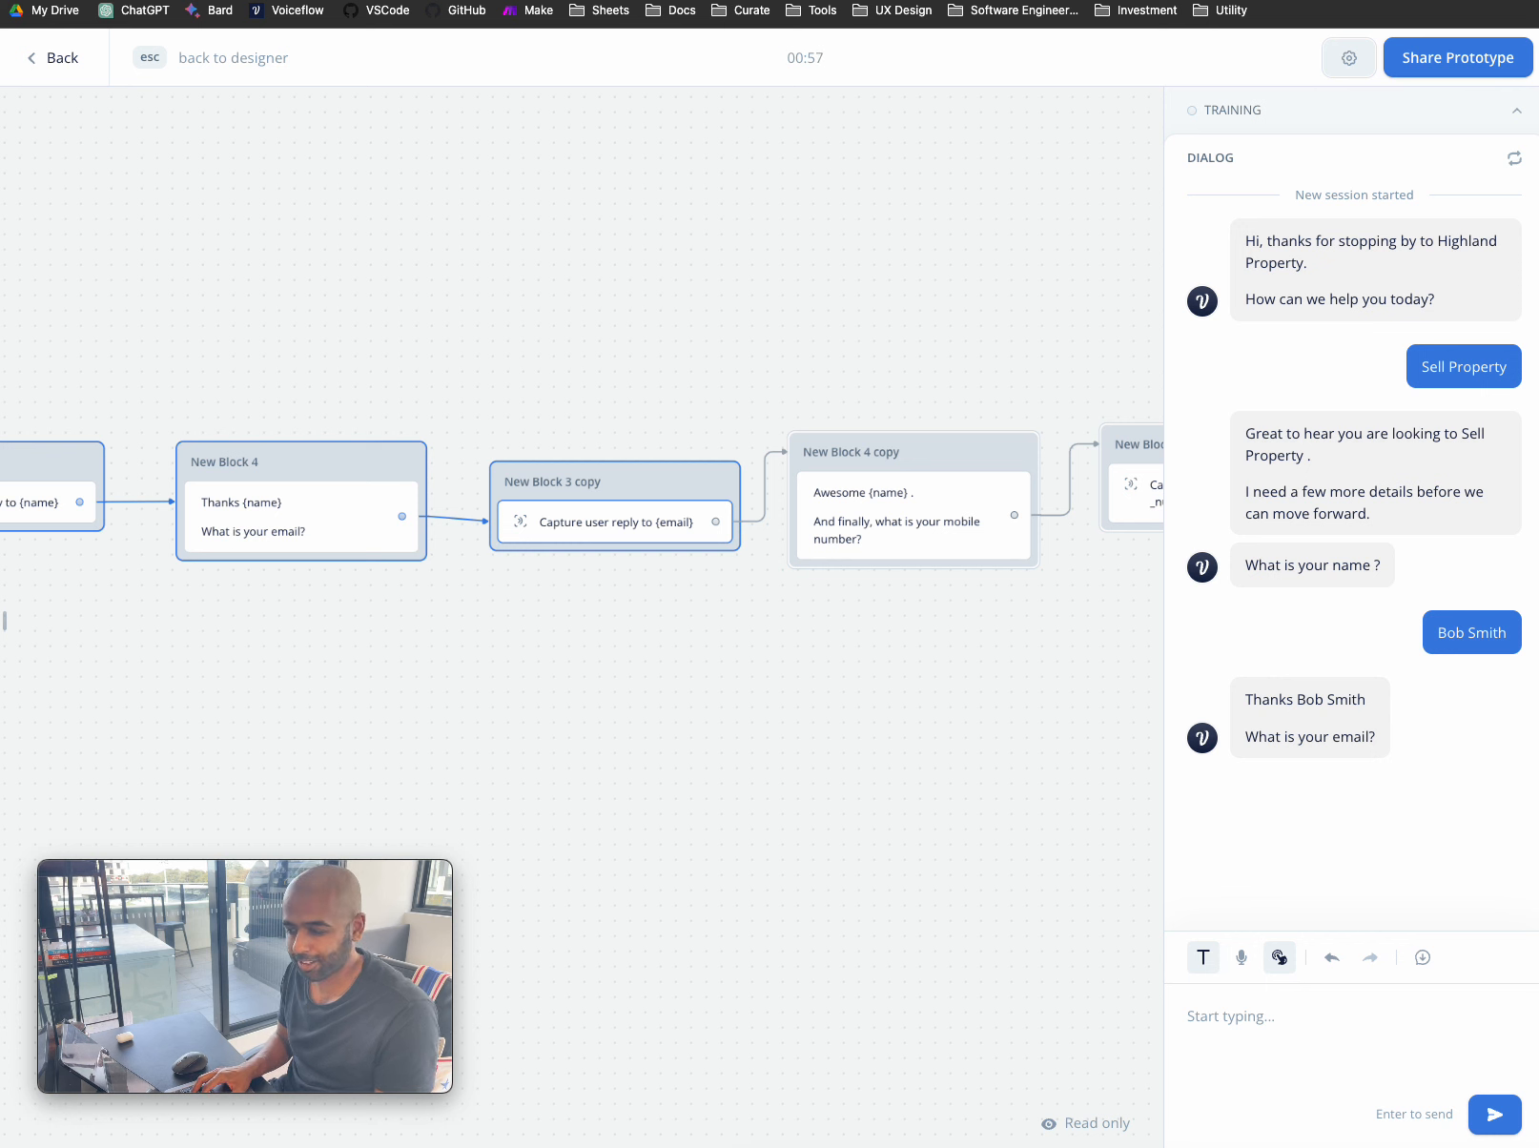
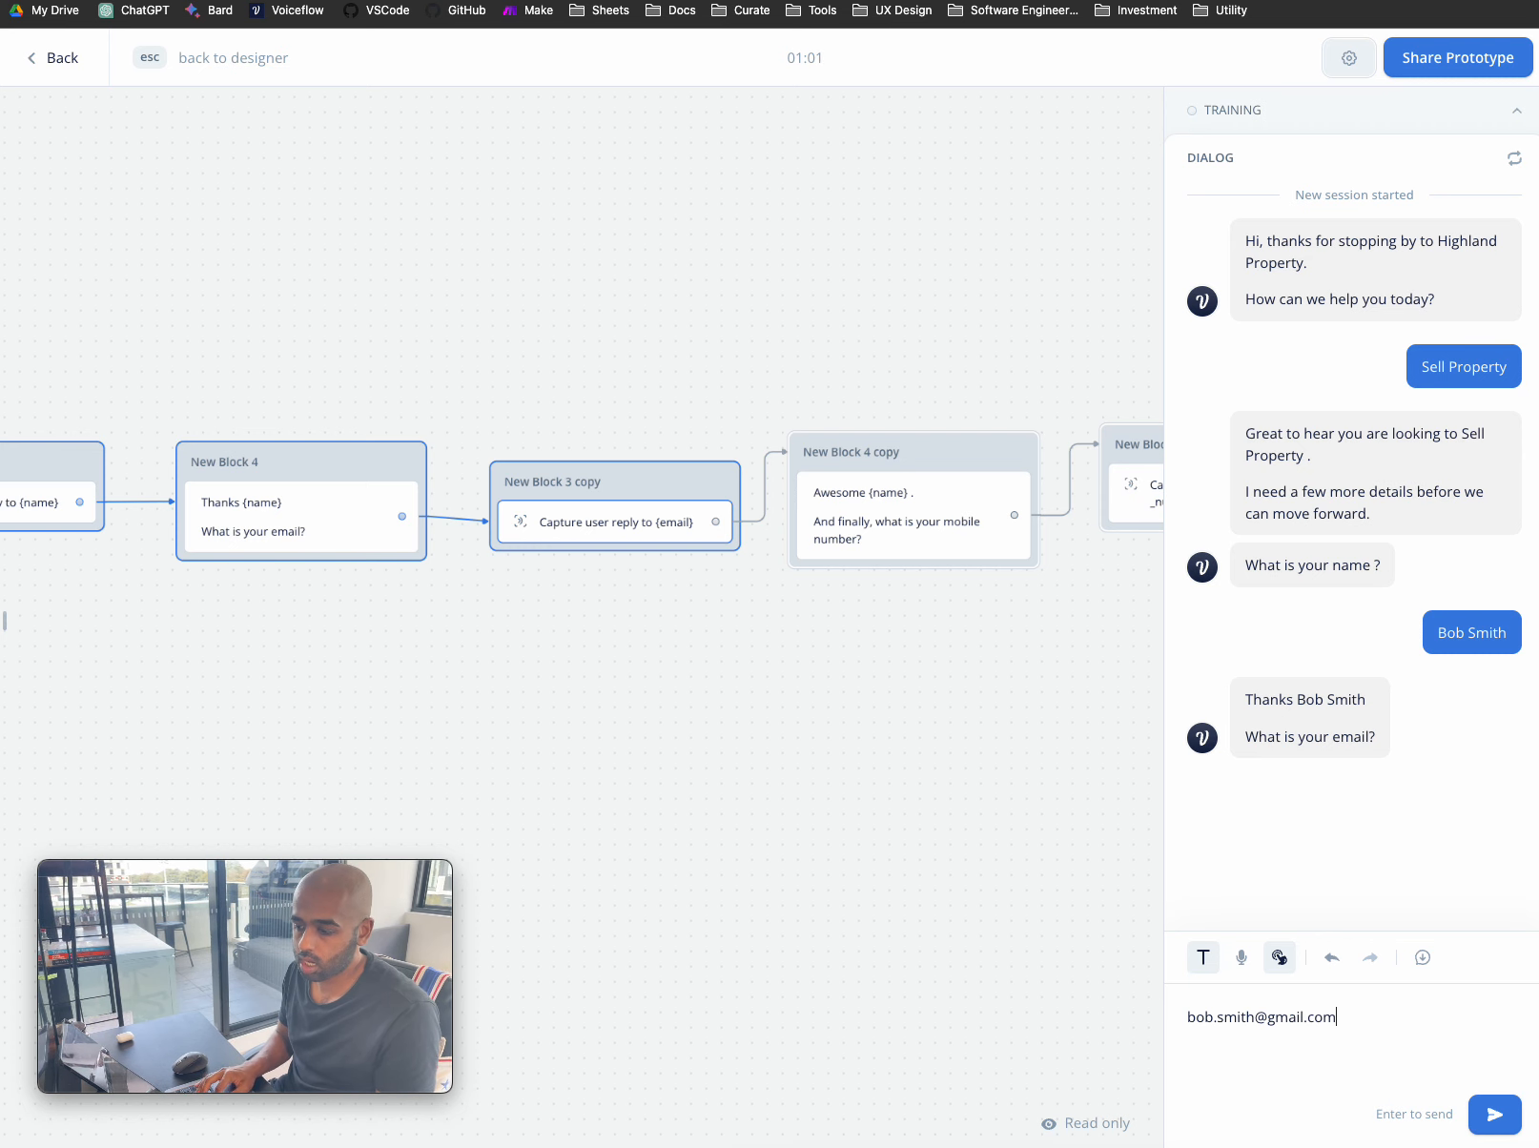
key("Return")
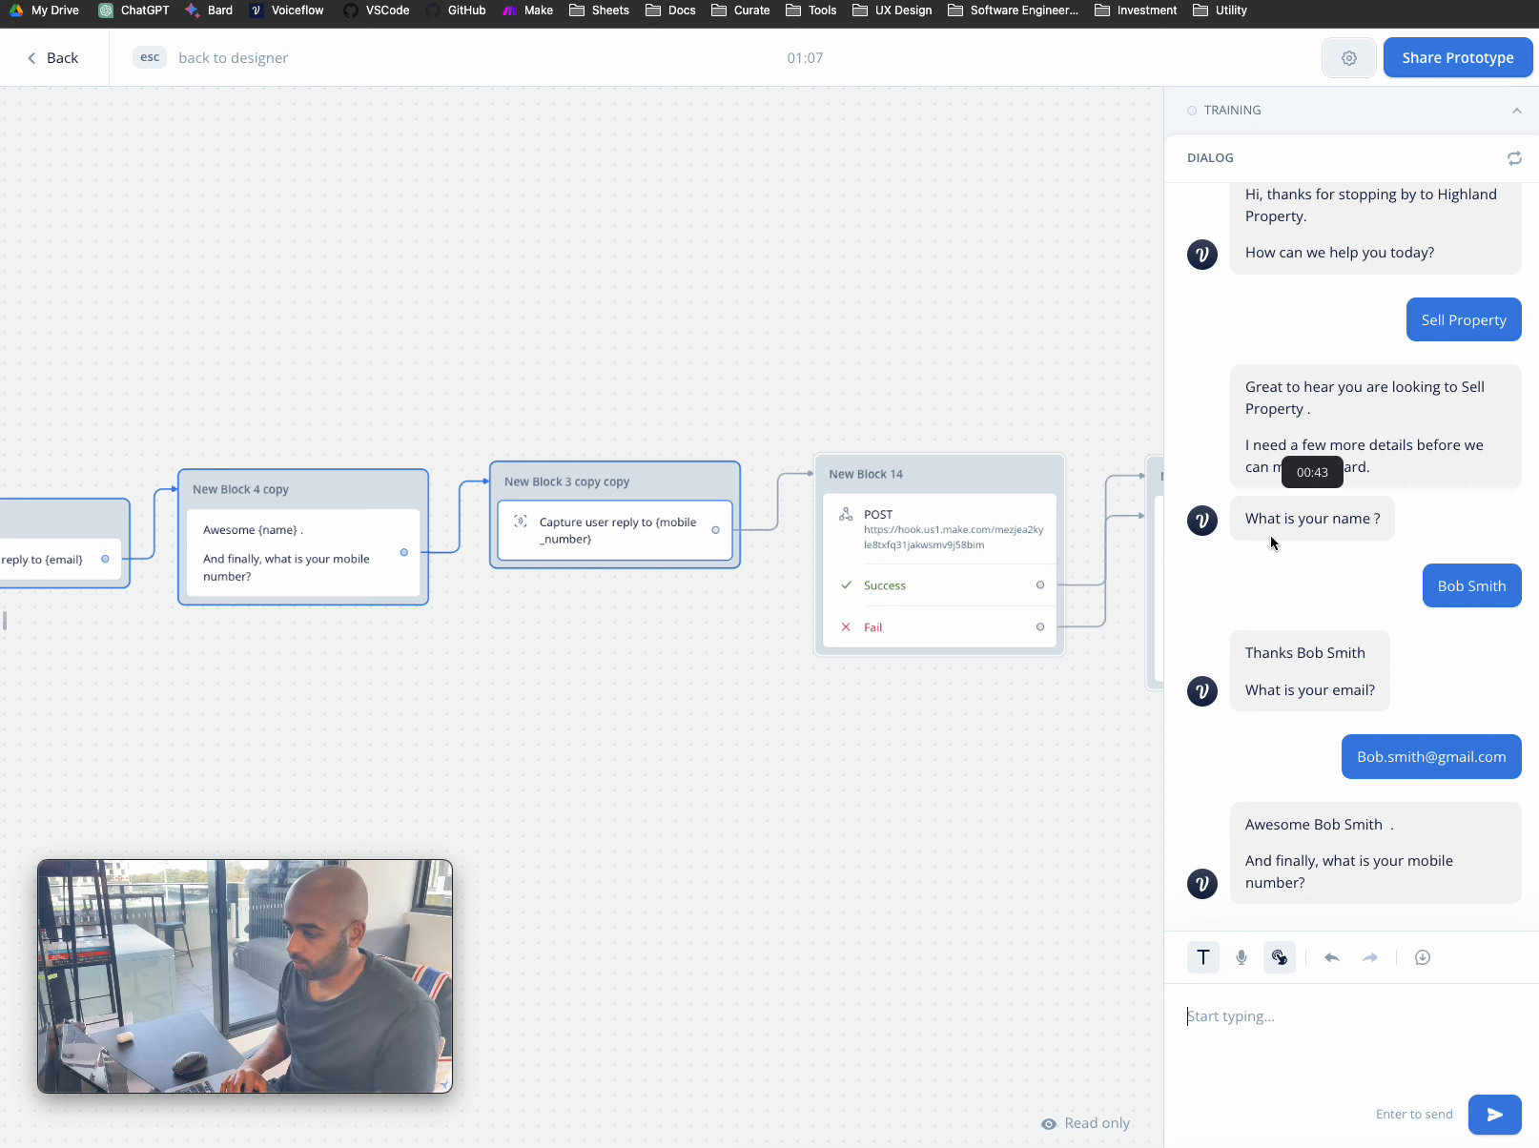
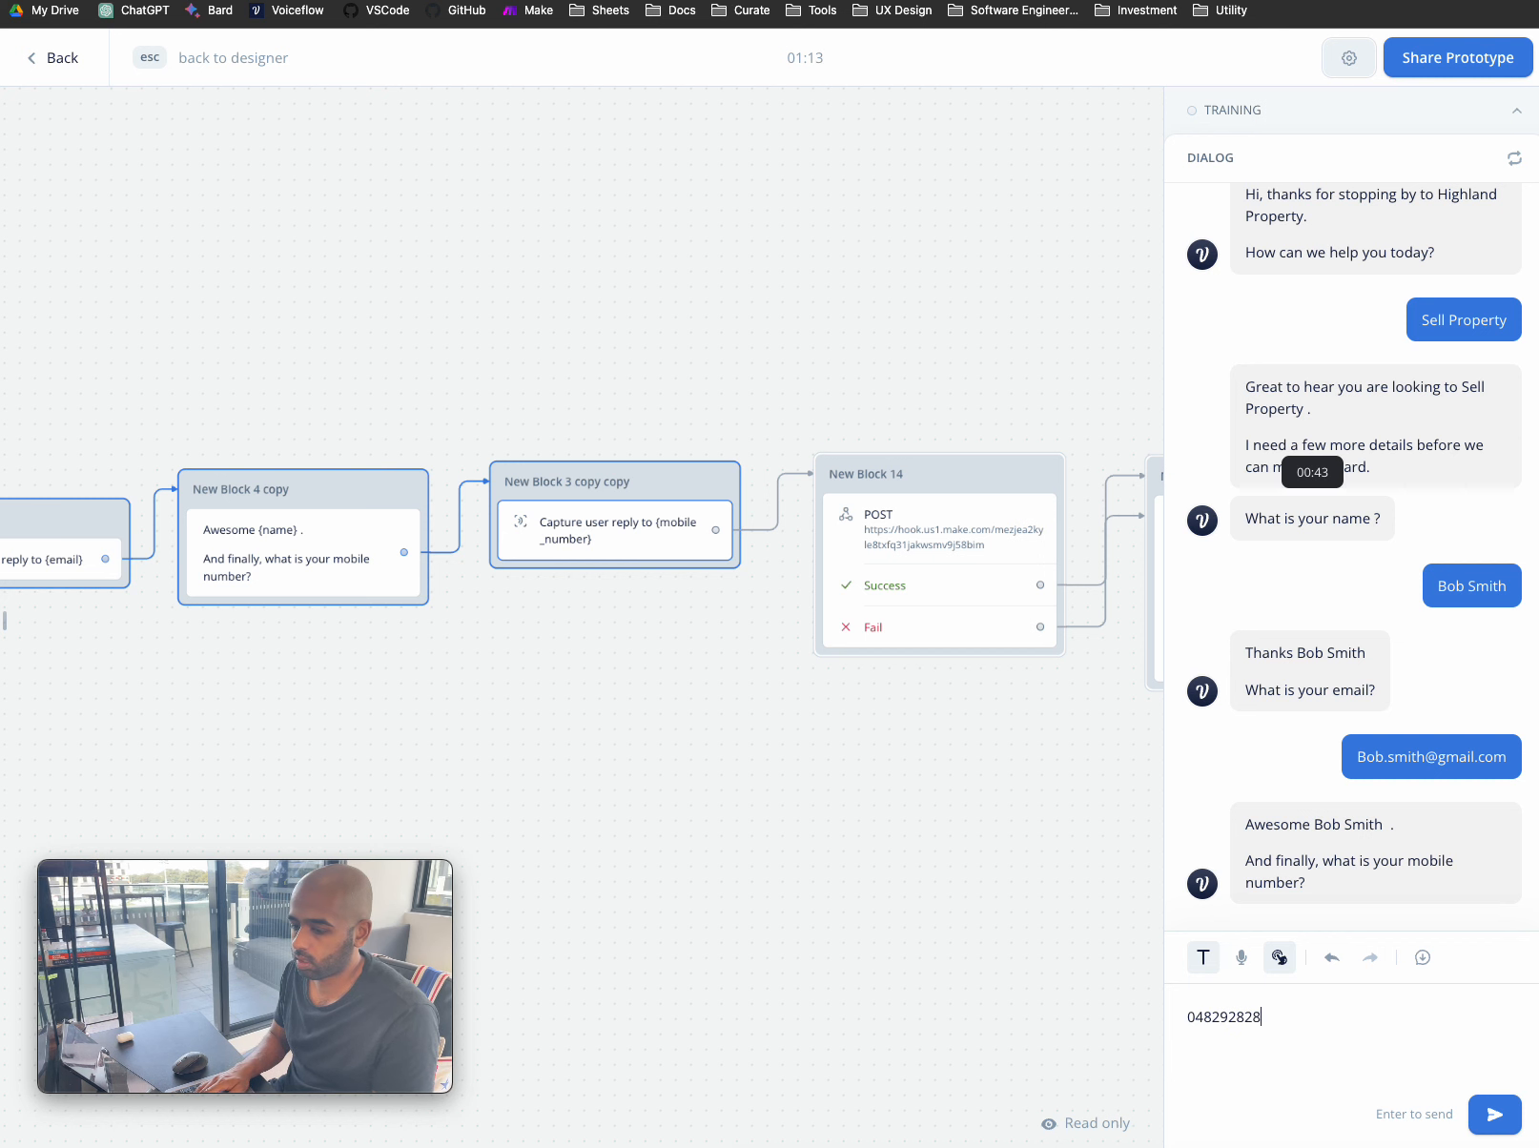
key("Return")
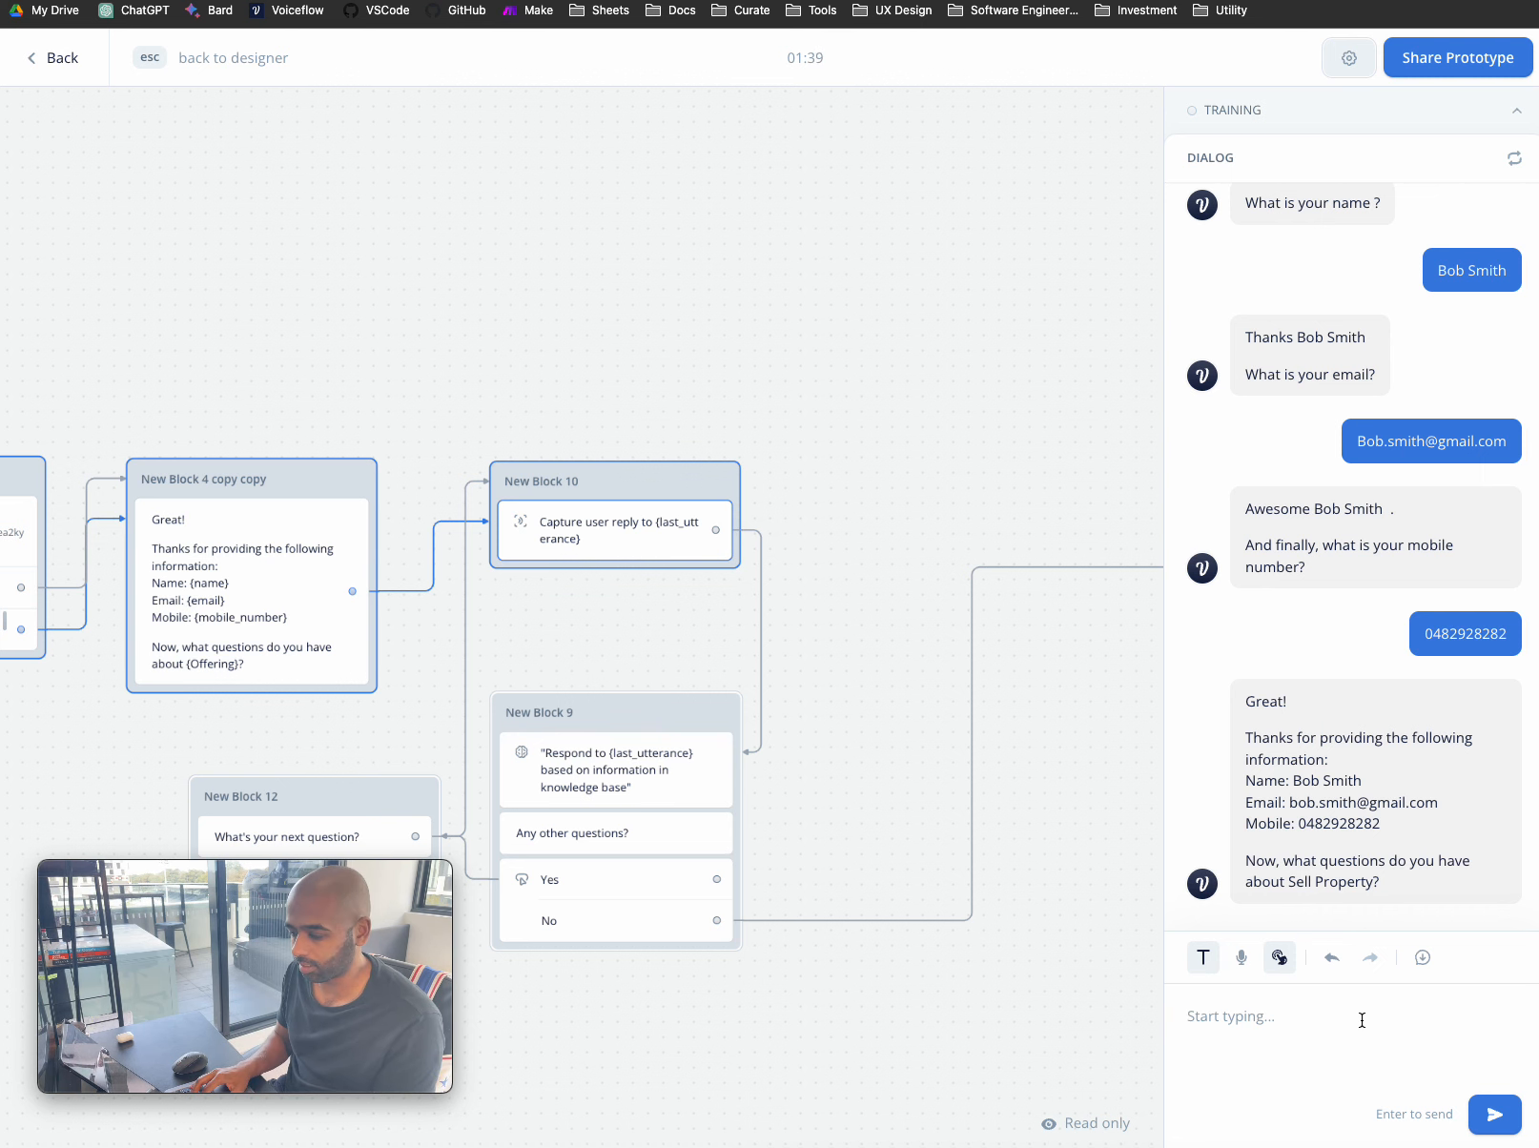
- Ask 'why highland property' and review the knowledge-base answer and Any other questions prompt
type("why")
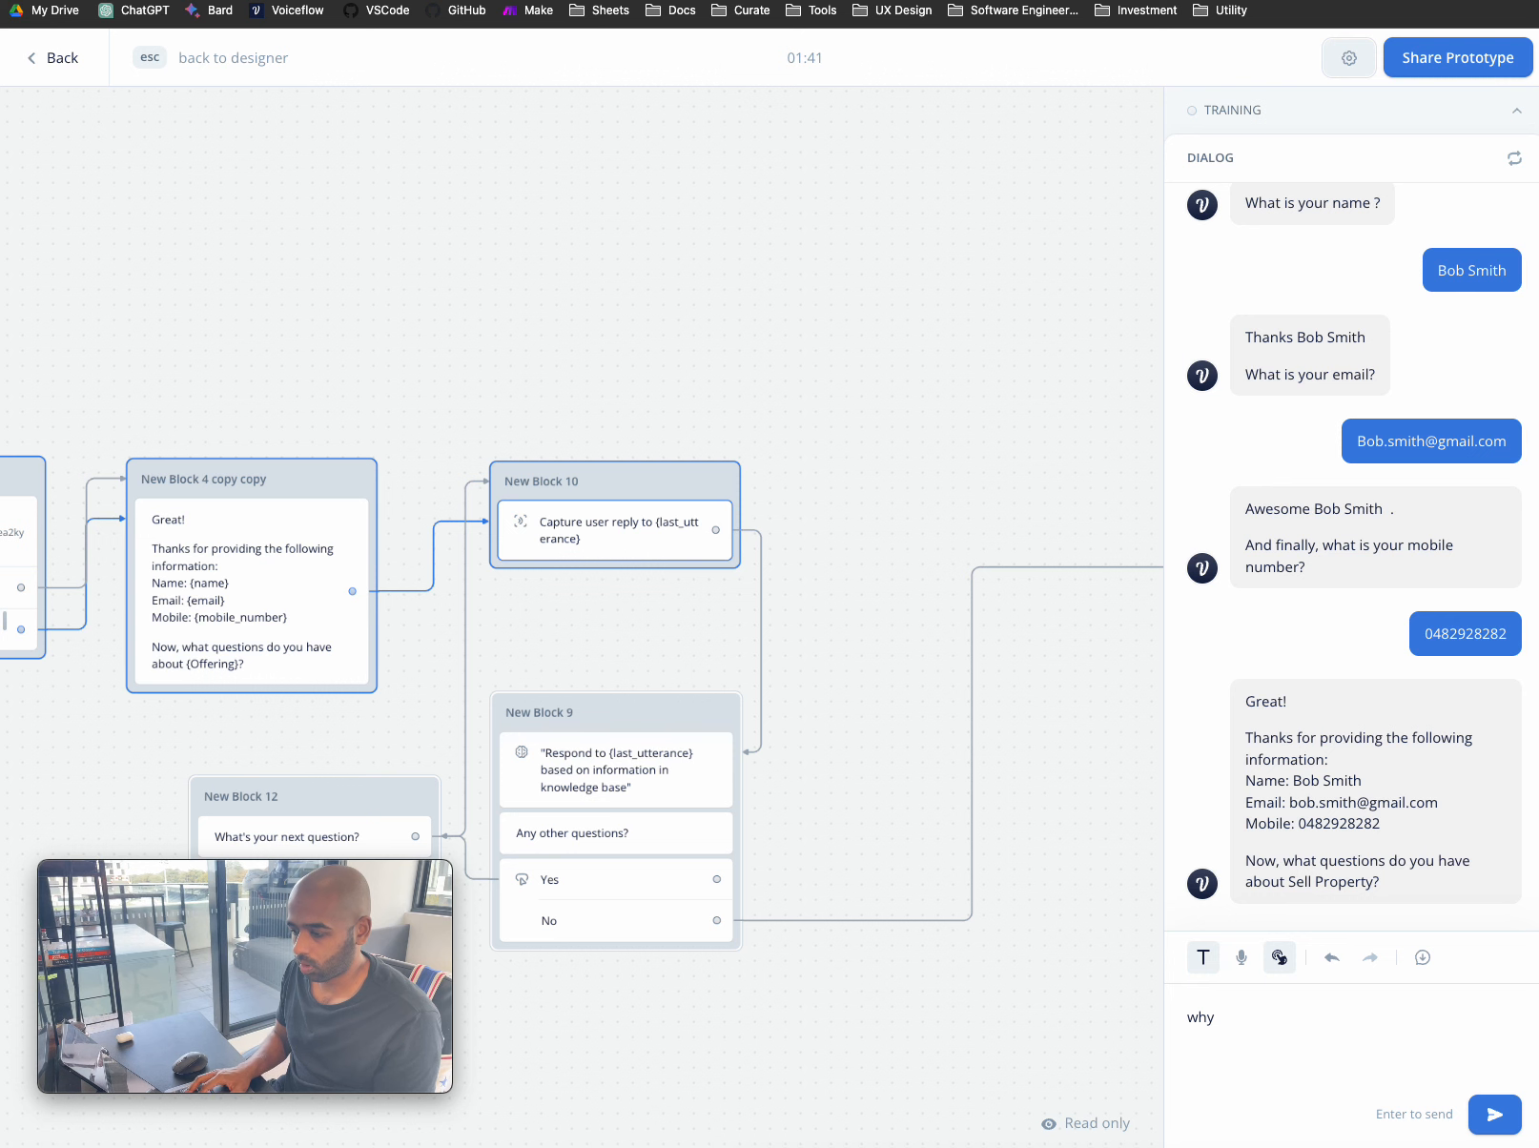
type(" highland")
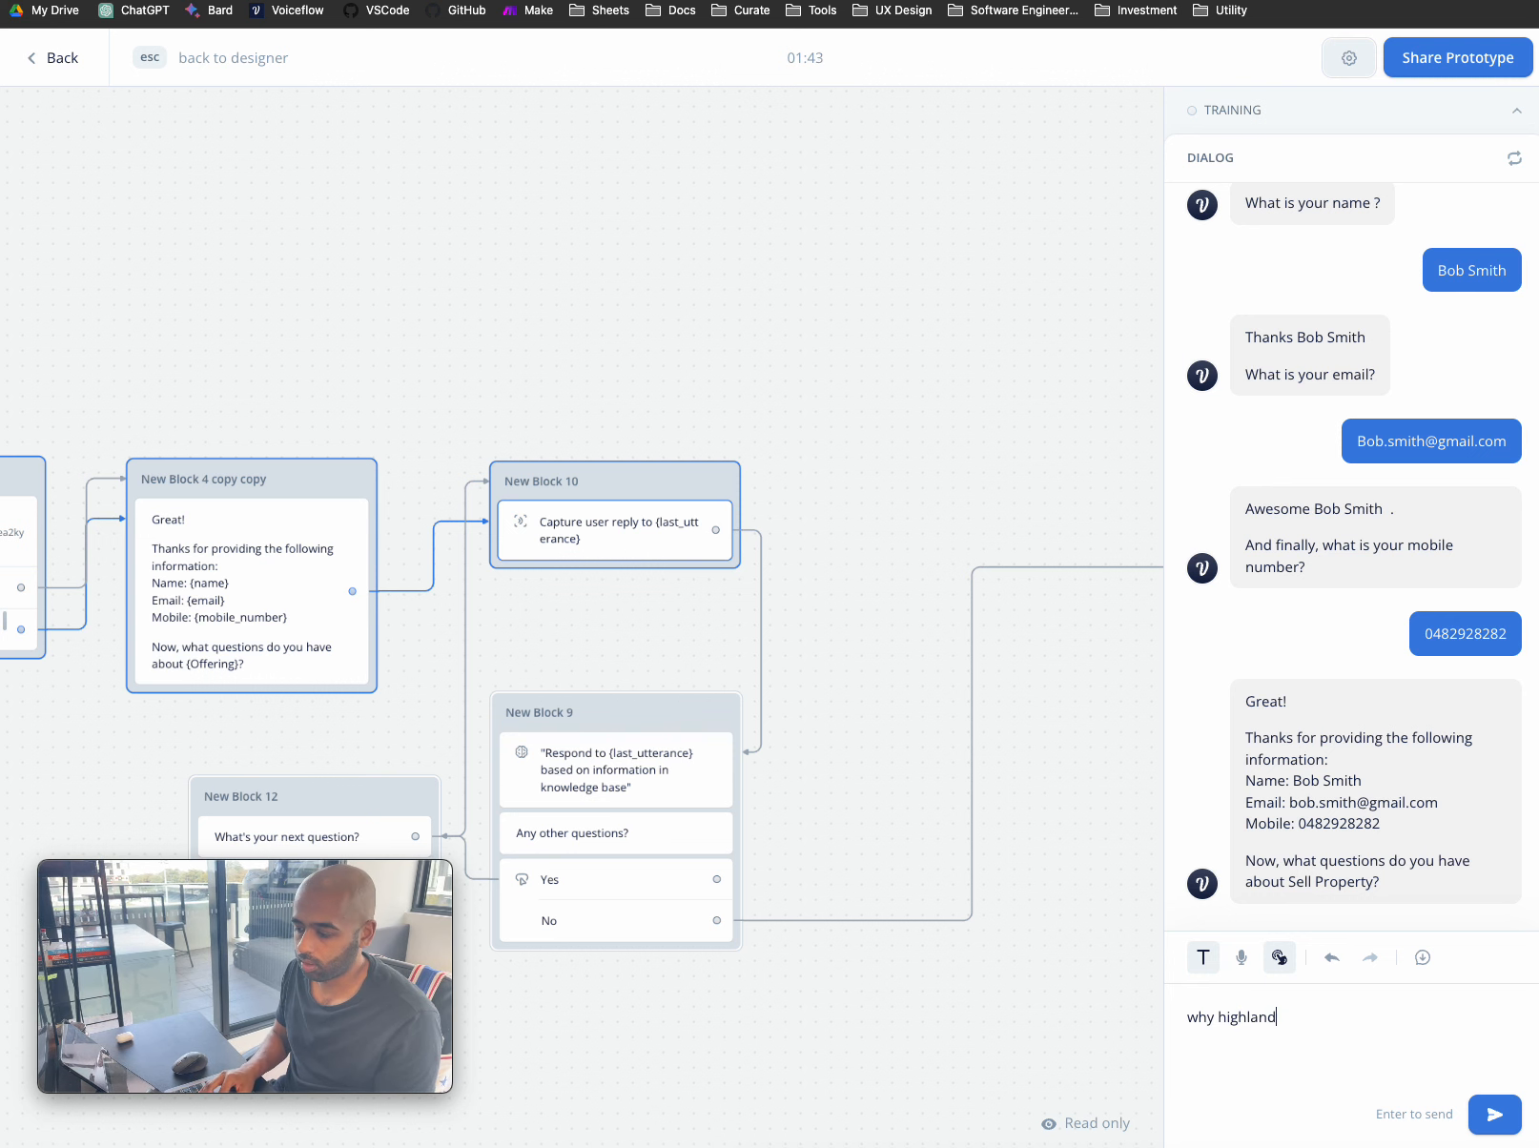
type(" property")
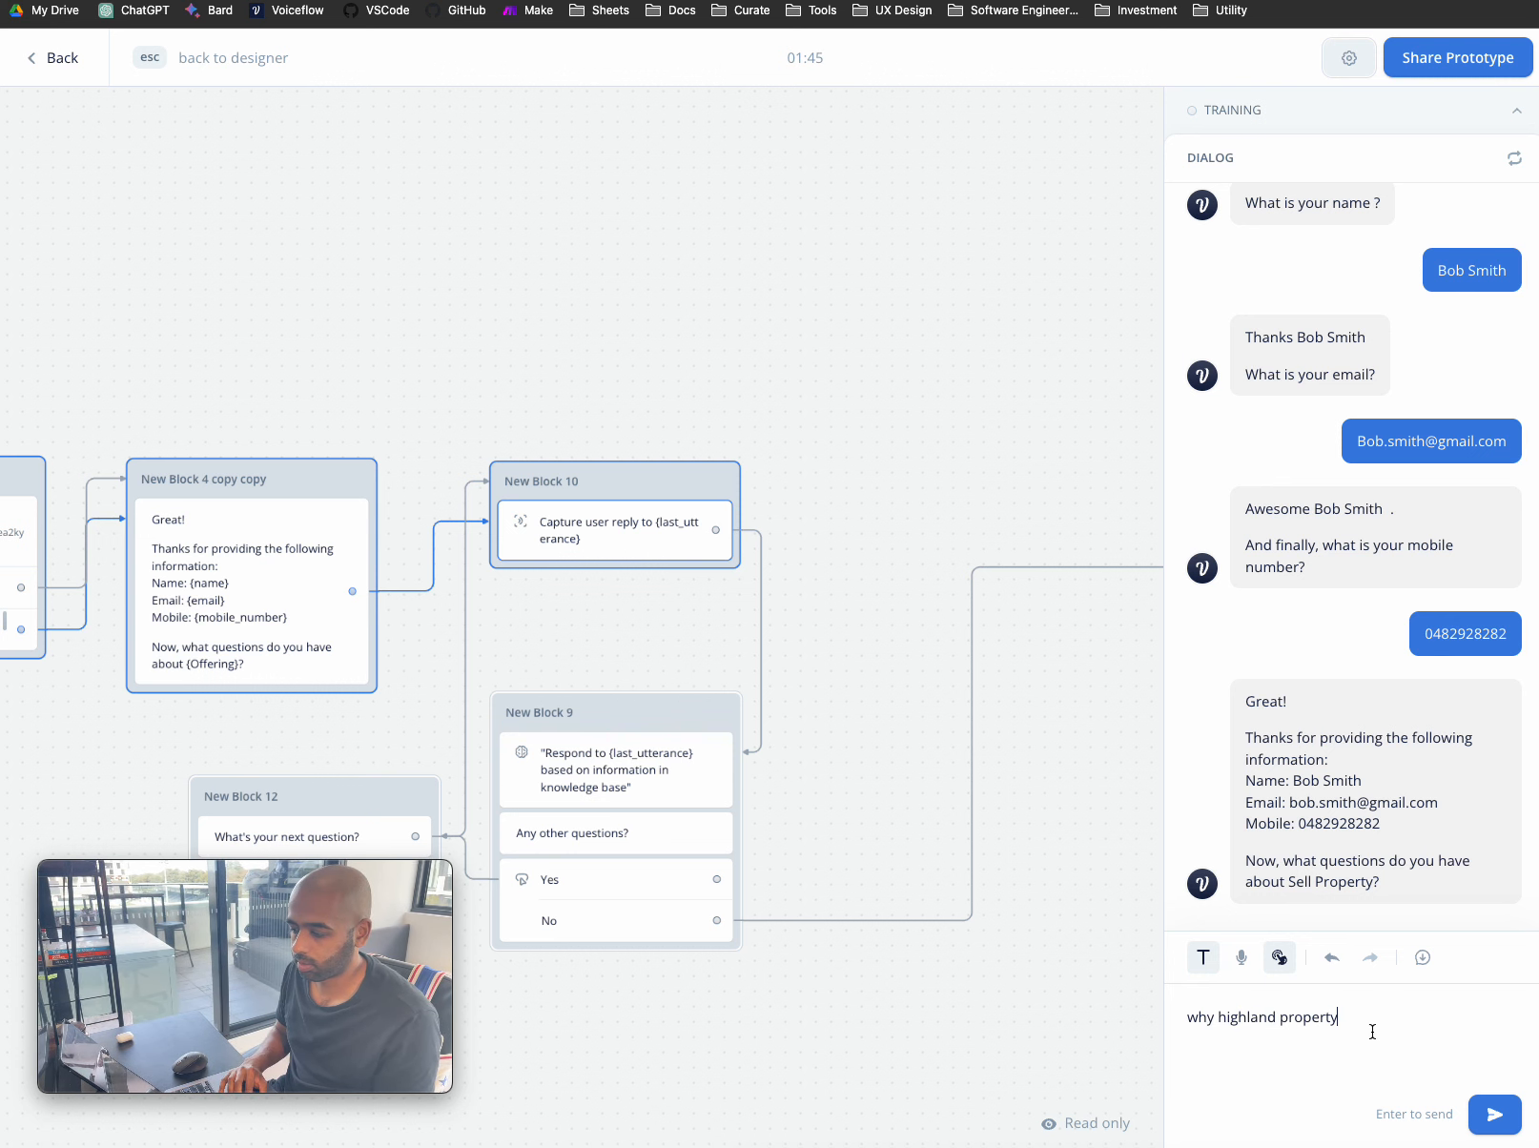
key("Return")
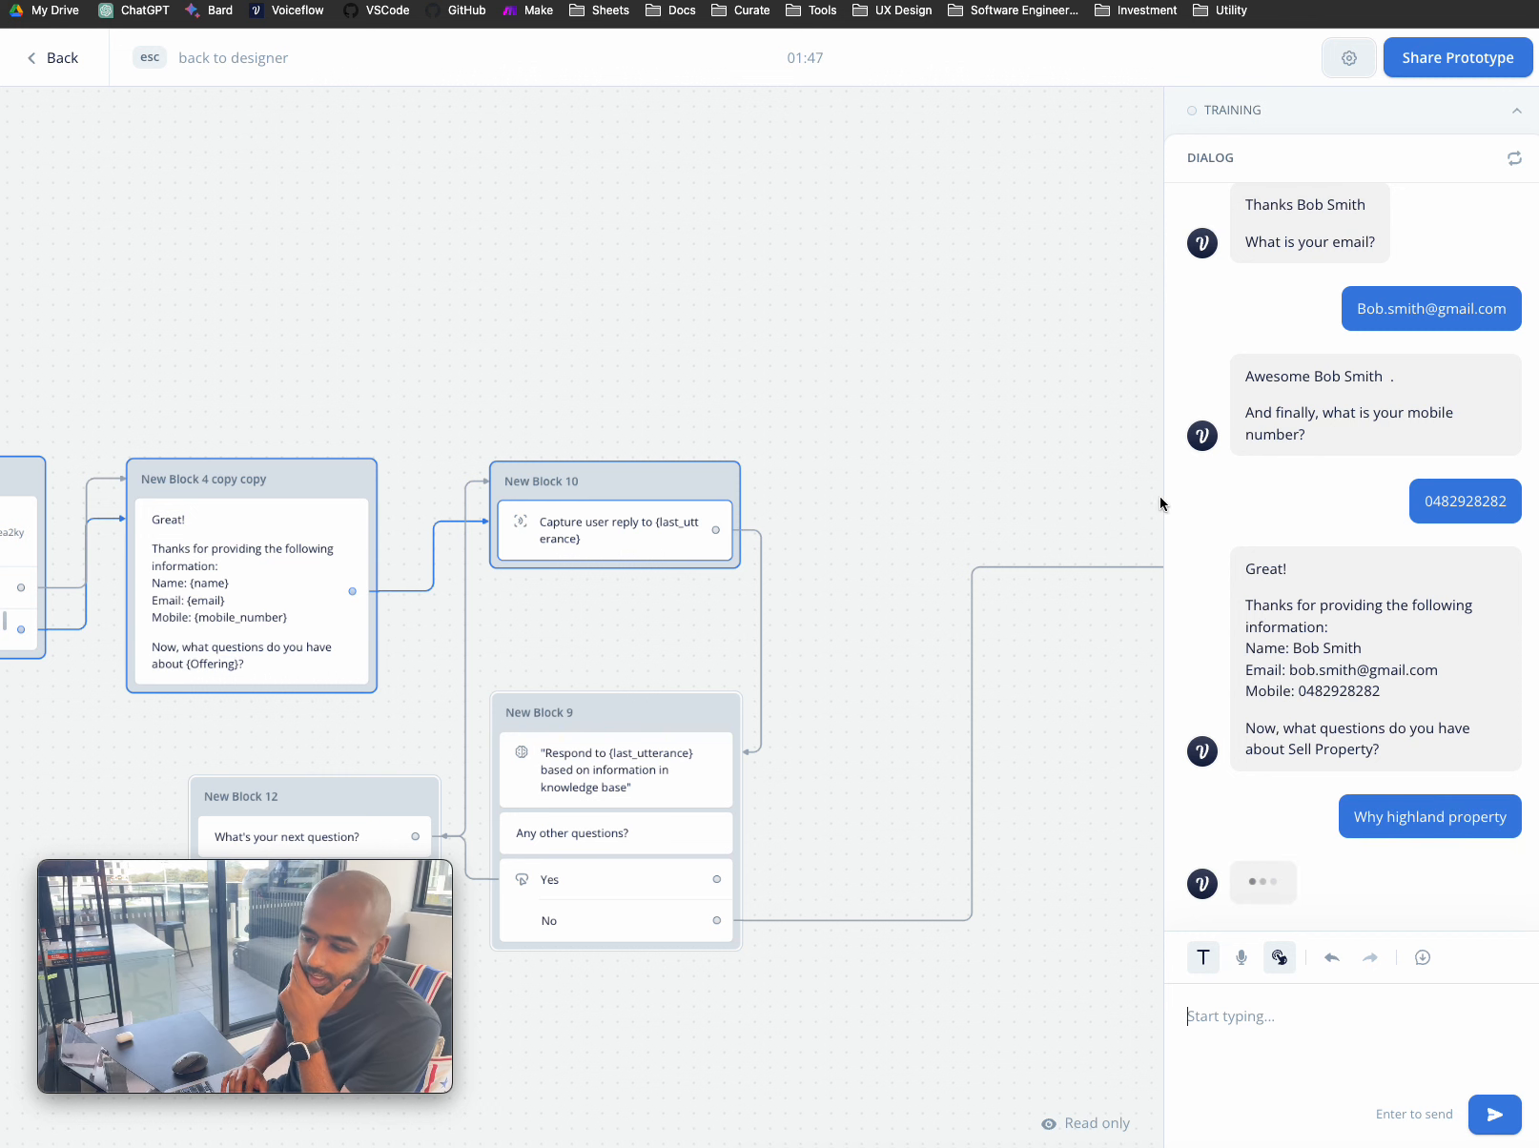
scroll(1321, 479, "up", 5)
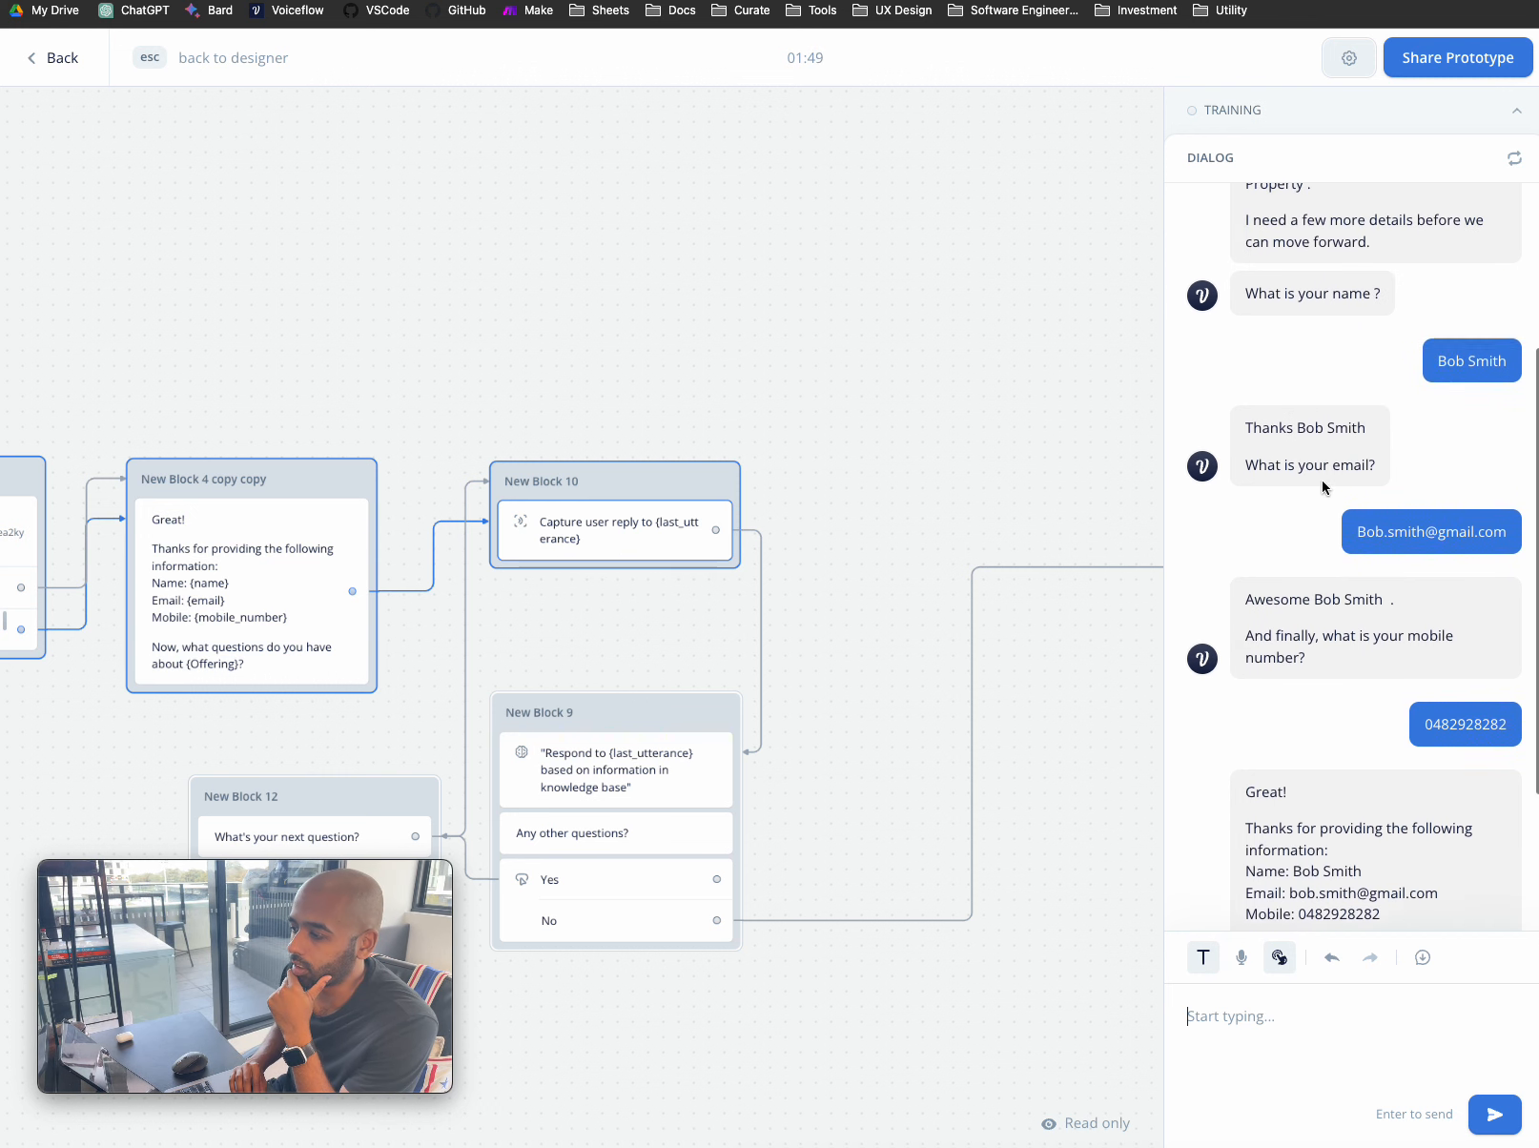
scroll(1321, 480, "down", 5)
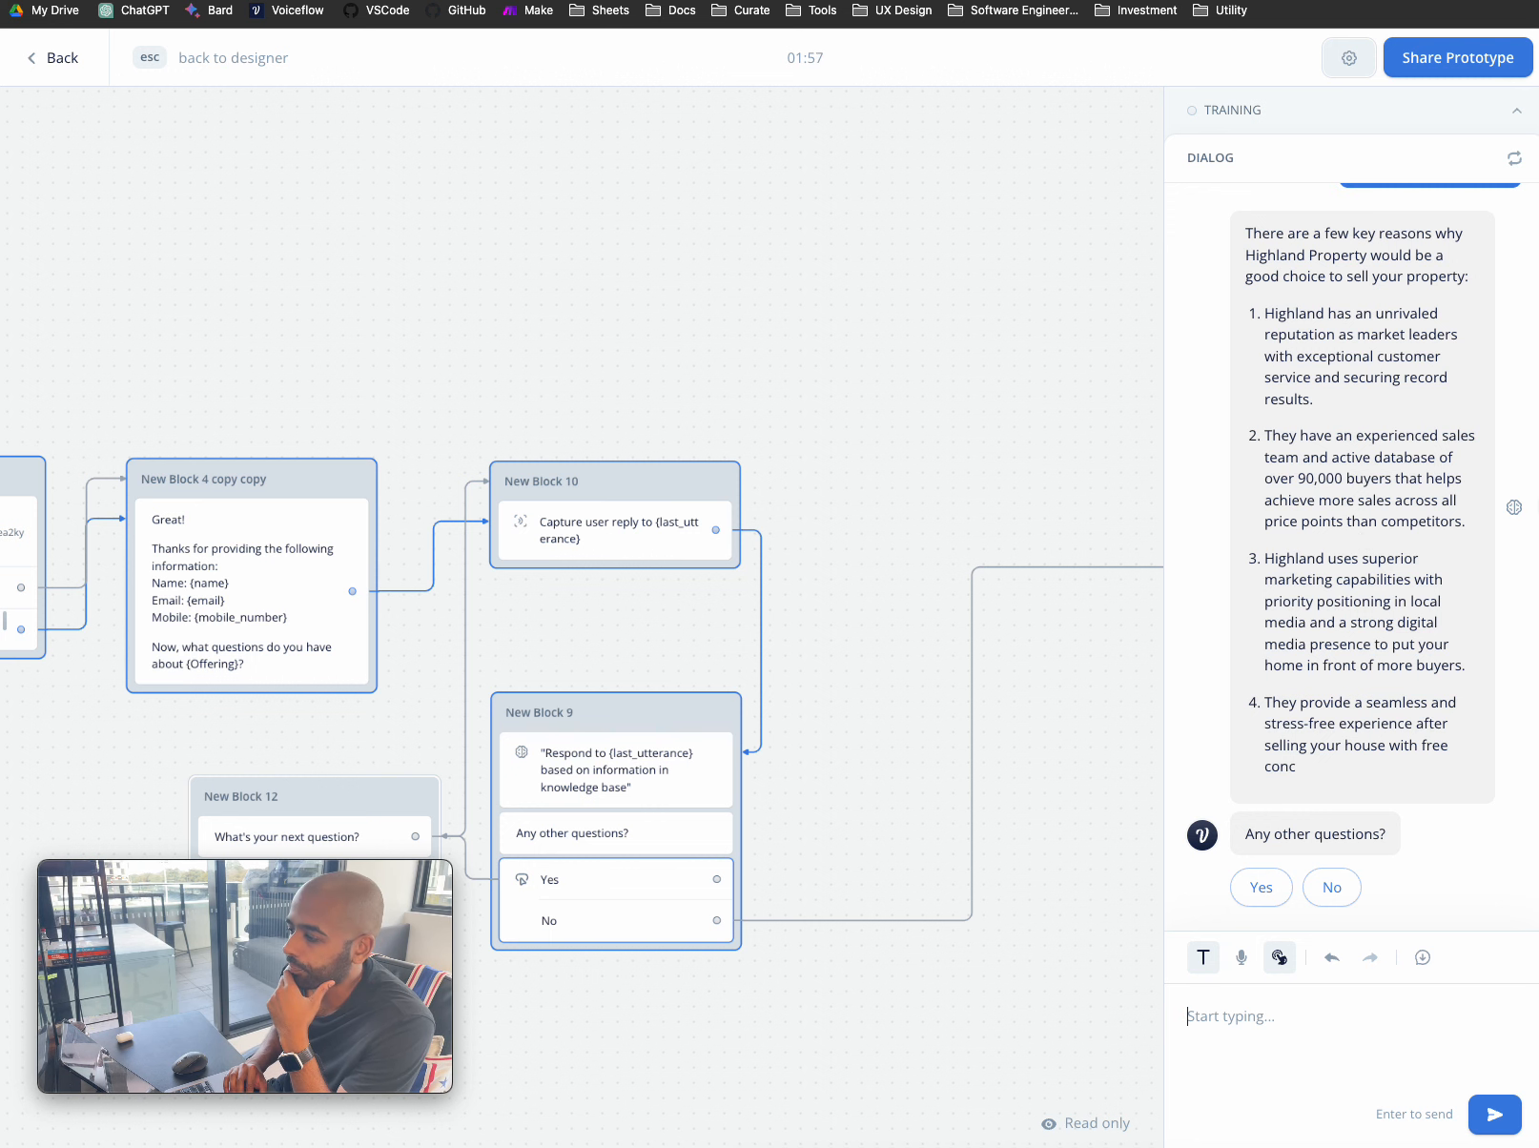
left_click_drag(1535, 499, 1538, 498)
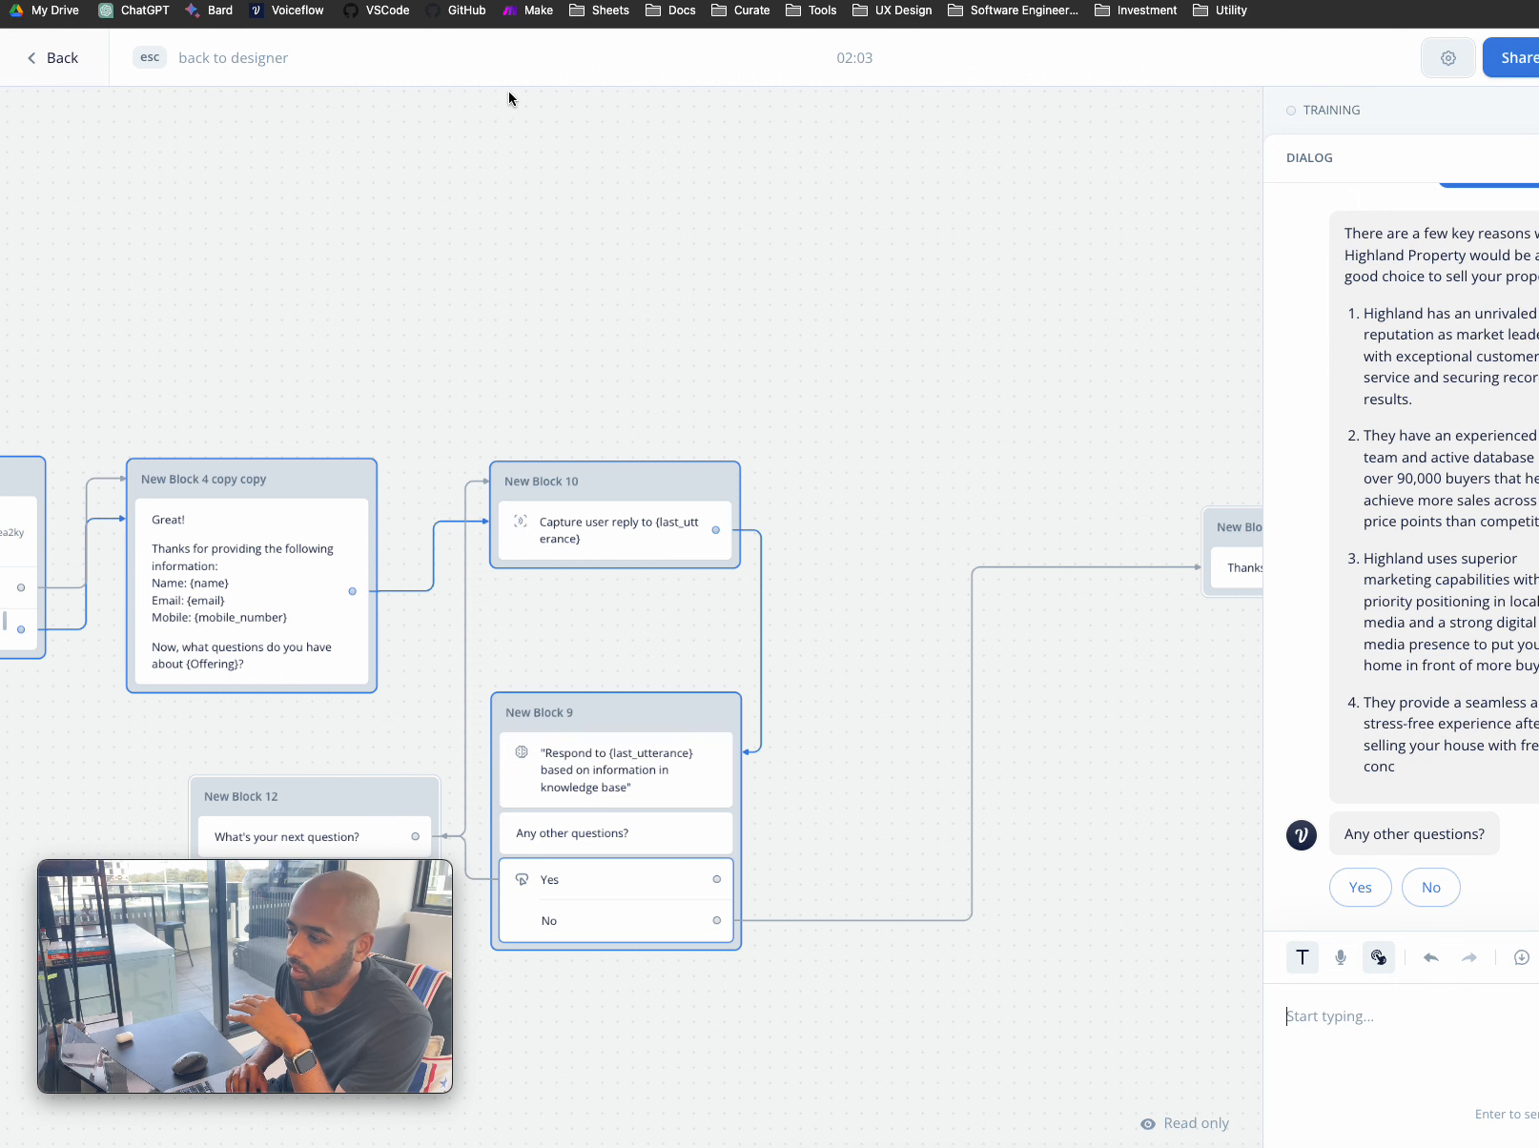
mouse_move(1538, 393)
left_mouse_down()
mouse_move(1495, 393)
mouse_move(1534, 394)
left_mouse_up()
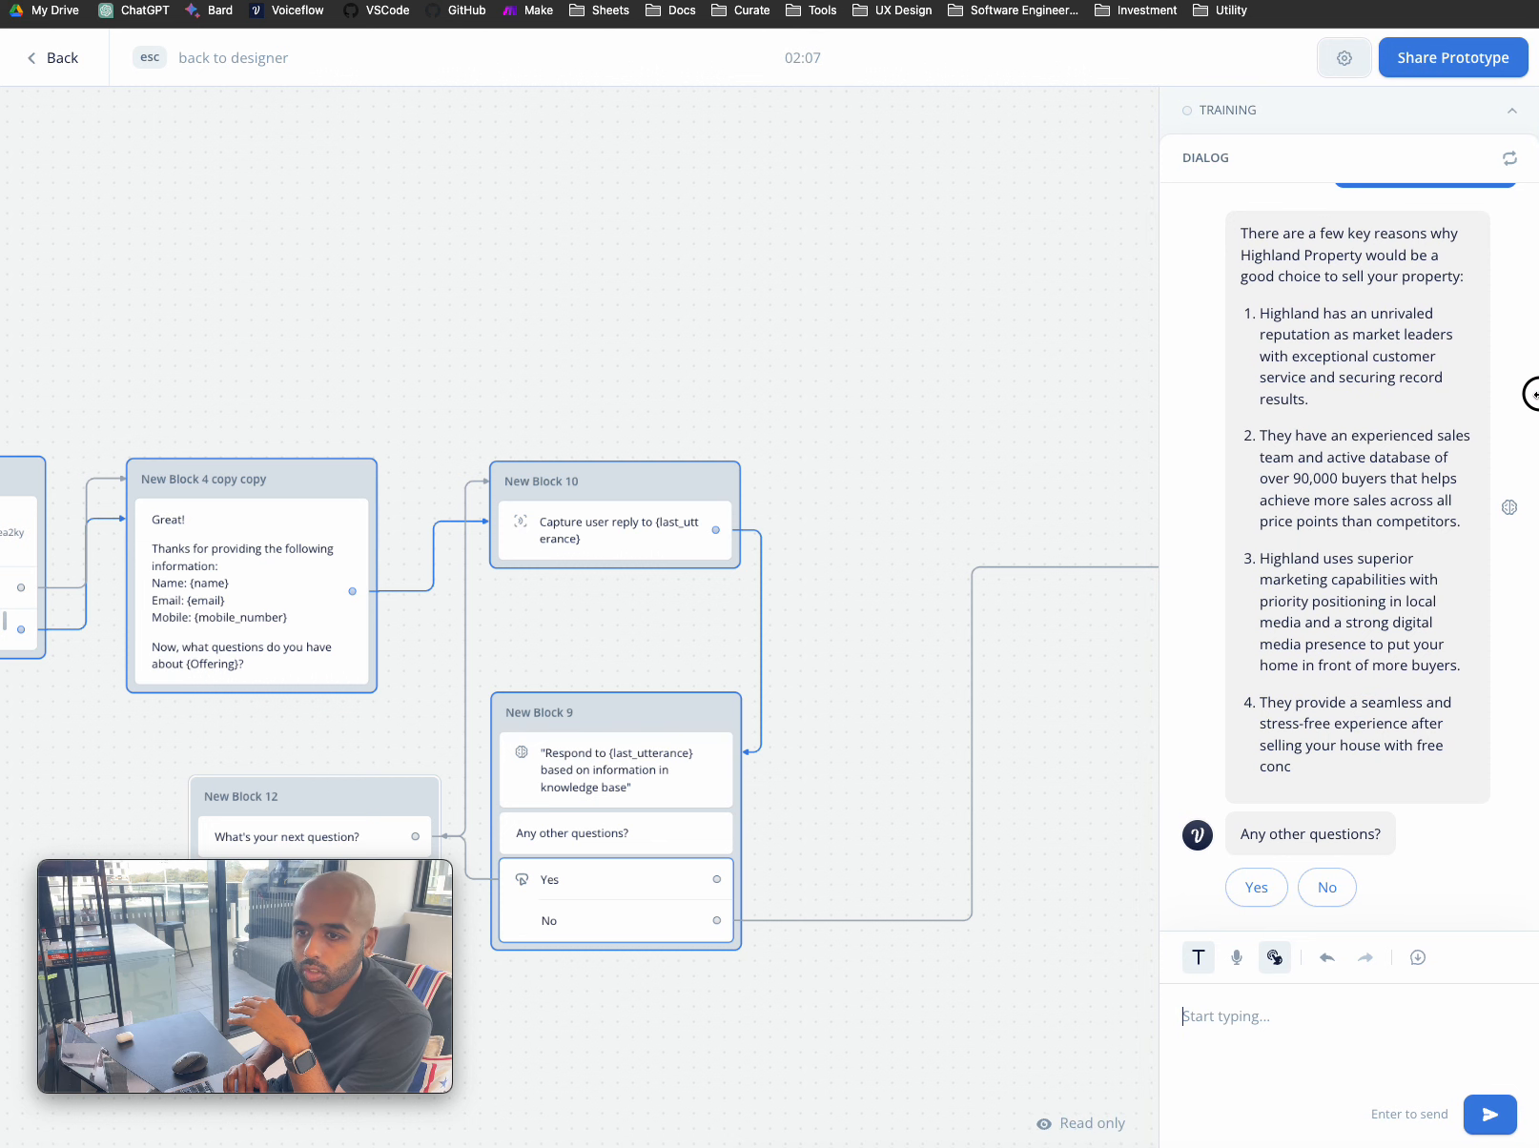
scroll(1455, 363, "up", 10)
scroll(1453, 361, "up", 5)
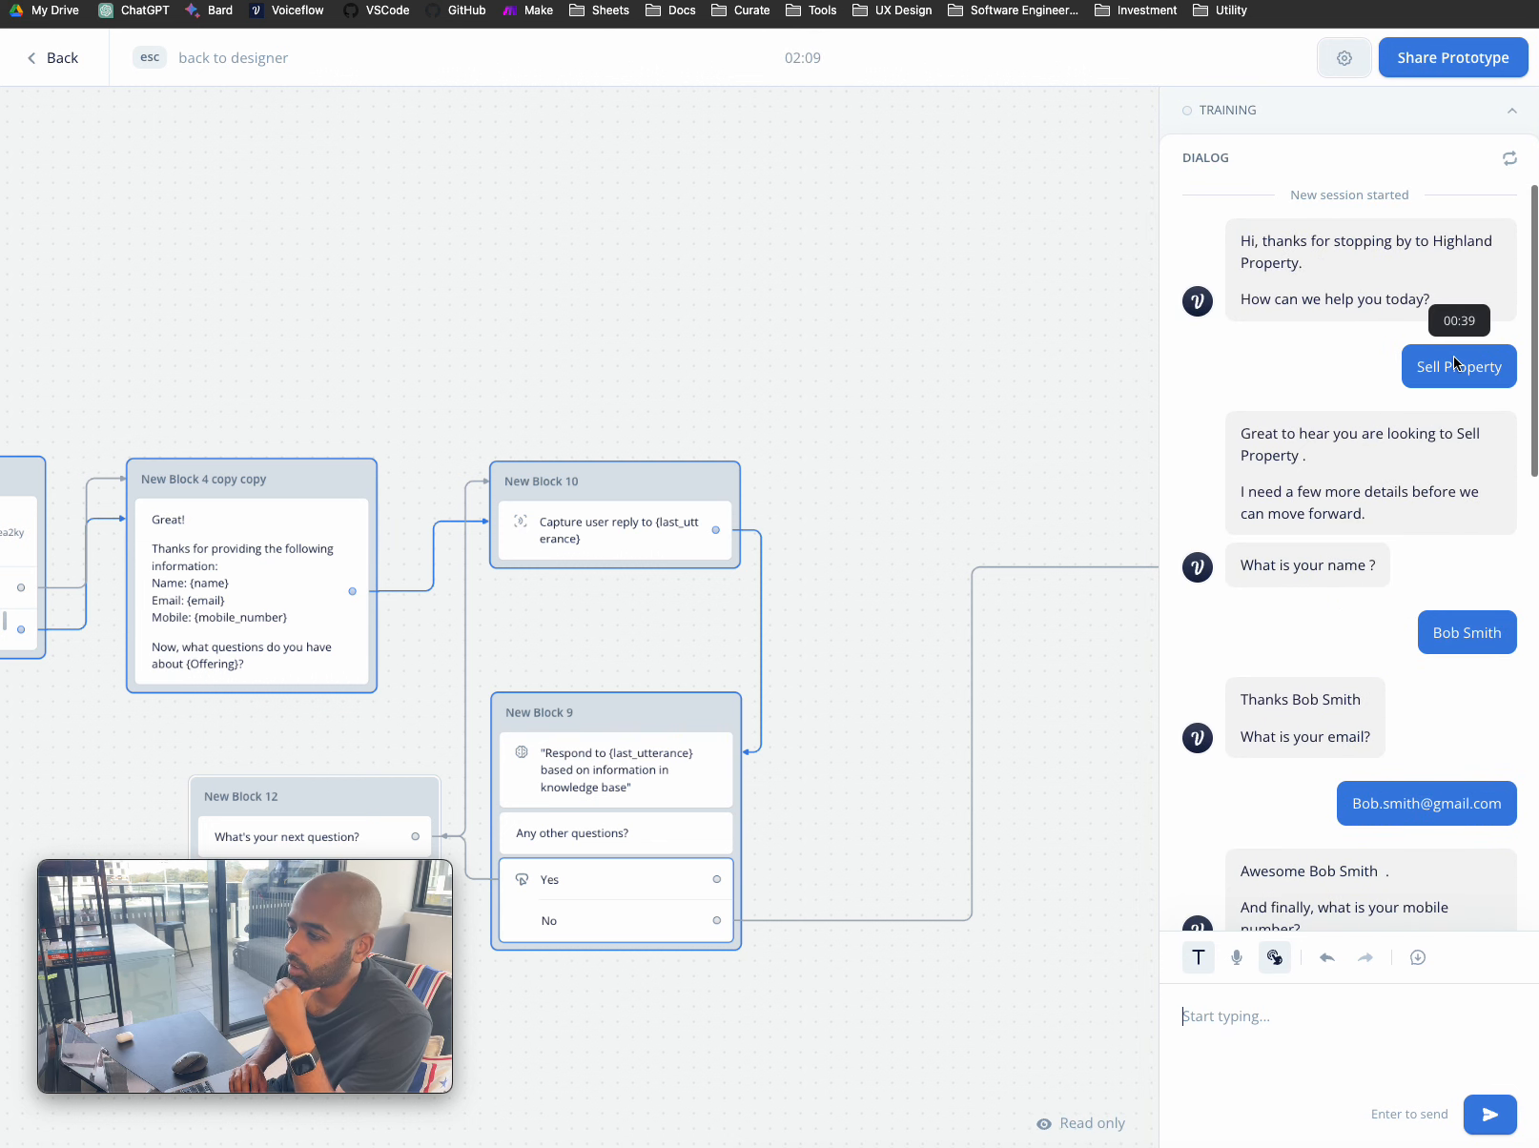
scroll(1453, 360, "down", 10)
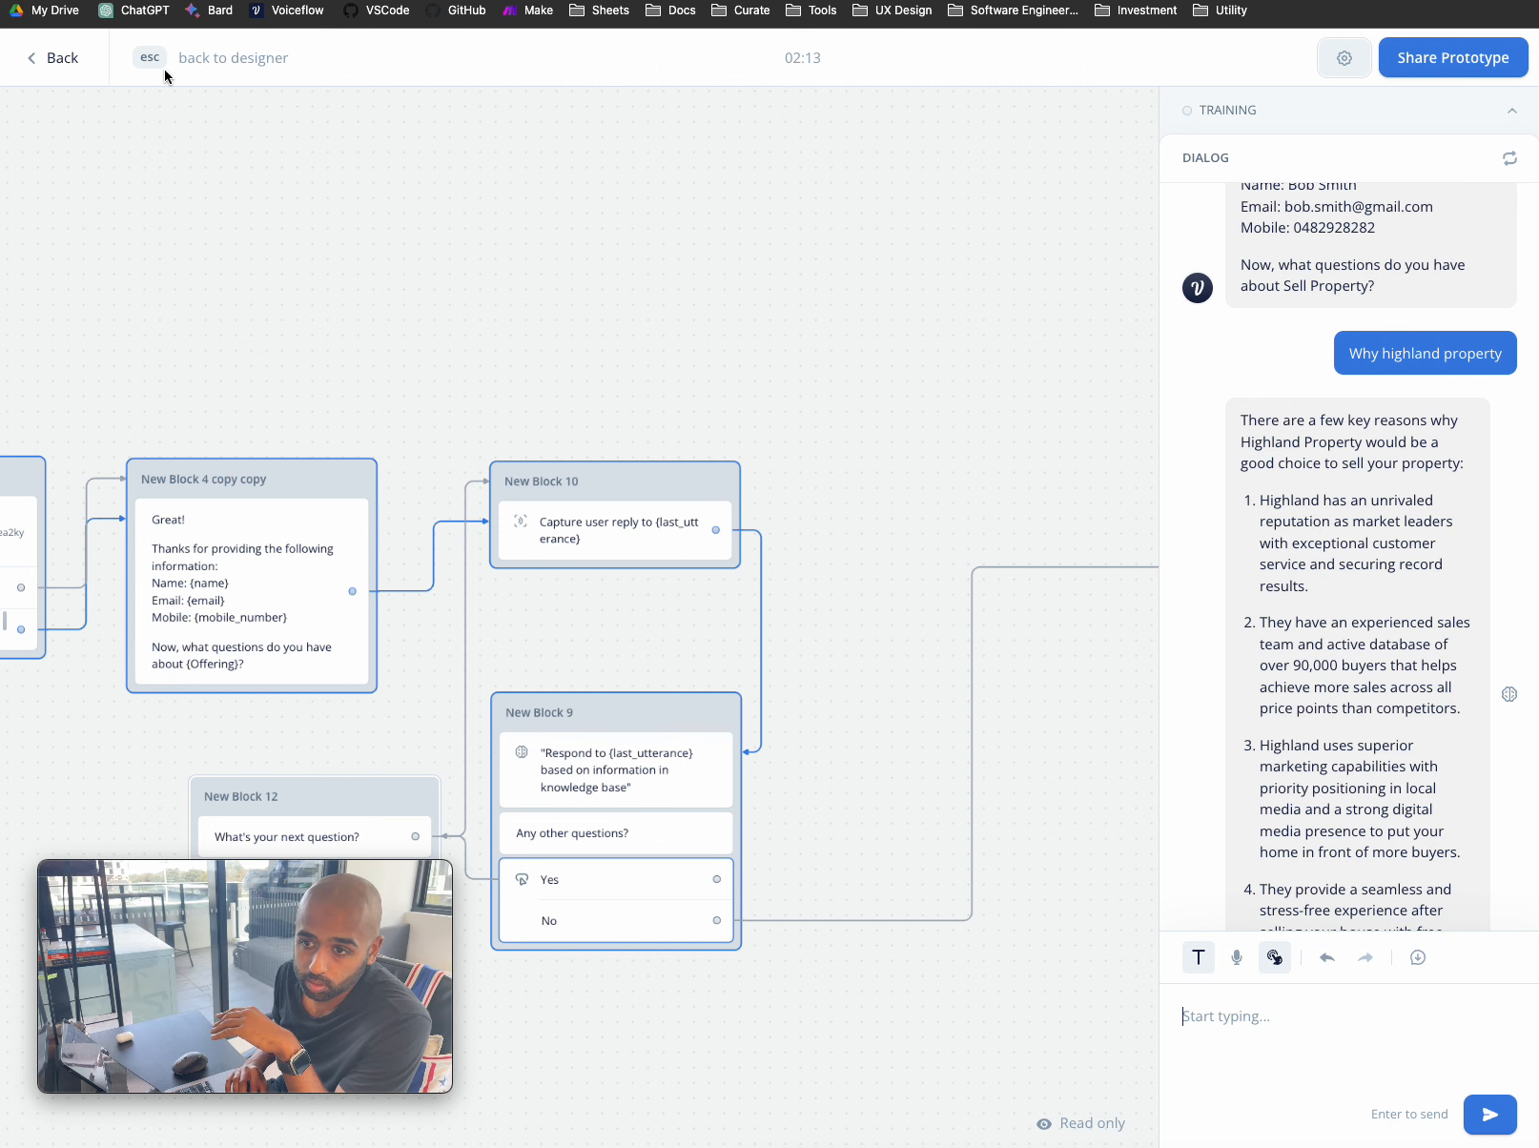
- Return to the assistants dashboard and begin a new AI assistant named 'Highland Property - Lead Capture'
left_click(59, 63)
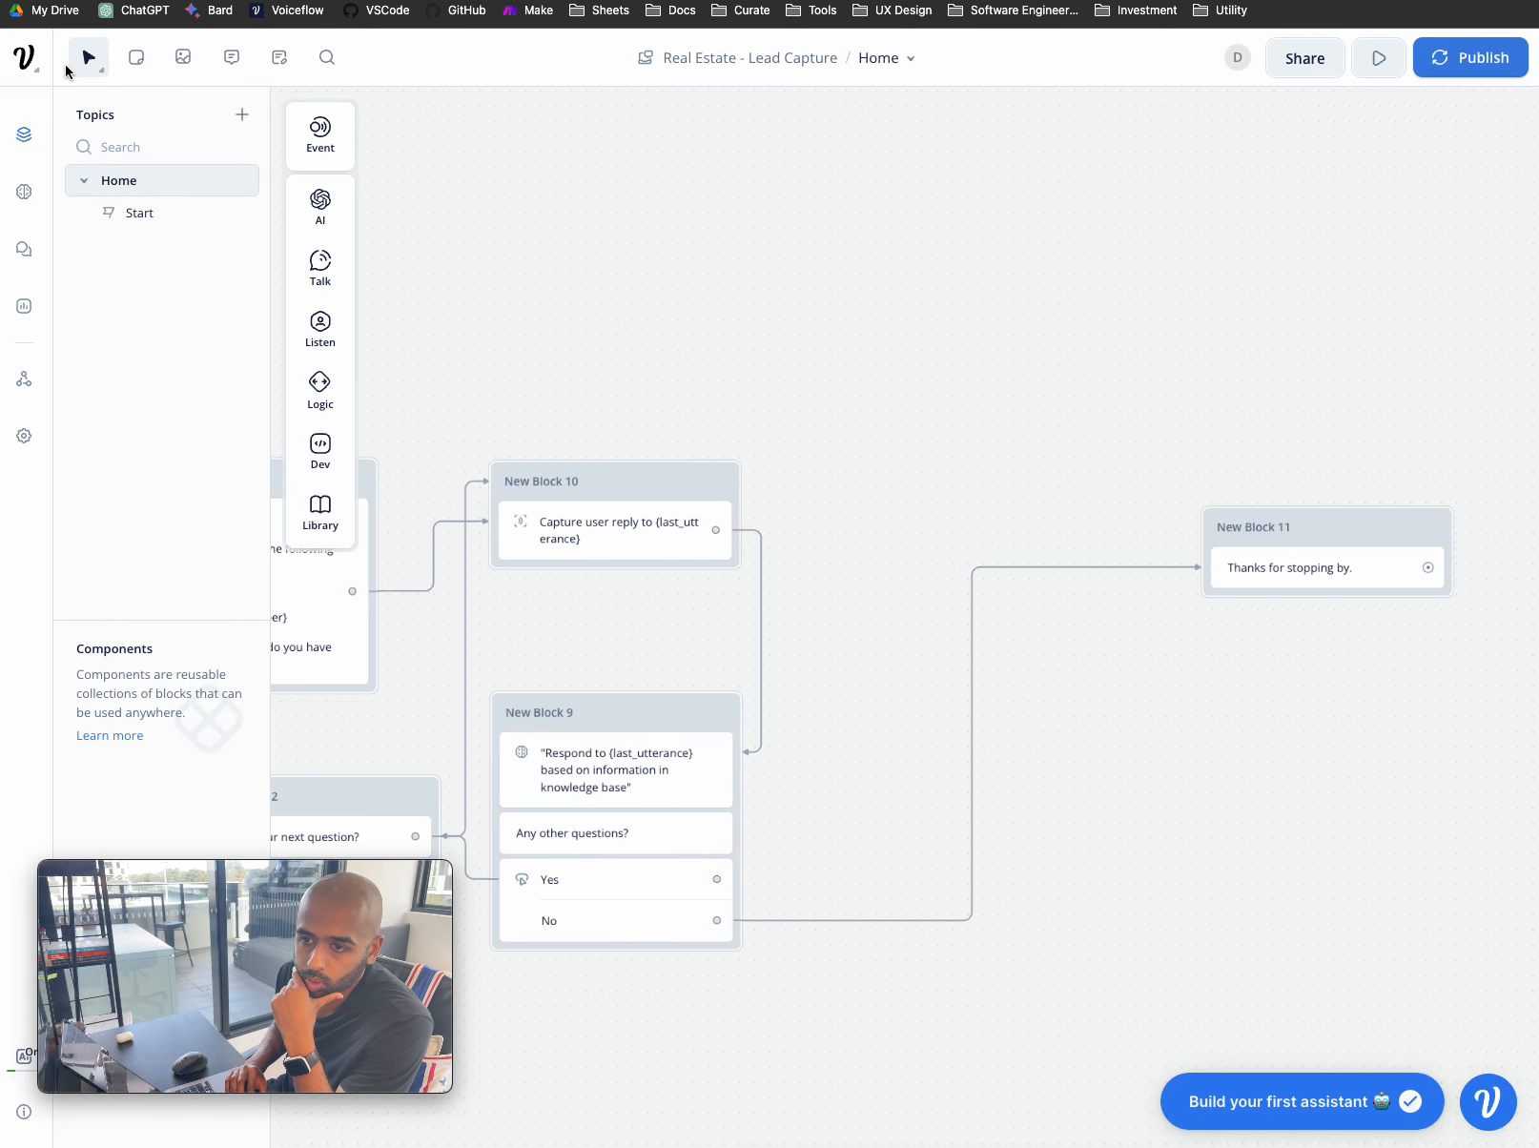
left_click(50, 82)
left_click(95, 132)
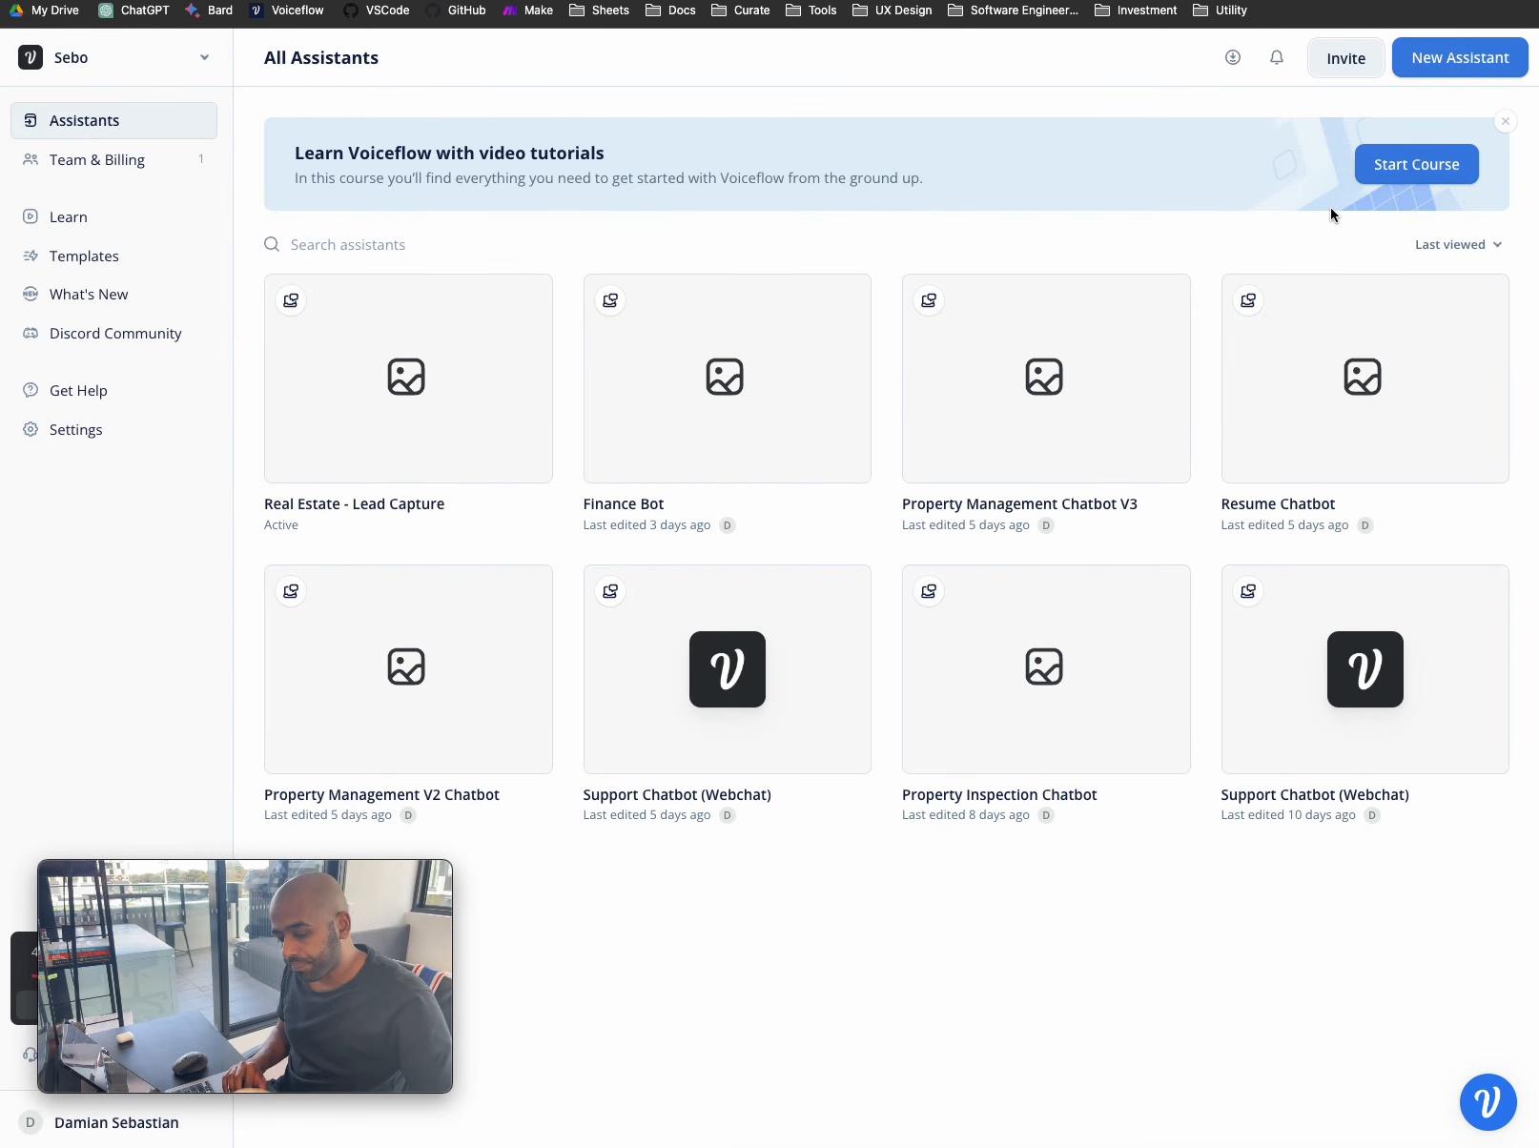
left_click(1476, 54)
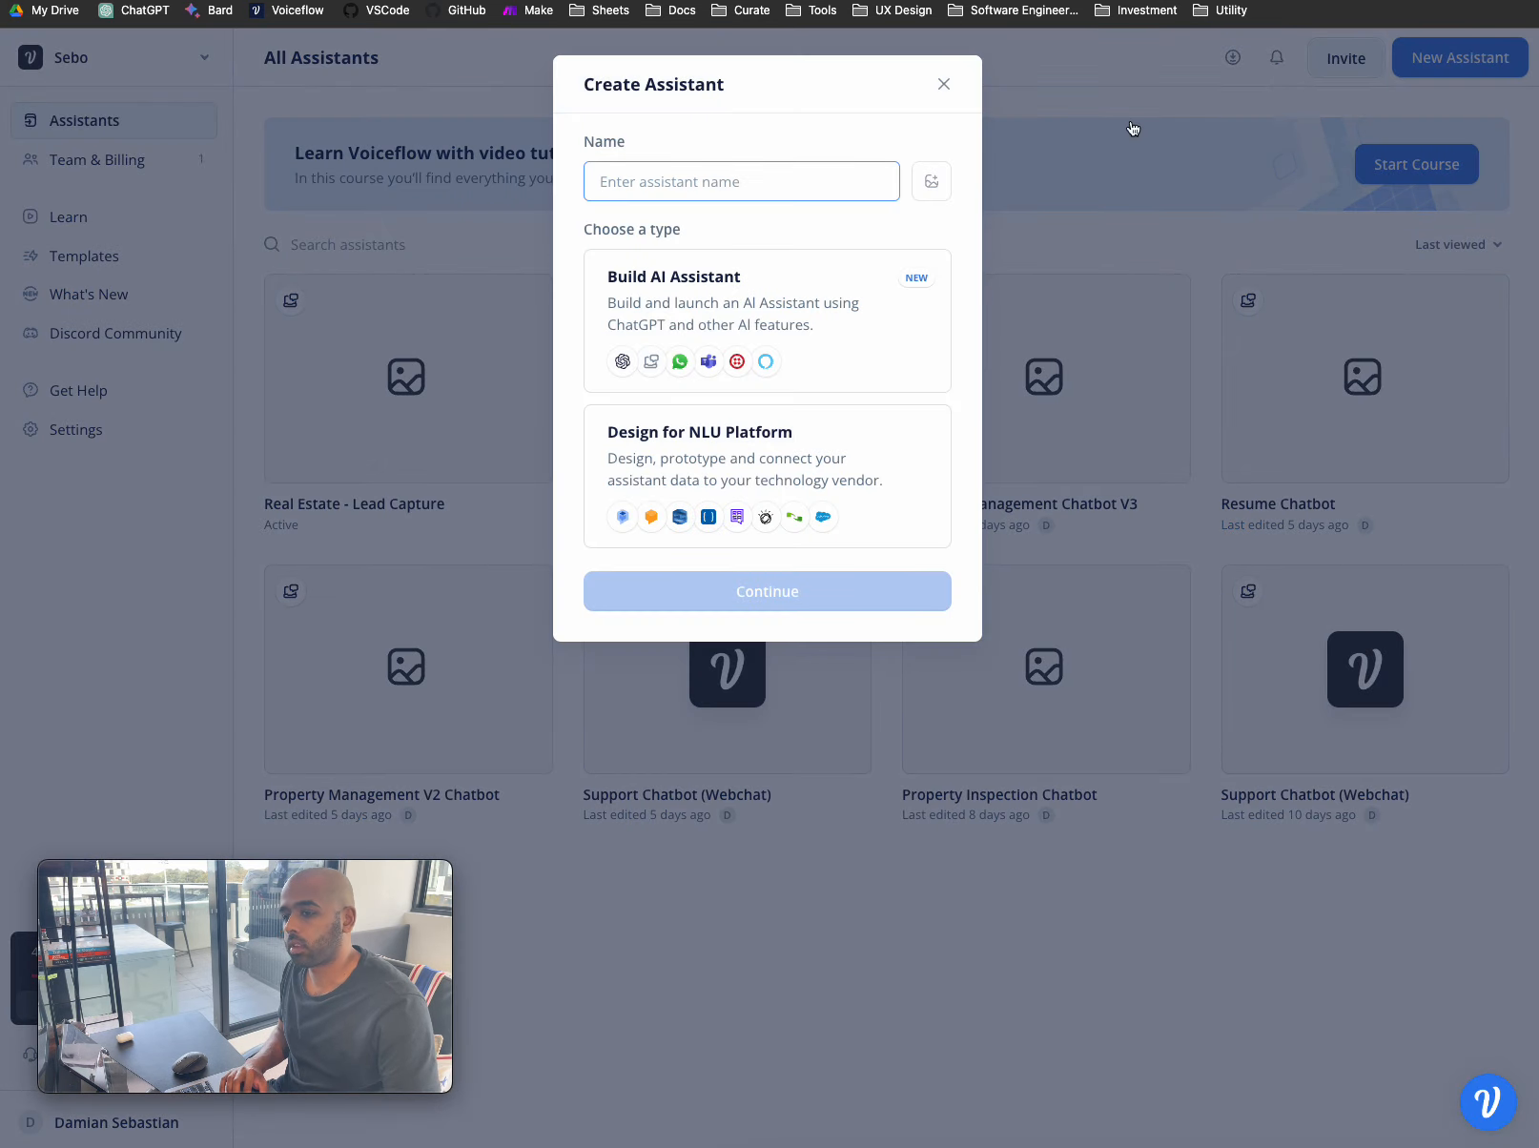
type("High")
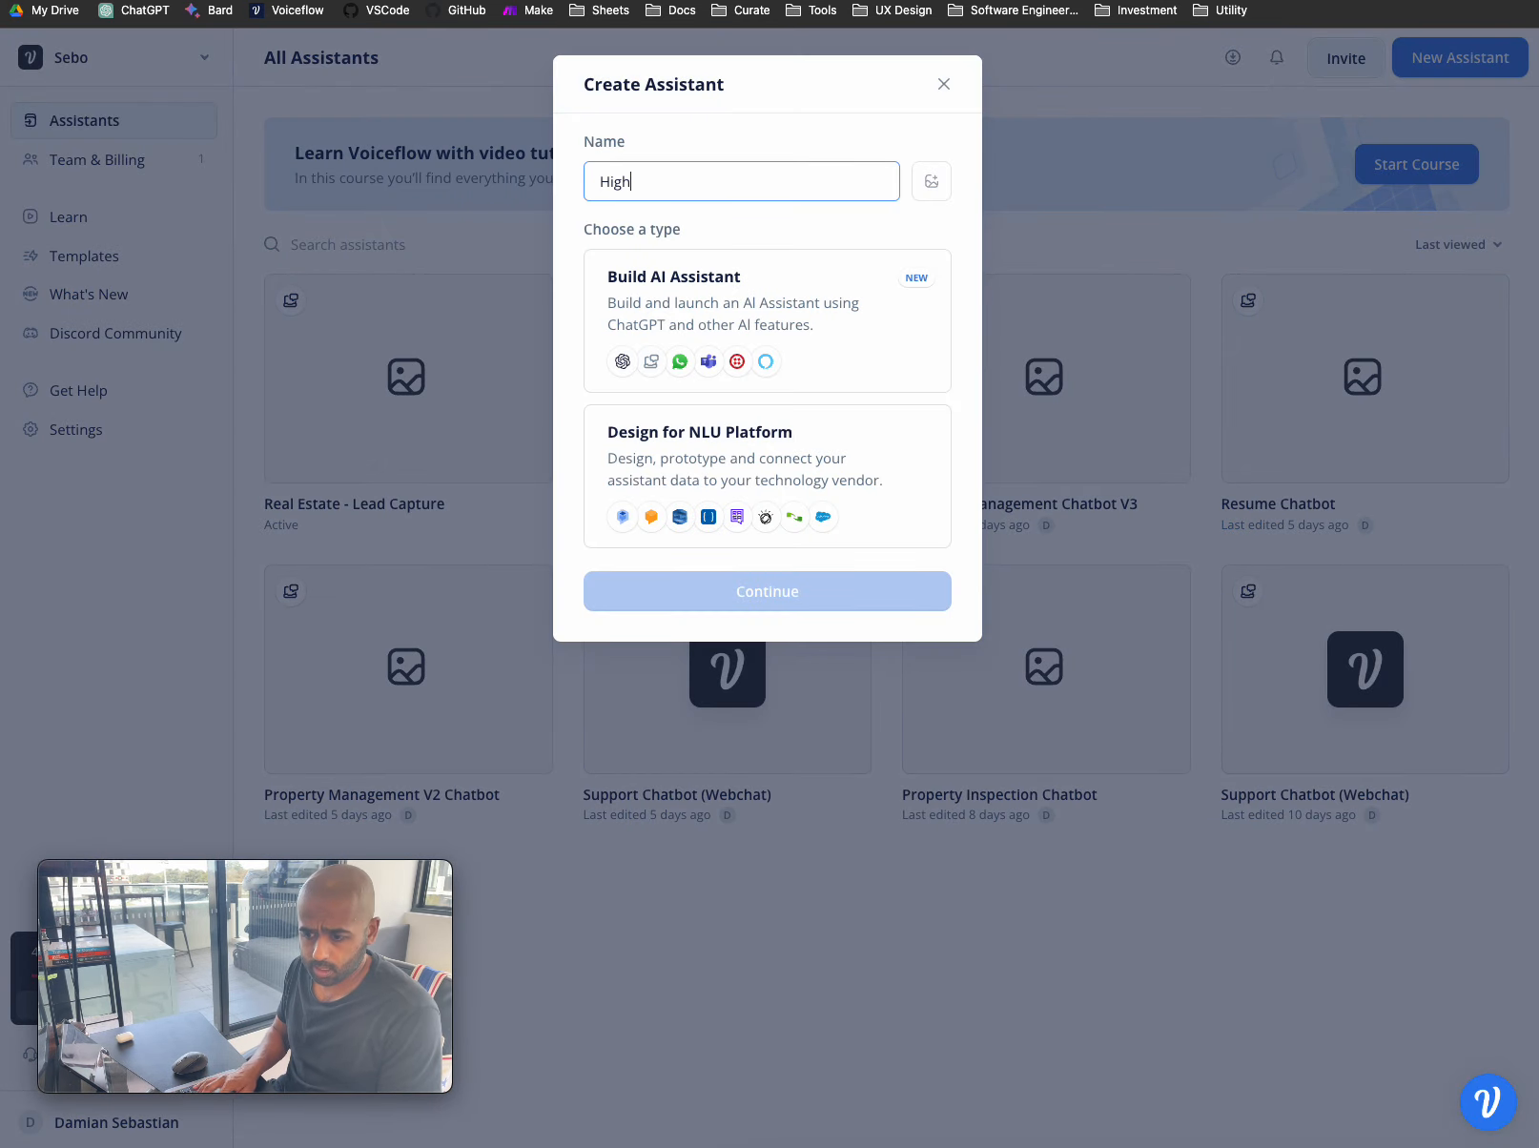
type("land Property")
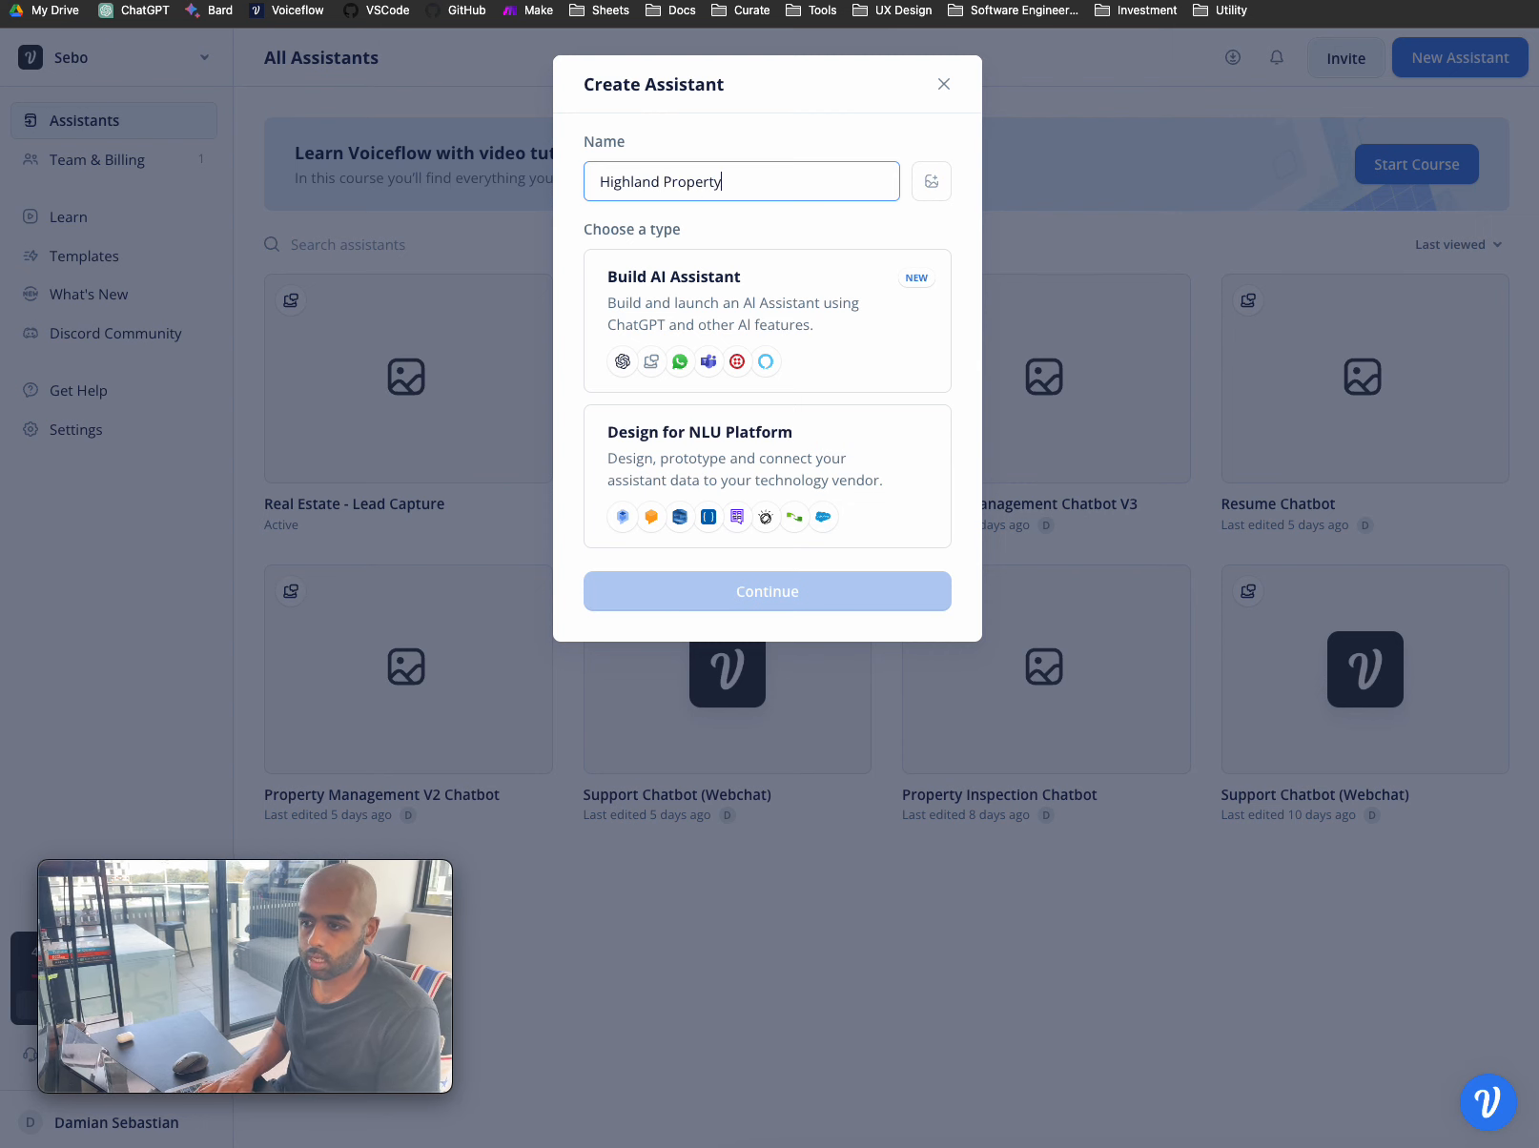
type(" - Lead Capture")
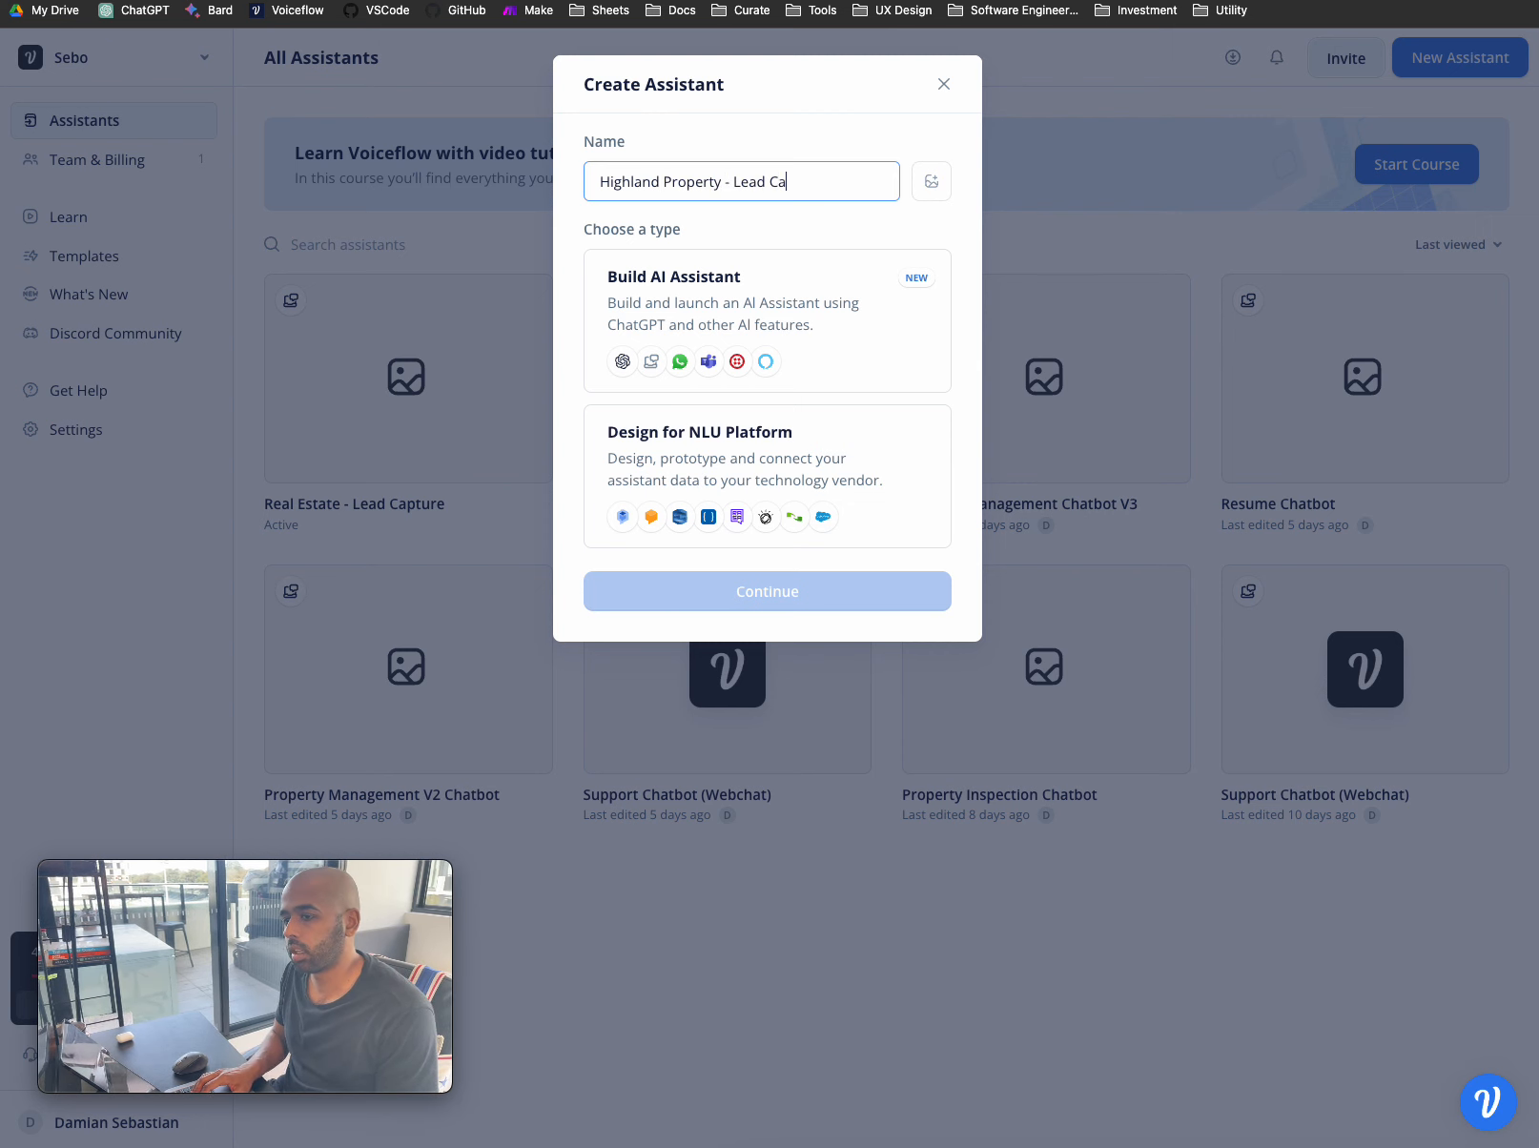
left_click(773, 315)
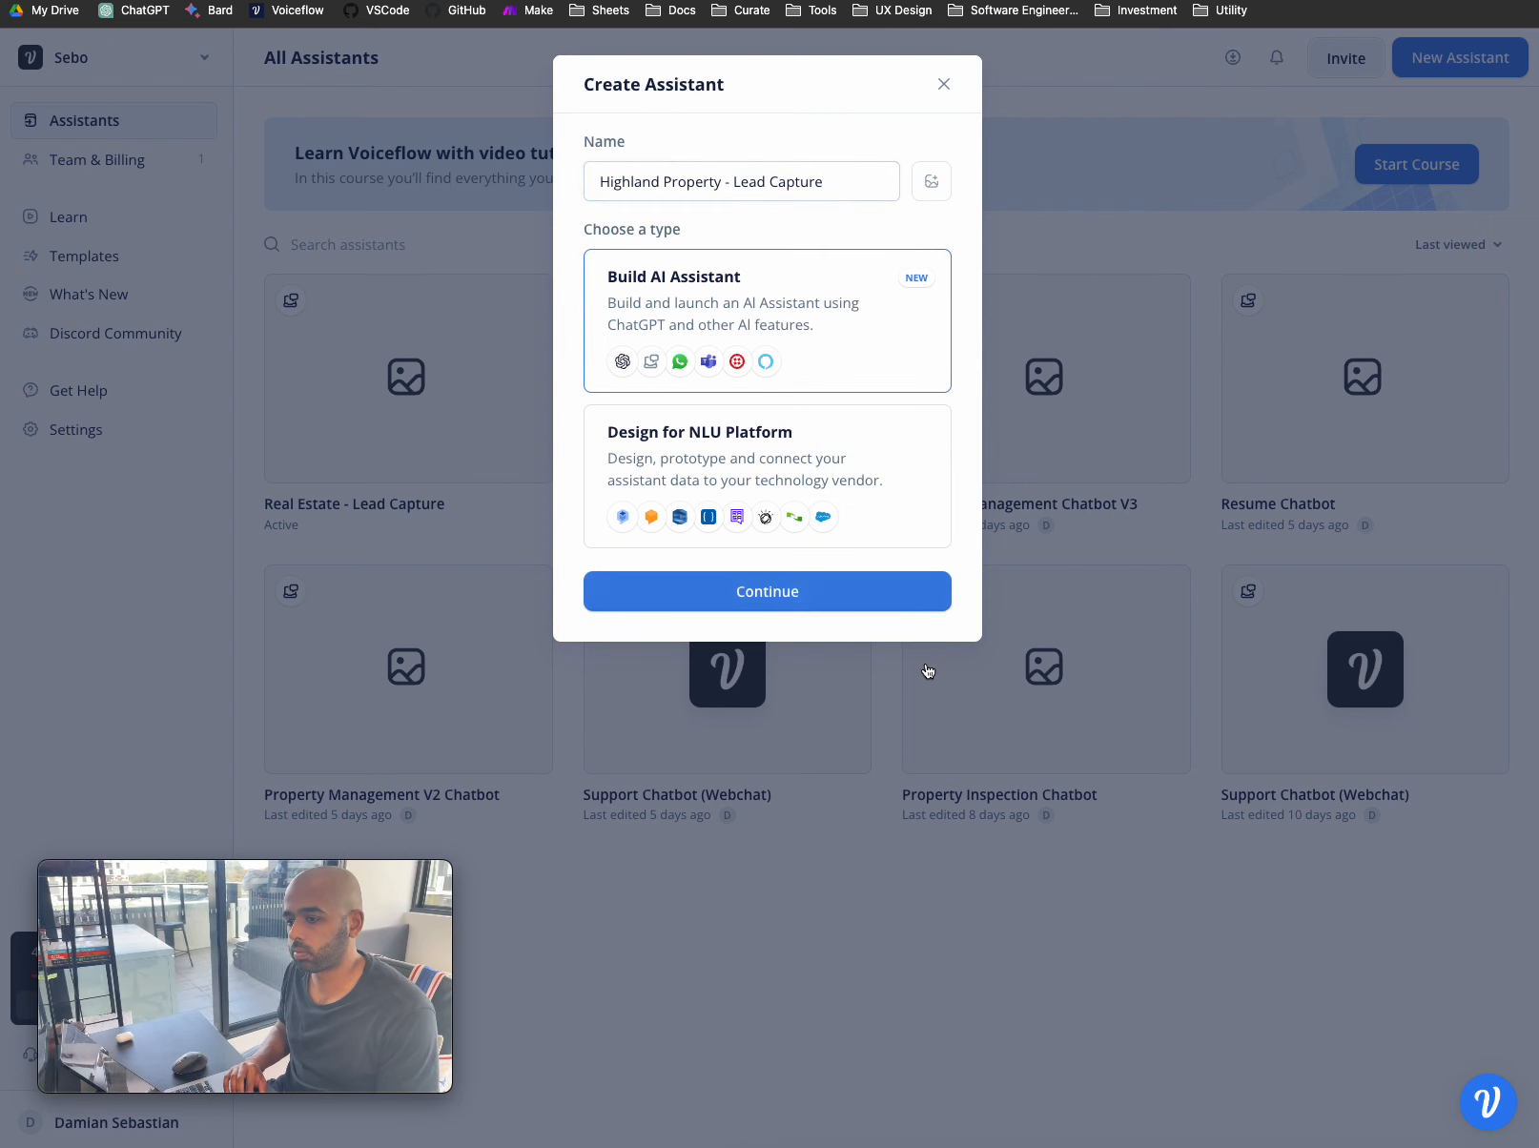
left_click(842, 593)
- Choose the Web Chat channel and English (en-US) language, then create the assistant
left_click(775, 186)
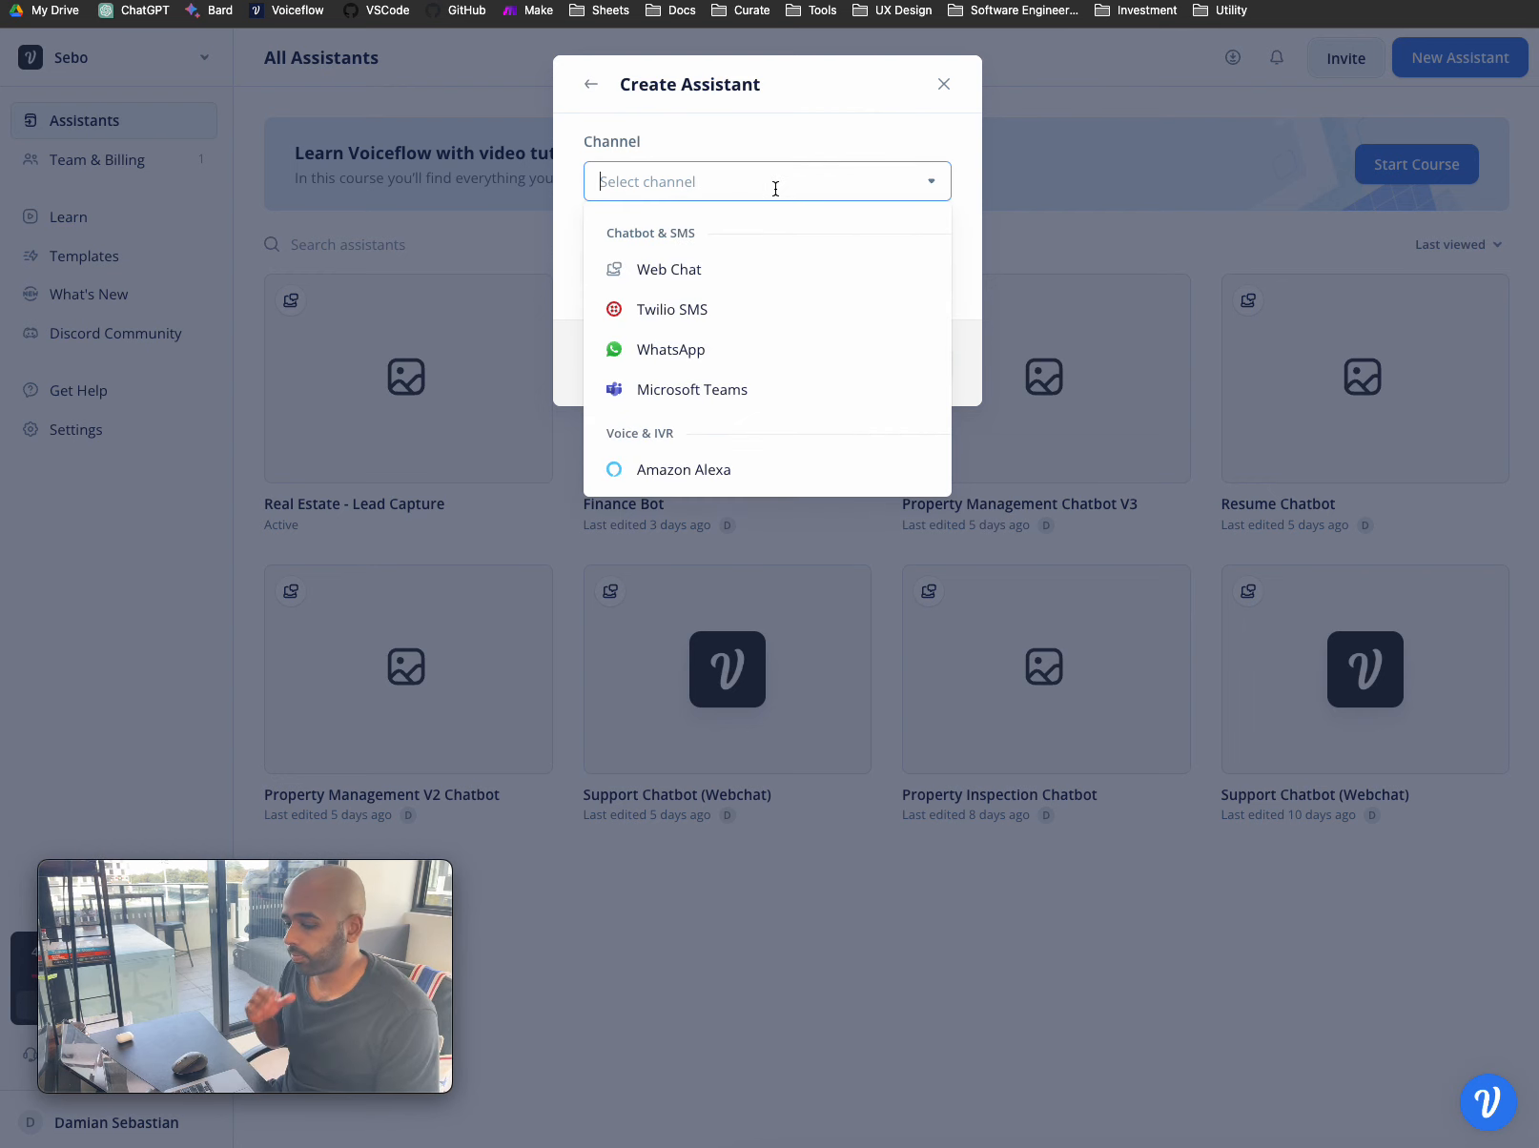
left_click(745, 268)
left_click(742, 261)
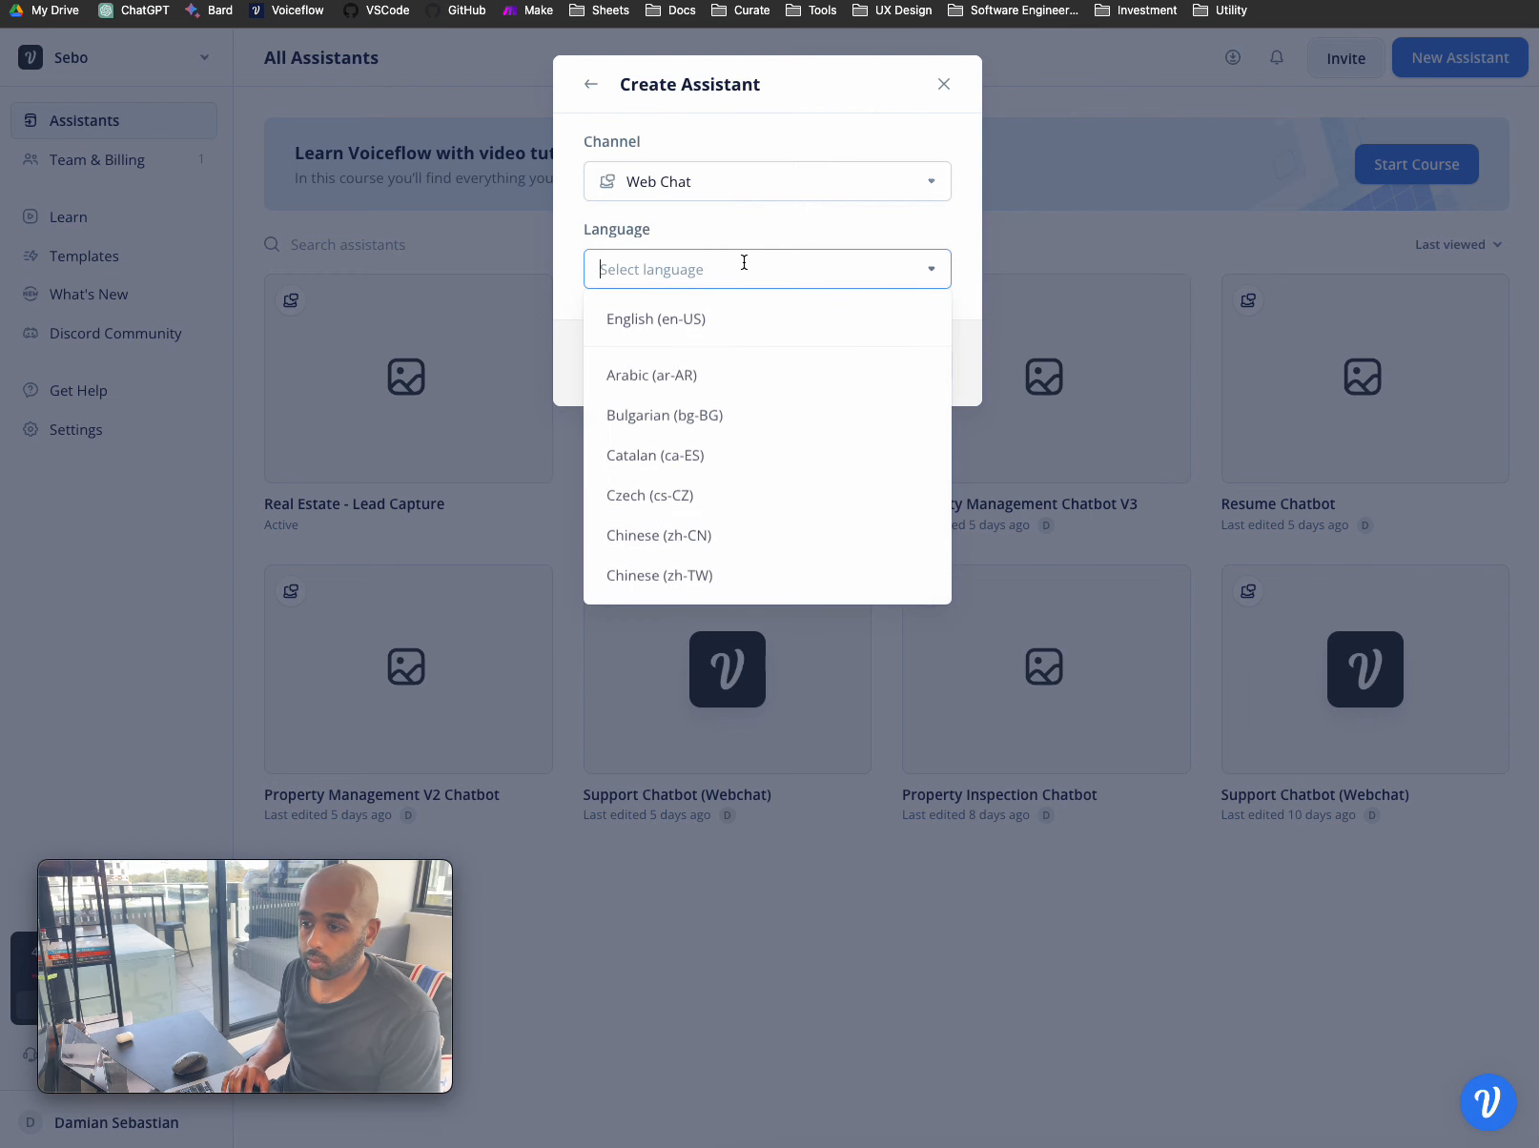
left_click(741, 324)
left_click(900, 361)
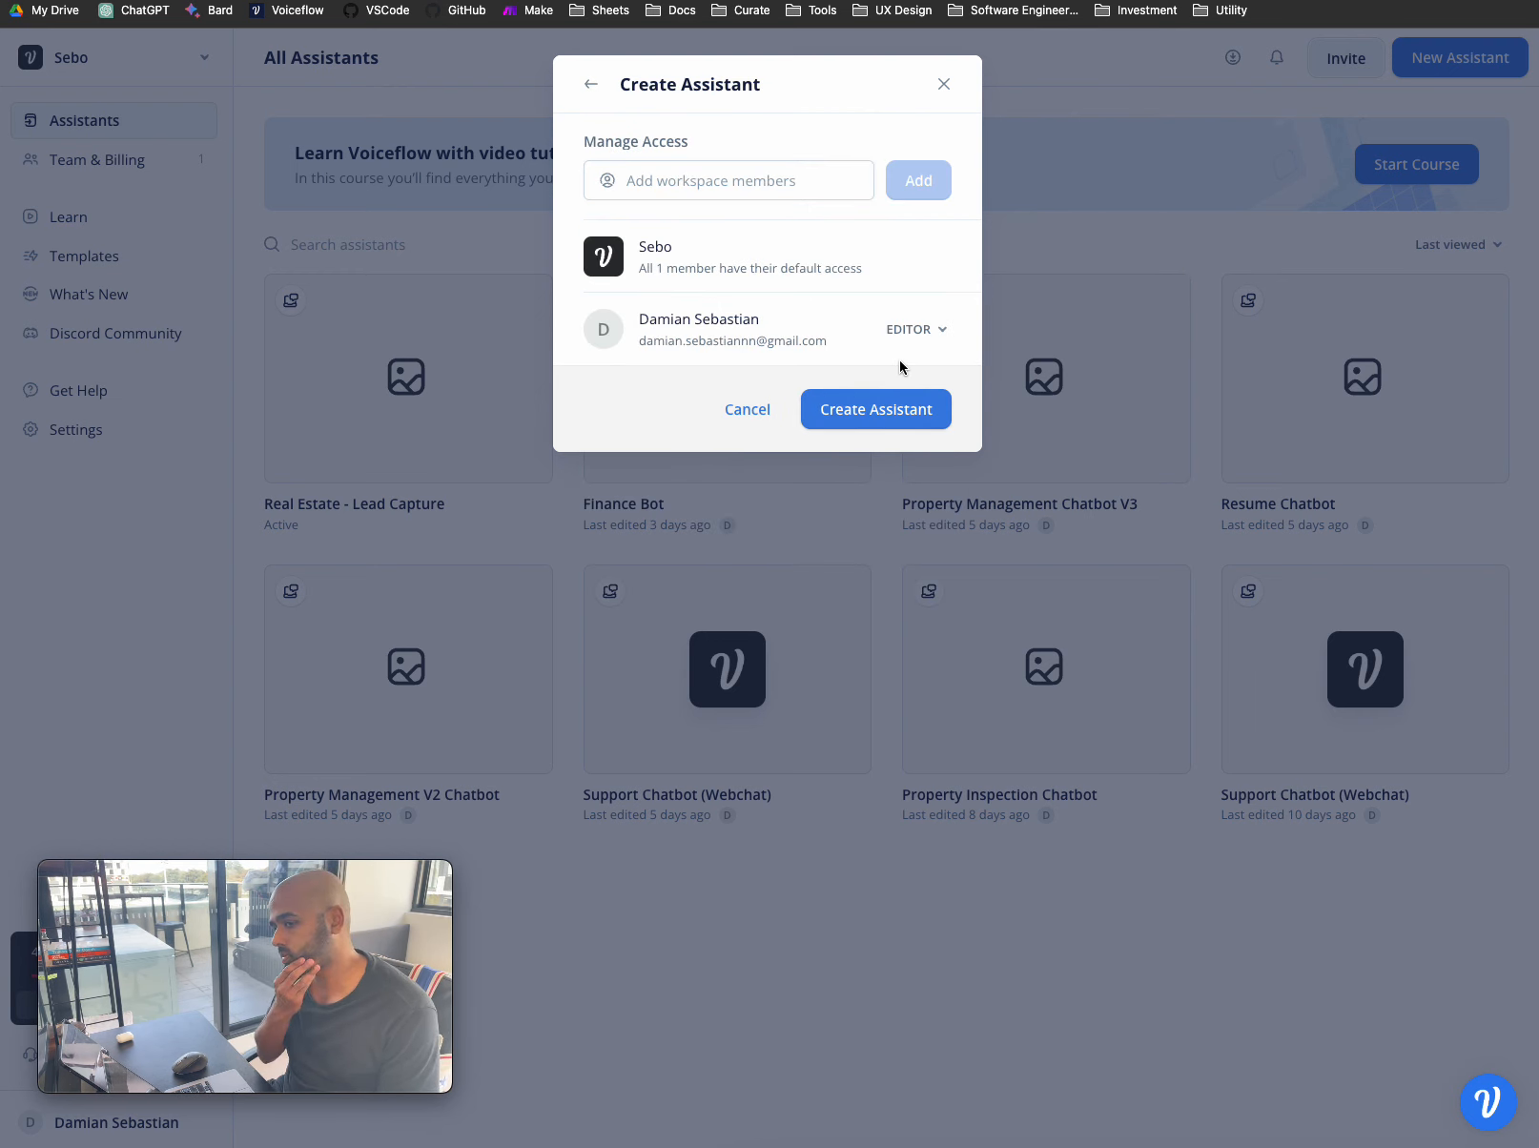
left_click(896, 402)
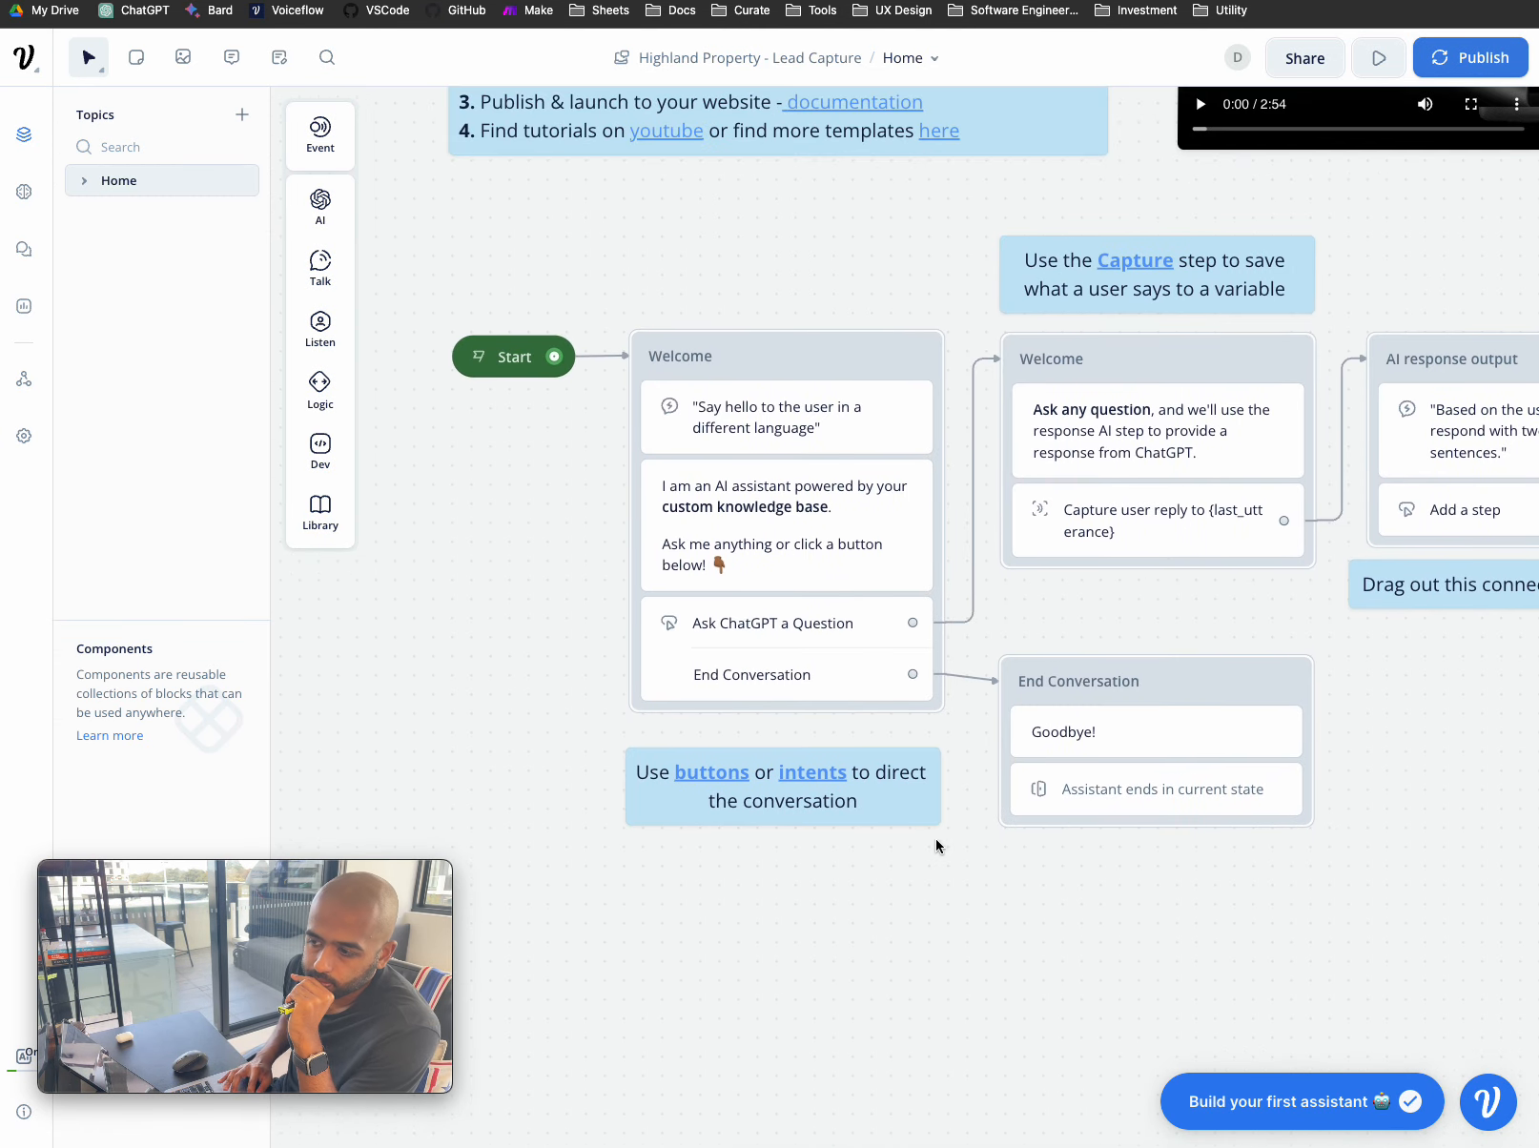
- Marquee-select all template blocks, notes and the video, and delete them
scroll(936, 840, "down", 3)
scroll(936, 840, "right", 2)
left_click(681, 254)
left_click_drag(681, 253, 1234, 966)
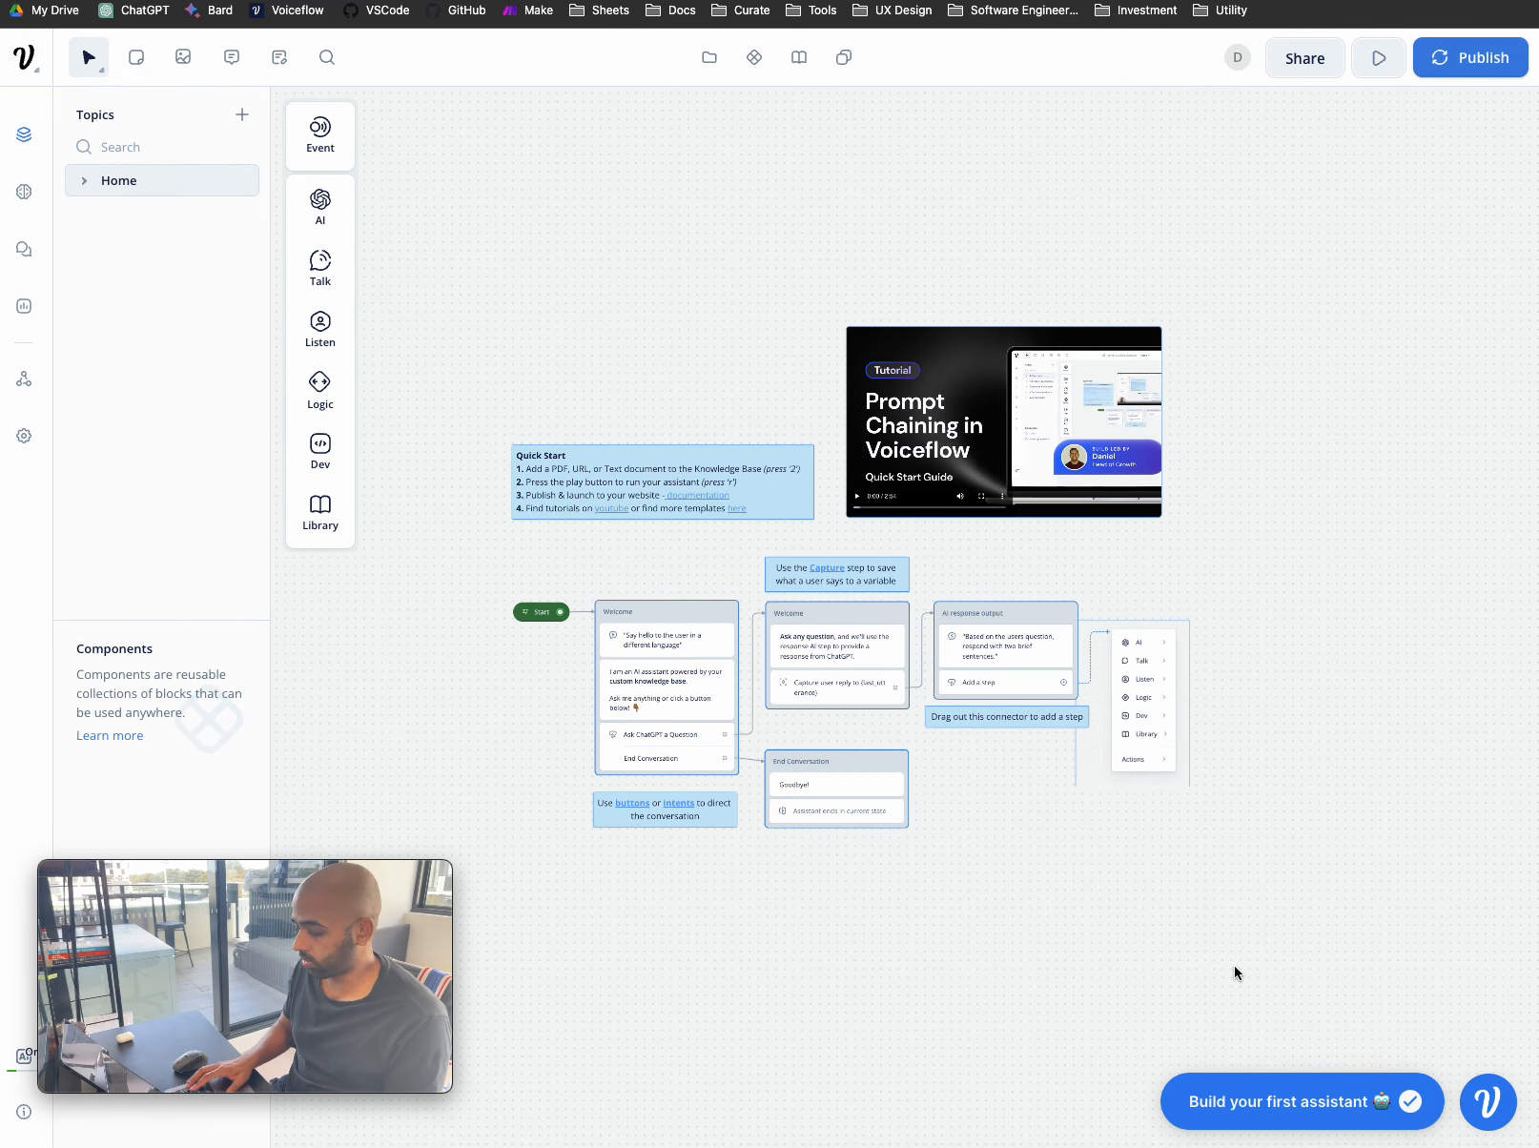
key("Delete")
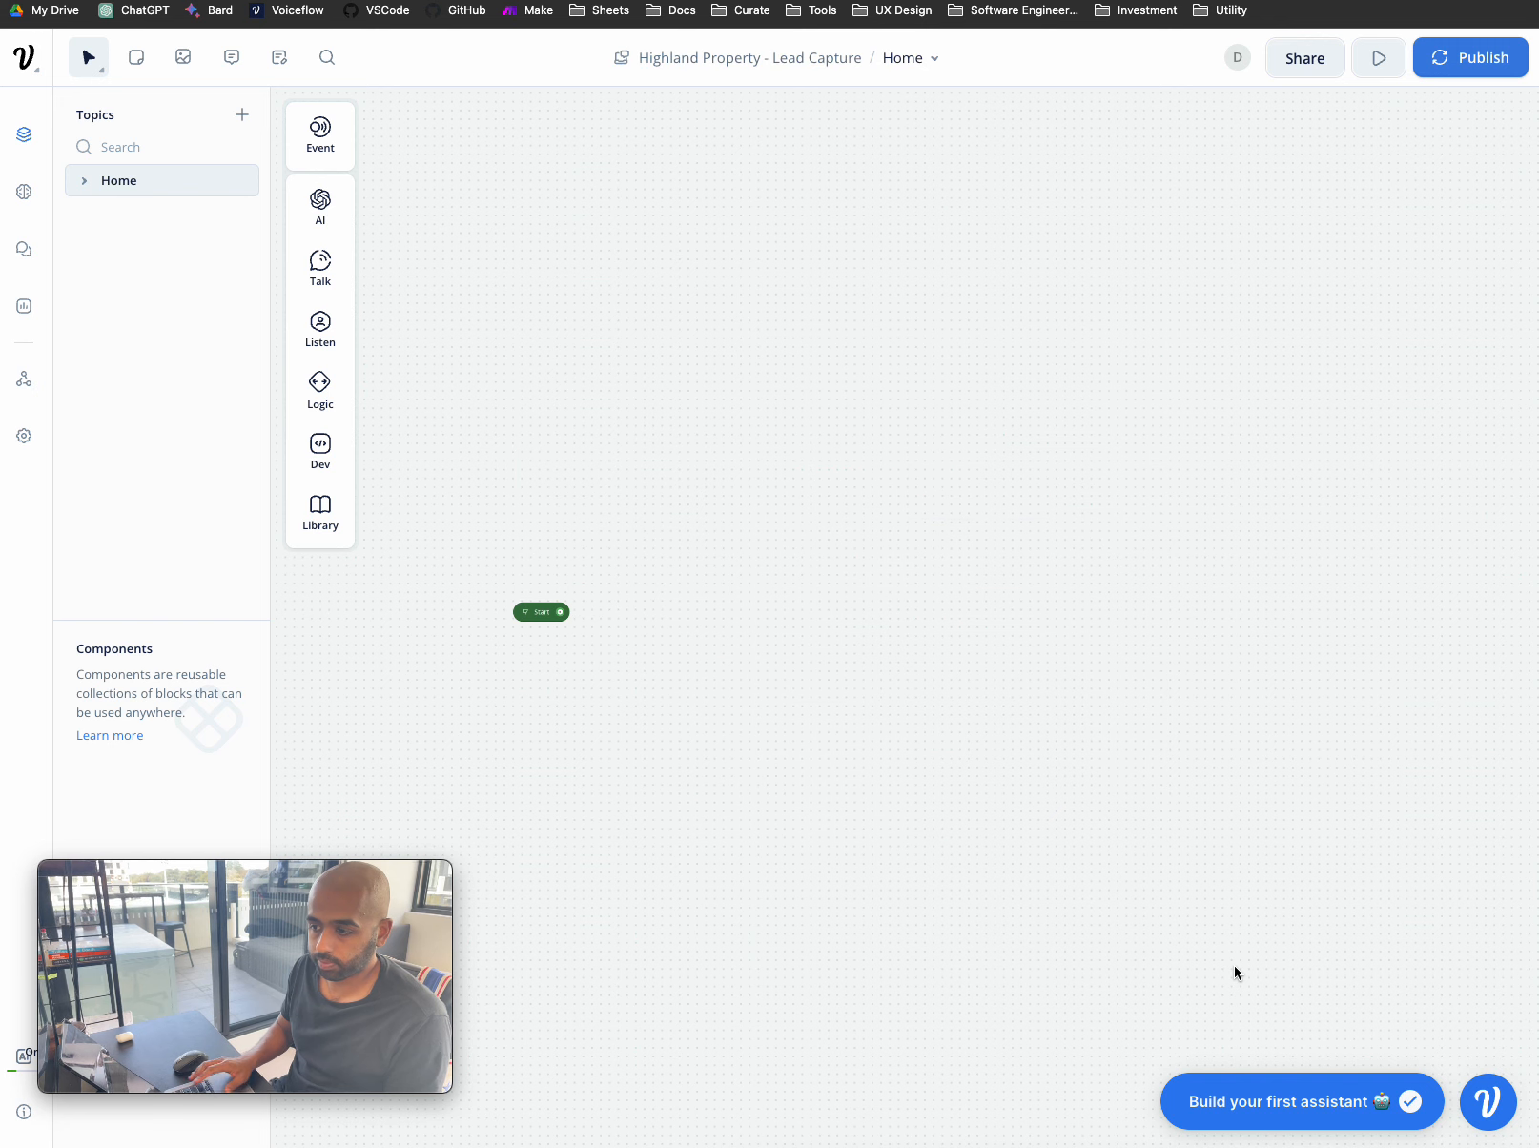
- Navigate the canvas back to the remaining Start block
scroll(1233, 966, "left", 1)
scroll(1154, 717, "up", 4)
scroll(1154, 717, "left", 2)
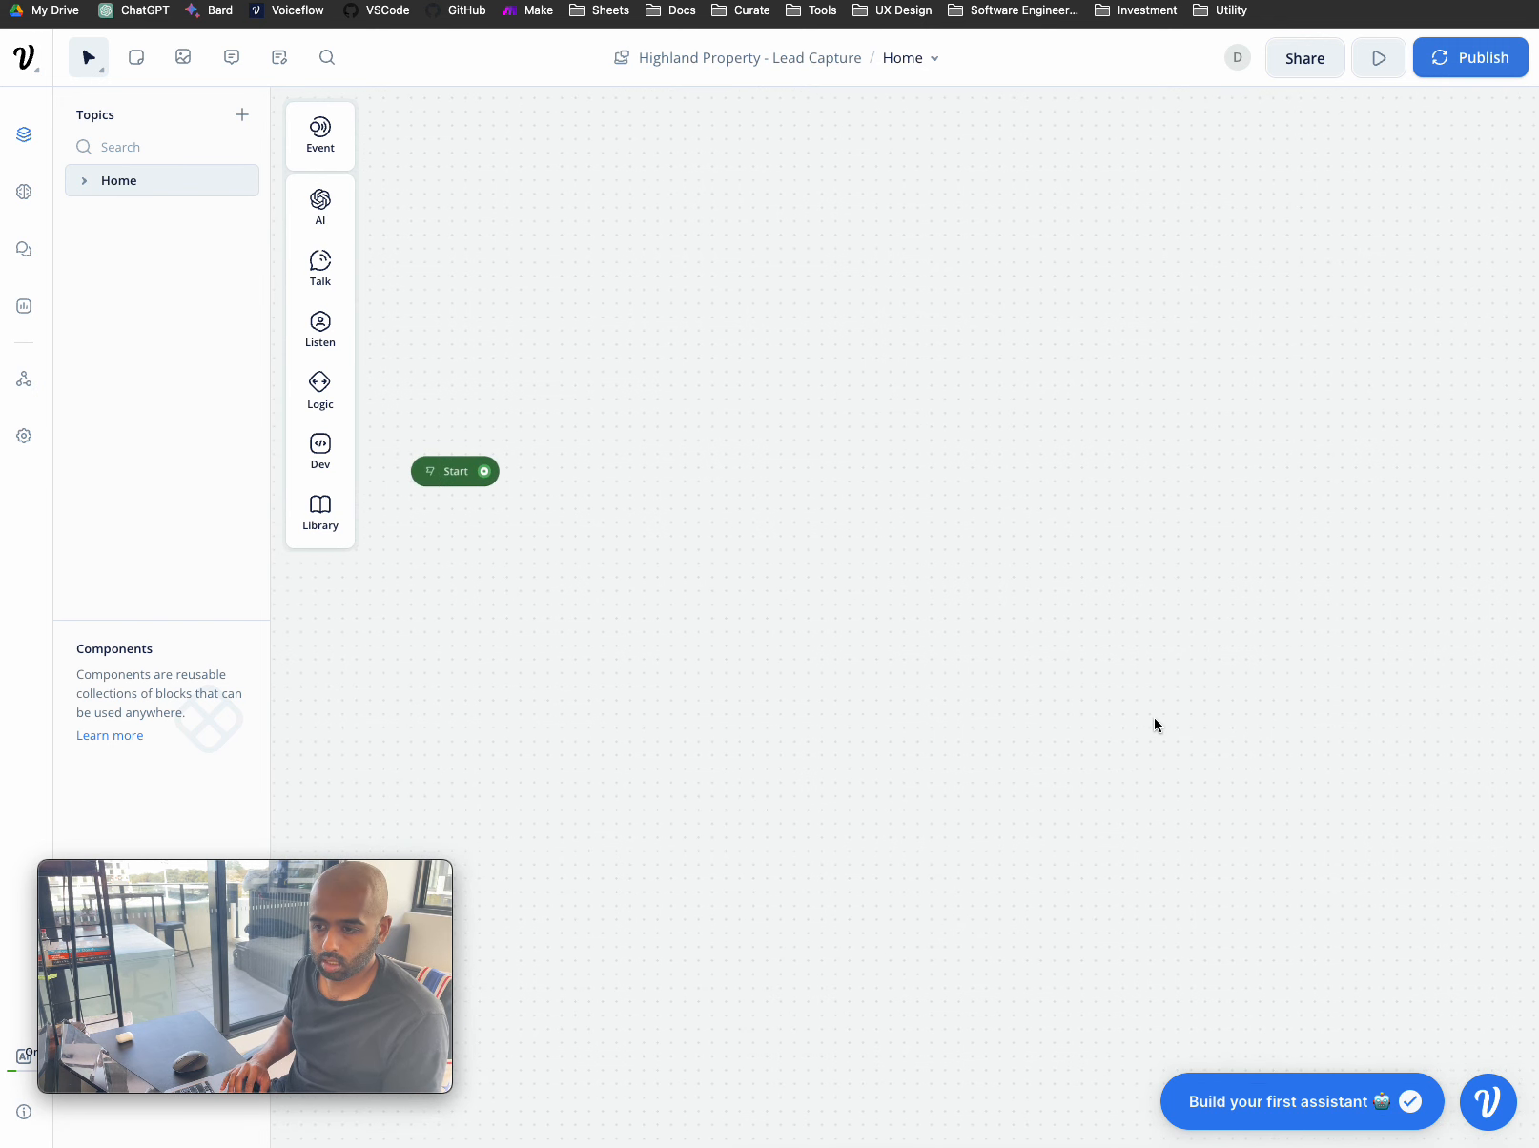
scroll(743, 564, "up", 3)
scroll(743, 564, "left", 1)
scroll(742, 564, "up", 3)
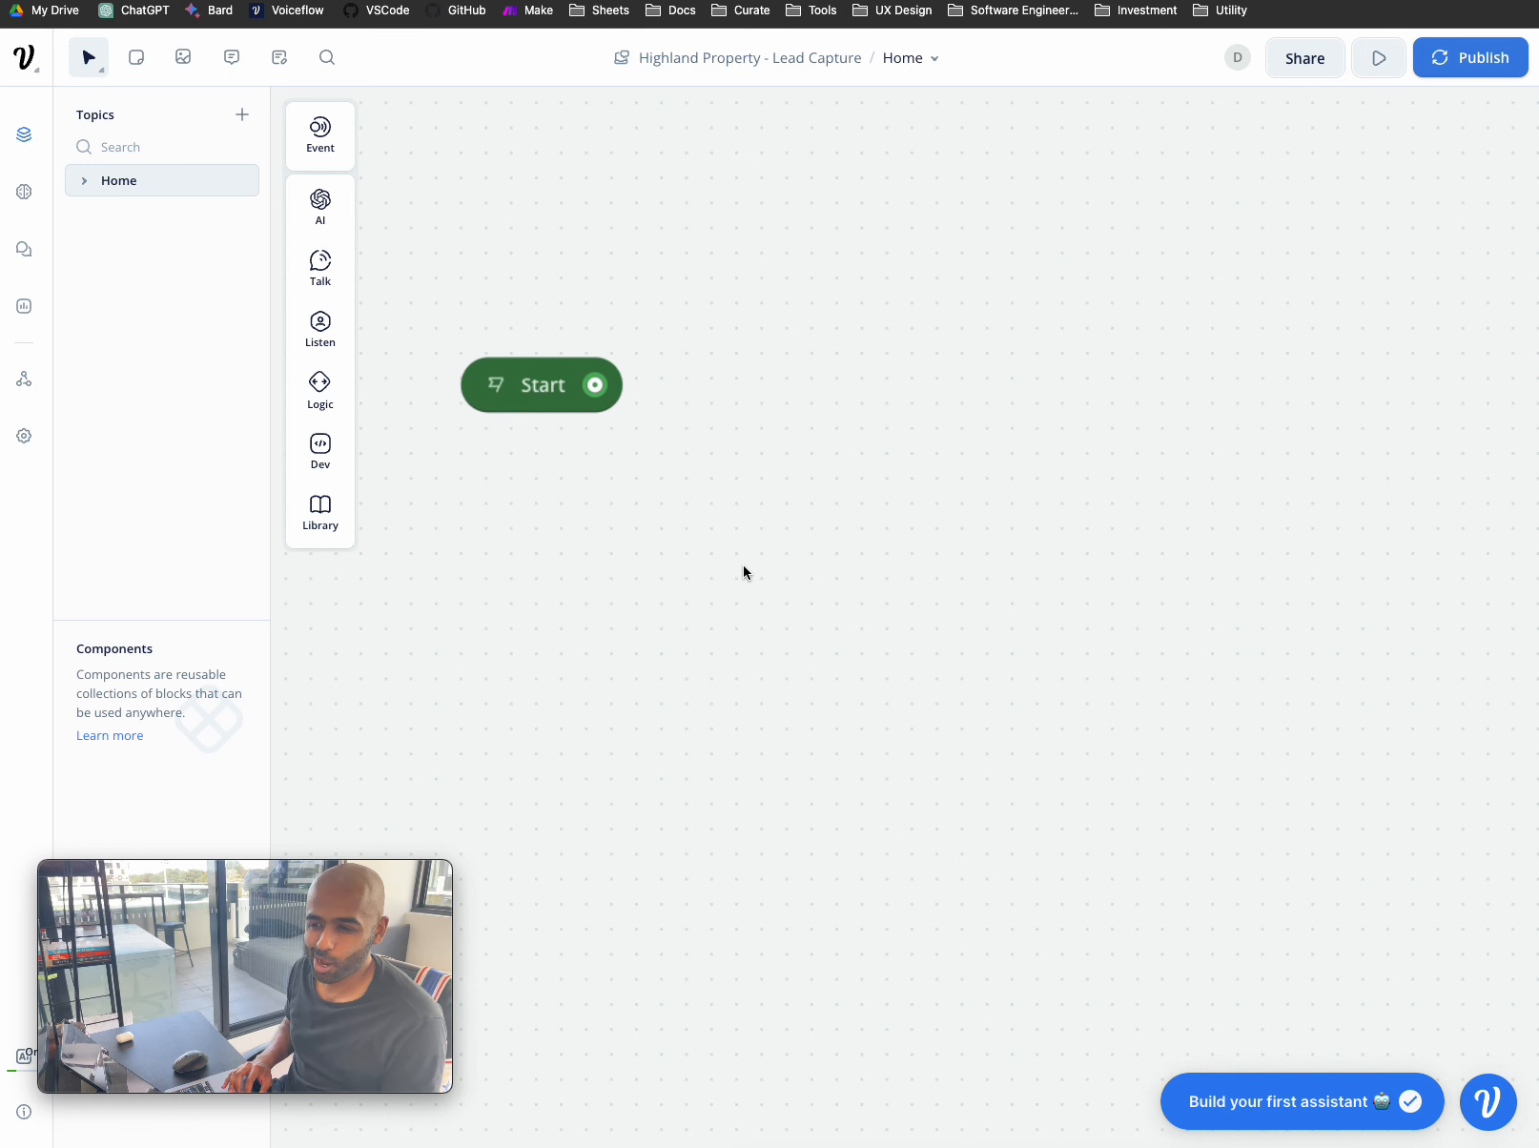
scroll(740, 563, "down", 3)
scroll(738, 561, "right", 1)
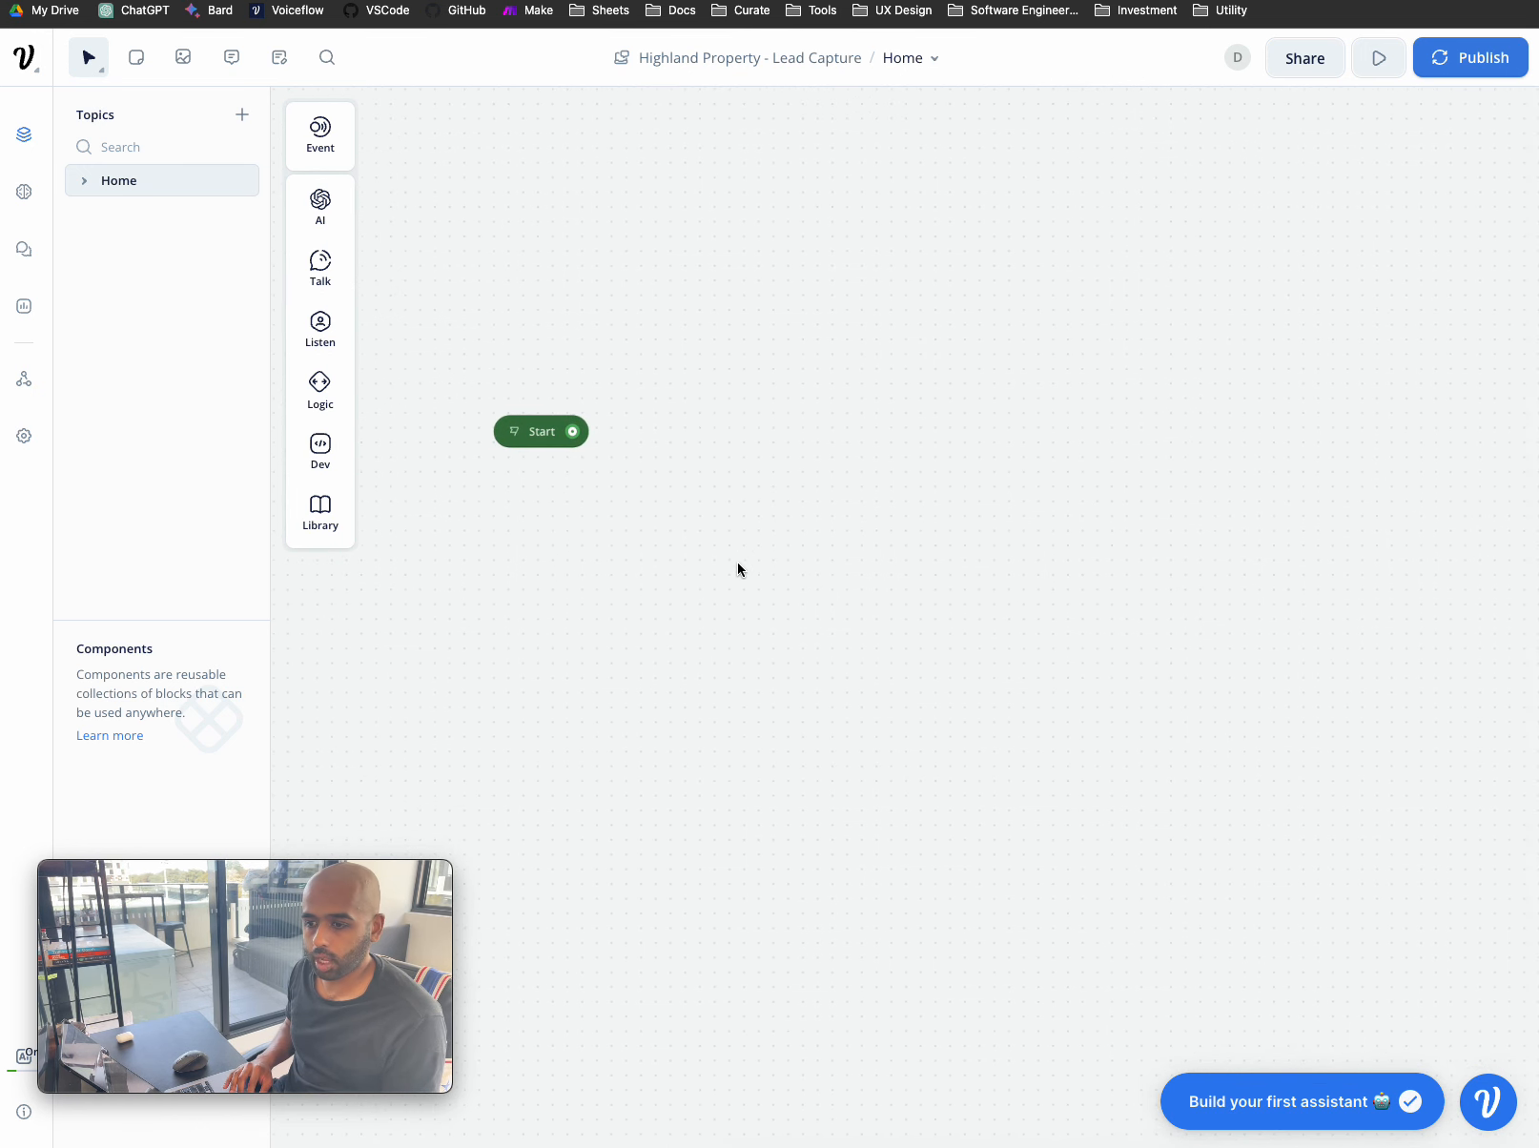
scroll(737, 564, "right", 1)
scroll(737, 565, "down", 1)
mouse_move(331, 266)
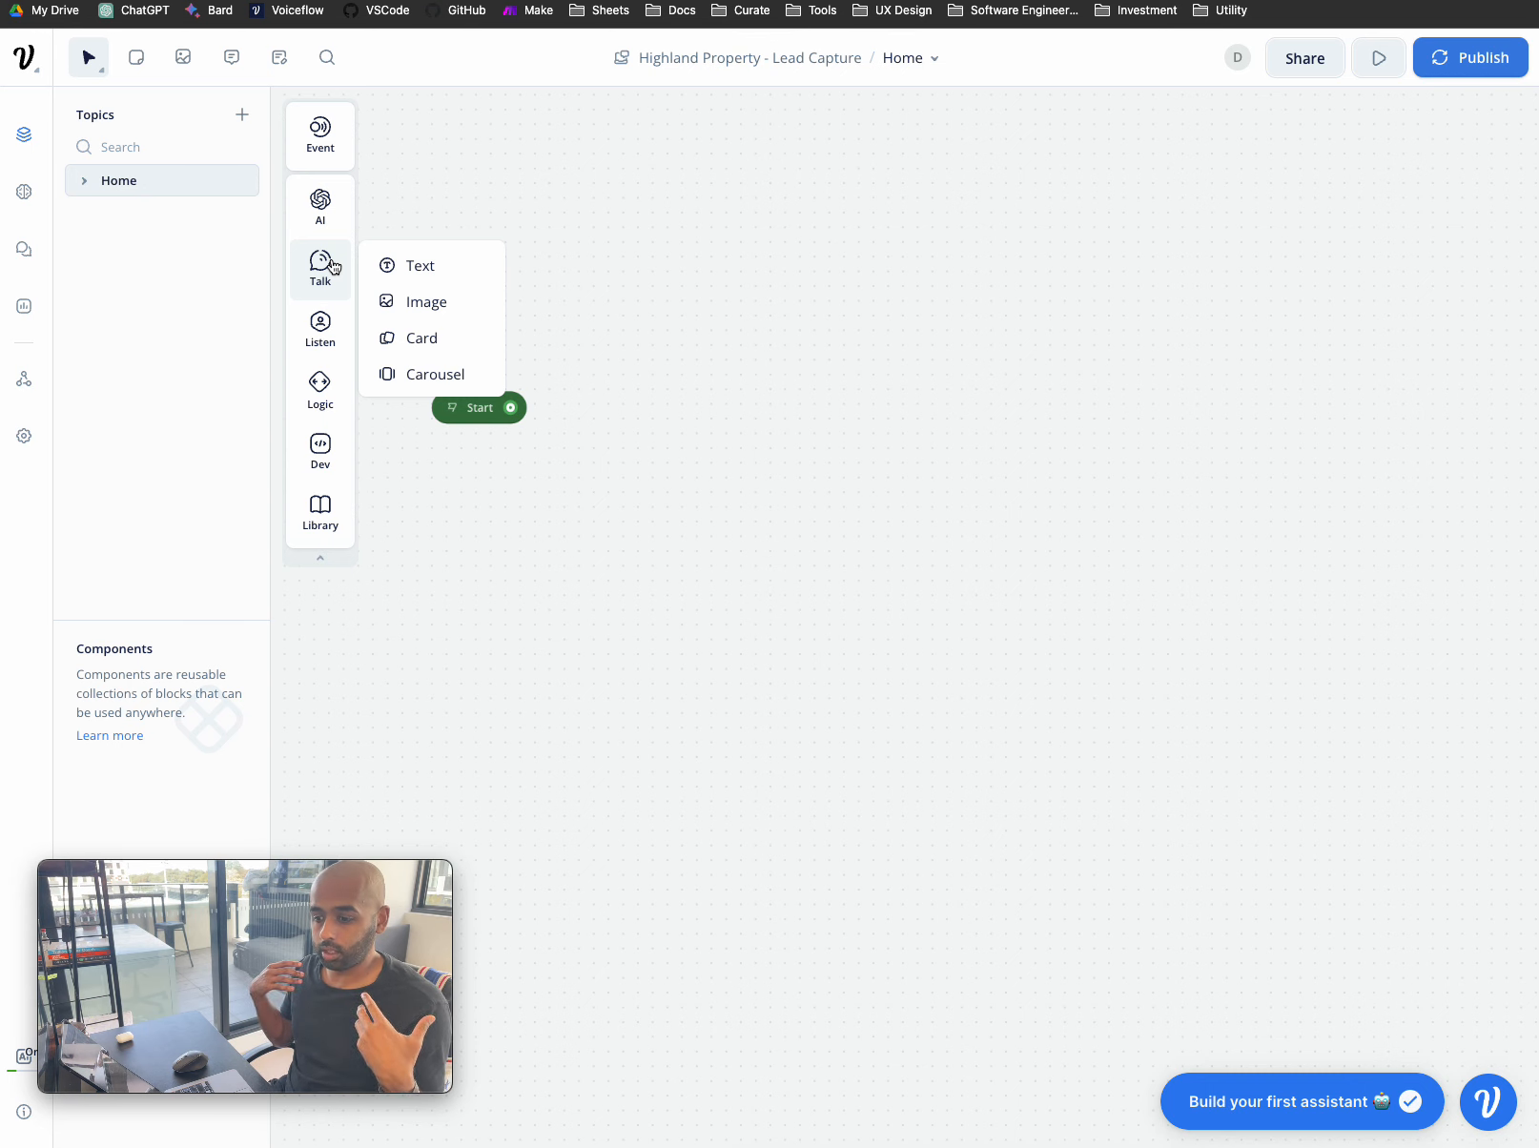
- Place a new Text block beside the Start block and open its editor
left_click_drag(409, 268, 818, 384)
left_click(763, 418)
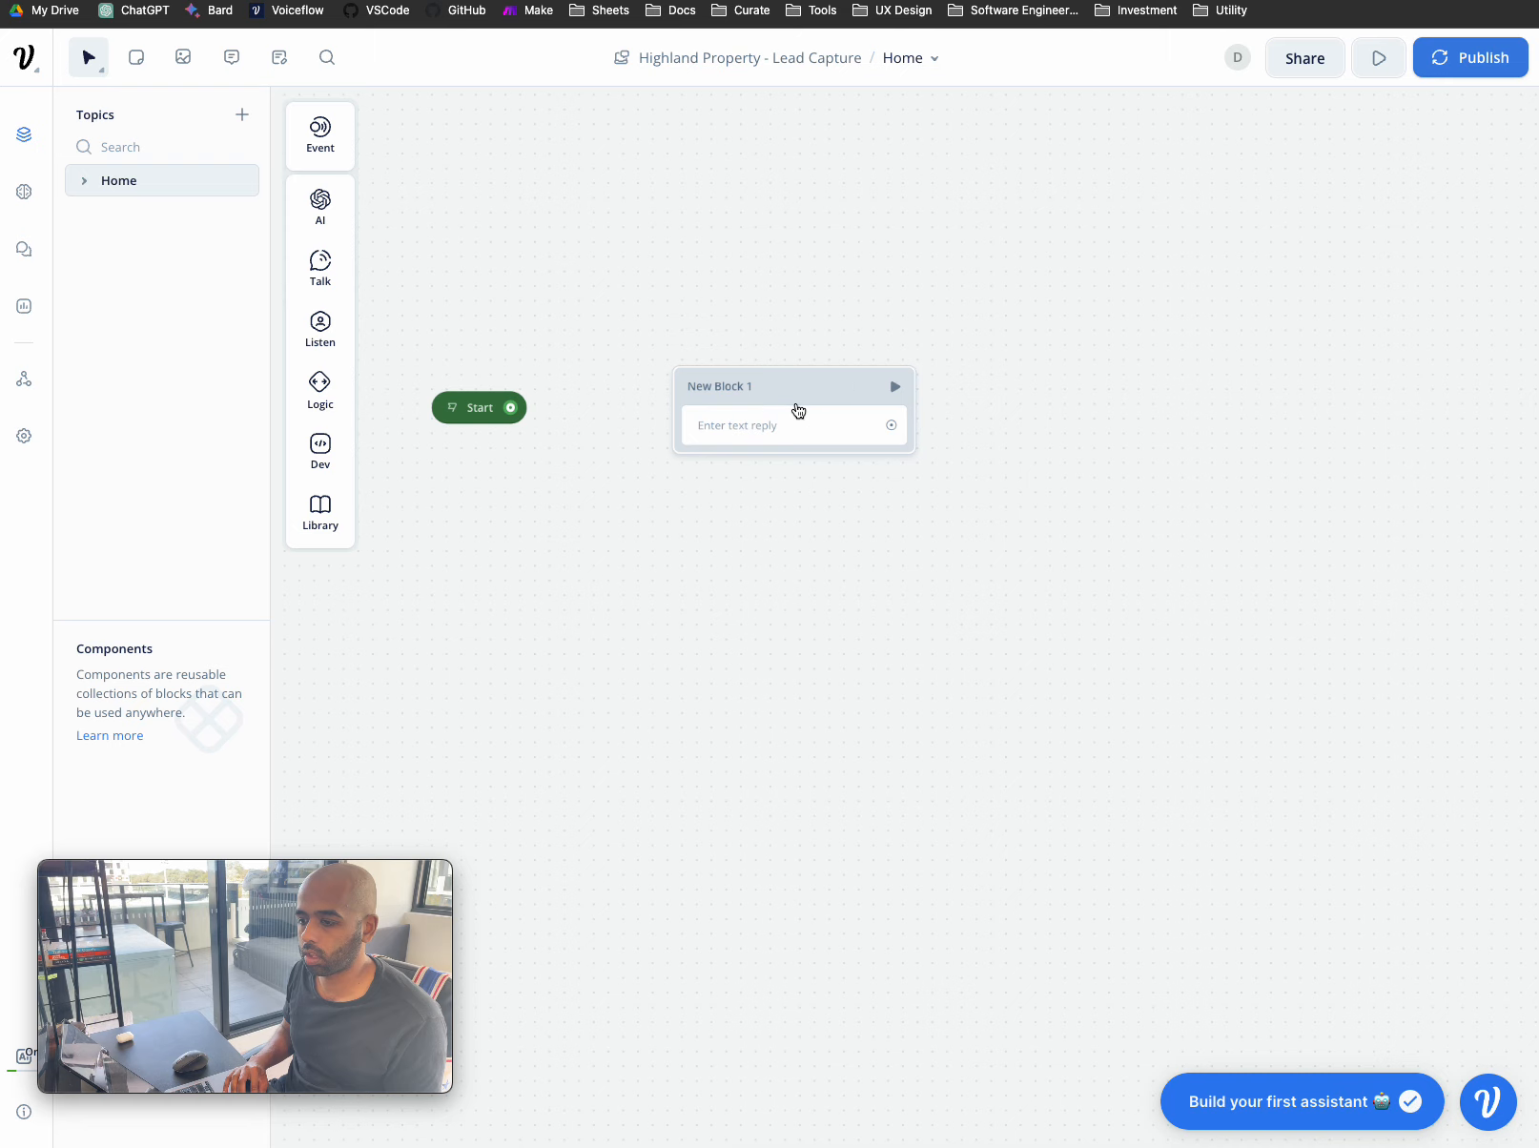
left_click(797, 415)
- Enter the greeting 'Hey, thanks for stopping by to Highland Property. How can we help you today?'
left_click(1201, 215)
type("Test")
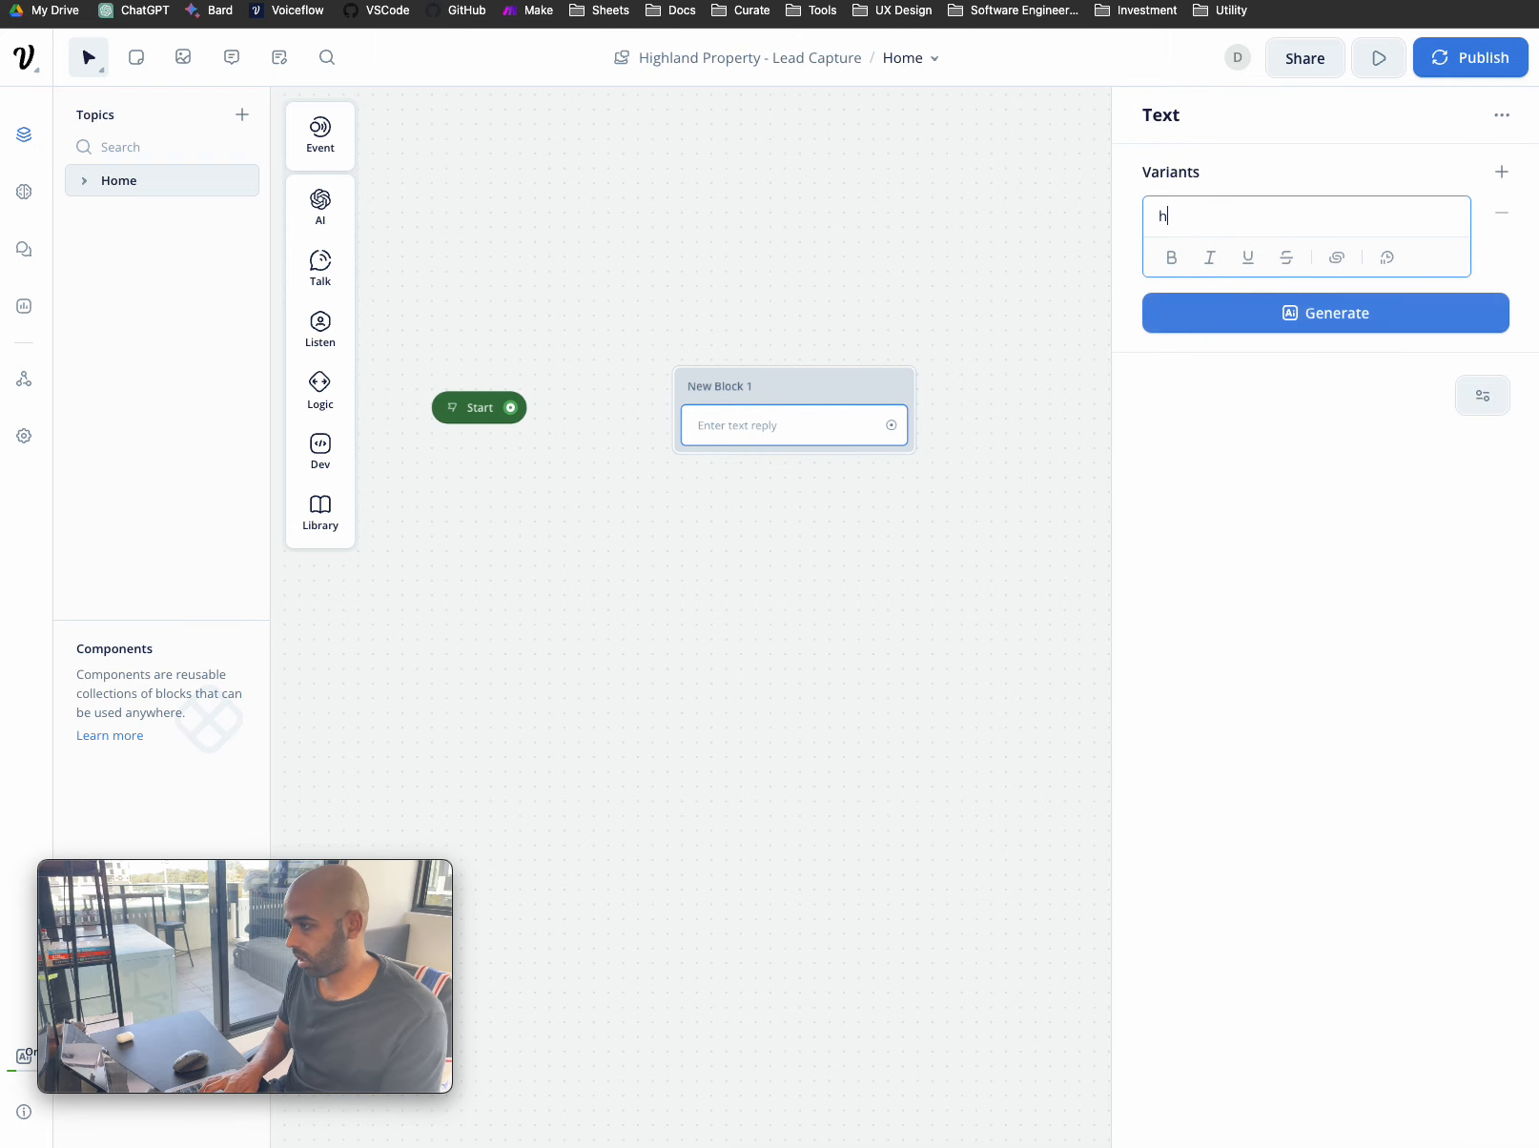
key("BackSpace")
key("BackSpace")
key("BackSpace")
key("BackSpace")
type("Hey, ")
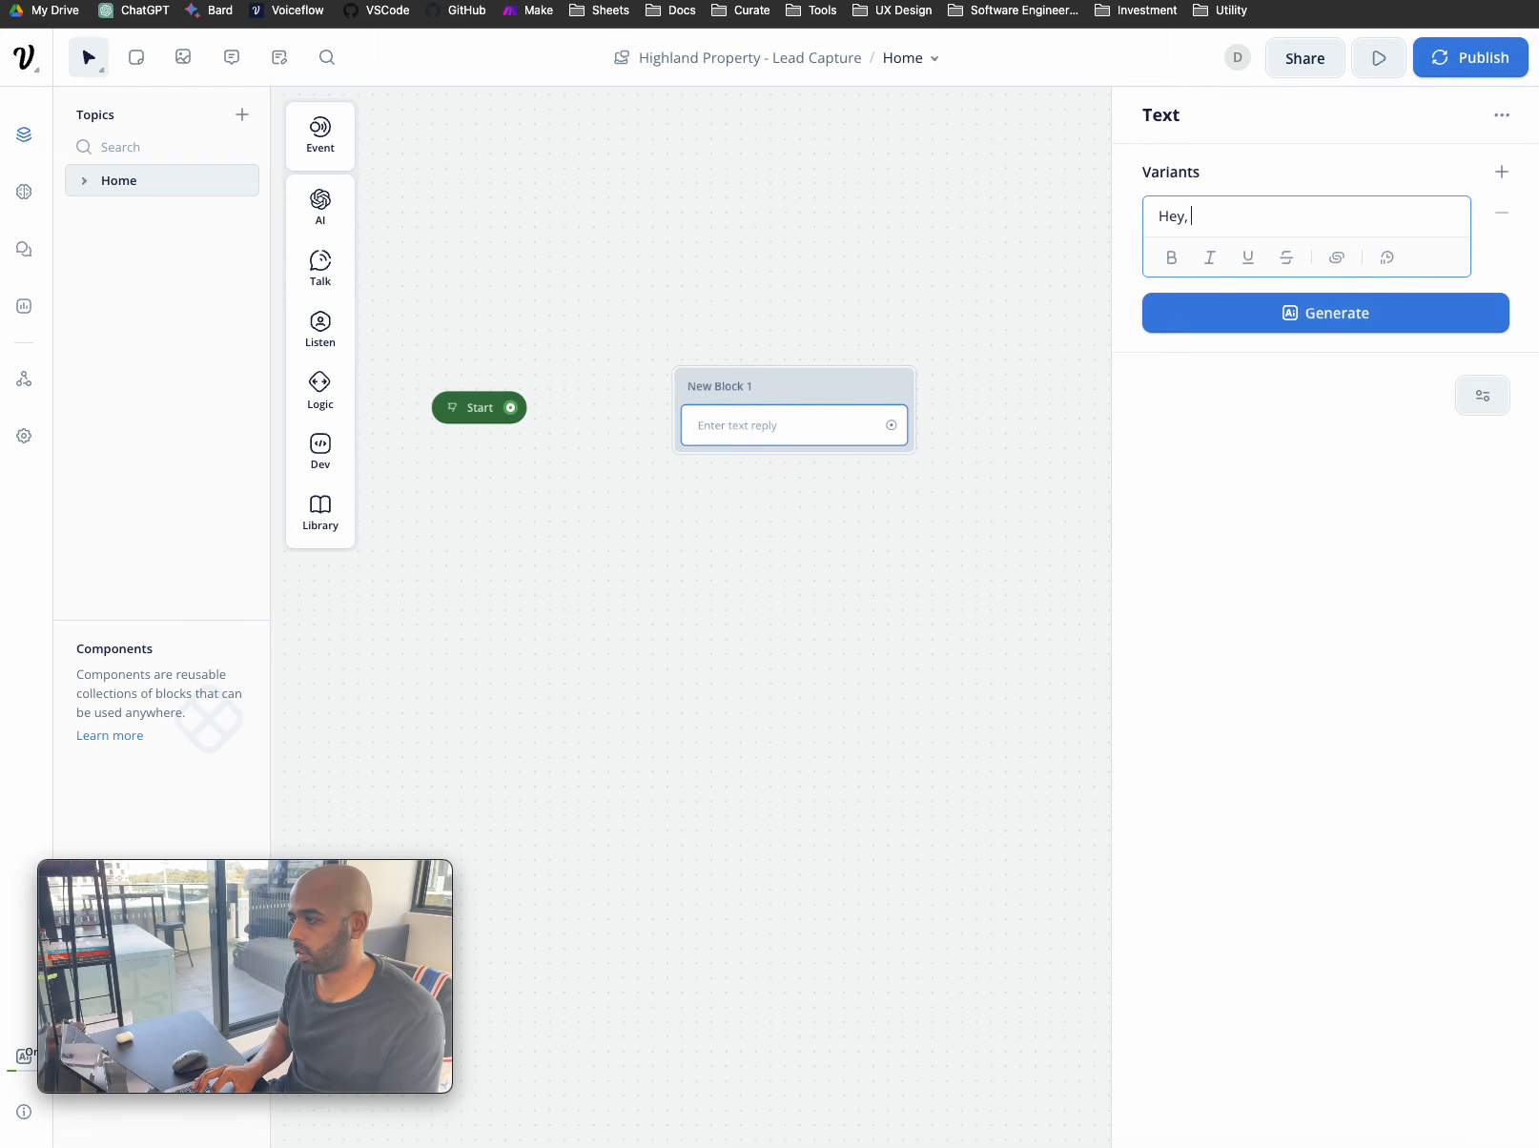
type("thanks for stopping by to Highland Property.")
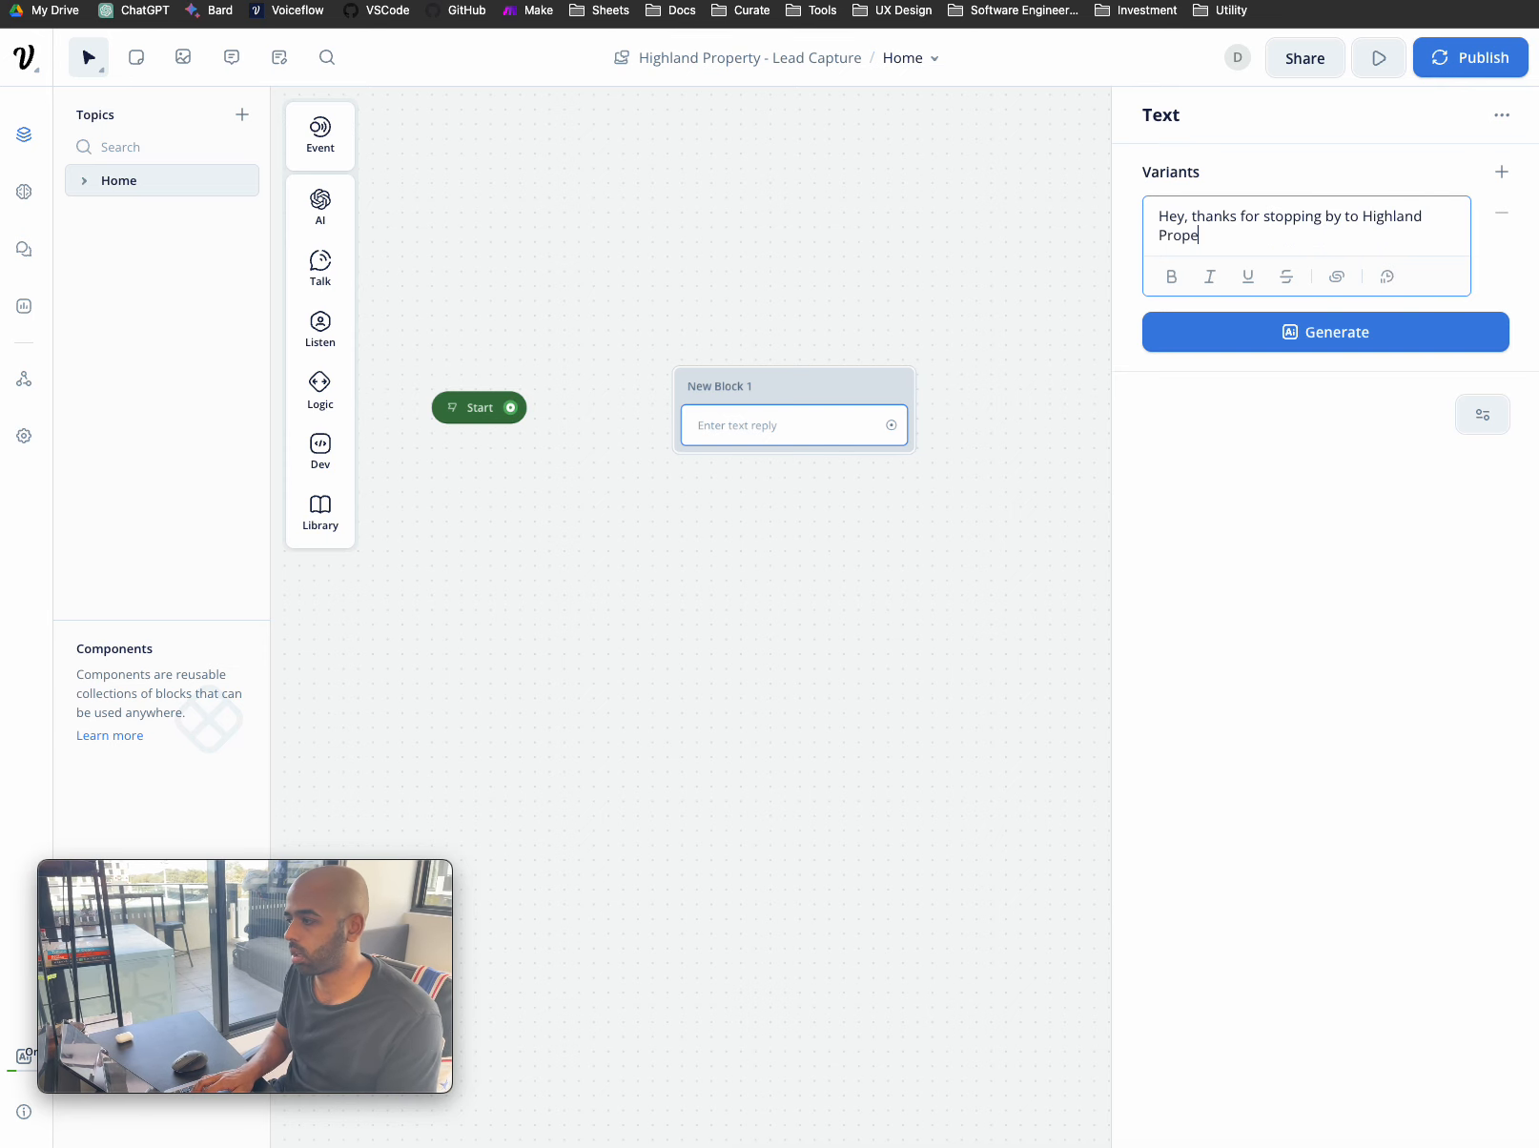
key("Return")
key("Return")
type("How can we ")
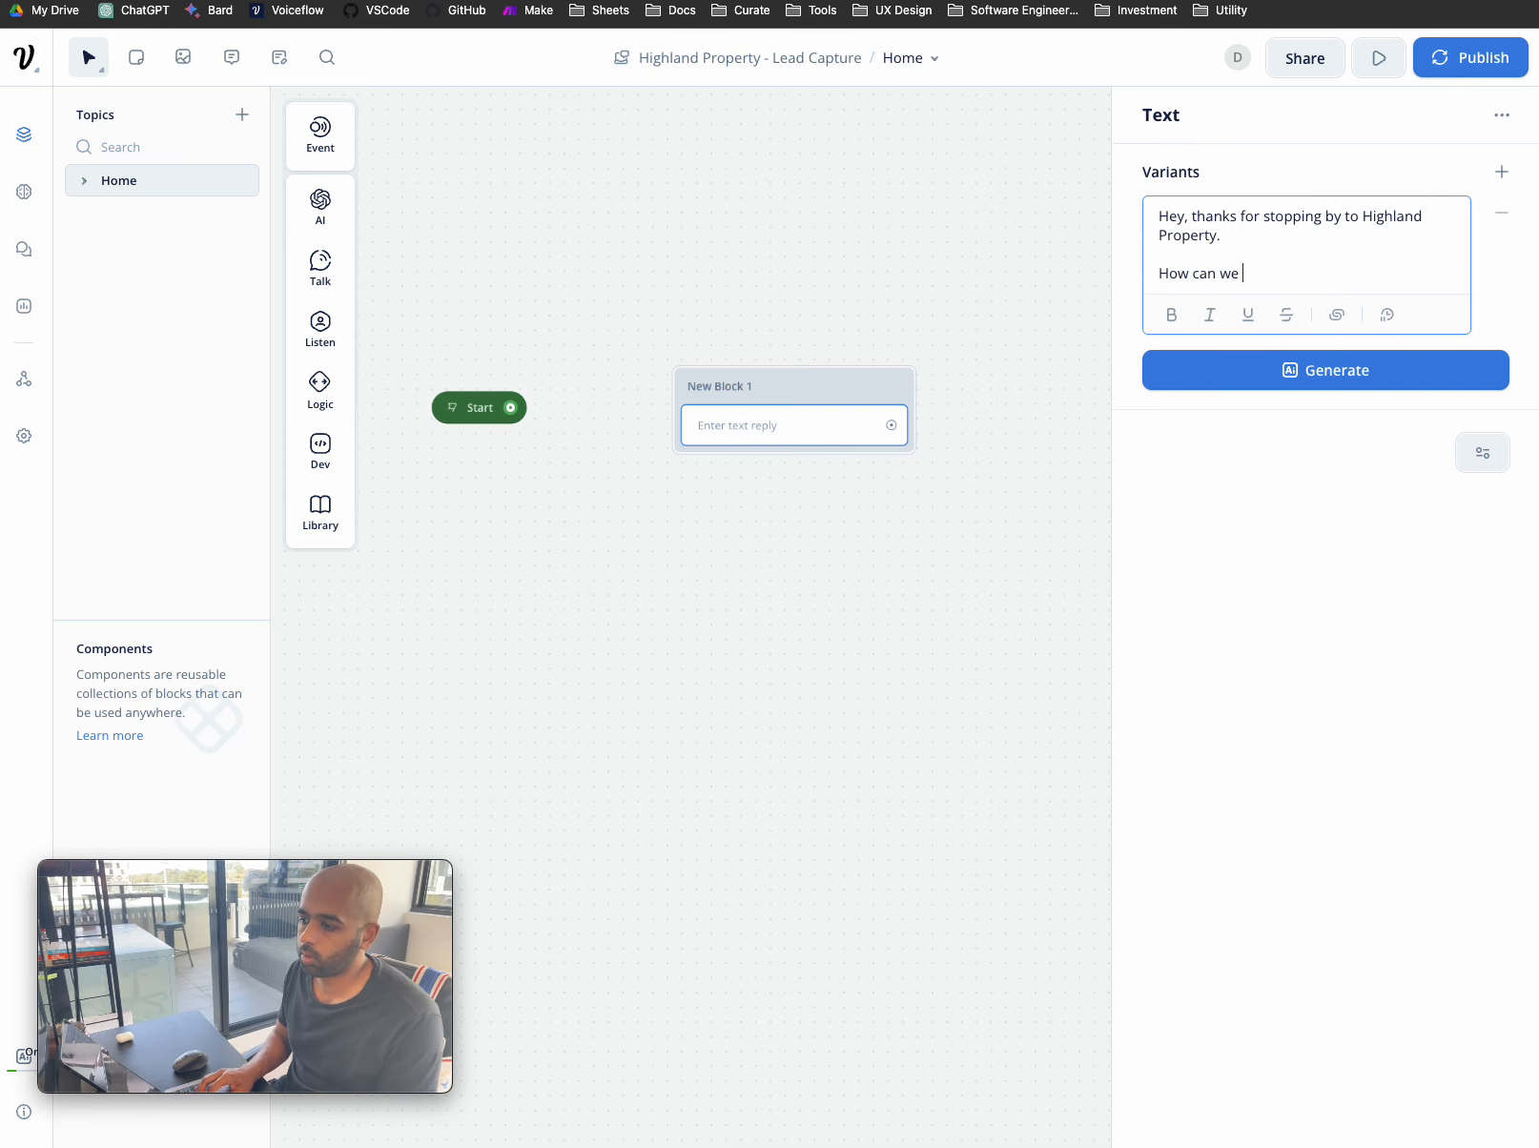
type("help you today?")
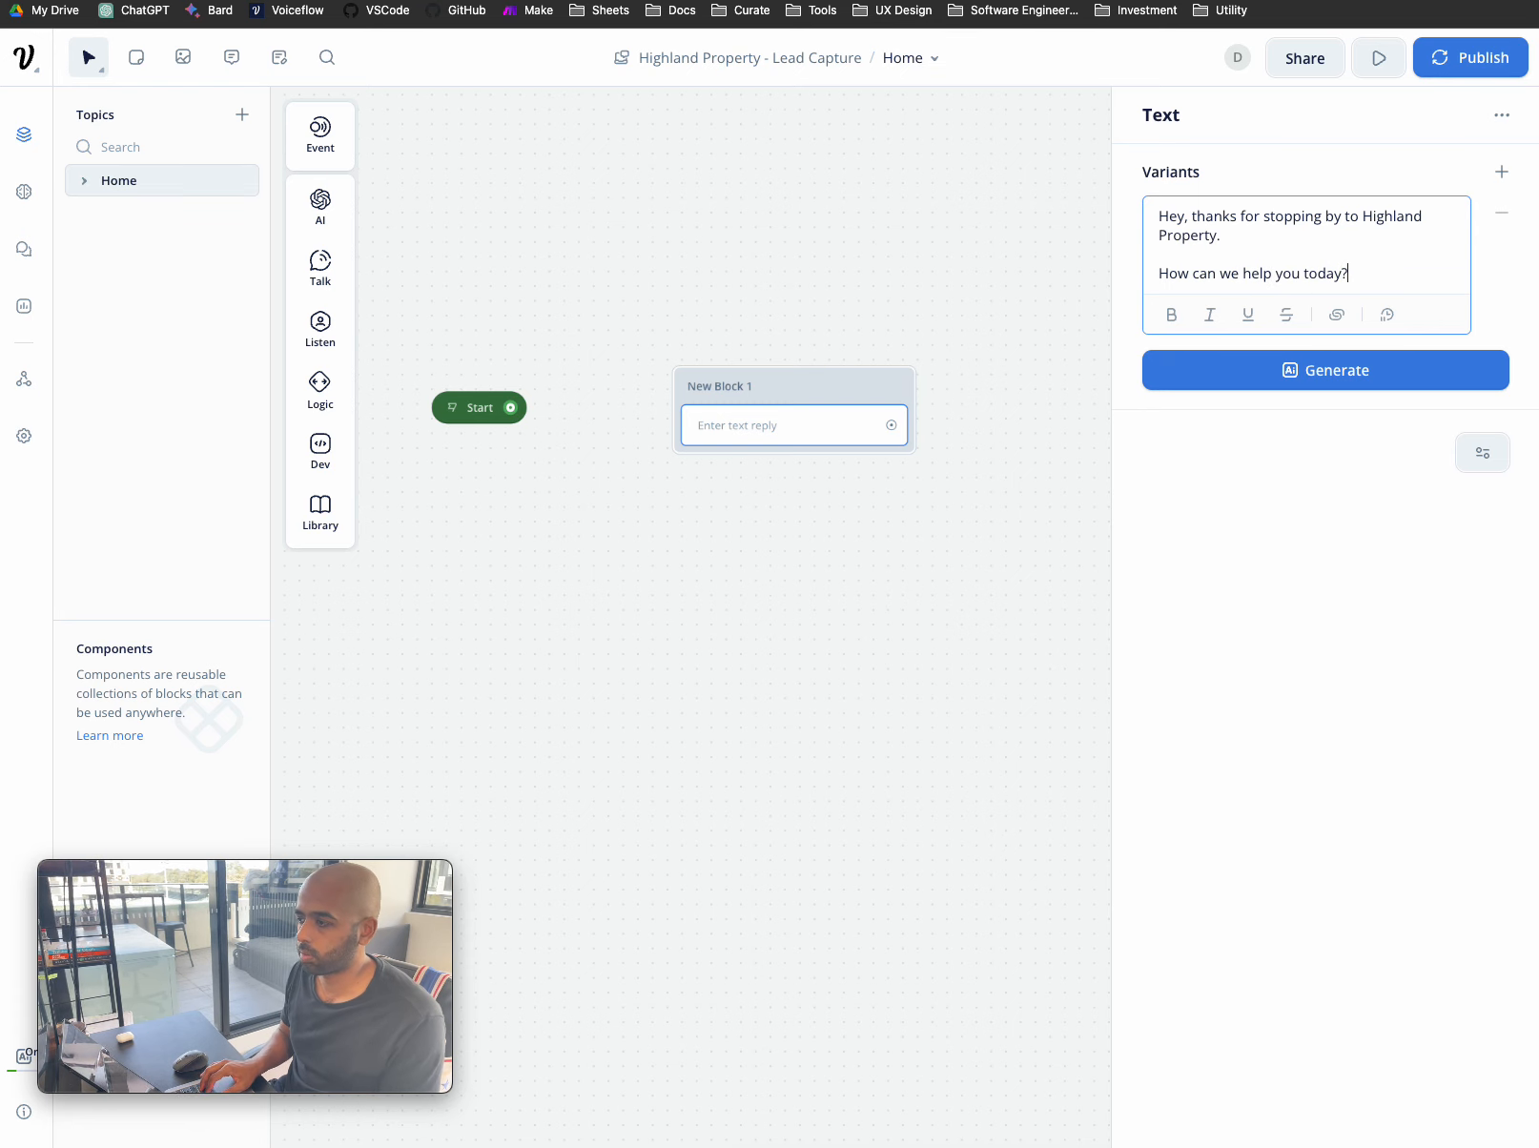
left_click(1295, 380)
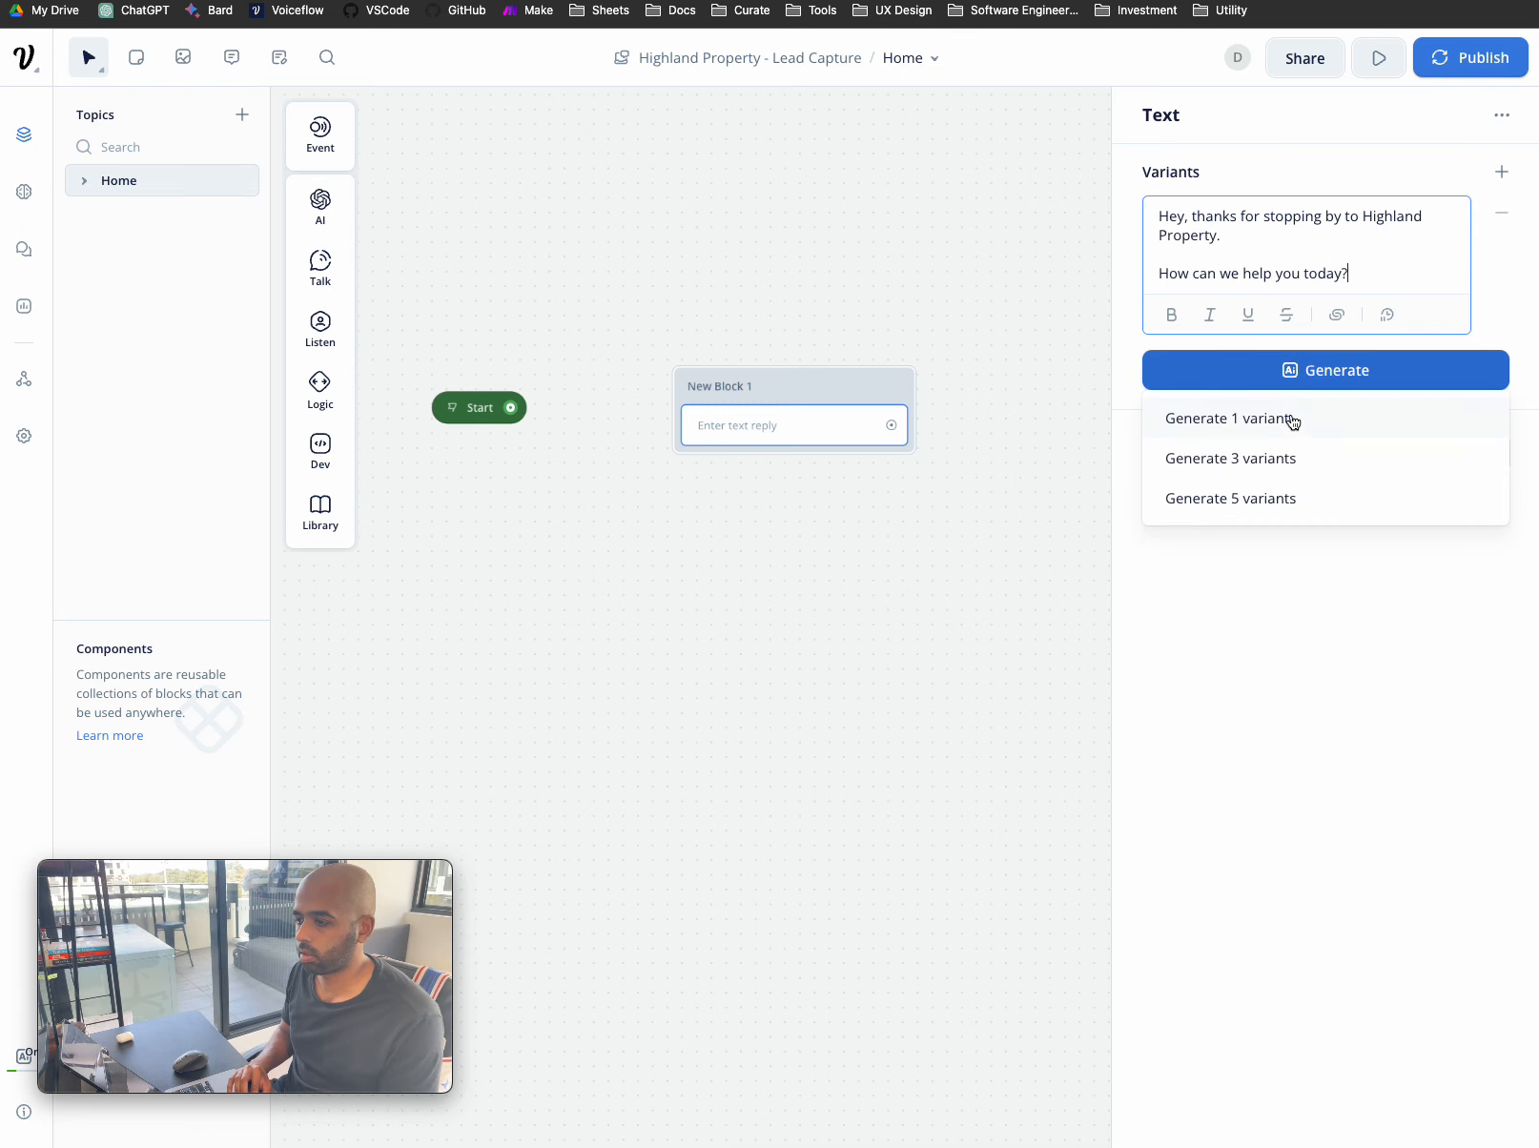
- Generate and accept one AI variant: 'What can we do for you today at Highland Property?'
left_click(1340, 388)
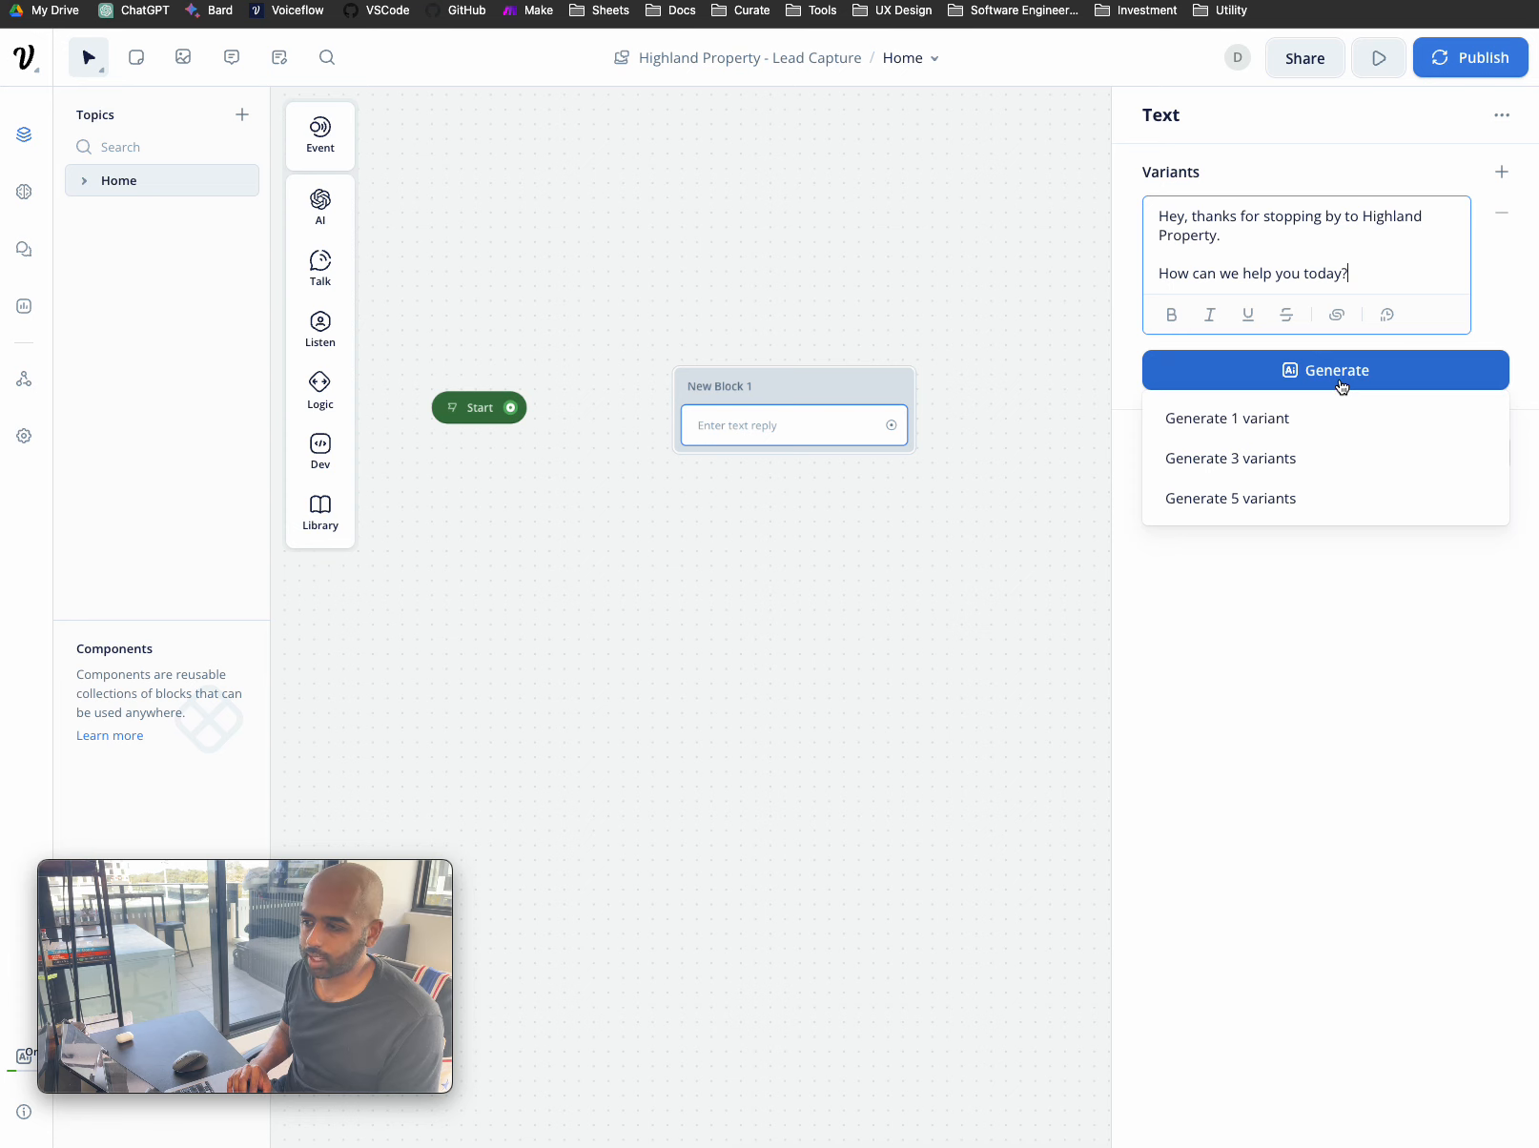
left_click(1342, 386)
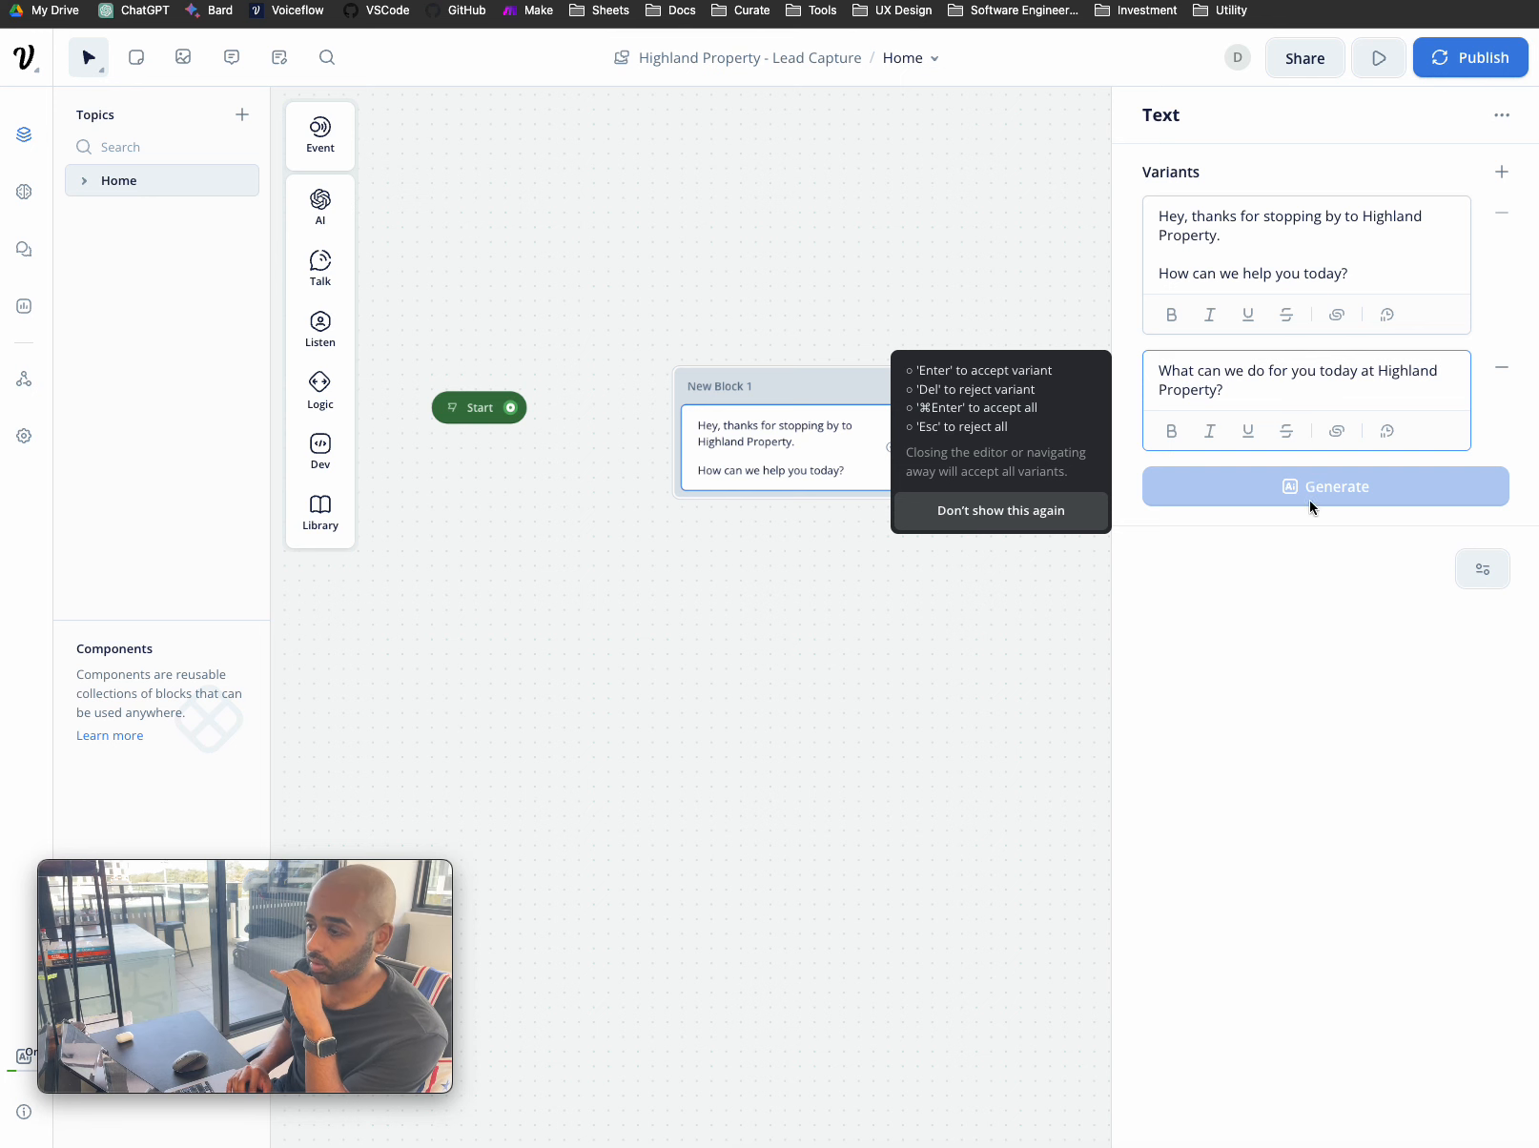
left_click(955, 695)
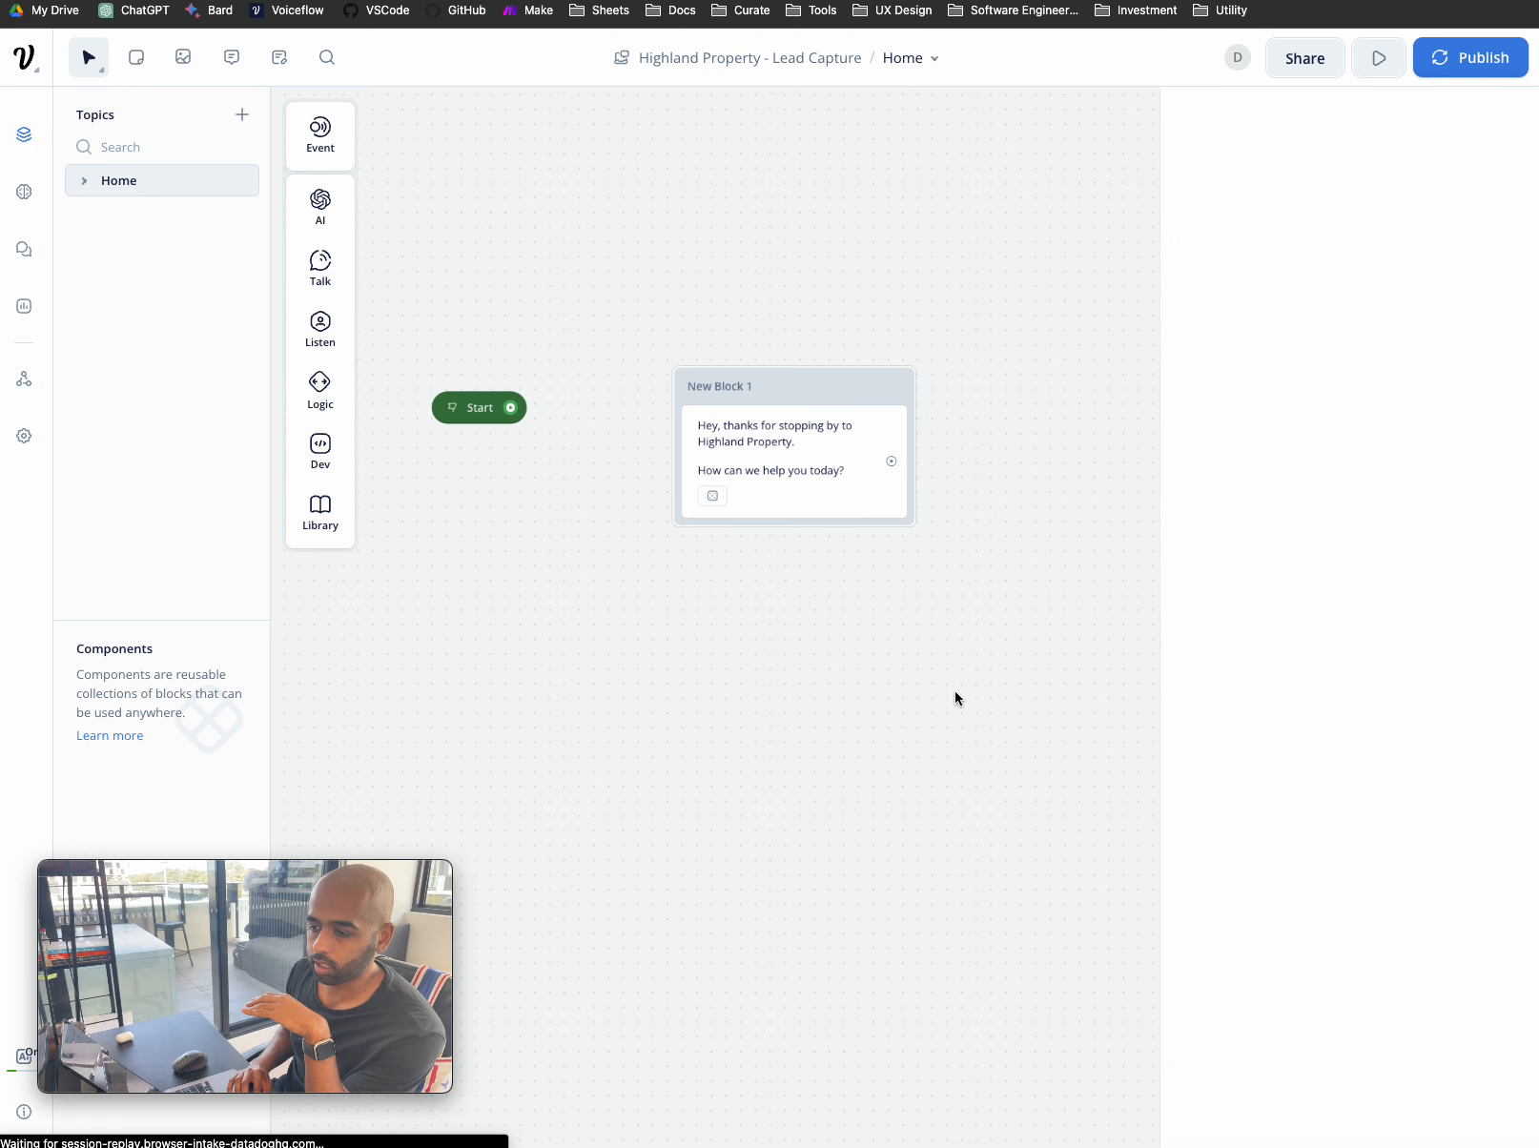
left_click(830, 393)
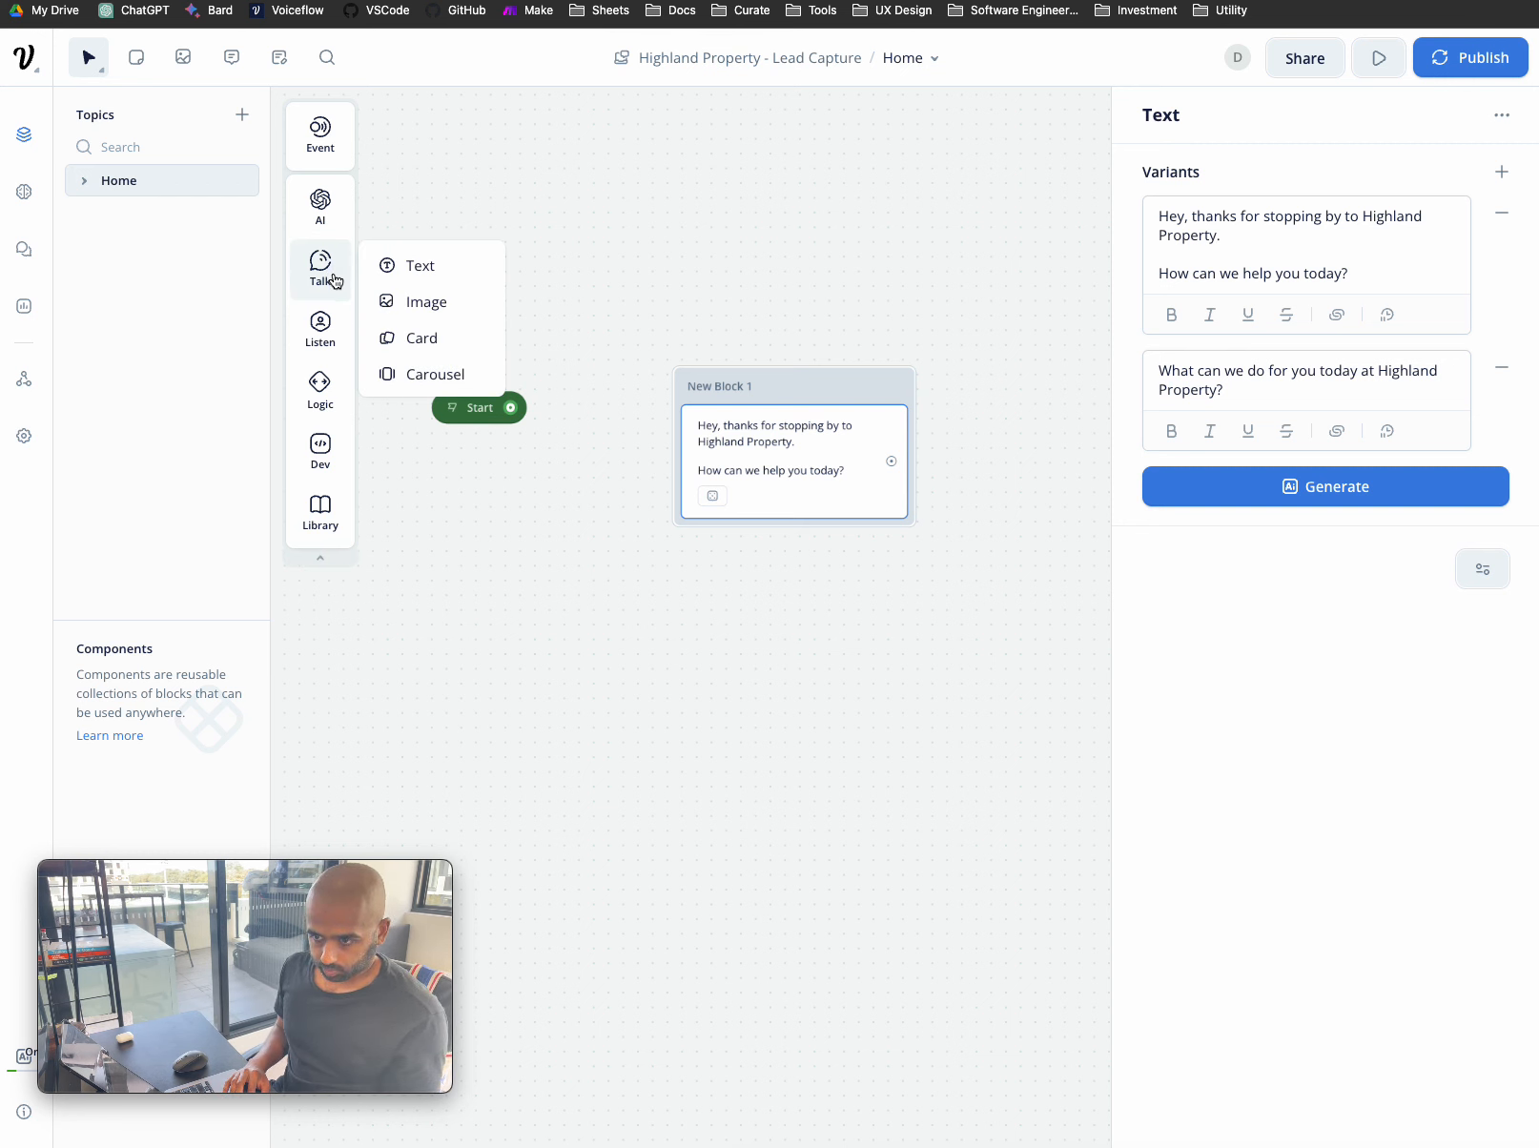
mouse_move(334, 308)
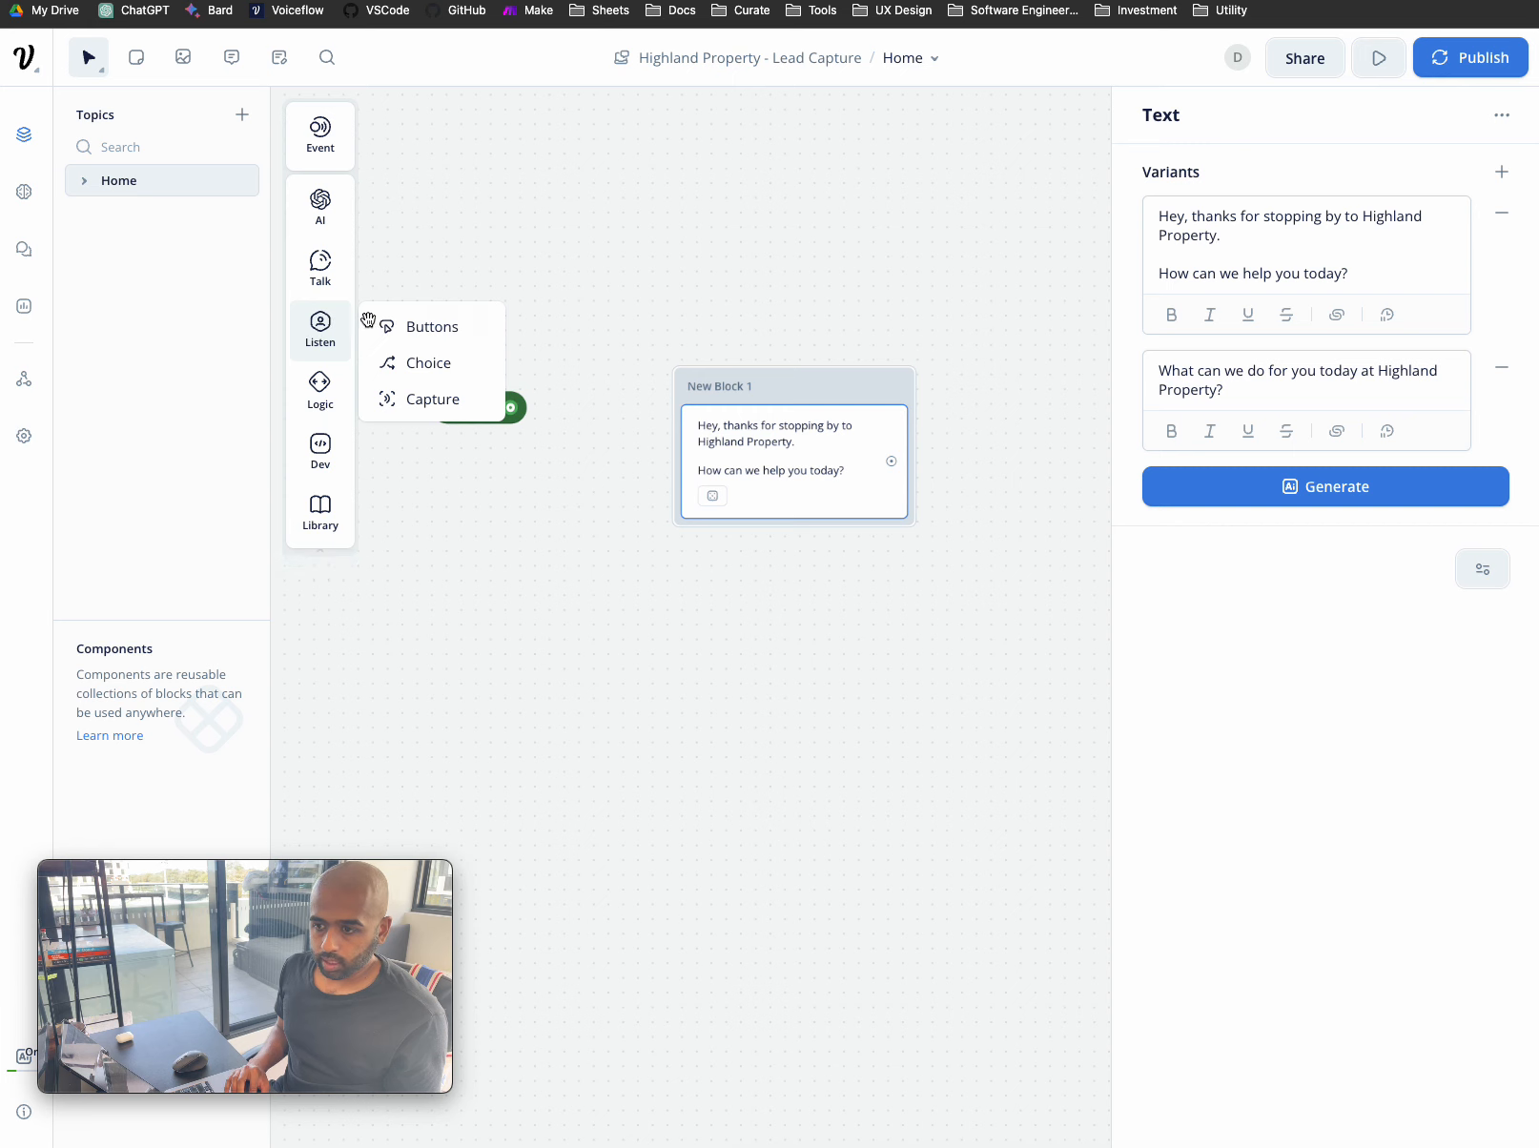
- Add a Buttons step to New Block 1 with Buy, Sell, Rent and Lease Property options
left_click_drag(395, 324, 755, 504)
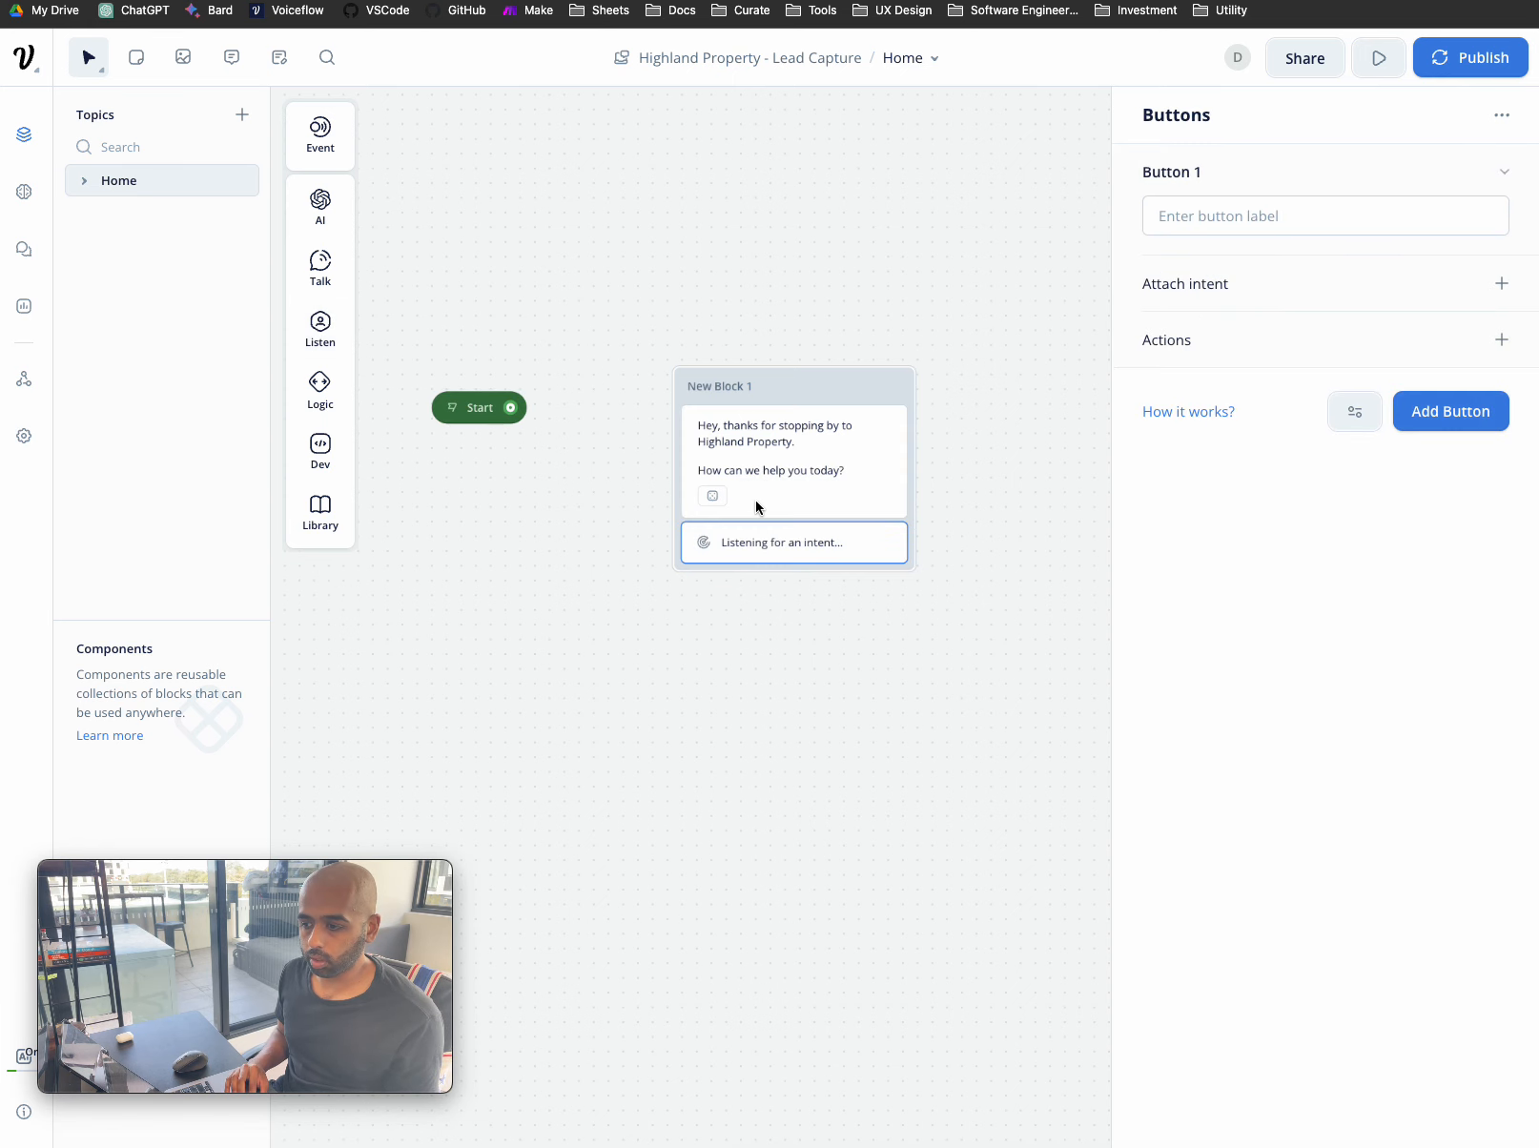
left_click(1288, 212)
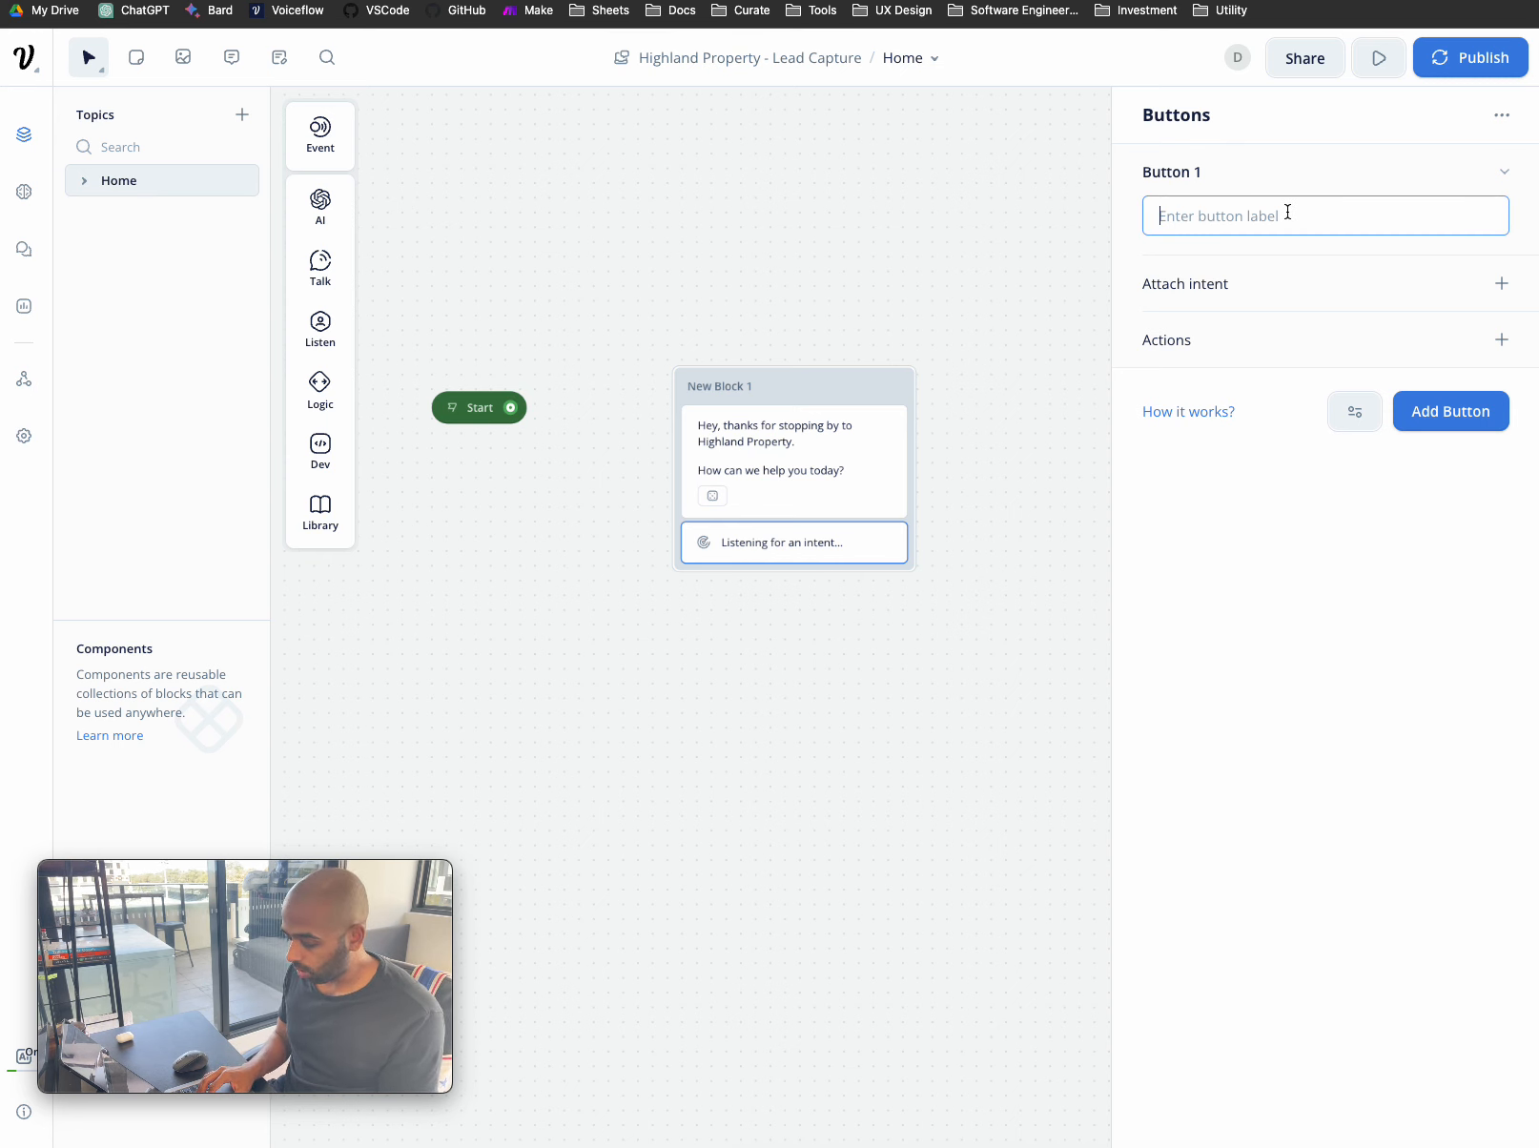
type("Buy")
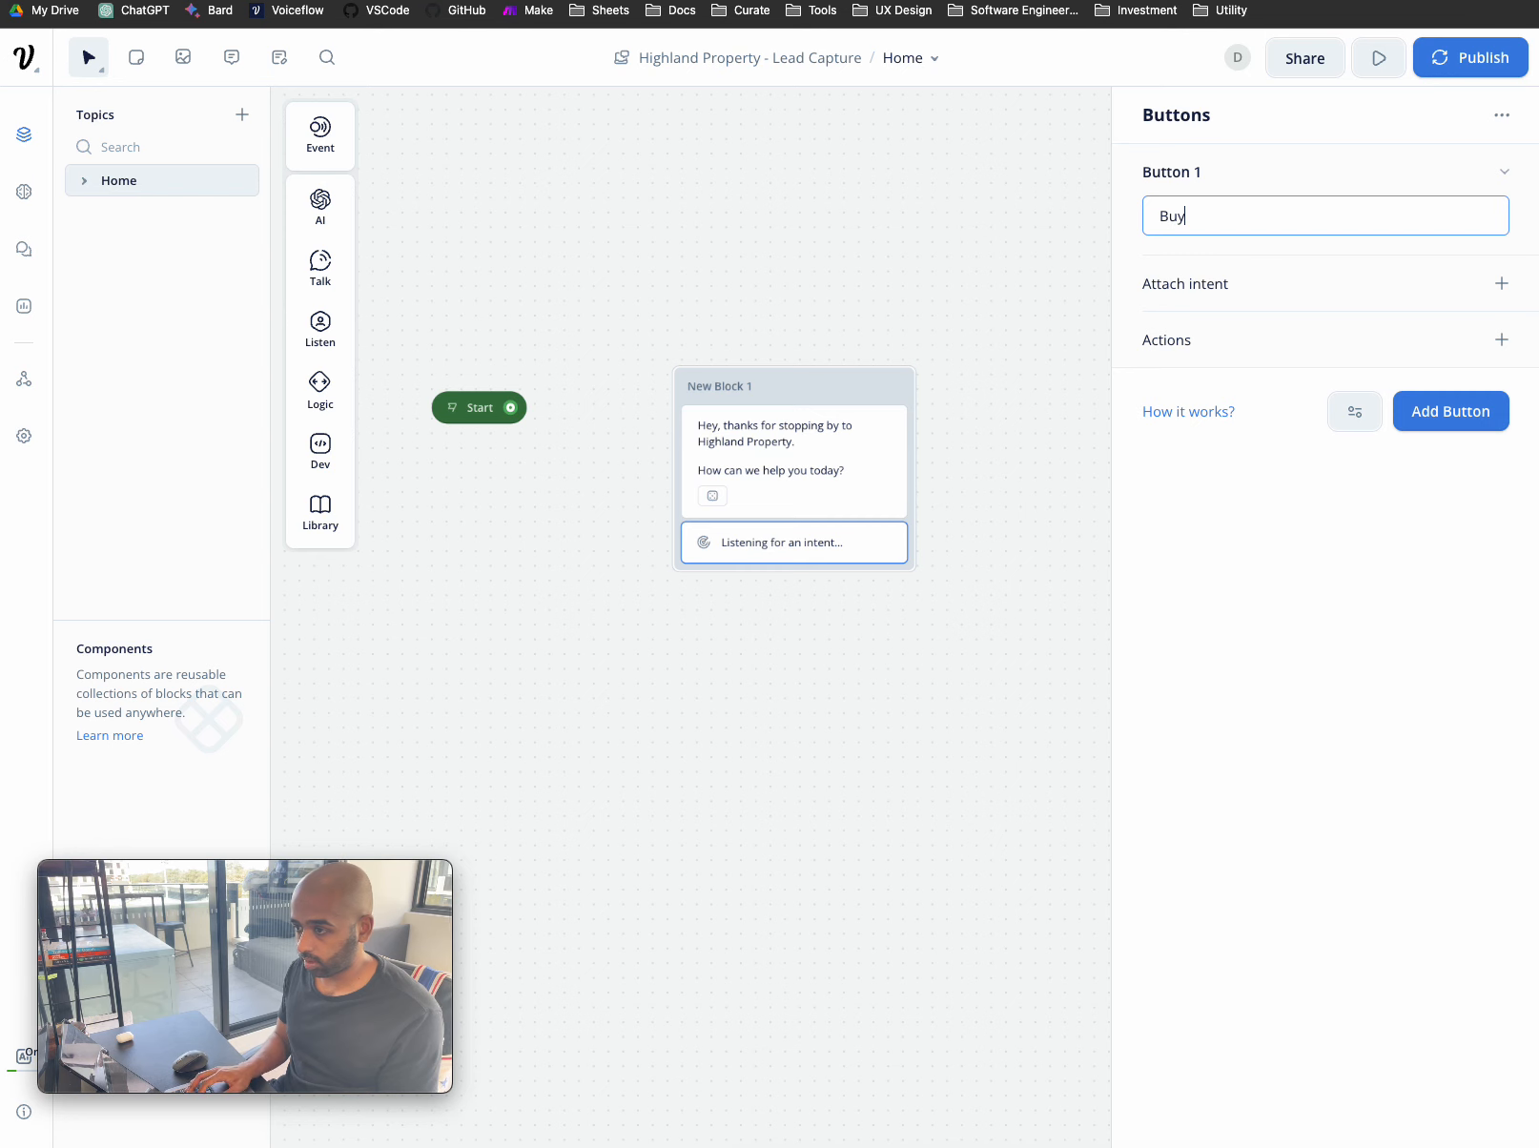
type(" Property")
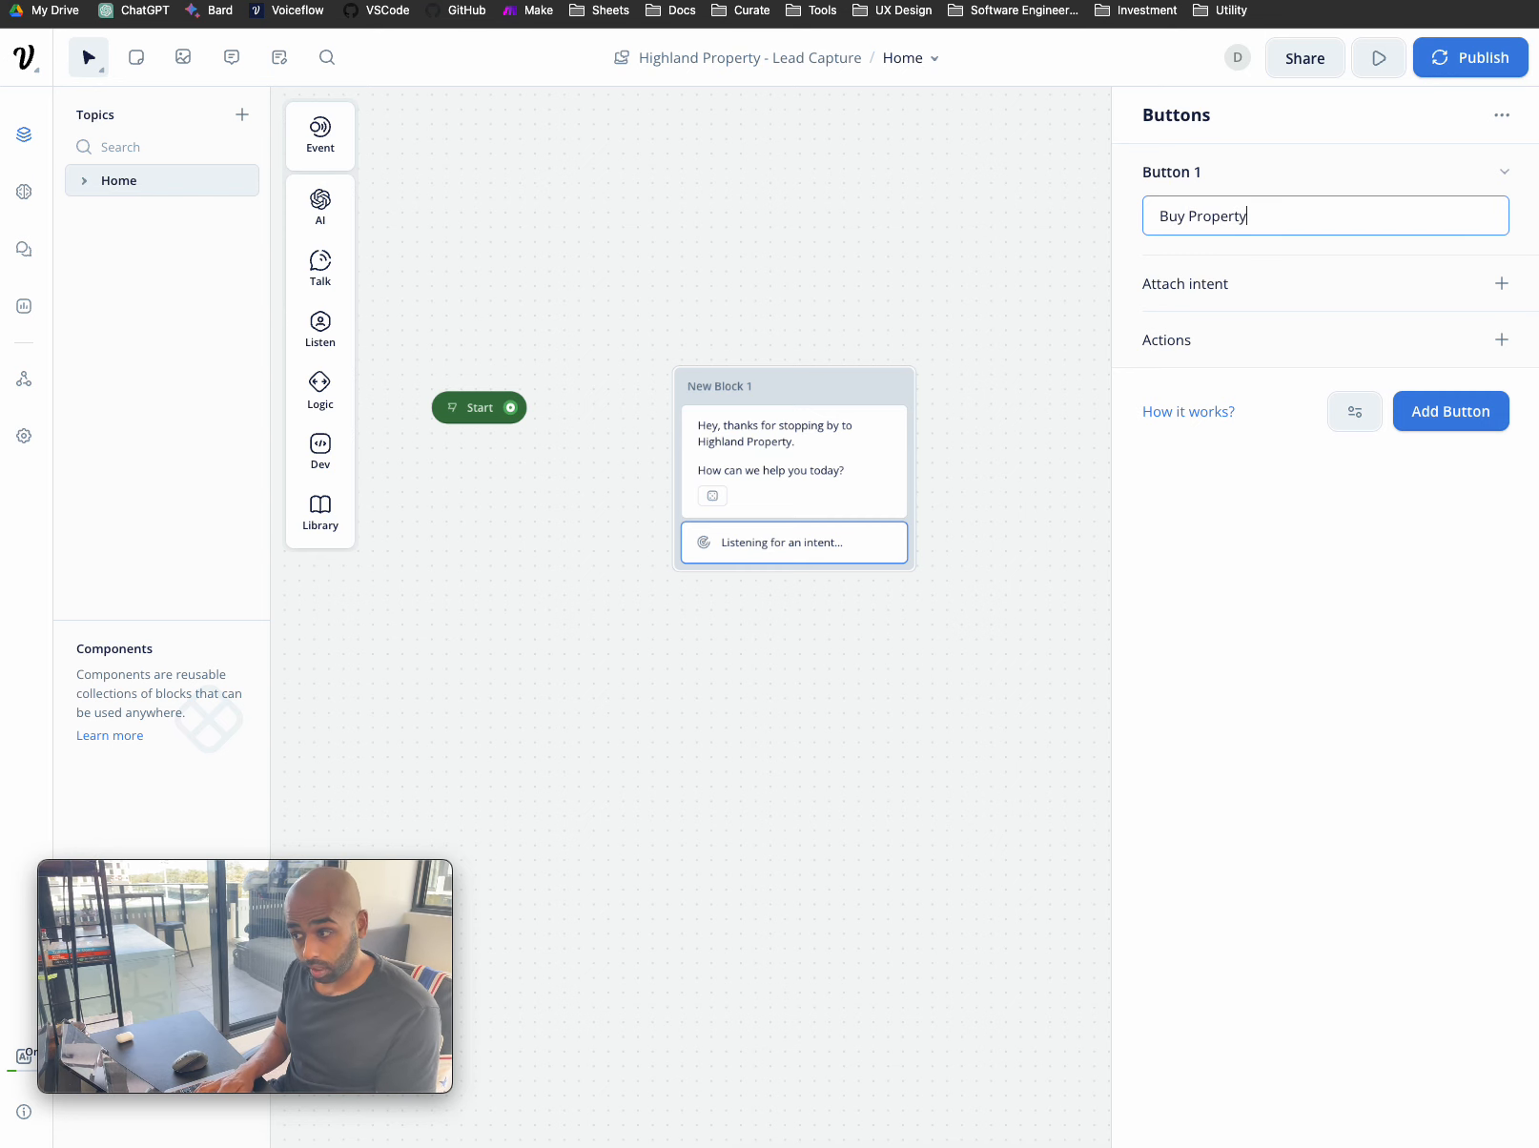
left_click(1452, 406)
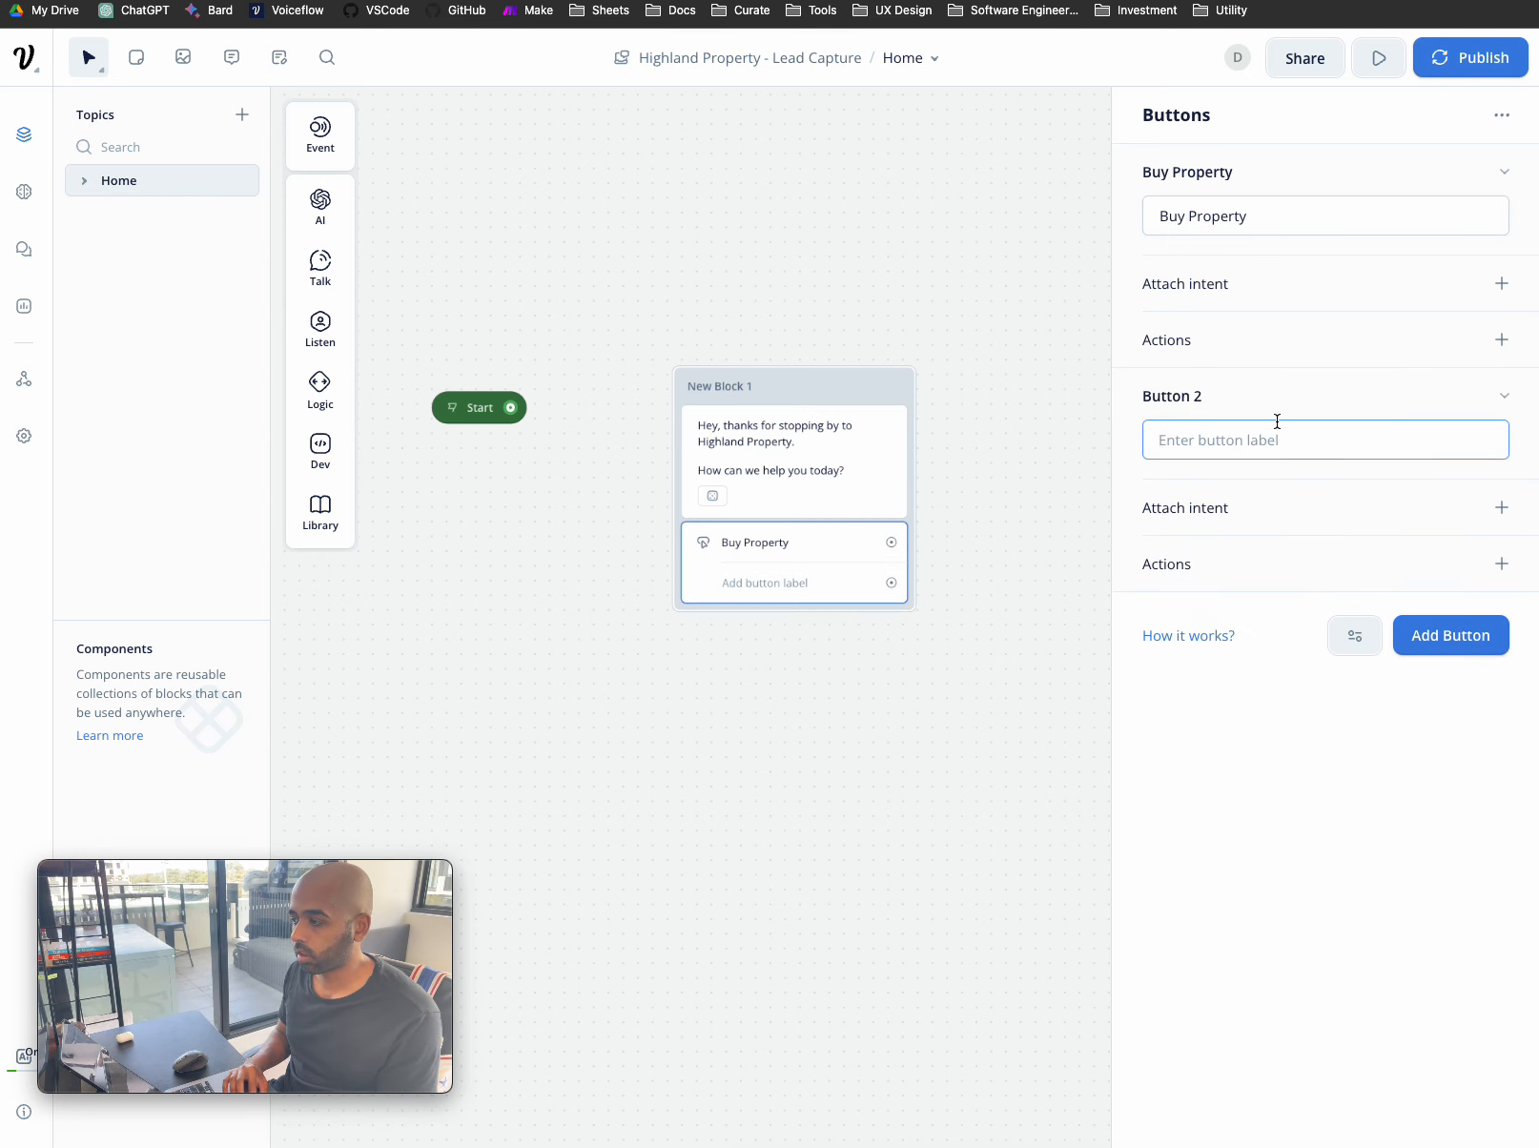
type("Sell Property")
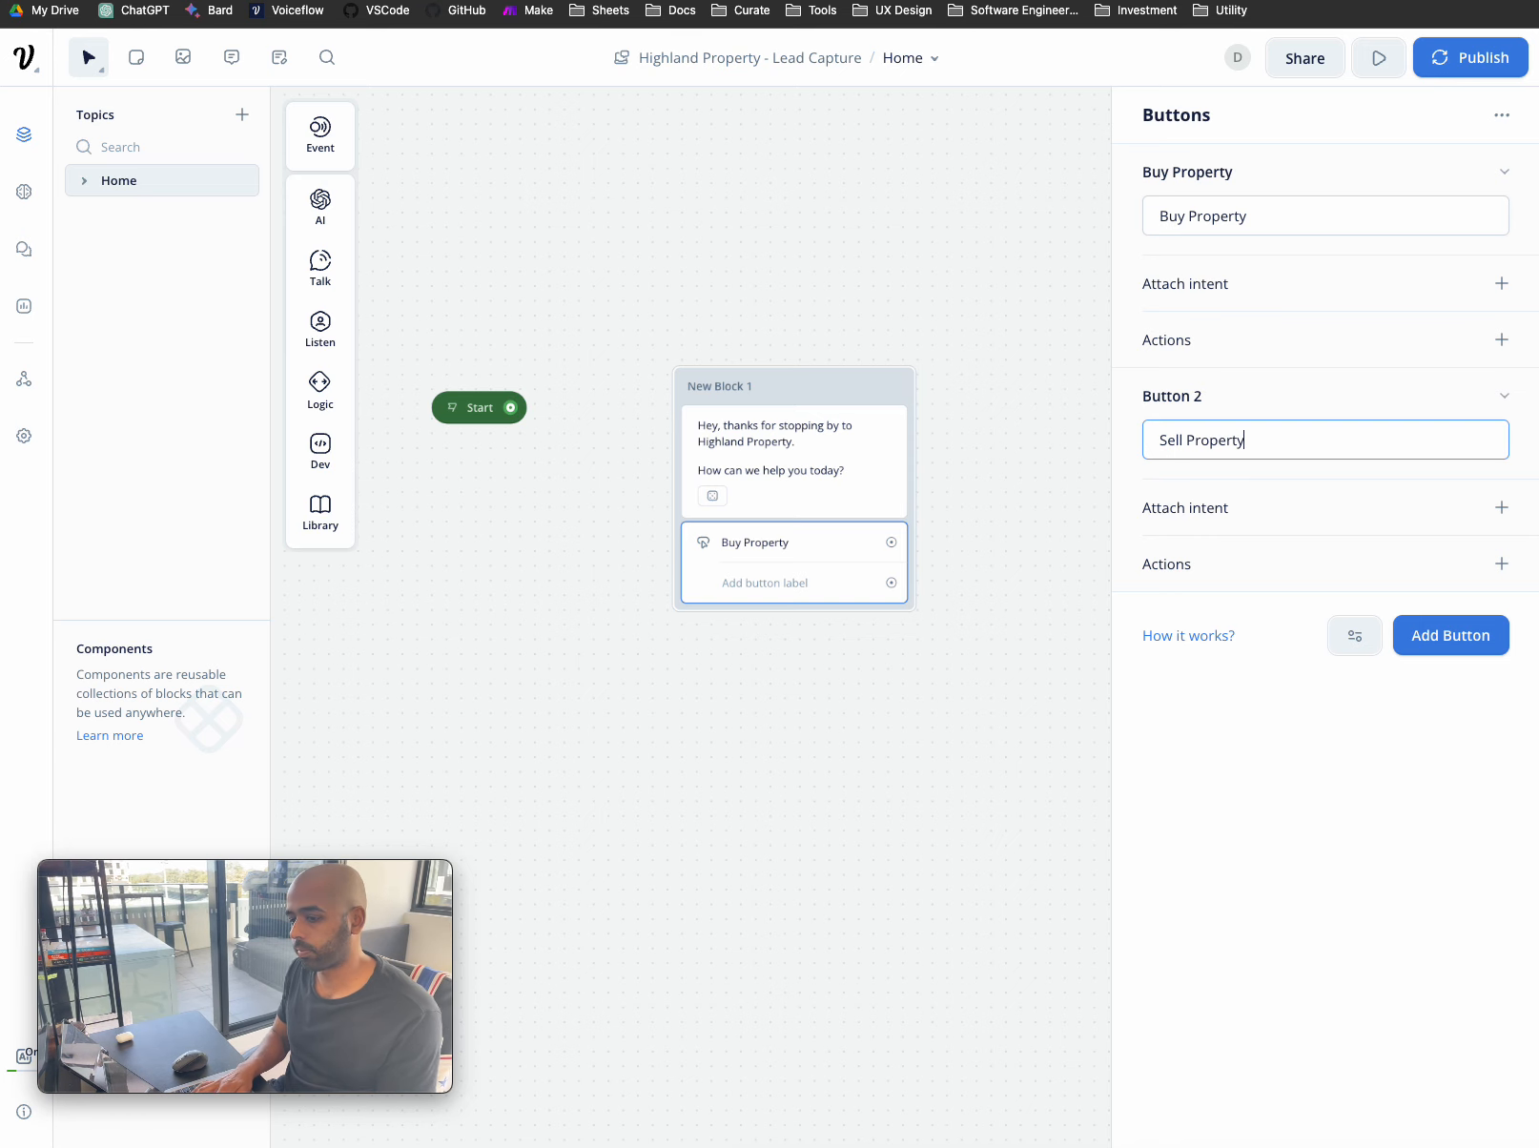
left_click(1462, 635)
type("Rent Property")
left_click(1459, 858)
type("Lease P")
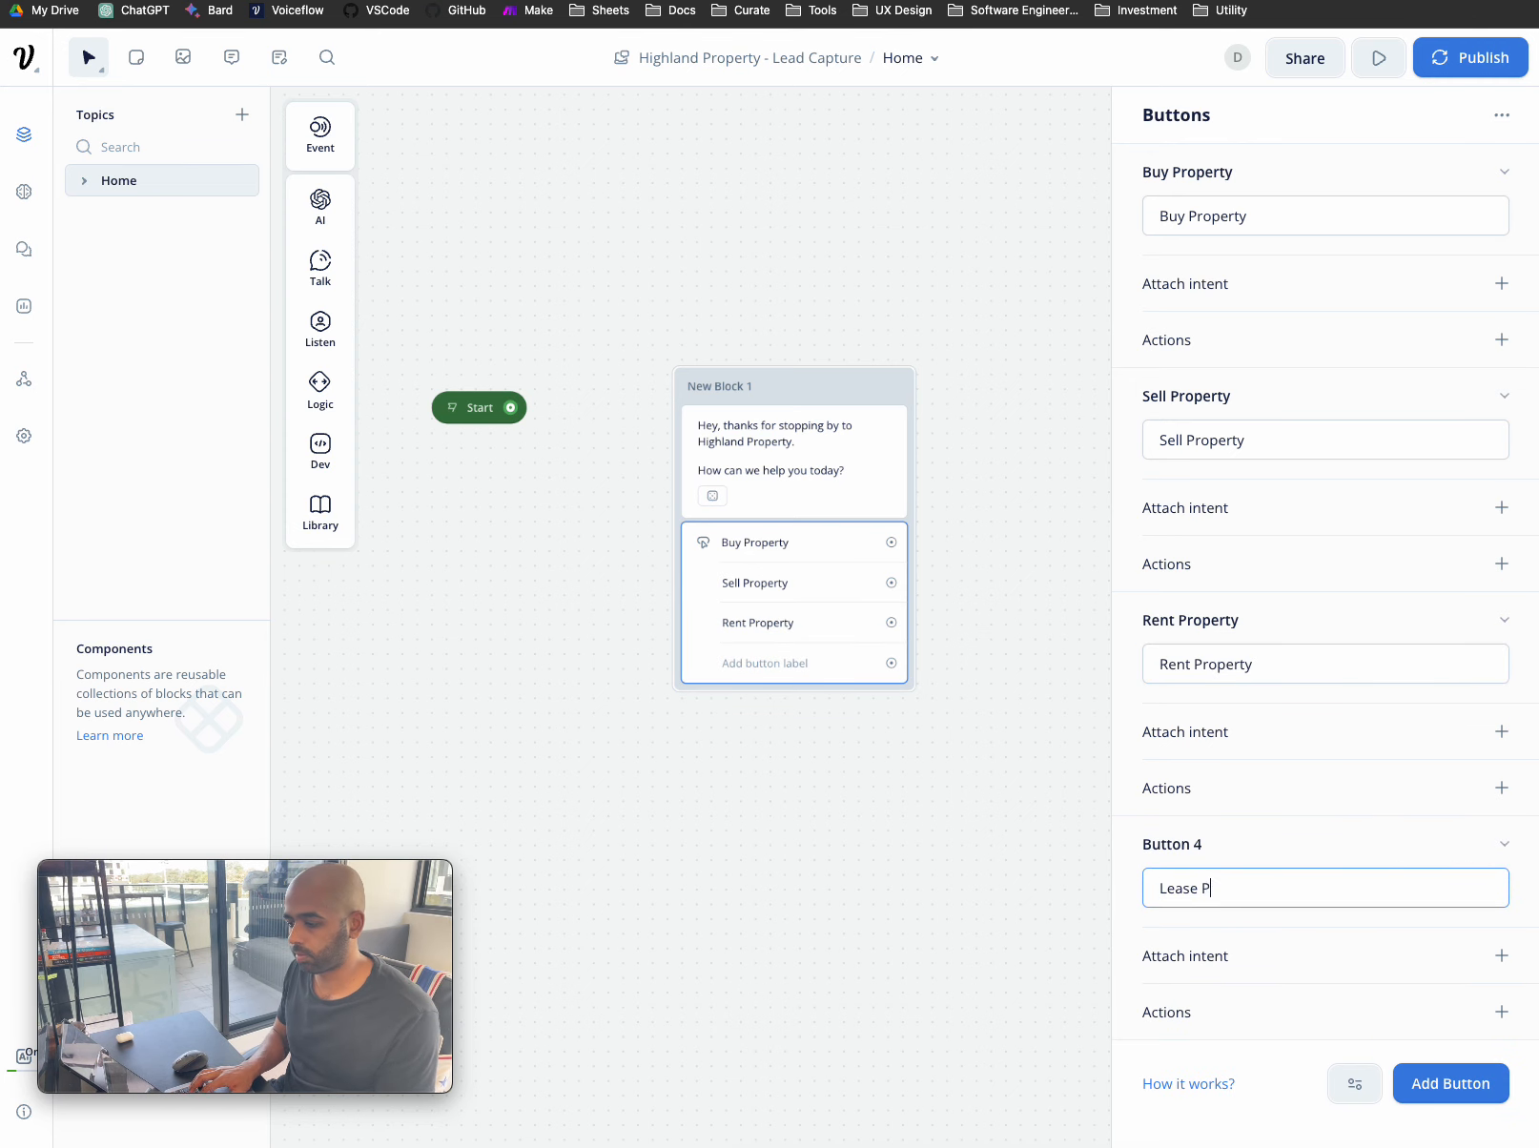
type("roperty")
left_click(1473, 1086)
scroll(1385, 872, "up", 3)
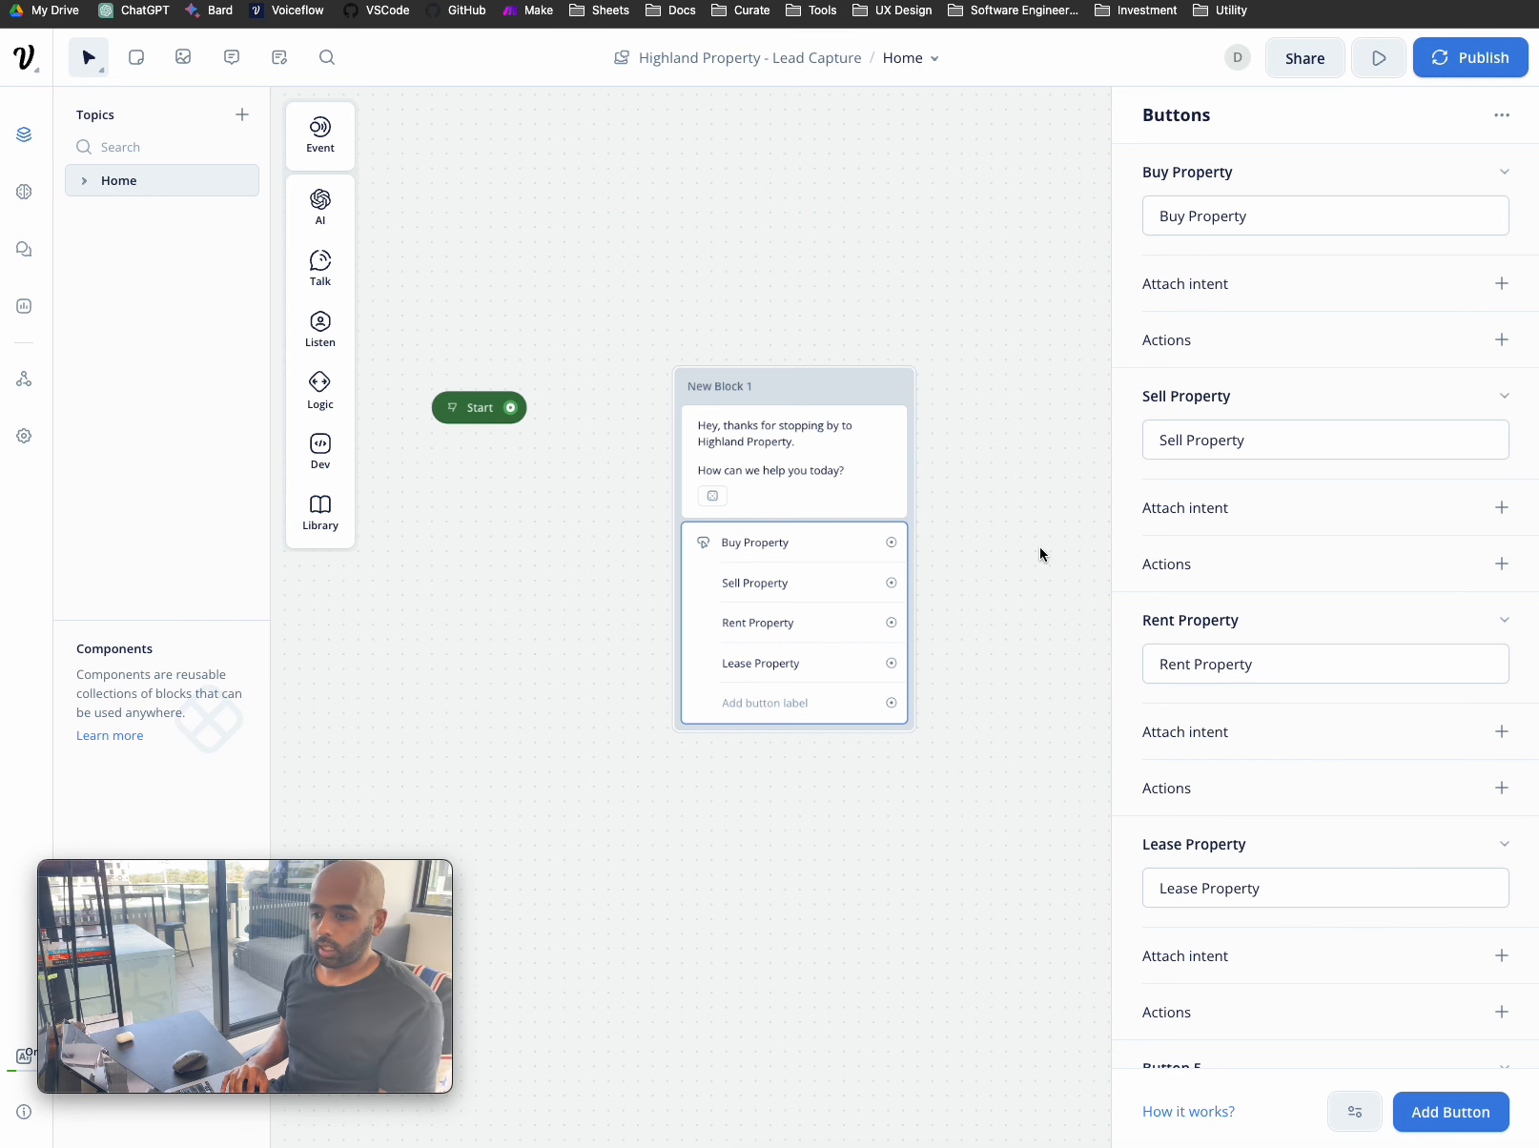
scroll(1041, 554, "right", 2)
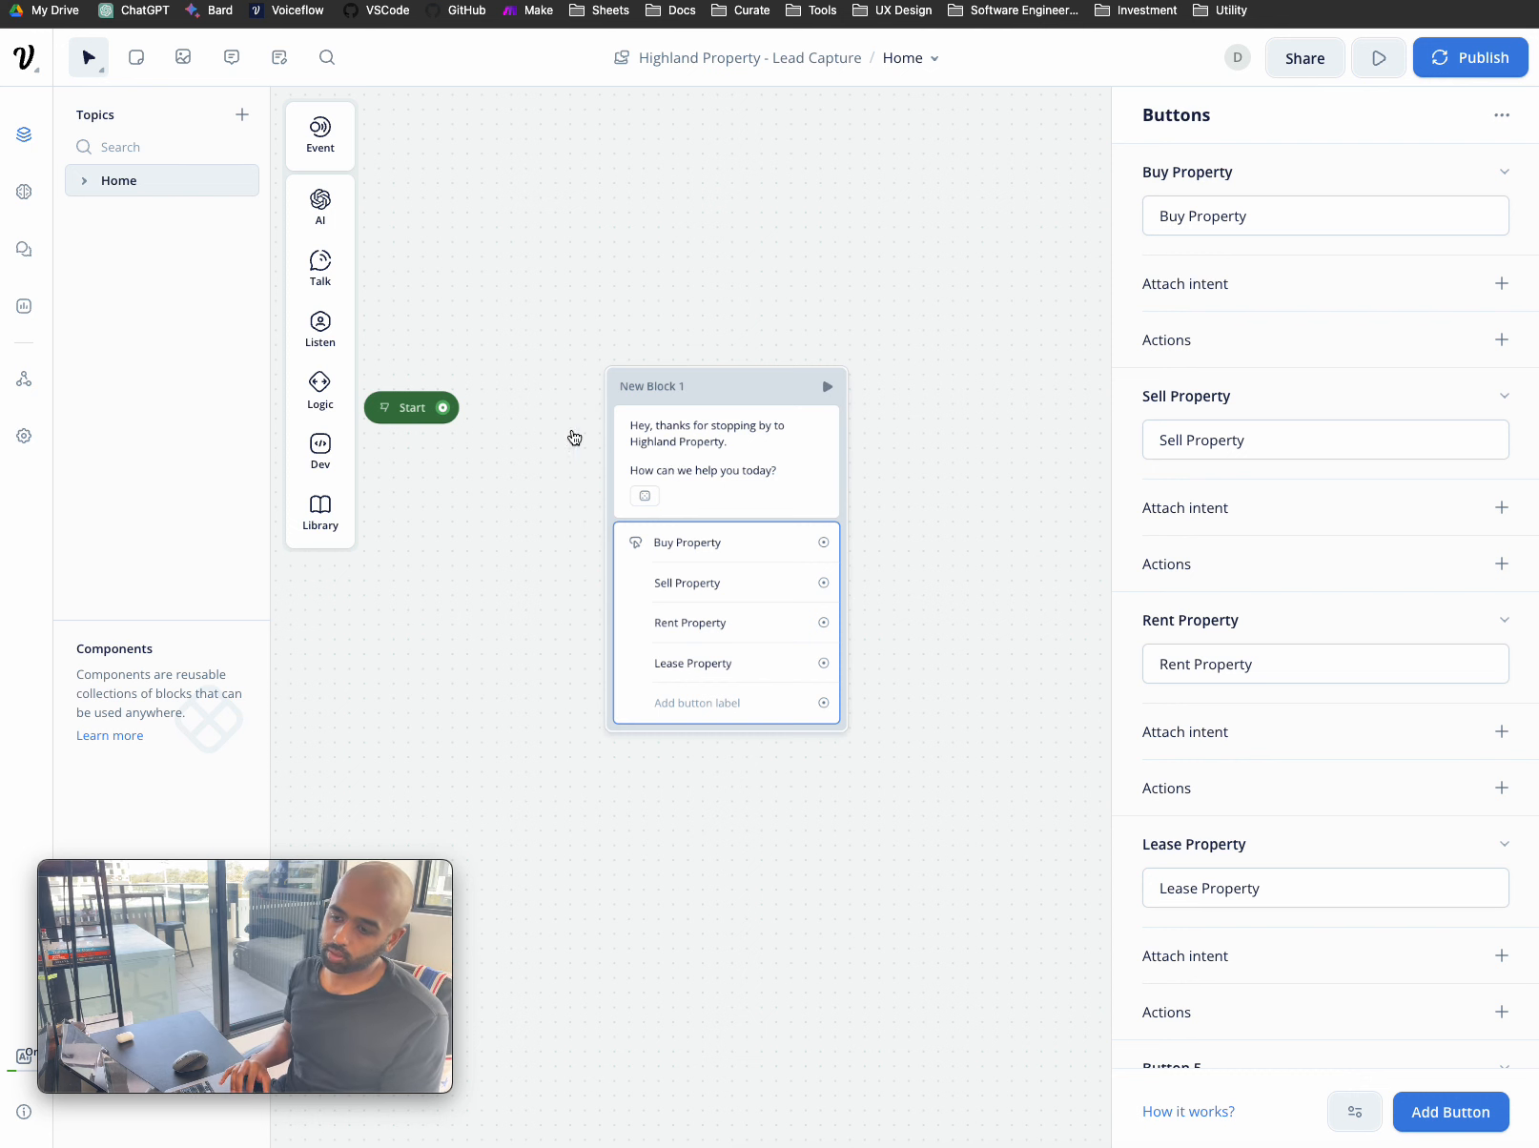
- Connect Start to New Block 1, deselect it, and reveal the Listen step's options
left_click_drag(442, 408, 618, 432)
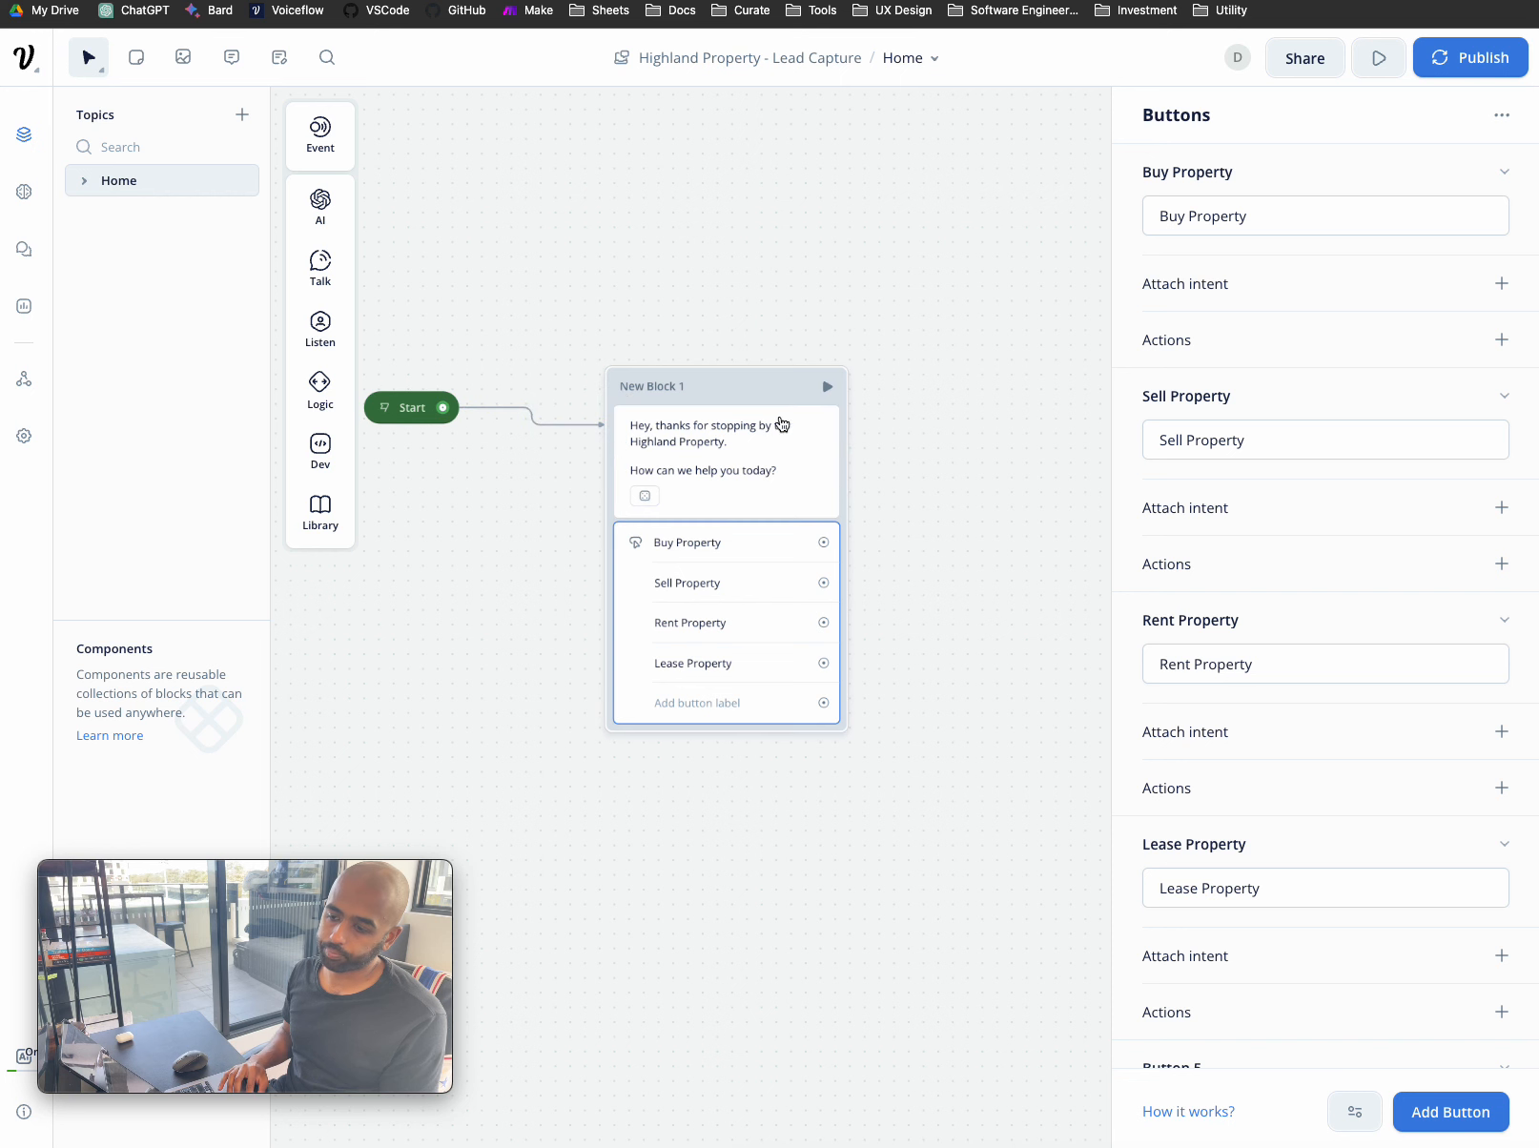
left_click(1012, 472)
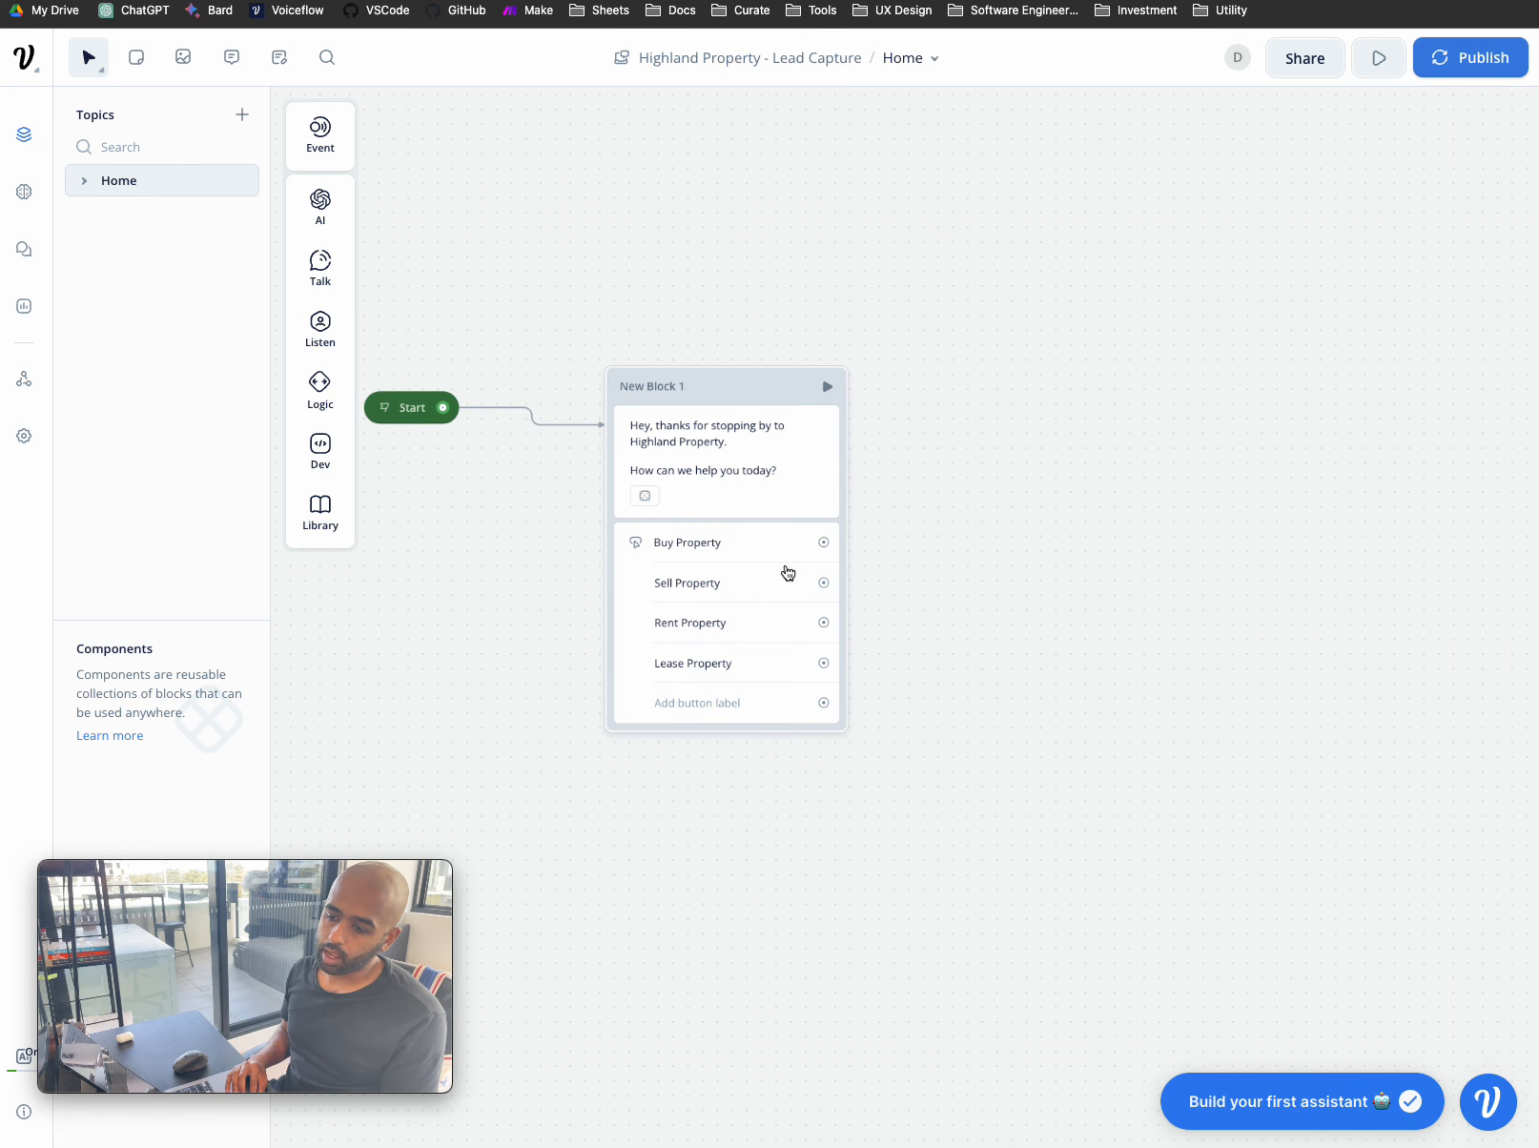
mouse_move(326, 343)
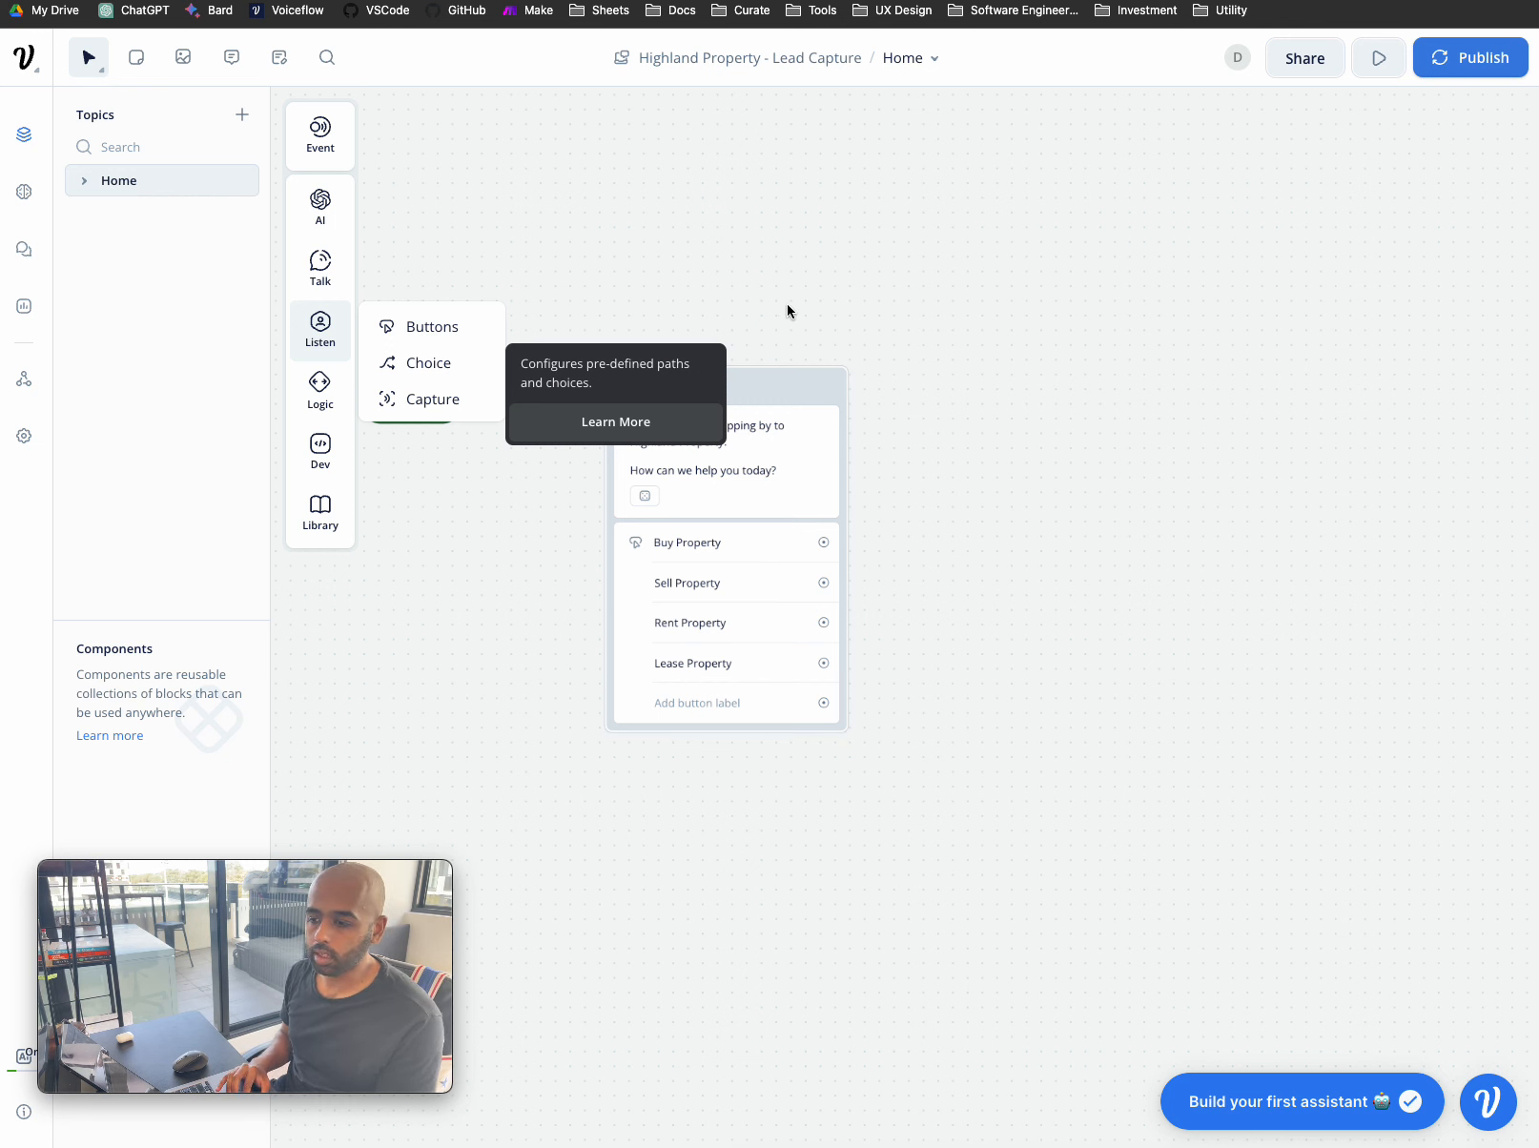
- Add a Set variable action to the Buy Property button and begin creating a new variable
left_click(761, 552)
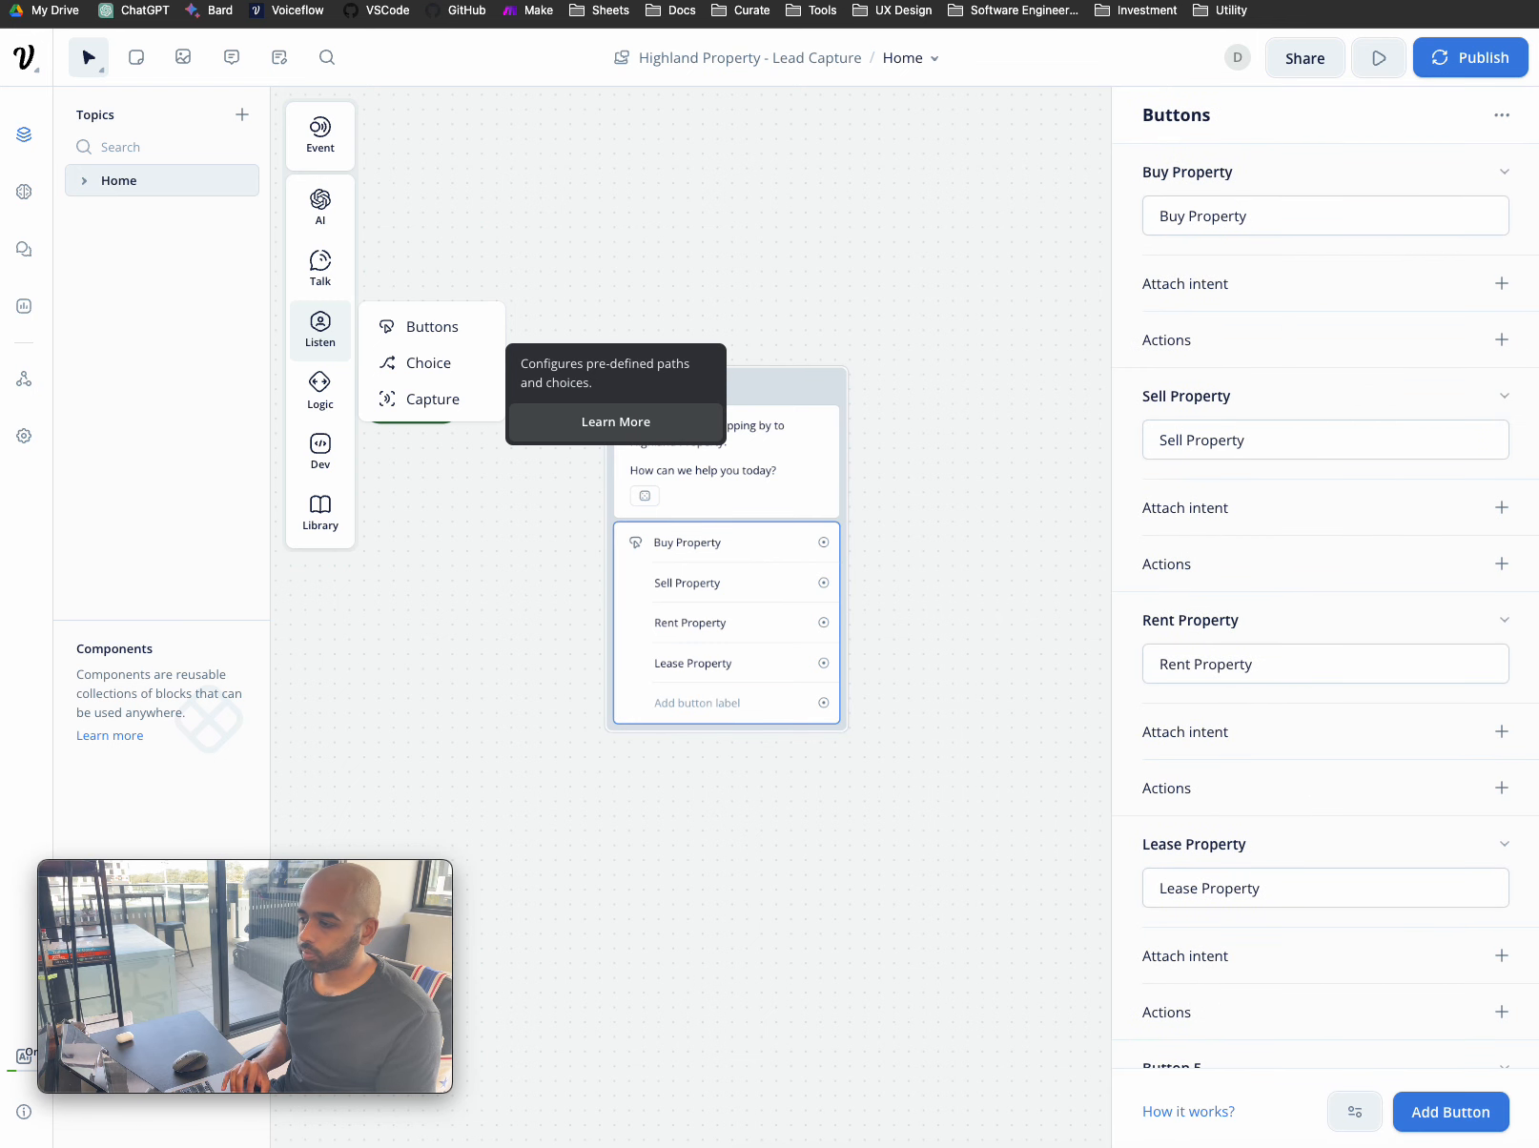
left_click(1502, 339)
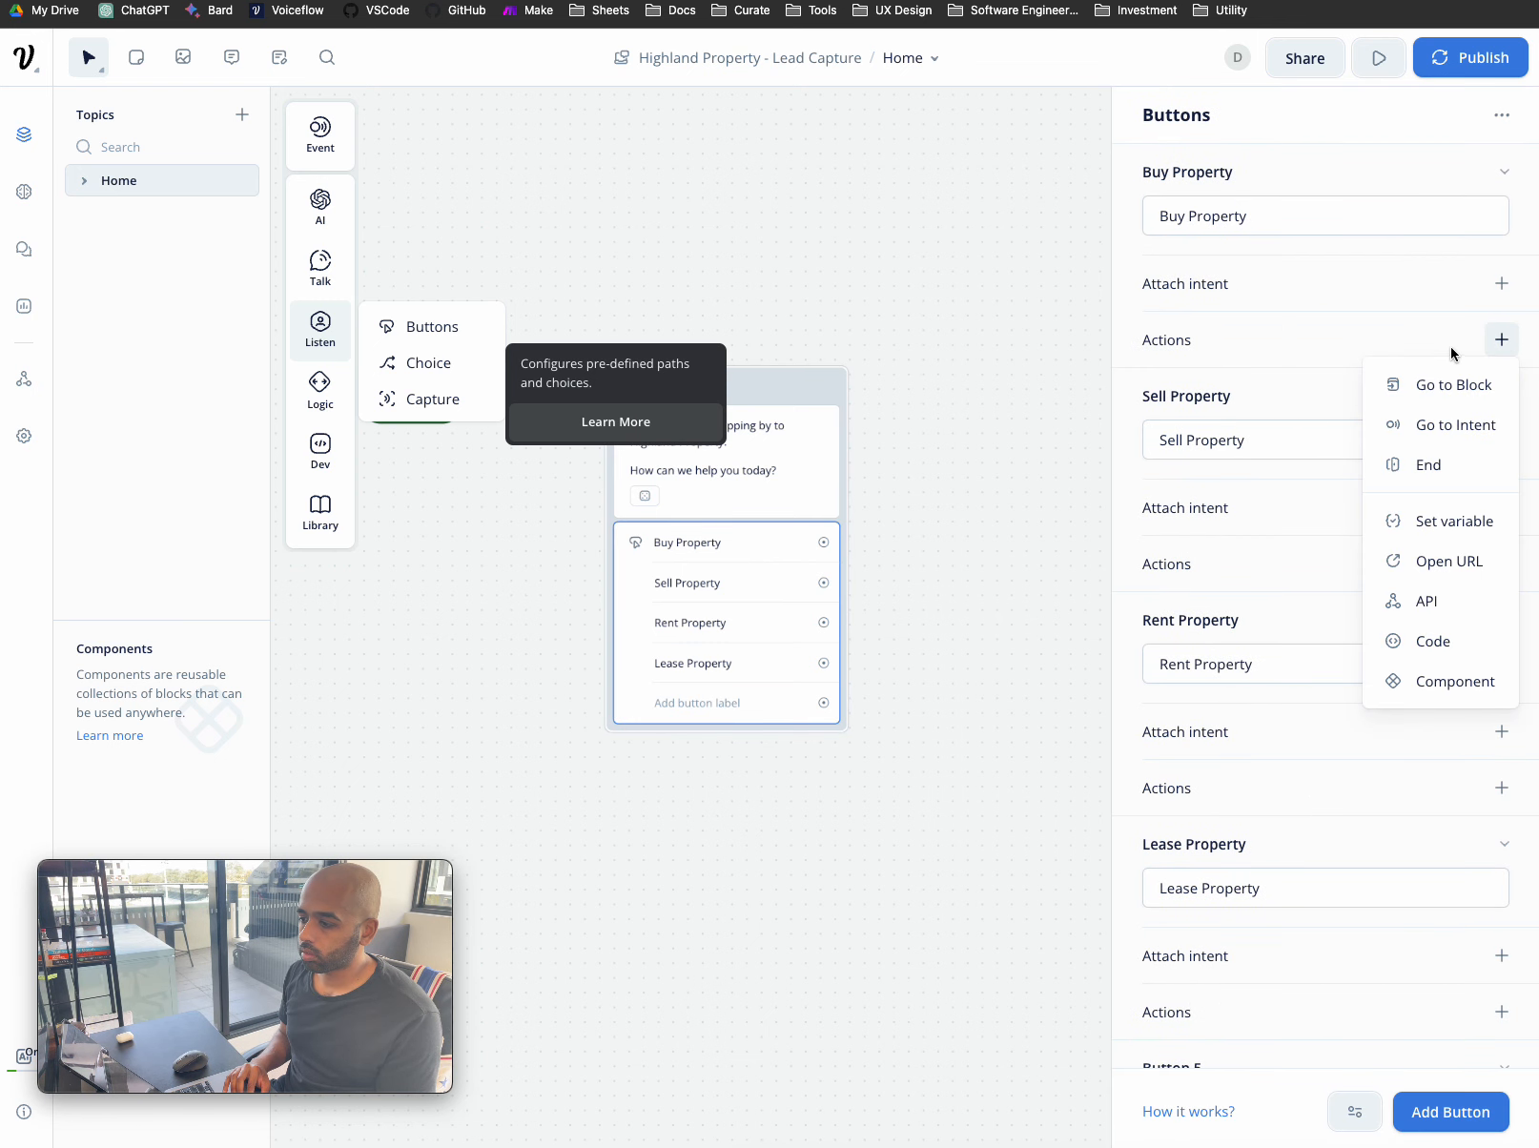
left_click(1469, 521)
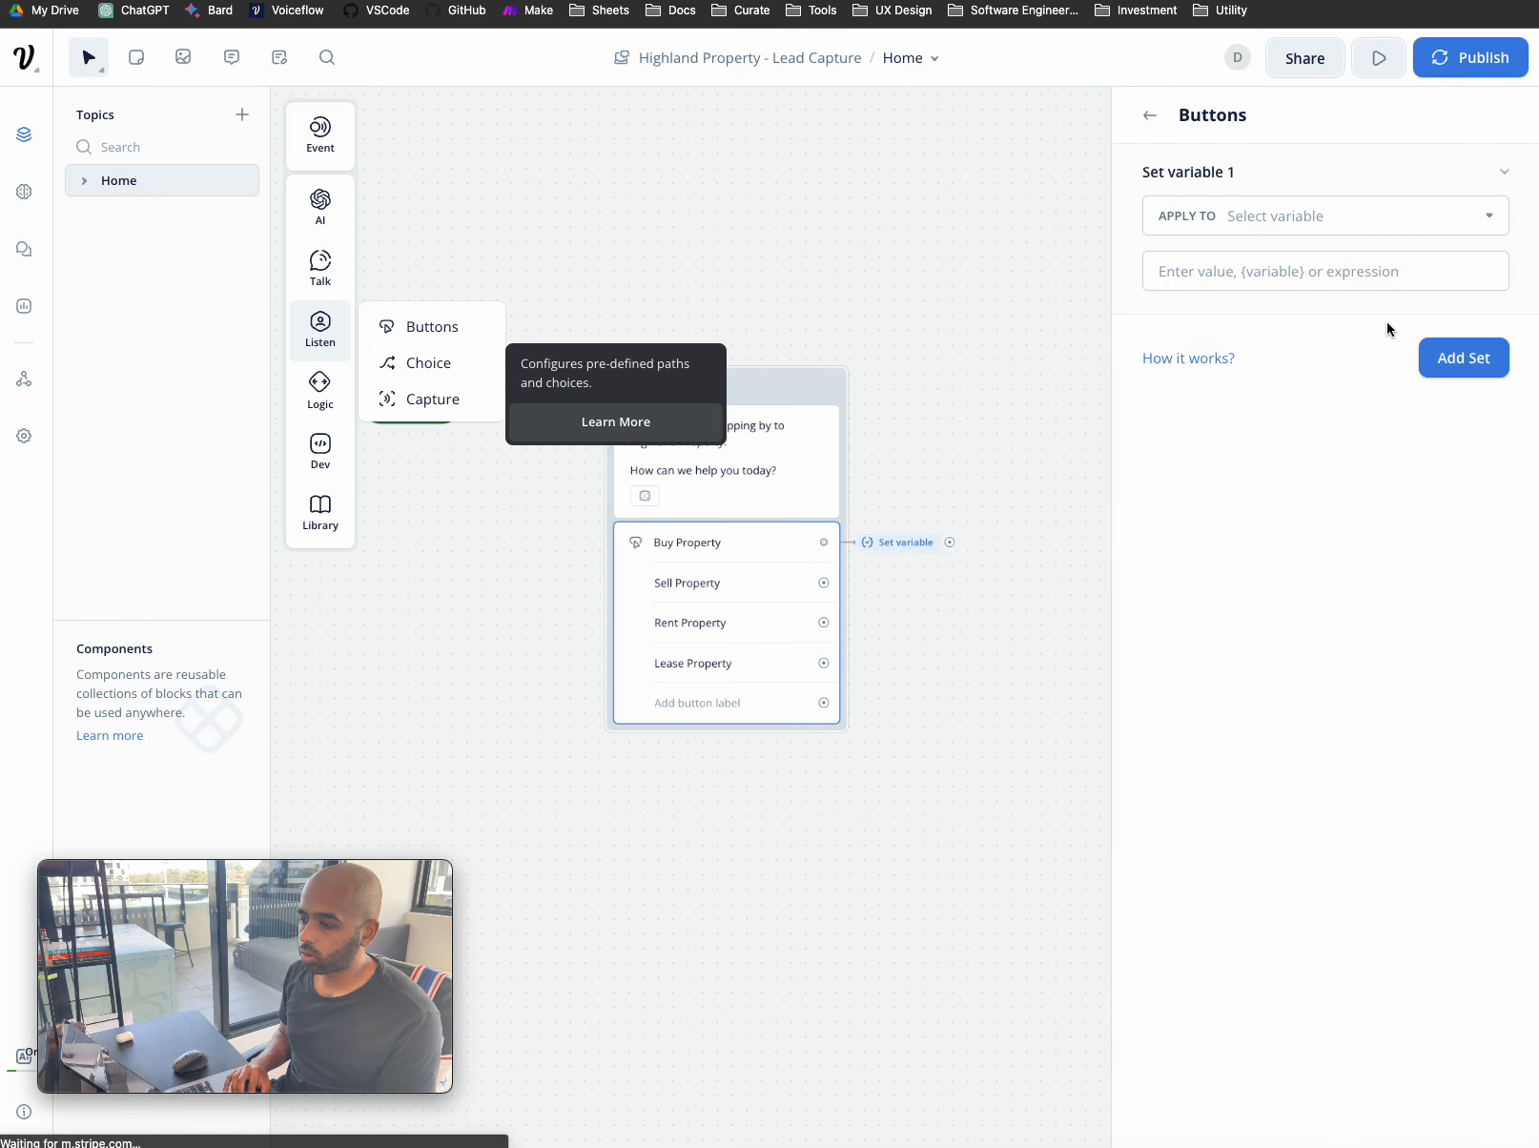
left_click(1330, 217)
scroll(1315, 401, "down", 1)
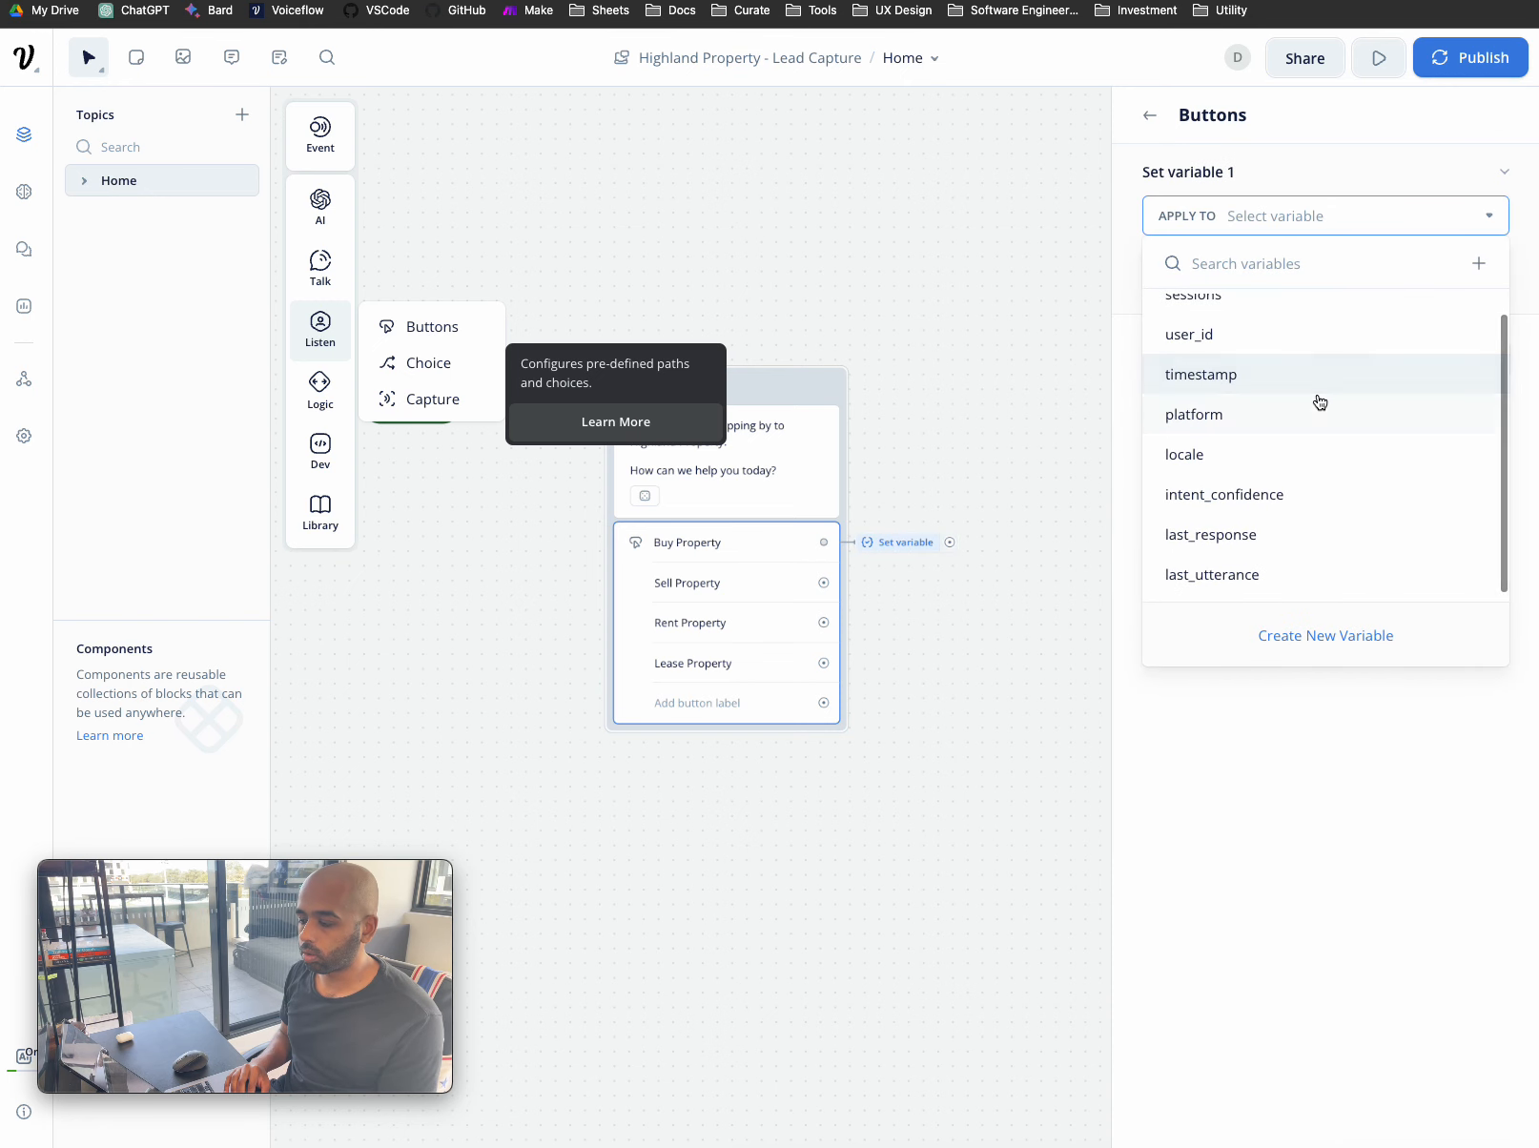
scroll(1315, 402, "up", 1)
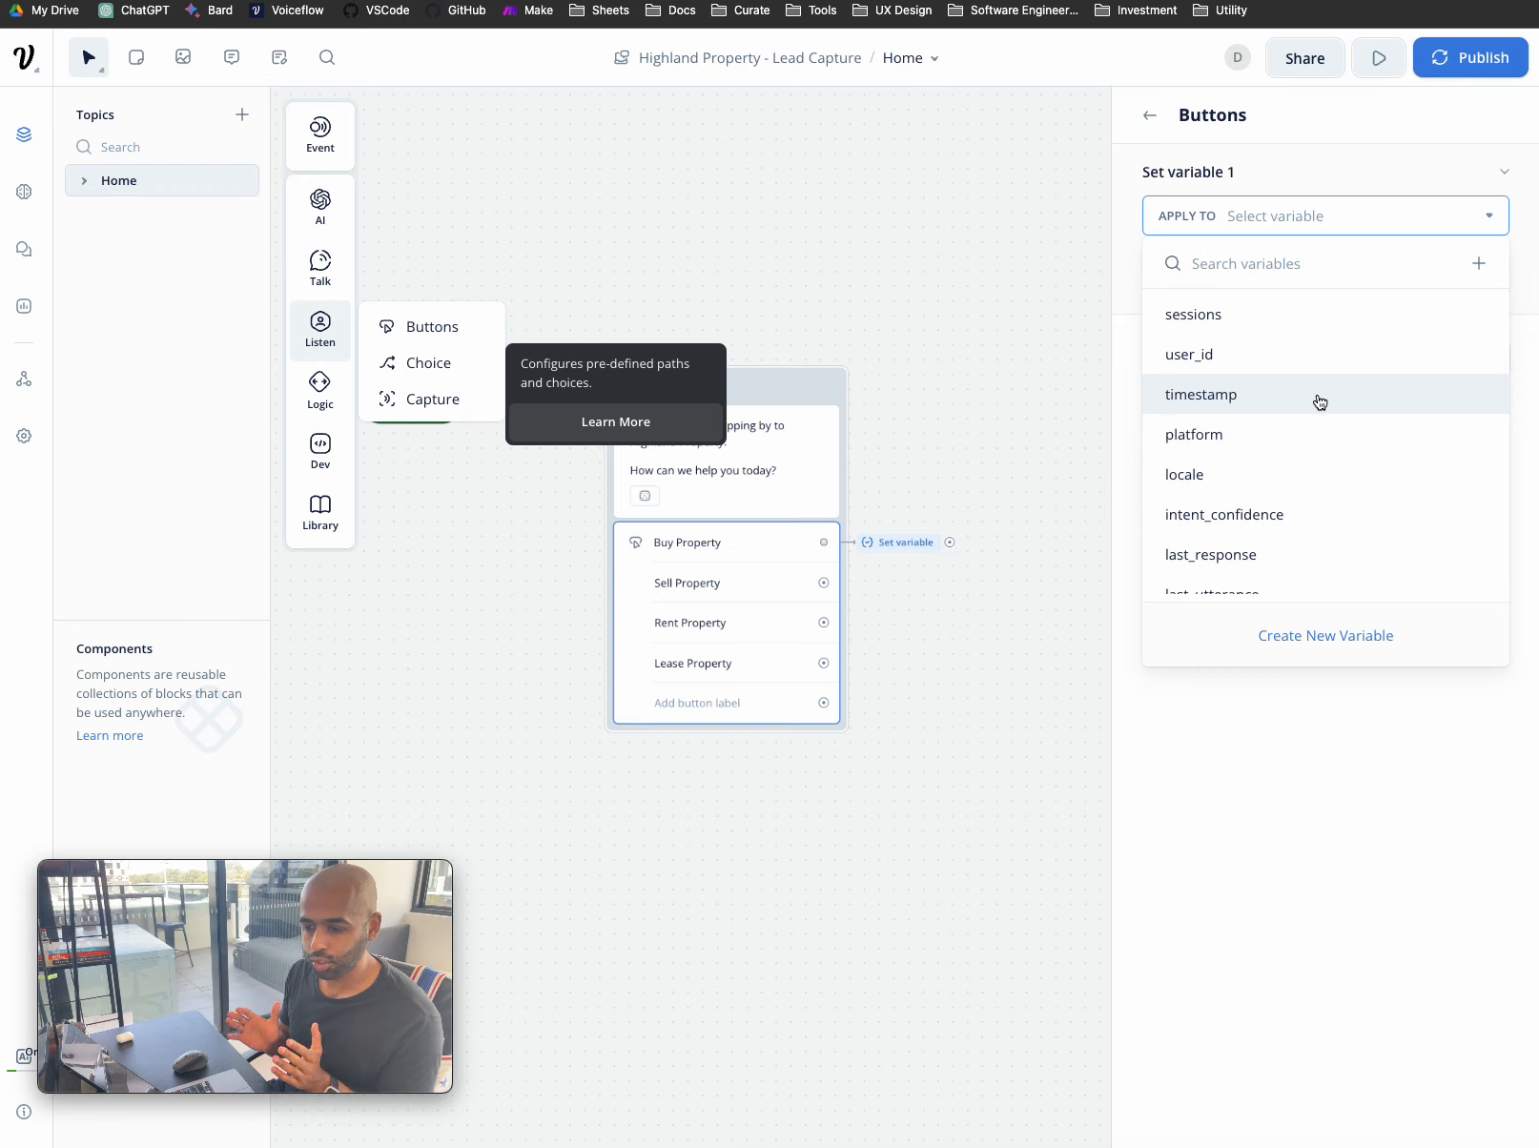
scroll(1320, 474, "down", 1)
left_click(1319, 648)
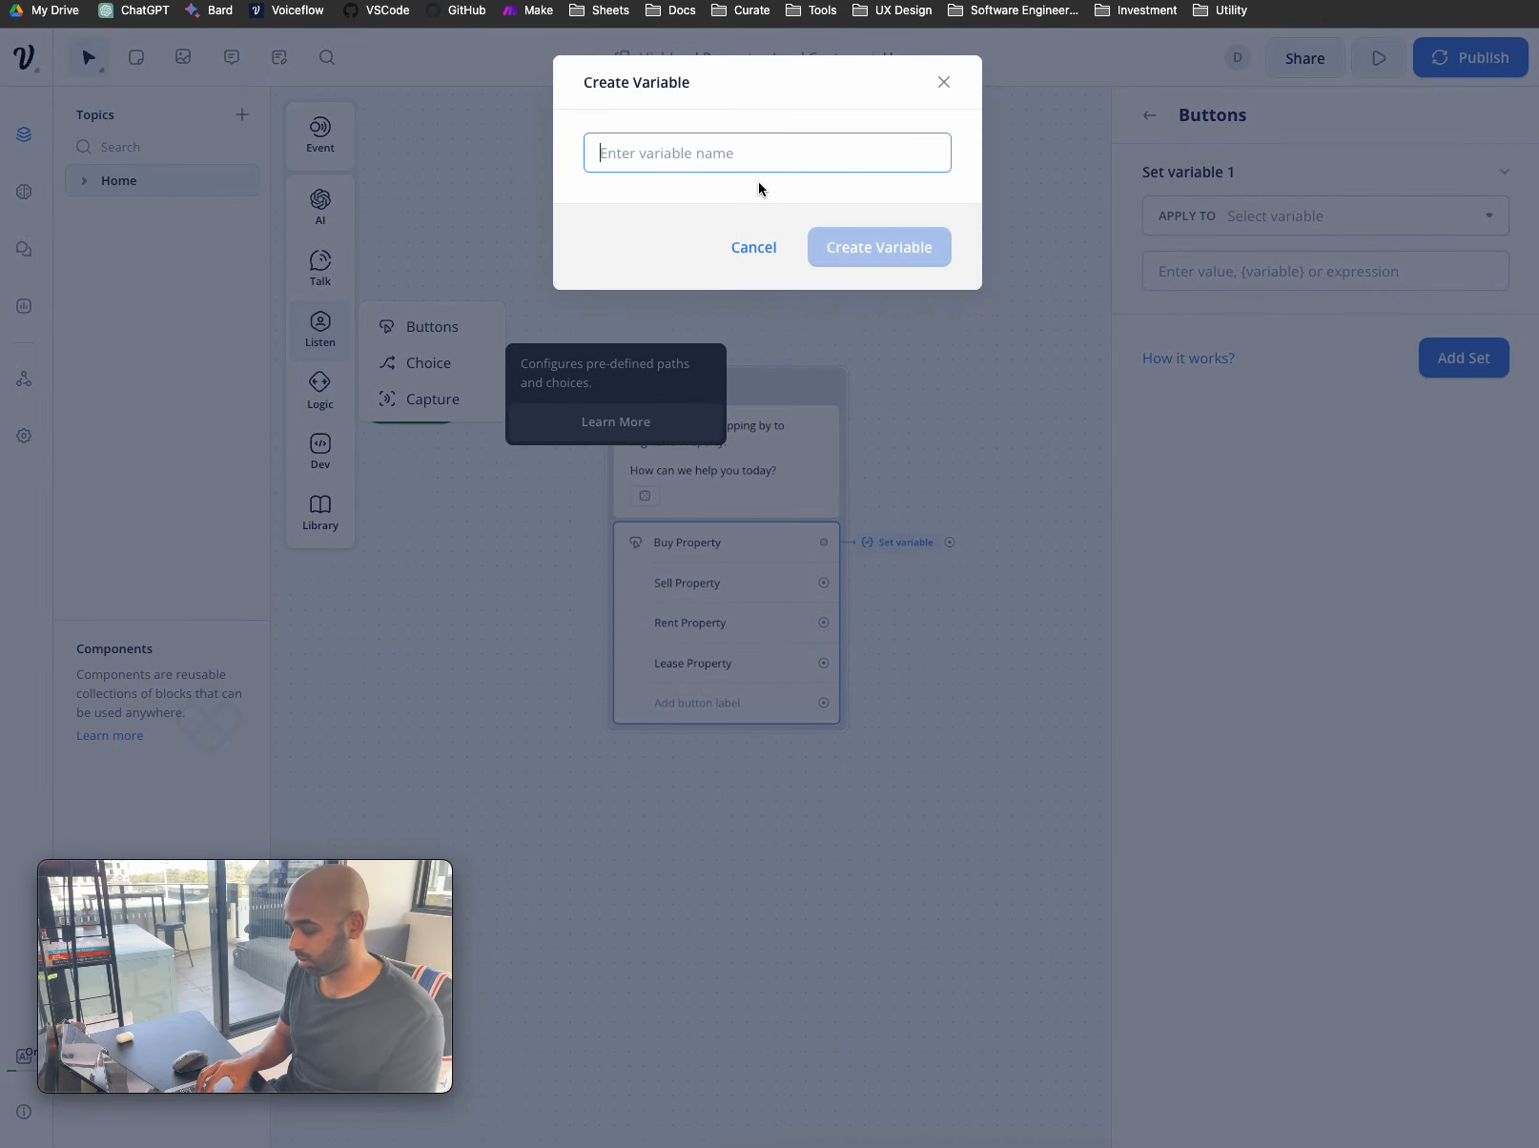
- Create the offering variable and assign it 'Buy Property' on the Buy Property option
type("of")
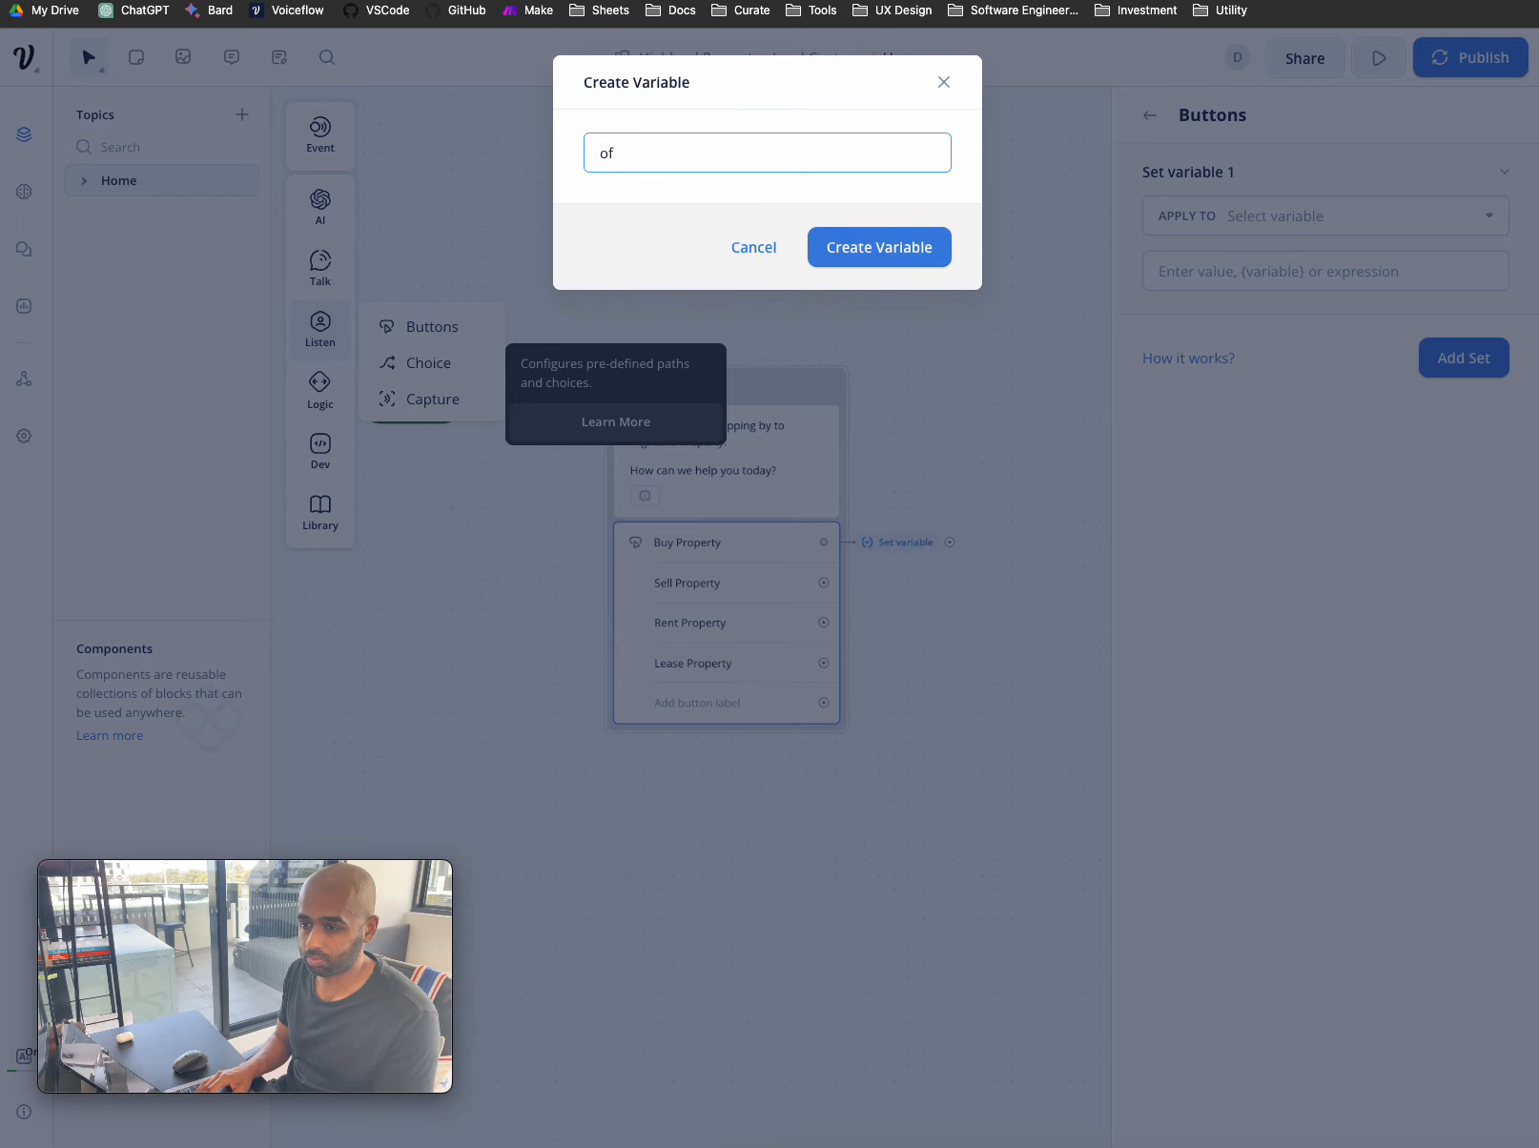
type("fering")
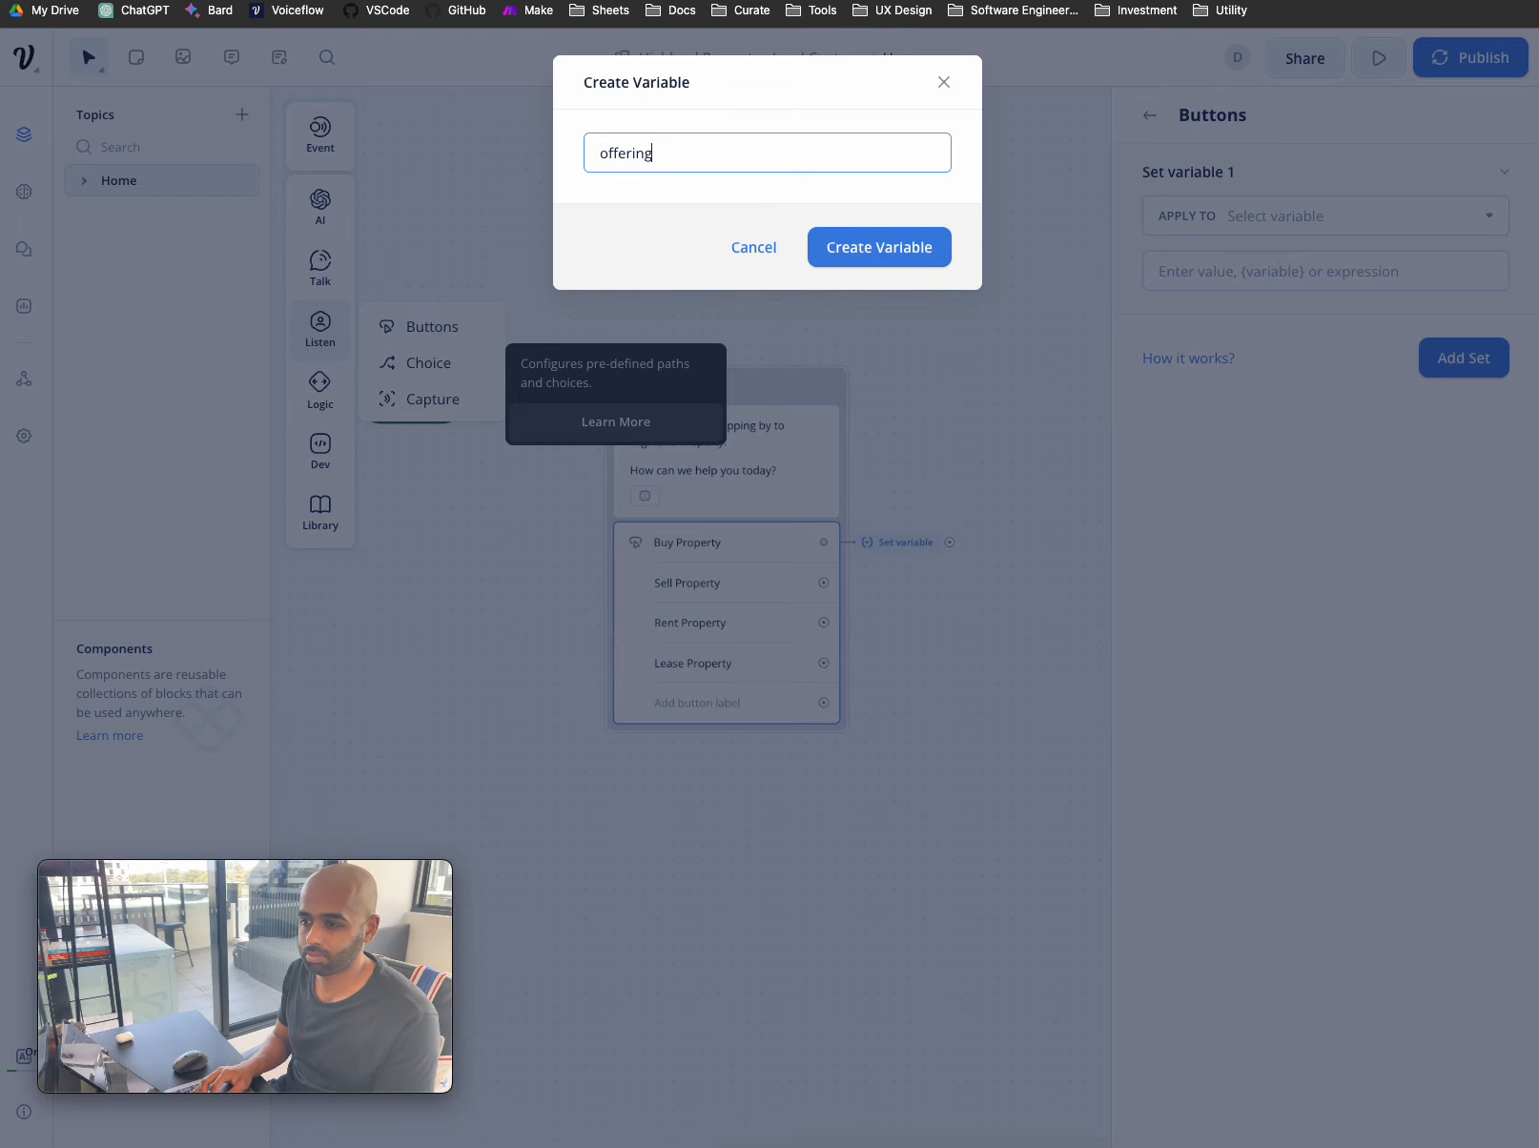
left_click(898, 249)
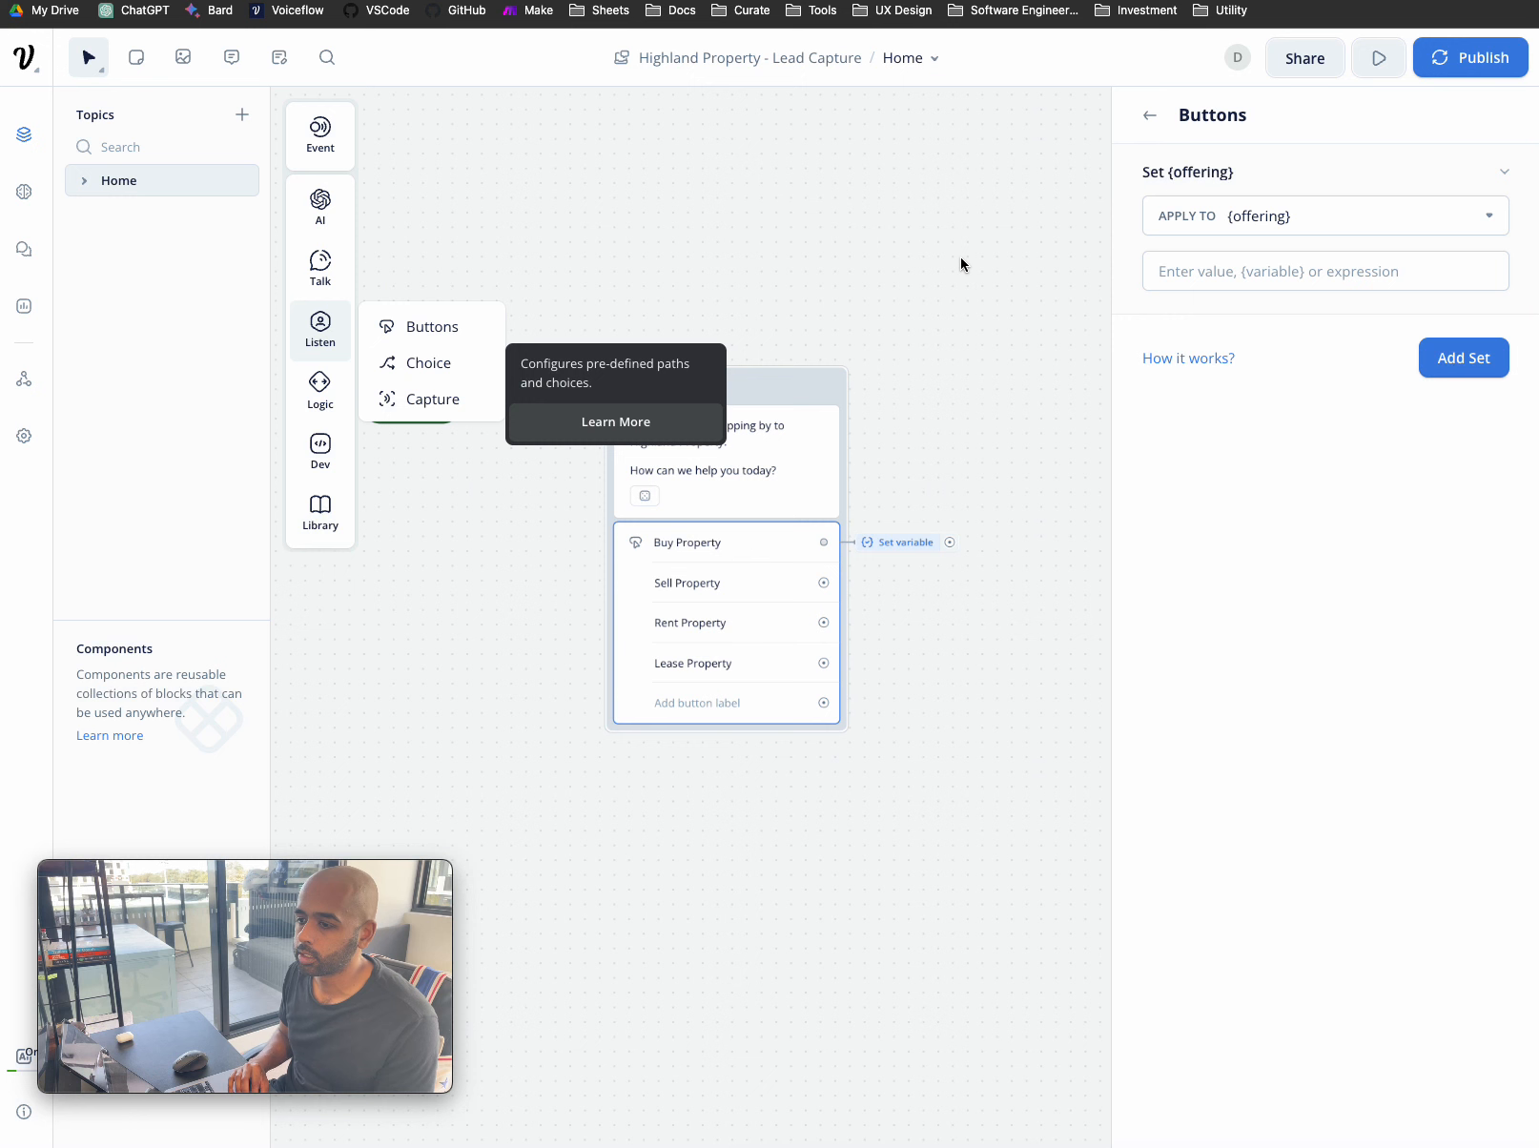
left_click(1260, 270)
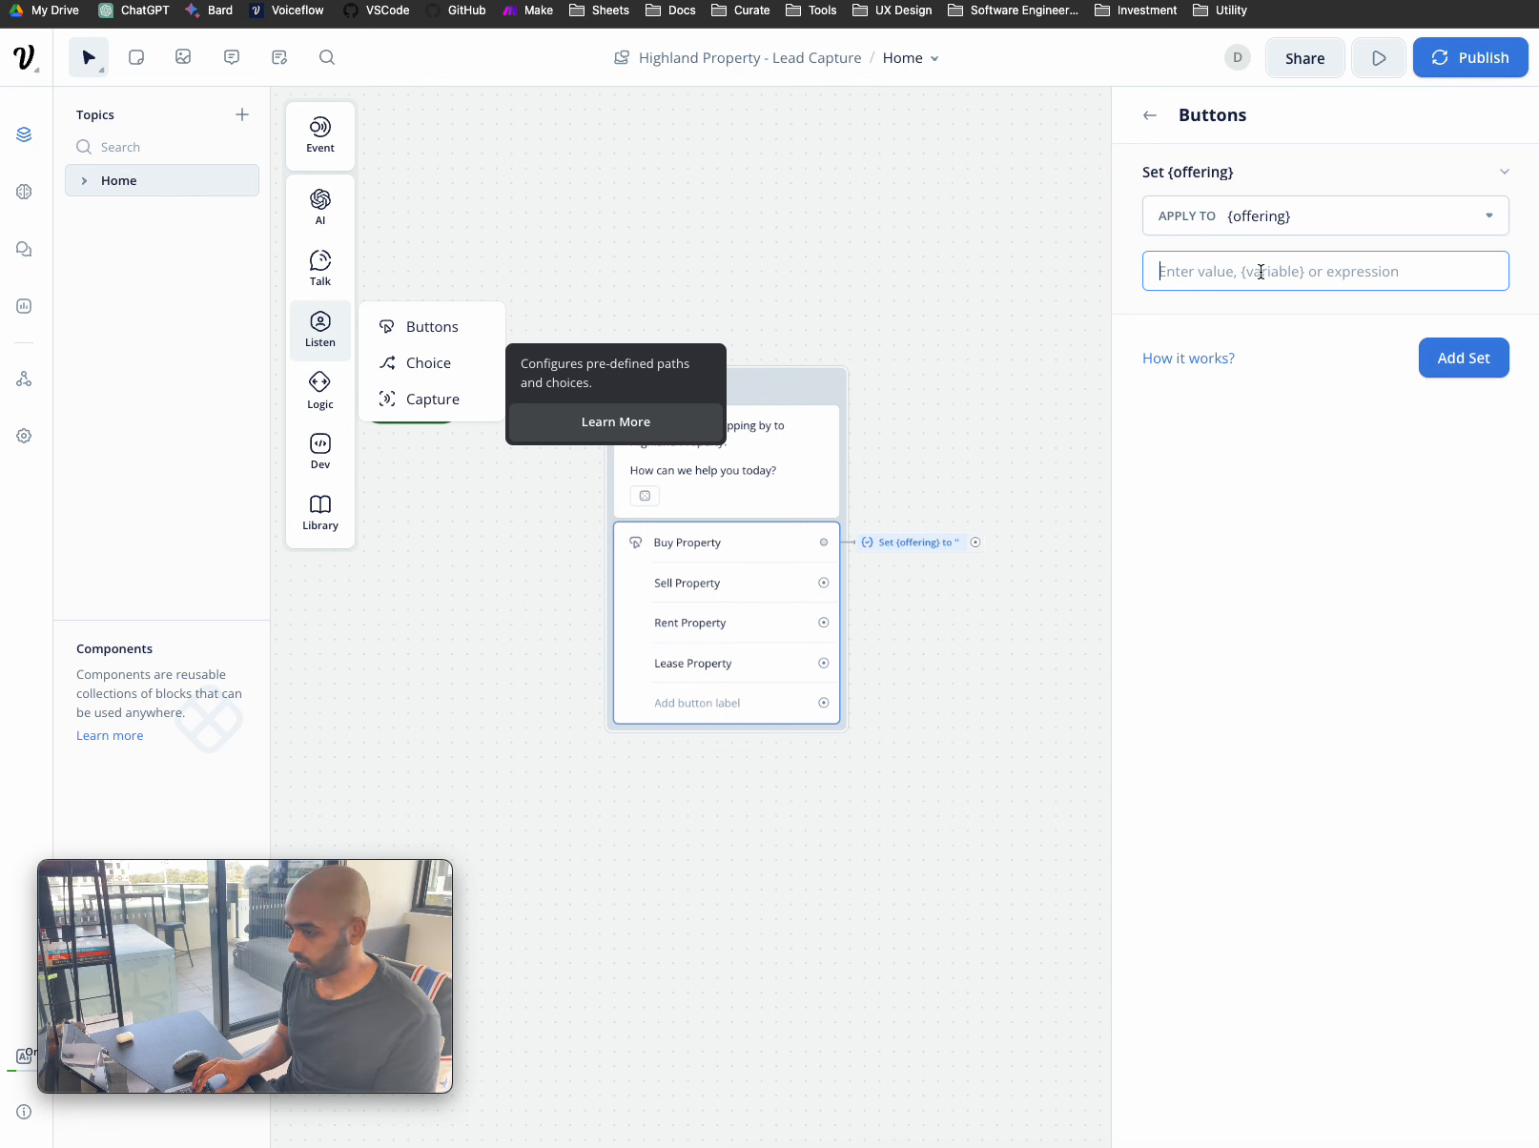
type("'Buy")
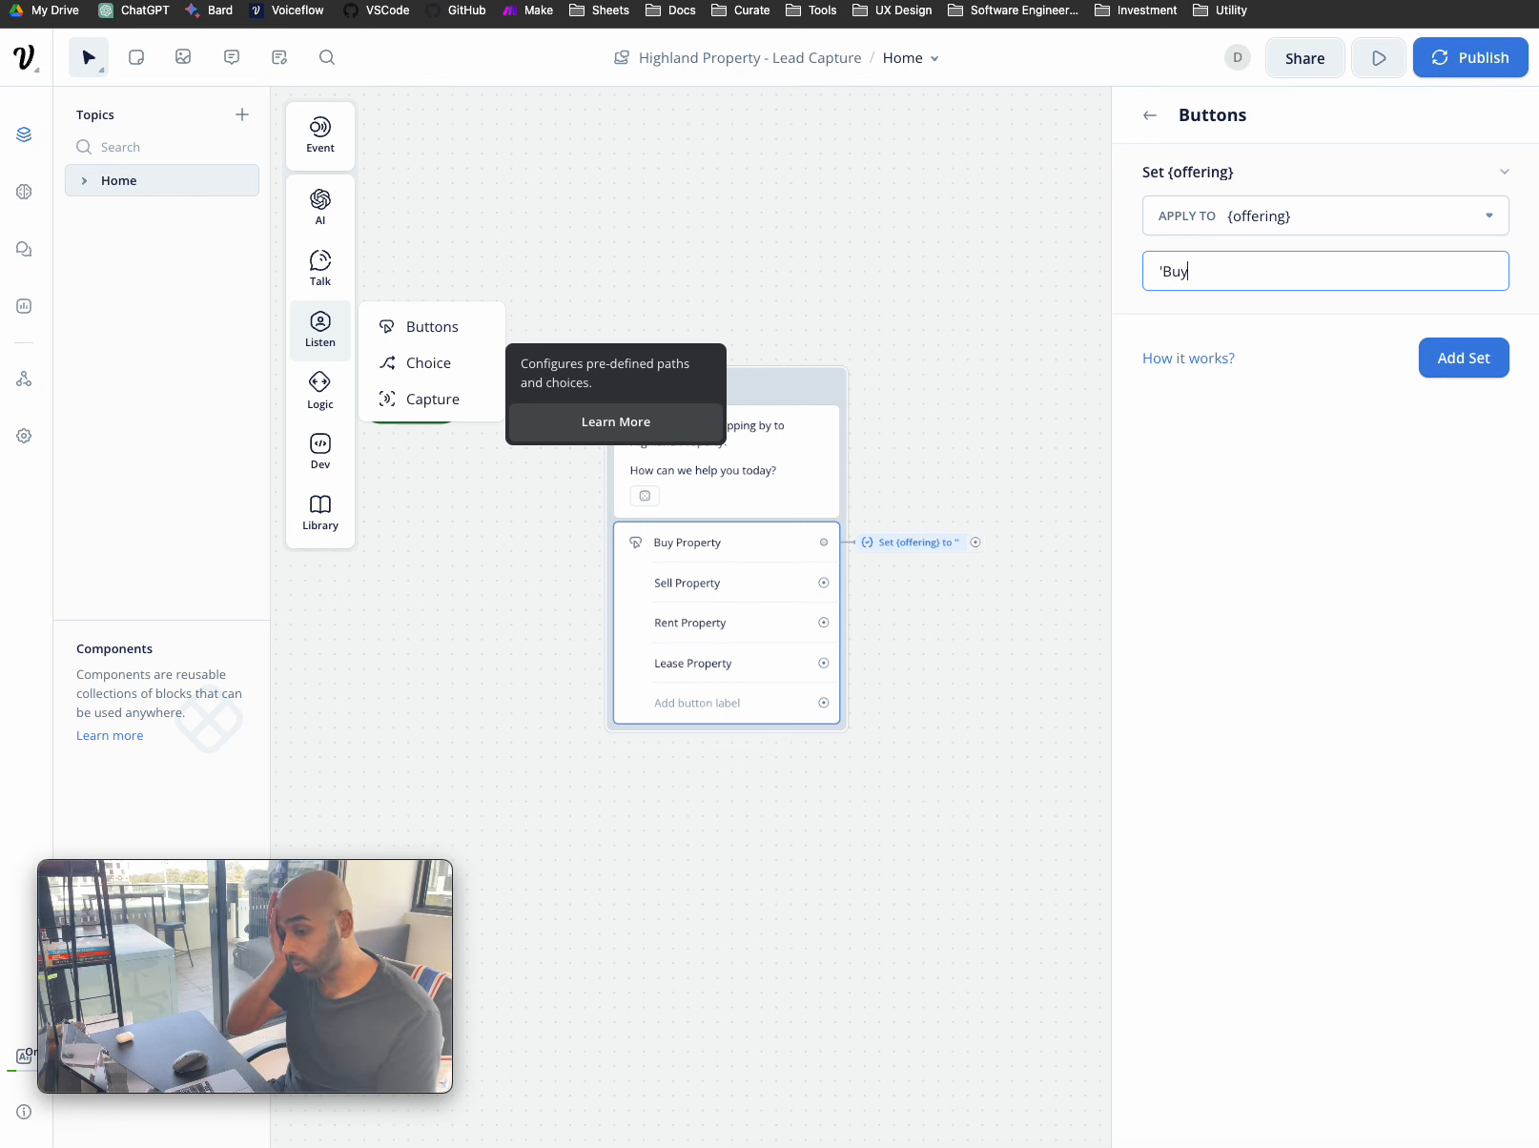
type(" P")
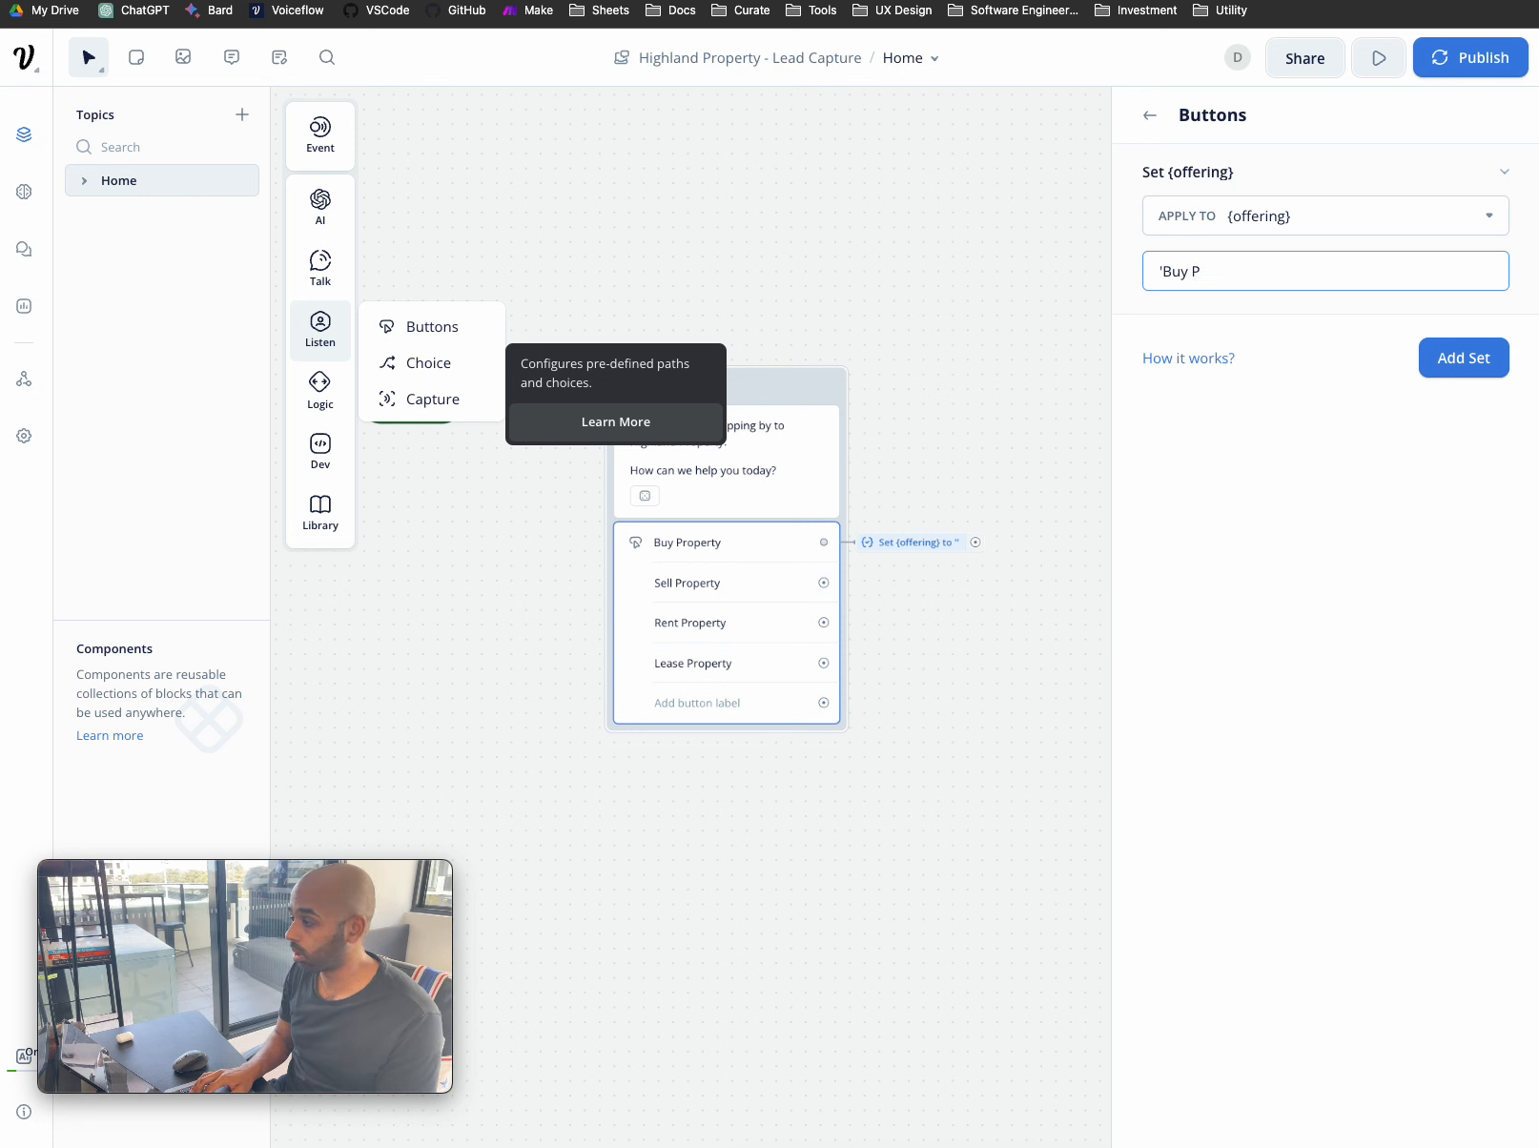
type("roperyty")
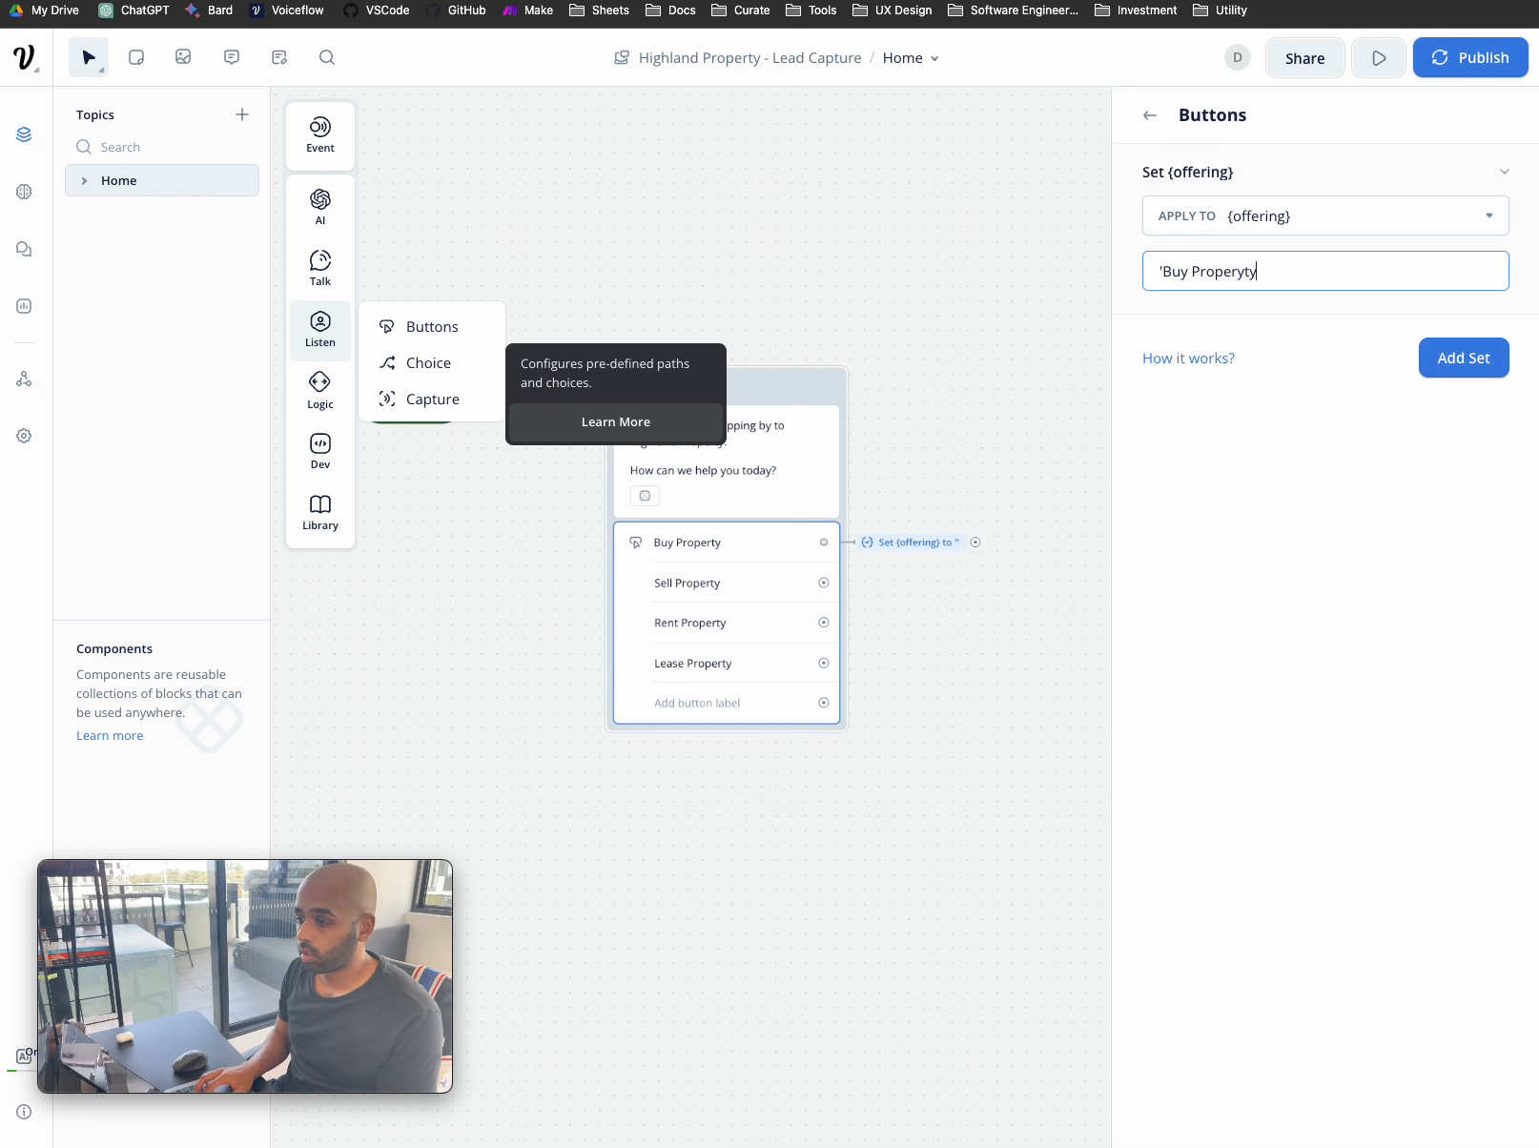
key("BackSpace")
key("BackSpace")
key("BackSpace")
type("ty'")
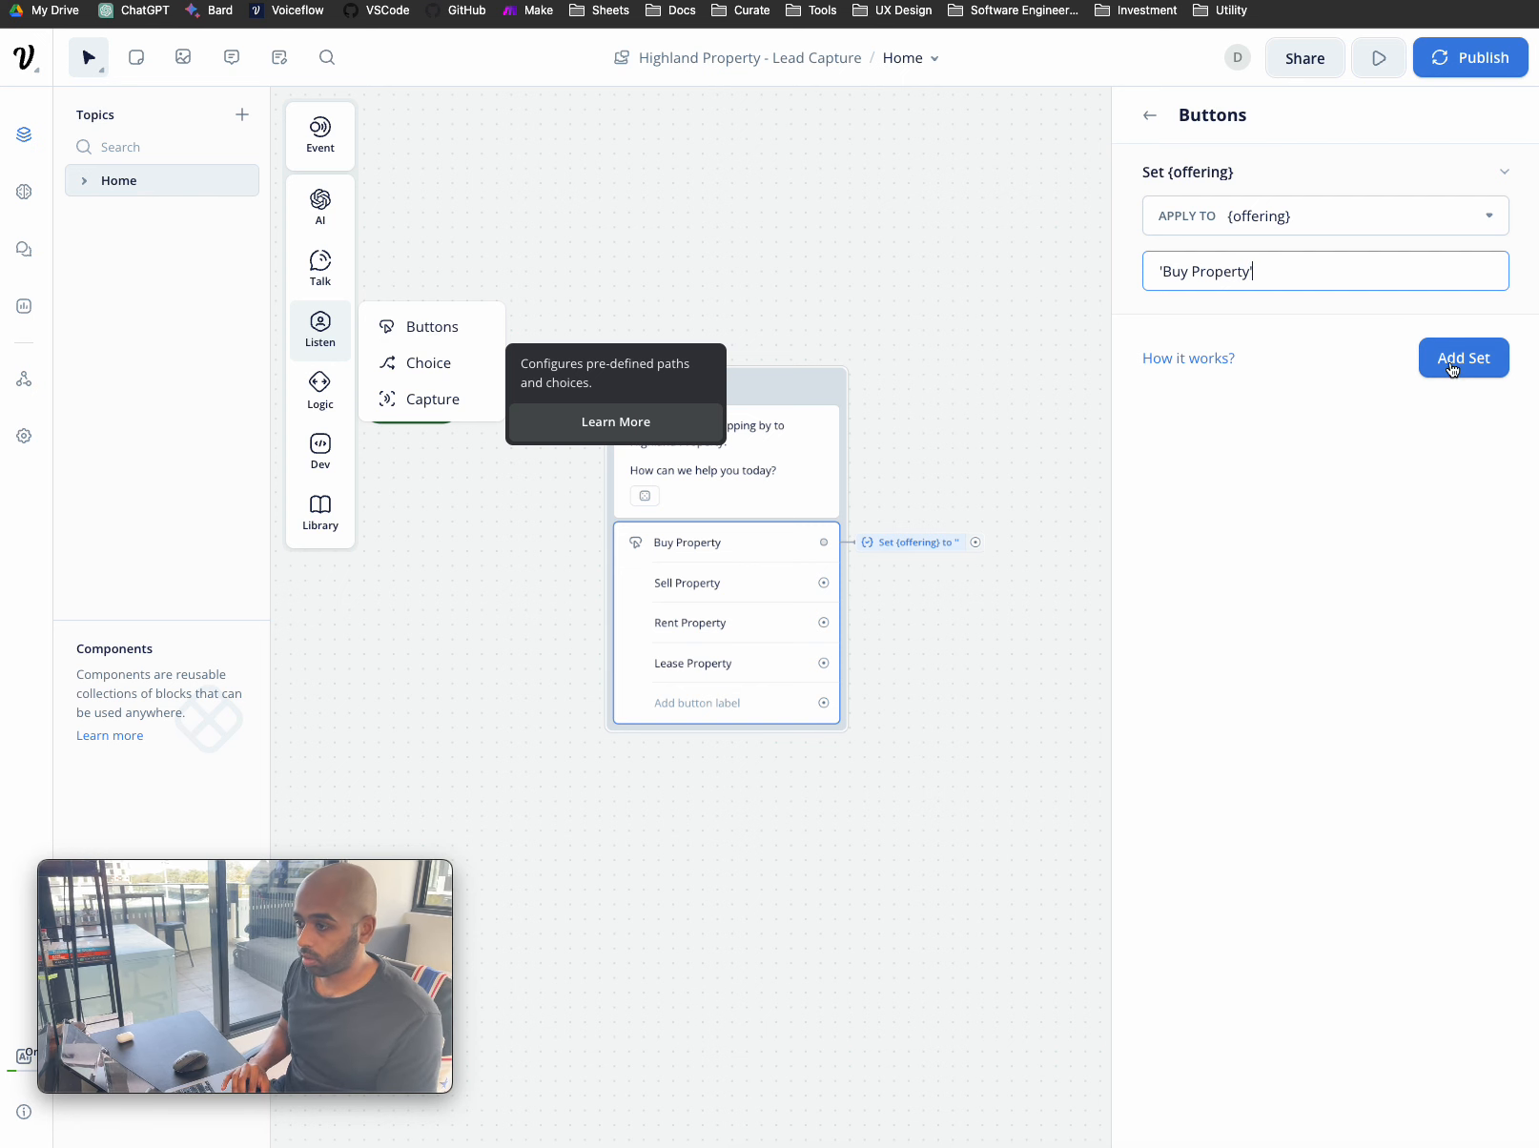
left_click(1467, 370)
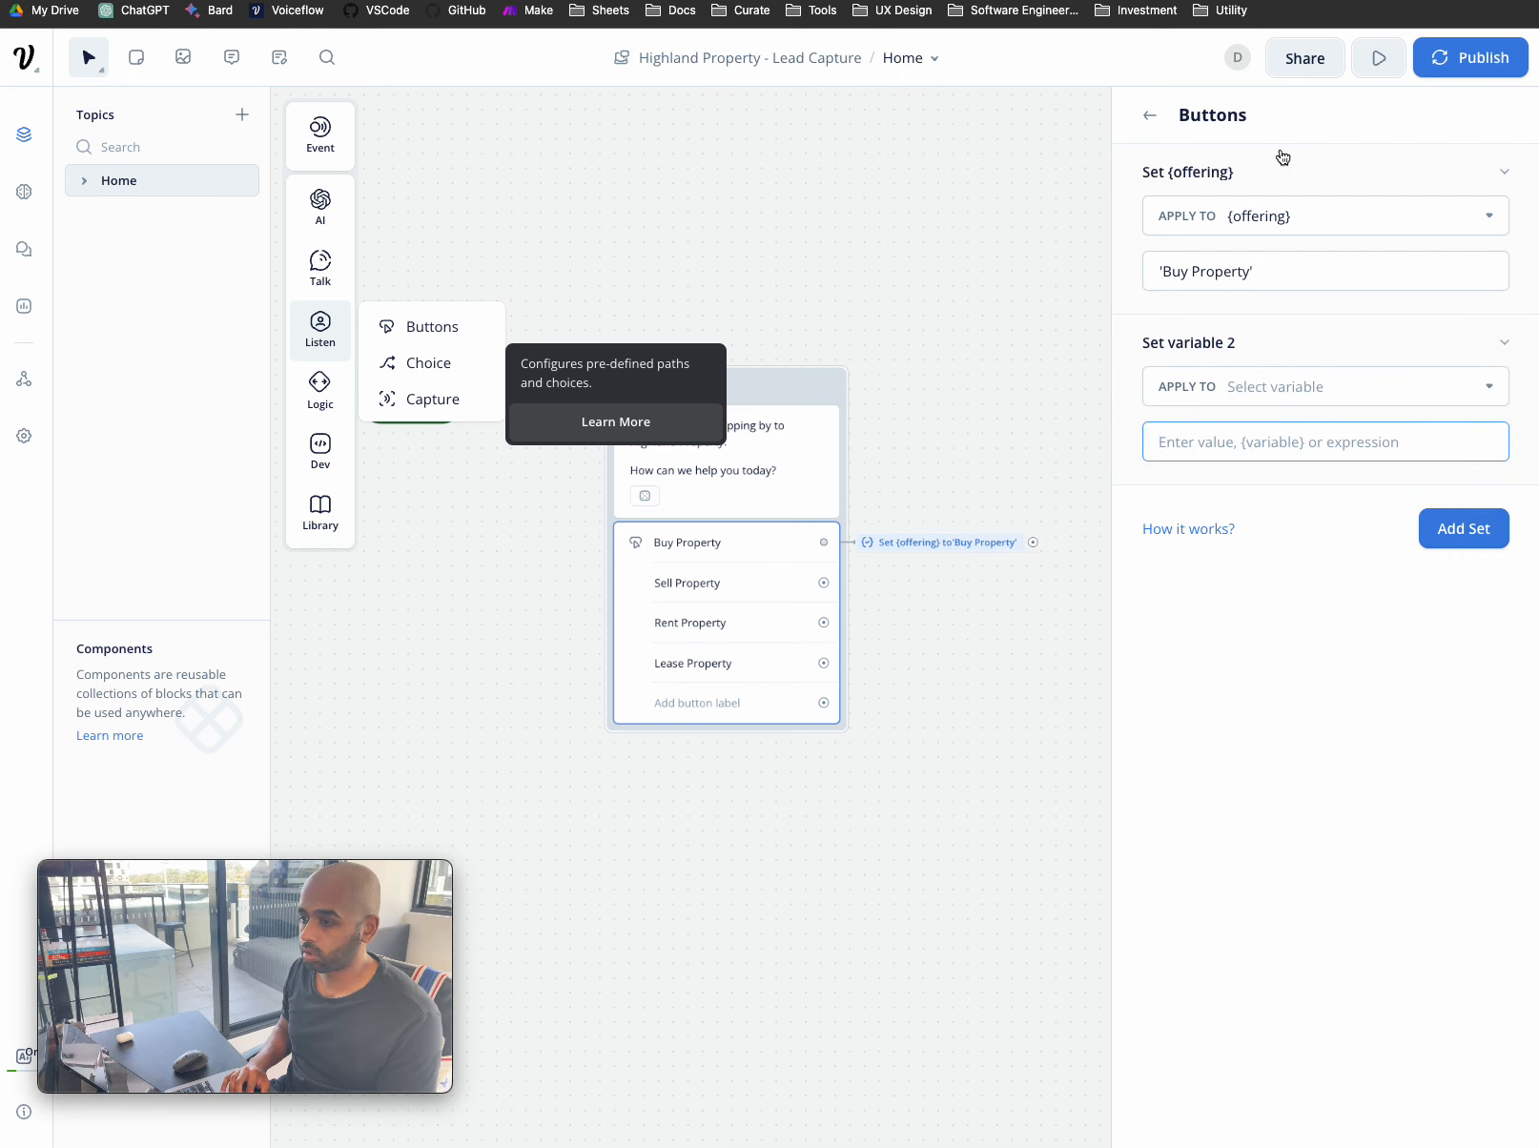
- Add a Set variable action to the Sell Property button
left_click(1148, 132)
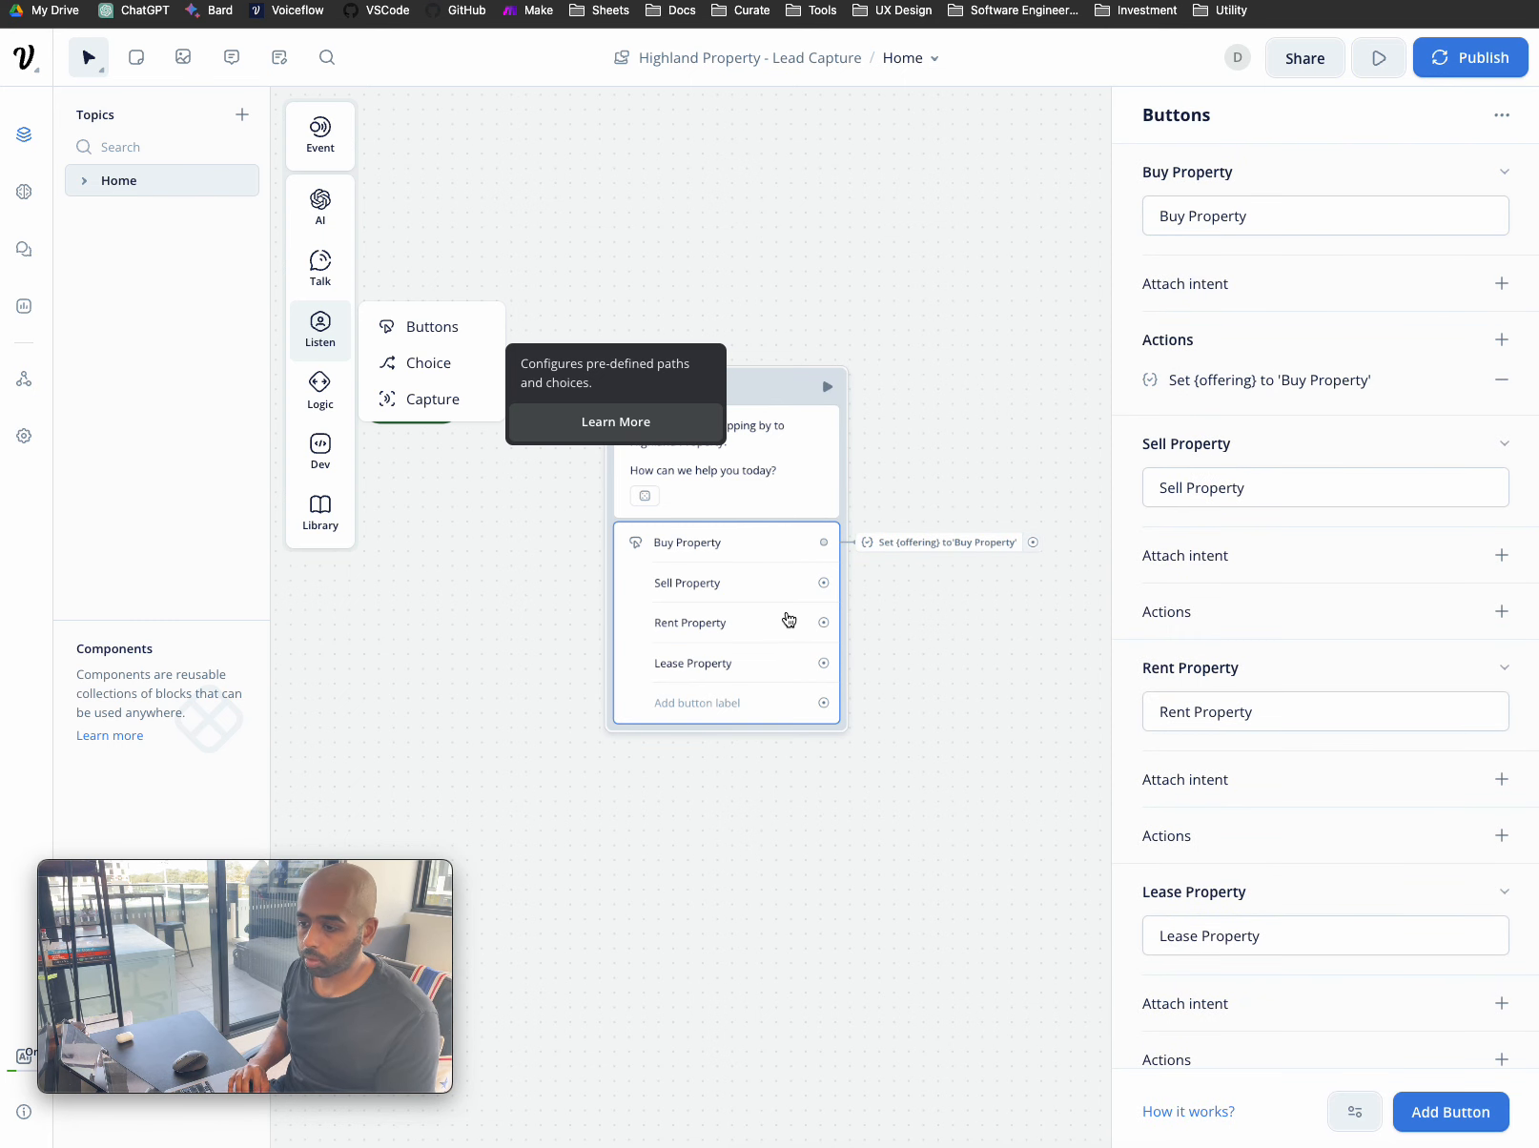
scroll(926, 559, "right", 1)
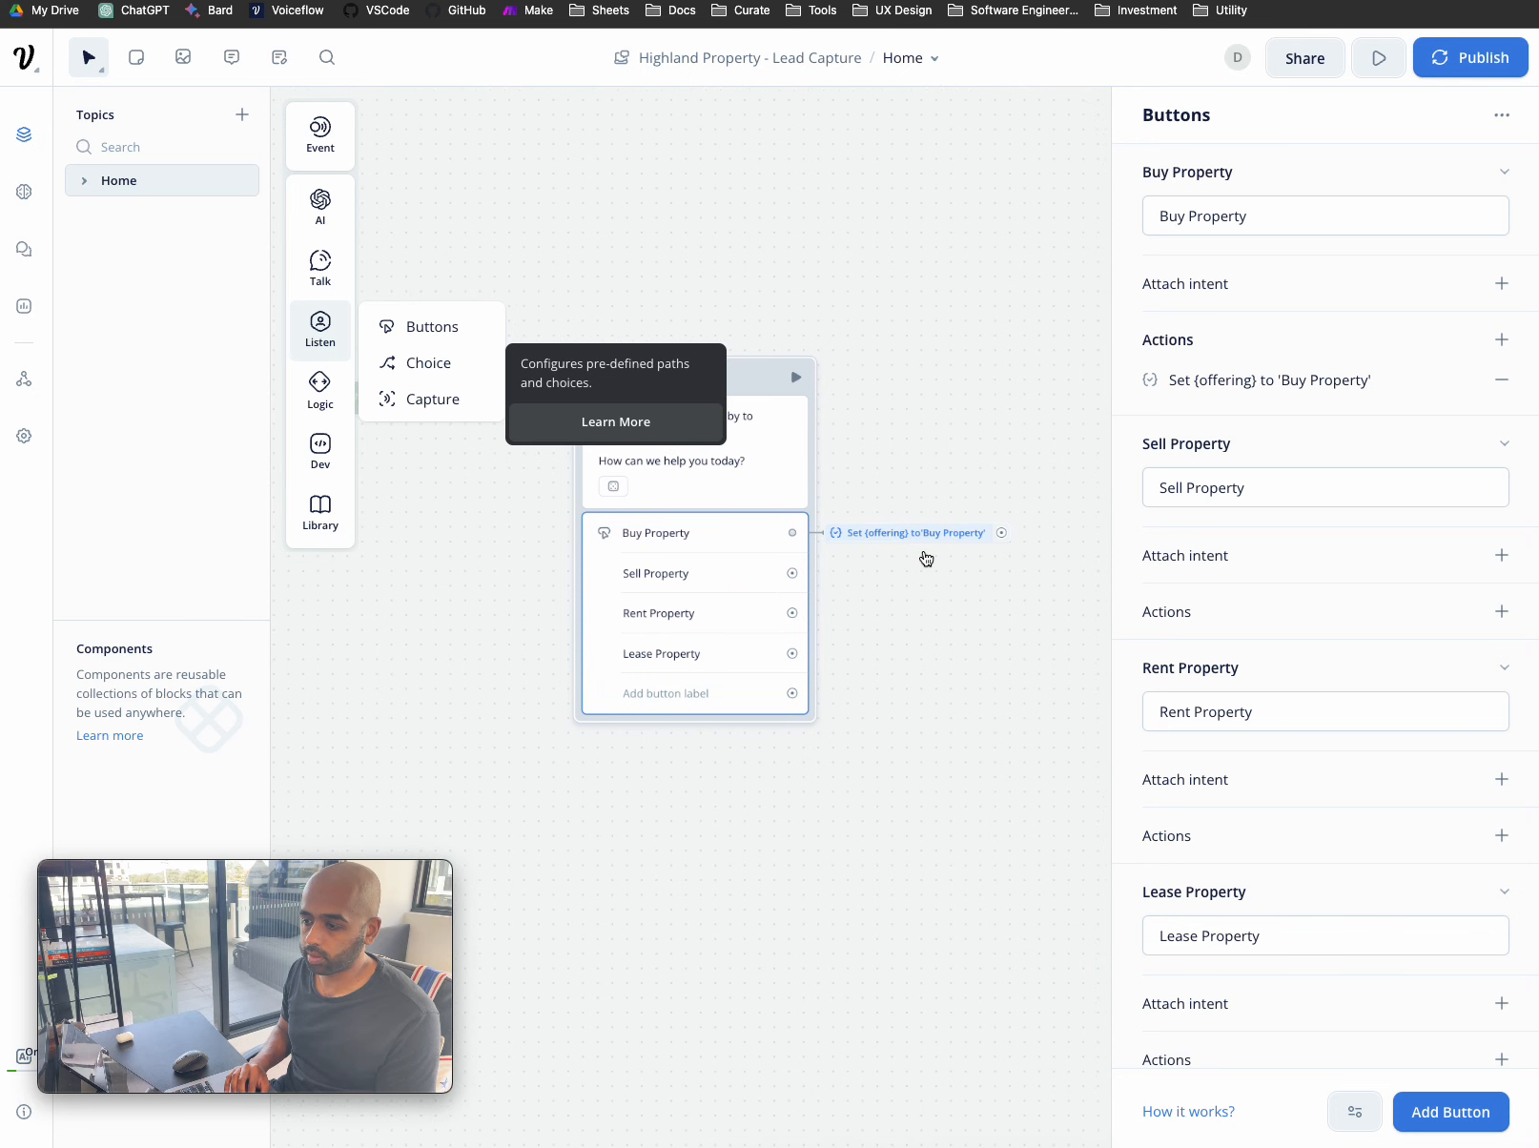
scroll(915, 545, "right", 3)
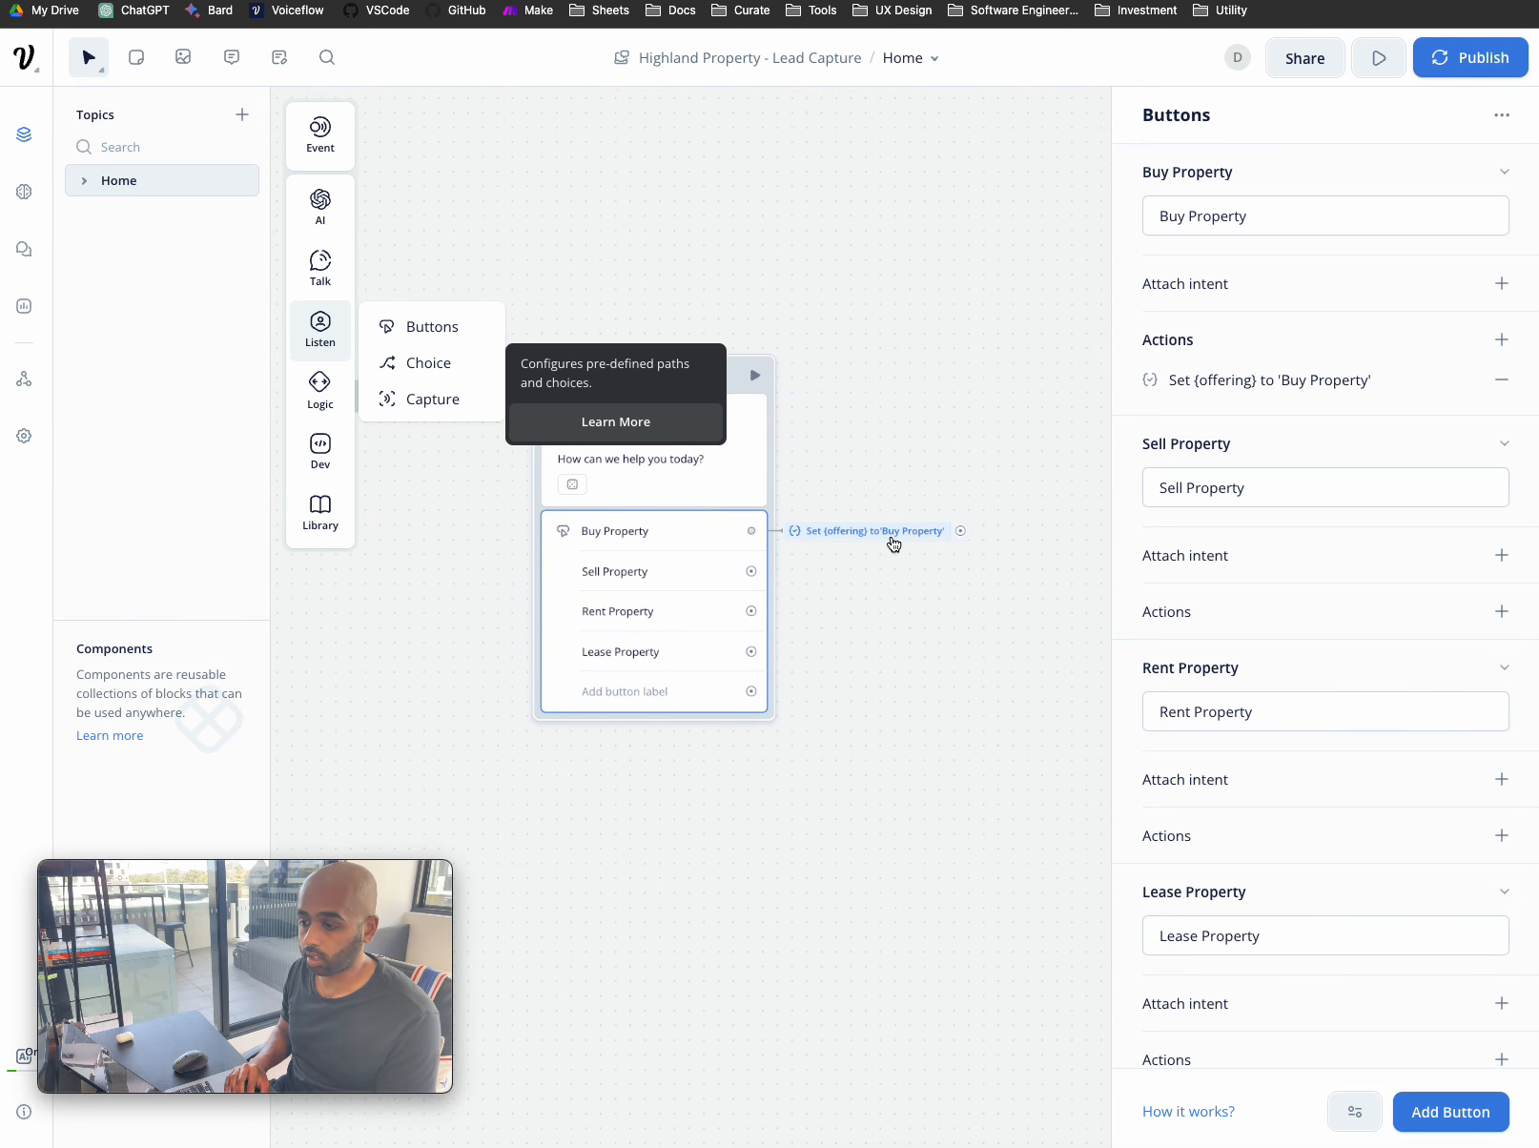
scroll(876, 539, "right", 1)
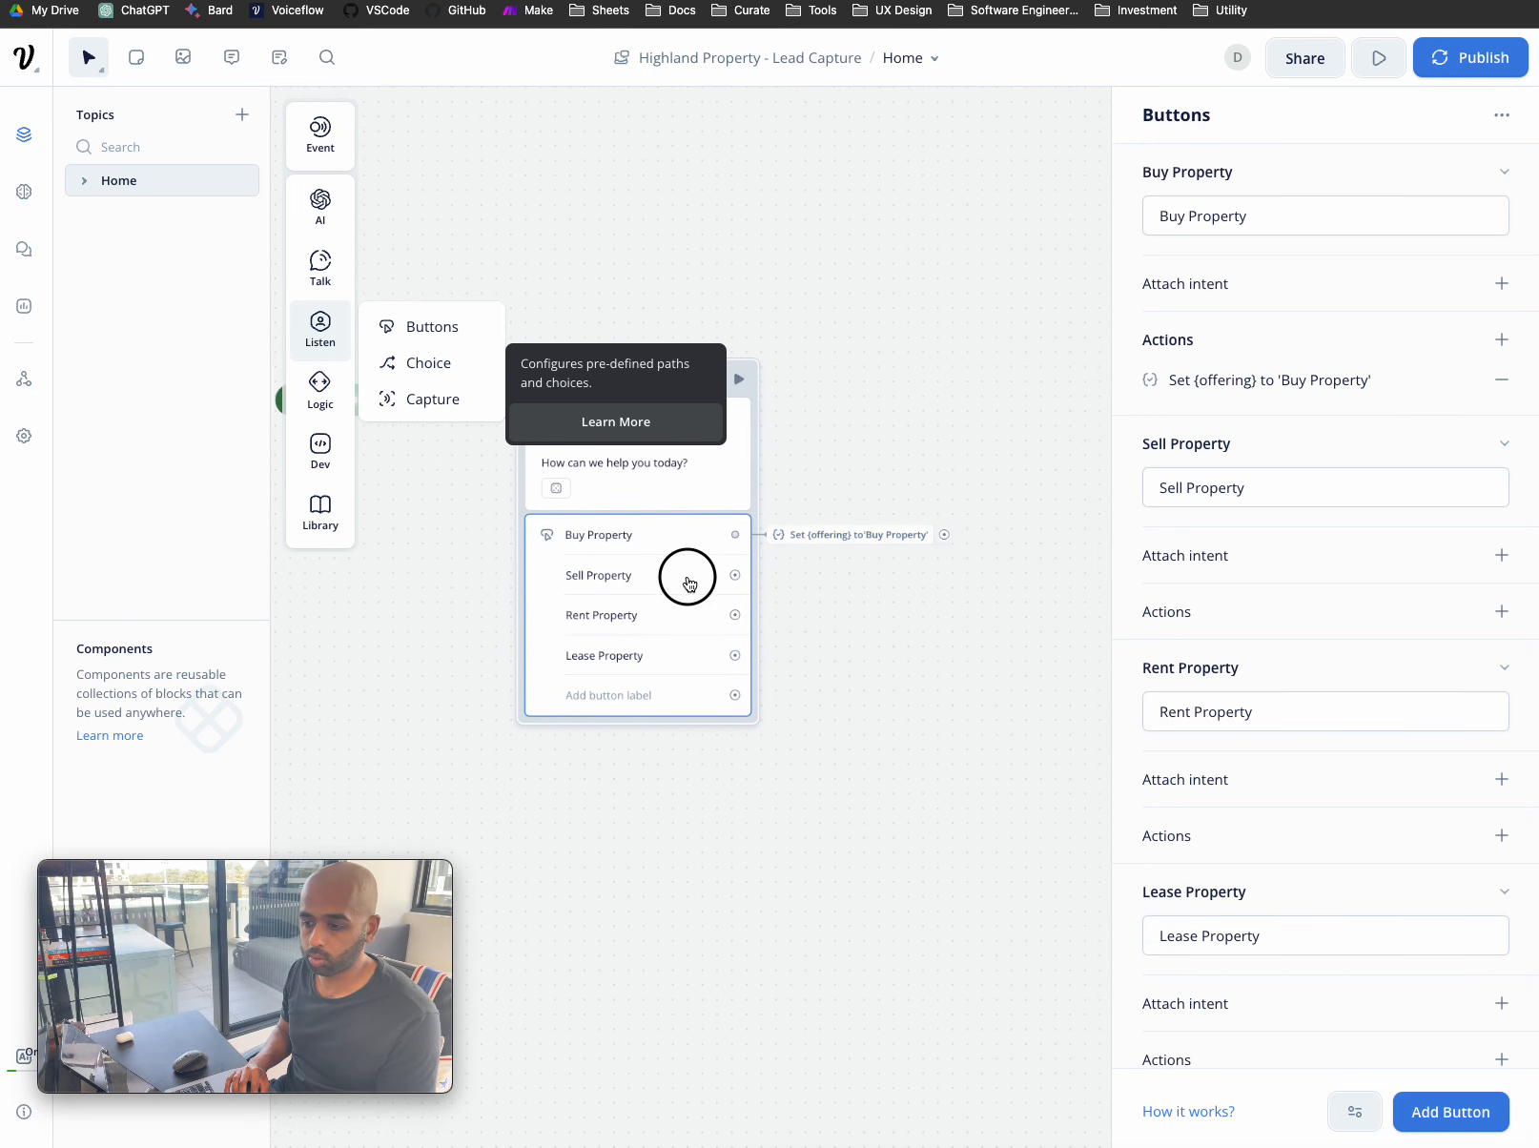
left_click(1252, 615)
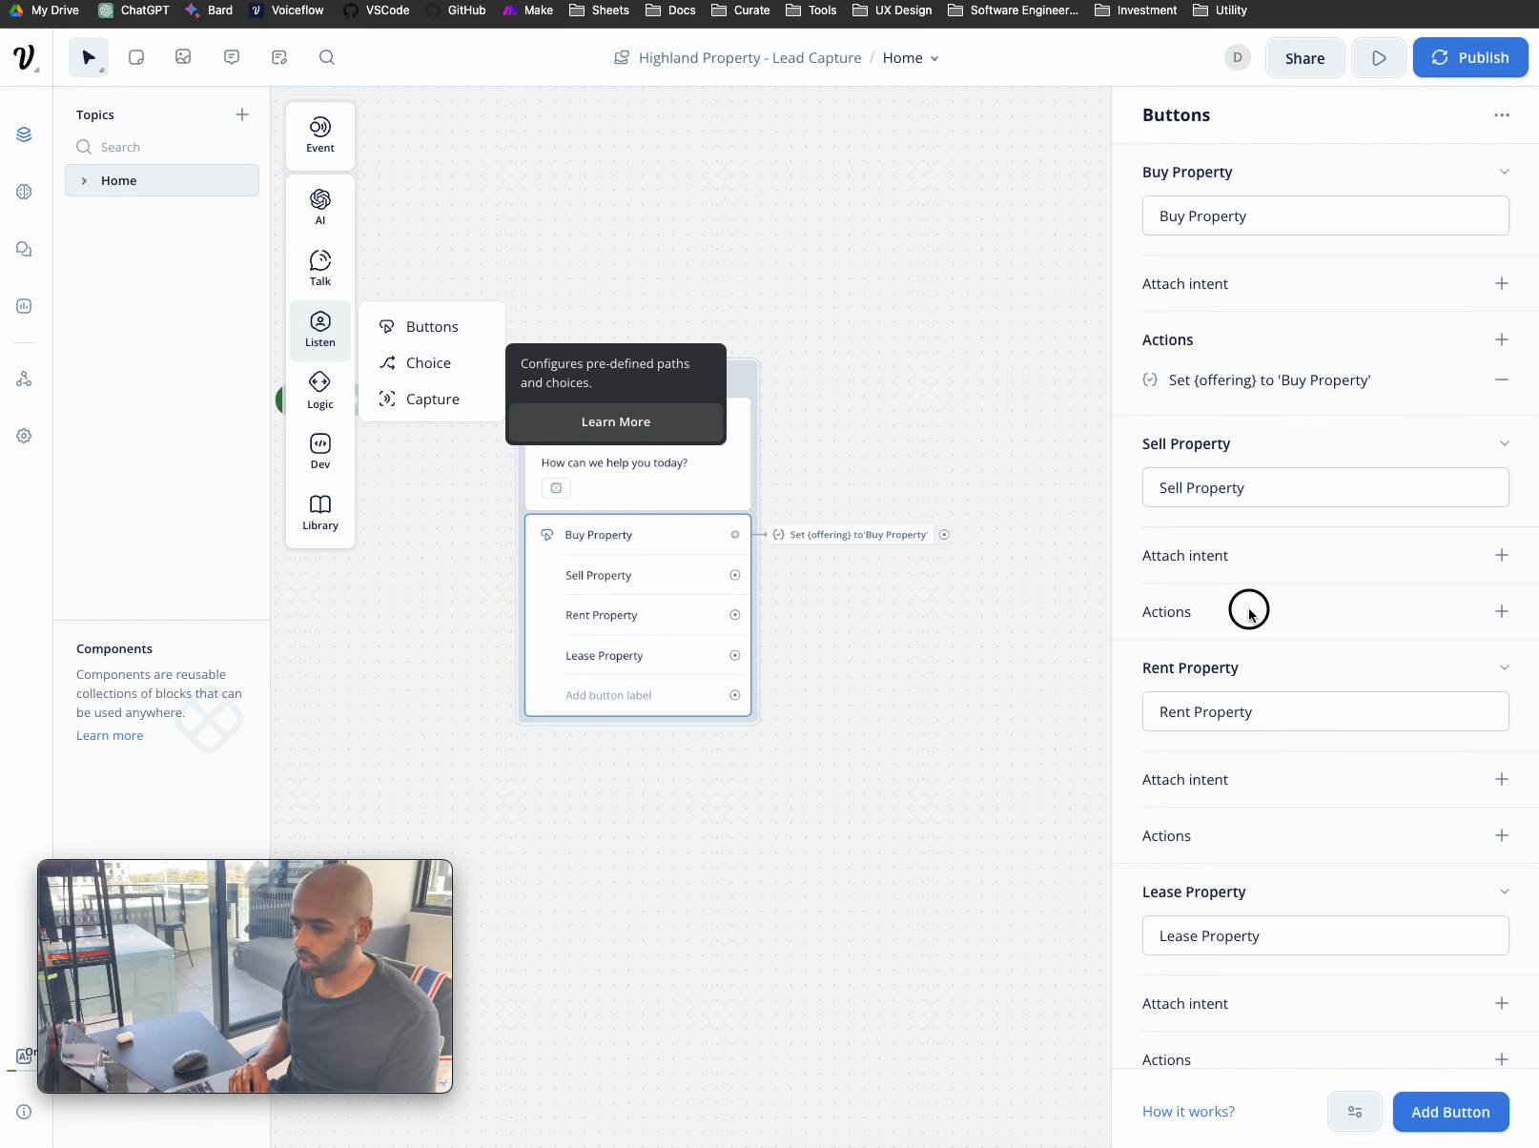
left_click(1501, 611)
left_click(1440, 793)
- Point the action at {offering} with the value 'Sell Property' and save it
left_click(1309, 211)
type("of")
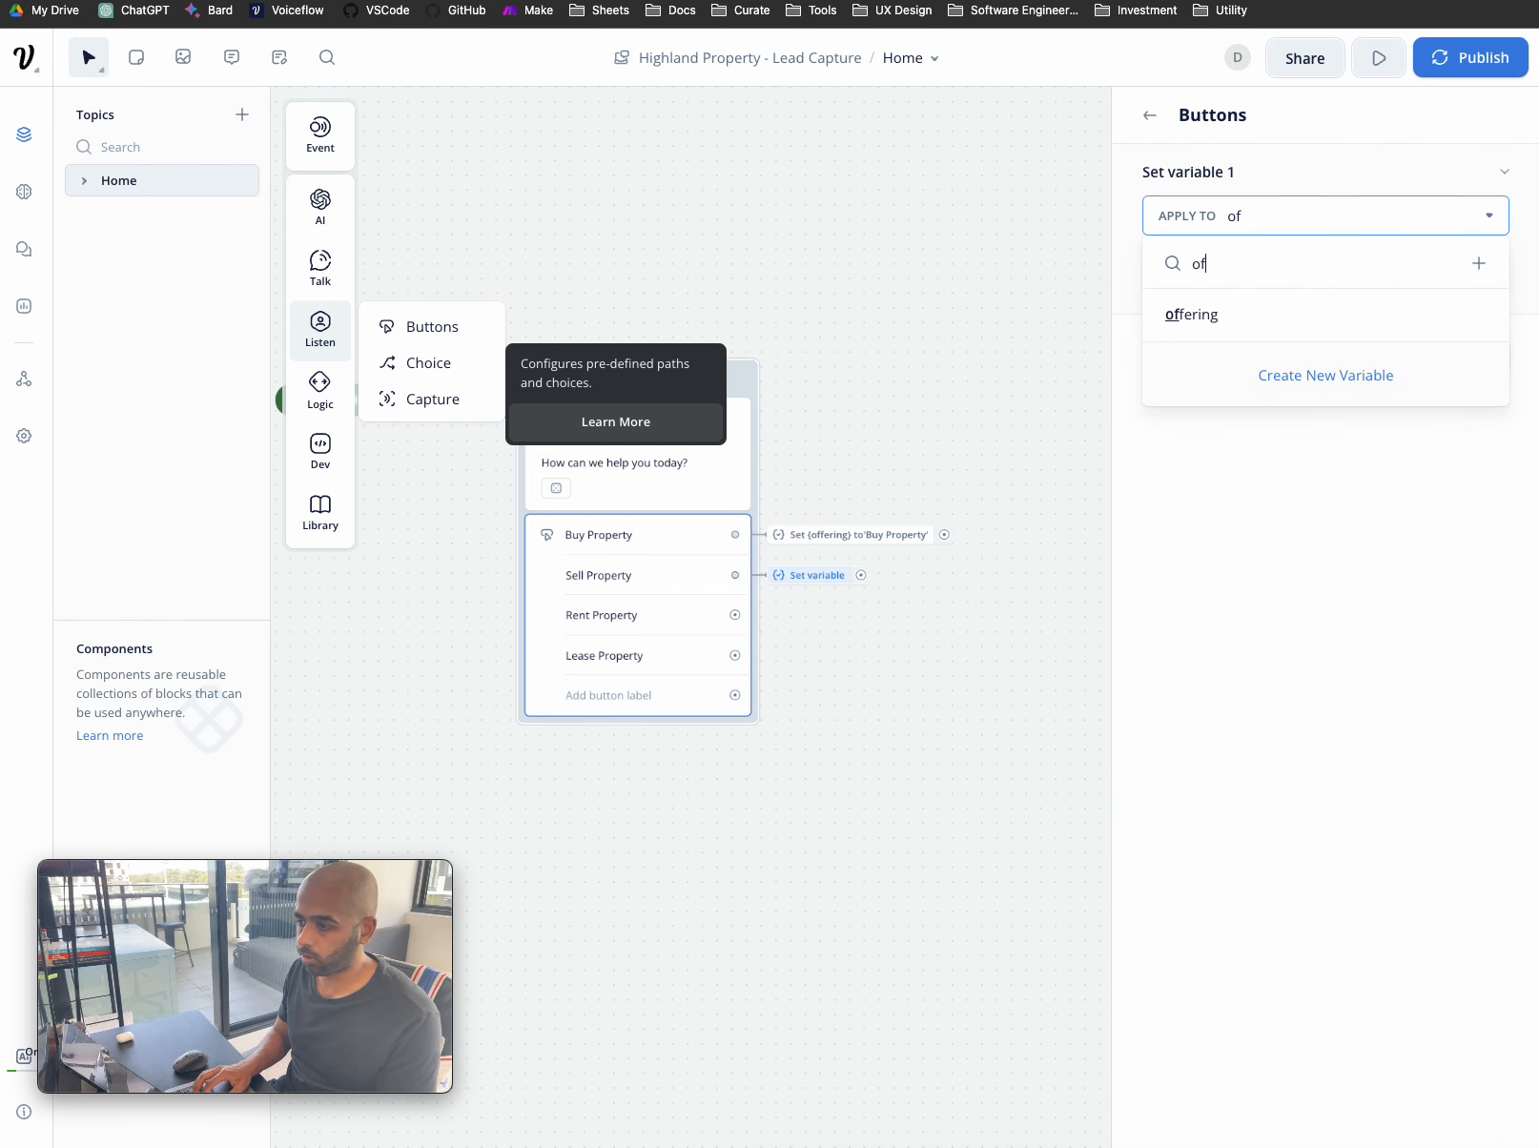
left_click(1249, 317)
left_click(1272, 275)
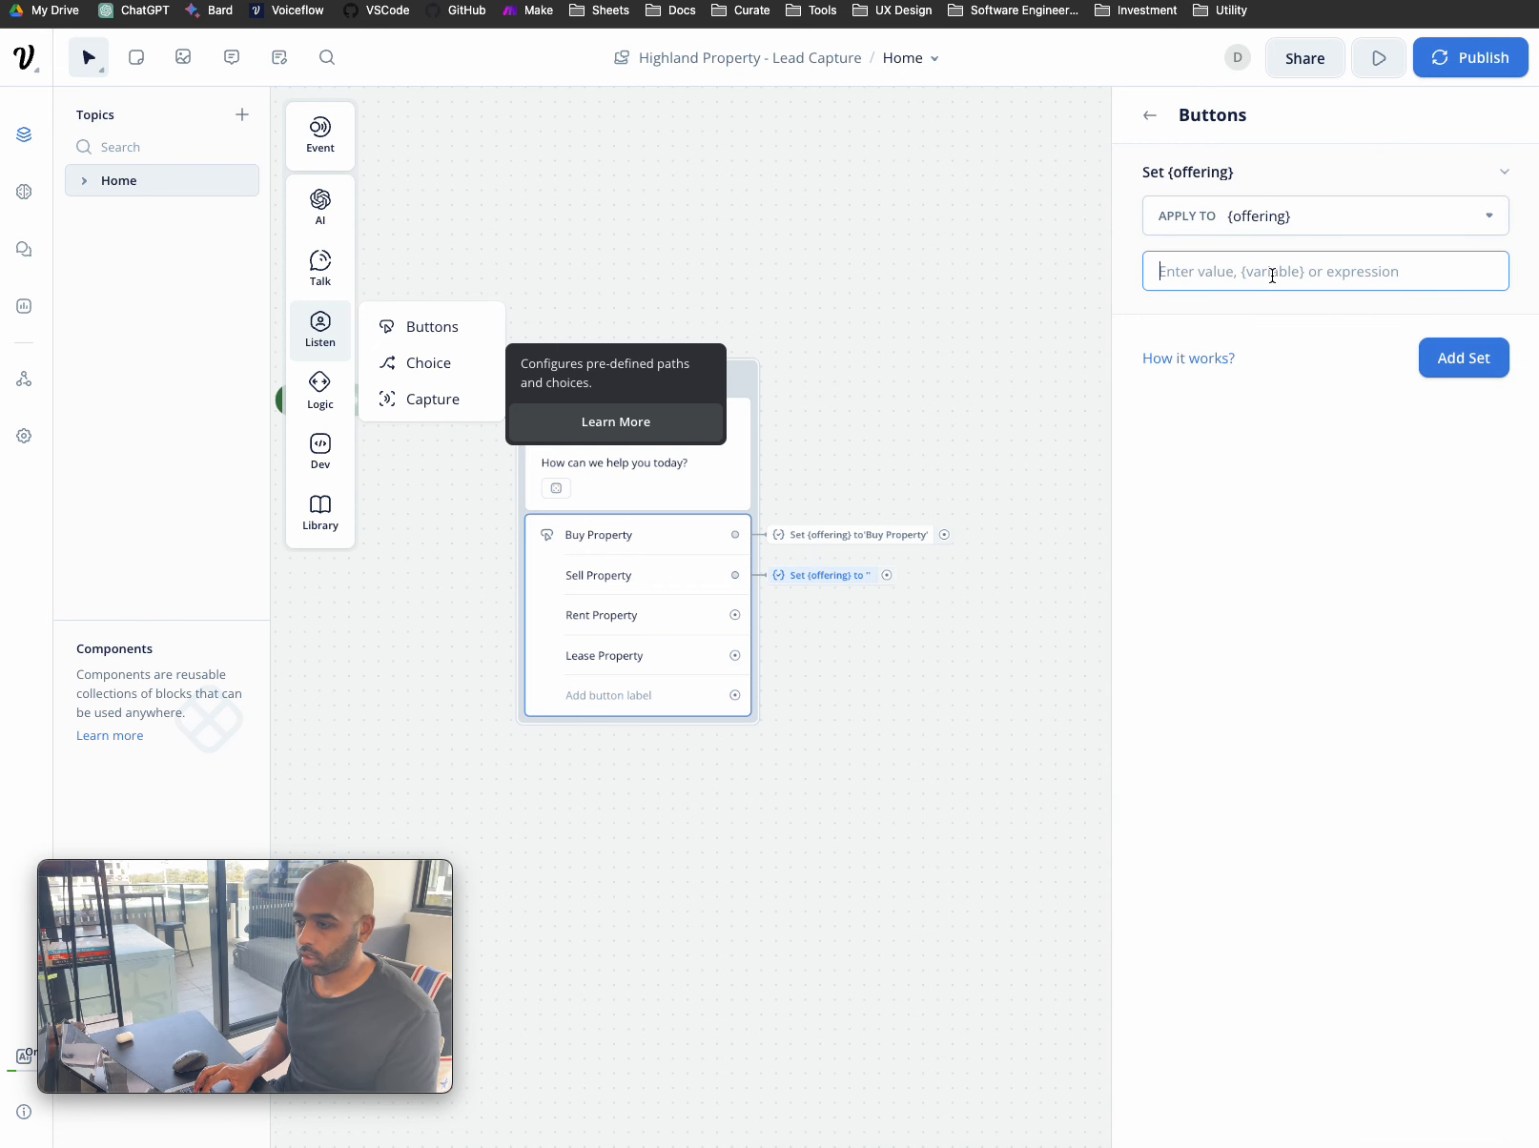
type("'Sell Property'")
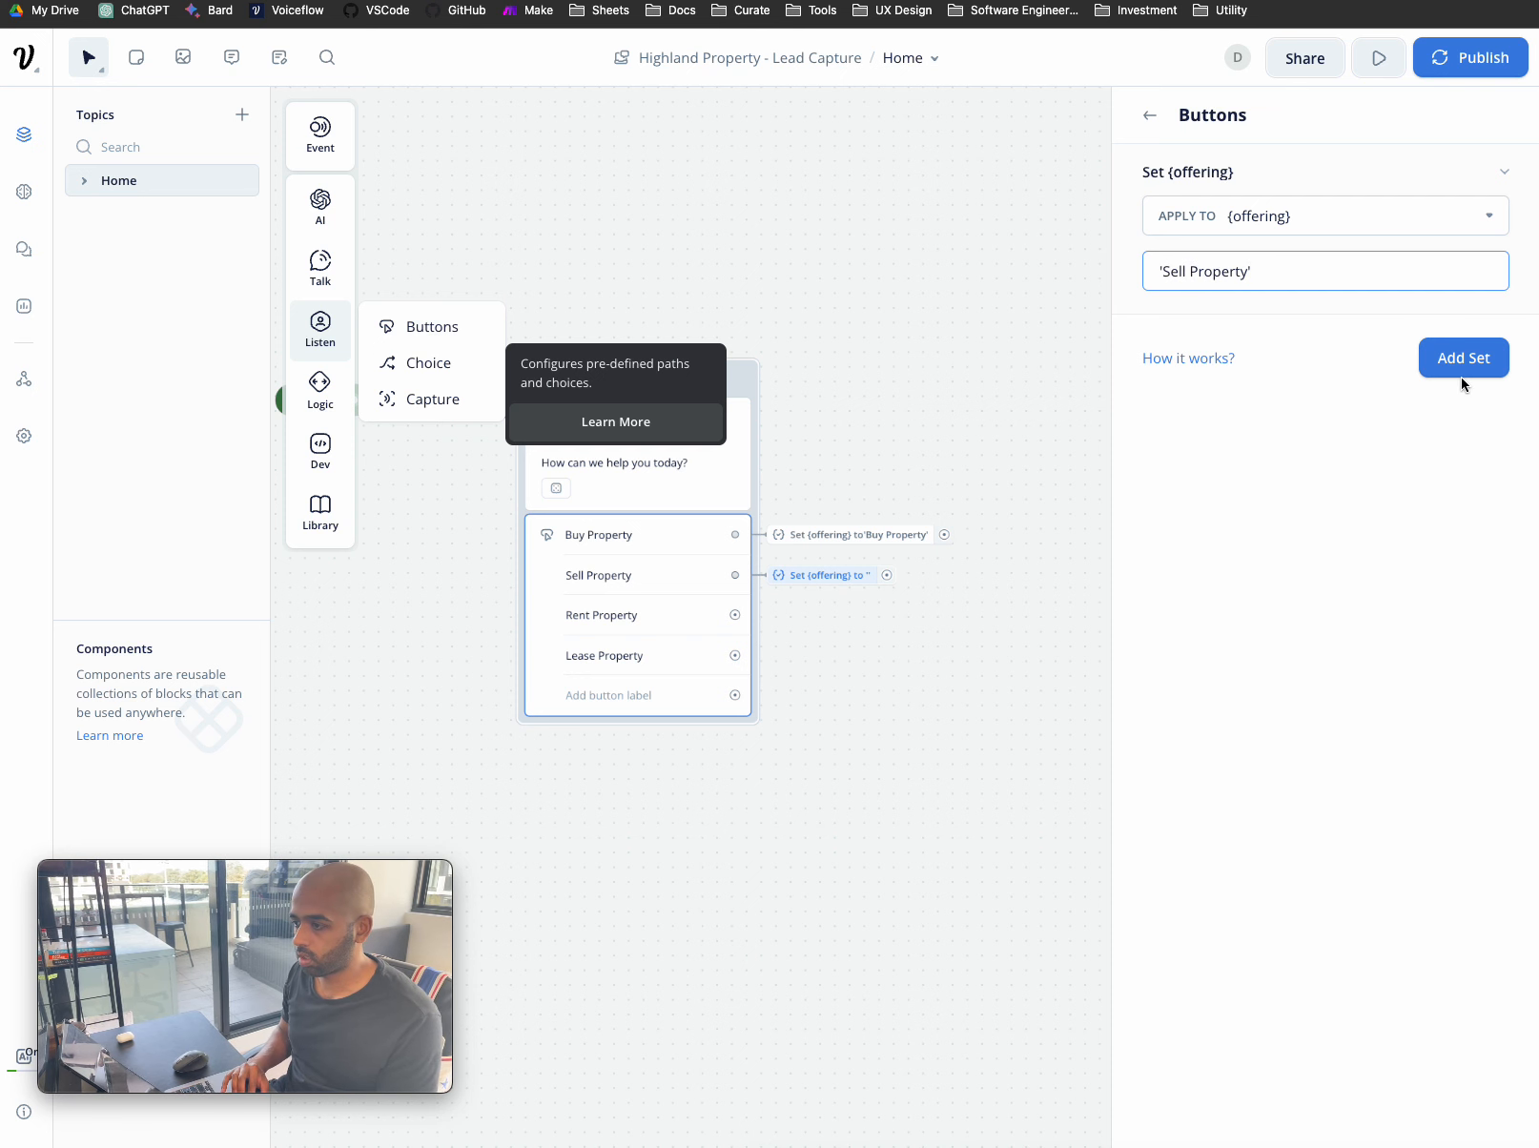
left_click(1461, 374)
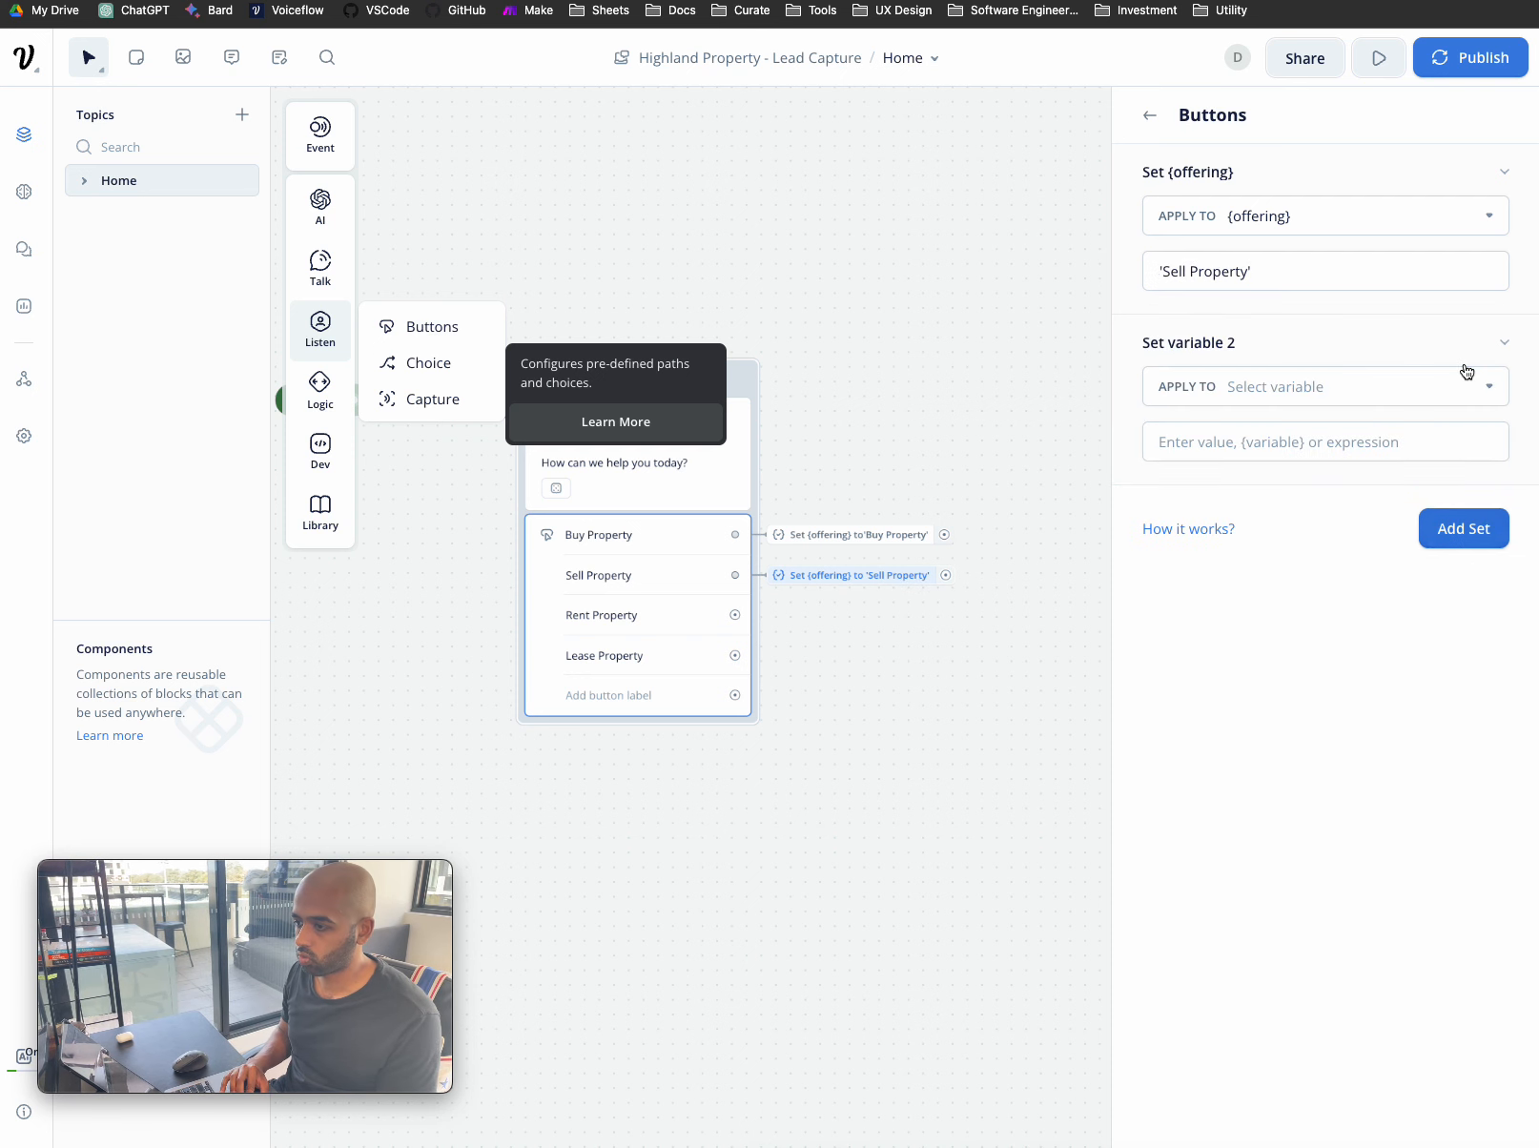
left_click(1149, 115)
- Add a Set variable action to the Rent Property button
scroll(1275, 408, "down", 3)
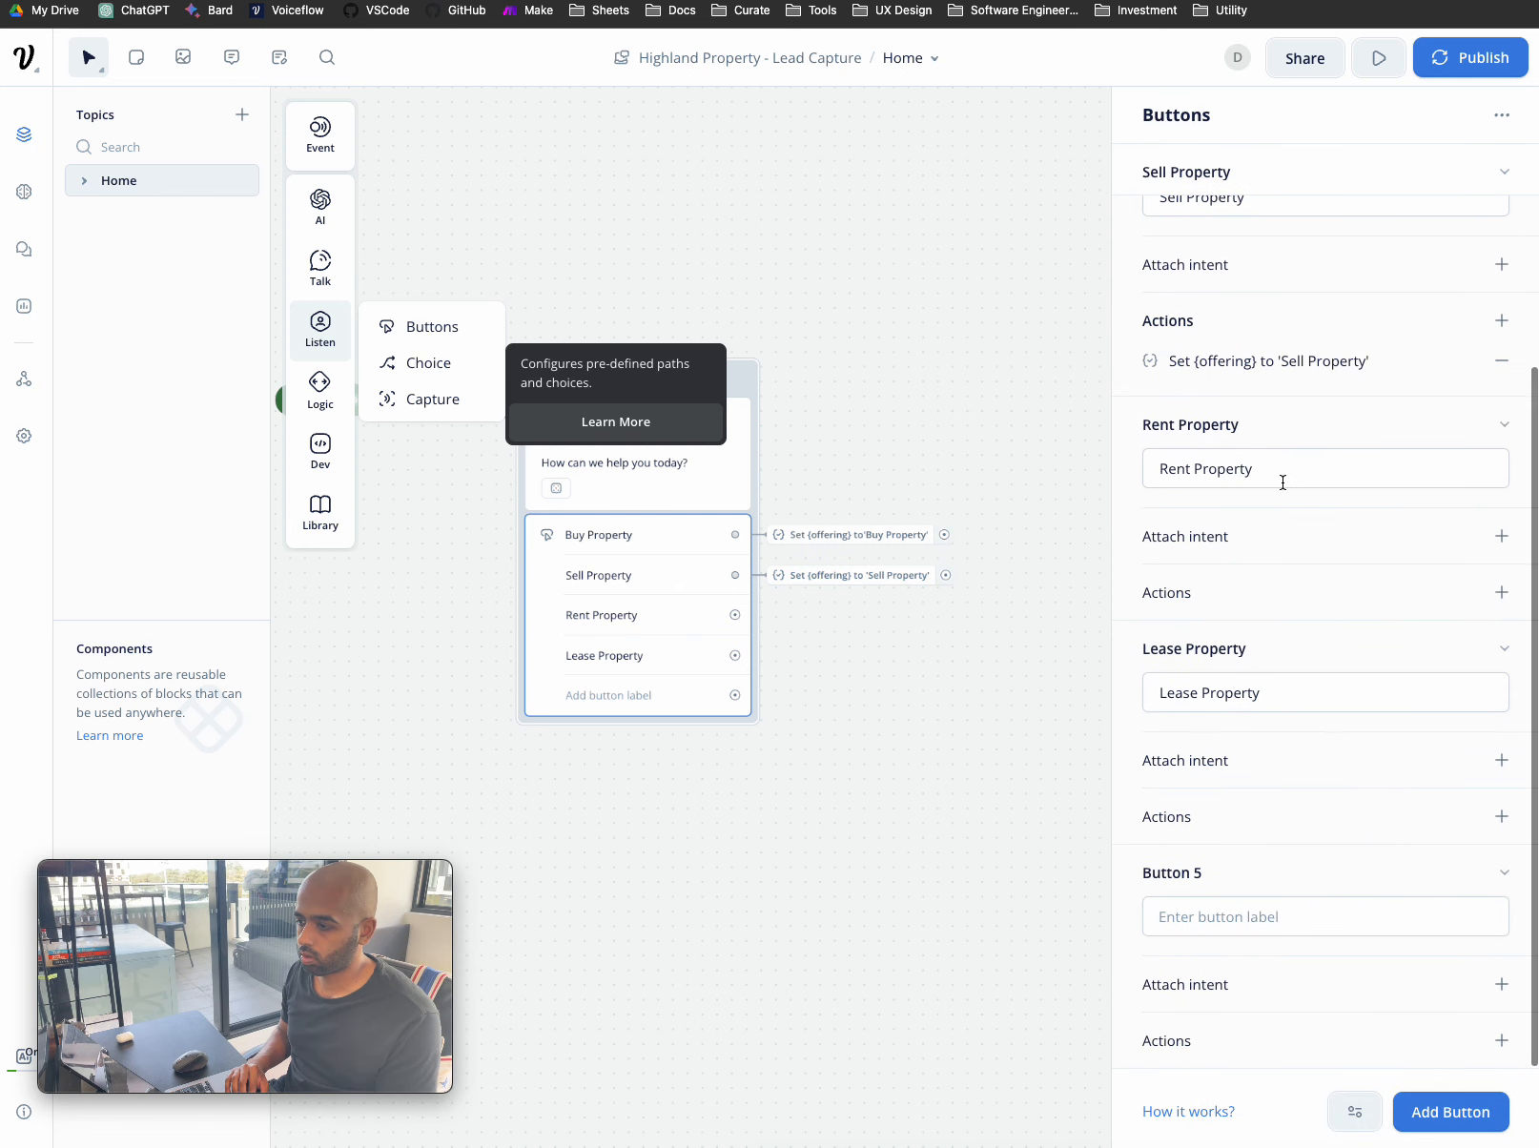
left_click(1490, 598)
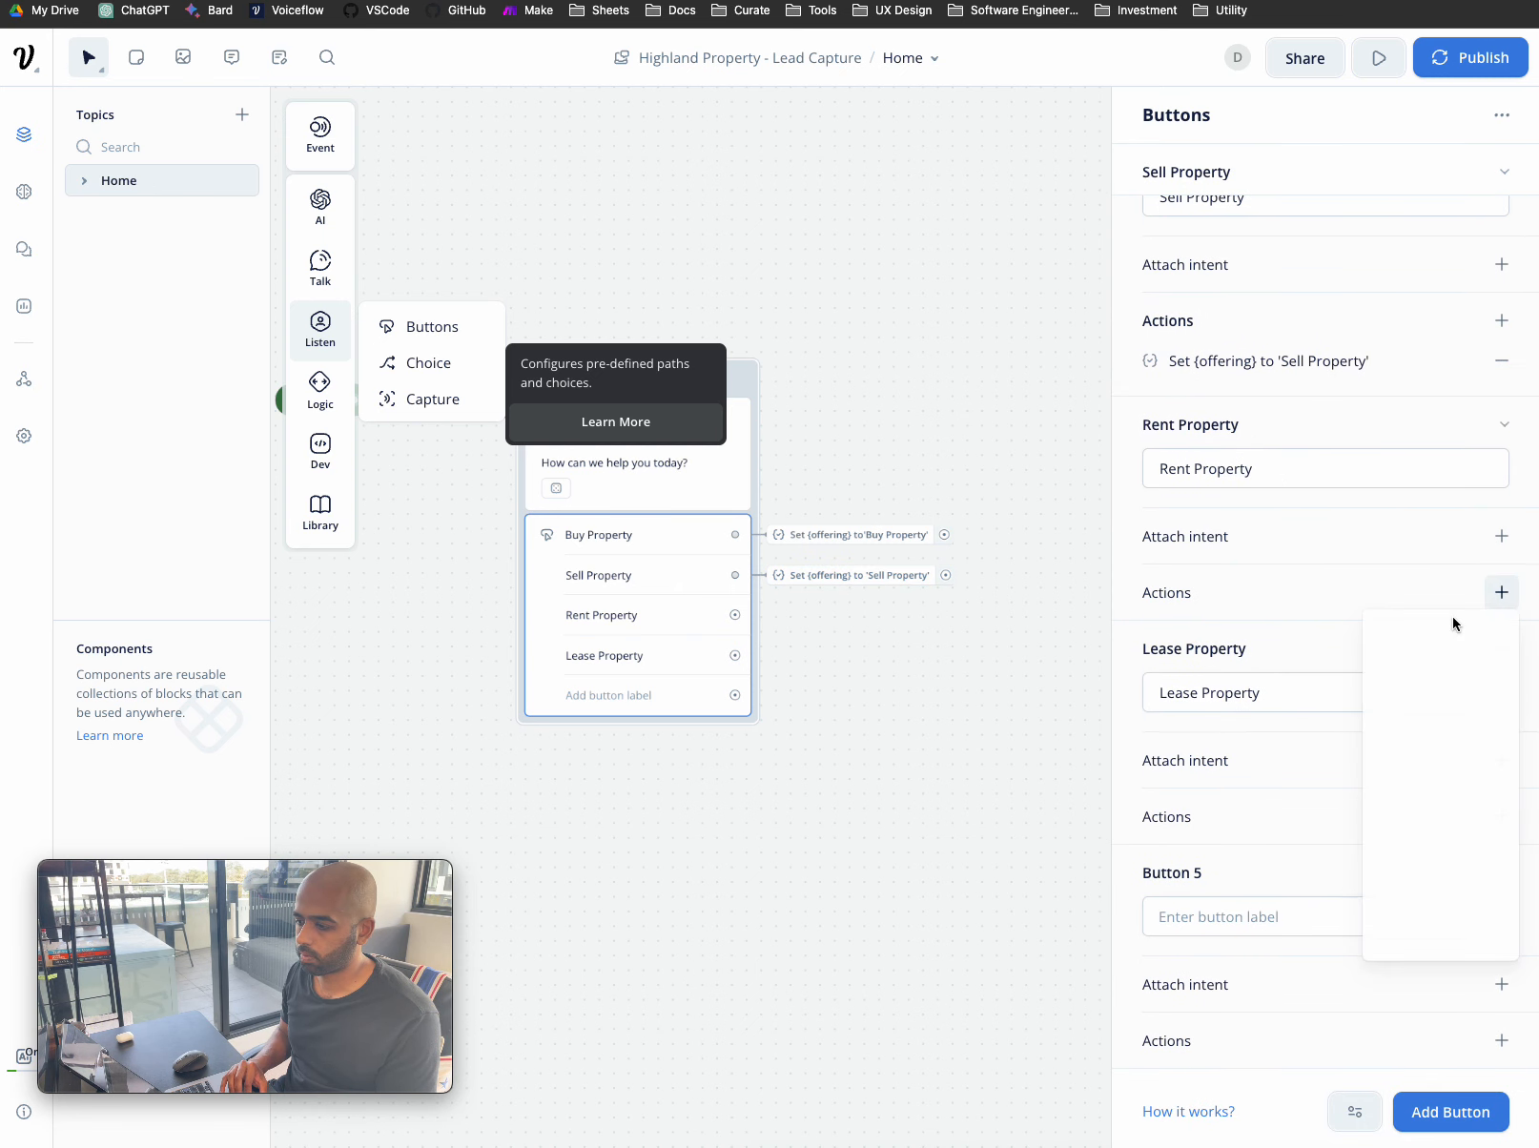
left_click(1464, 769)
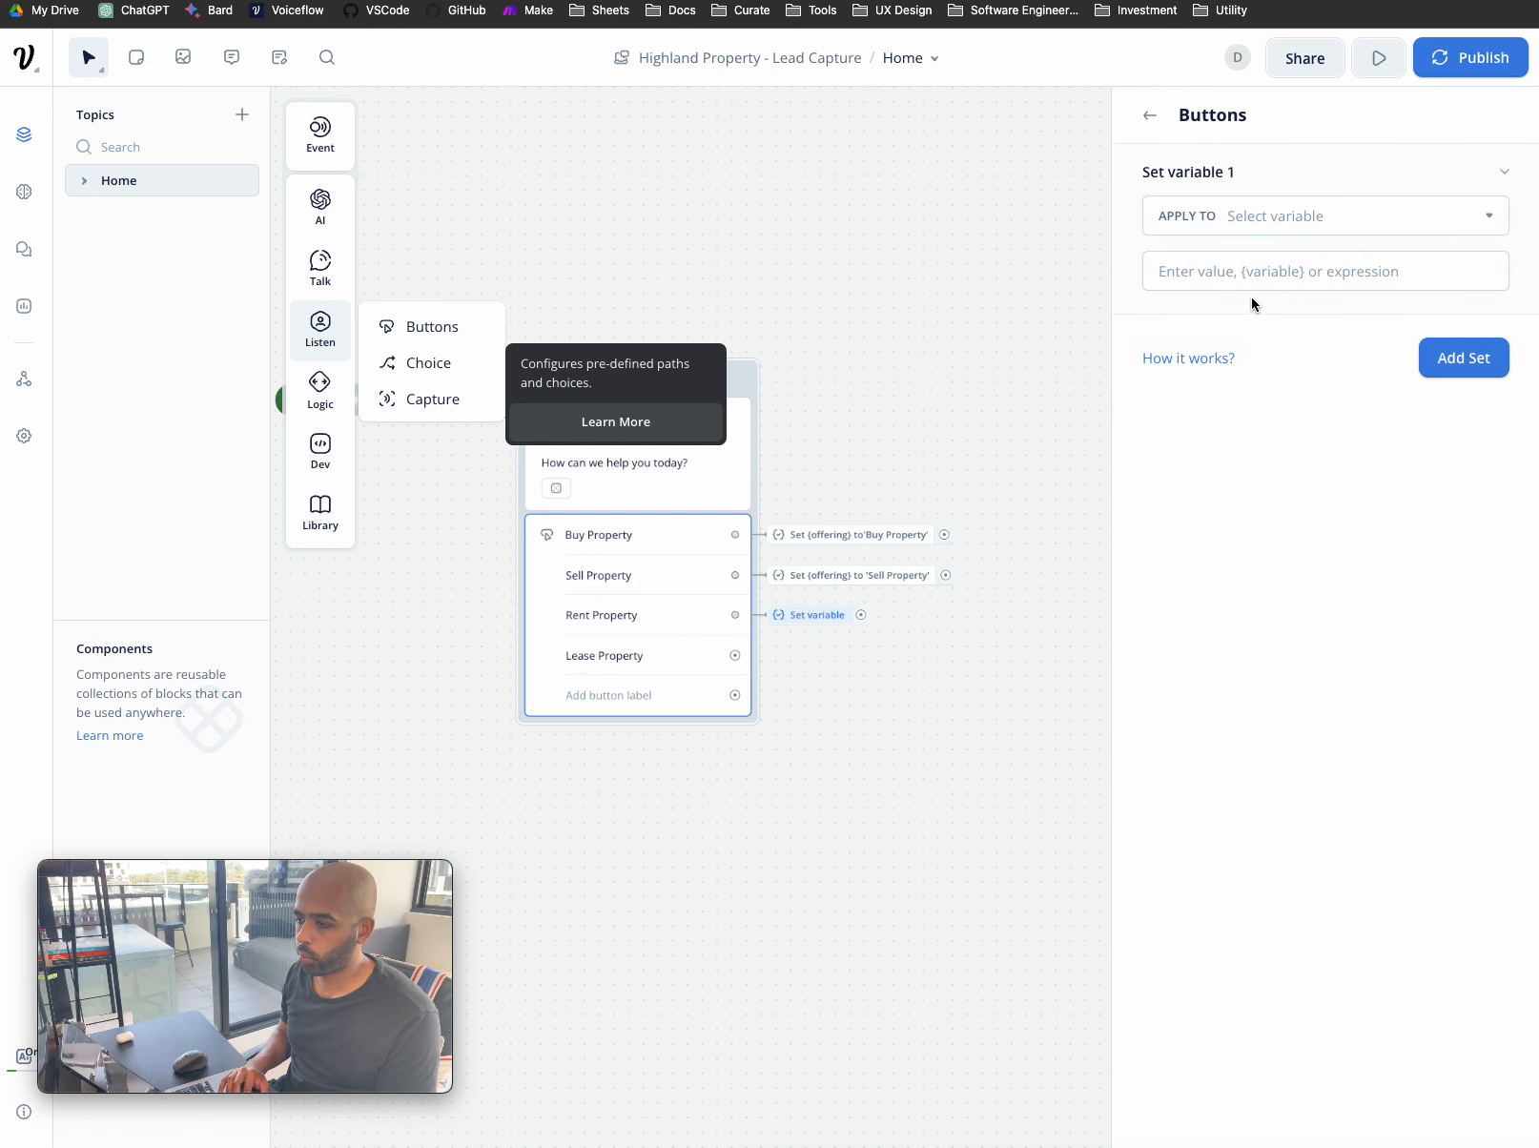
- Set {offering} to 'Rent Property', save it, and return to the Buttons list
left_click(1287, 217)
type("of")
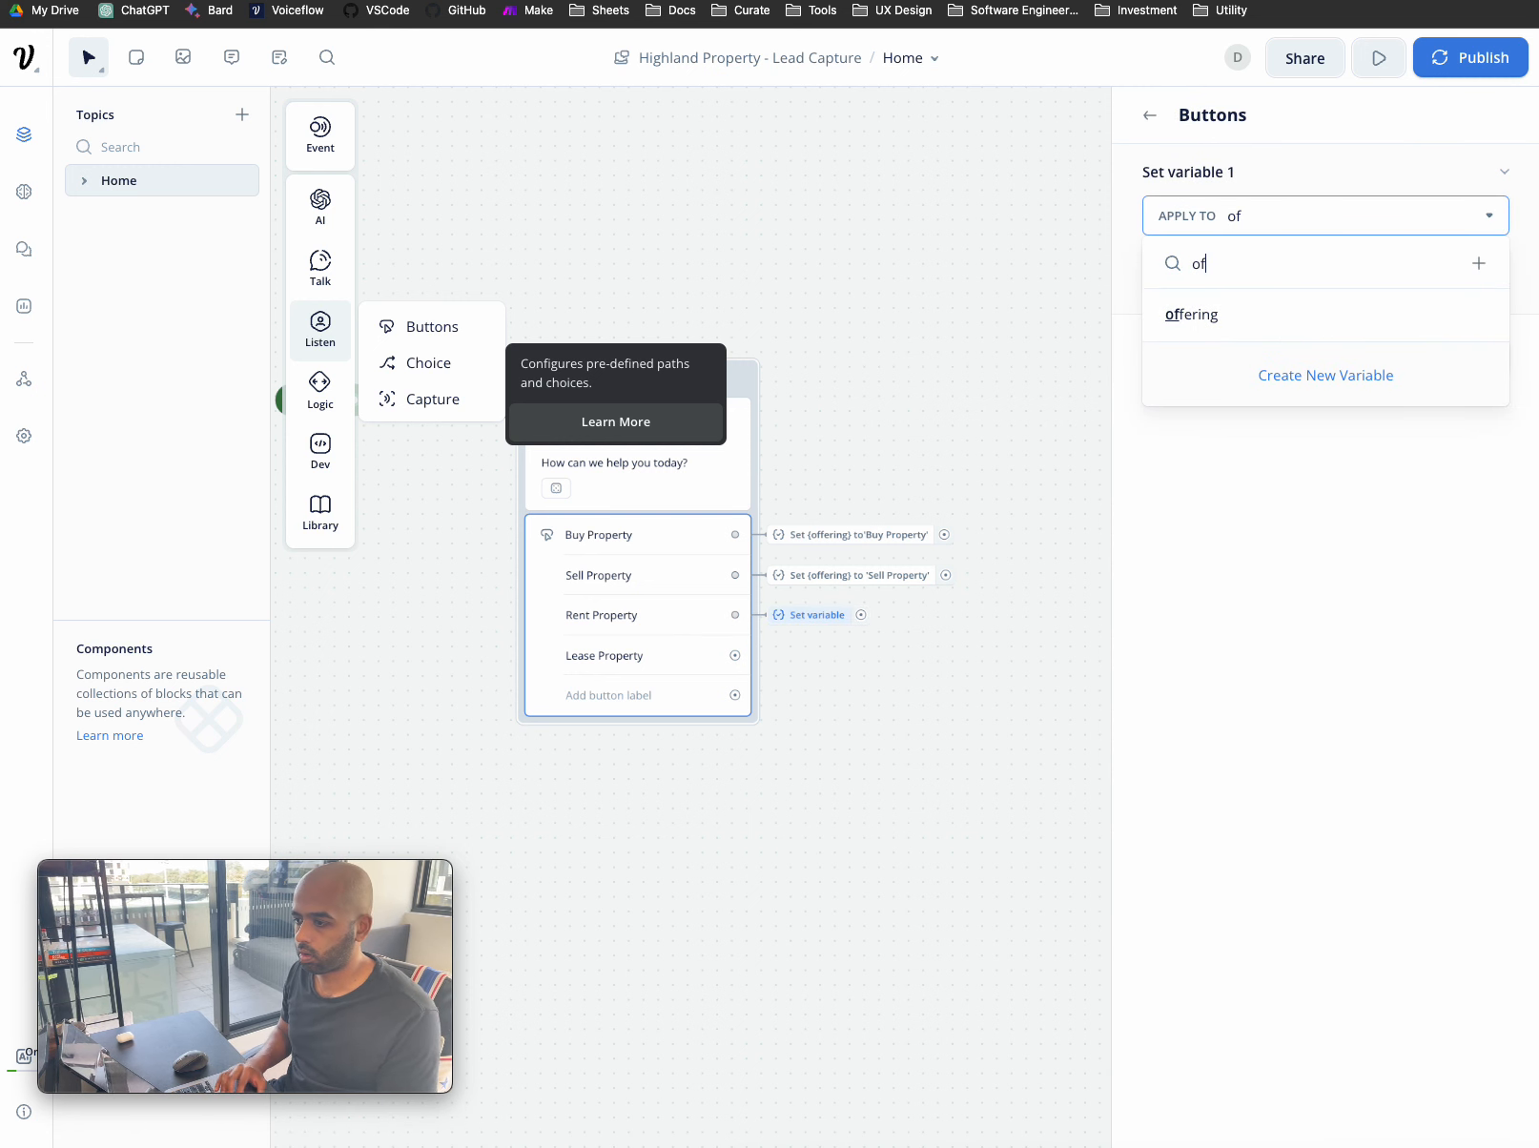
left_click(1267, 309)
left_click(1268, 260)
type("'Rent P")
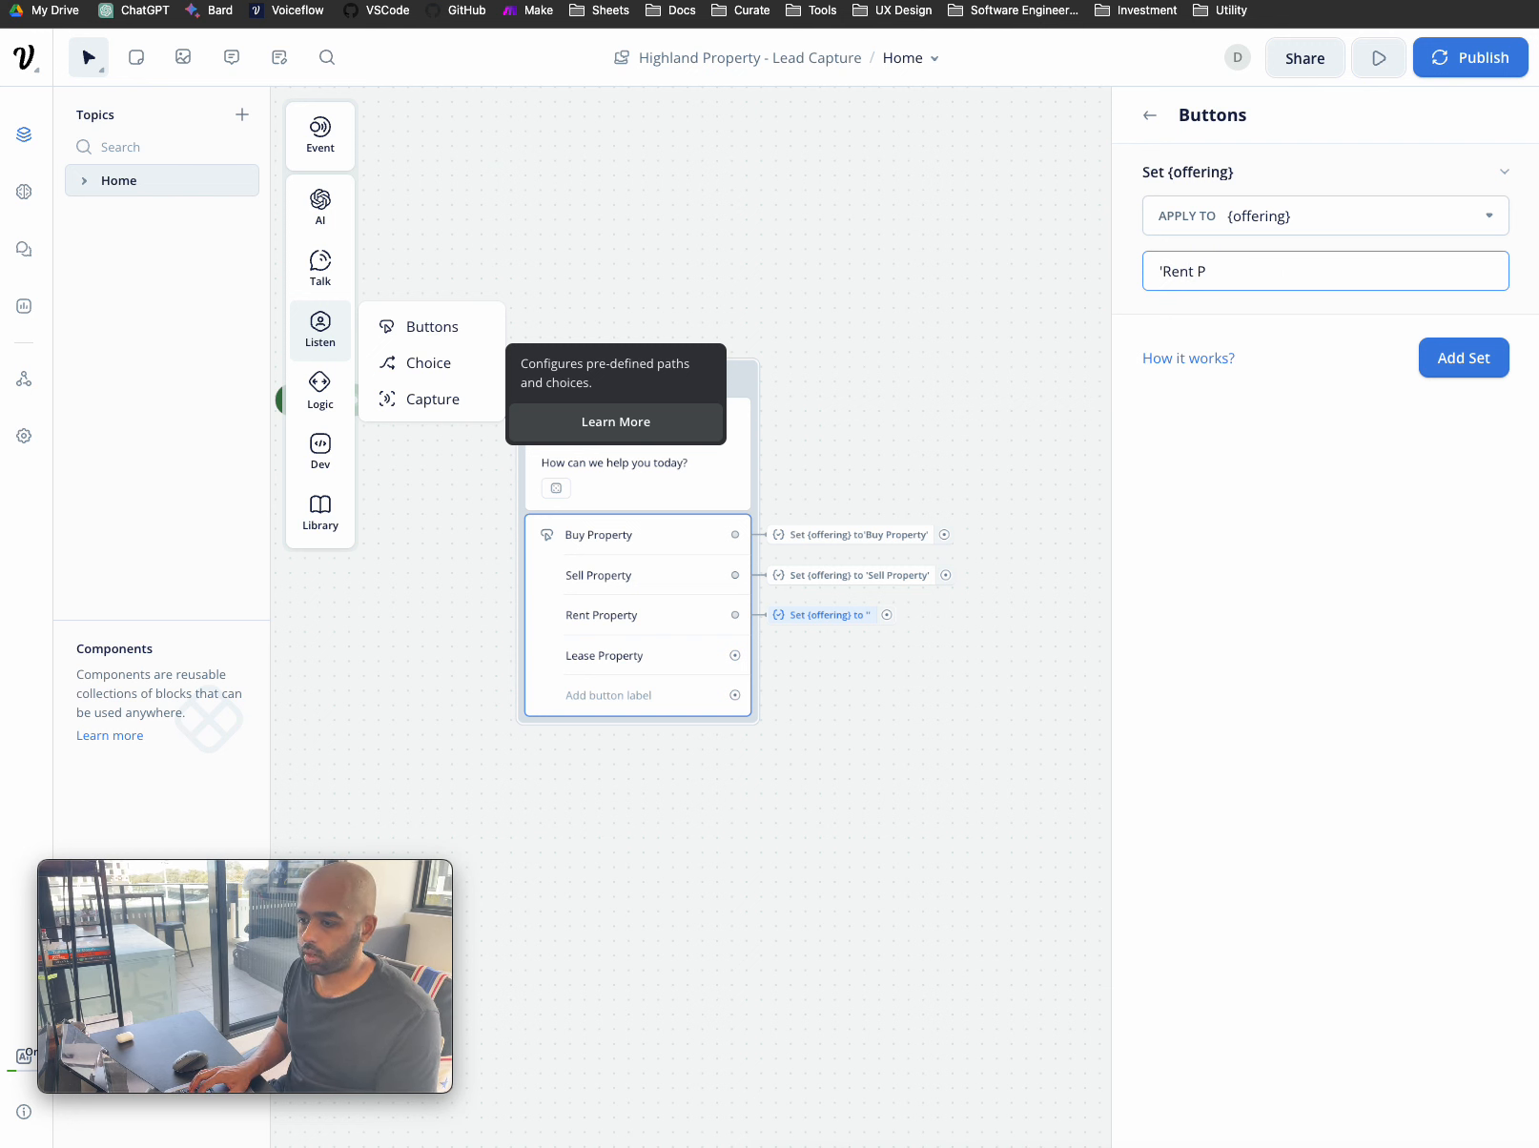
type("roperty'")
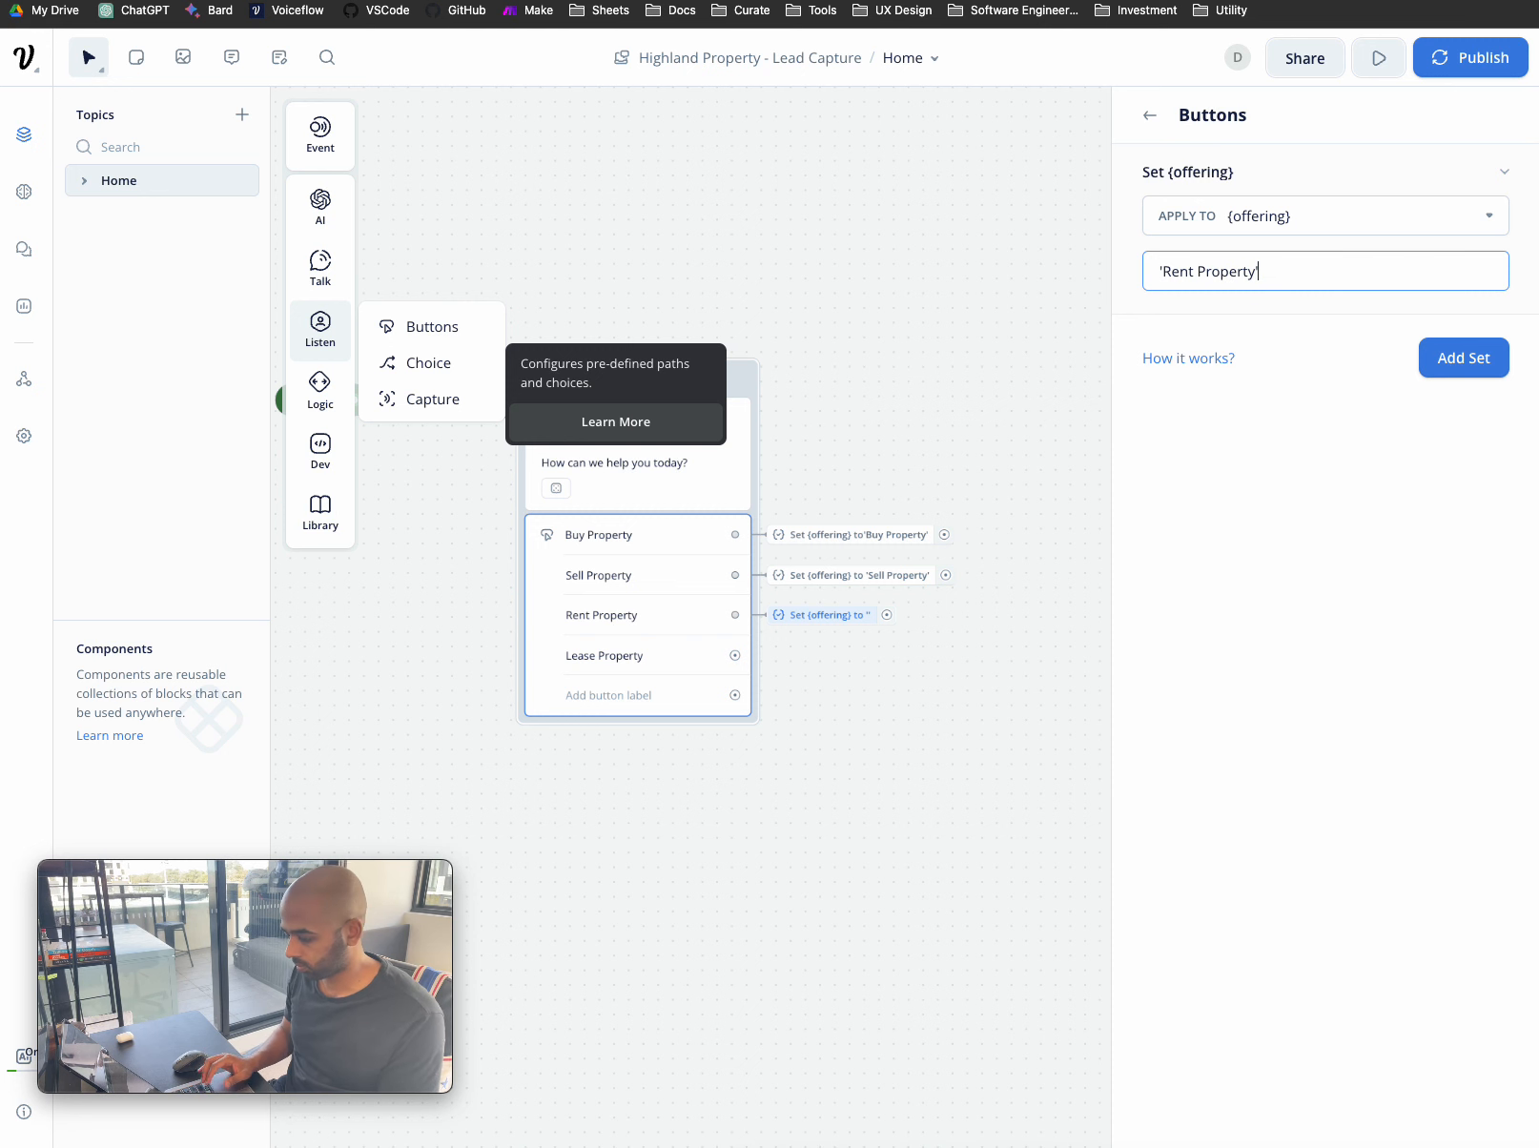
left_click(1464, 359)
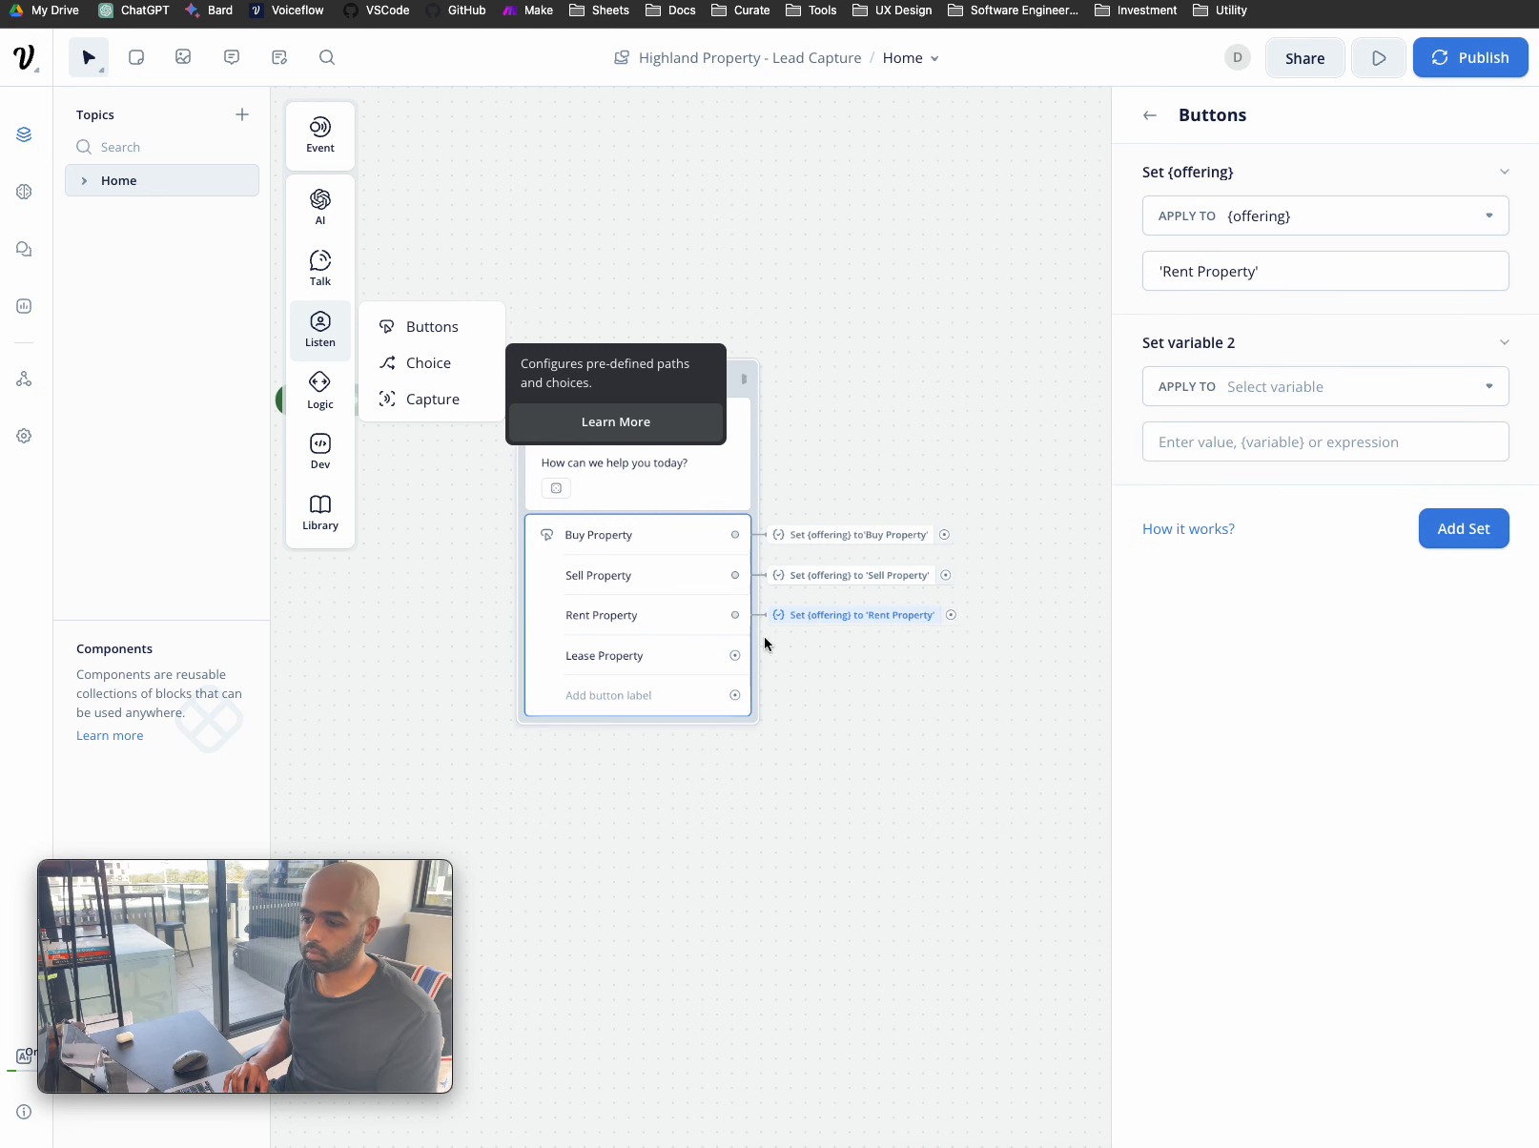
left_click(1150, 115)
scroll(1272, 380, "down", 1)
scroll(1272, 381, "down", 3)
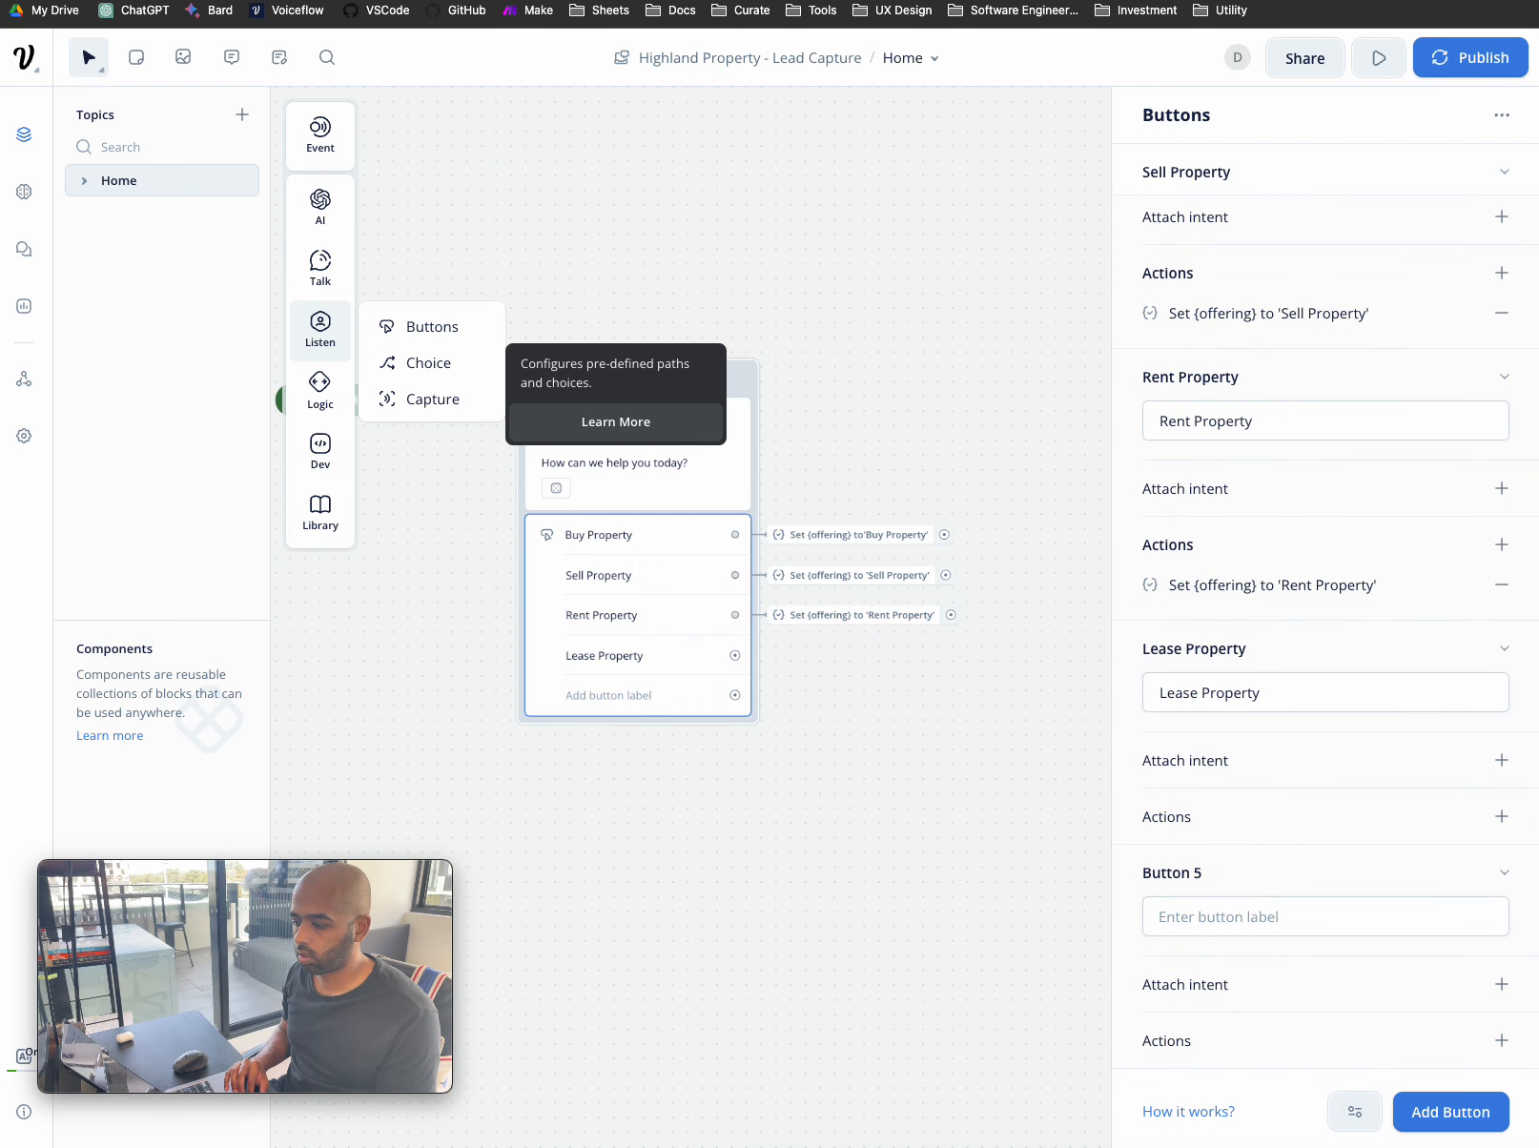
- Add a Set variable action on Lease Property that targets {offering}
left_click(1502, 816)
left_click(1459, 606)
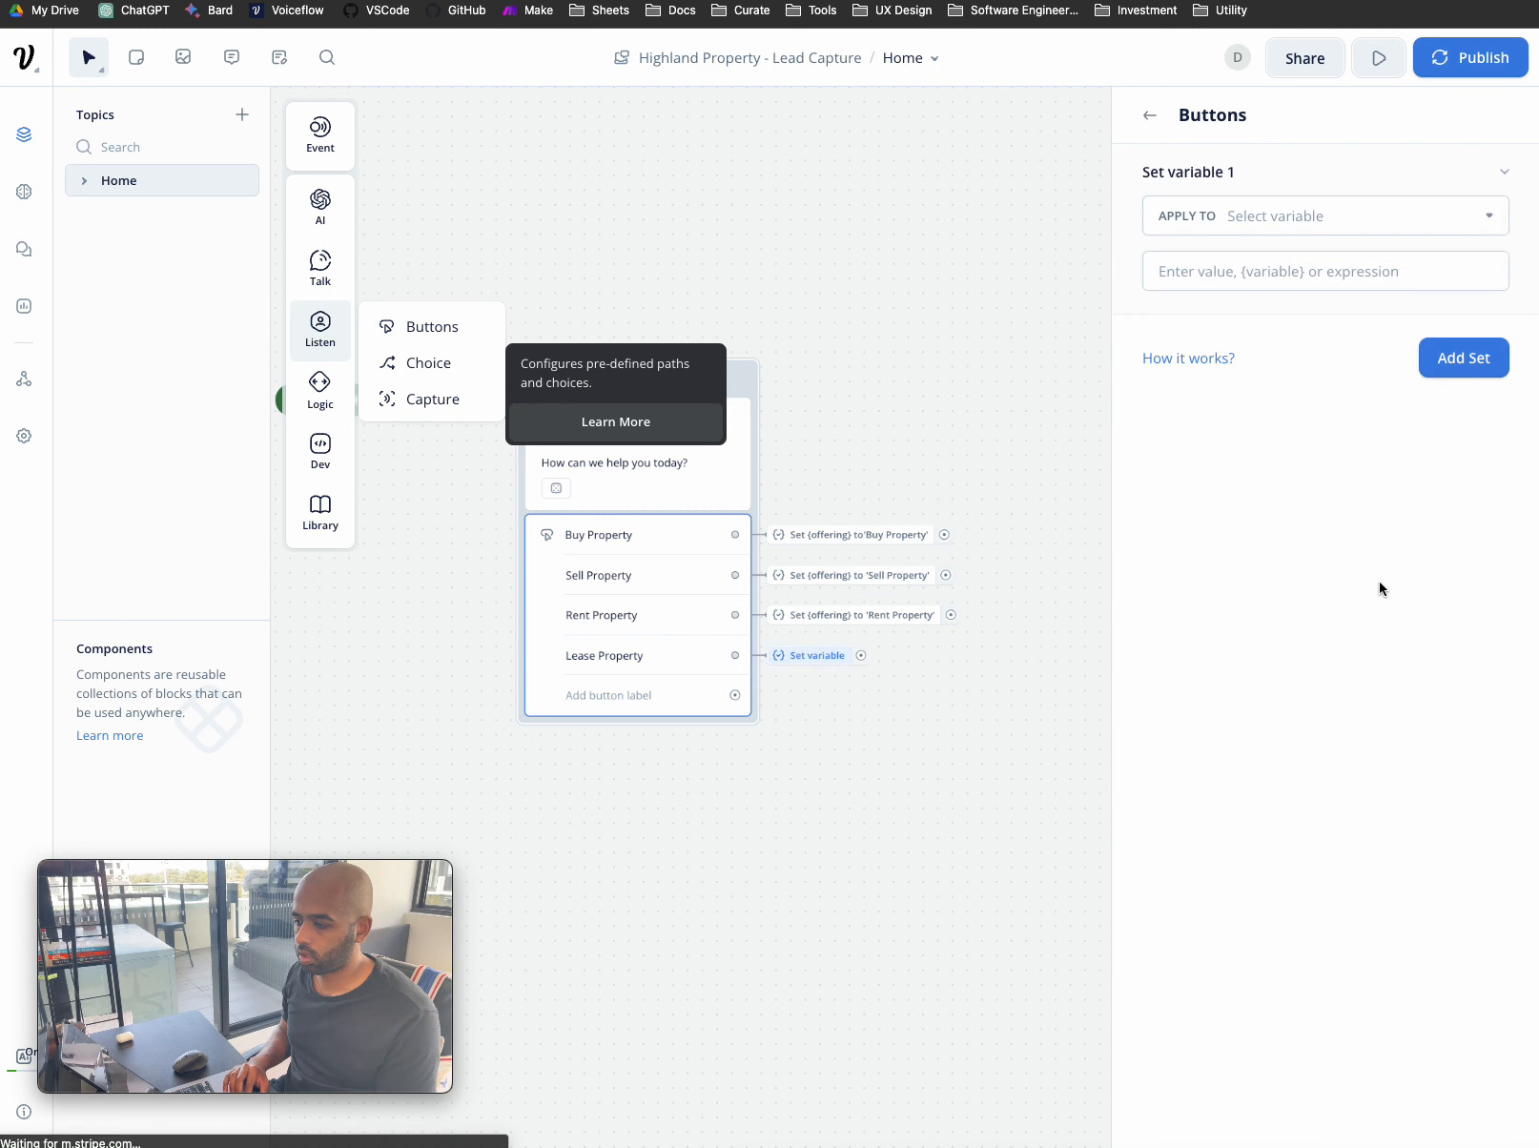
left_click(1299, 220)
type("off")
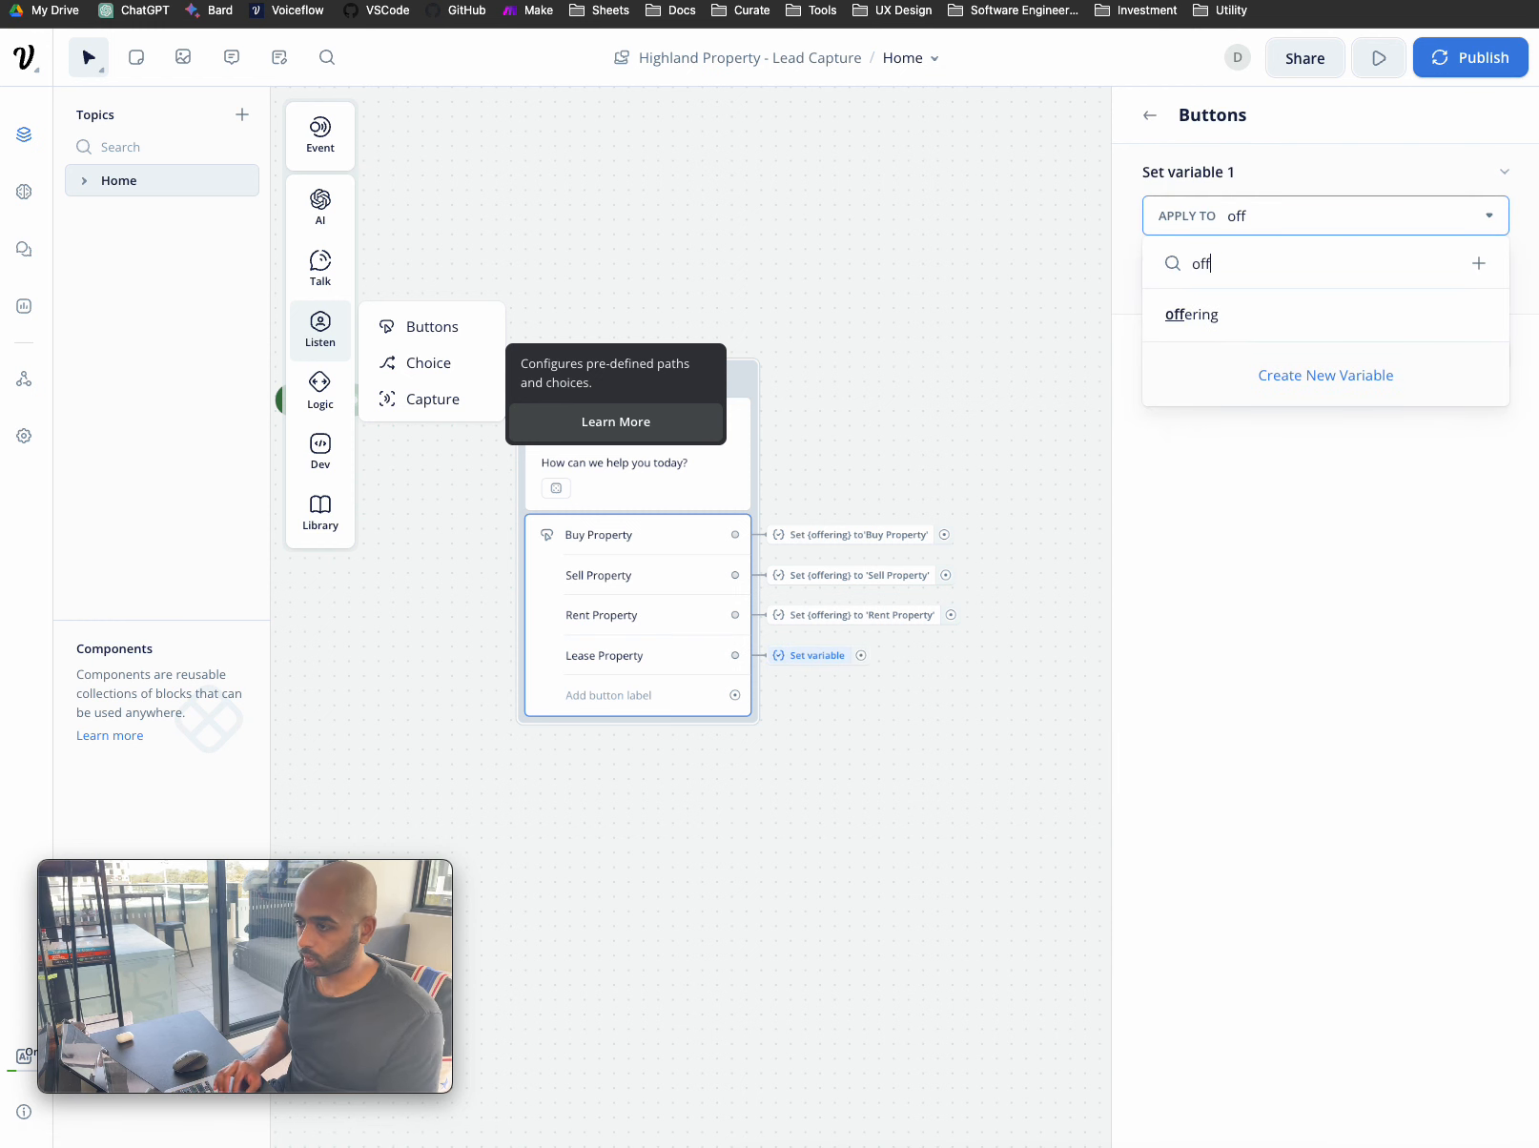
left_click(1230, 314)
- Enter Lease Property as the value for {offering}
left_click(1297, 272)
type("Lease")
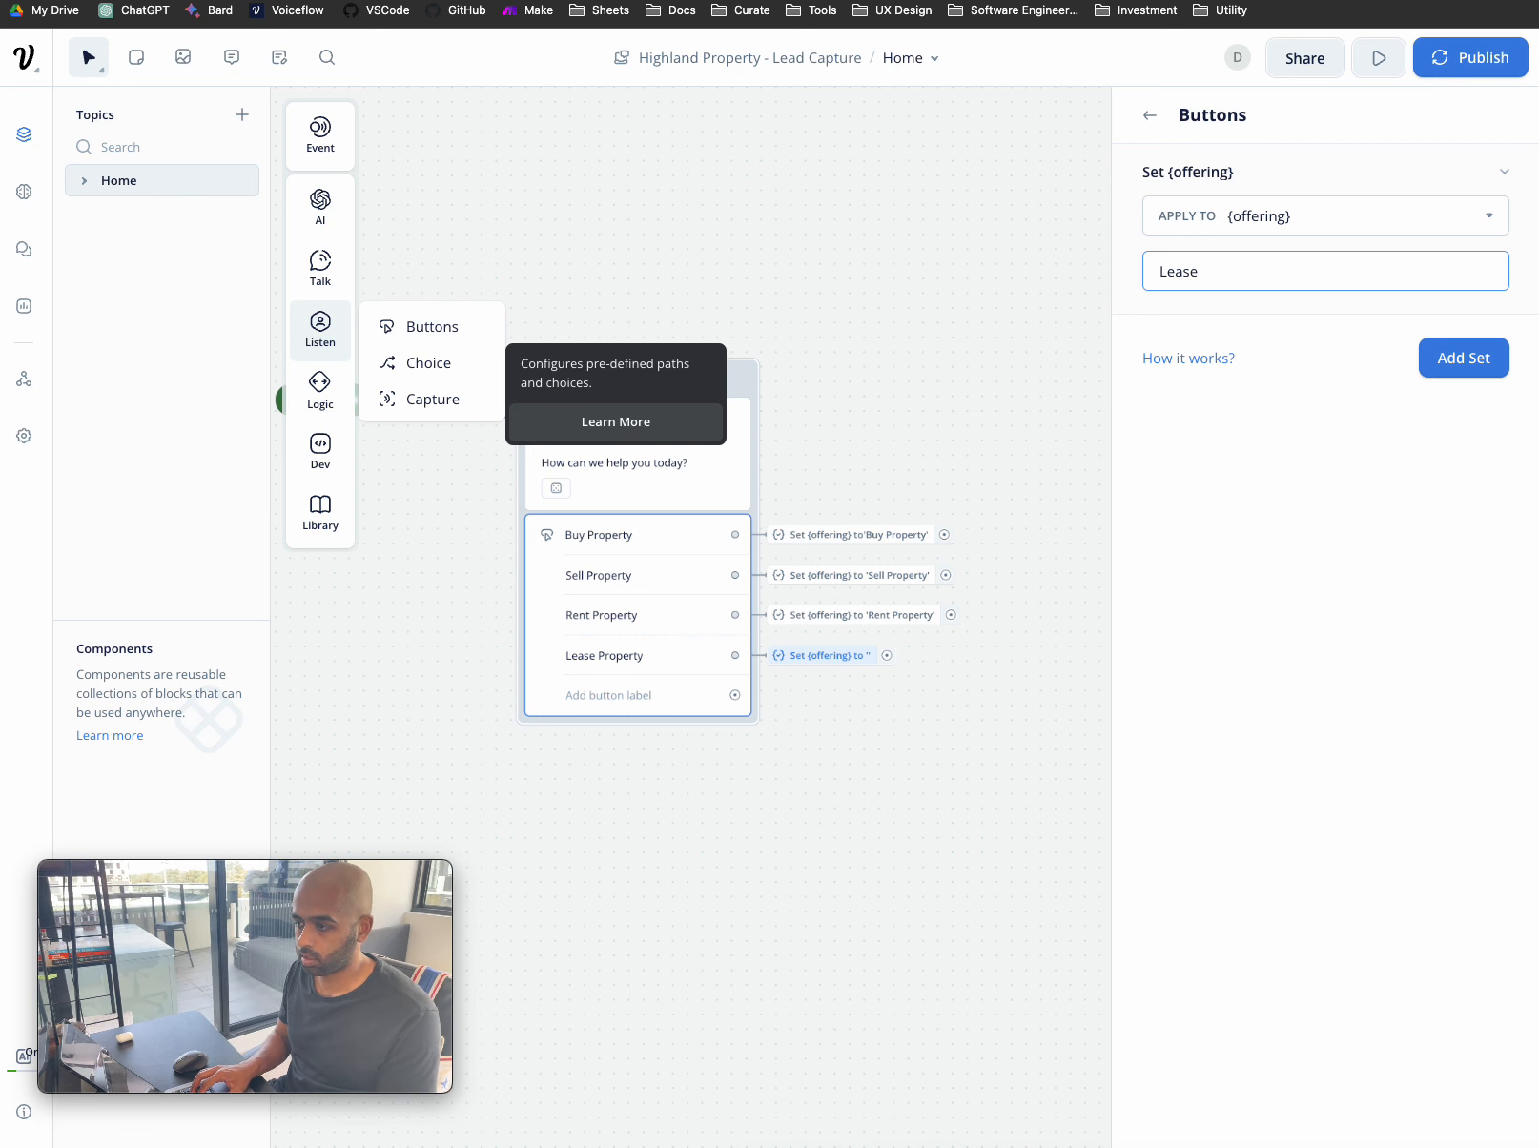
key("BackSpace")
key("BackSpace")
key("BackSpace")
key("BackSpace")
type("'lease")
key("BackSpace")
key("BackSpace")
key("BackSpace")
key("BackSpace")
key("BackSpace")
key("BackSpace")
type("Lea")
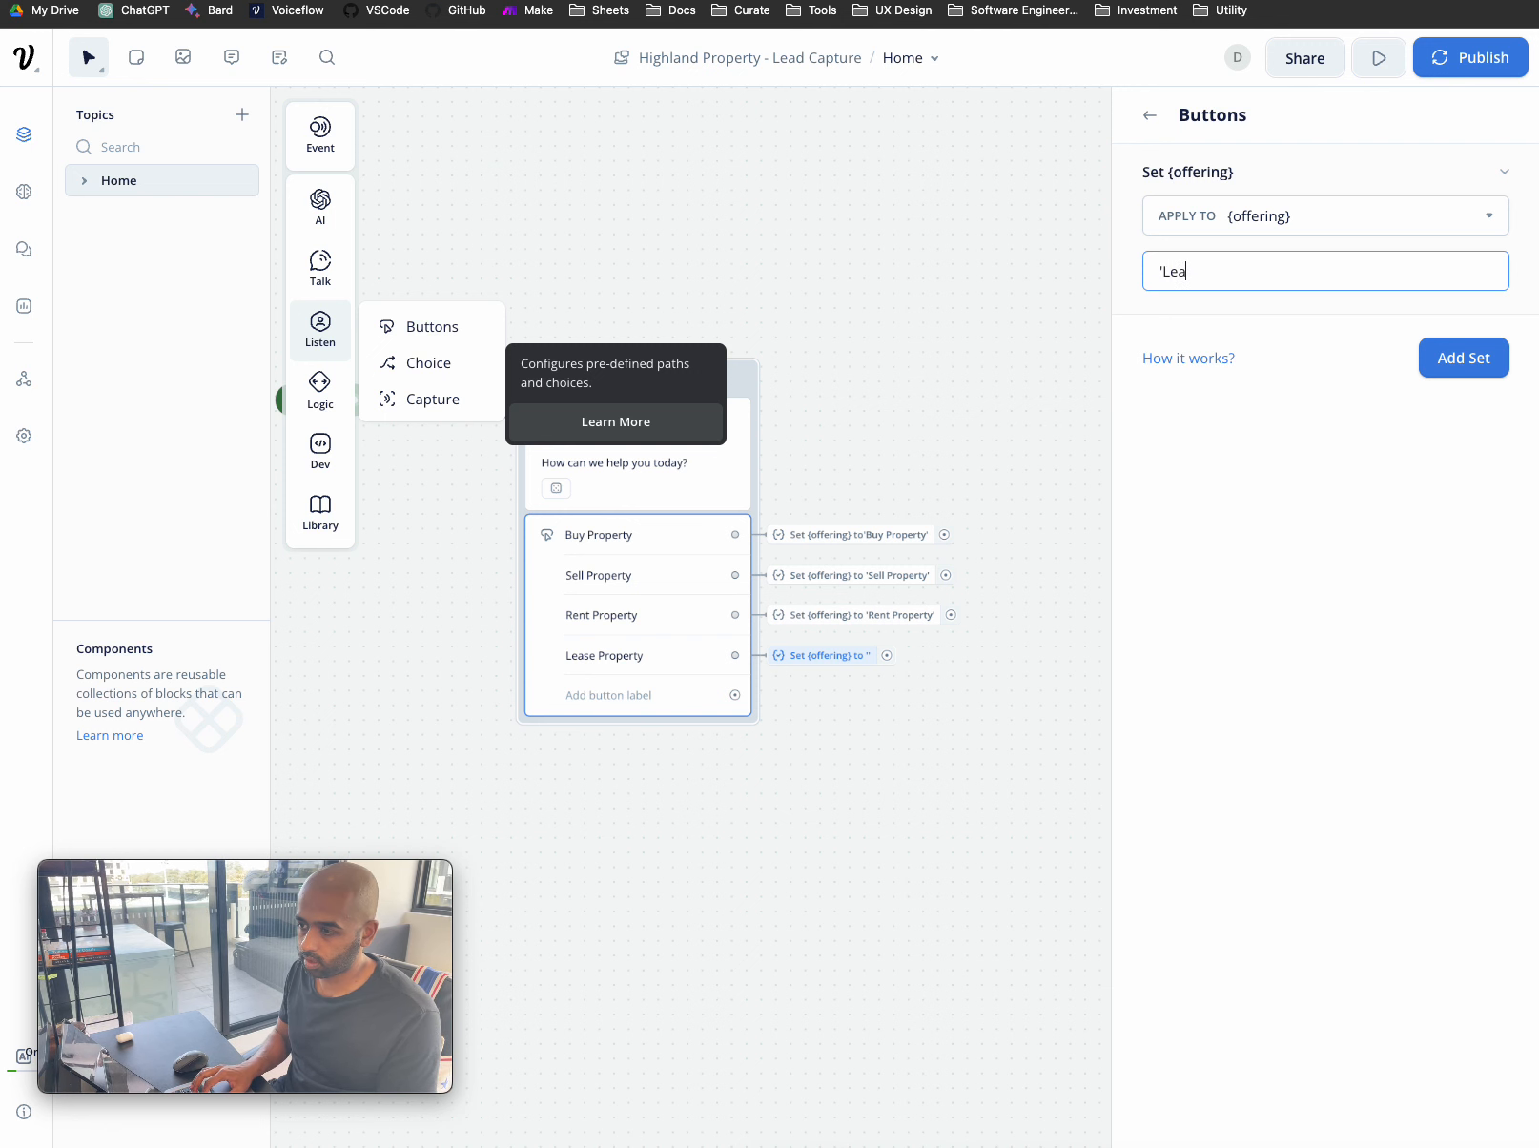
type("se Proper")
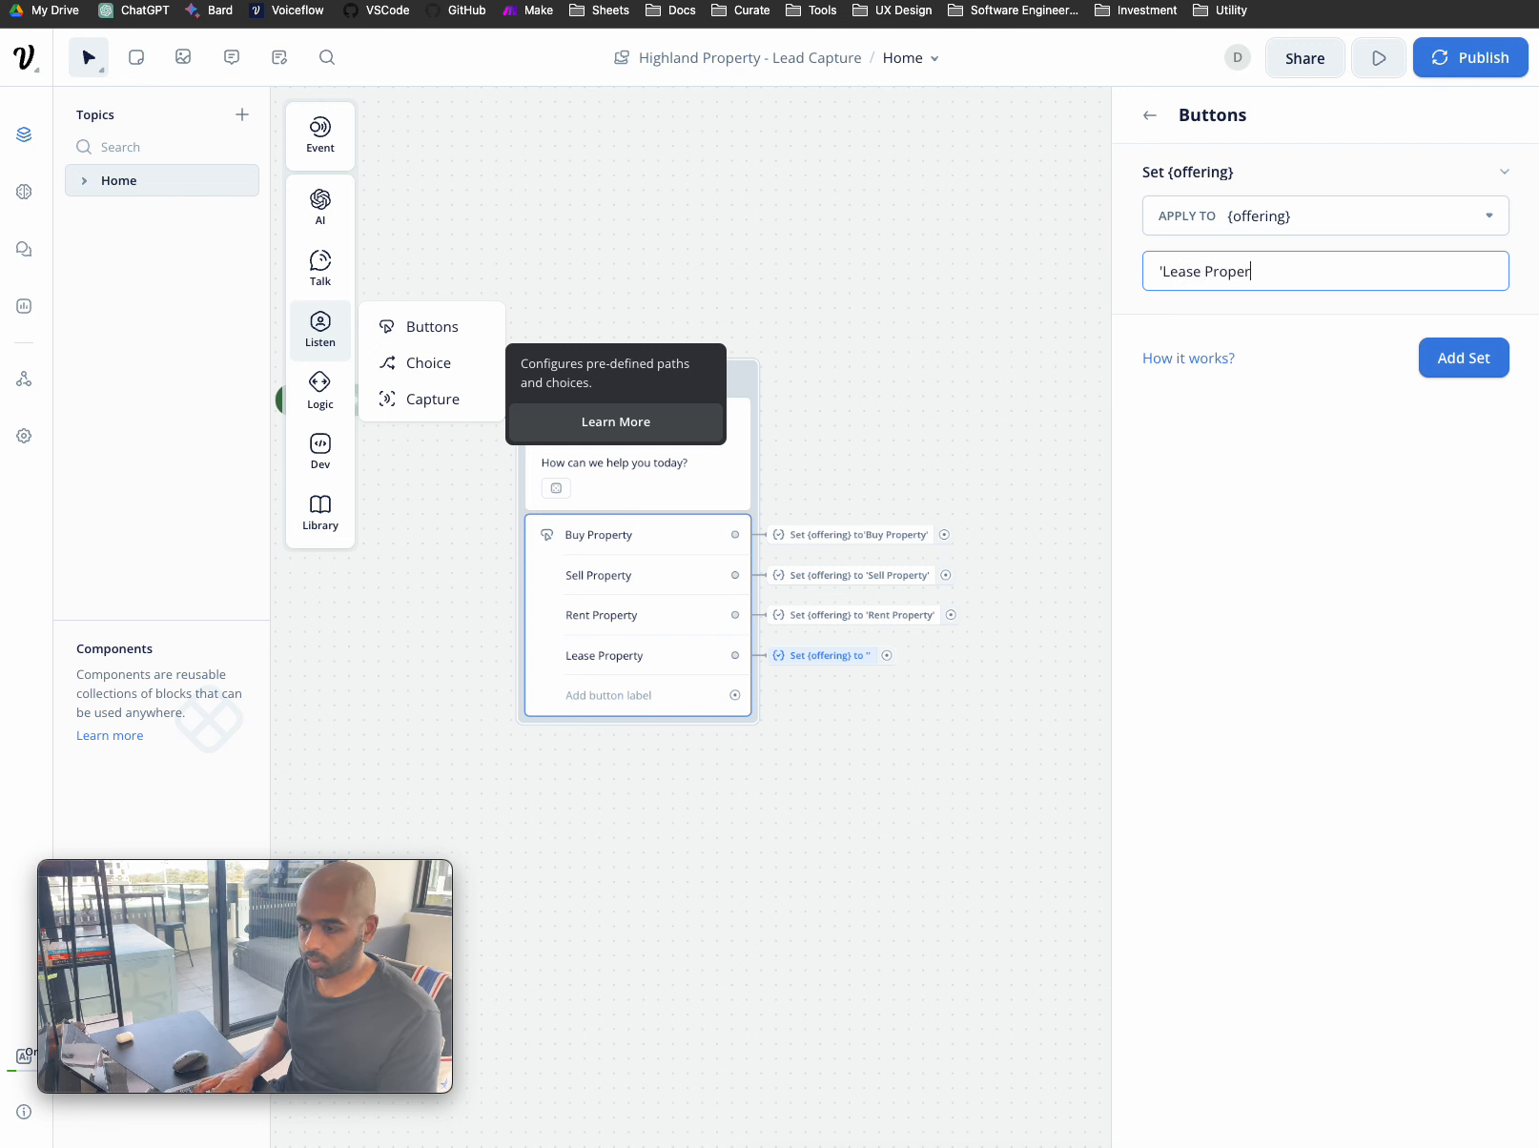
key("BackSpace")
key("BackSpace")
- Wrap the value in quotes as 'Lease Property', save it, and close the button panel
left_click(1432, 359)
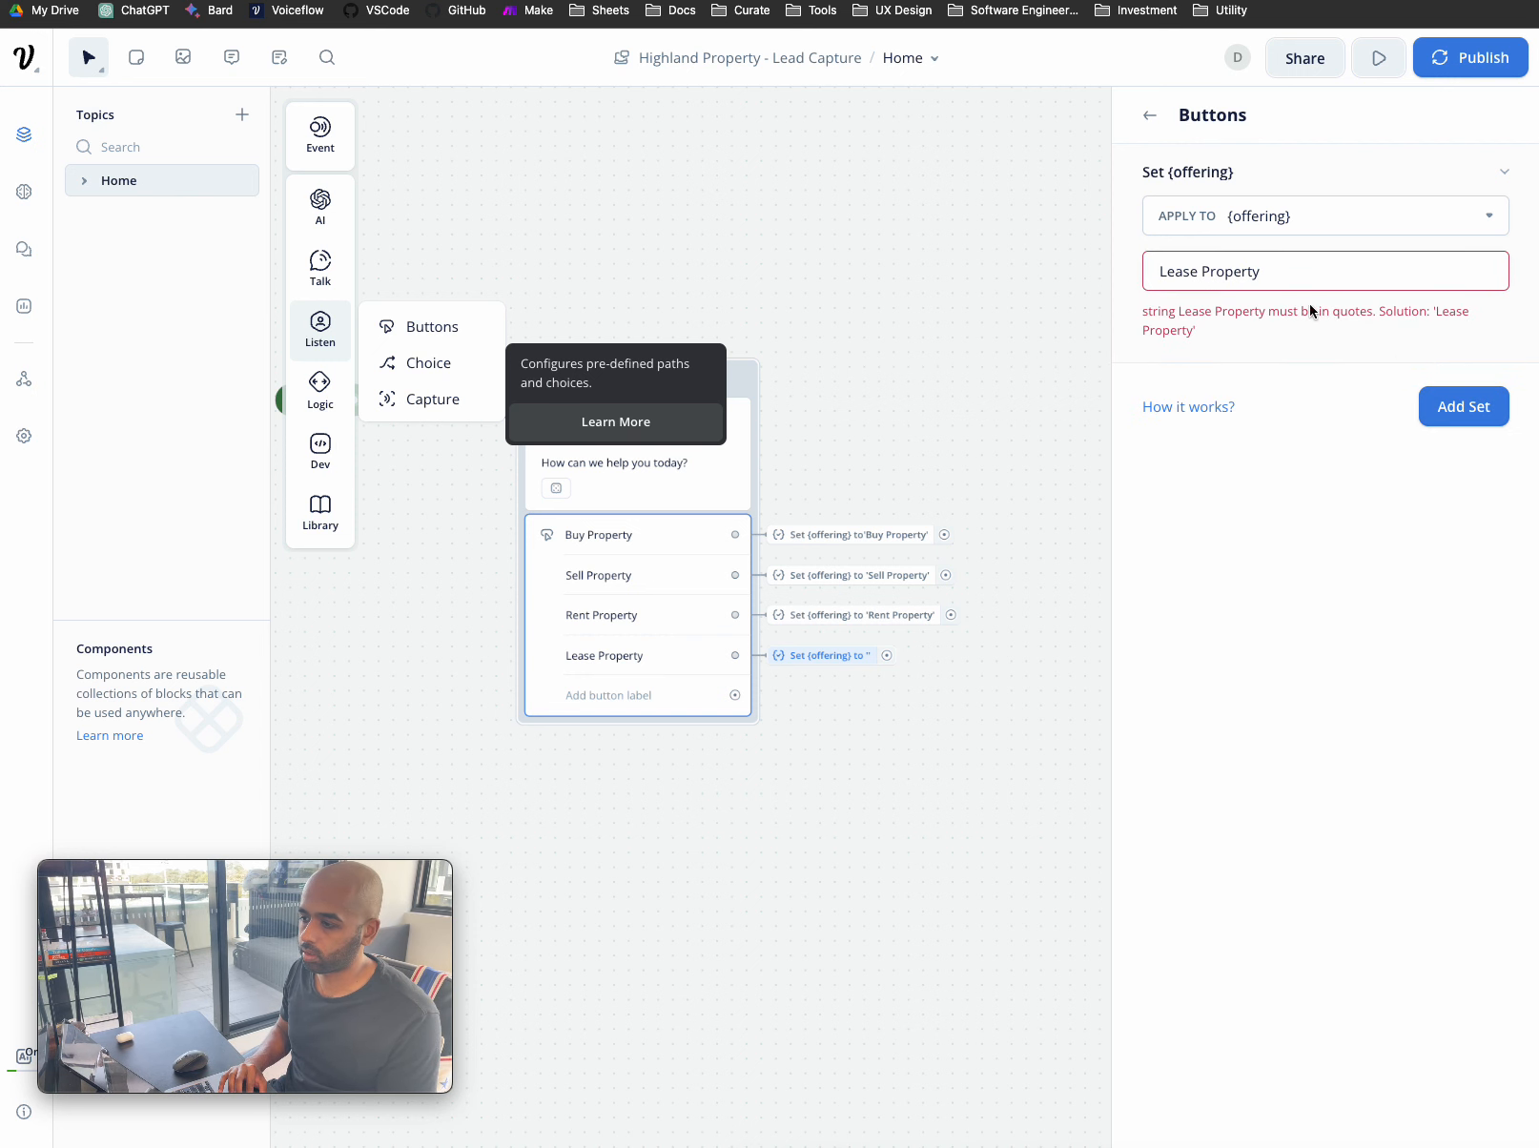
left_click(1195, 277)
key("Left")
key("Left")
type("'")
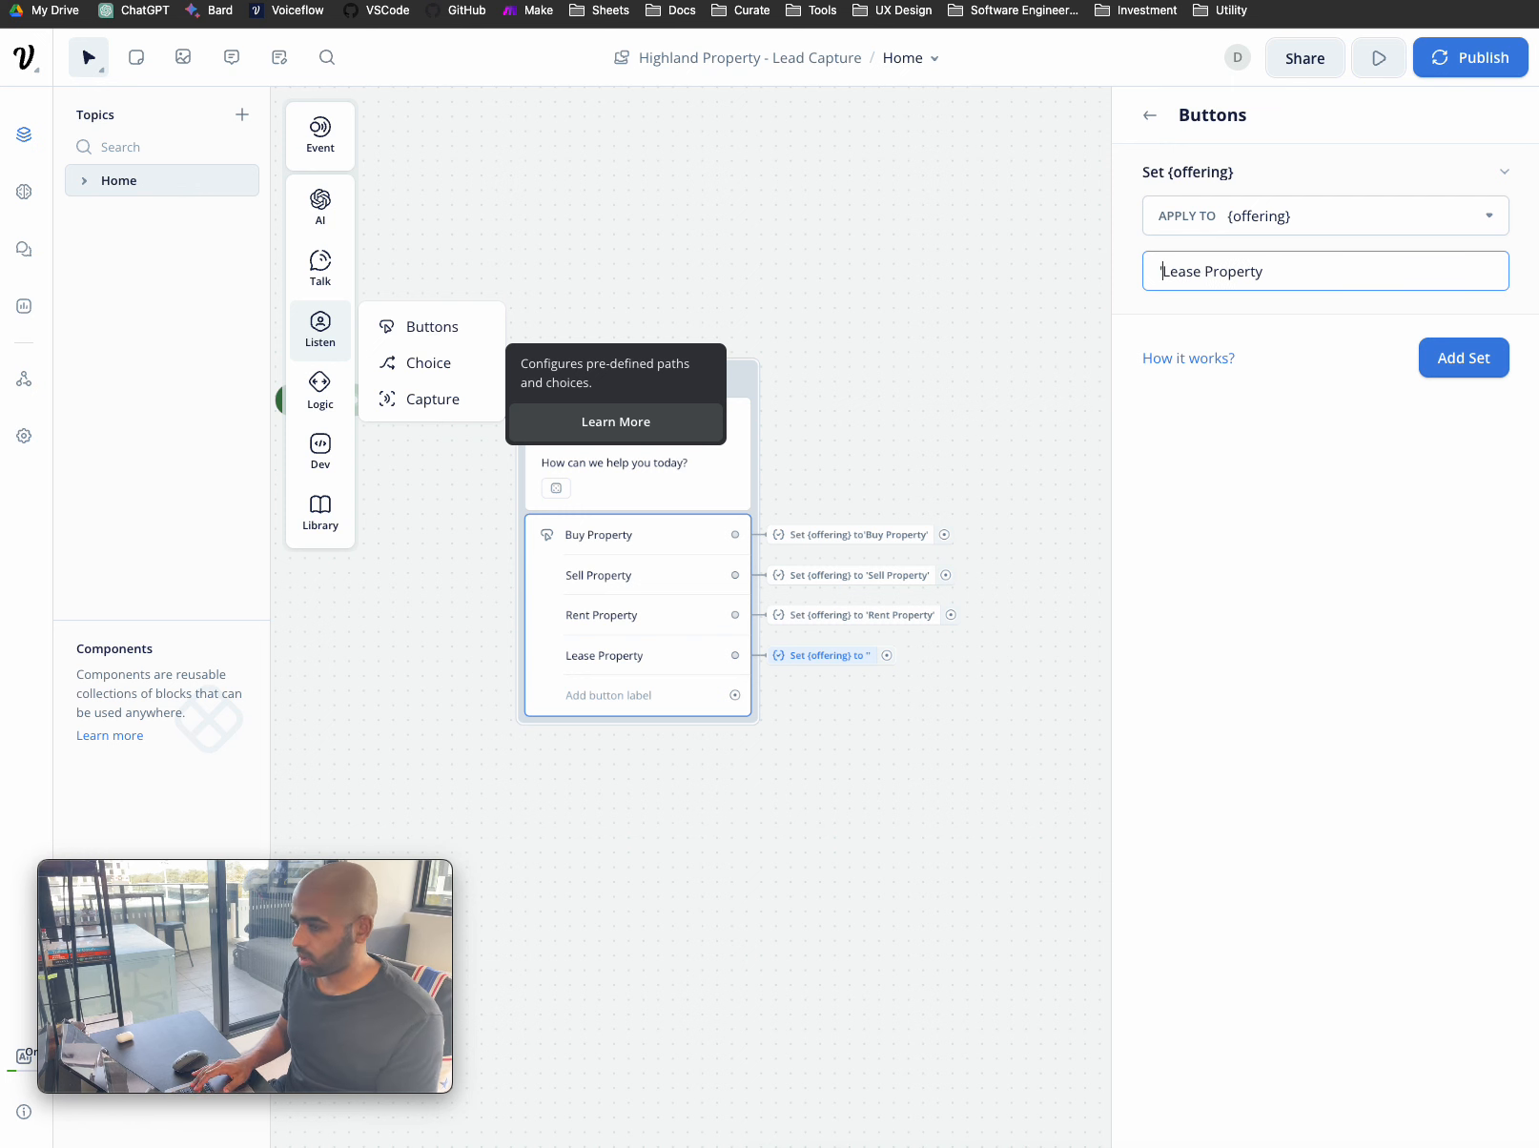
left_click(1299, 271)
type("'")
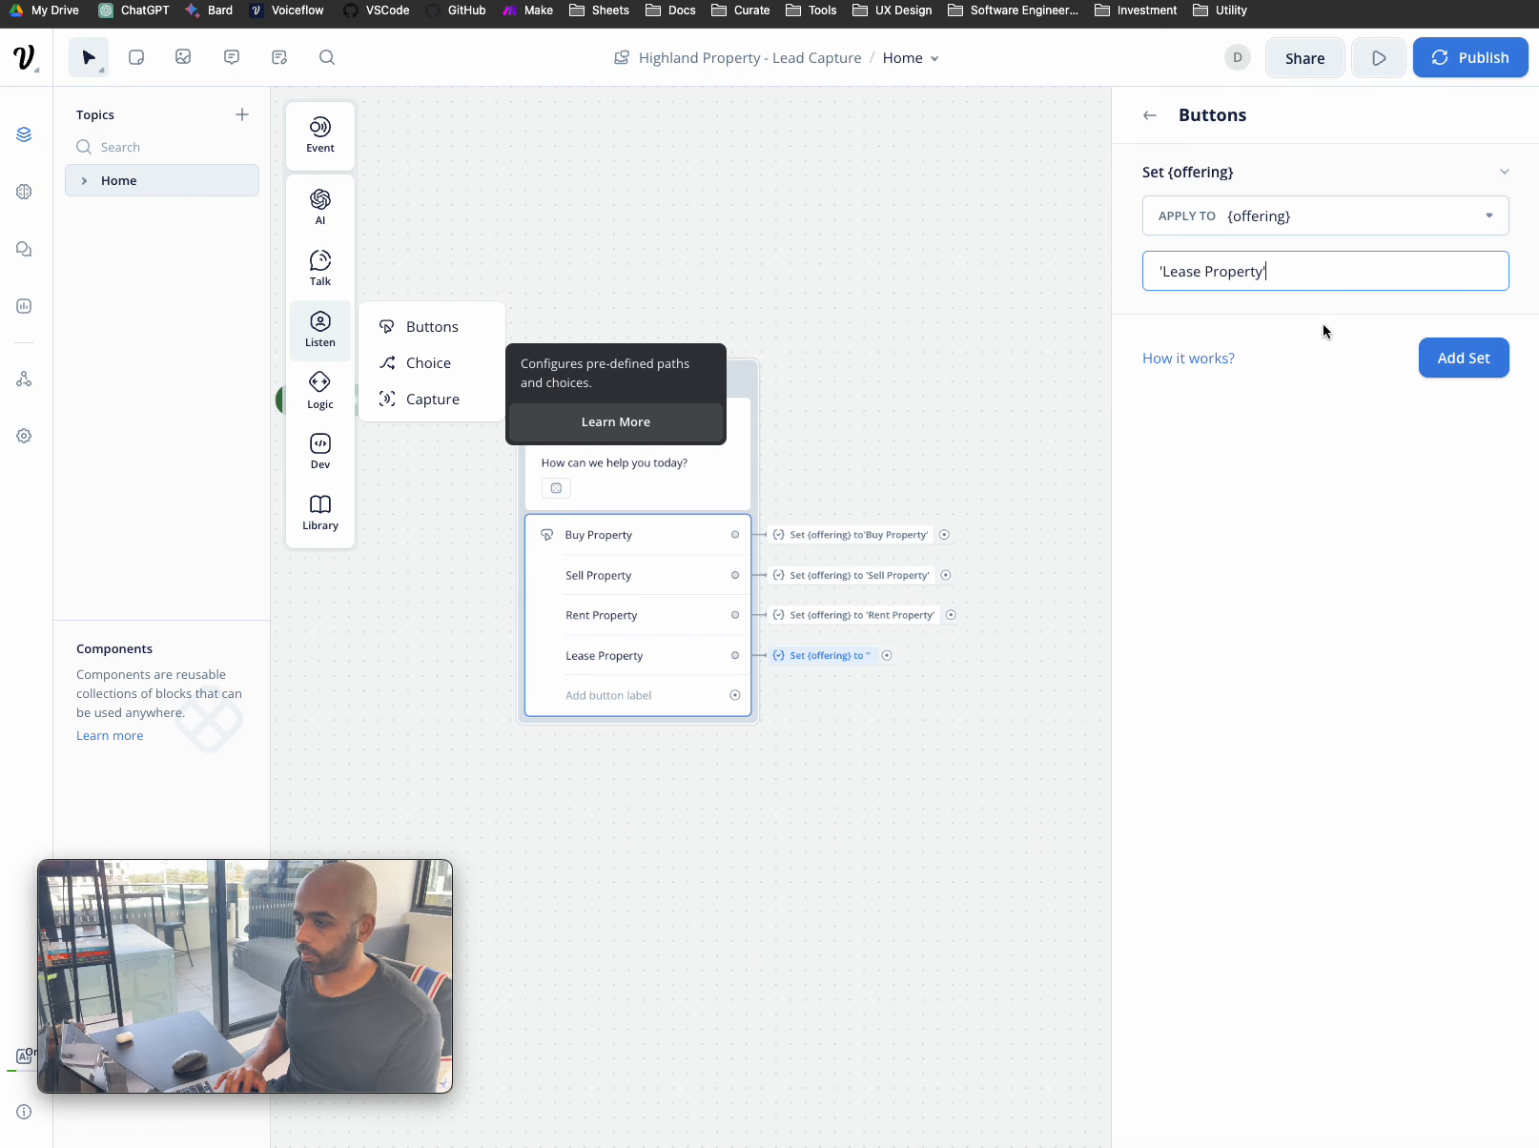
left_click(1461, 356)
left_click(1007, 713)
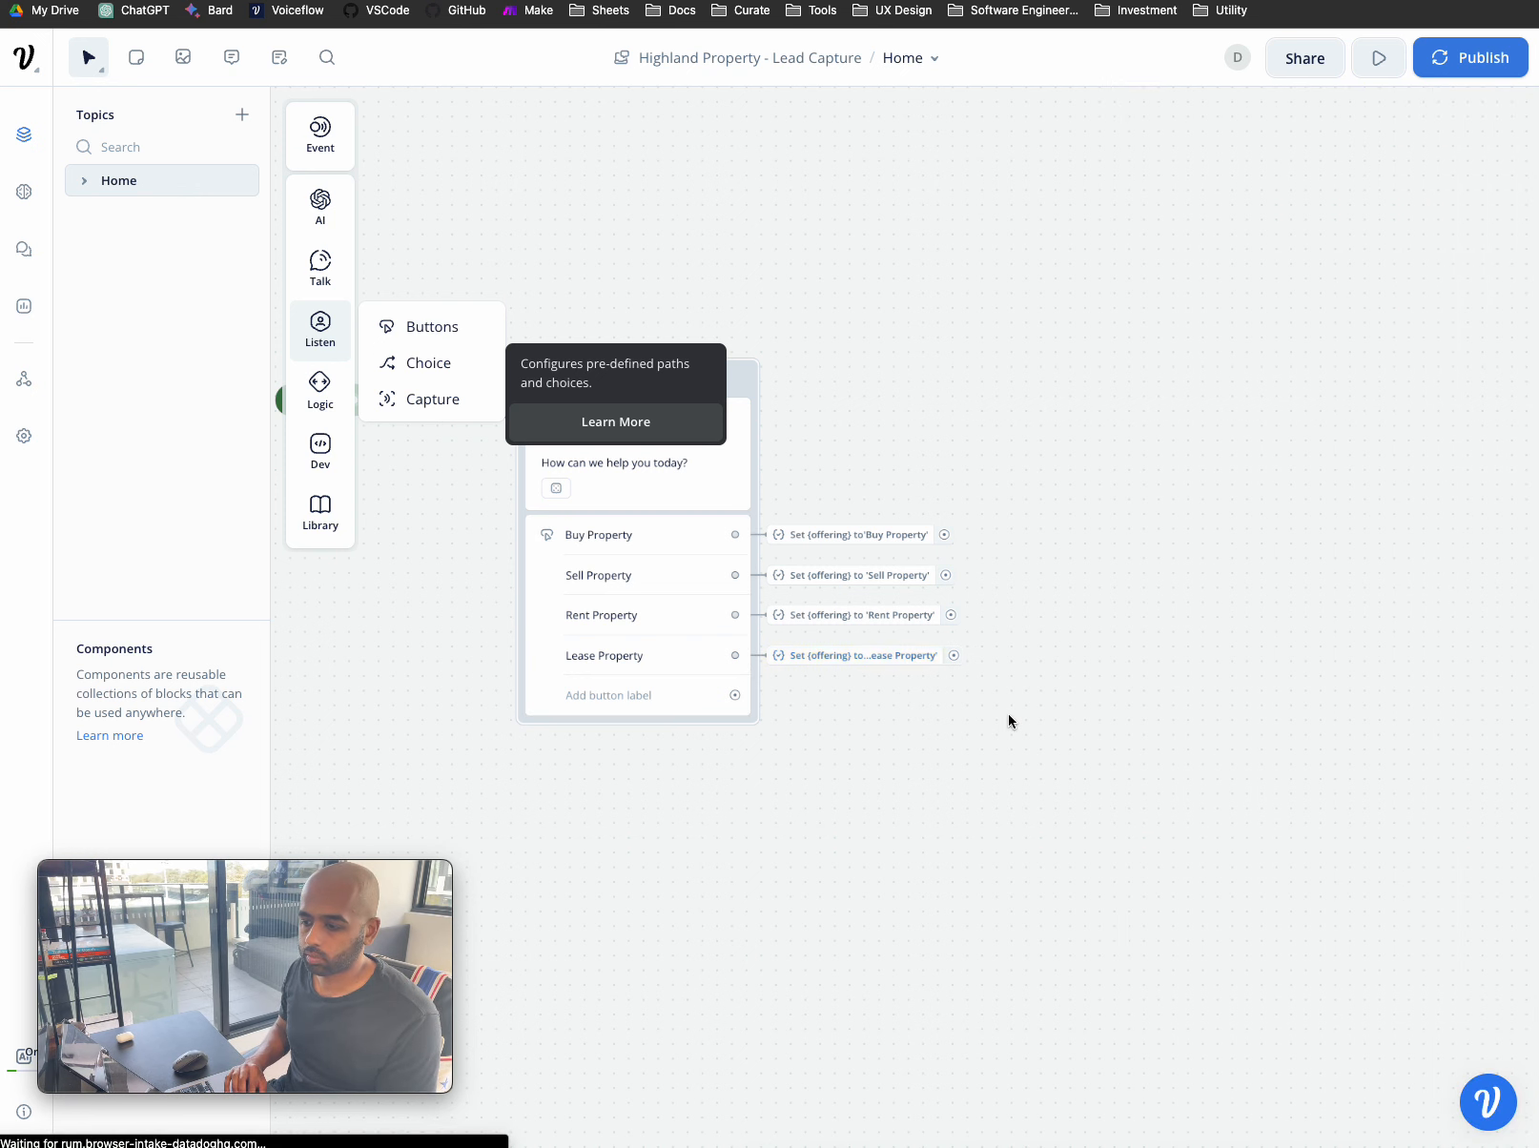
- Drop a Talk > Text step onto the canvas to create New Block 2
scroll(883, 761, "up", 5)
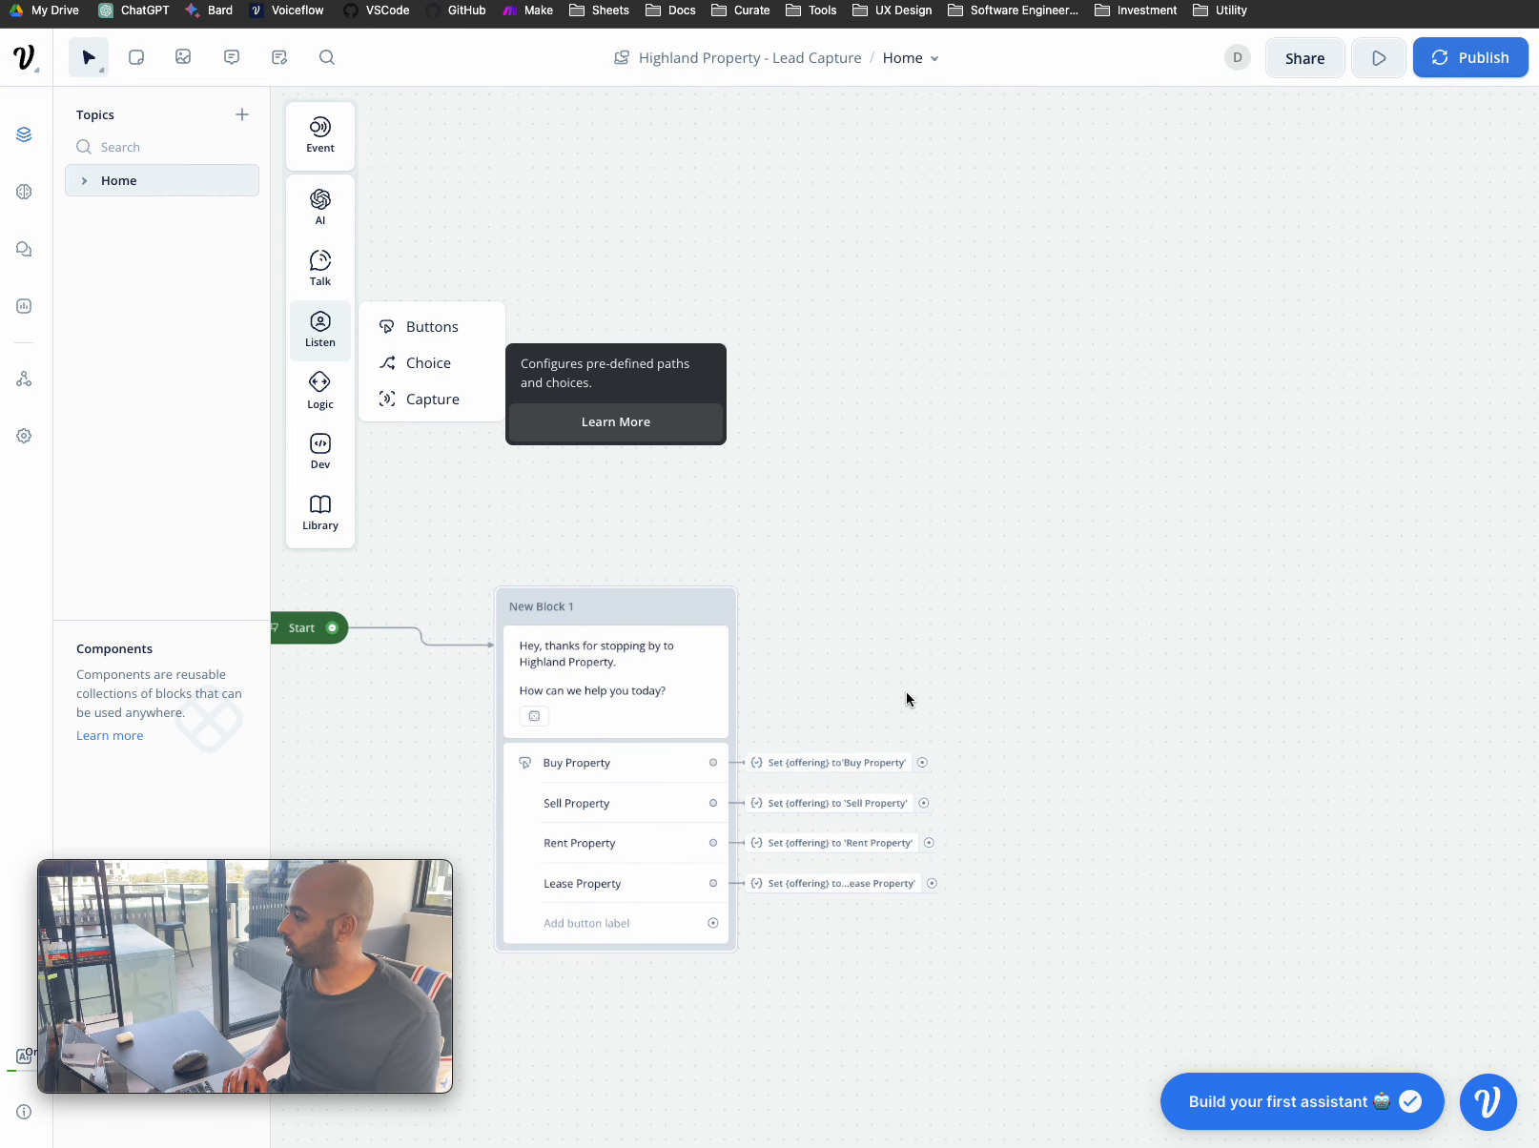
scroll(905, 691, "left", 2)
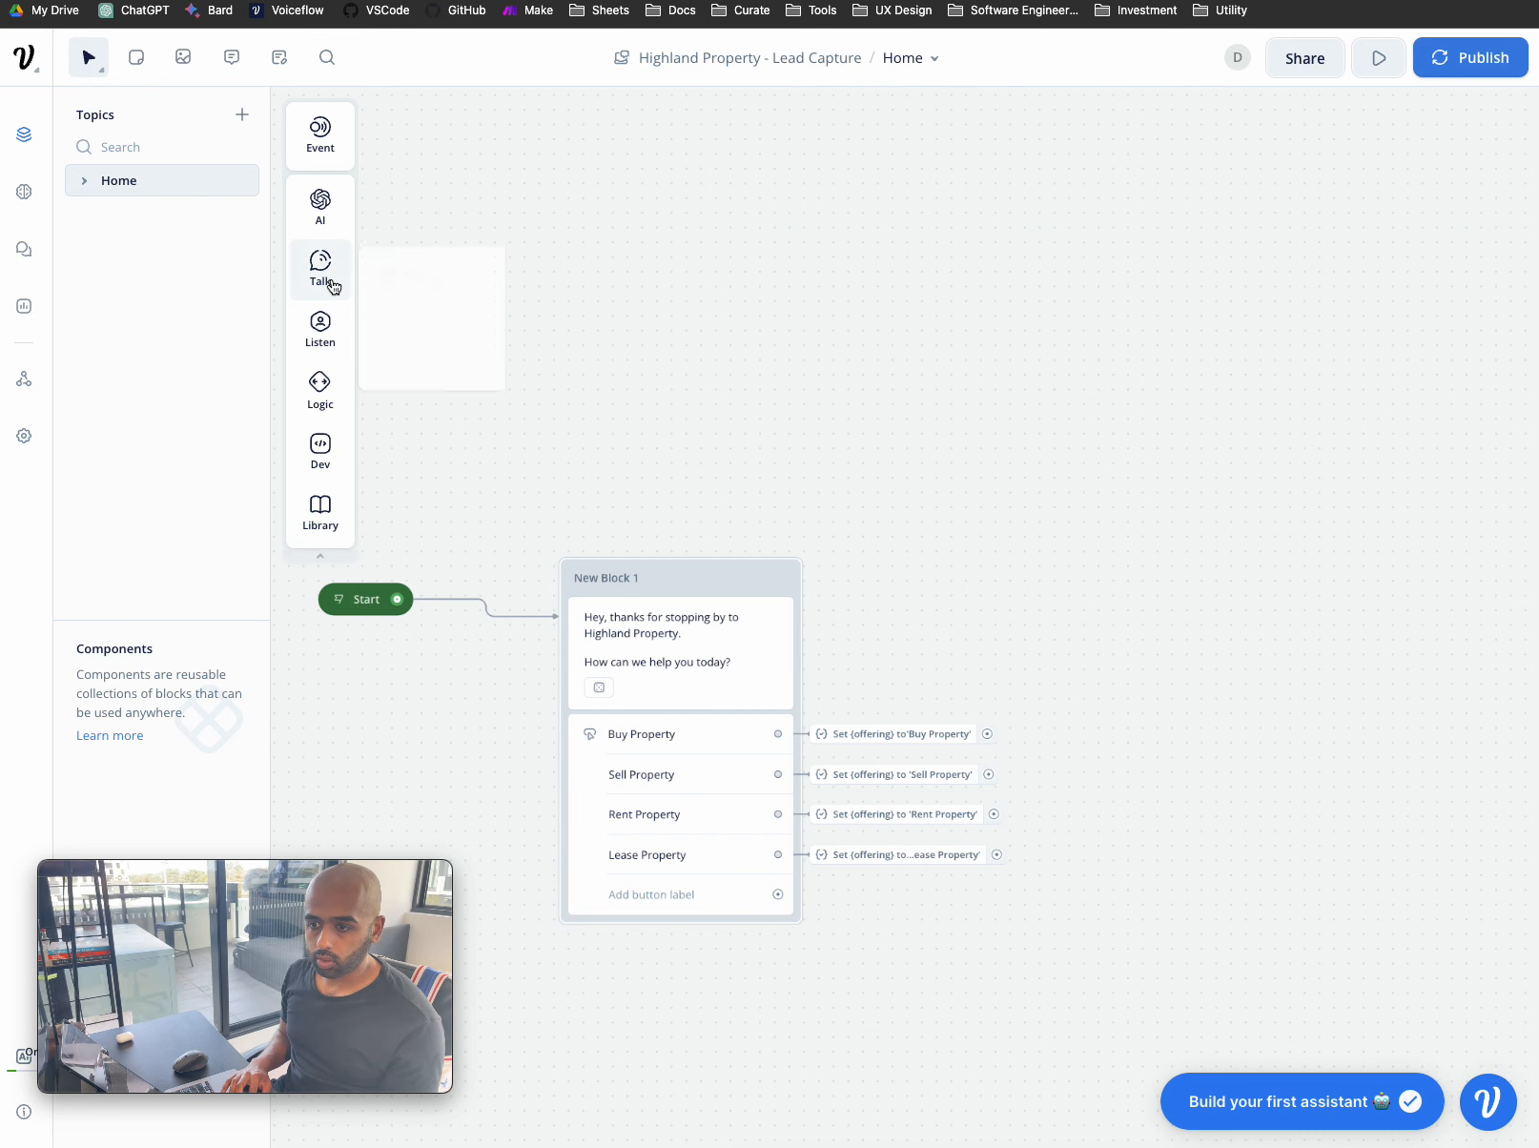
mouse_move(321, 267)
left_click_drag(400, 266, 1133, 578)
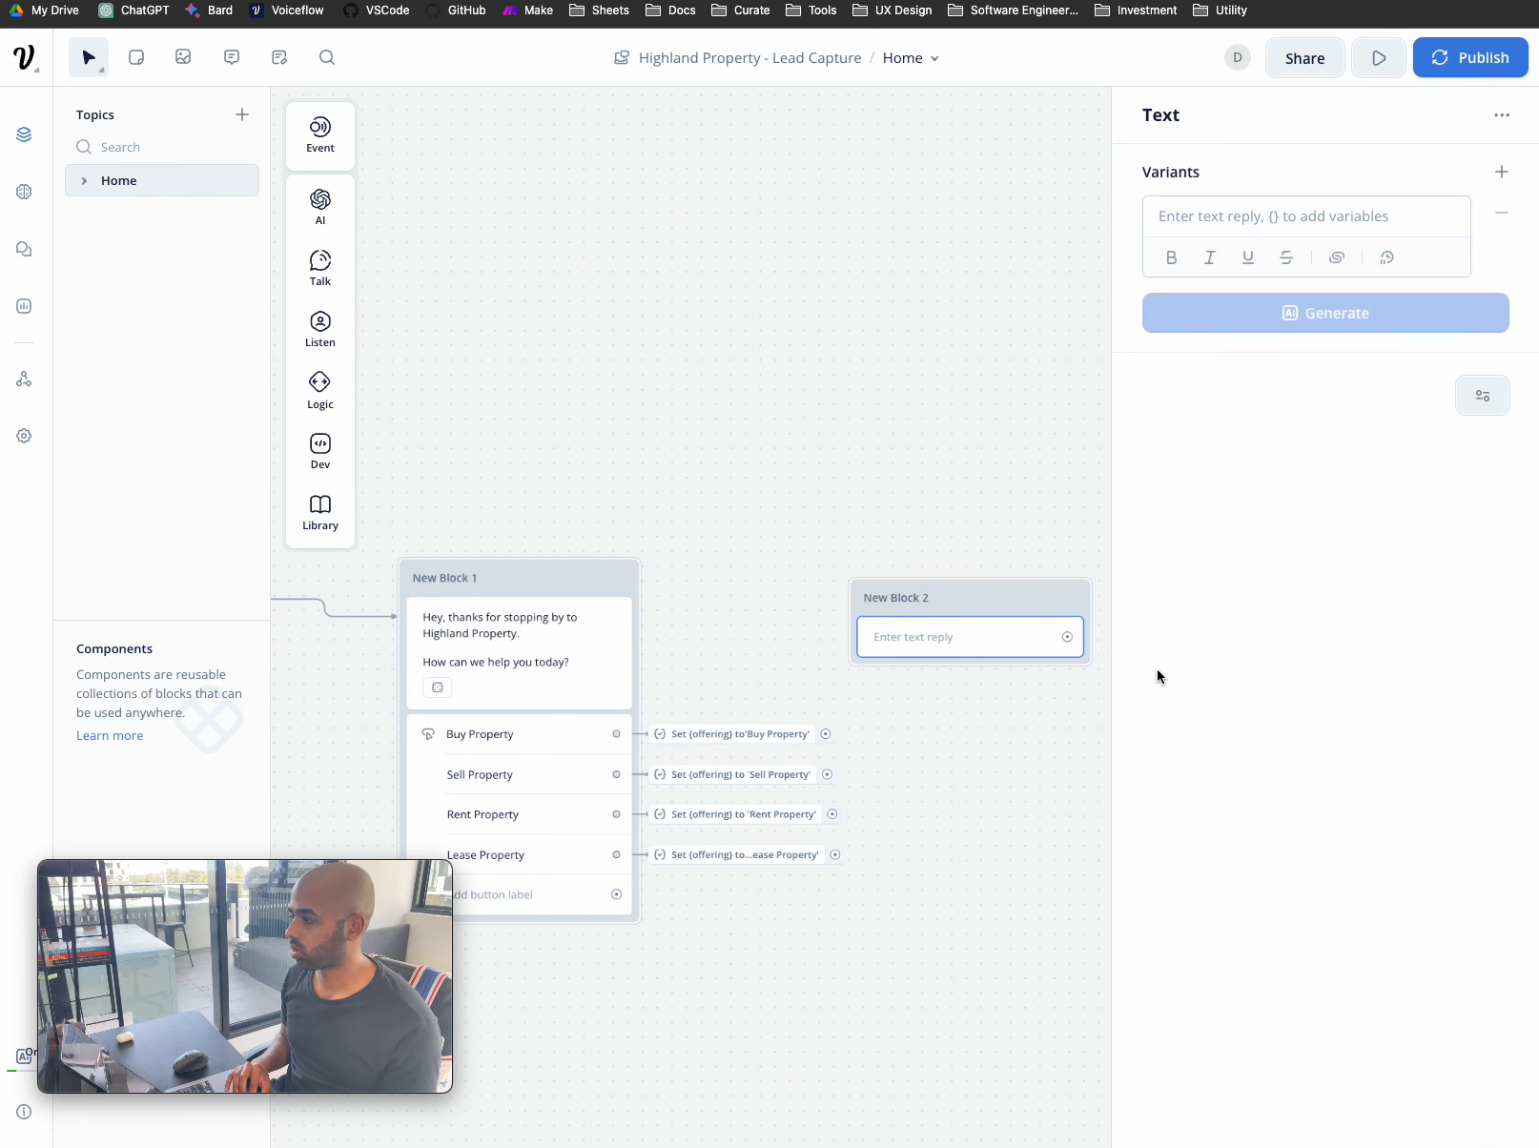
left_click_drag(1017, 588, 1035, 561)
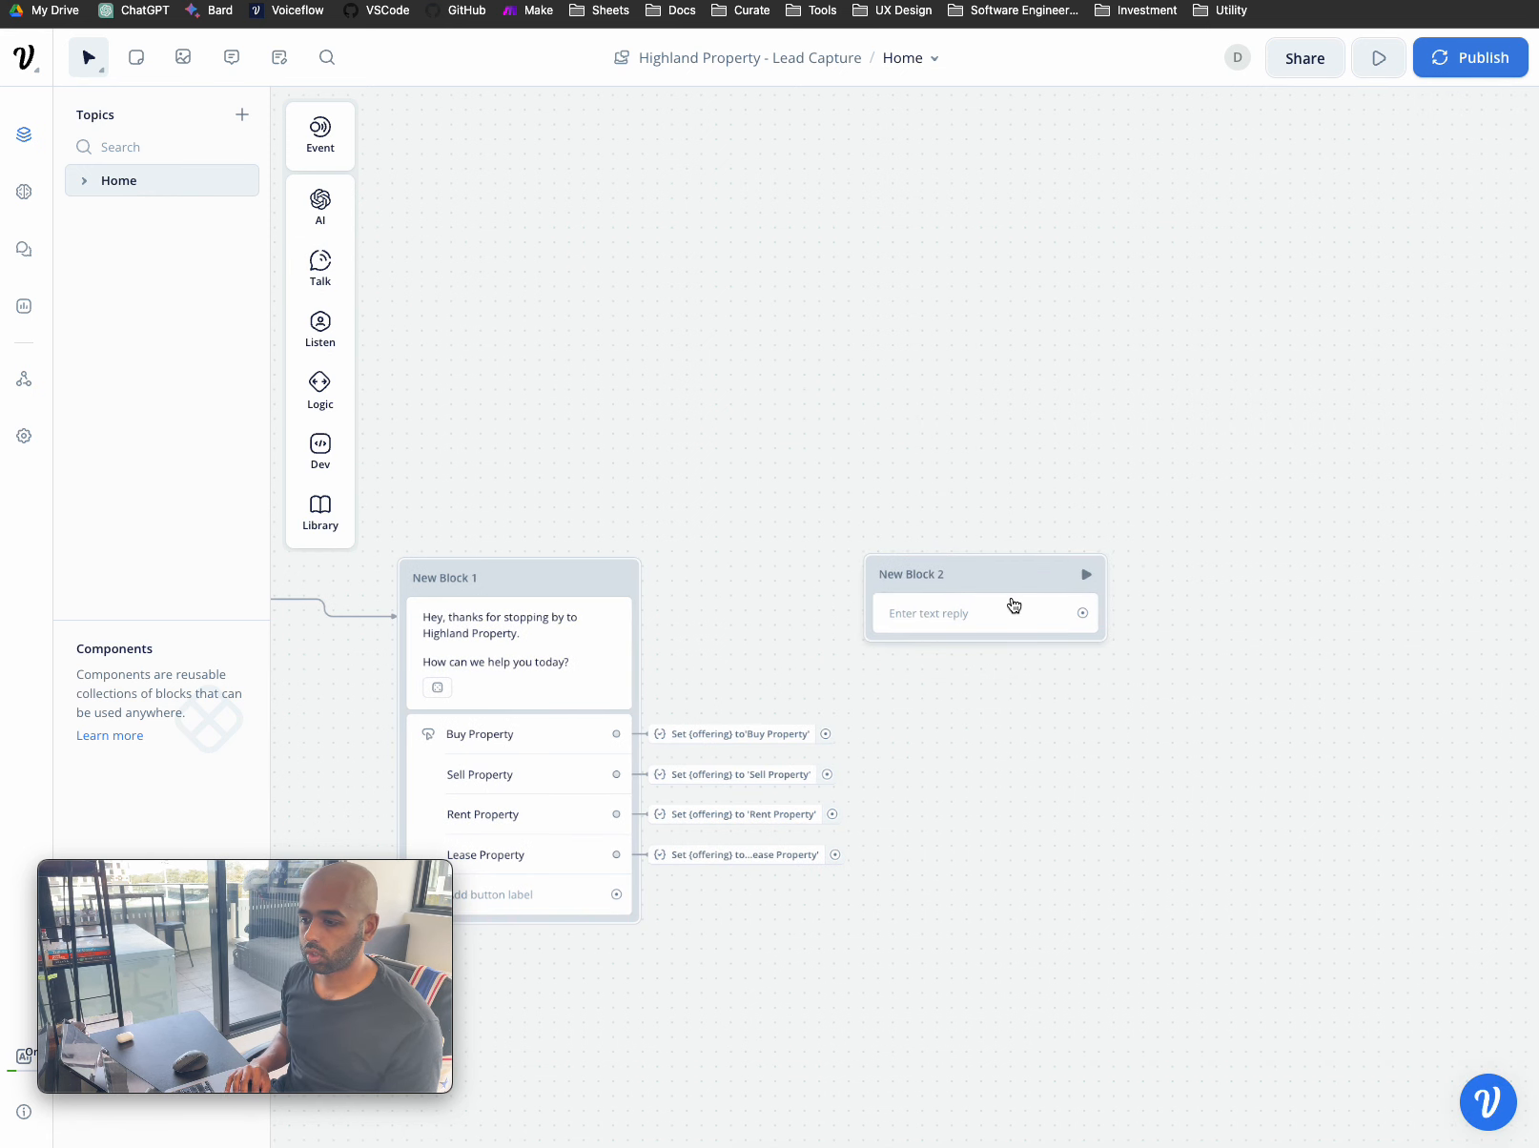
left_click(1012, 602)
- Write 'Great to hear you are looking to {offering}', adding that more details are needed before moving forward
left_click(1245, 213)
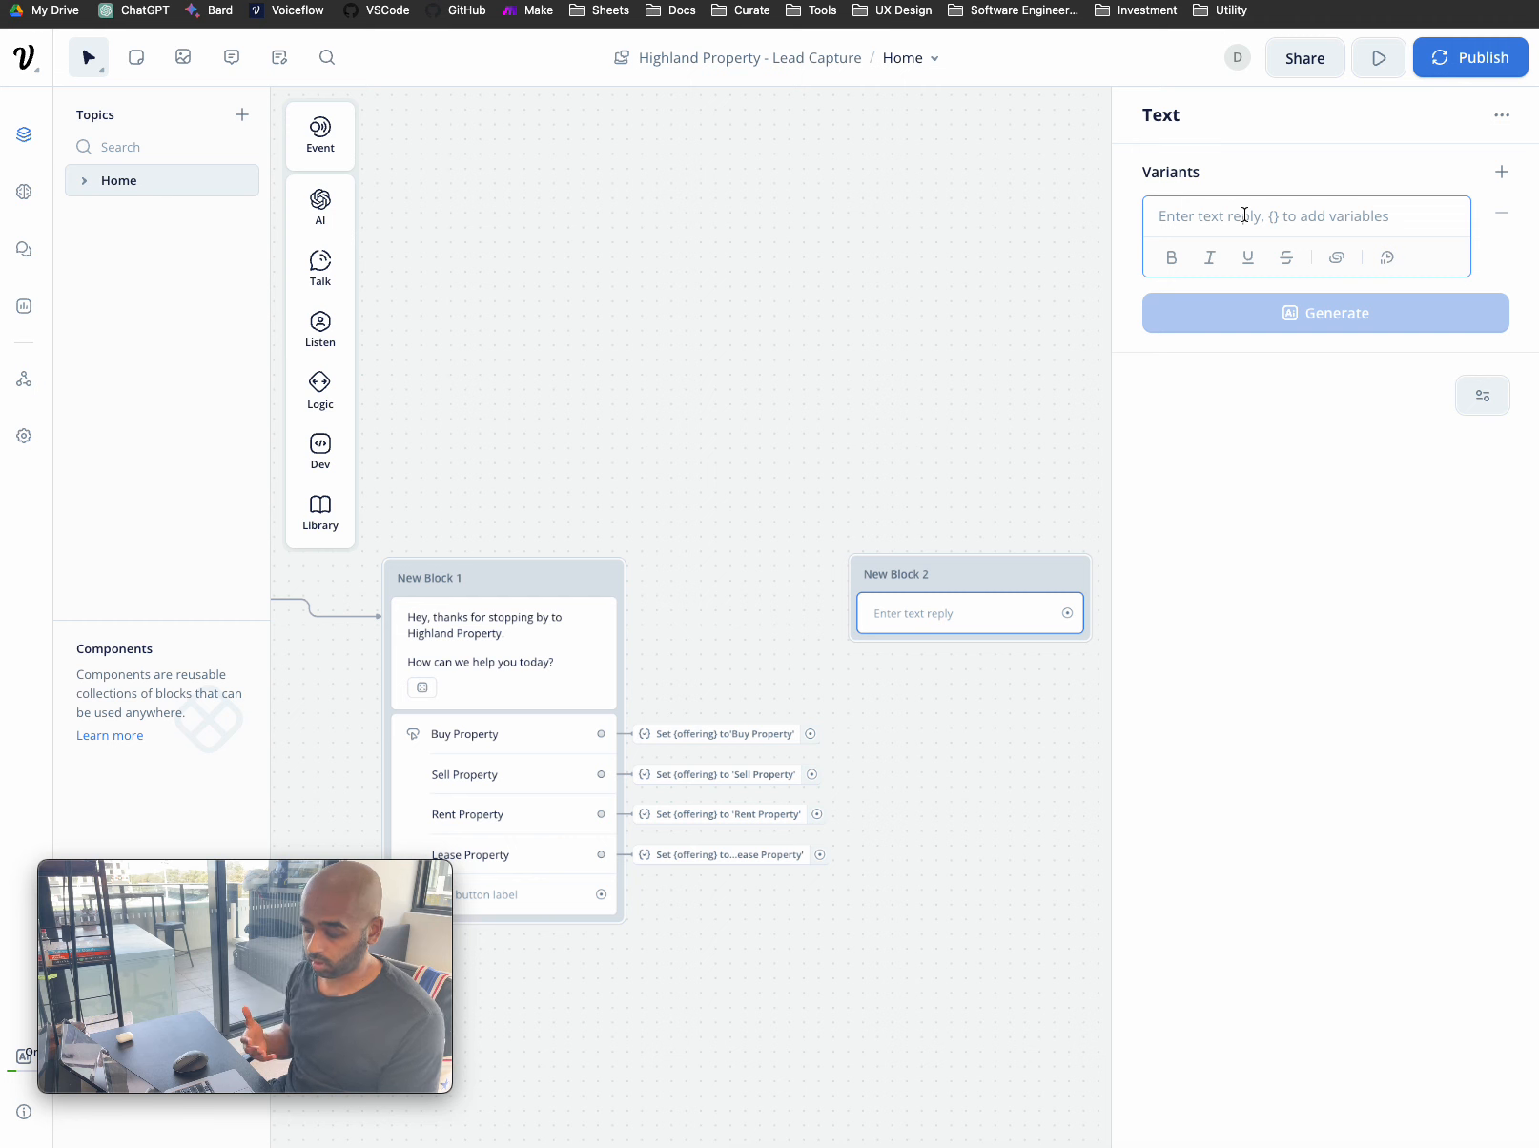
type("Great to hear you are loo")
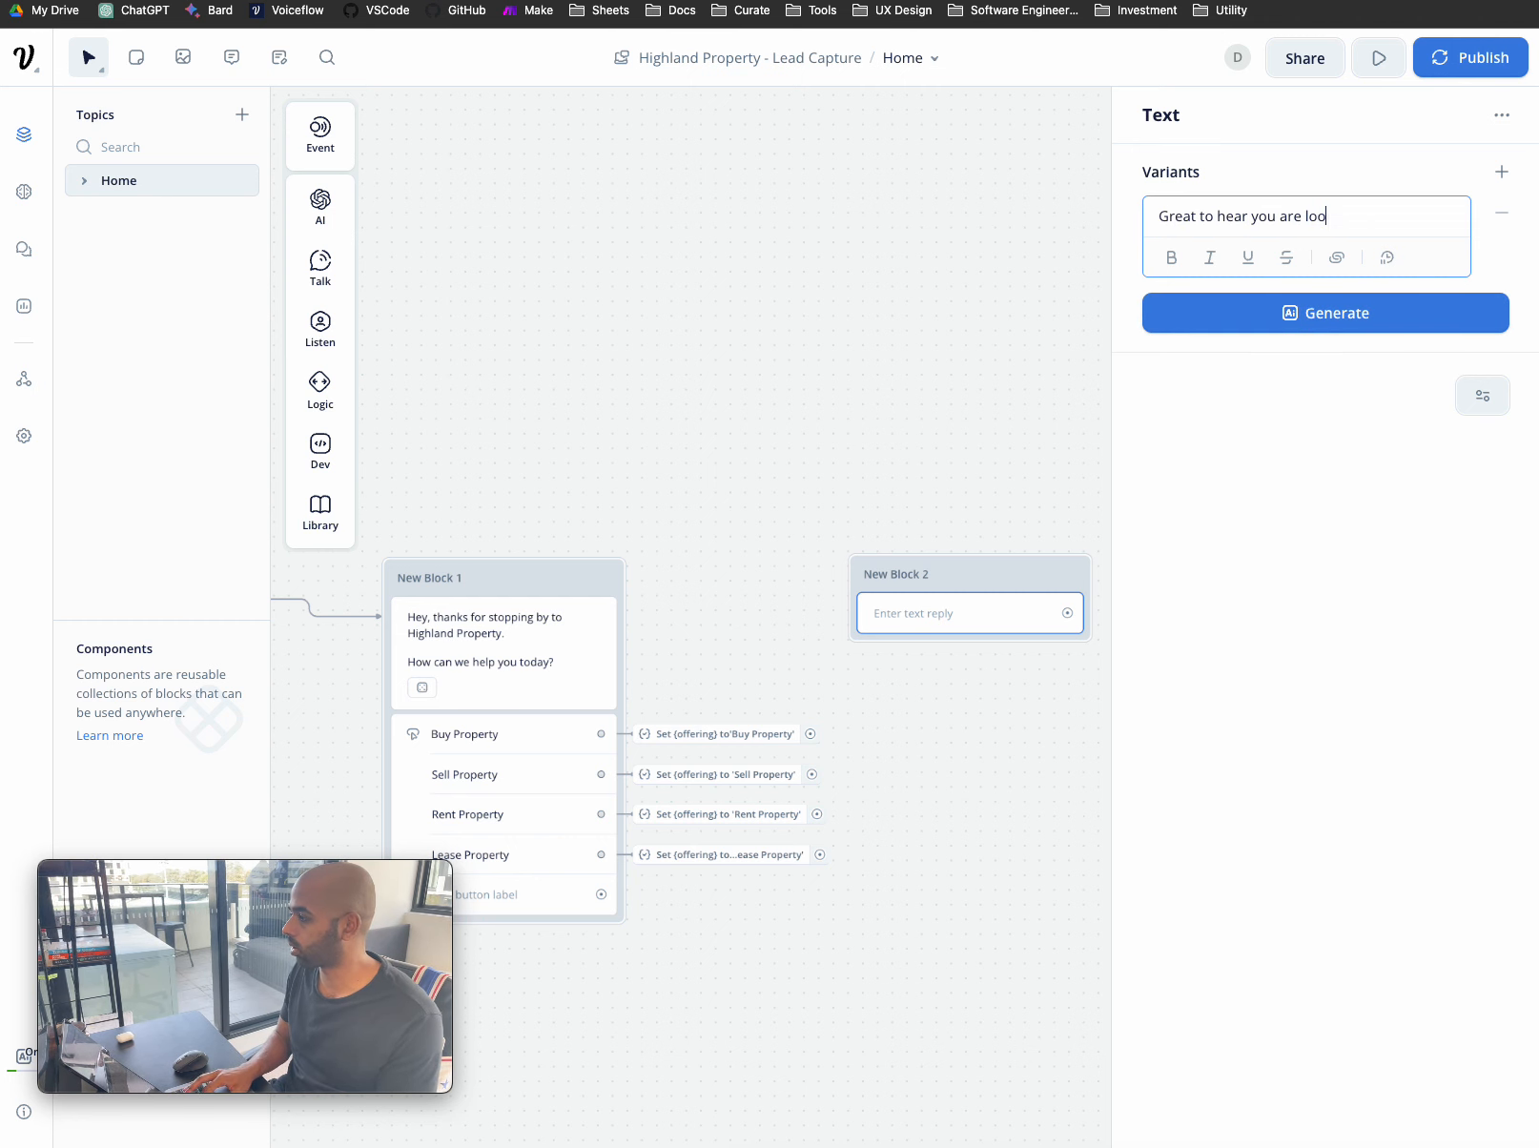
type("king to ")
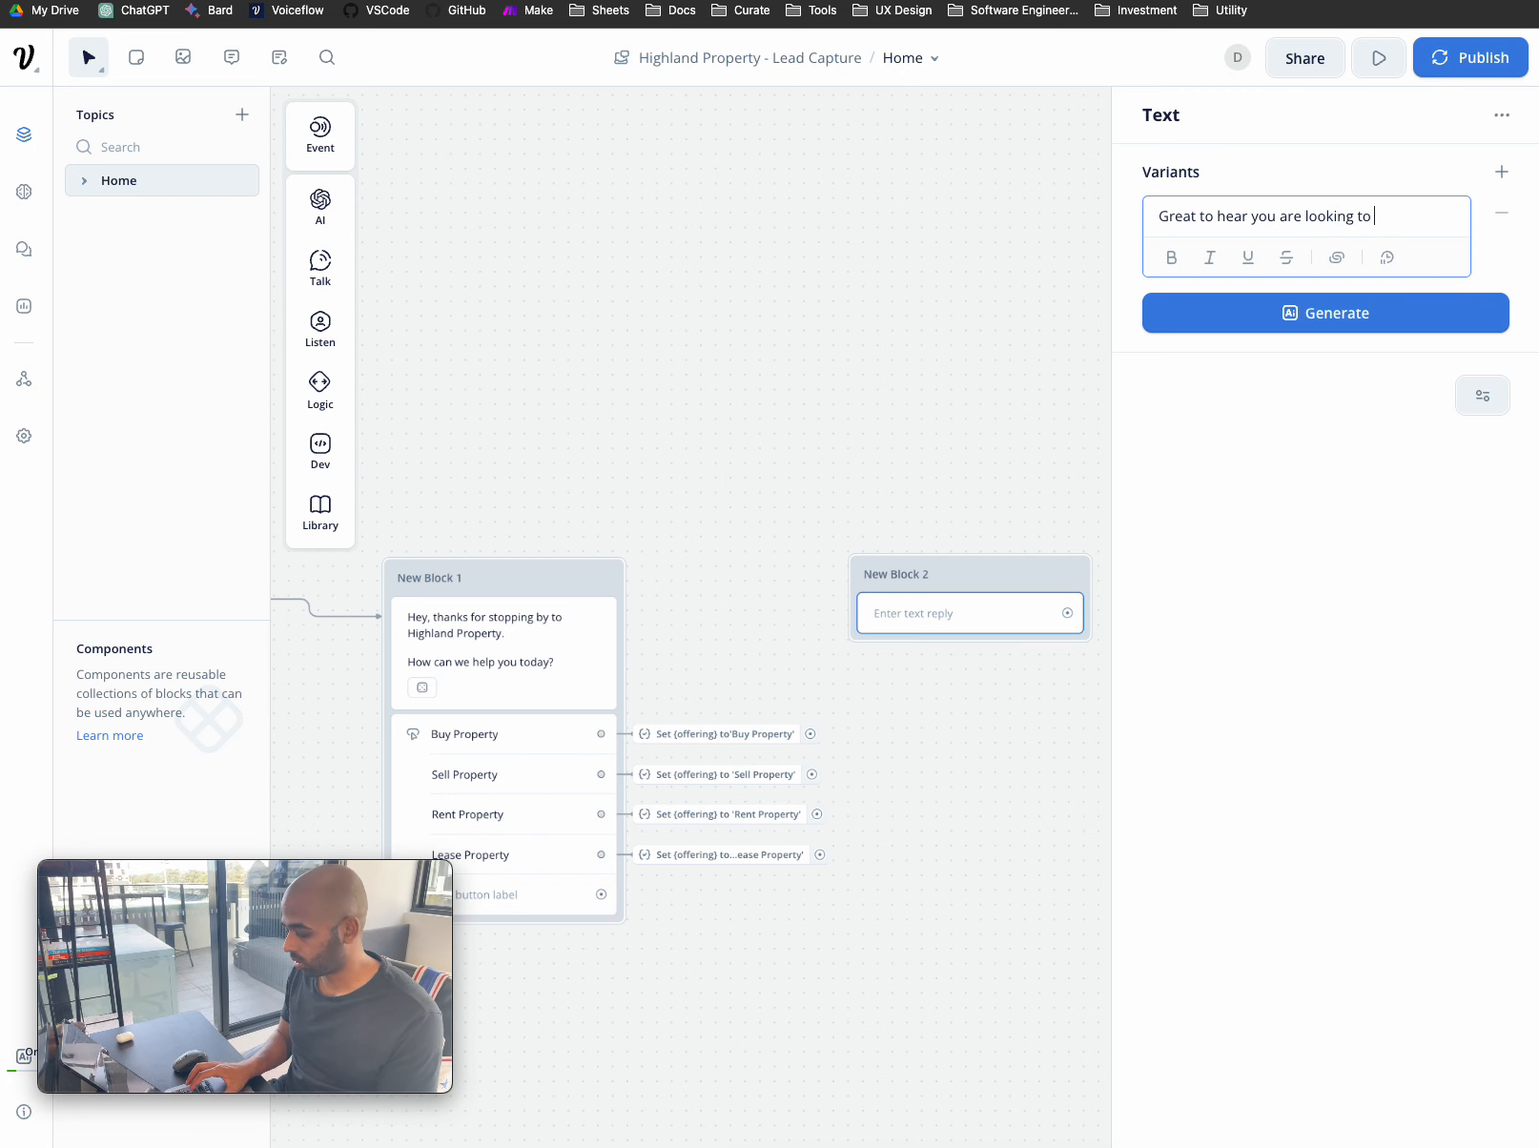
type("{")
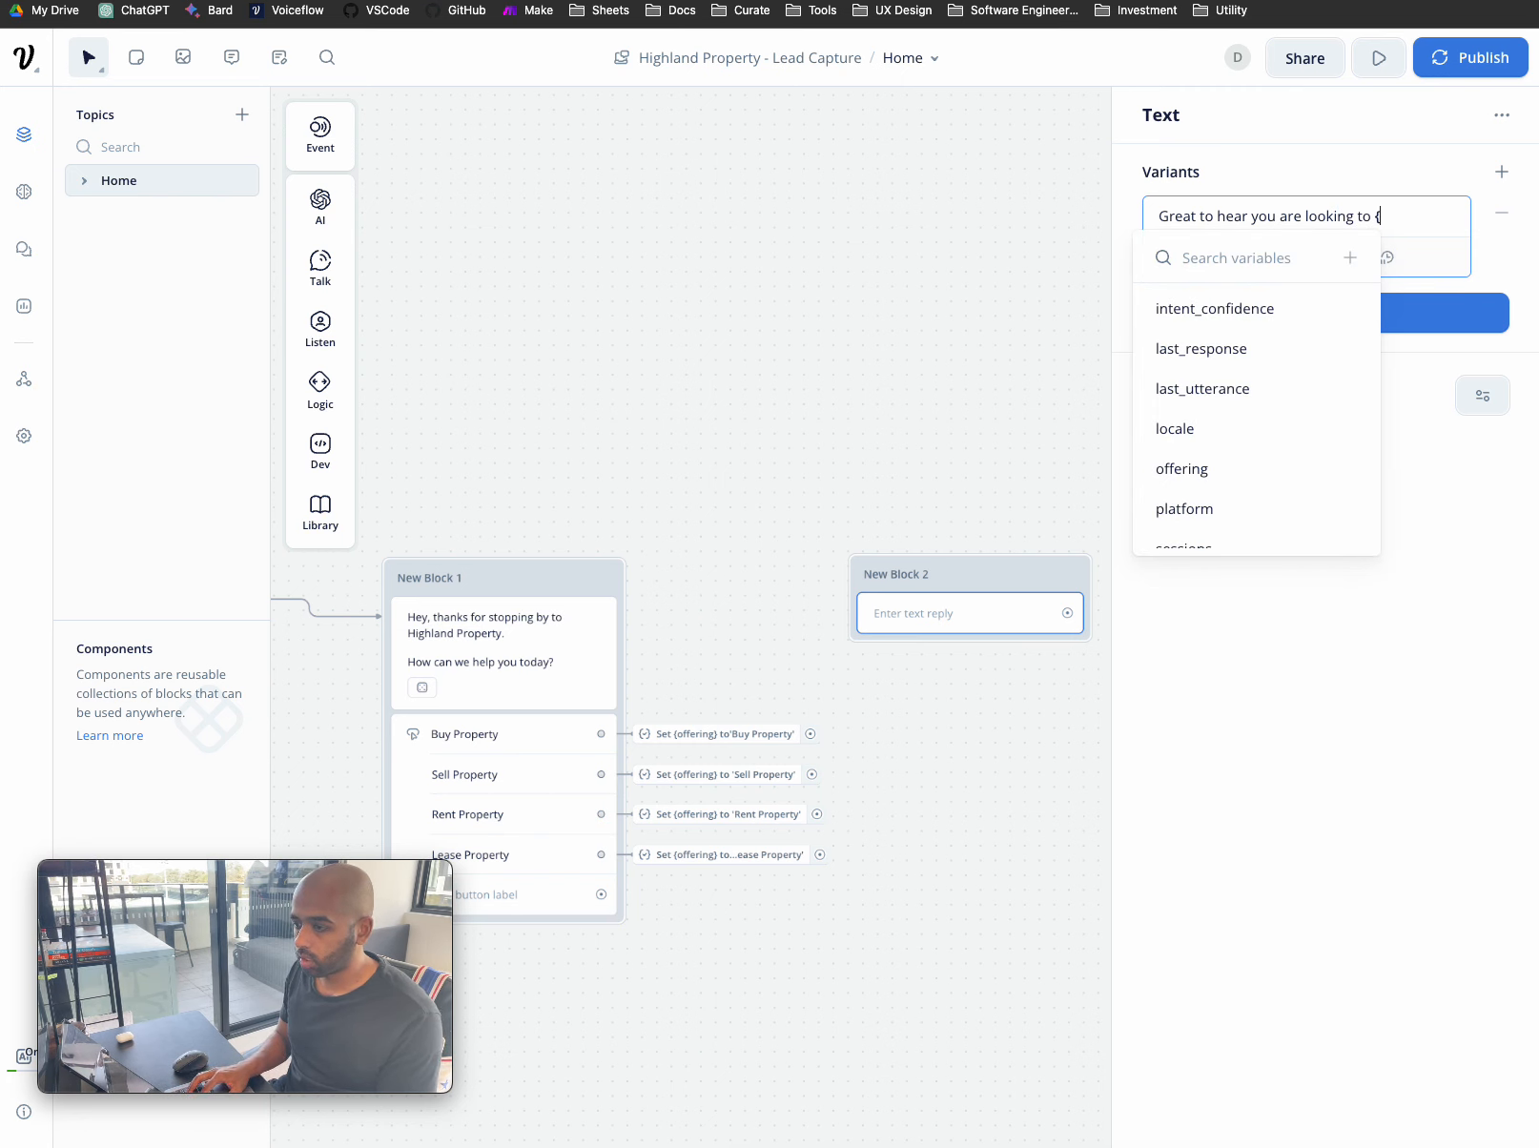
type("of")
left_click(1202, 302)
mouse_move(1203, 308)
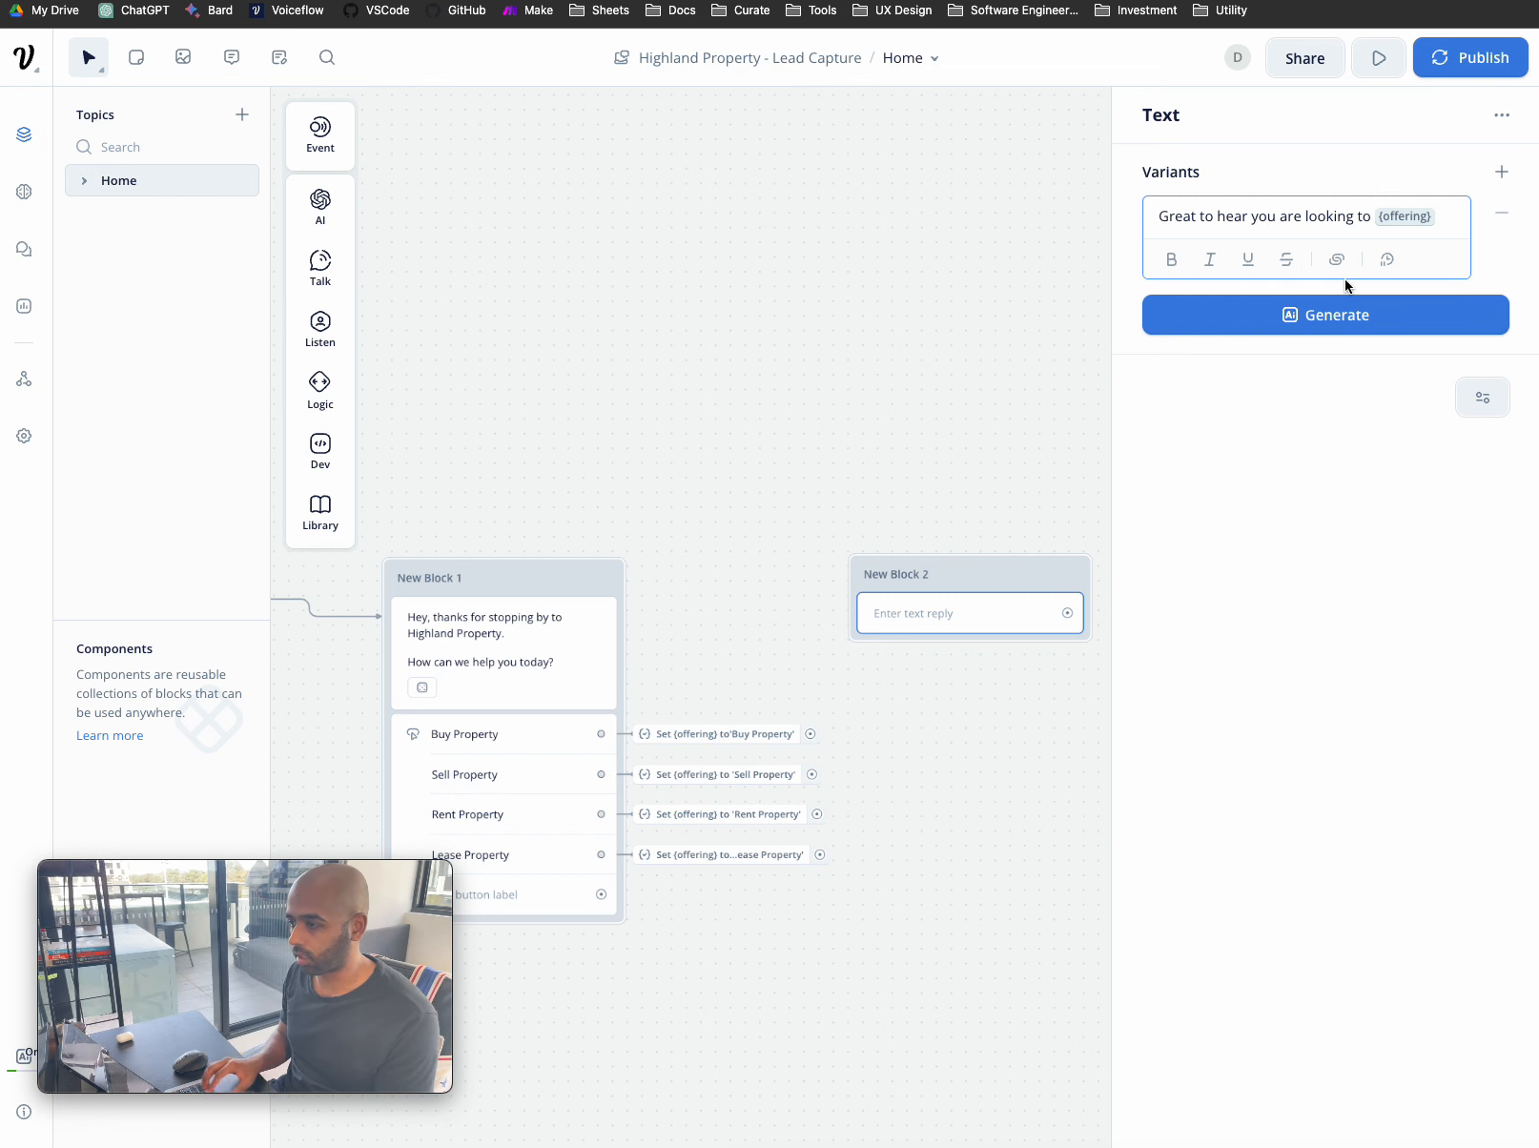
key("Return")
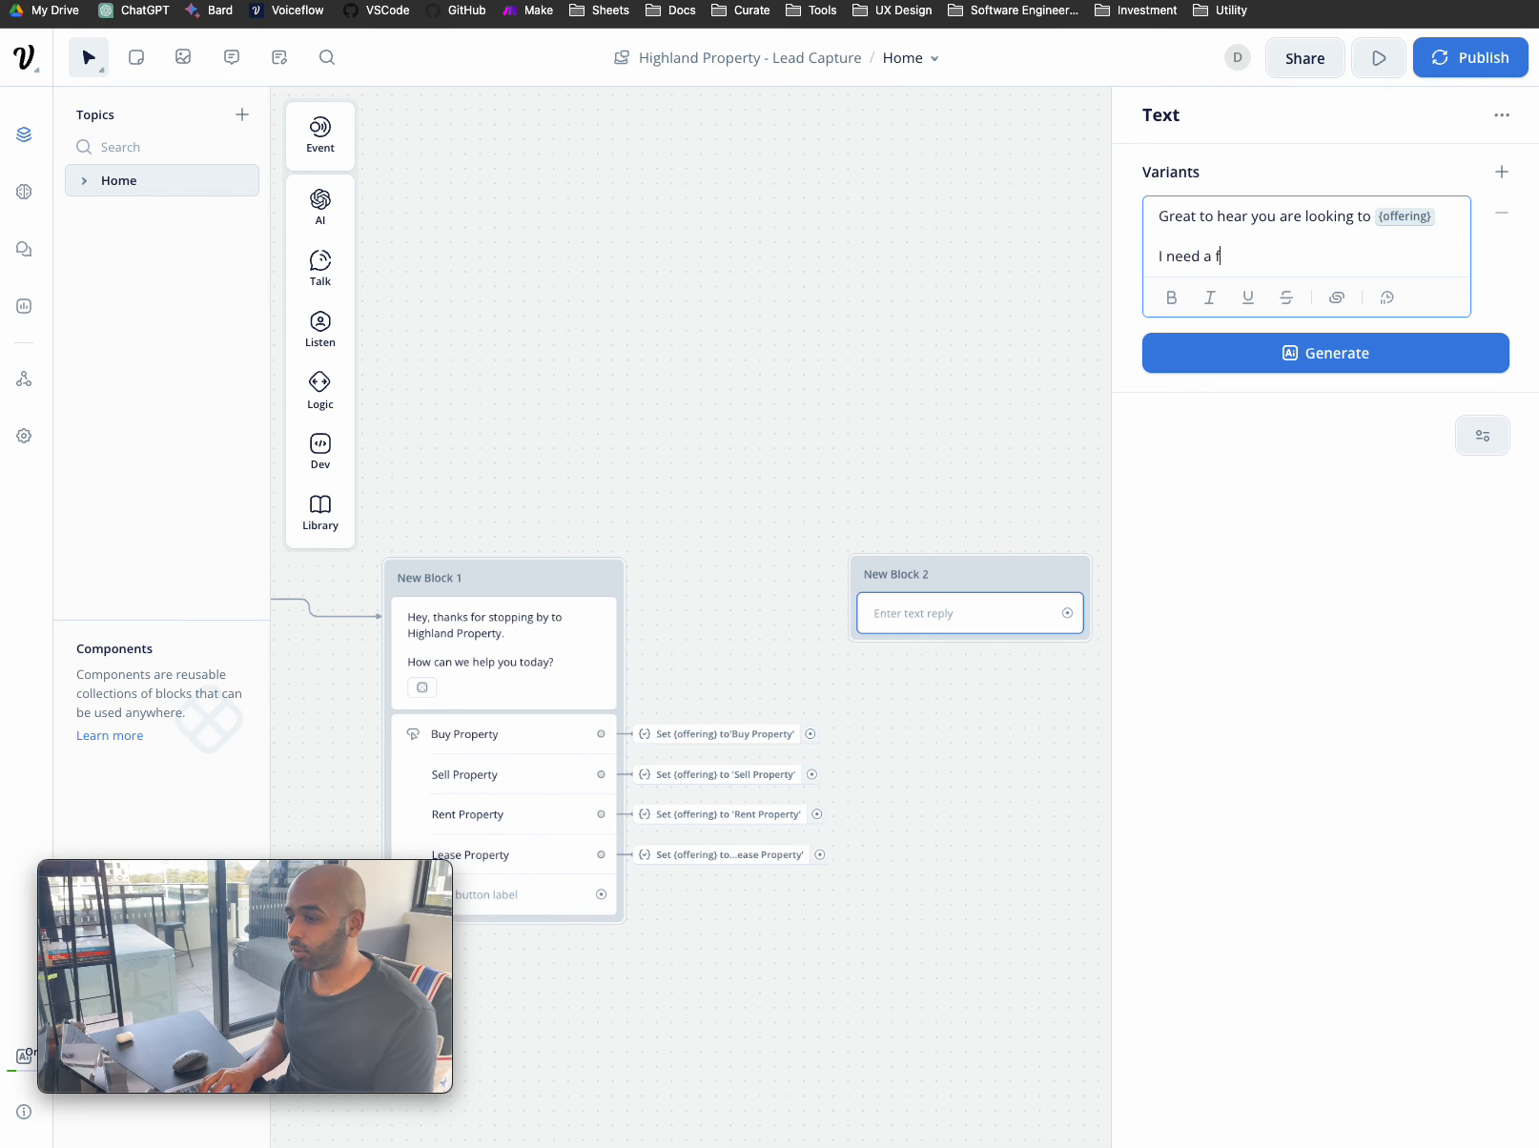
type("ails befo")
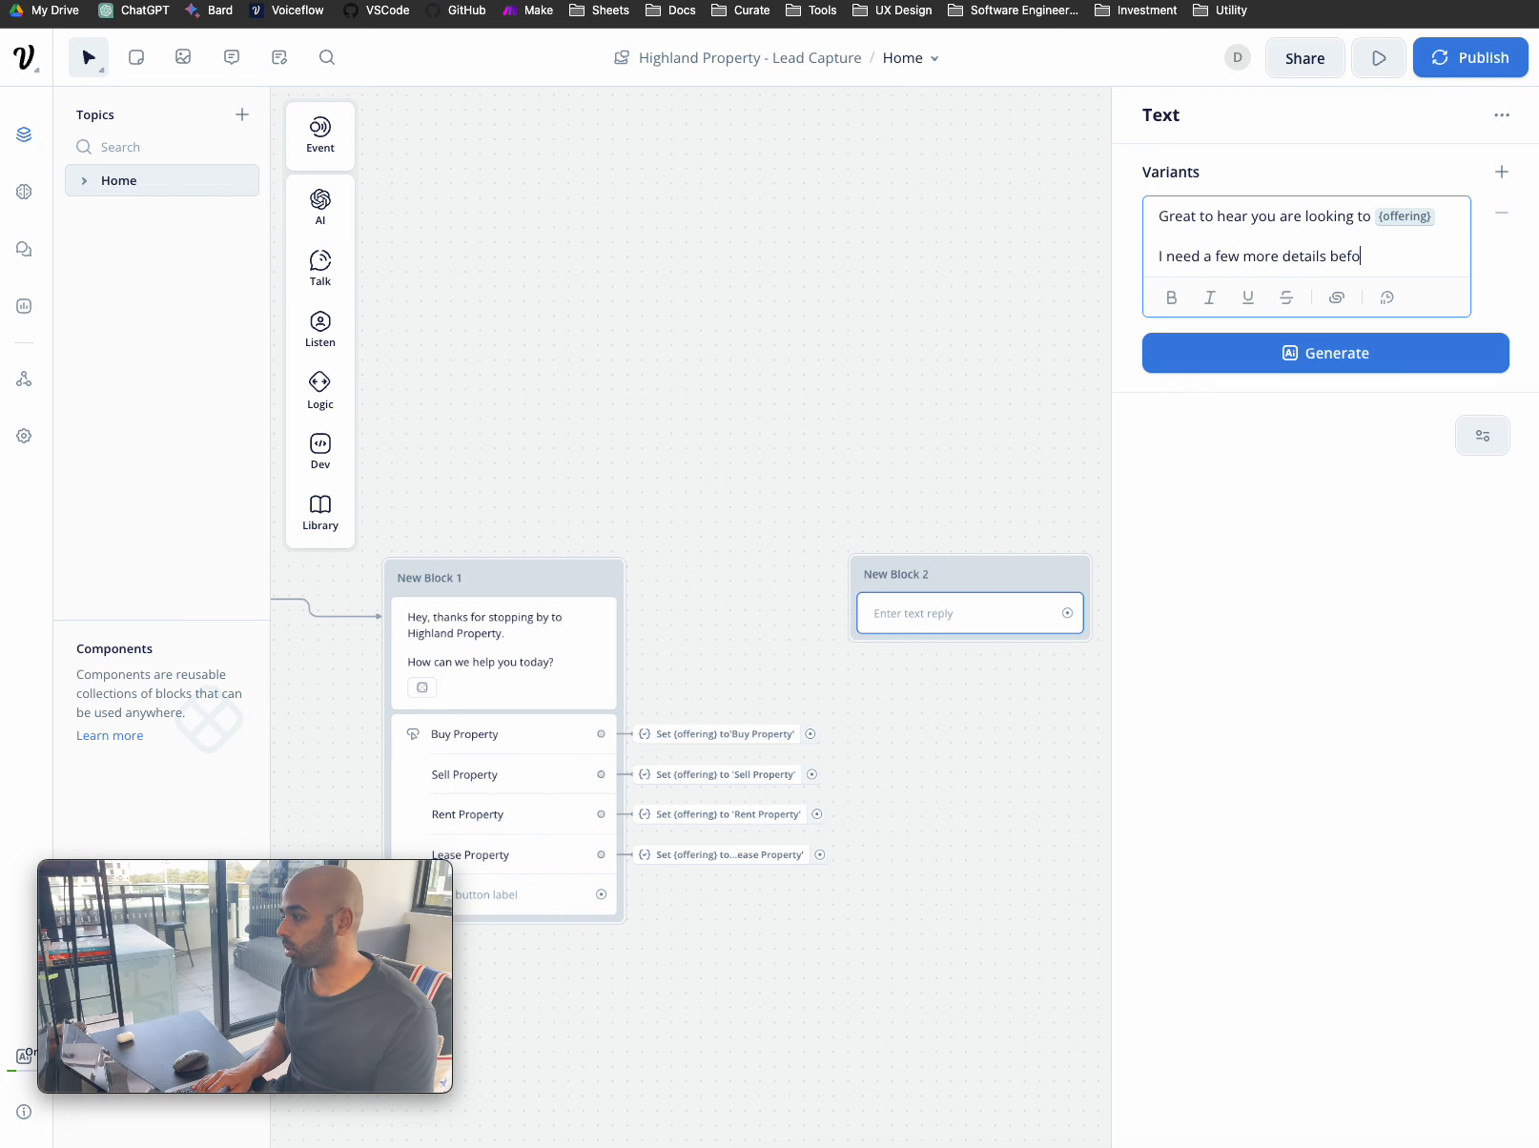
type("re we can move forward.")
left_click(1330, 479)
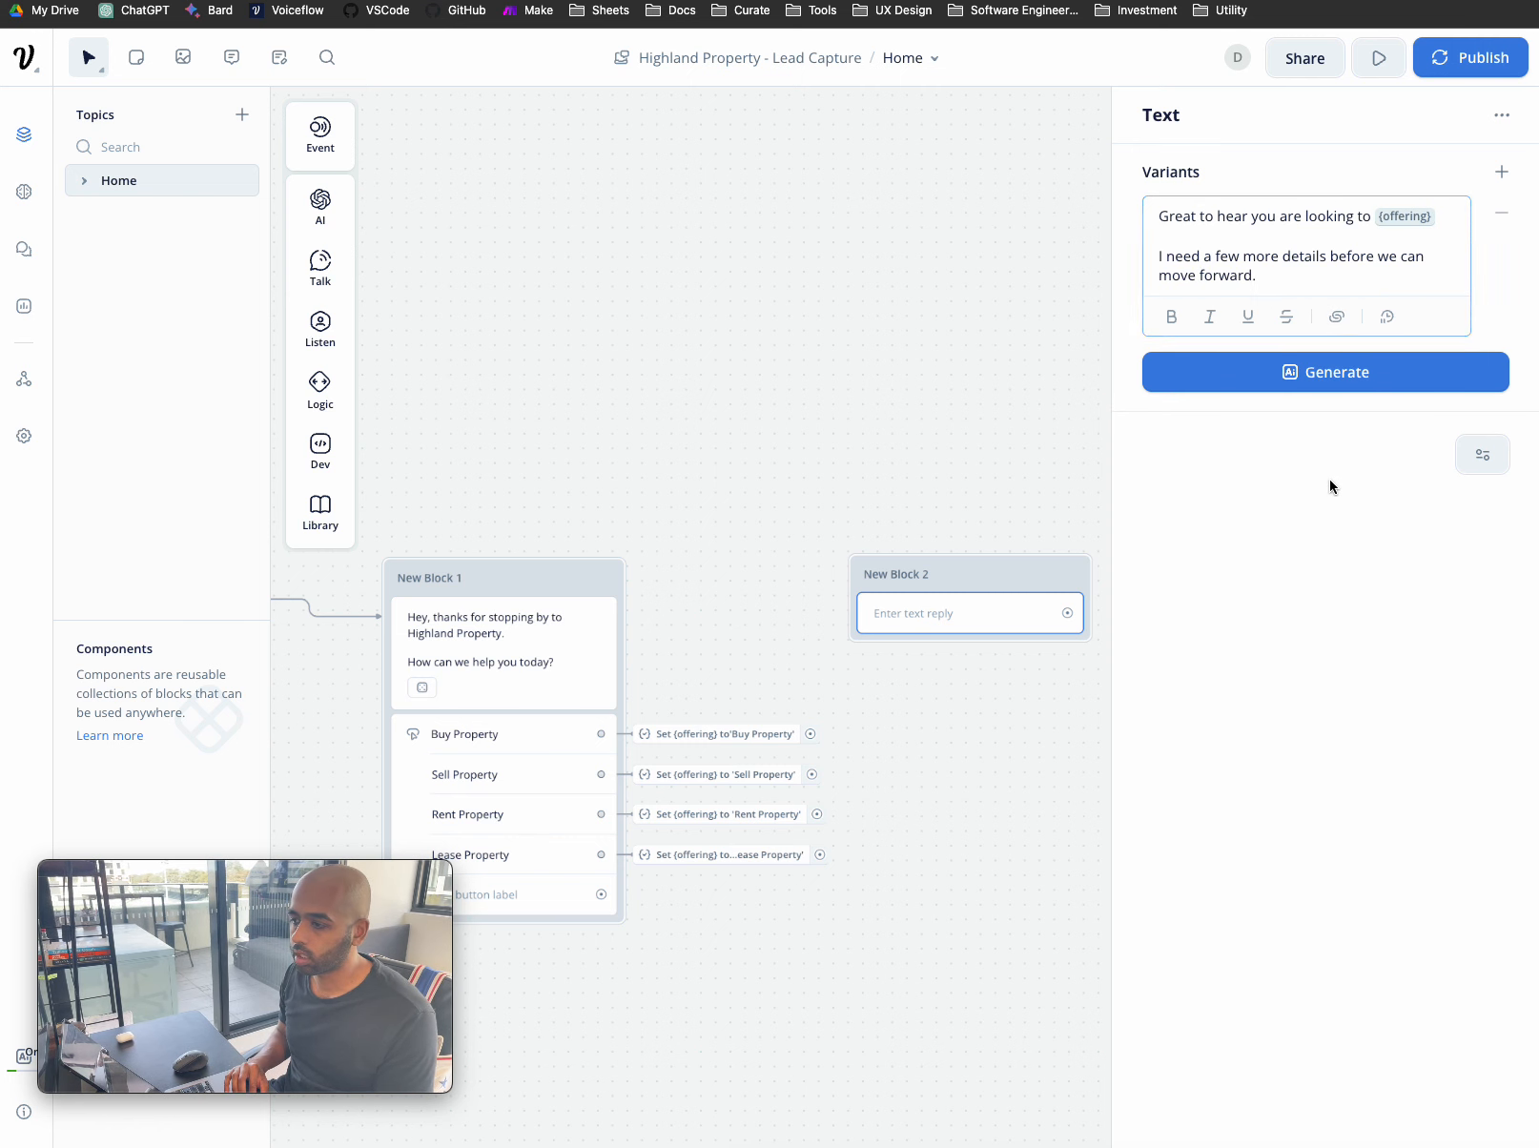
left_click(973, 393)
- Add a second Text step to New Block 2 asking 'What is your name?'
left_click(973, 574)
mouse_move(348, 263)
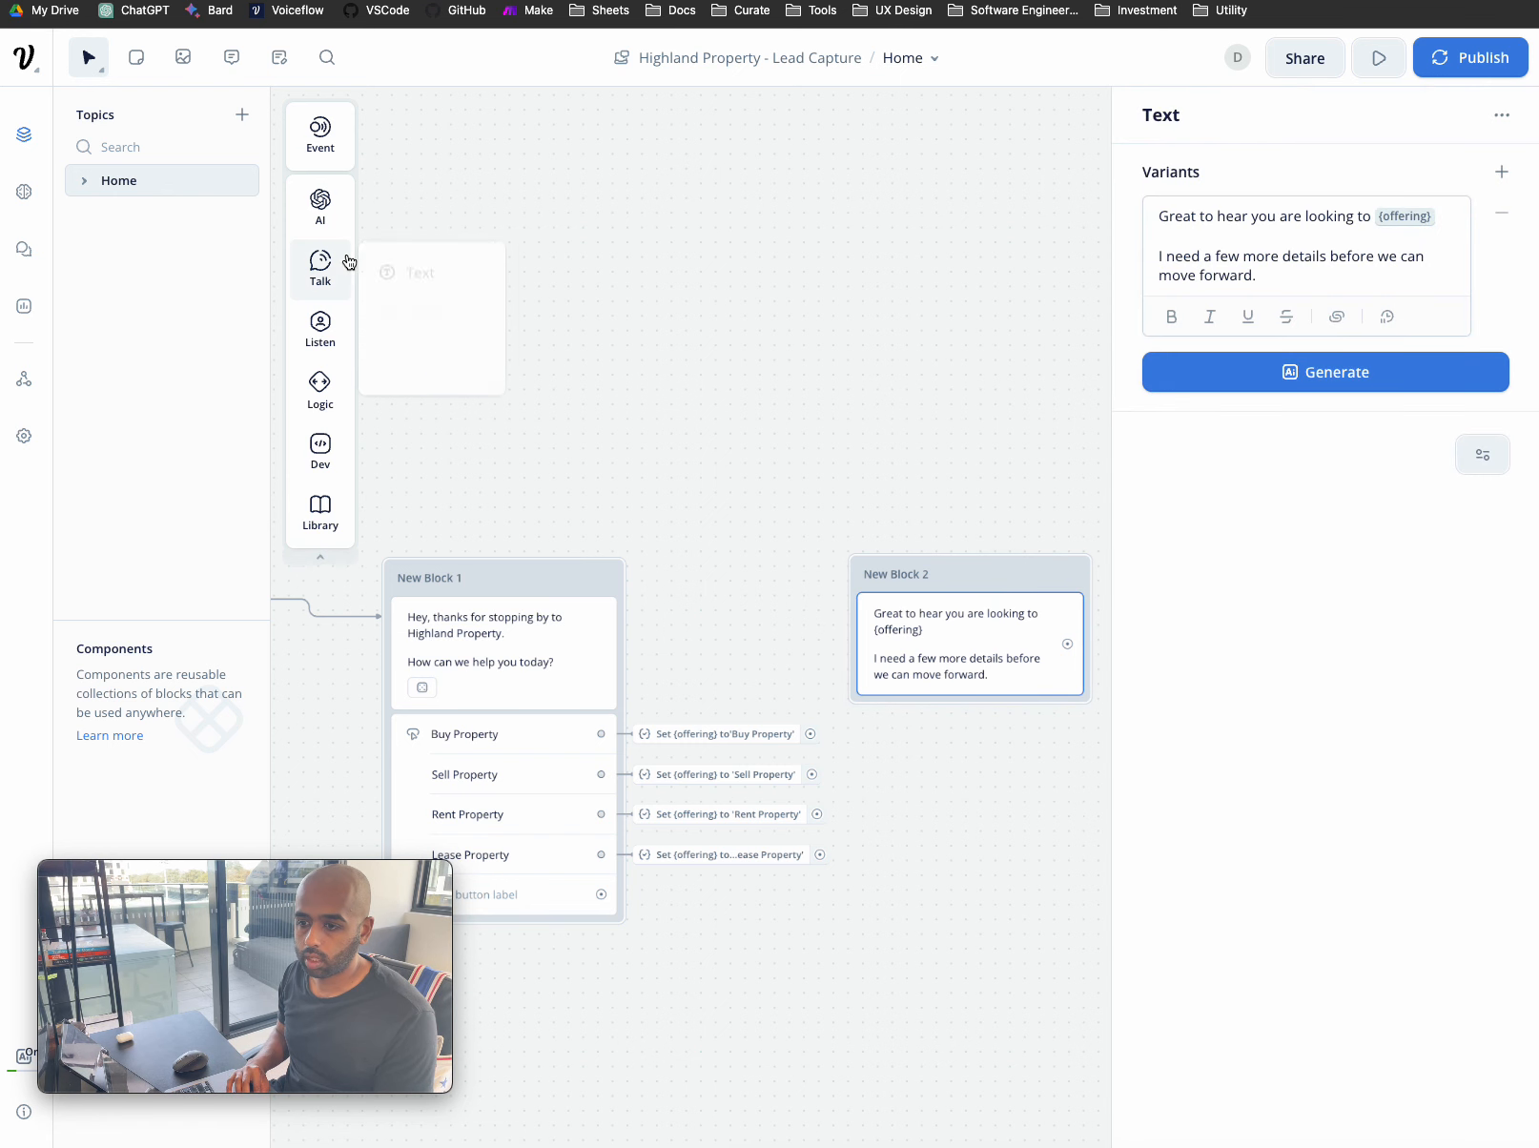
left_click_drag(443, 272, 991, 740)
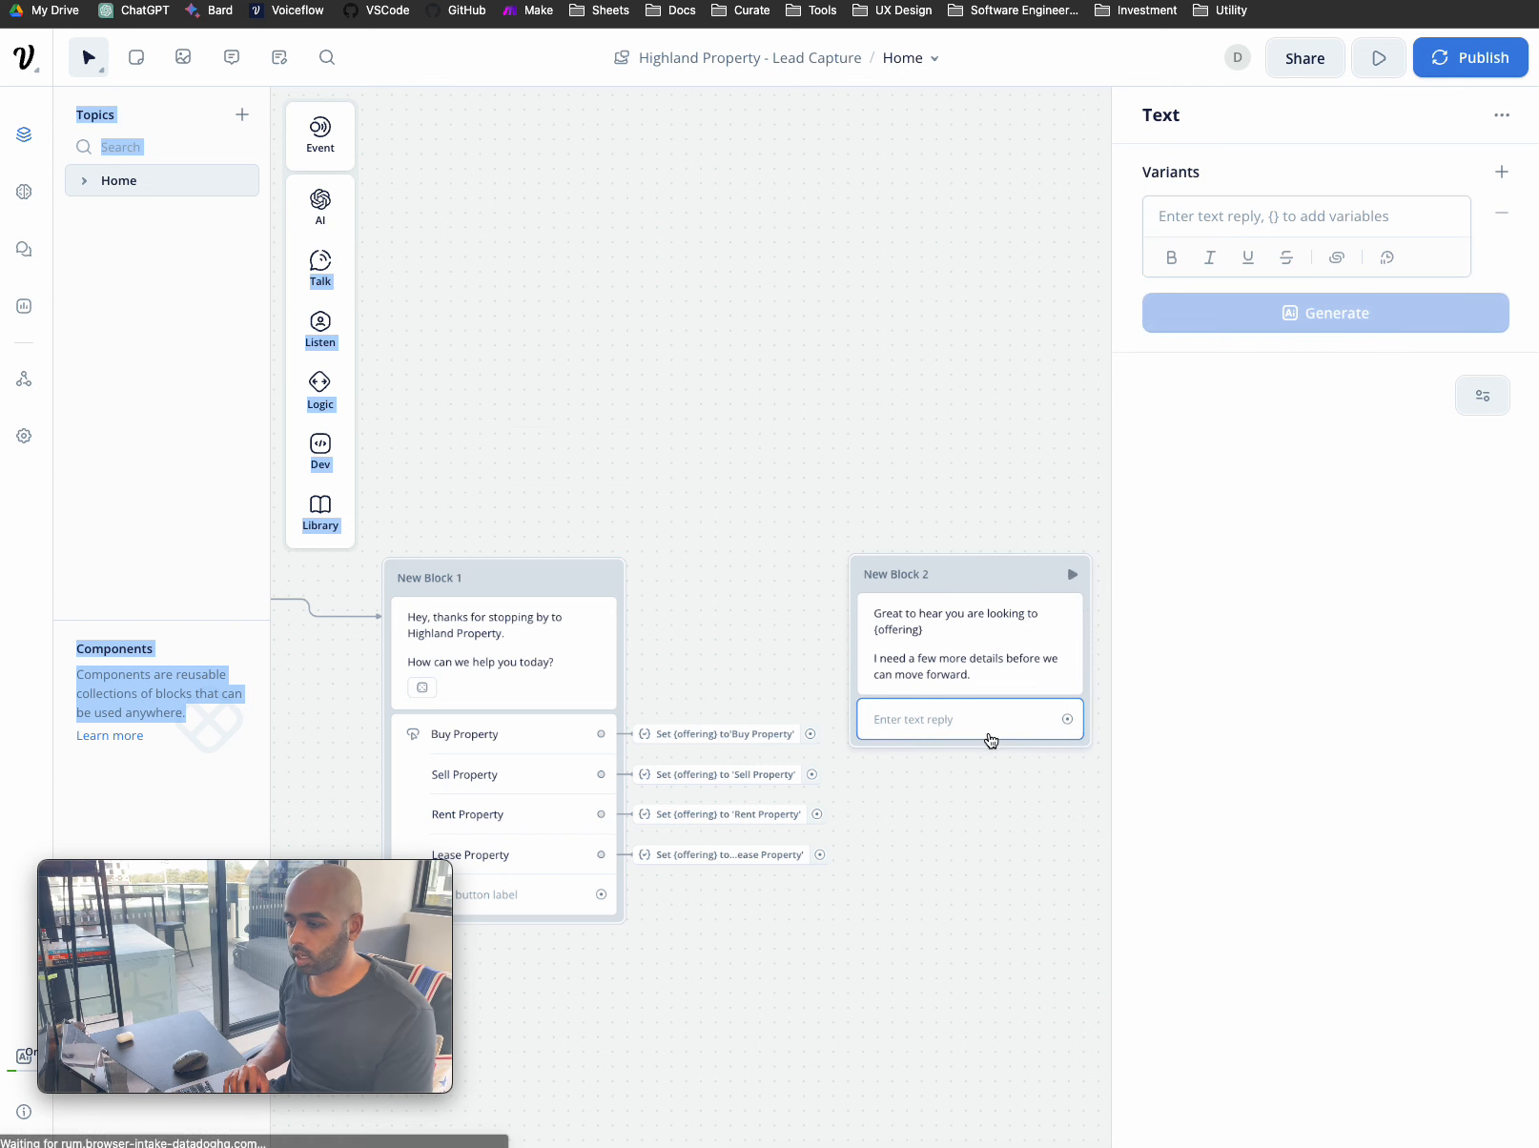
left_click(1239, 215)
type("W")
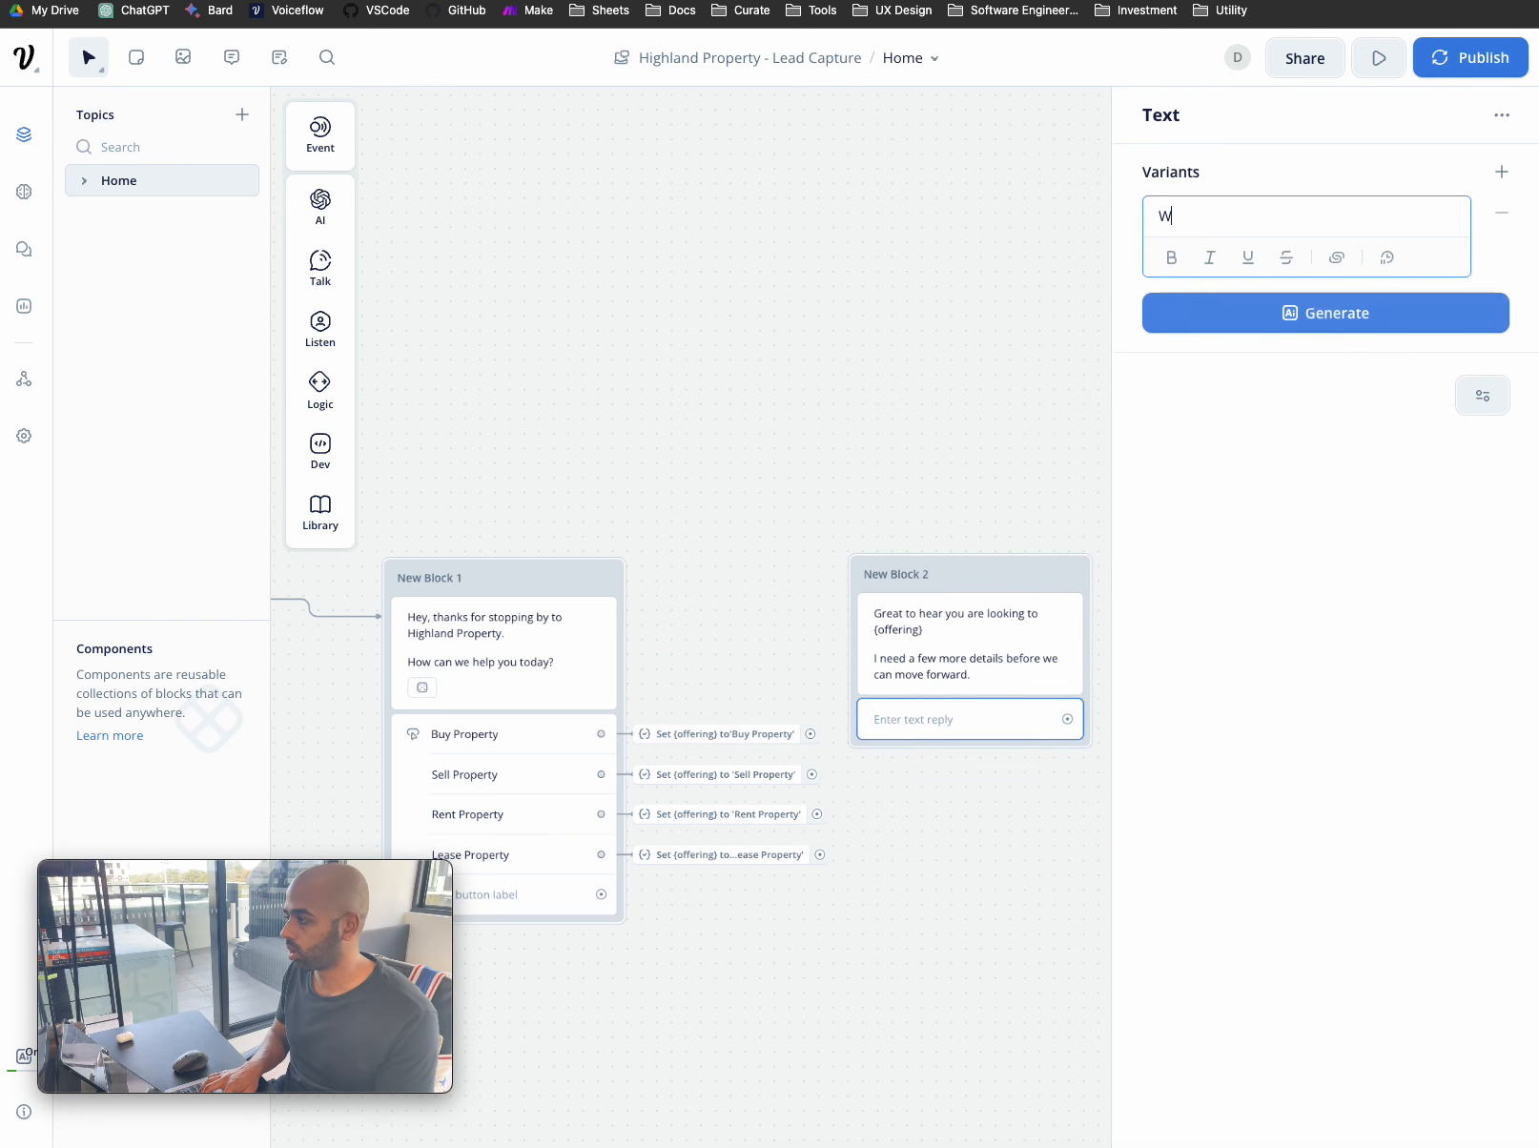
type("hat is your name?")
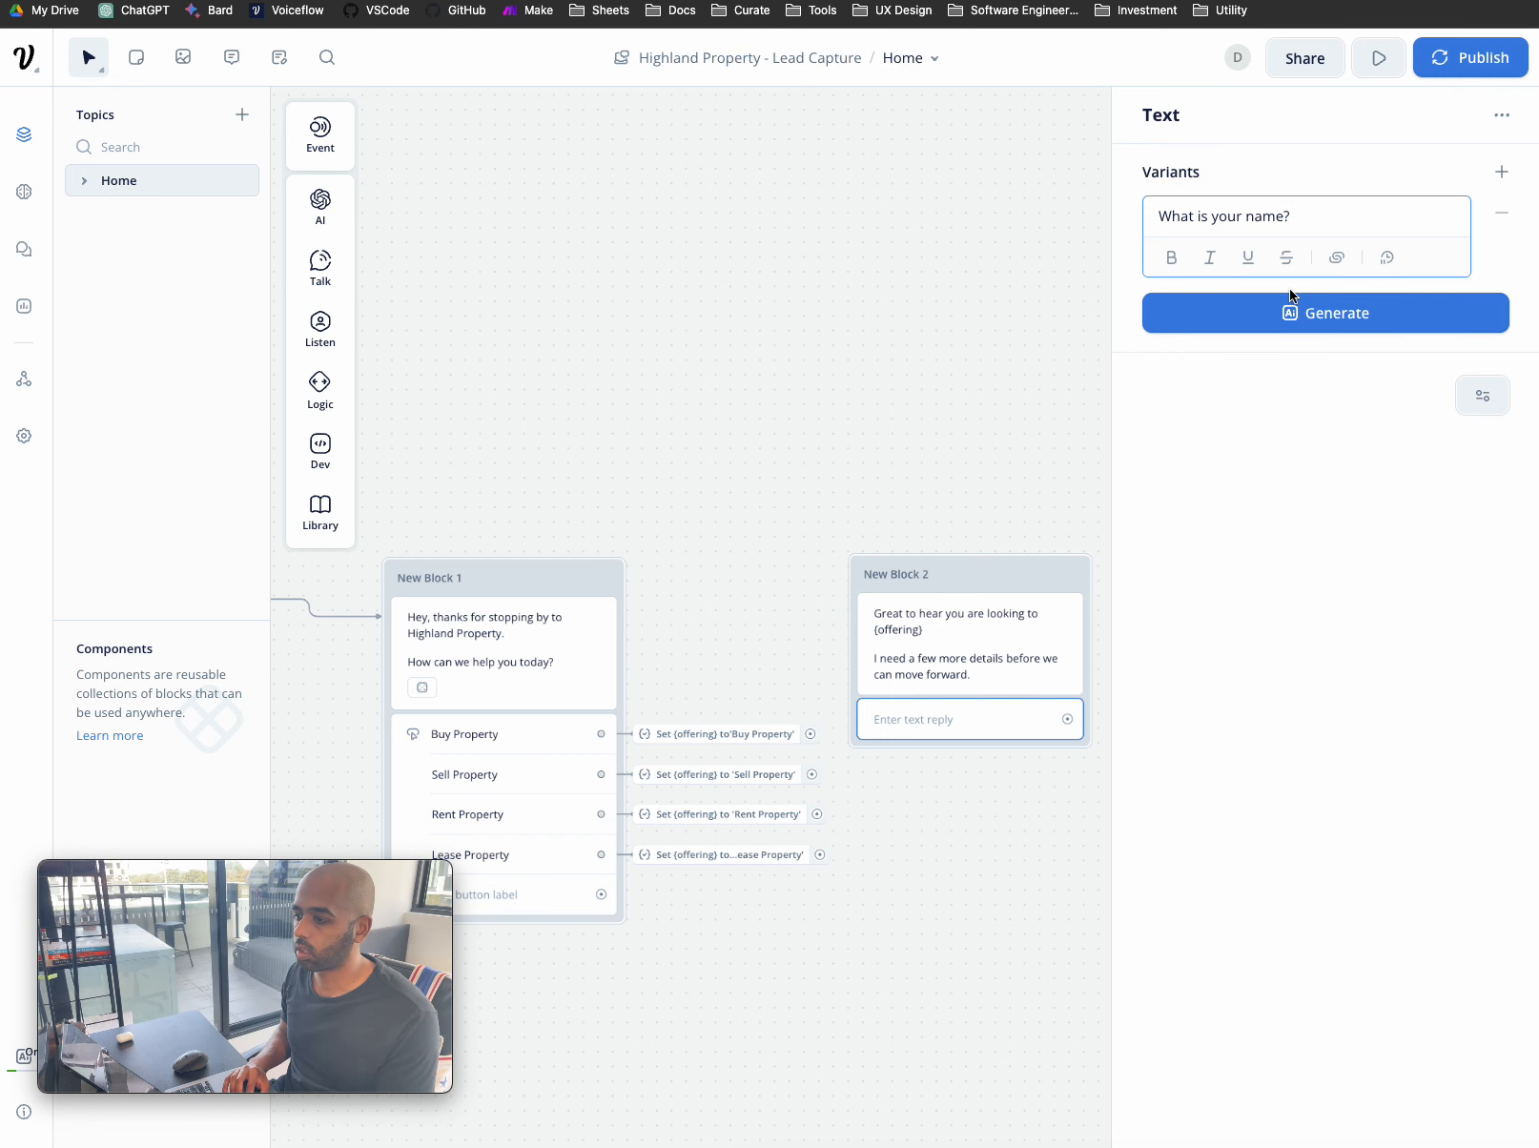
key("Left")
left_click(1075, 395)
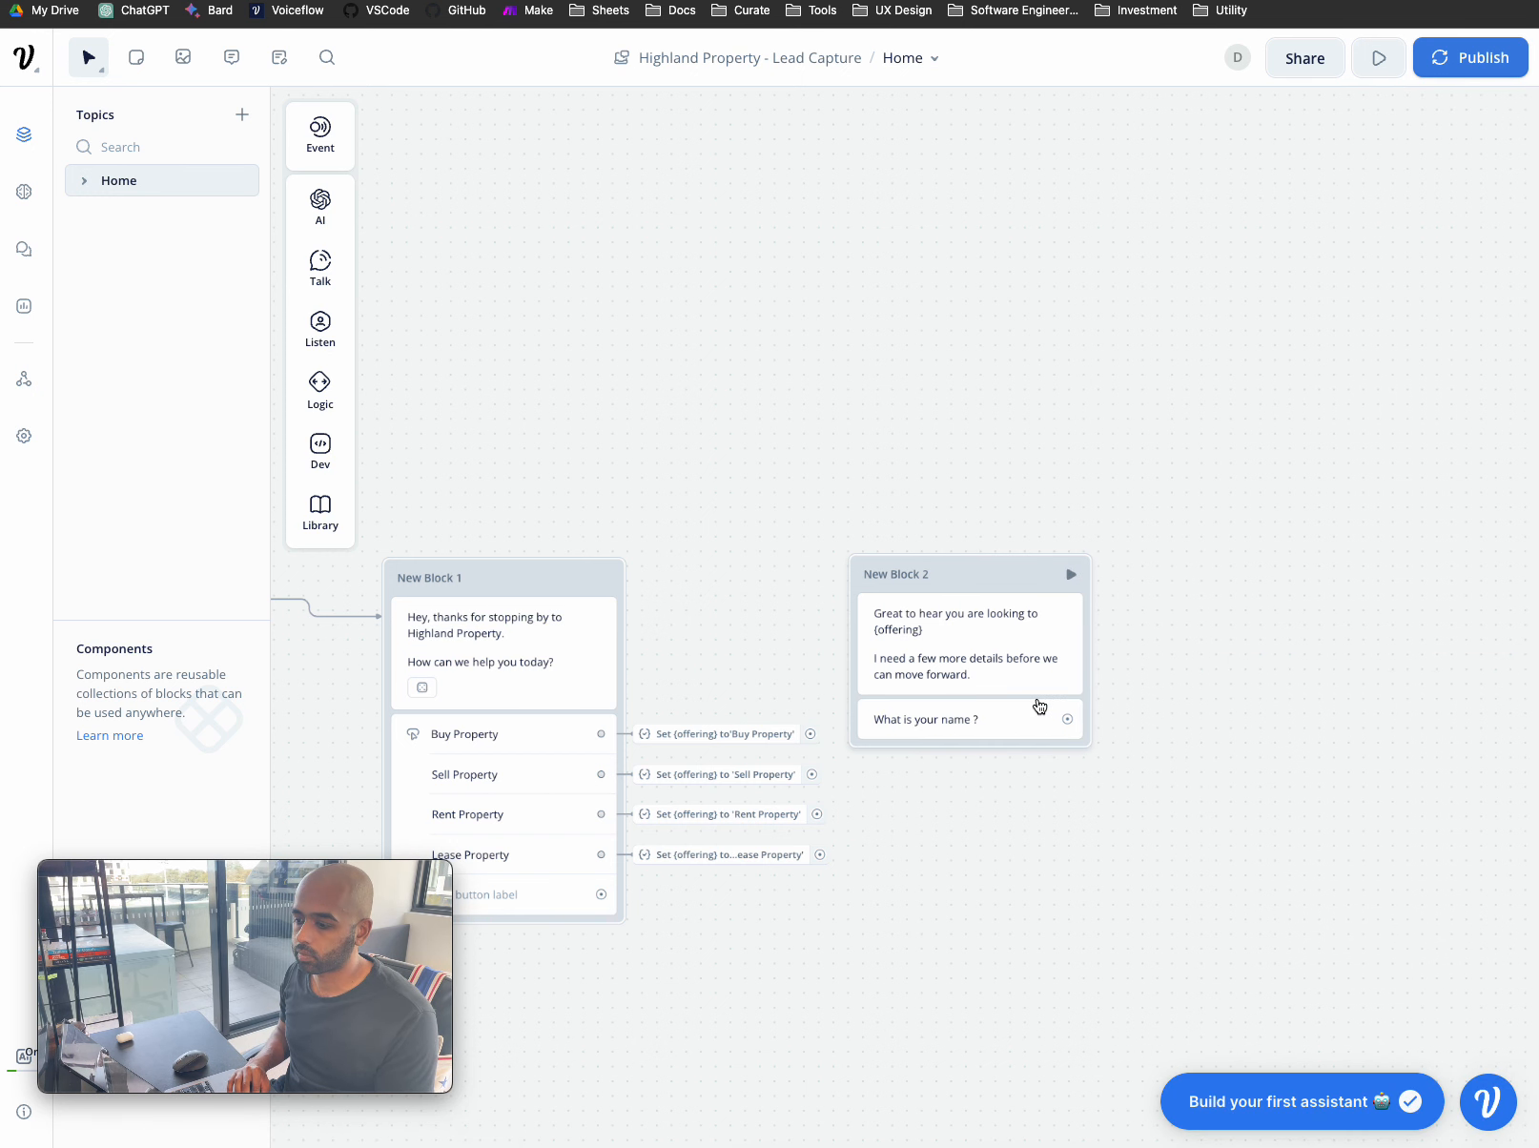
scroll(1040, 706, "left", 5)
left_click_drag(399, 553, 399, 541)
left_click(373, 541)
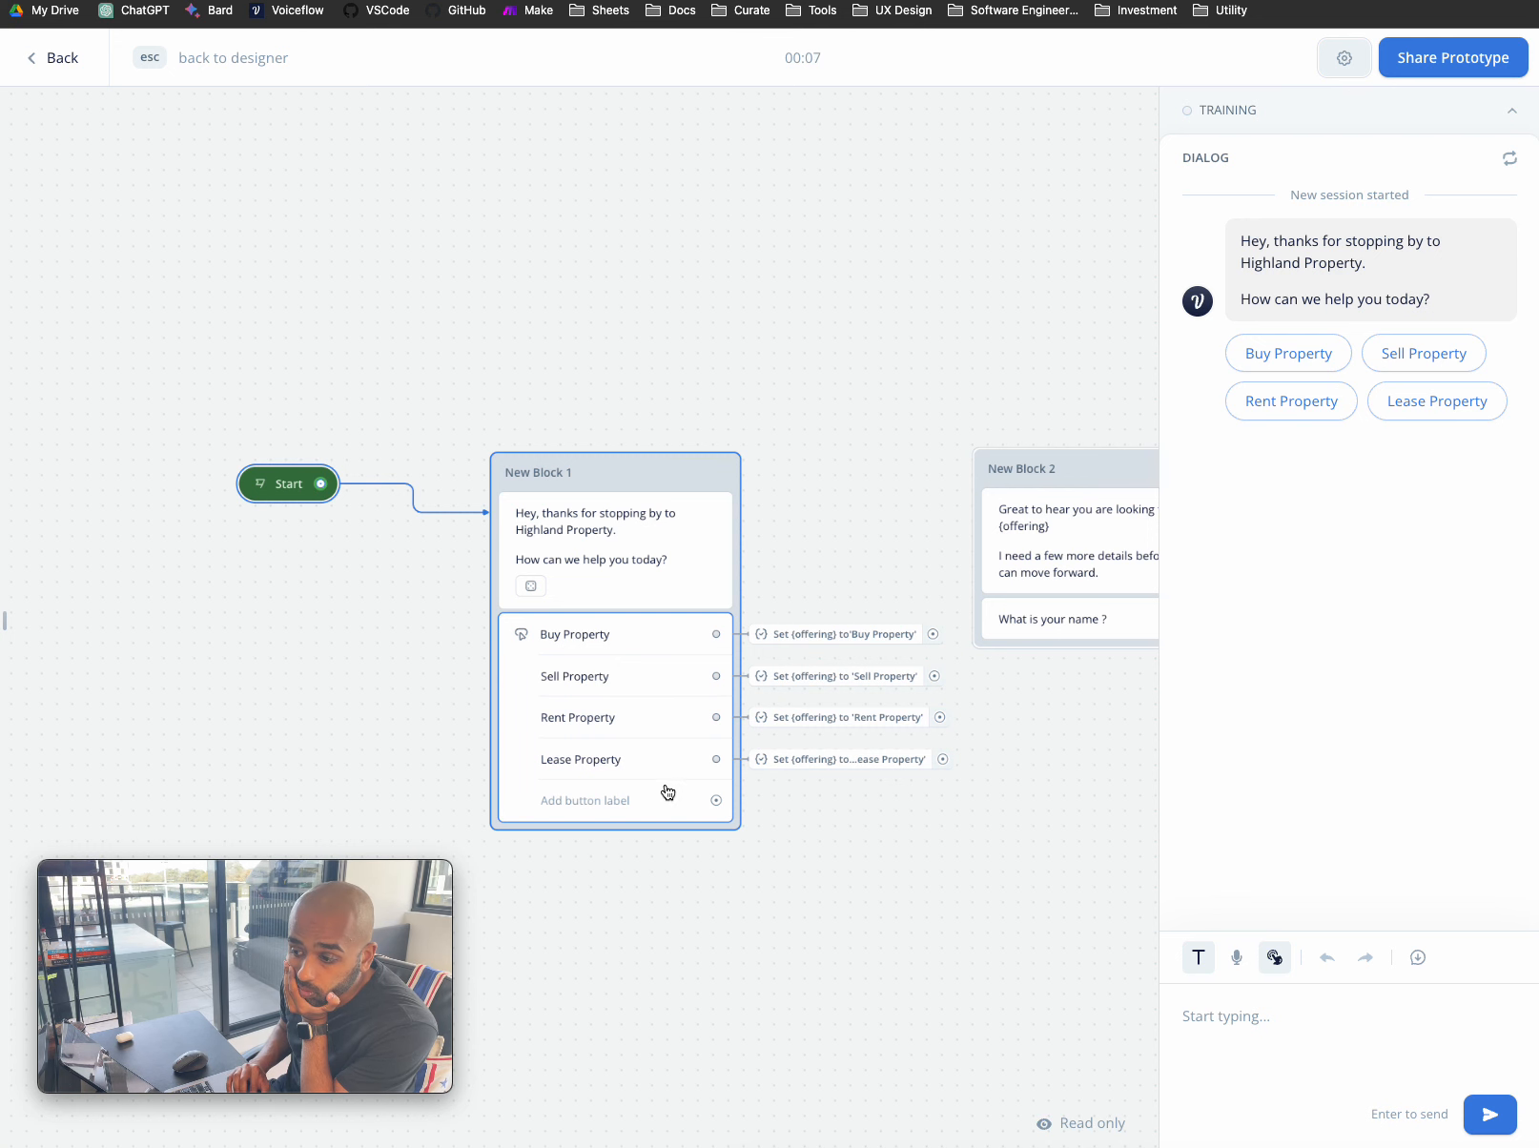
left_click(1428, 357)
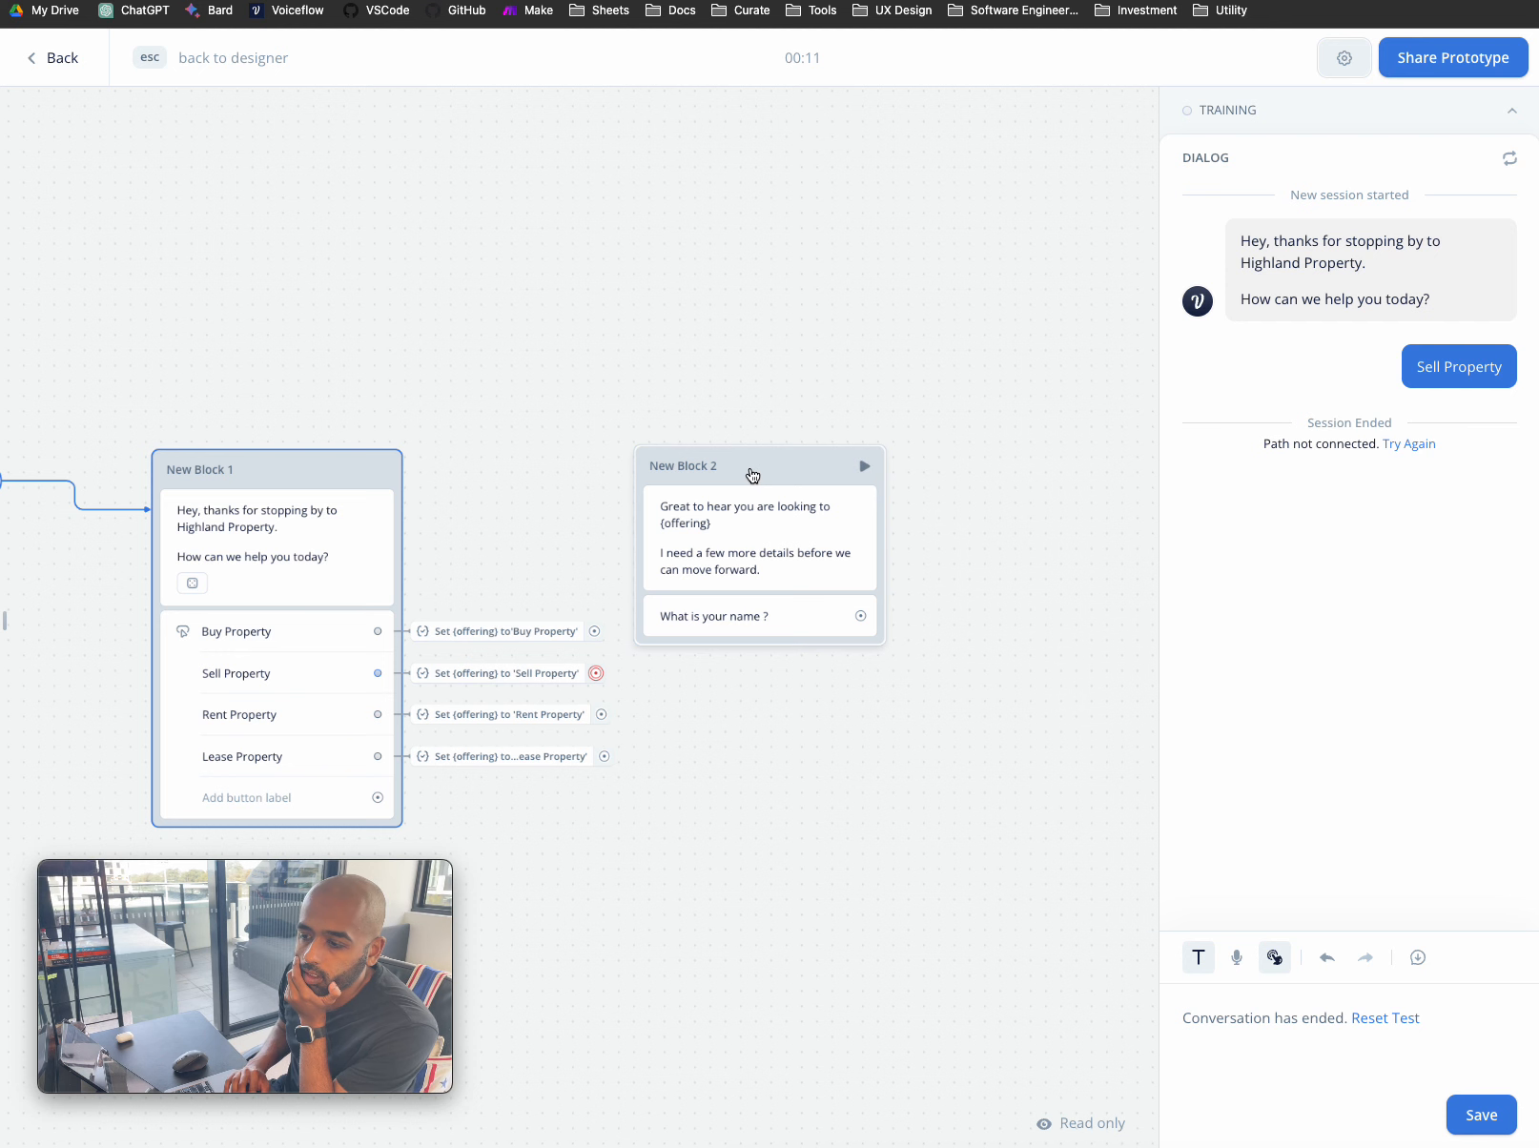
left_click(782, 446)
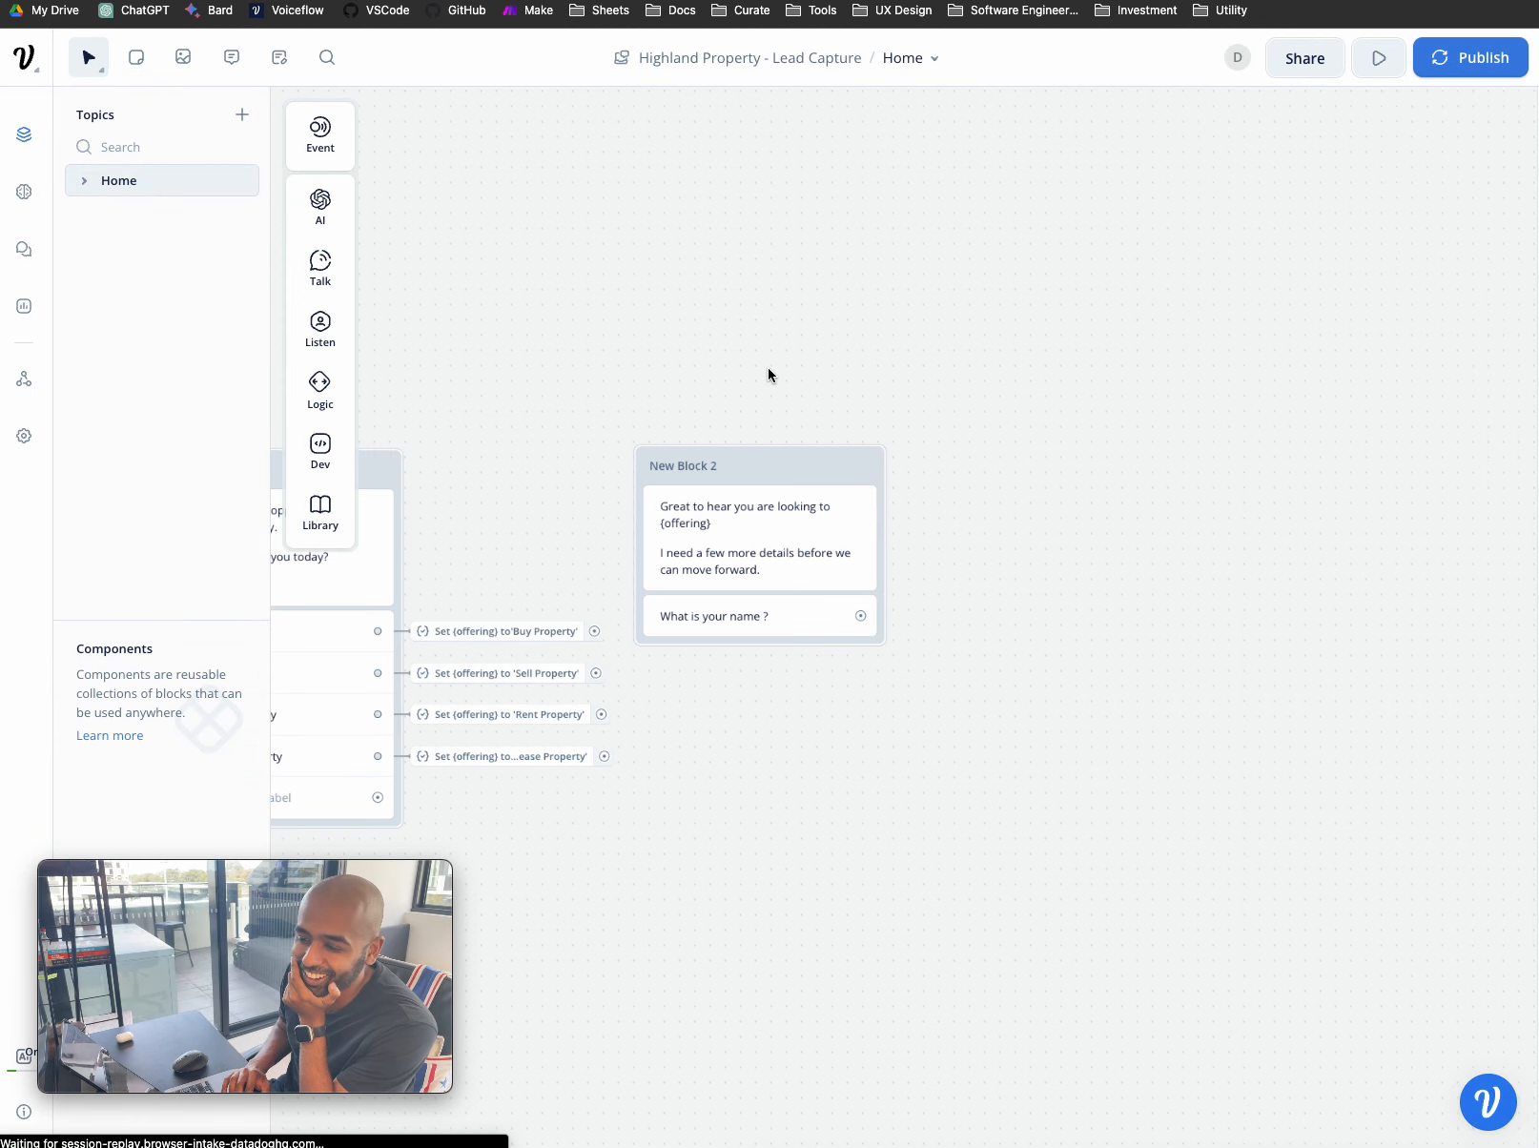
- Connect the Buy, Sell, Rent and Lease Property paths to New Block 2
left_click_drag(594, 632, 646, 490)
left_click_drag(597, 673, 643, 569)
left_click_drag(609, 716, 639, 555)
left_click_drag(604, 756, 643, 495)
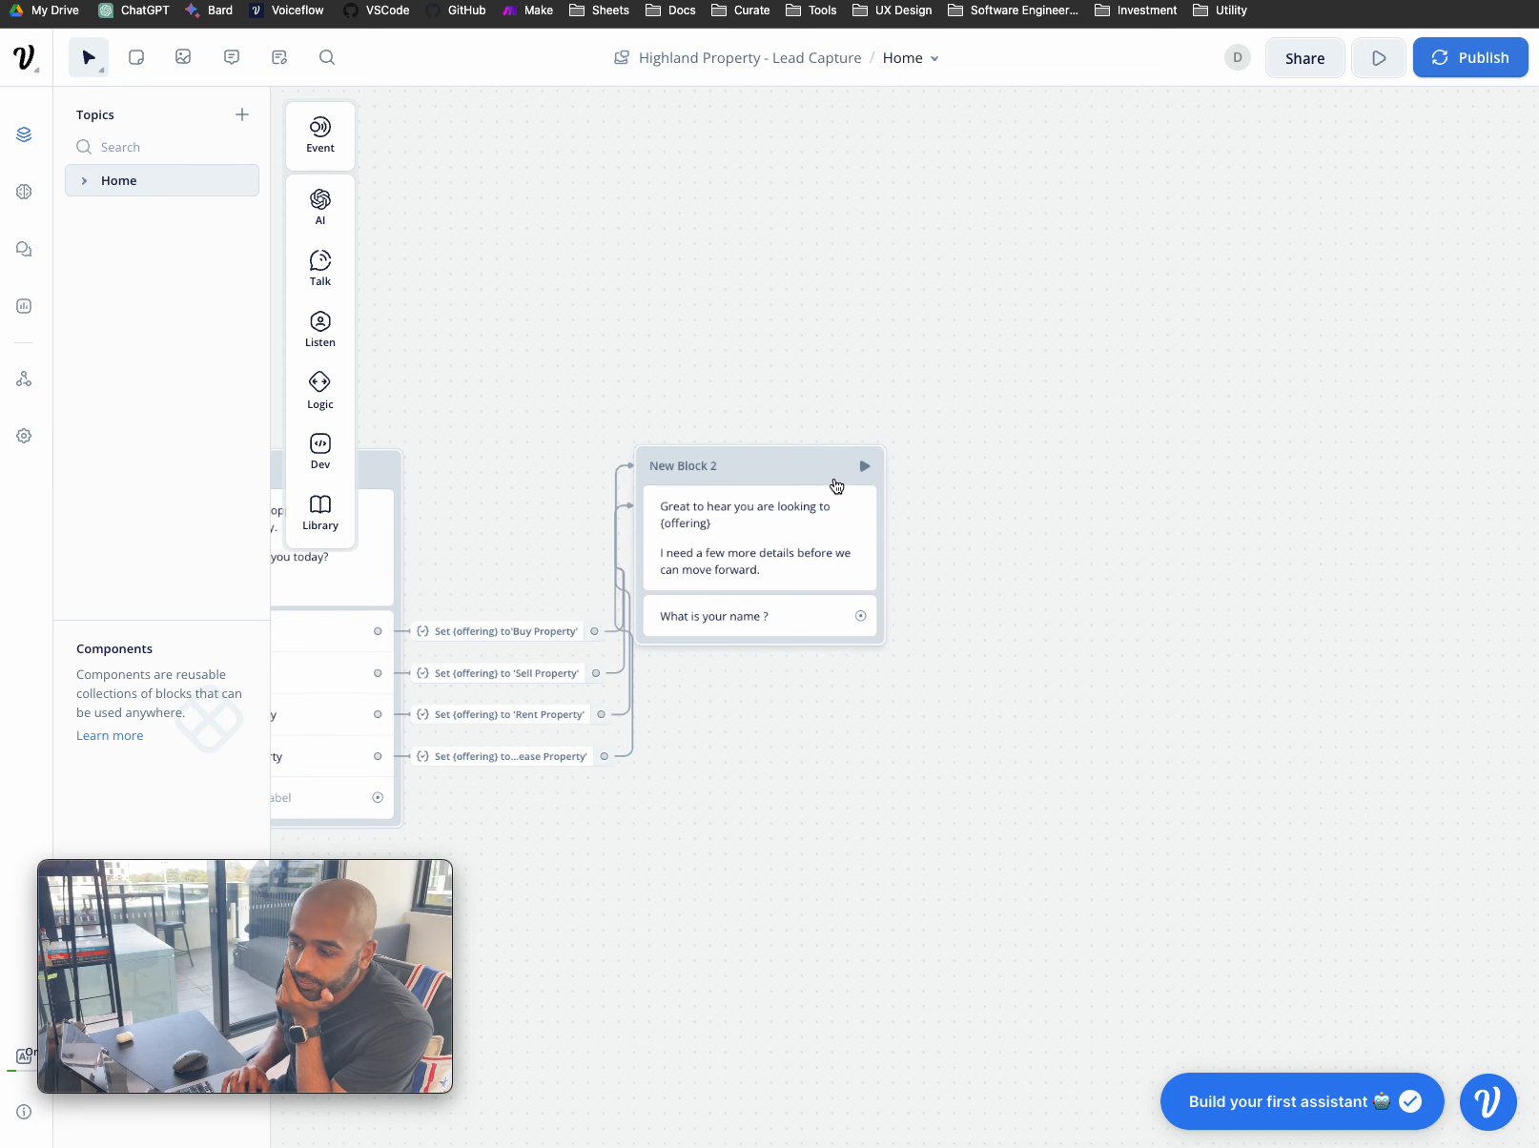
- Move New Block 2 further right and pan back to the Start node and New Block 1
left_click_drag(820, 456, 968, 451)
scroll(829, 804, "left", 2)
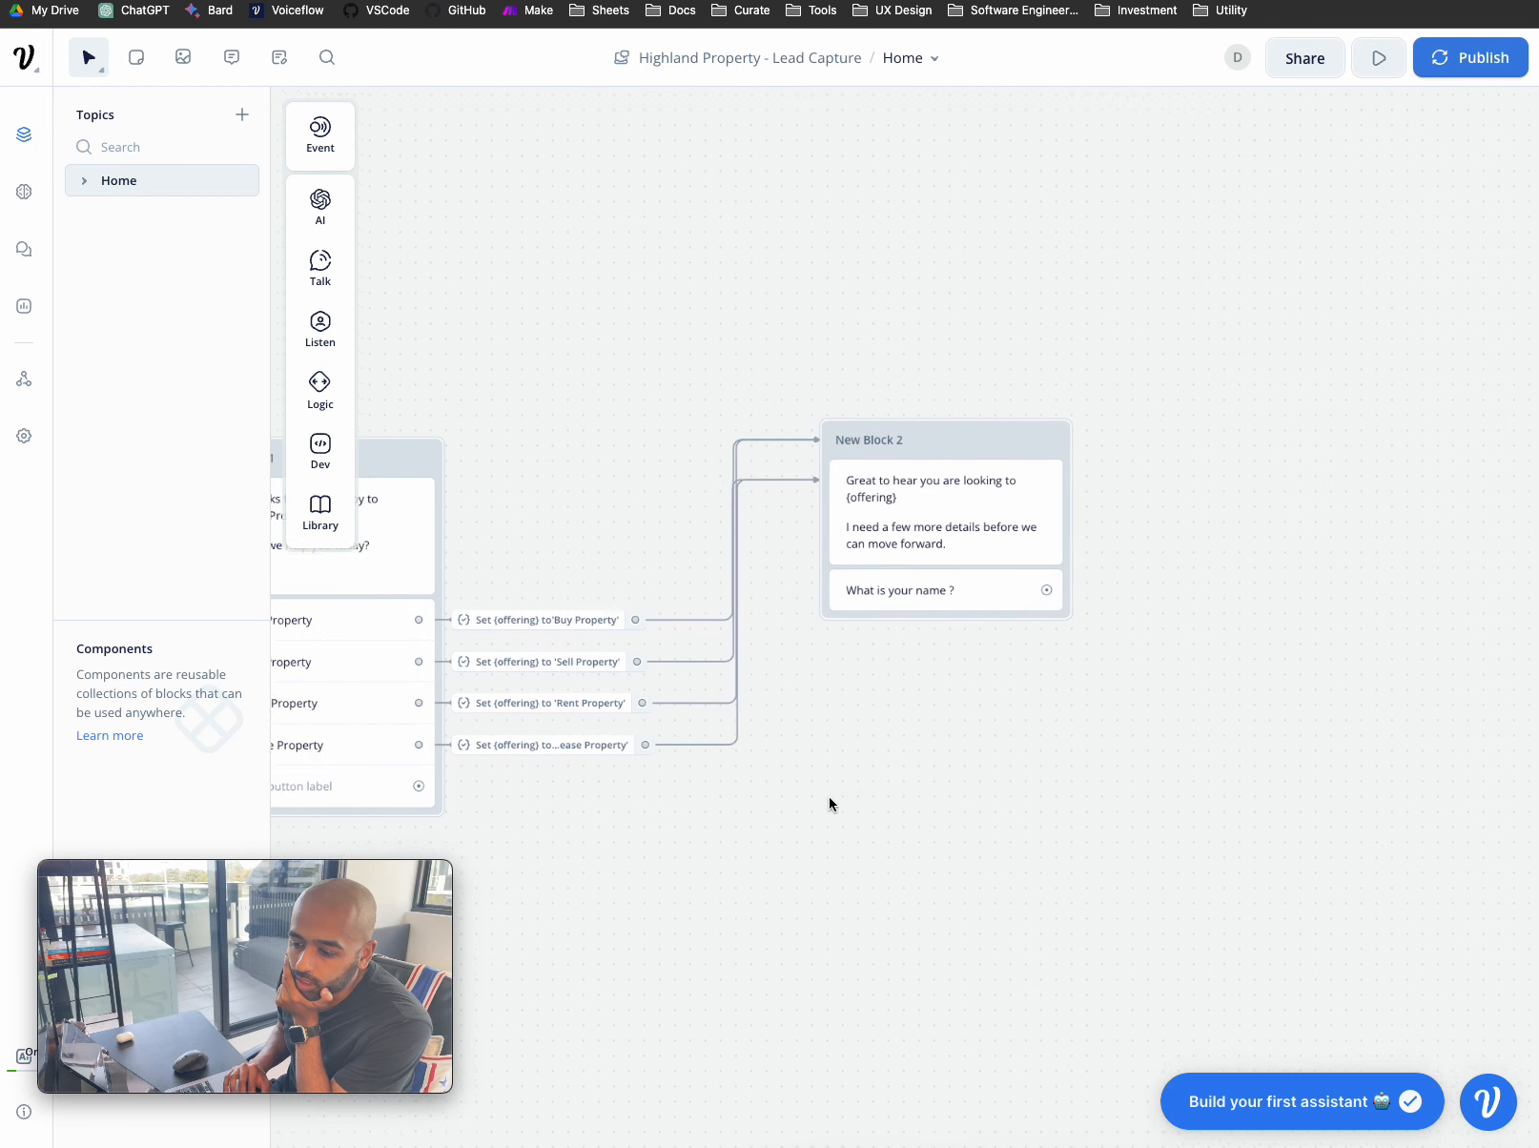
scroll(829, 796, "left", 5)
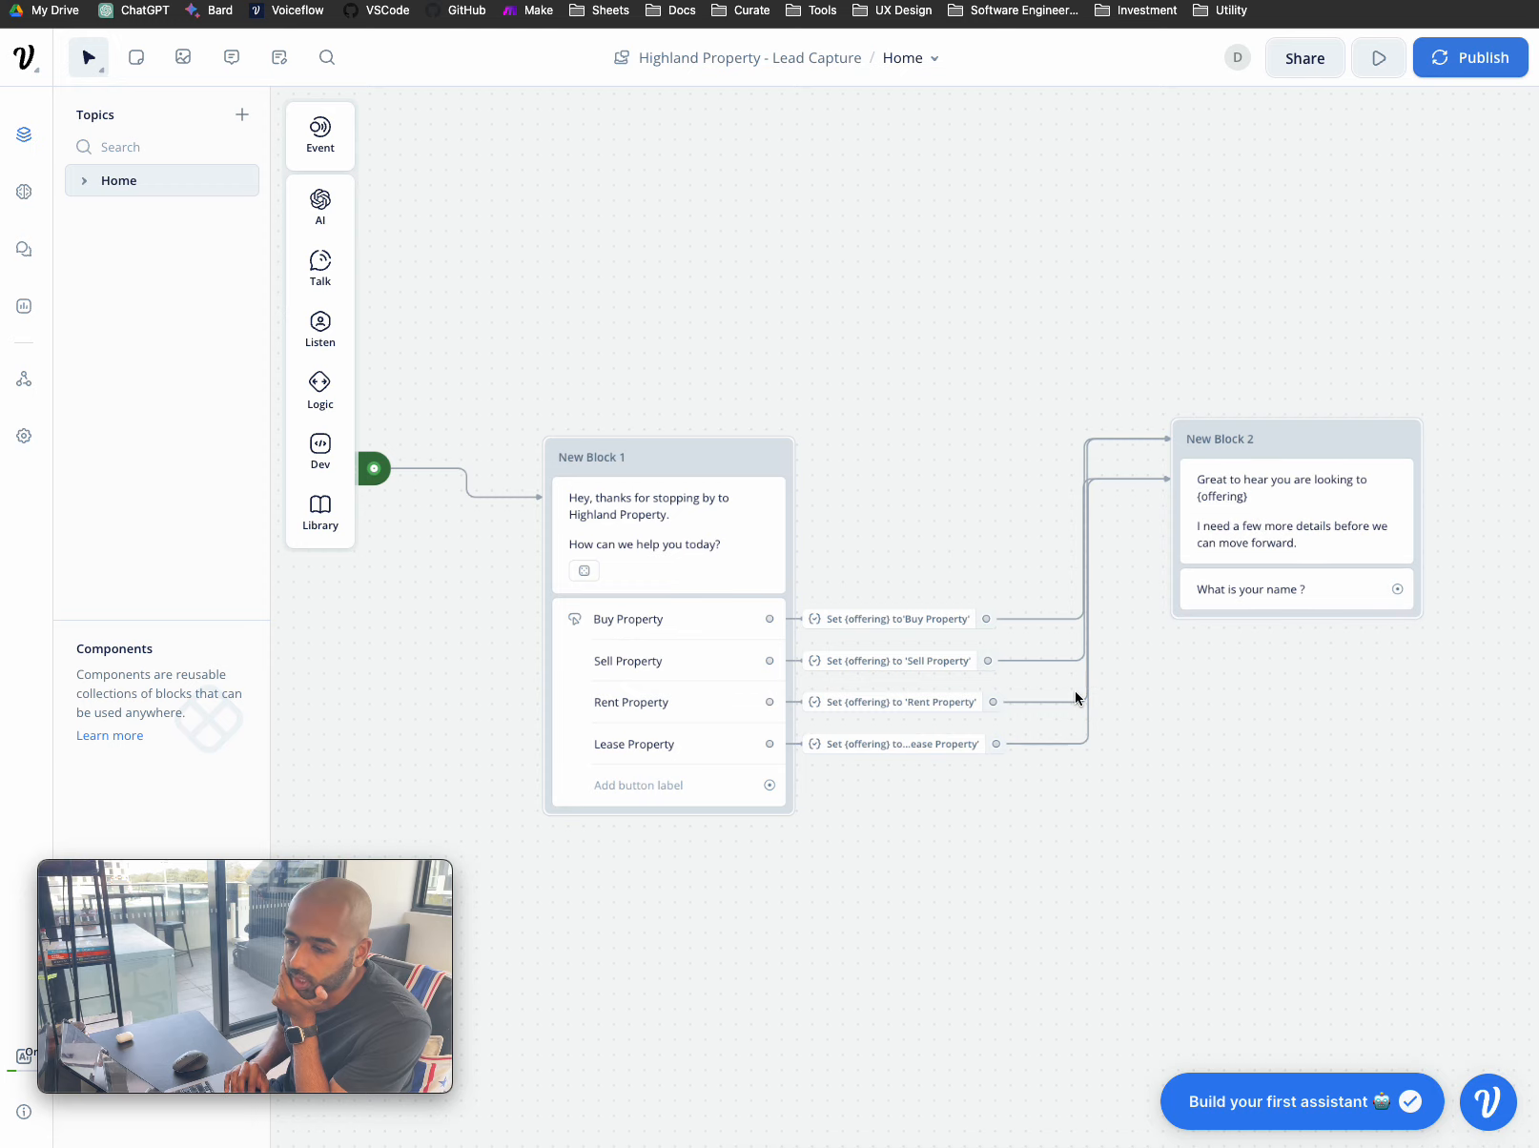
scroll(1075, 693, "left", 4)
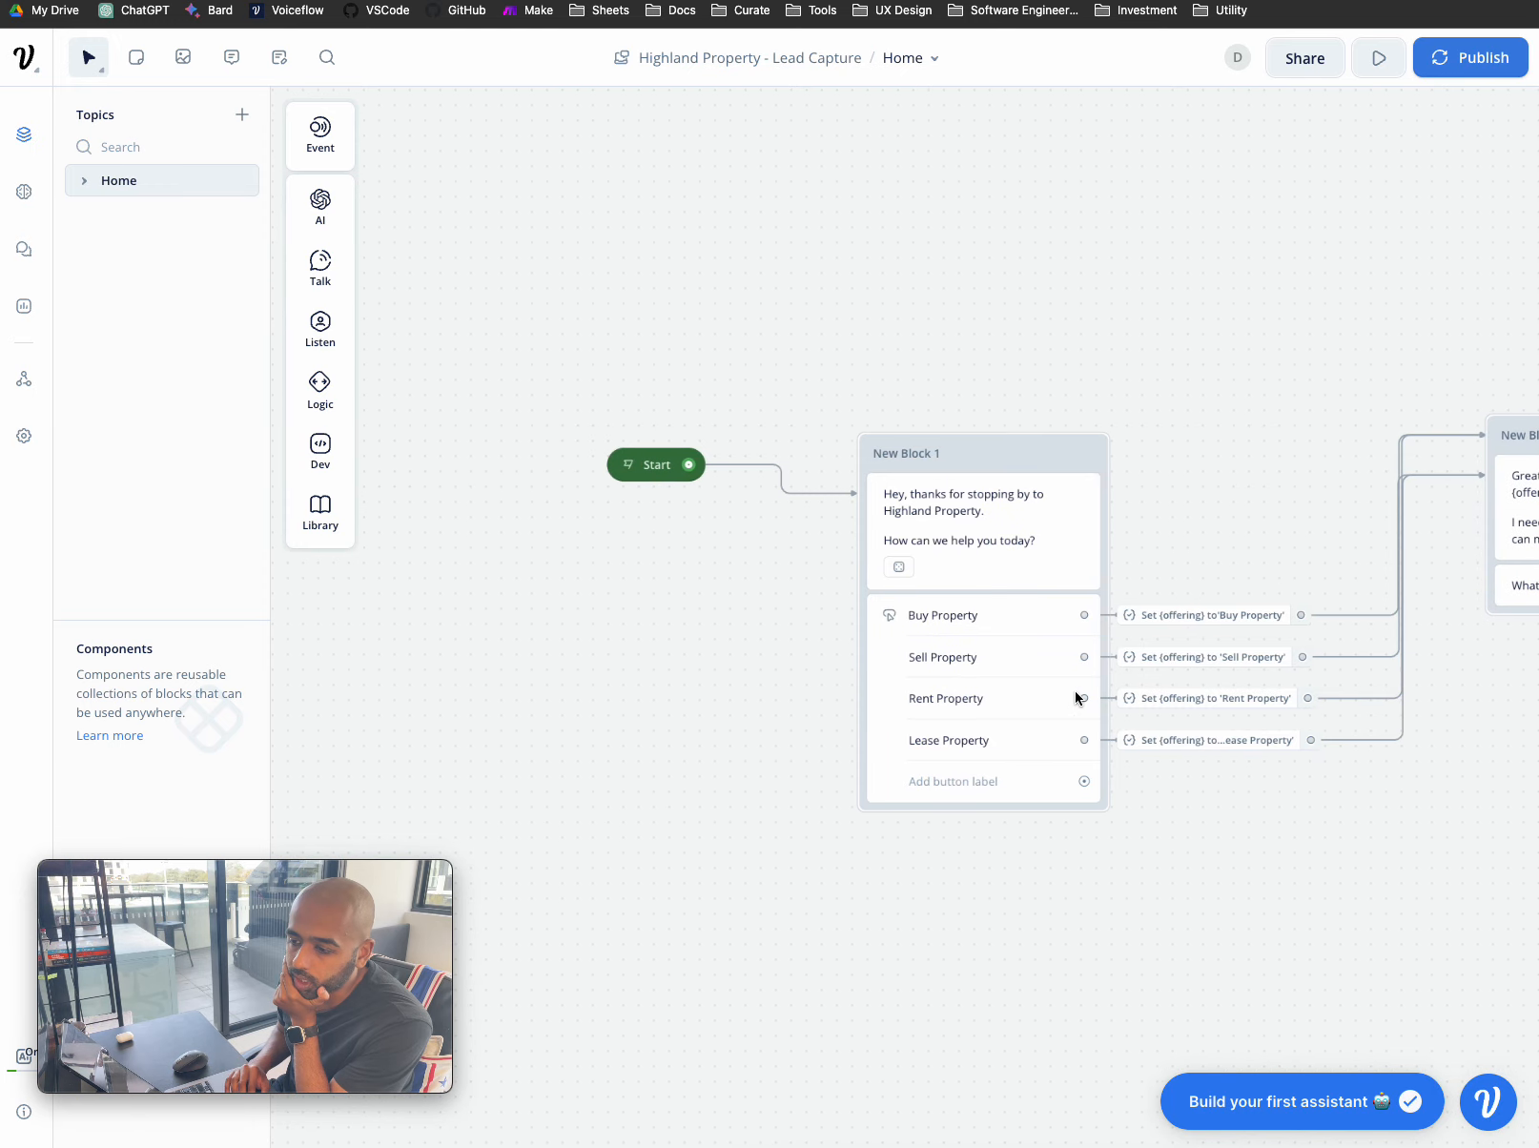
- Test-run from New Block 1, choose Sell Property, check the reply names it, then exit
left_click(1085, 453)
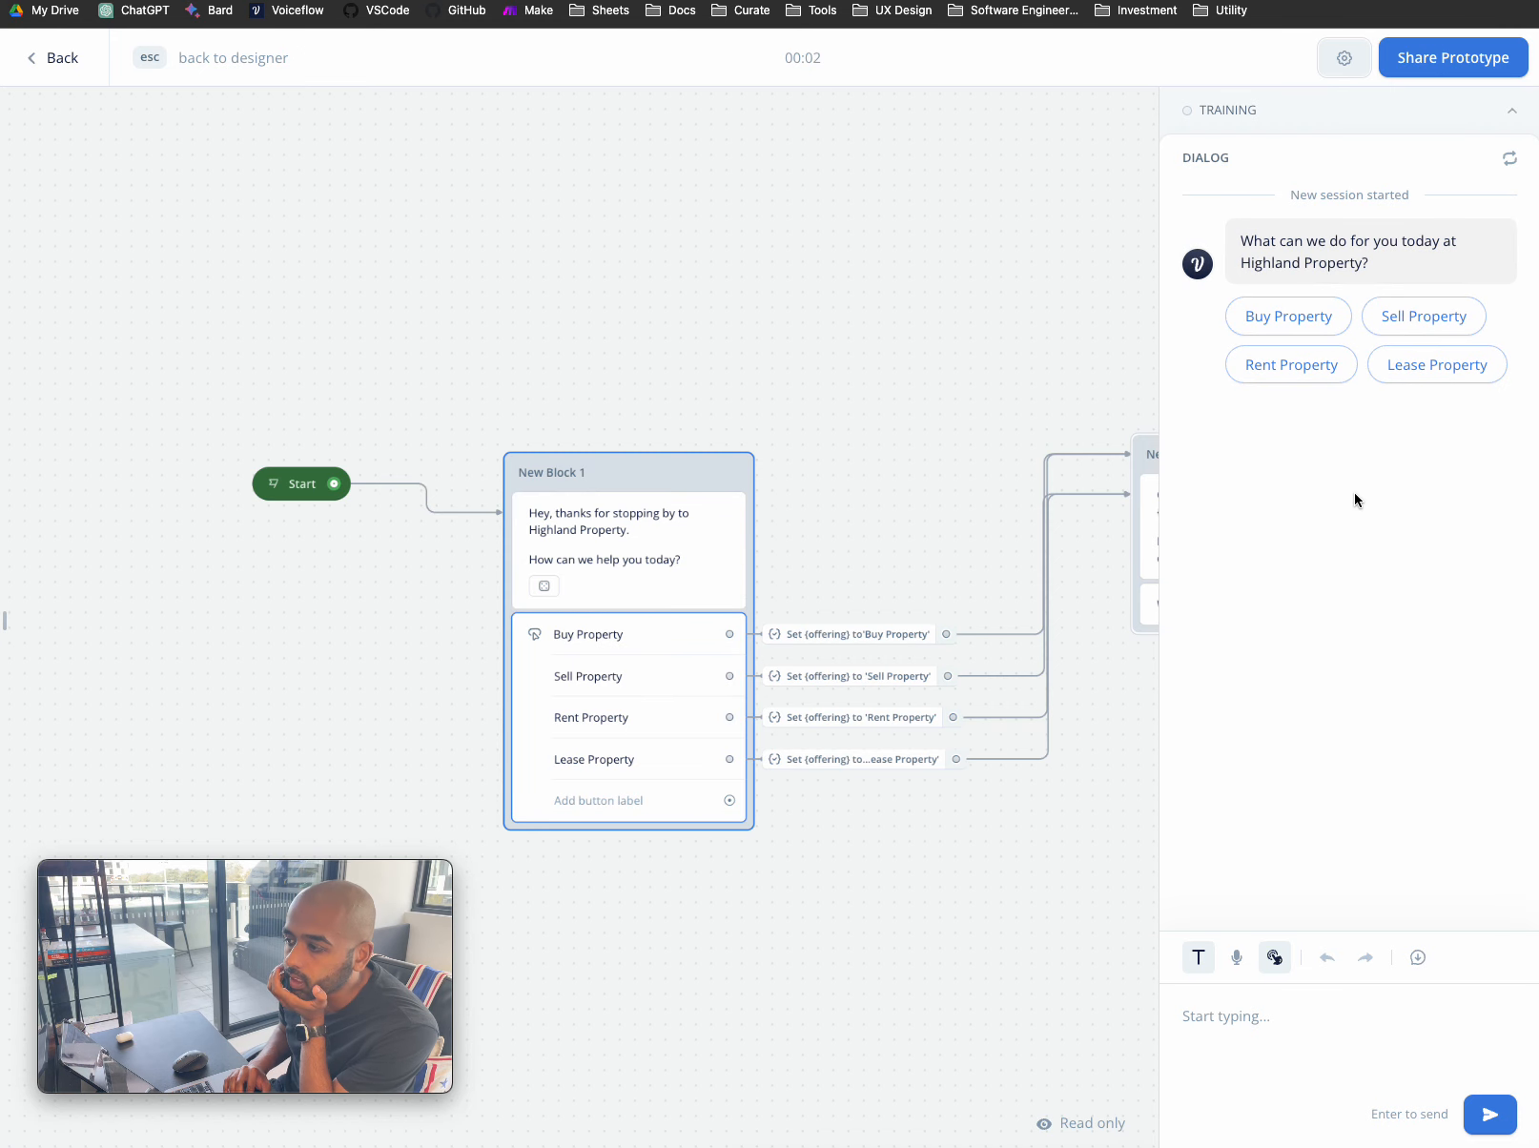
left_click(1442, 319)
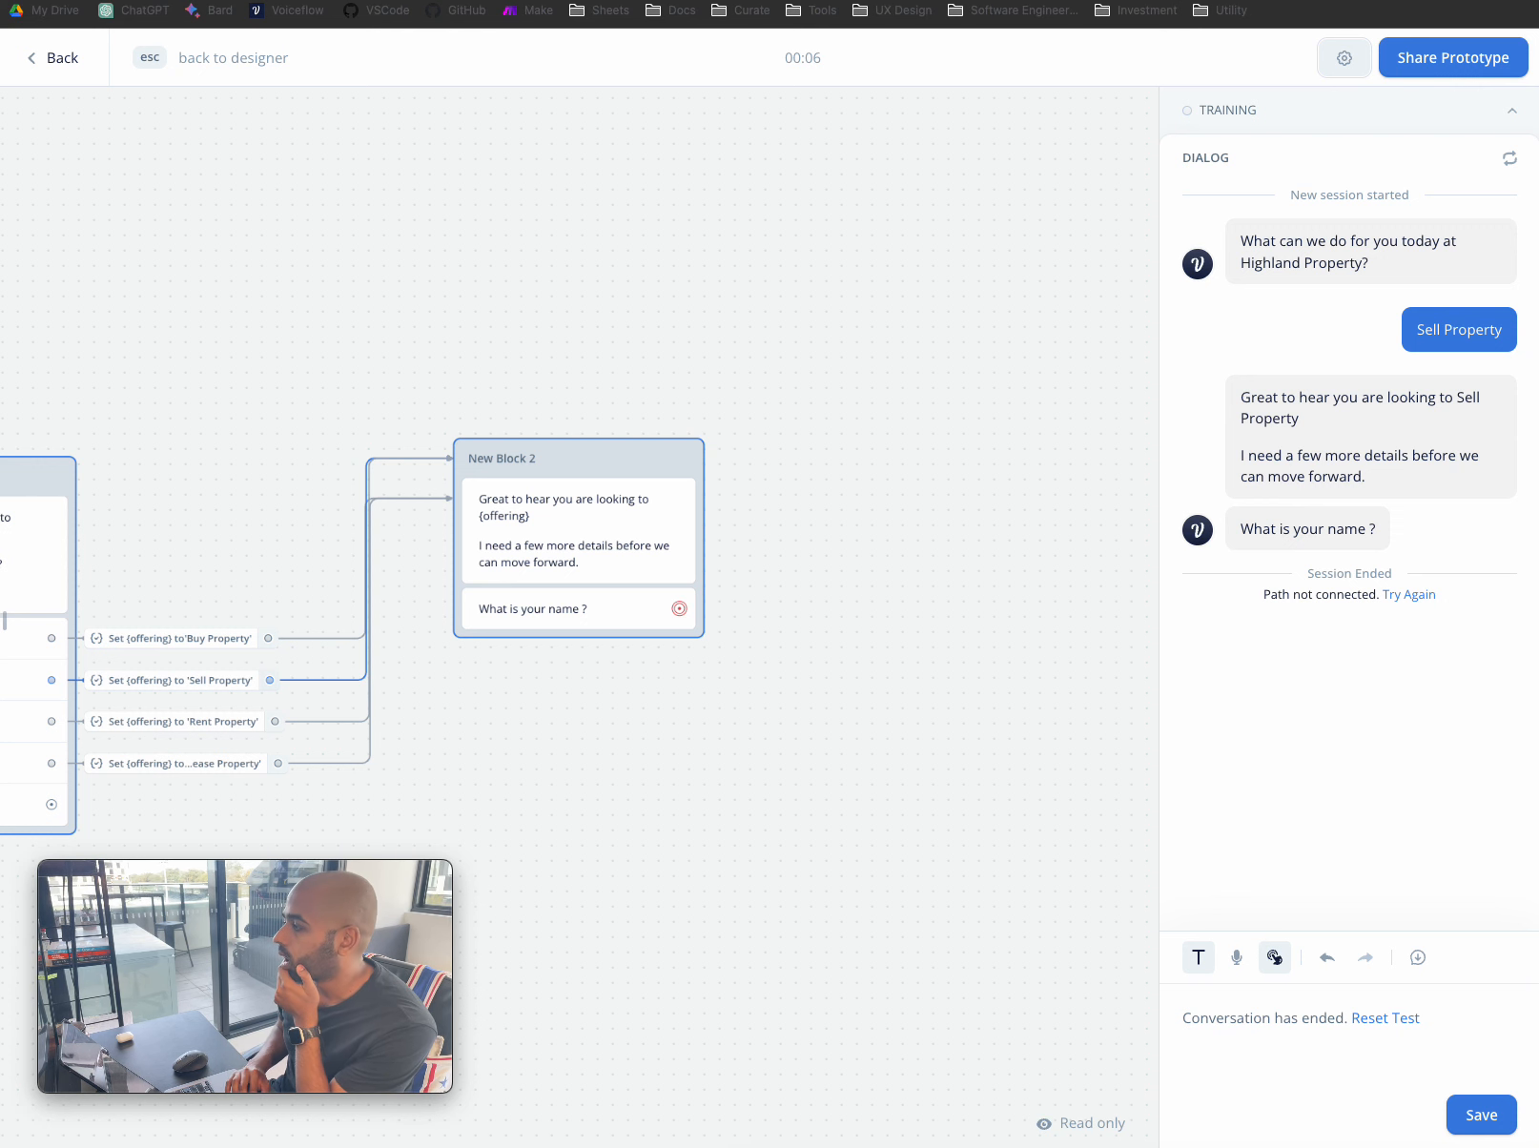
left_click(952, 720)
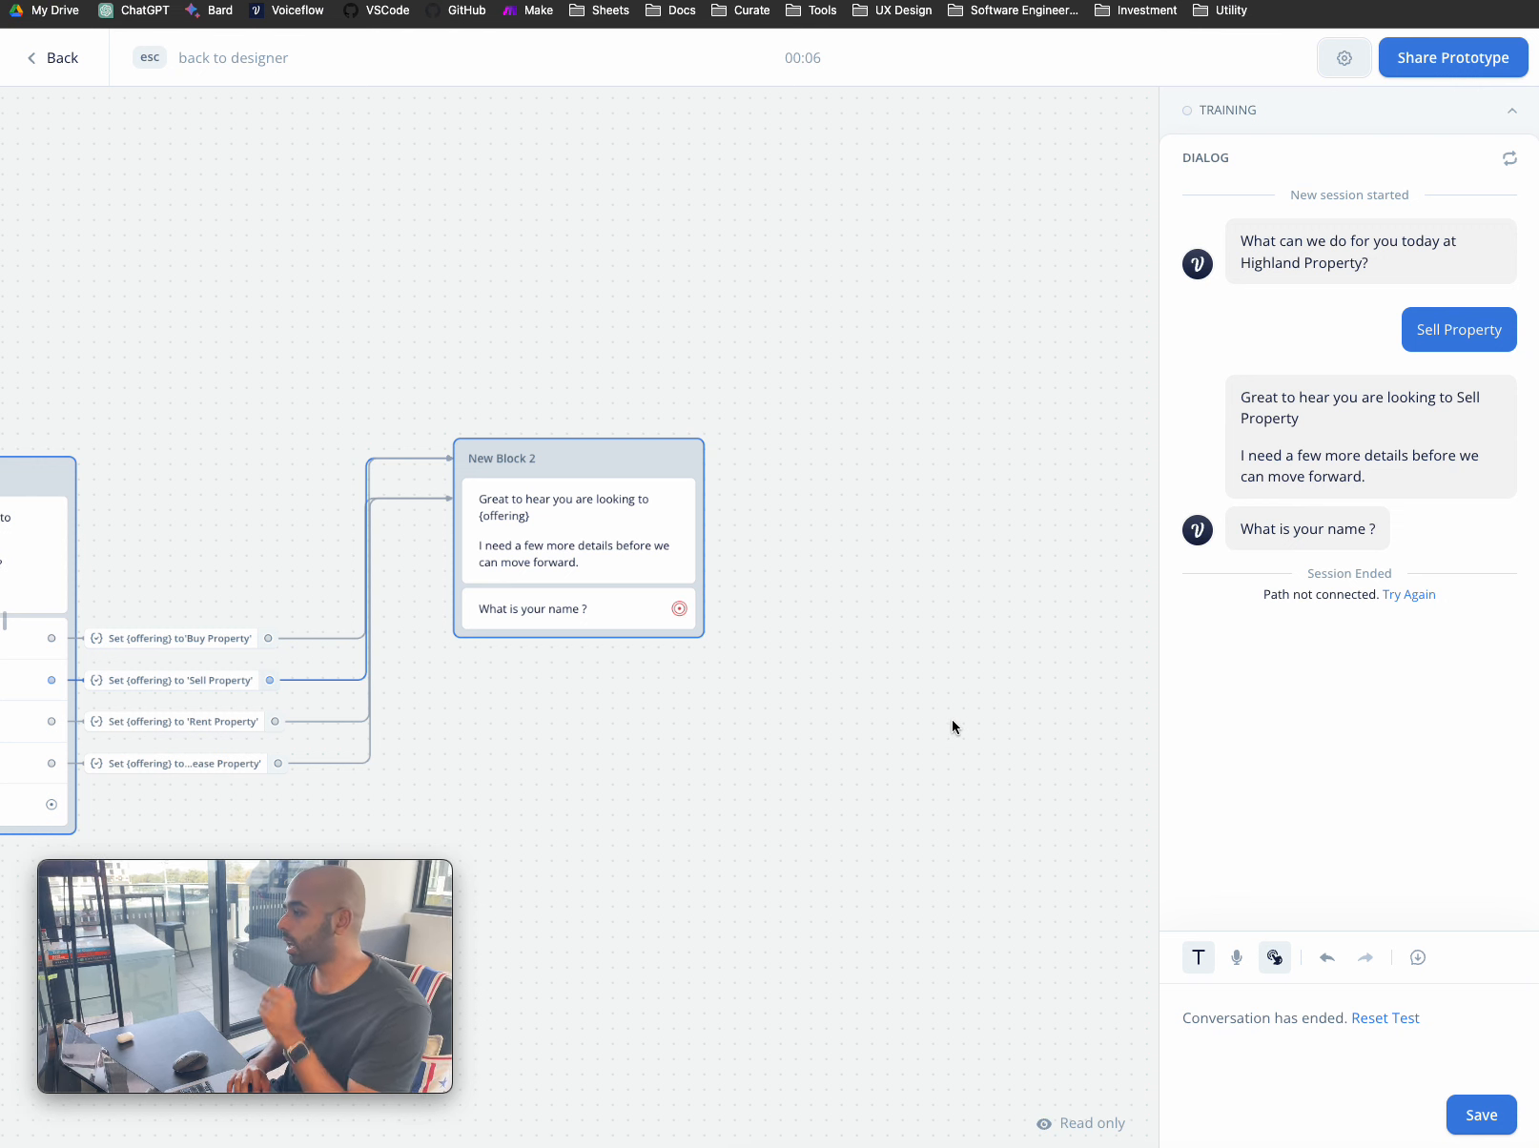
scroll(658, 384, "left", 5)
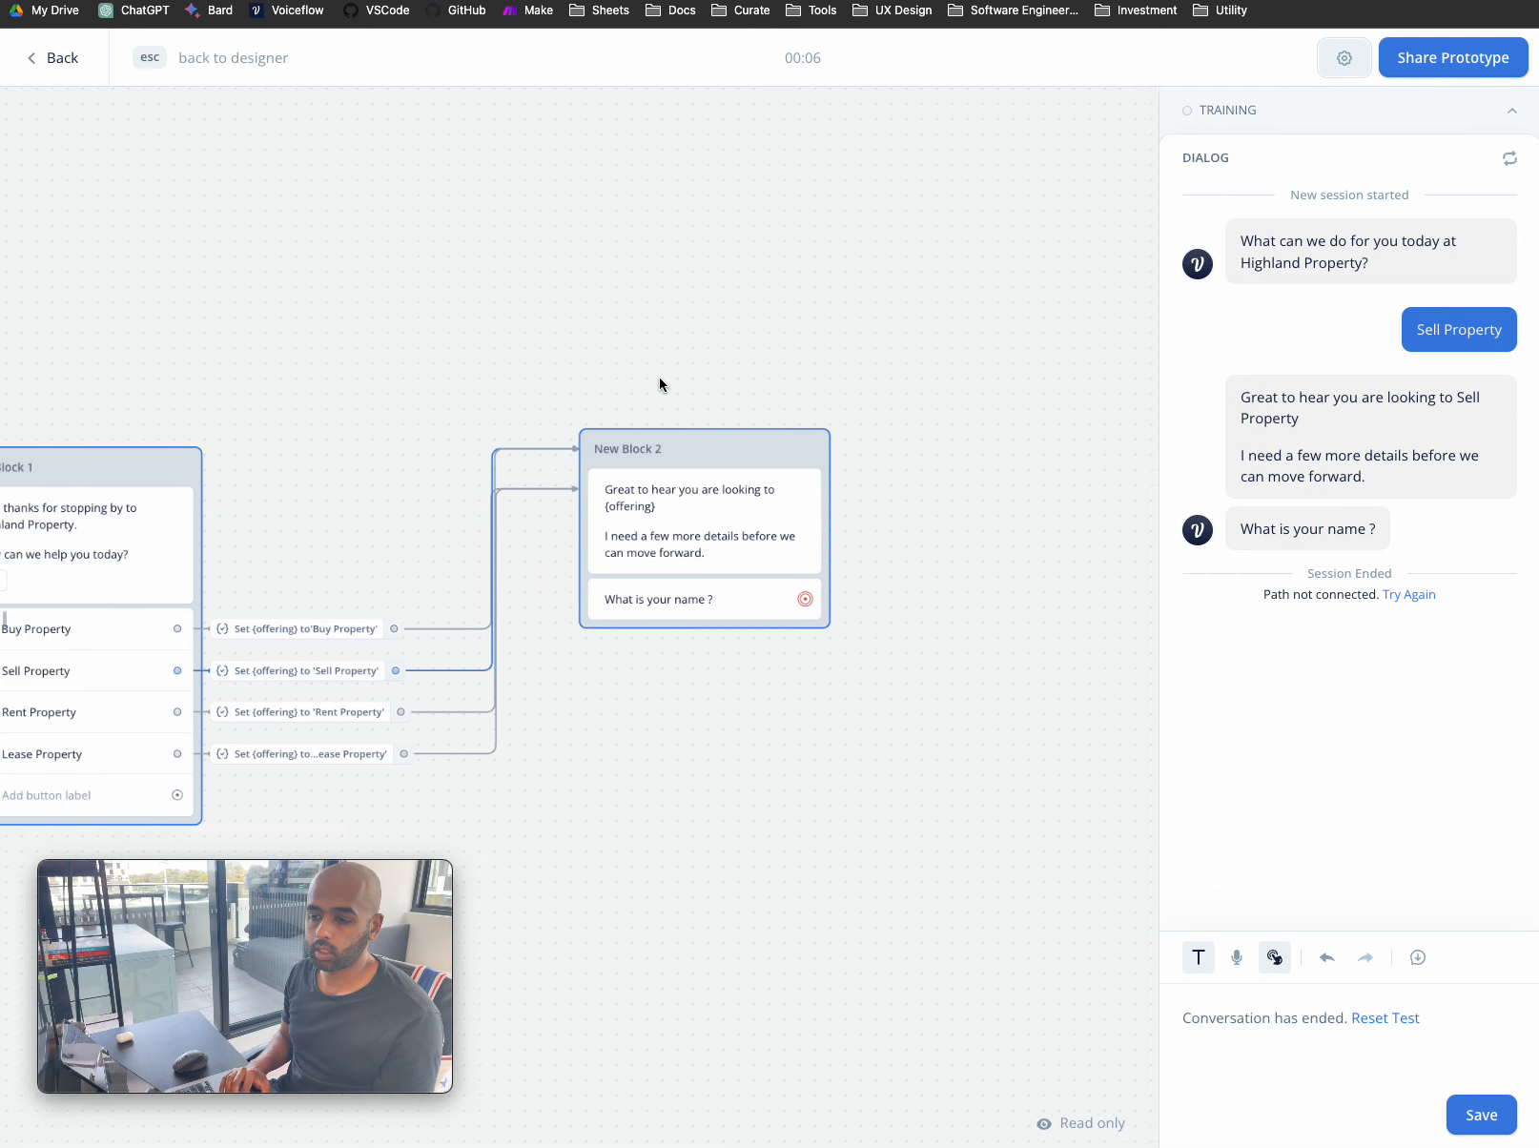
scroll(659, 384, "down", 3)
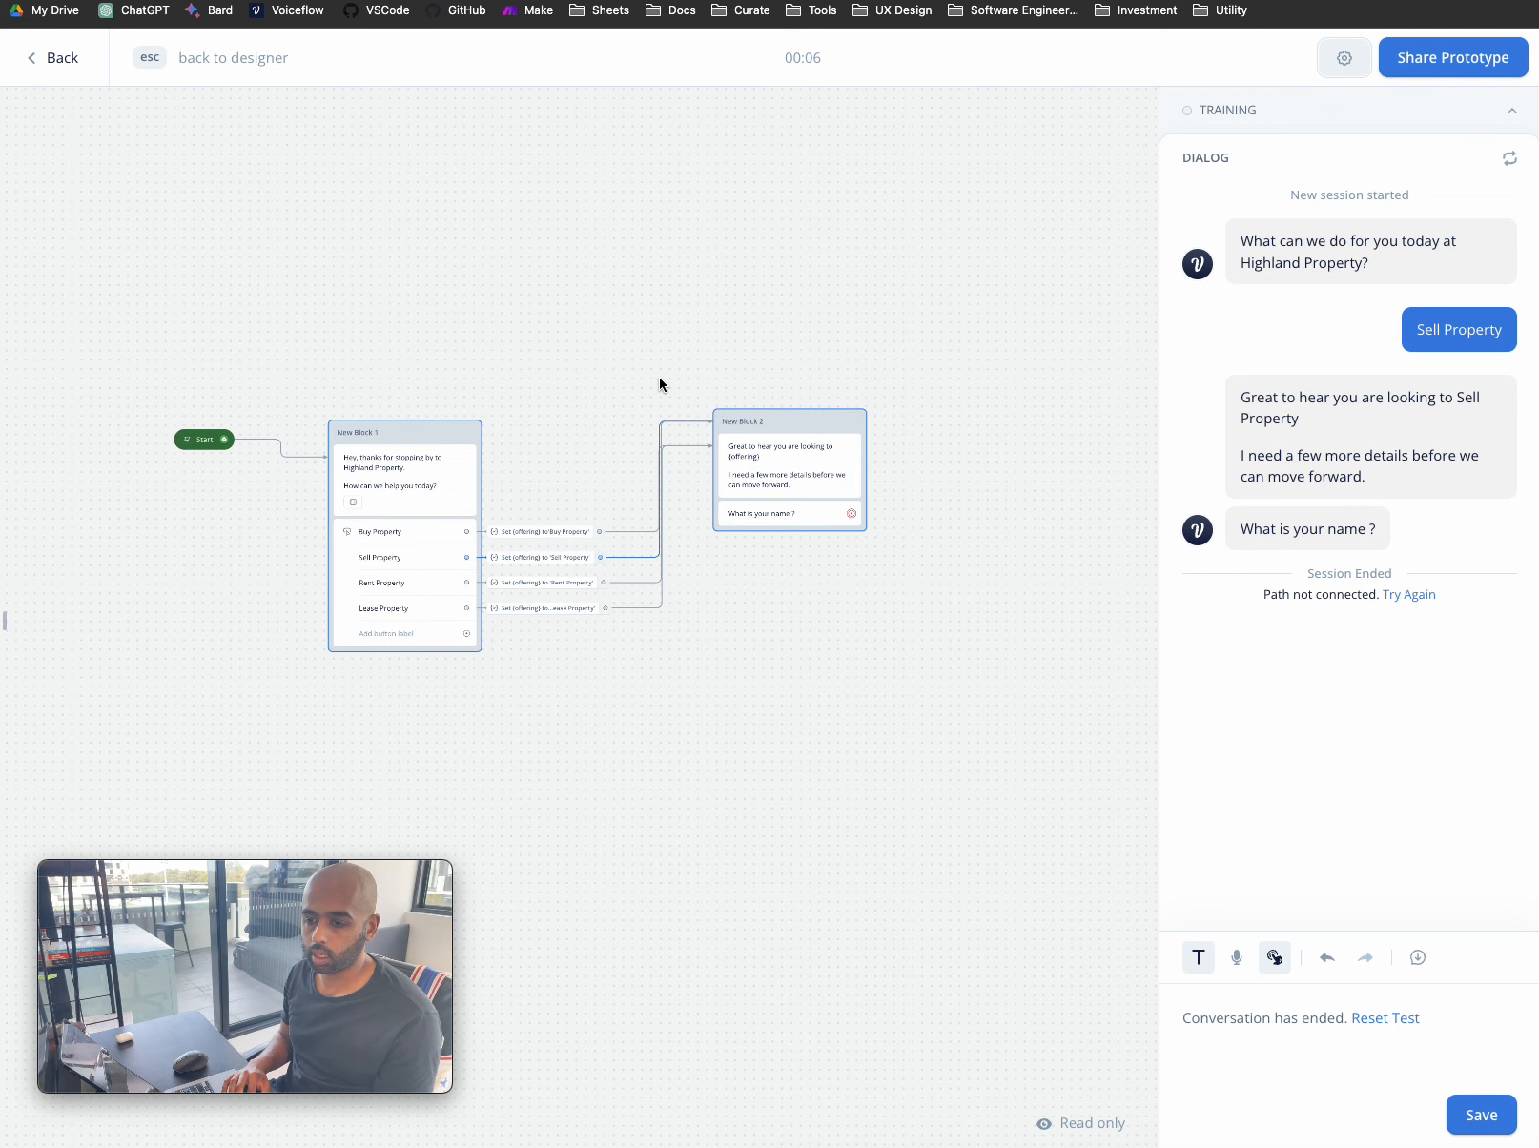
key("Escape")
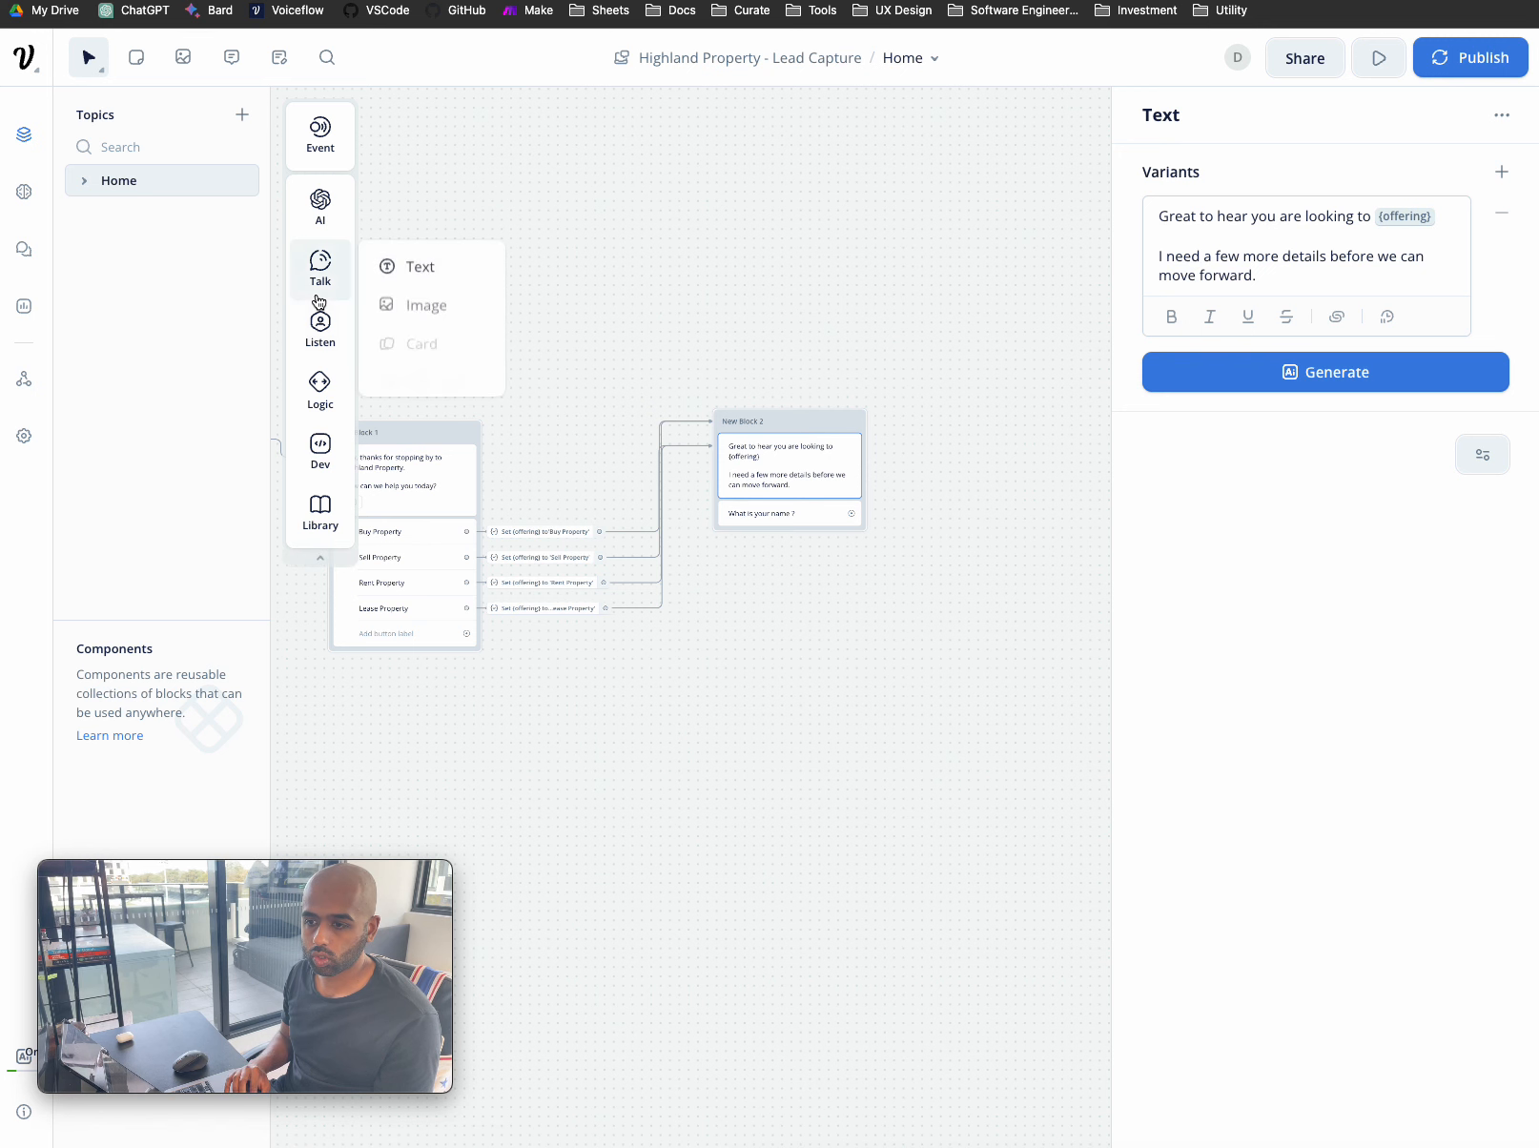
- Add a Listen > Capture step to the canvas as New Block 3
mouse_move(321, 329)
left_click_drag(458, 398, 982, 431)
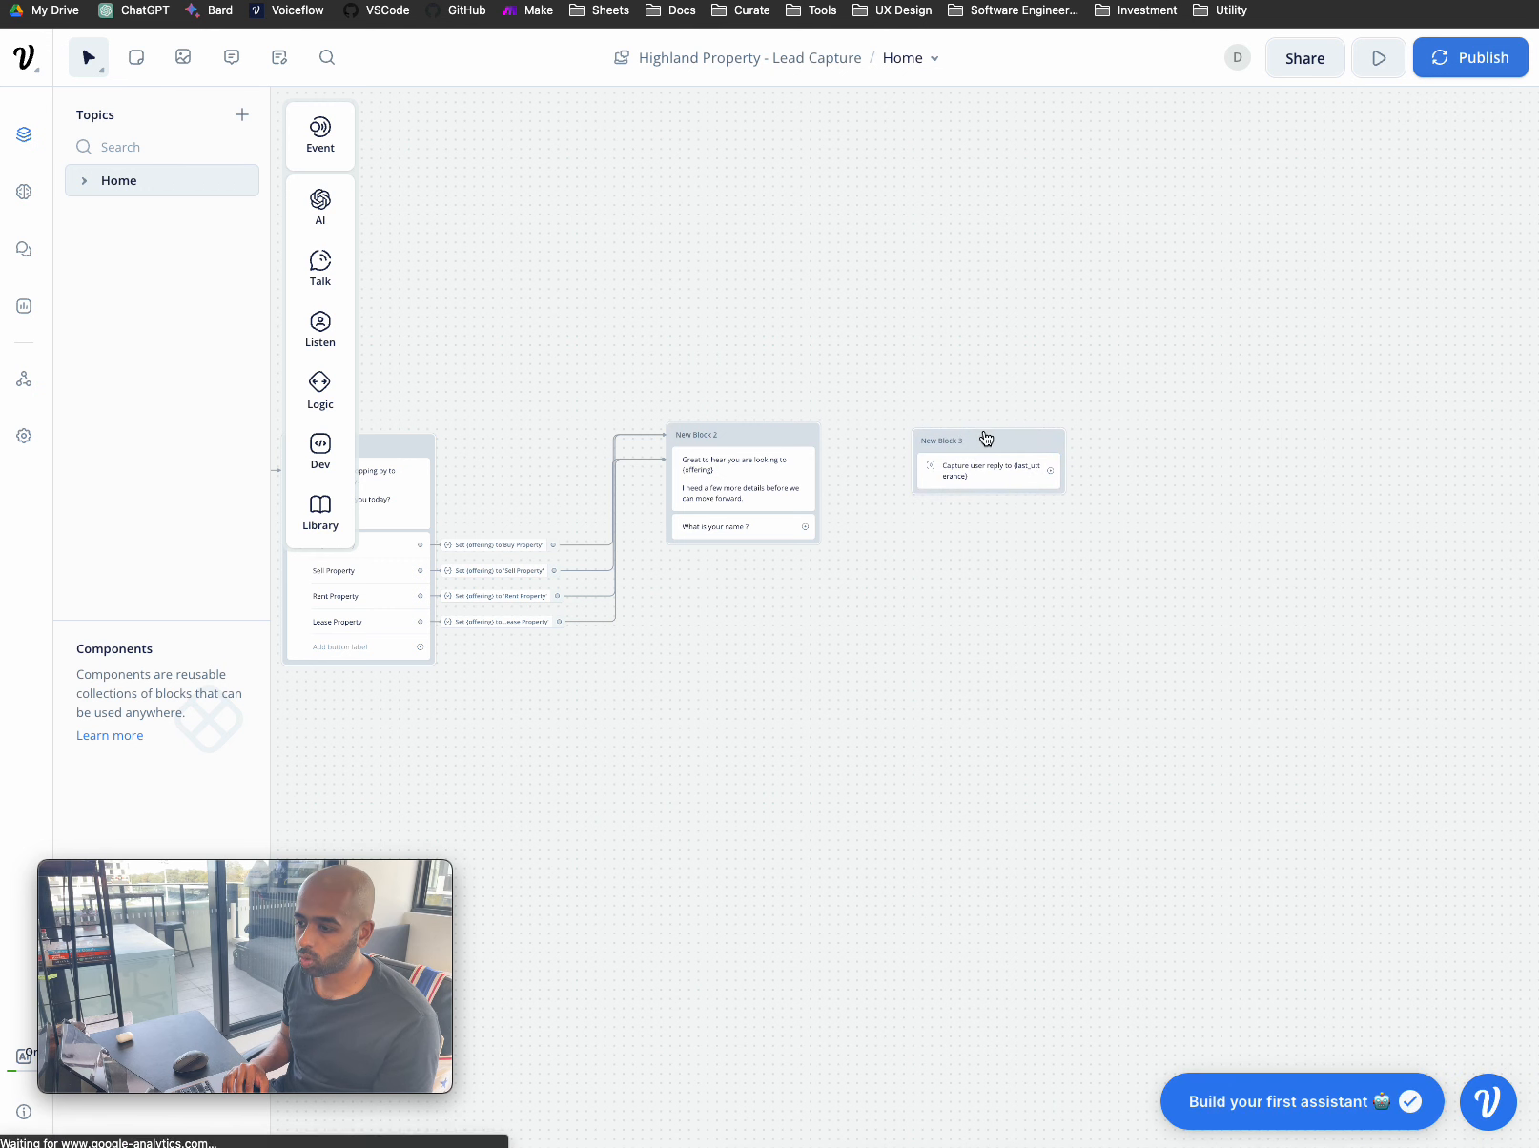
left_click(986, 438)
left_click(1346, 281)
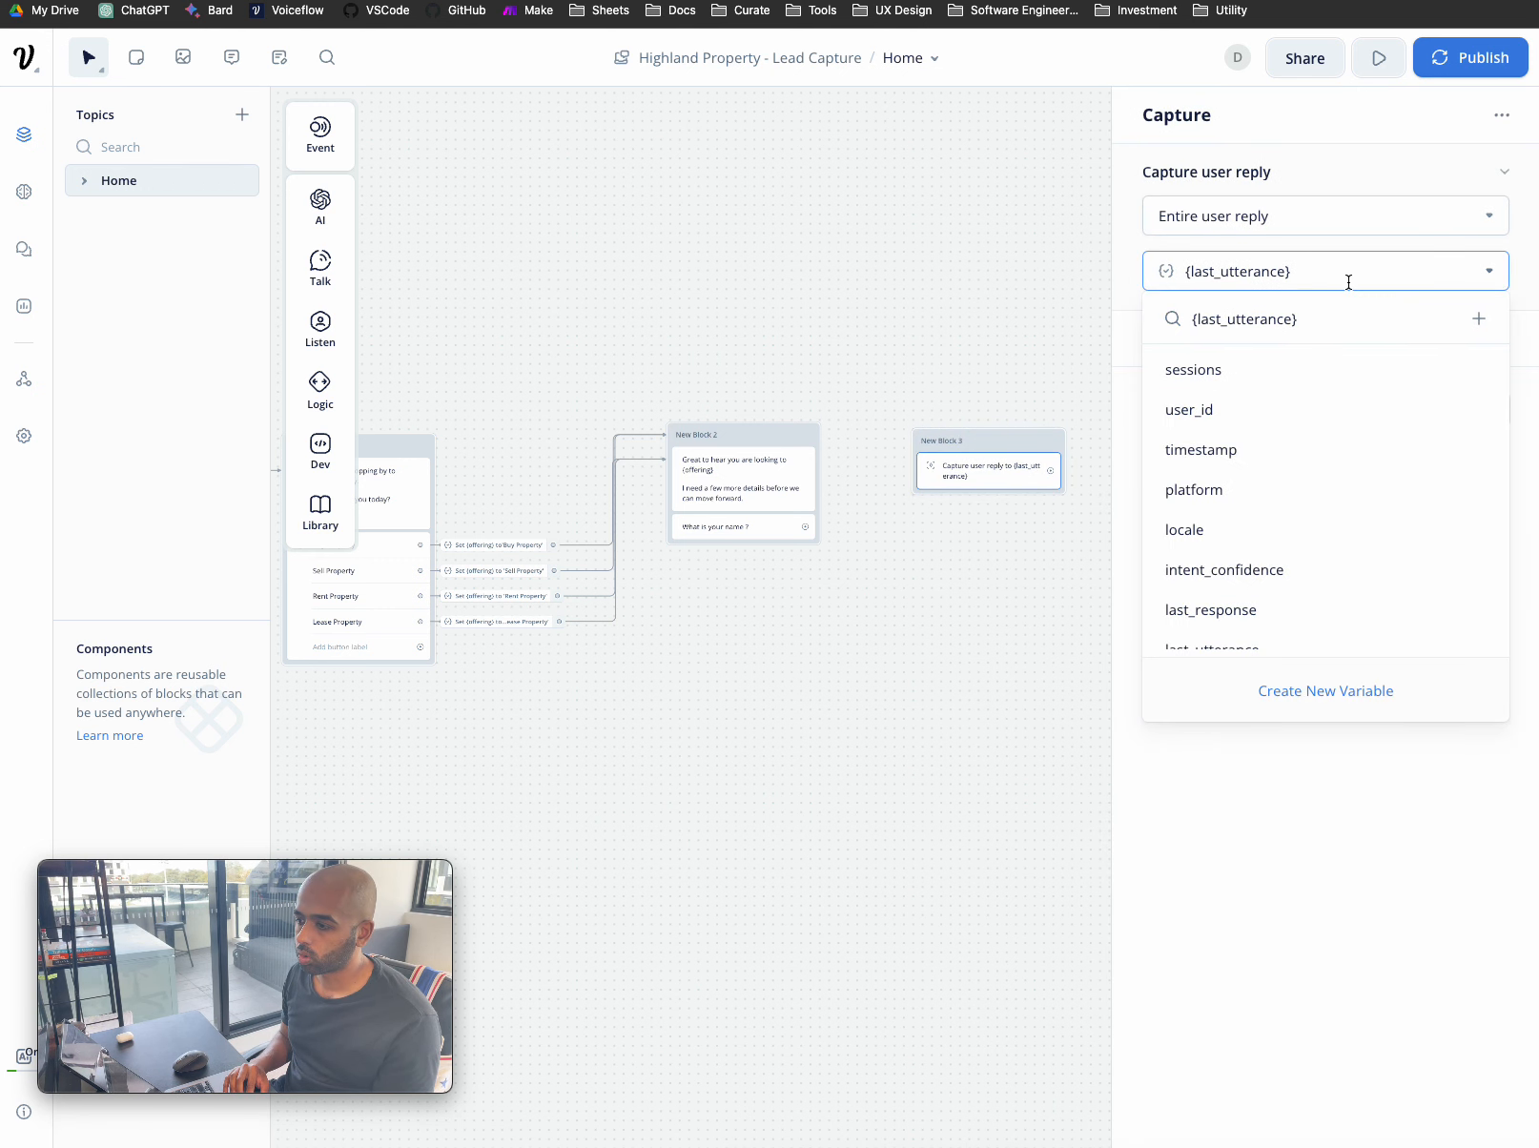
scroll(1340, 409, "down", 1)
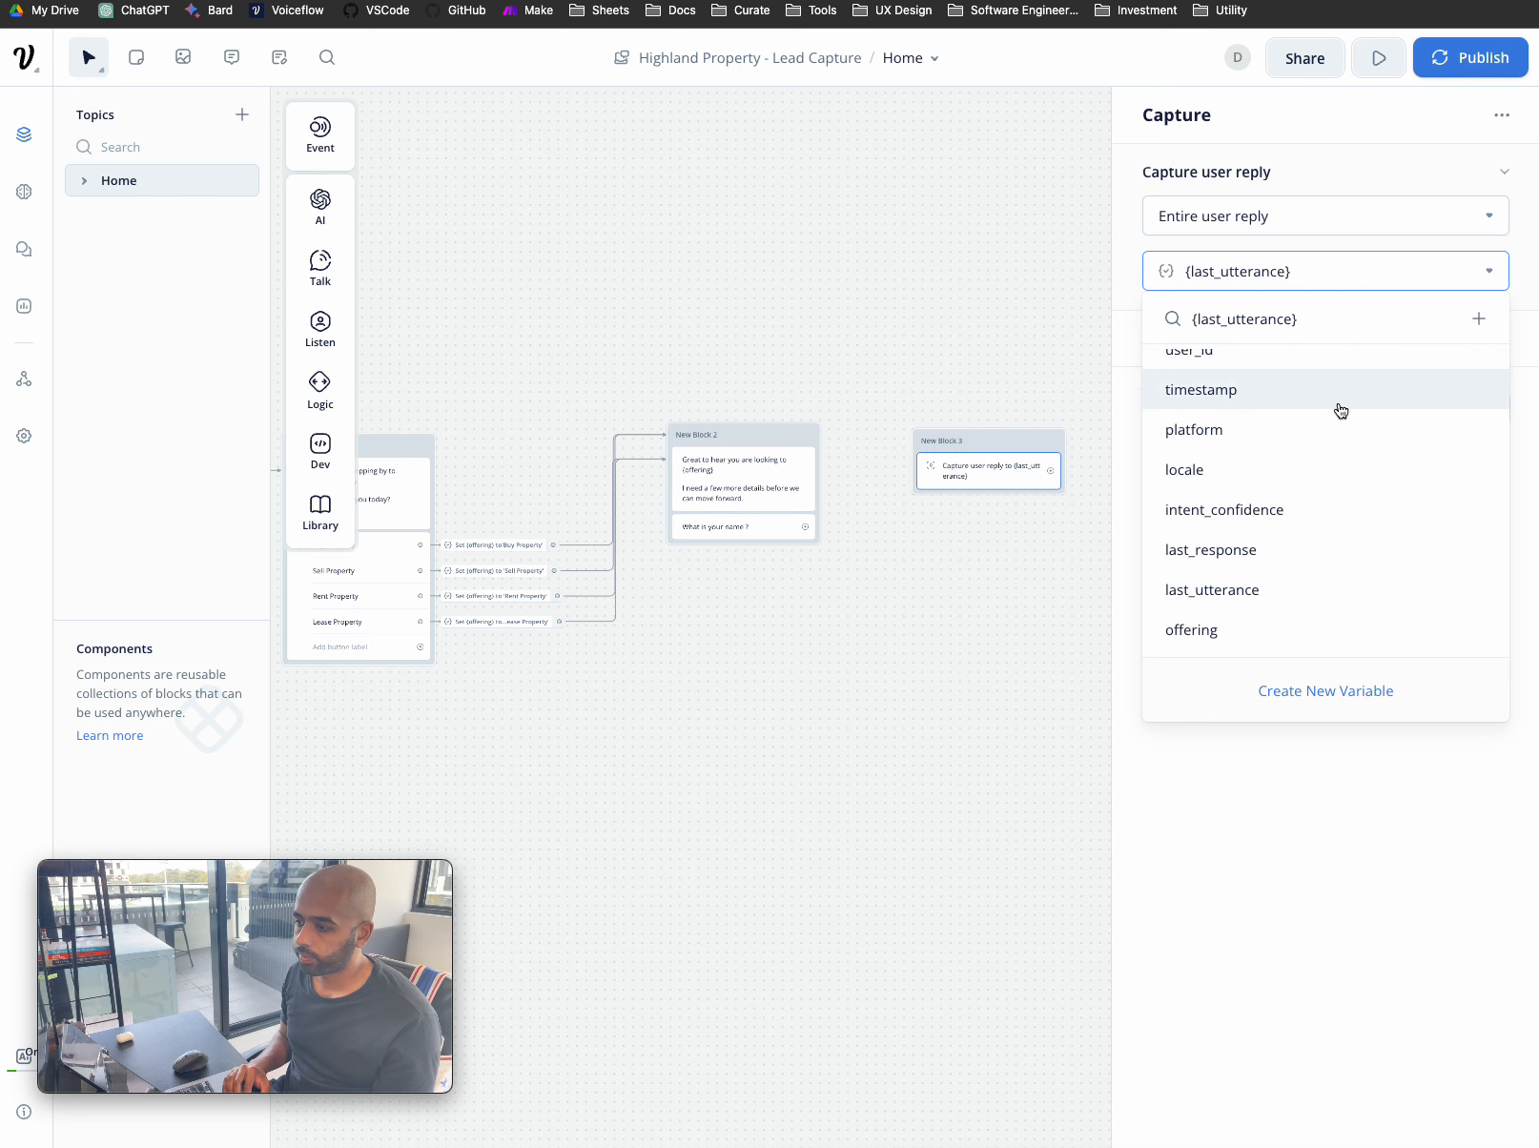
scroll(1340, 409, "up", 1)
left_click(948, 632)
left_click_drag(983, 436, 986, 427)
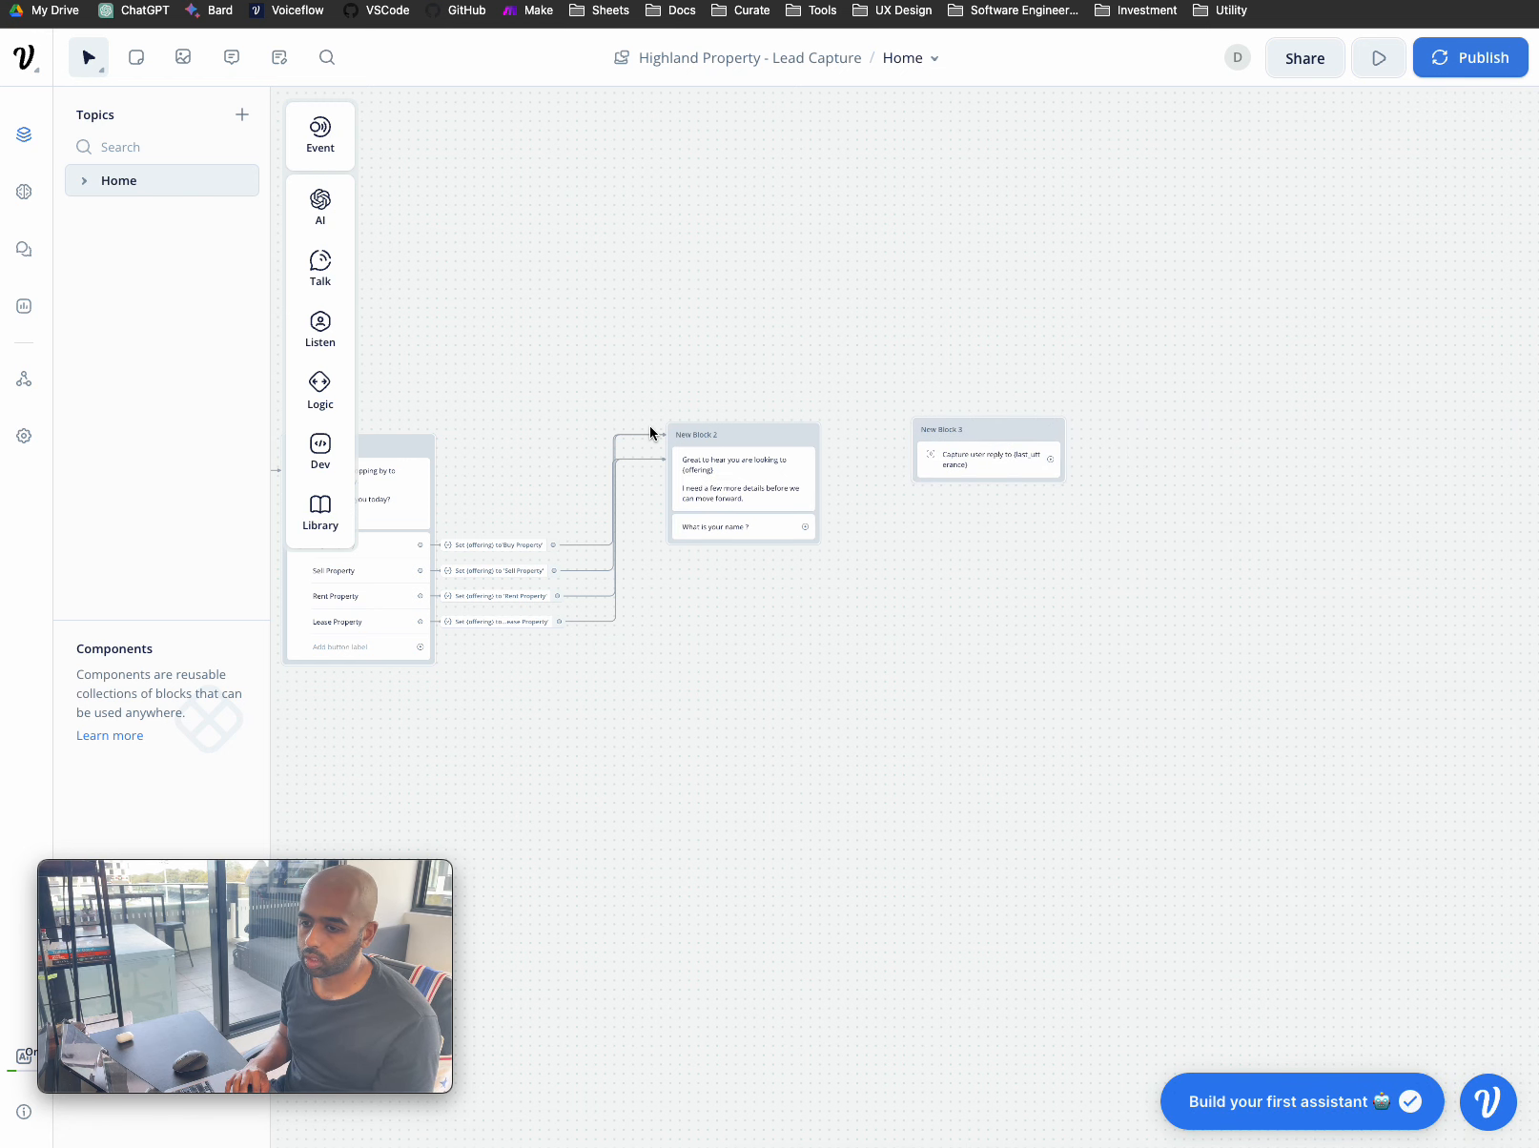
left_click(808, 500)
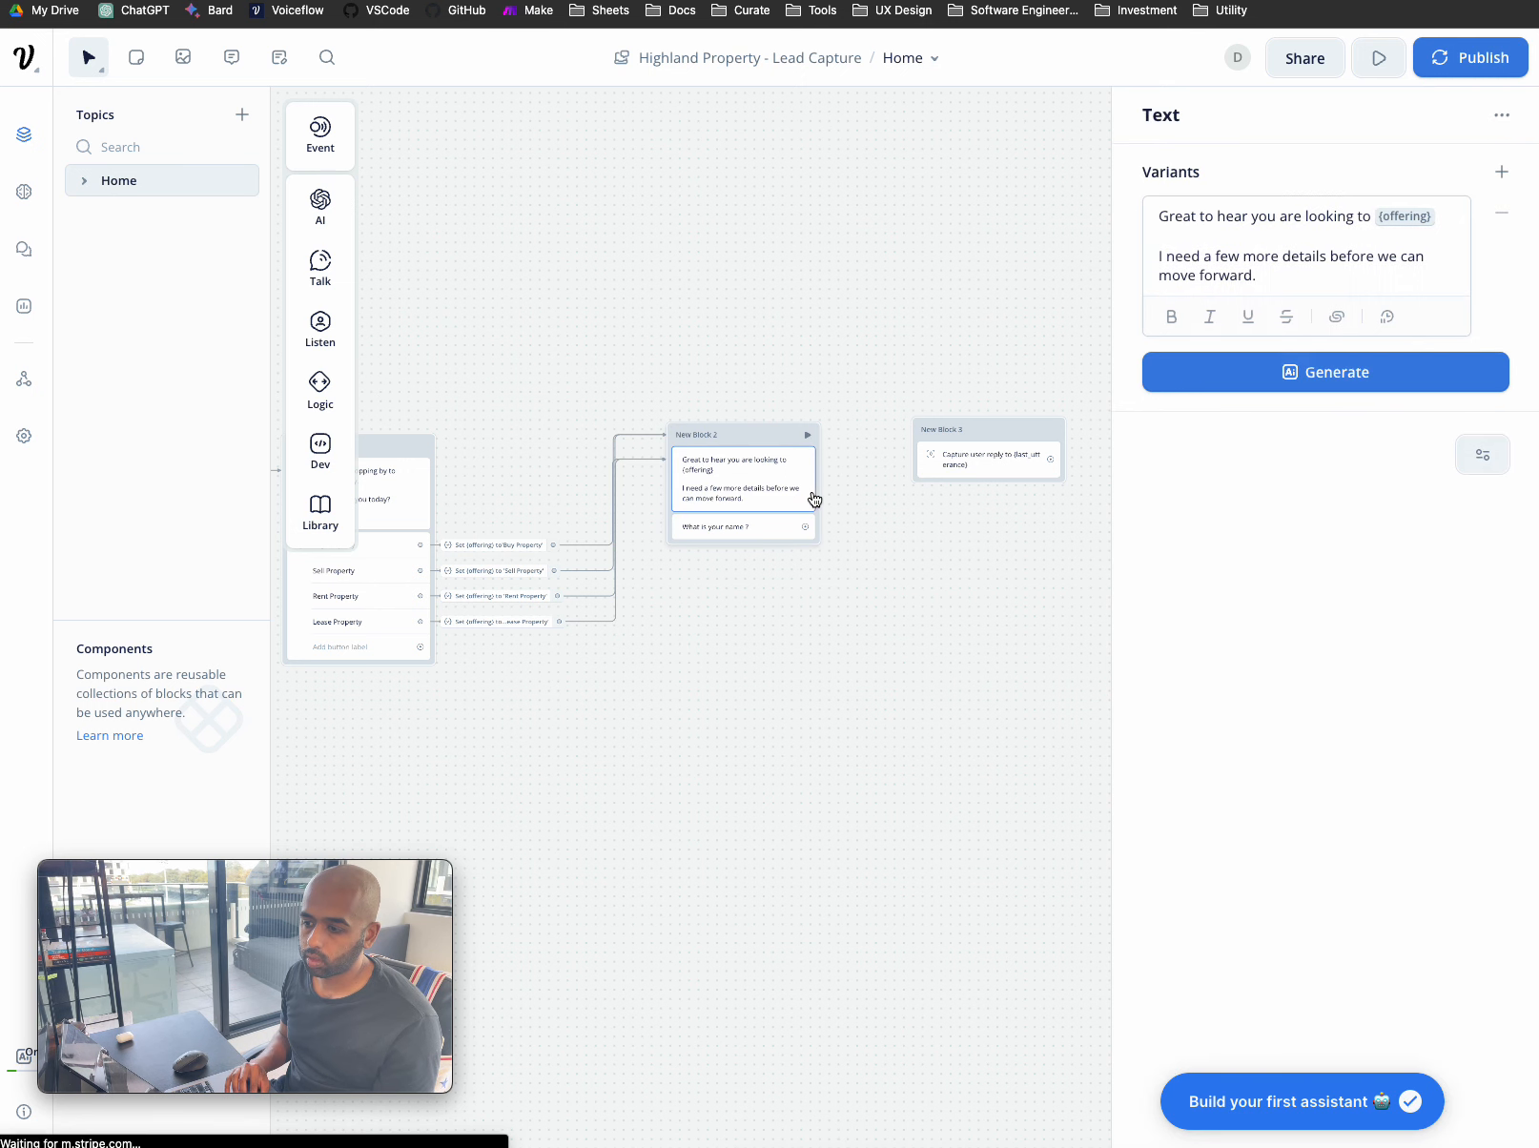
left_click(920, 532)
scroll(920, 532, "up", 3)
- Link the 'What is your name?' question to New Block 3
left_click_drag(717, 524, 930, 364)
left_click(1058, 344)
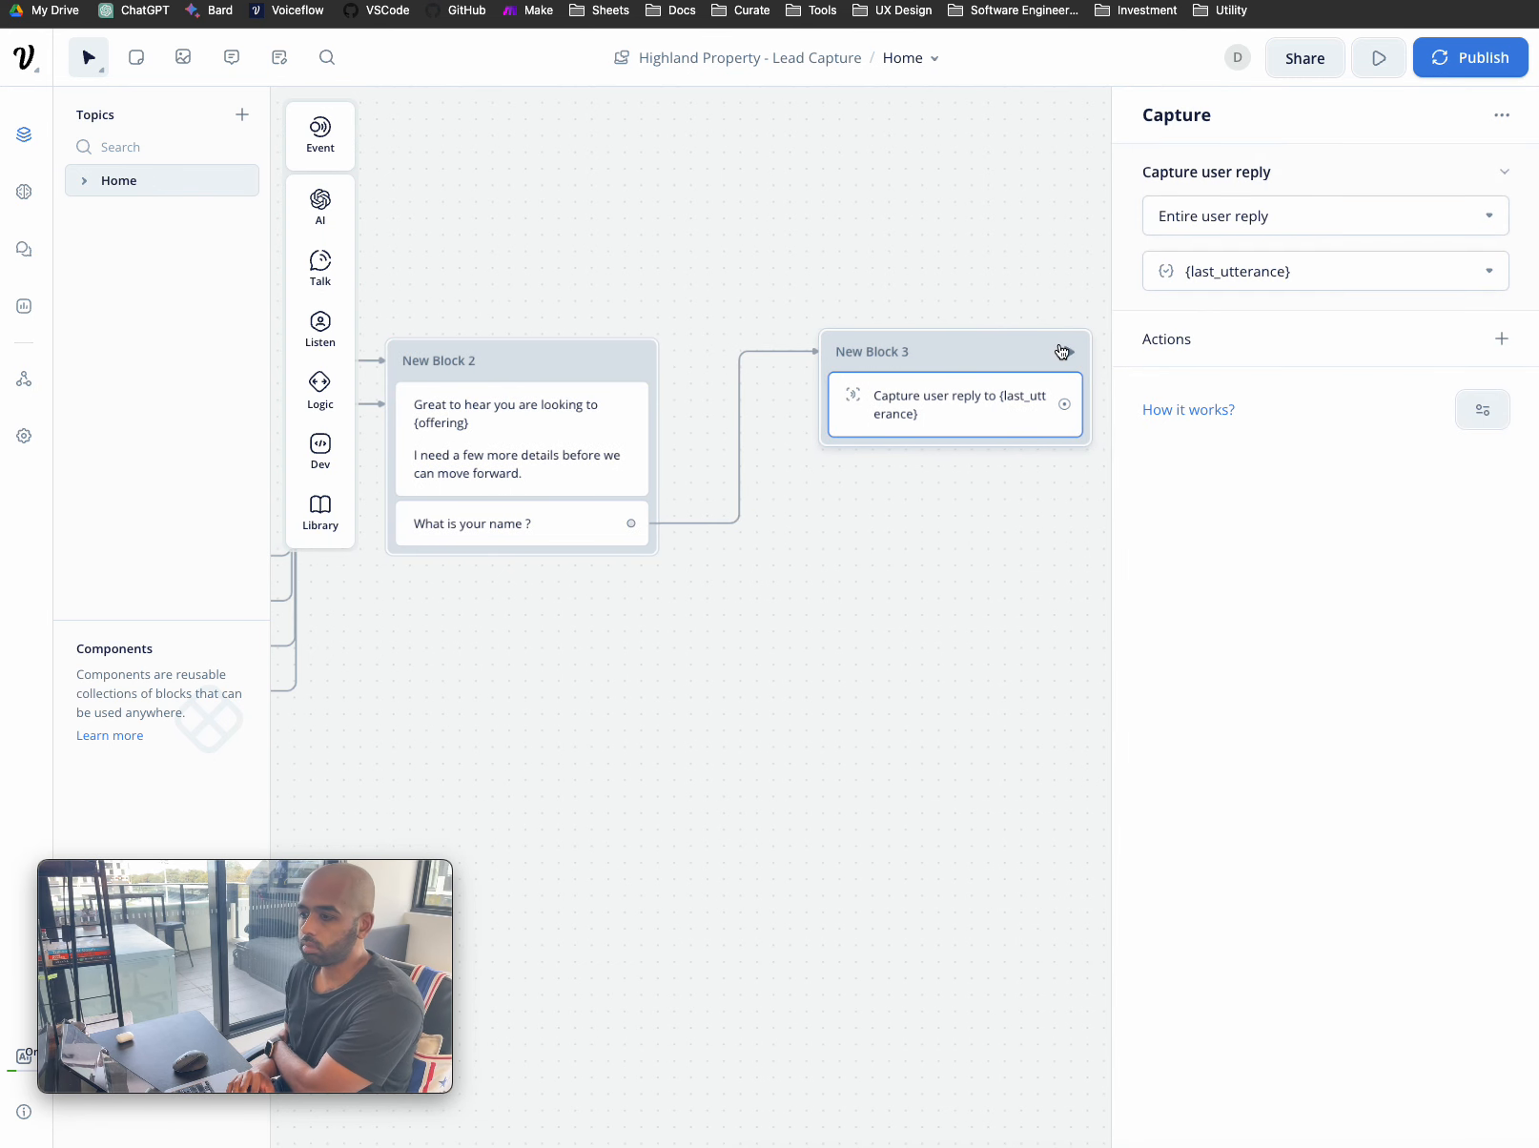
left_click(1188, 263)
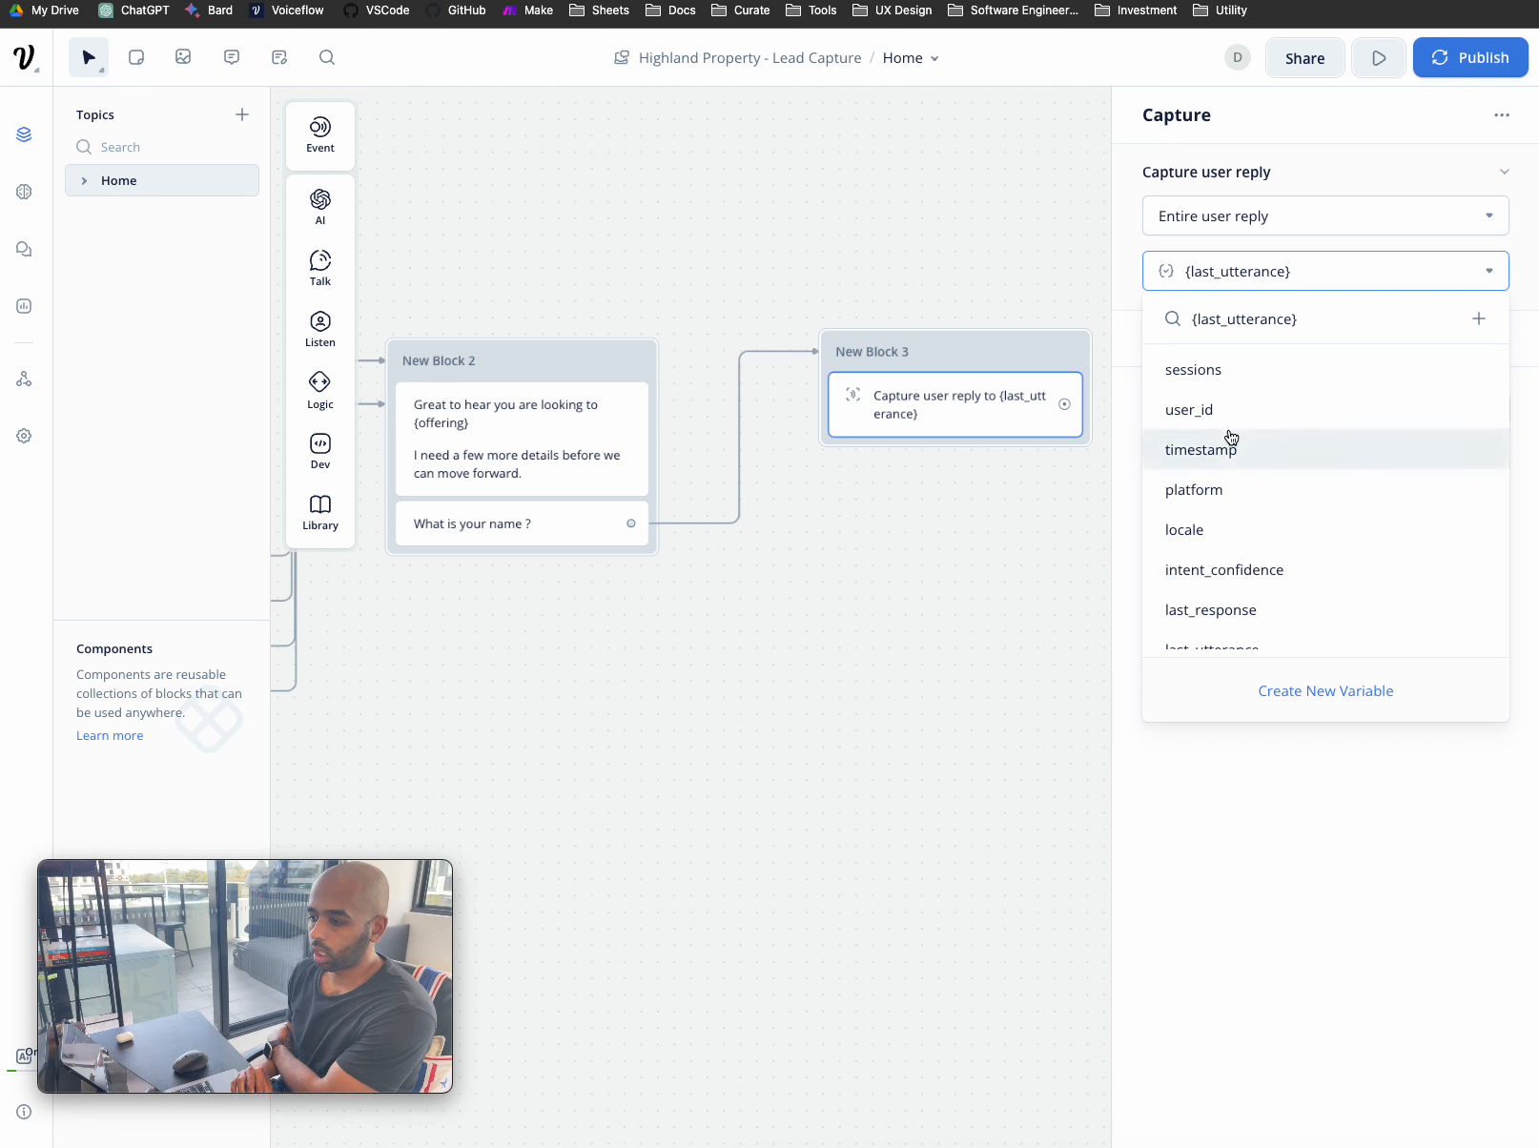
scroll(1230, 437, "down", 2)
scroll(1230, 437, "up", 2)
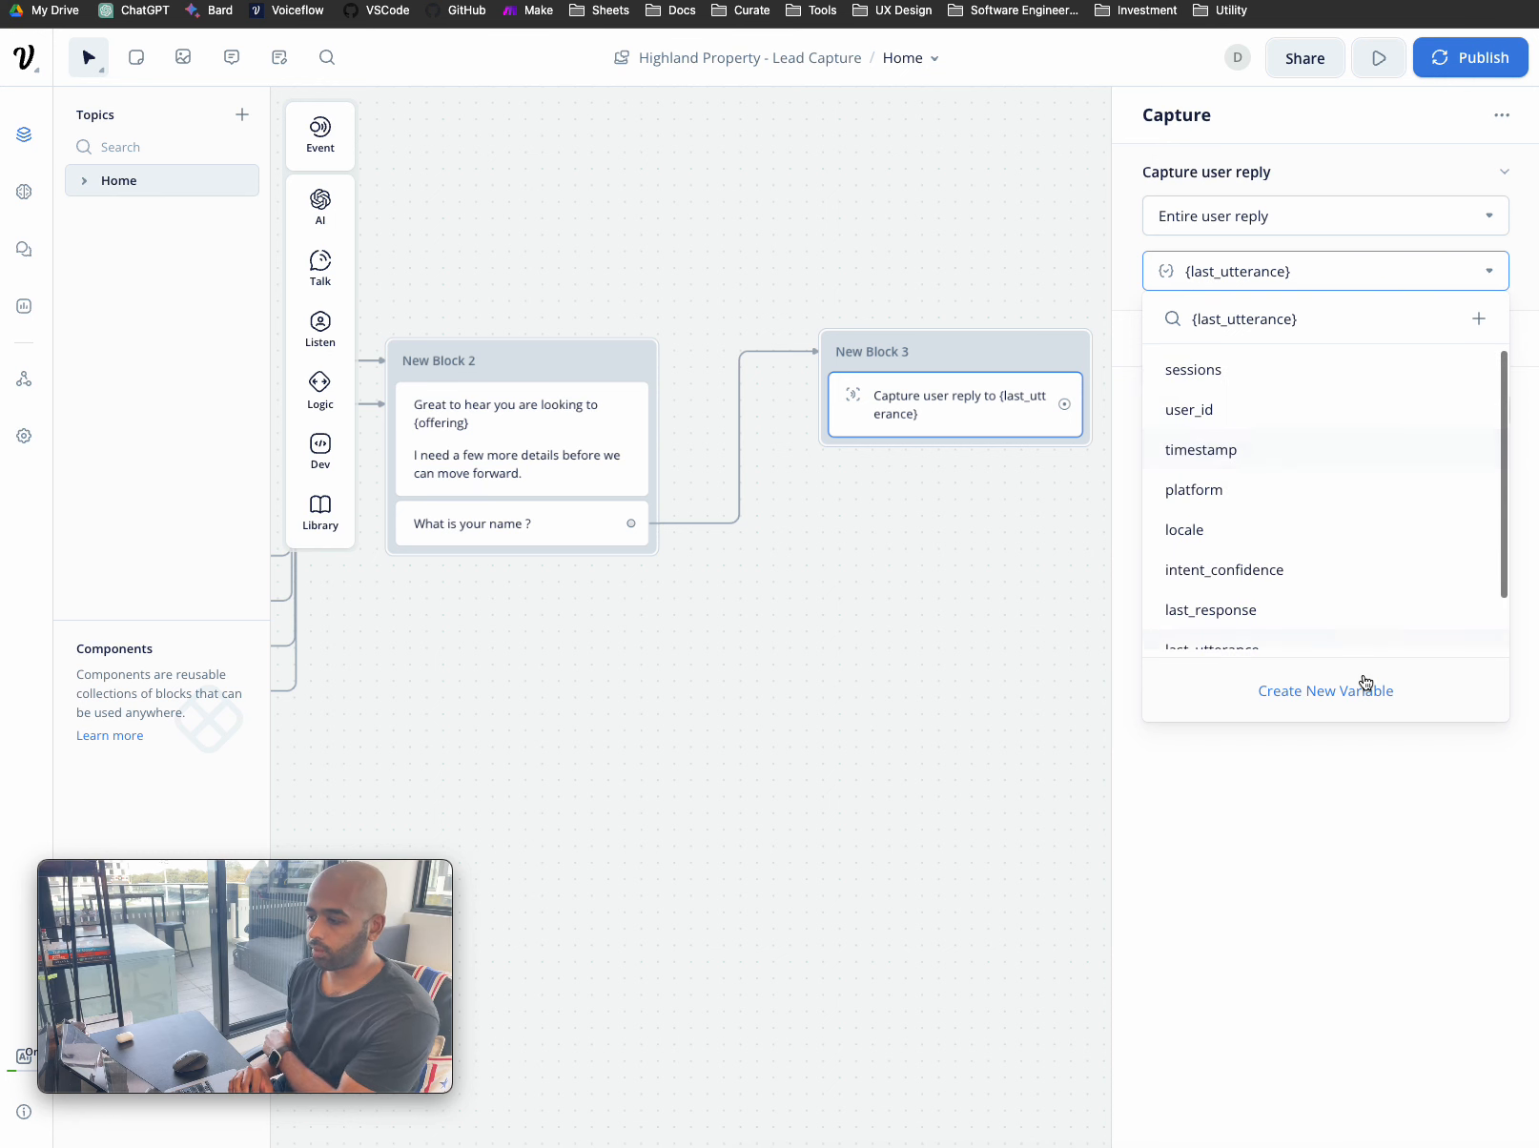
left_click(1357, 690)
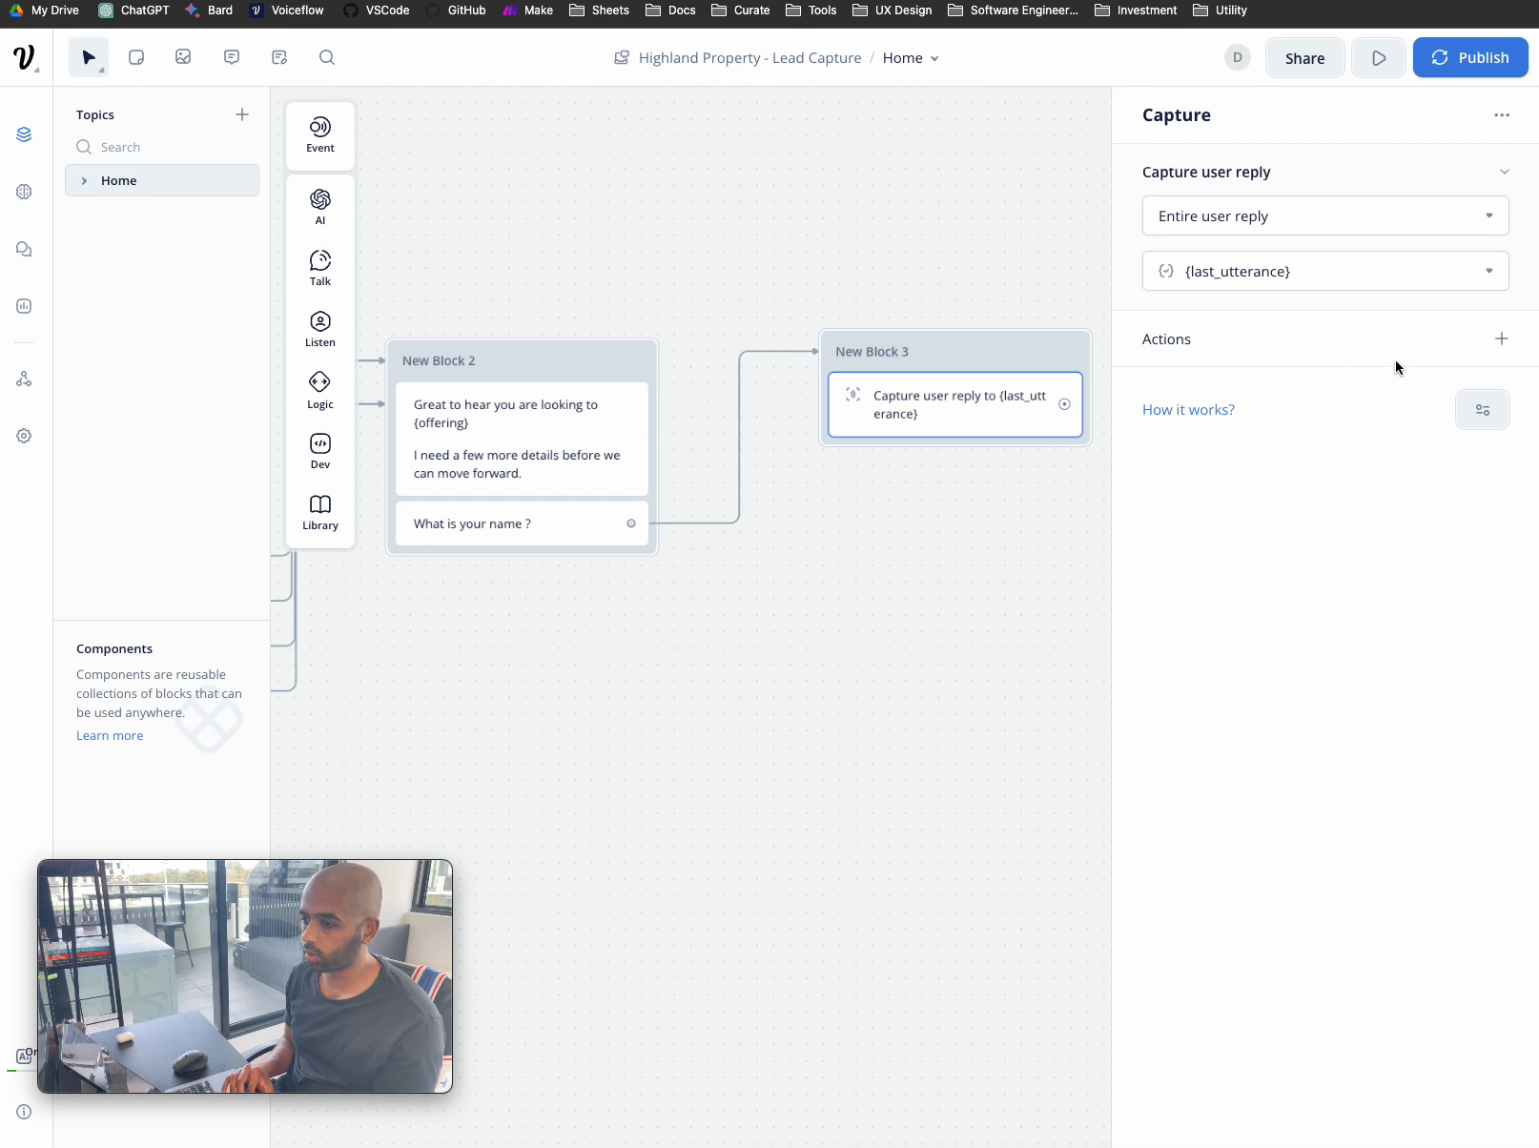
- Create a new Full Name variable through a Set variable action
left_click(1502, 339)
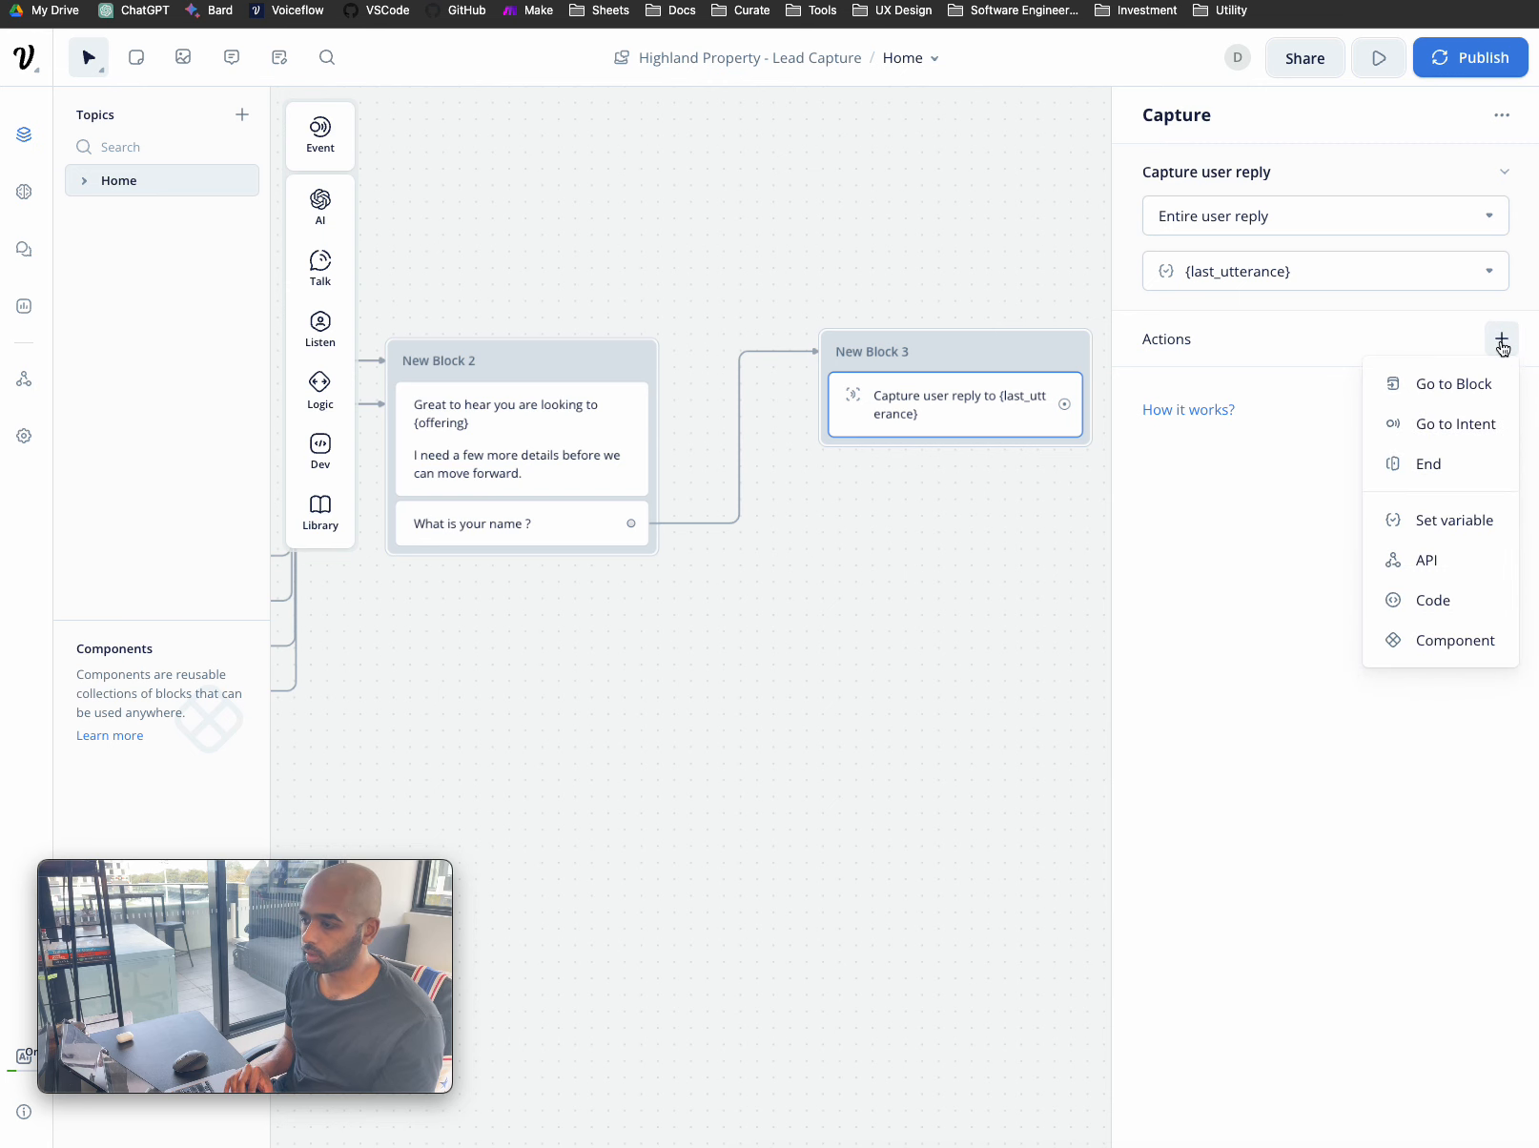
left_click(1473, 528)
left_click(1305, 212)
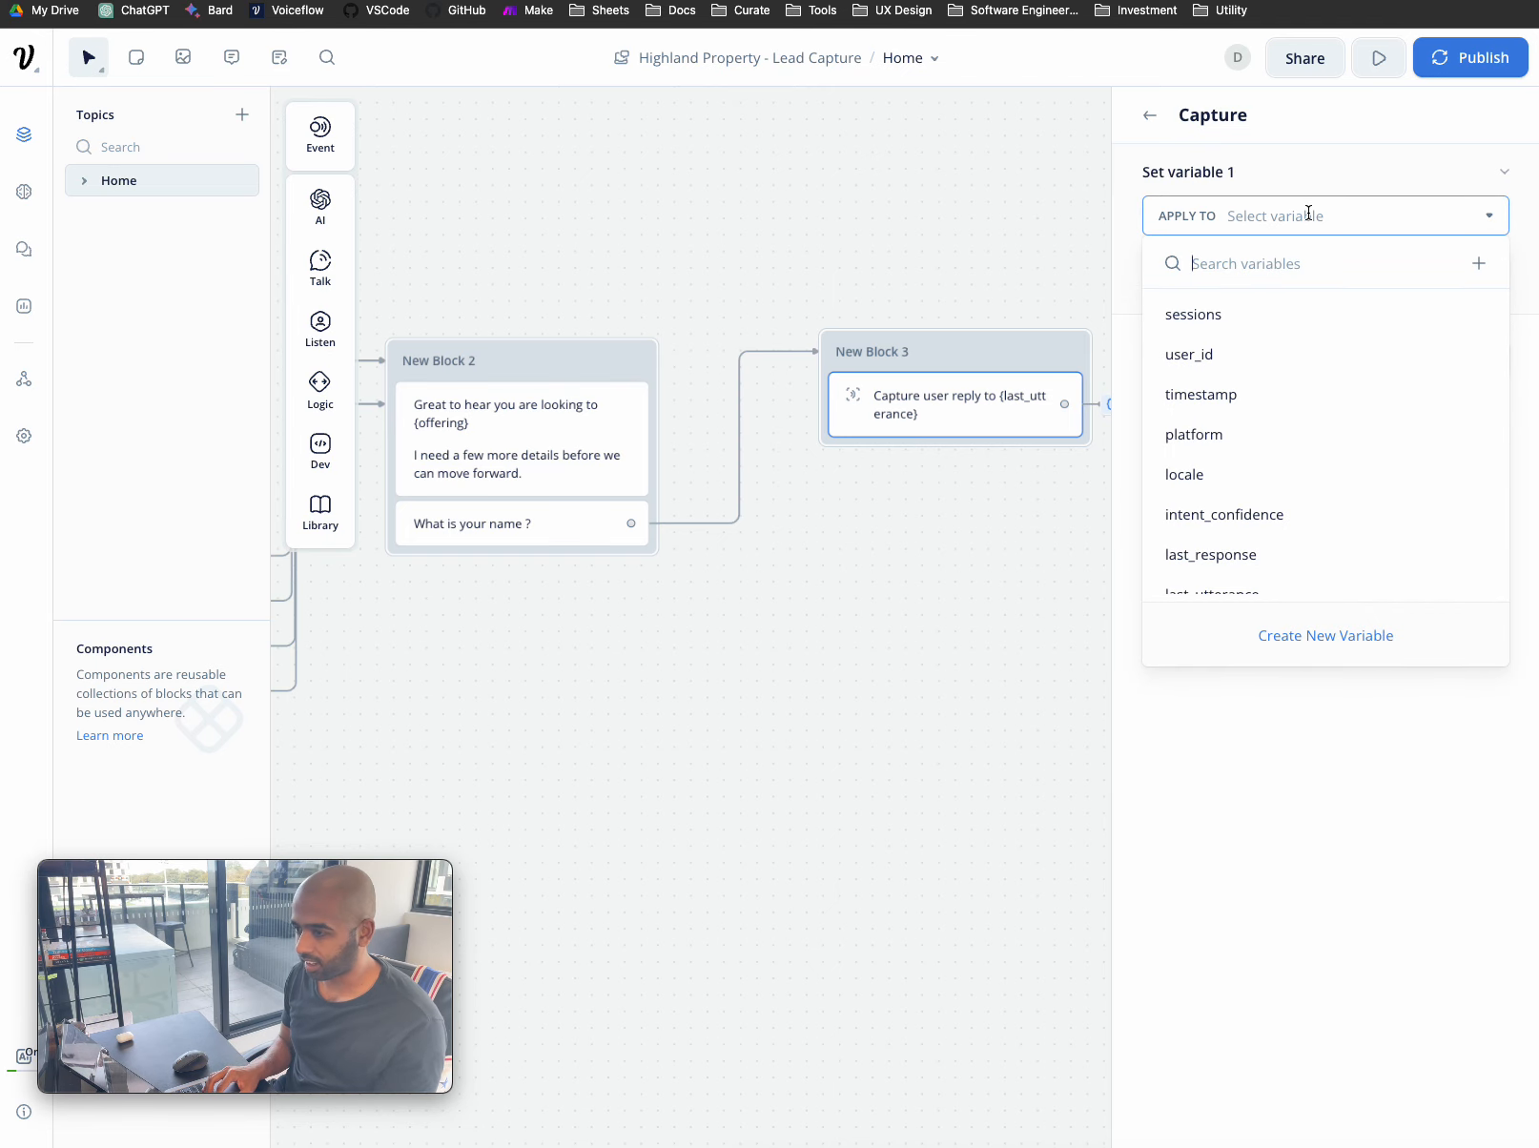
left_click(1314, 637)
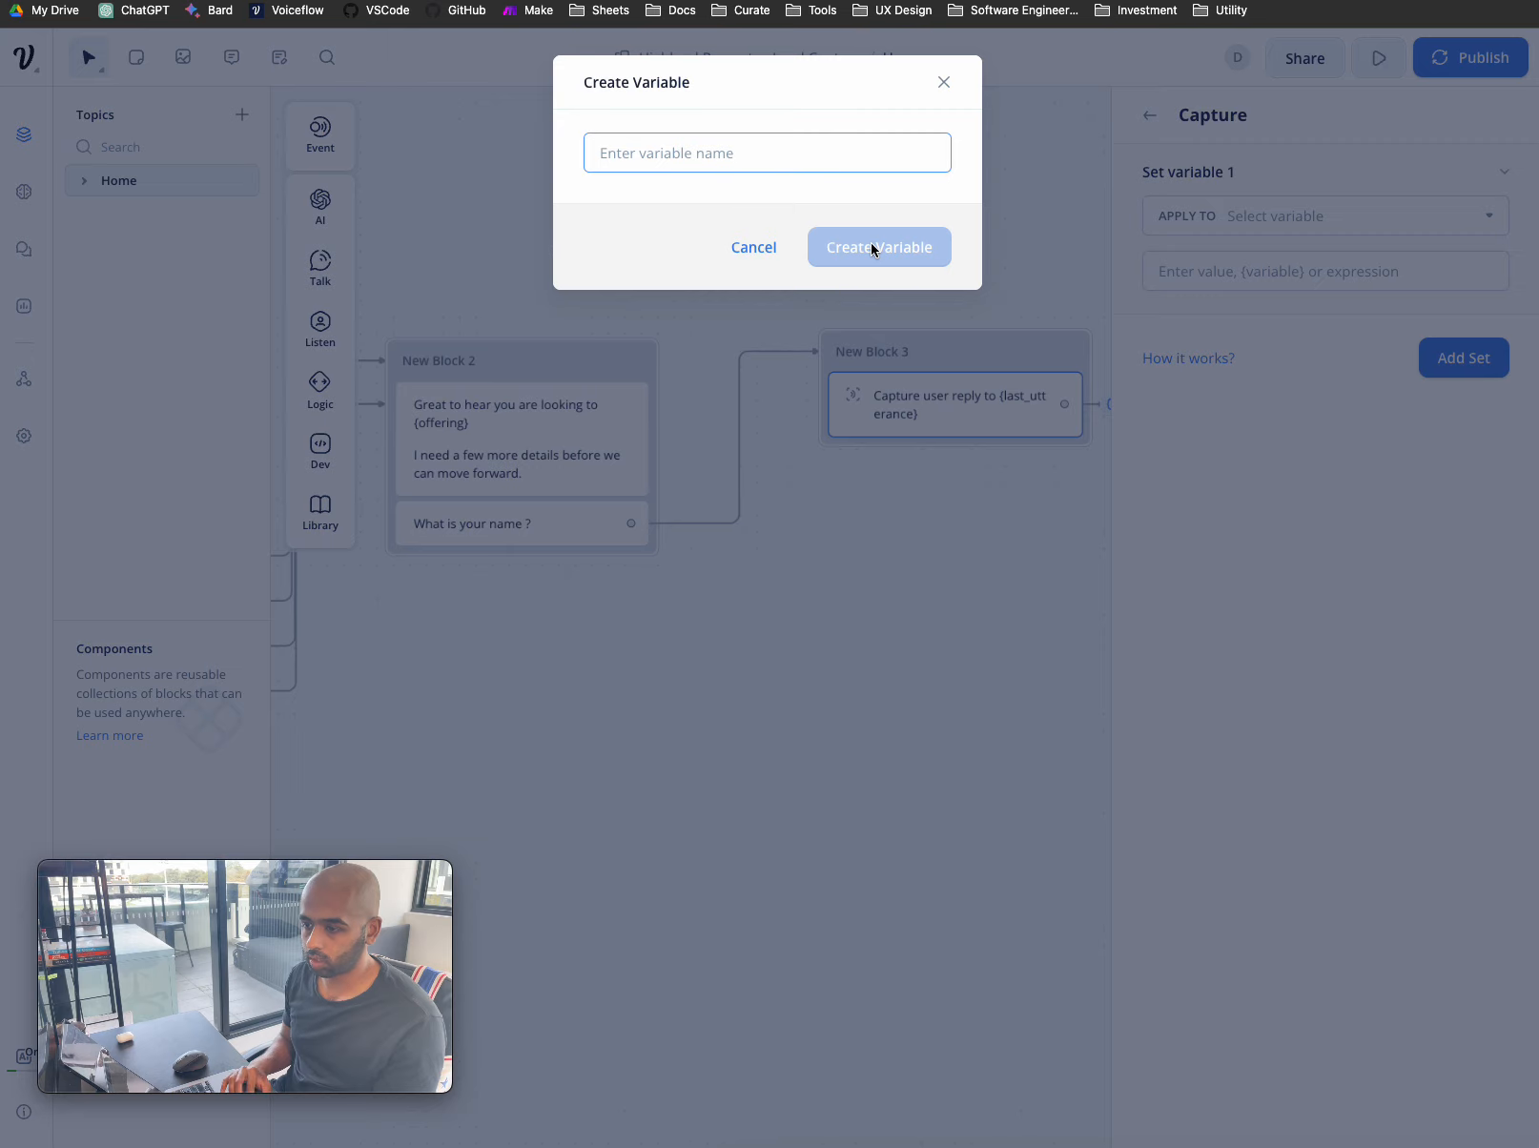
type("Full N")
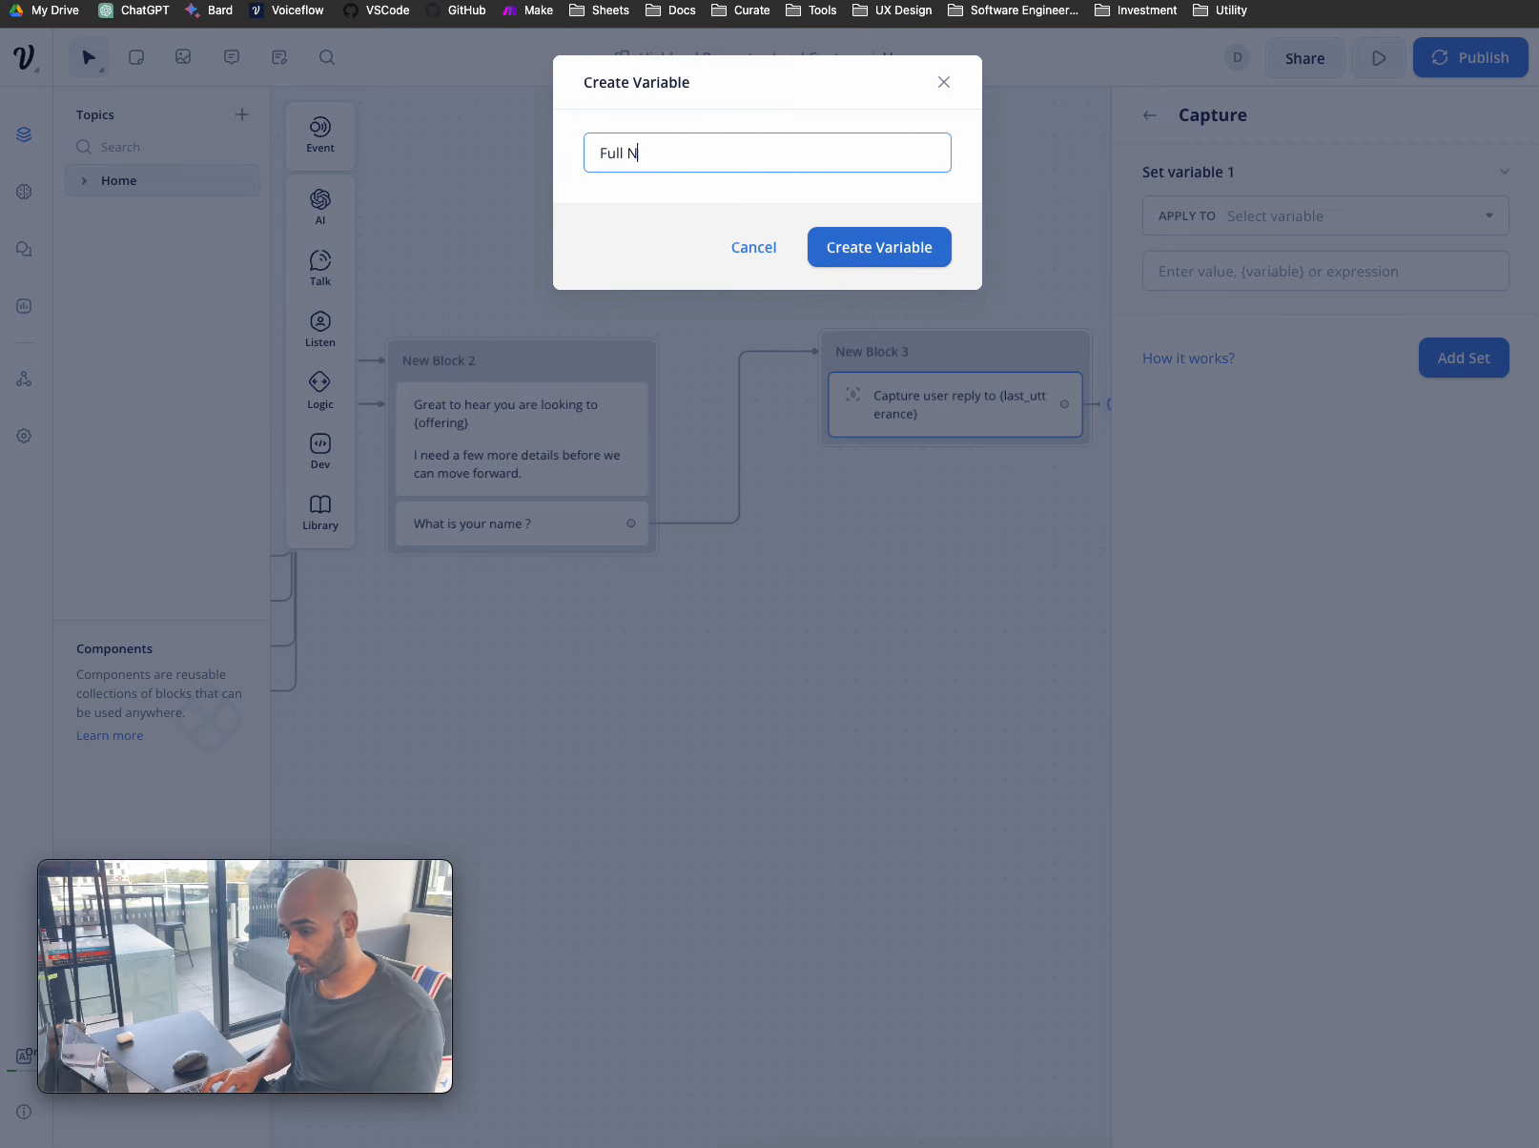
type("ame")
left_click(935, 246)
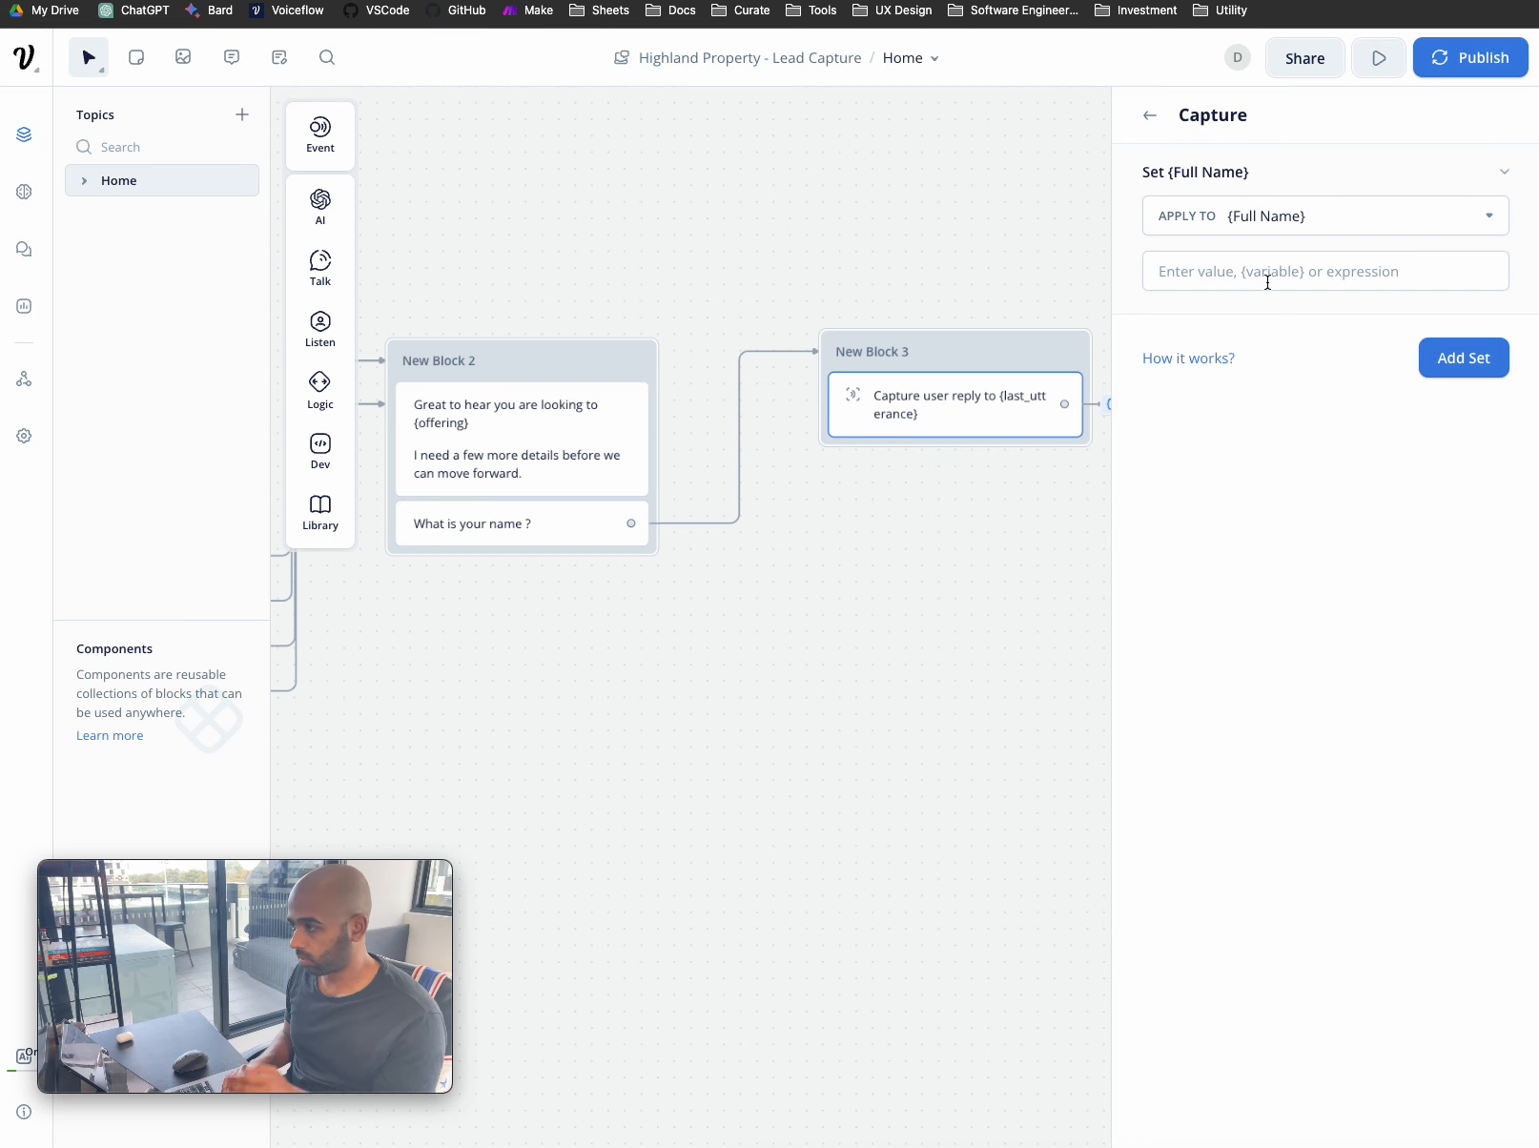
left_click(1073, 586)
- Store the captured reply in the Full_Name variable
left_click(1031, 430)
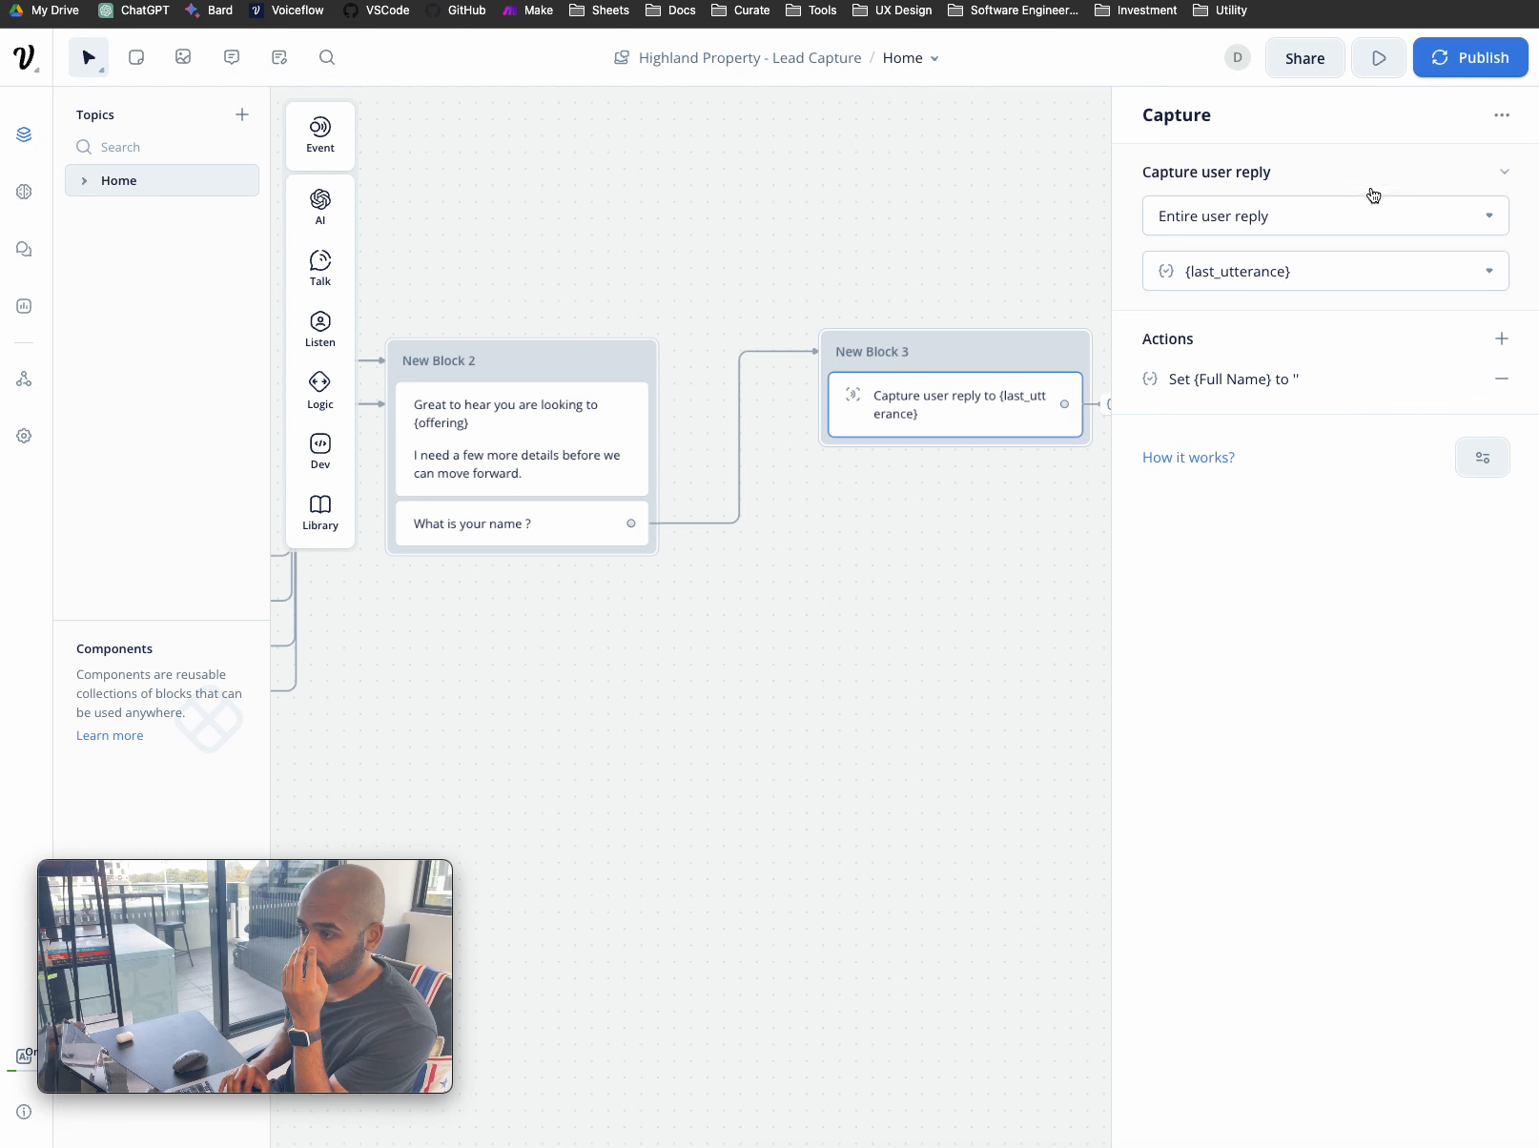
left_click(1313, 268)
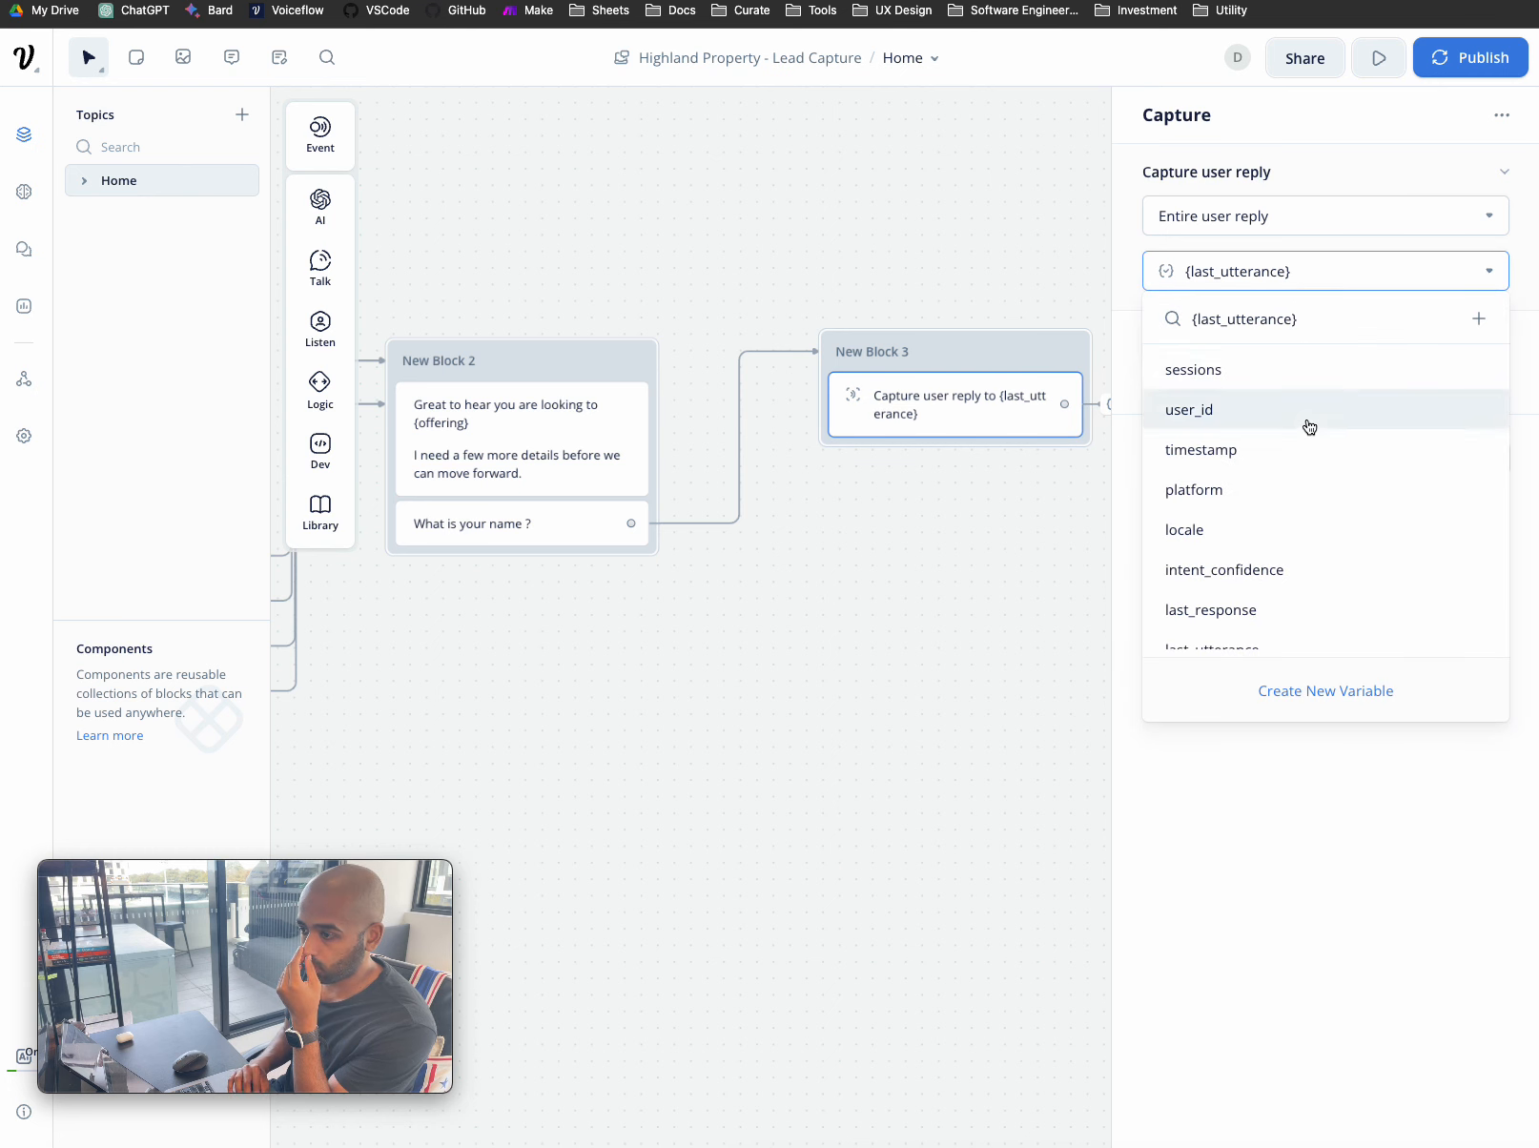
scroll(1308, 423, "down", 2)
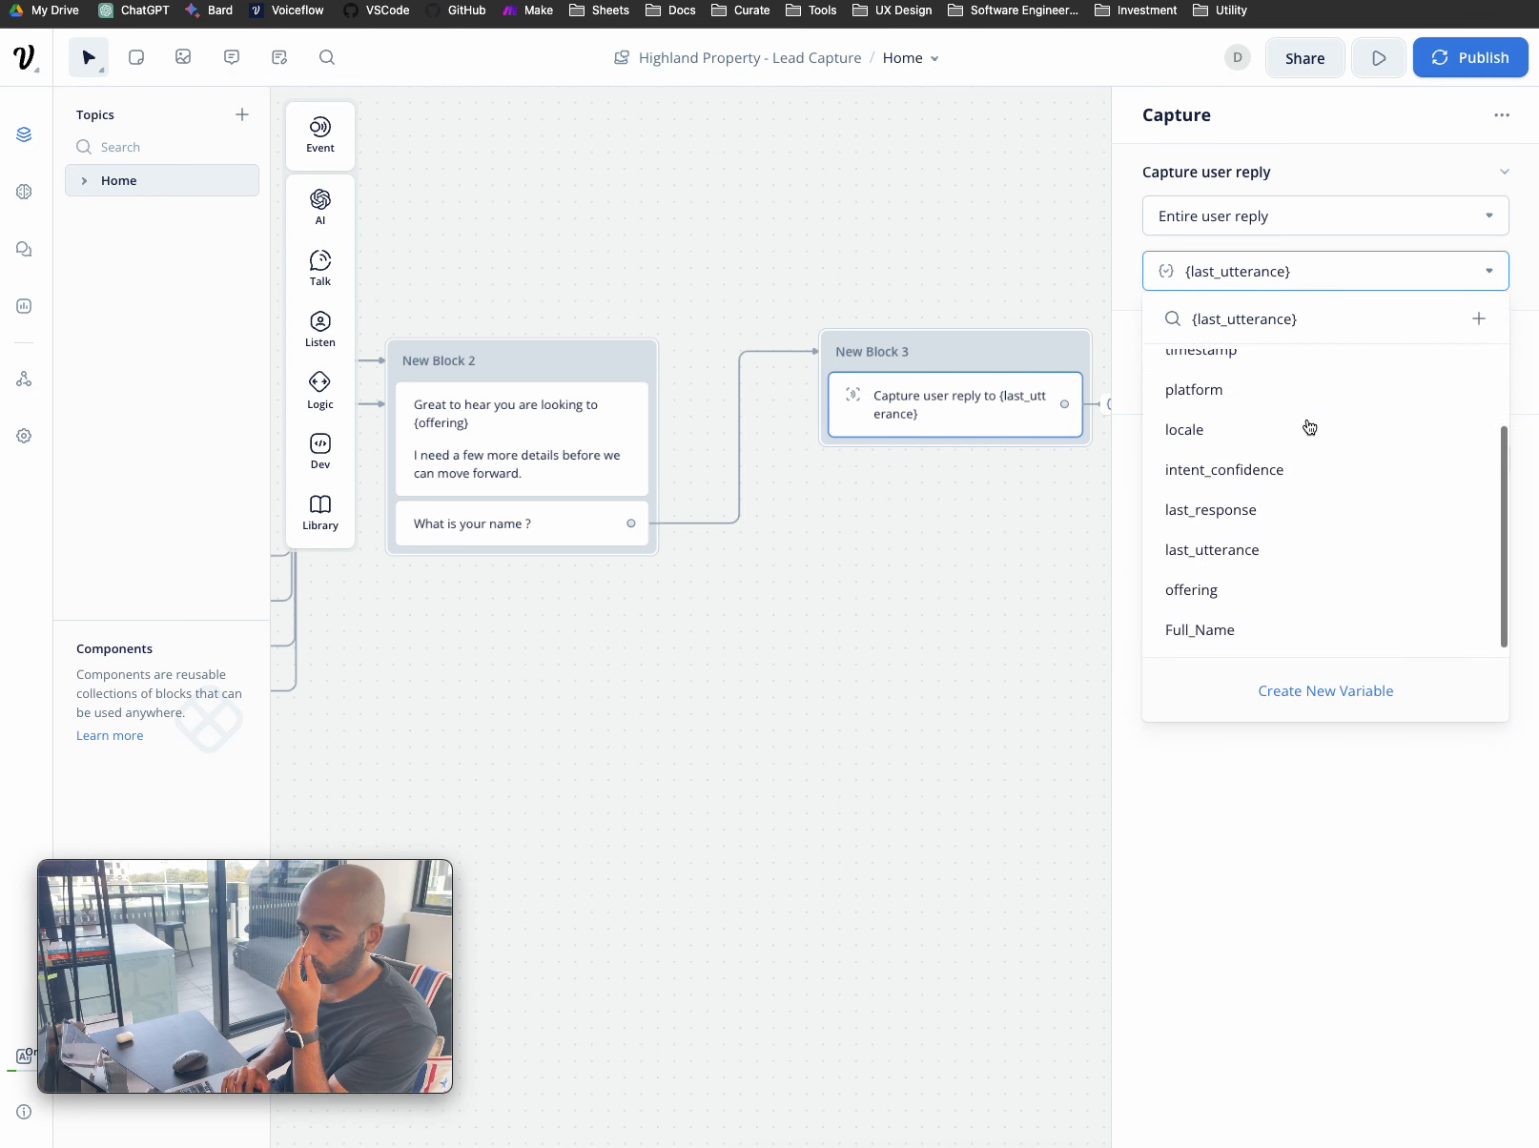
left_click(1250, 627)
left_click(1034, 642)
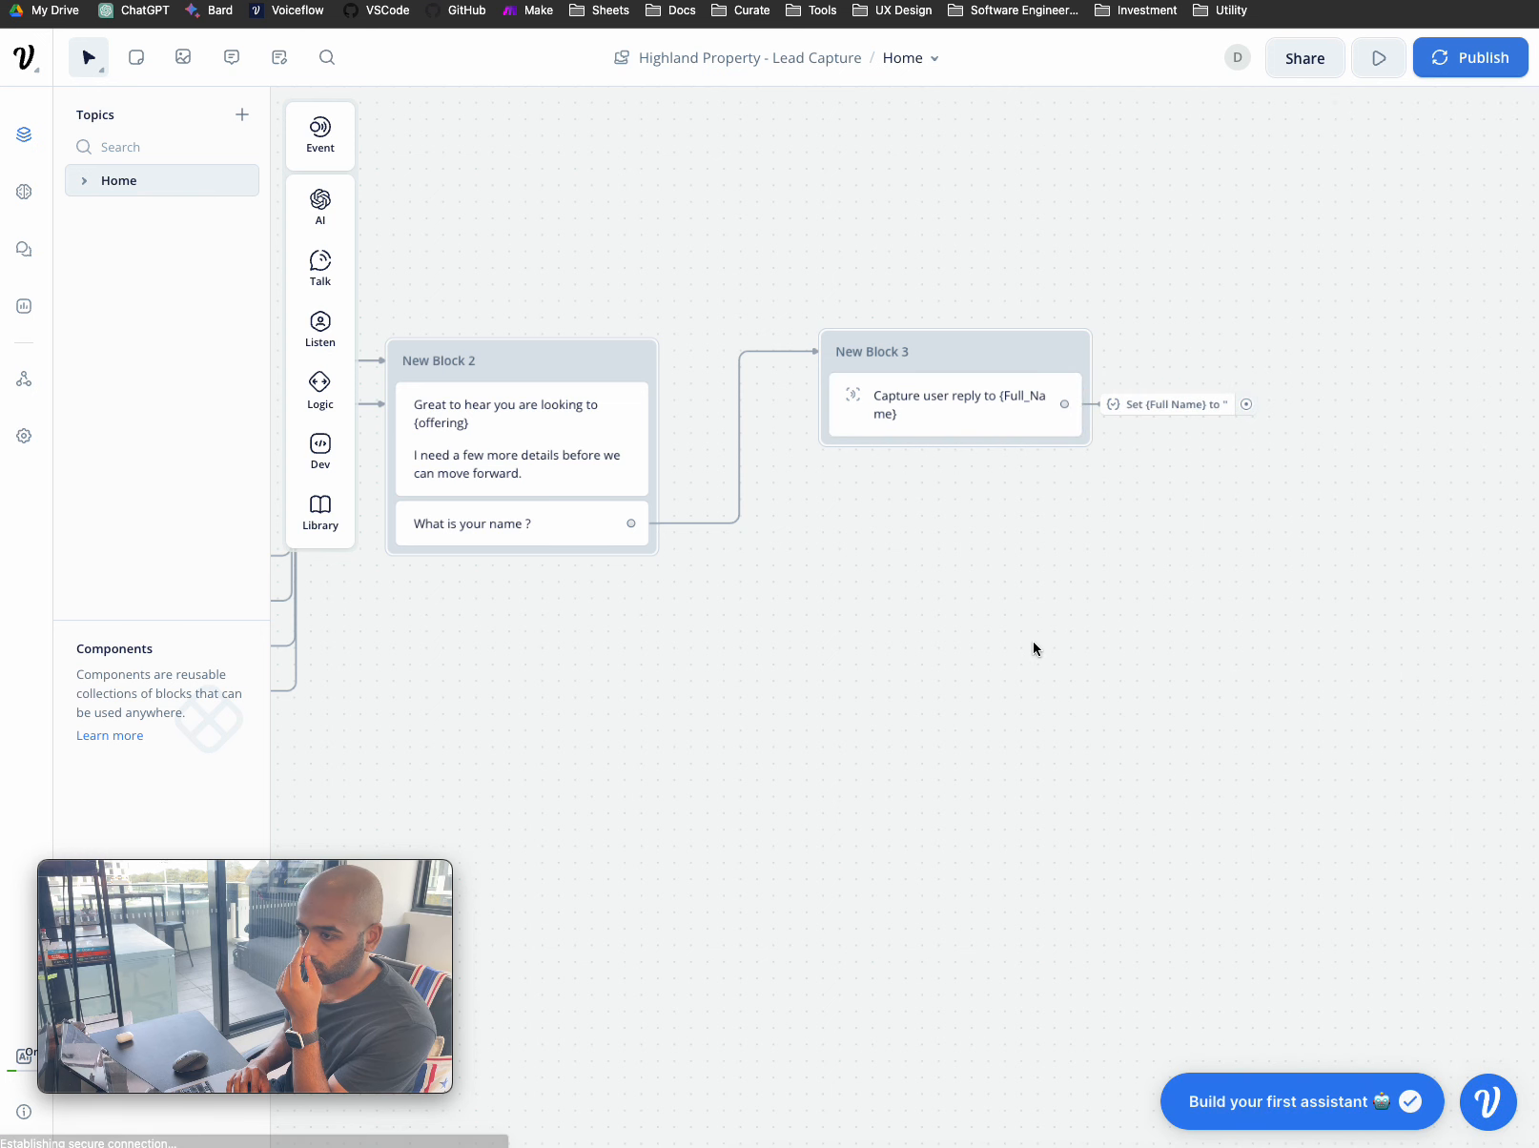
- Copy New Block 2 with Ctrl+C/Ctrl+V and place the copy right of New Block 3
scroll(1032, 641, "left", 5)
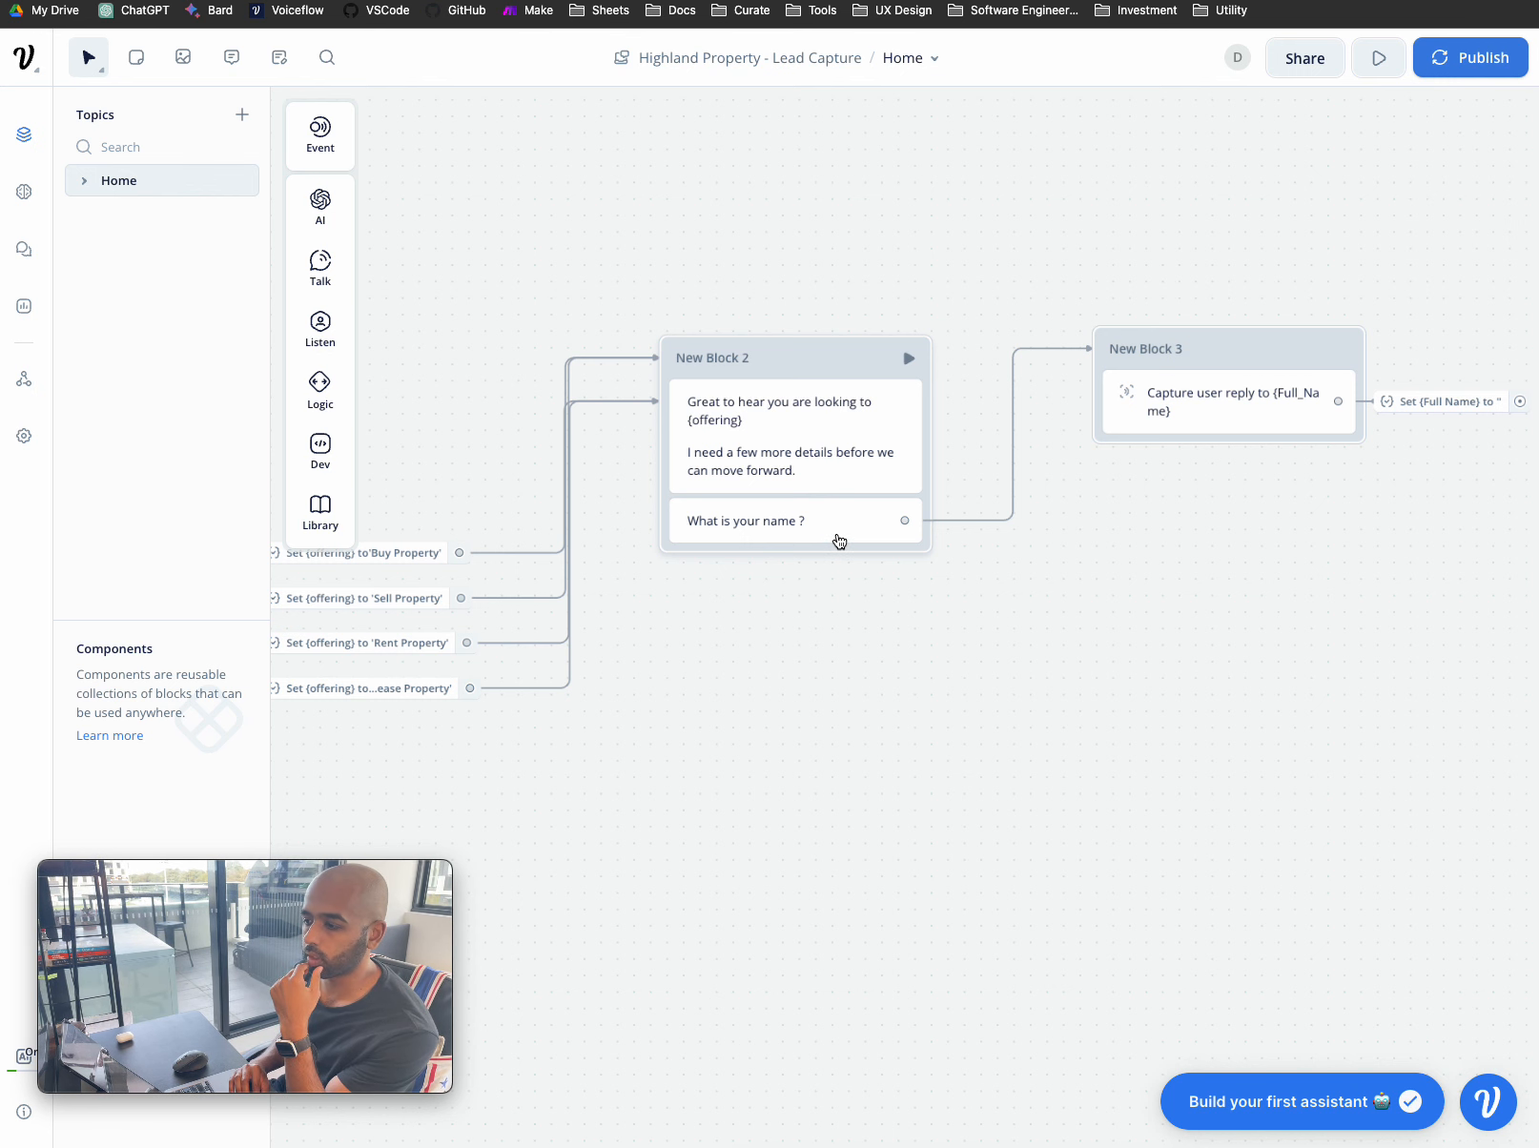
scroll(835, 539, "right", 5)
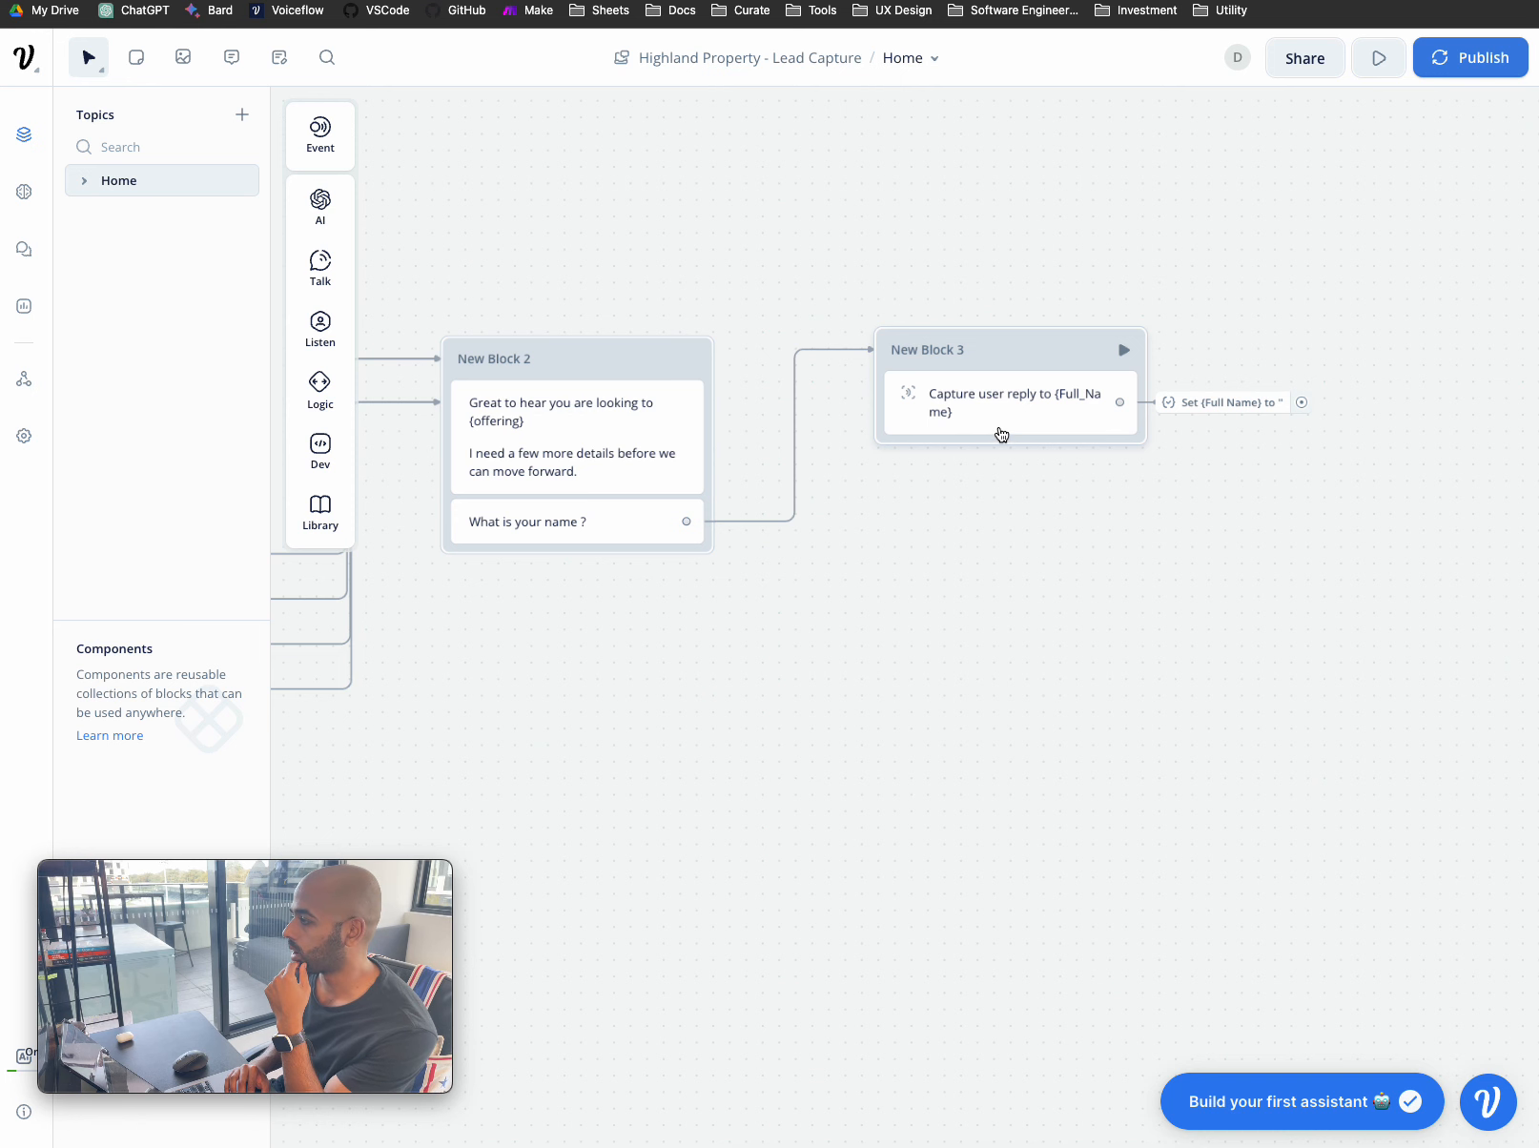
scroll(1000, 435, "right", 3)
scroll(942, 432, "left", 3)
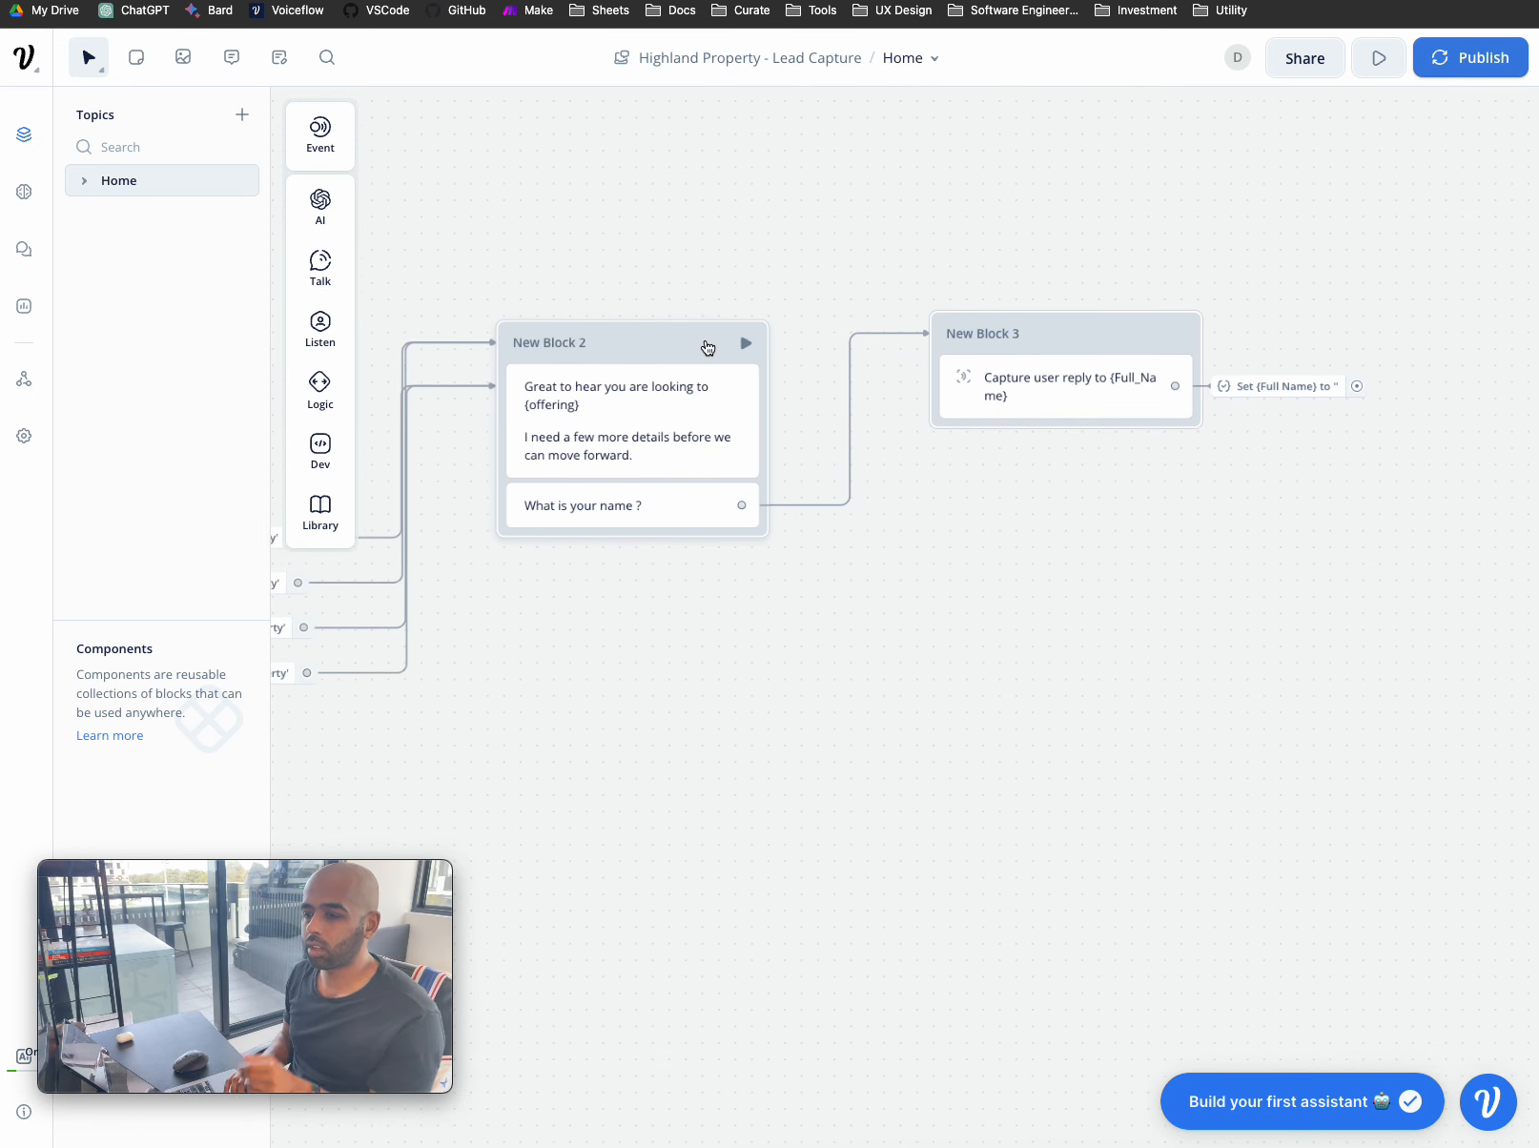
left_click(687, 345)
scroll(686, 345, "down", 5)
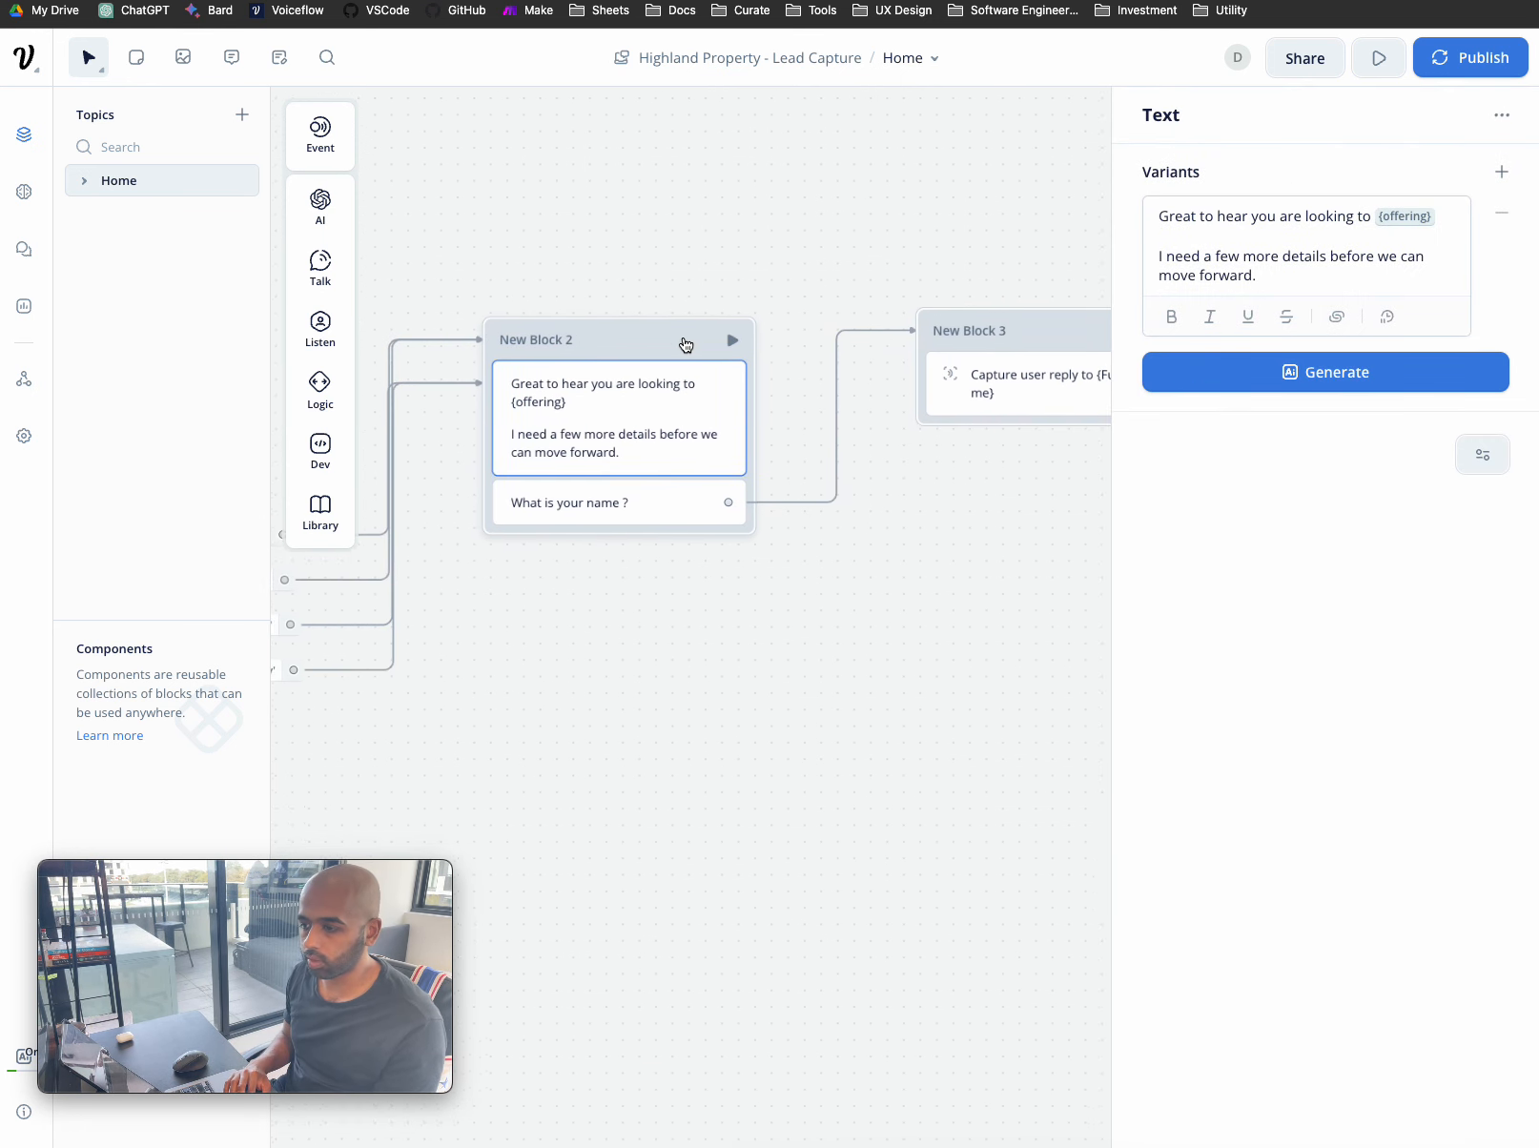
scroll(685, 341, "right", 1)
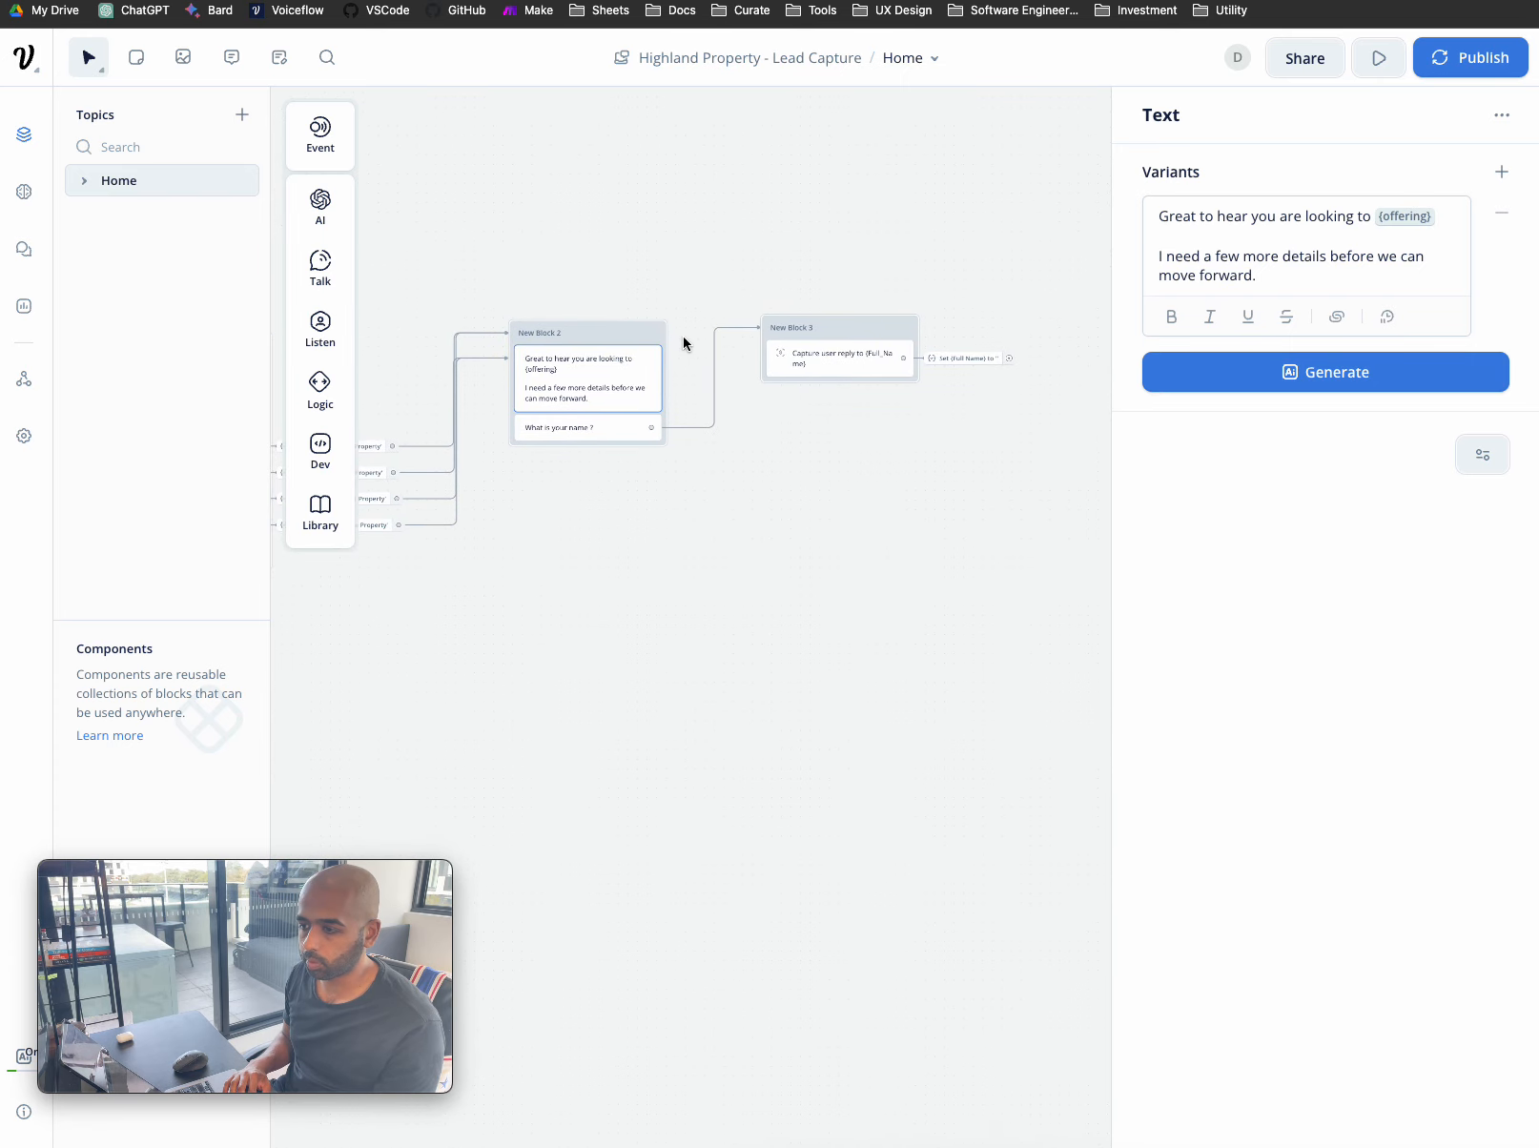
left_click(610, 340)
key("ctrl+c")
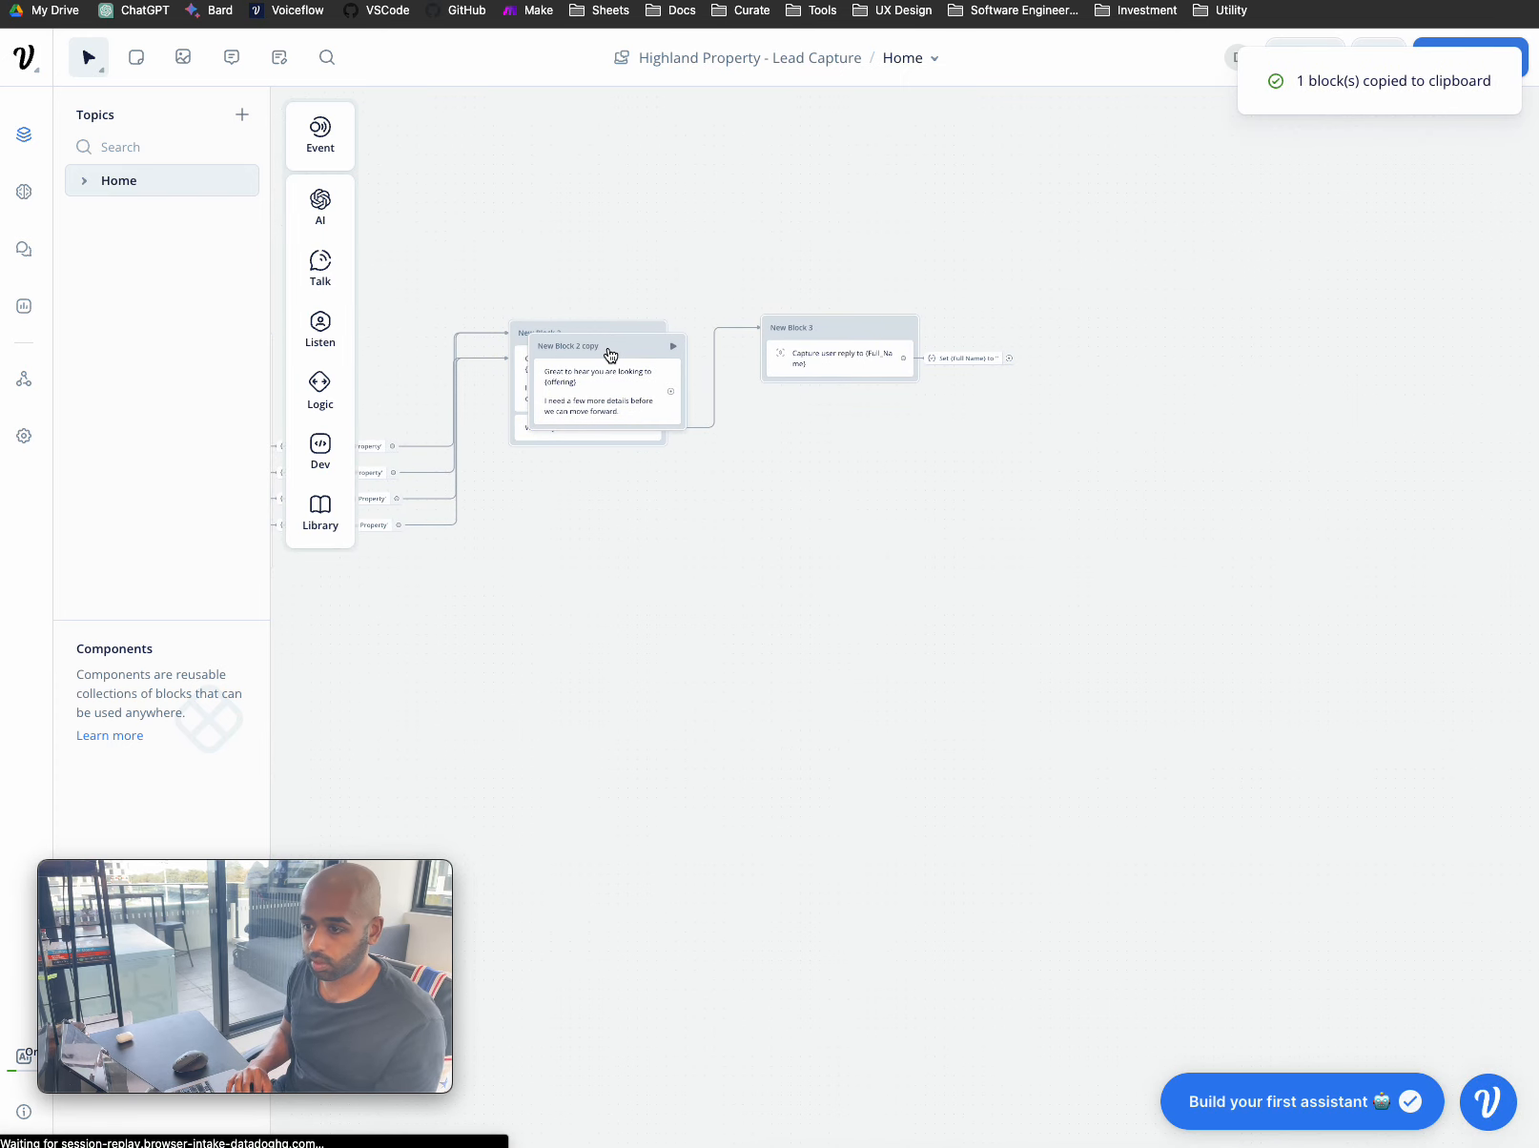
key("ctrl+v")
mouse_move(1150, 328)
left_mouse_down()
mouse_move(1112, 327)
mouse_move(1141, 323)
left_mouse_up()
scroll(1144, 326, "up", 5)
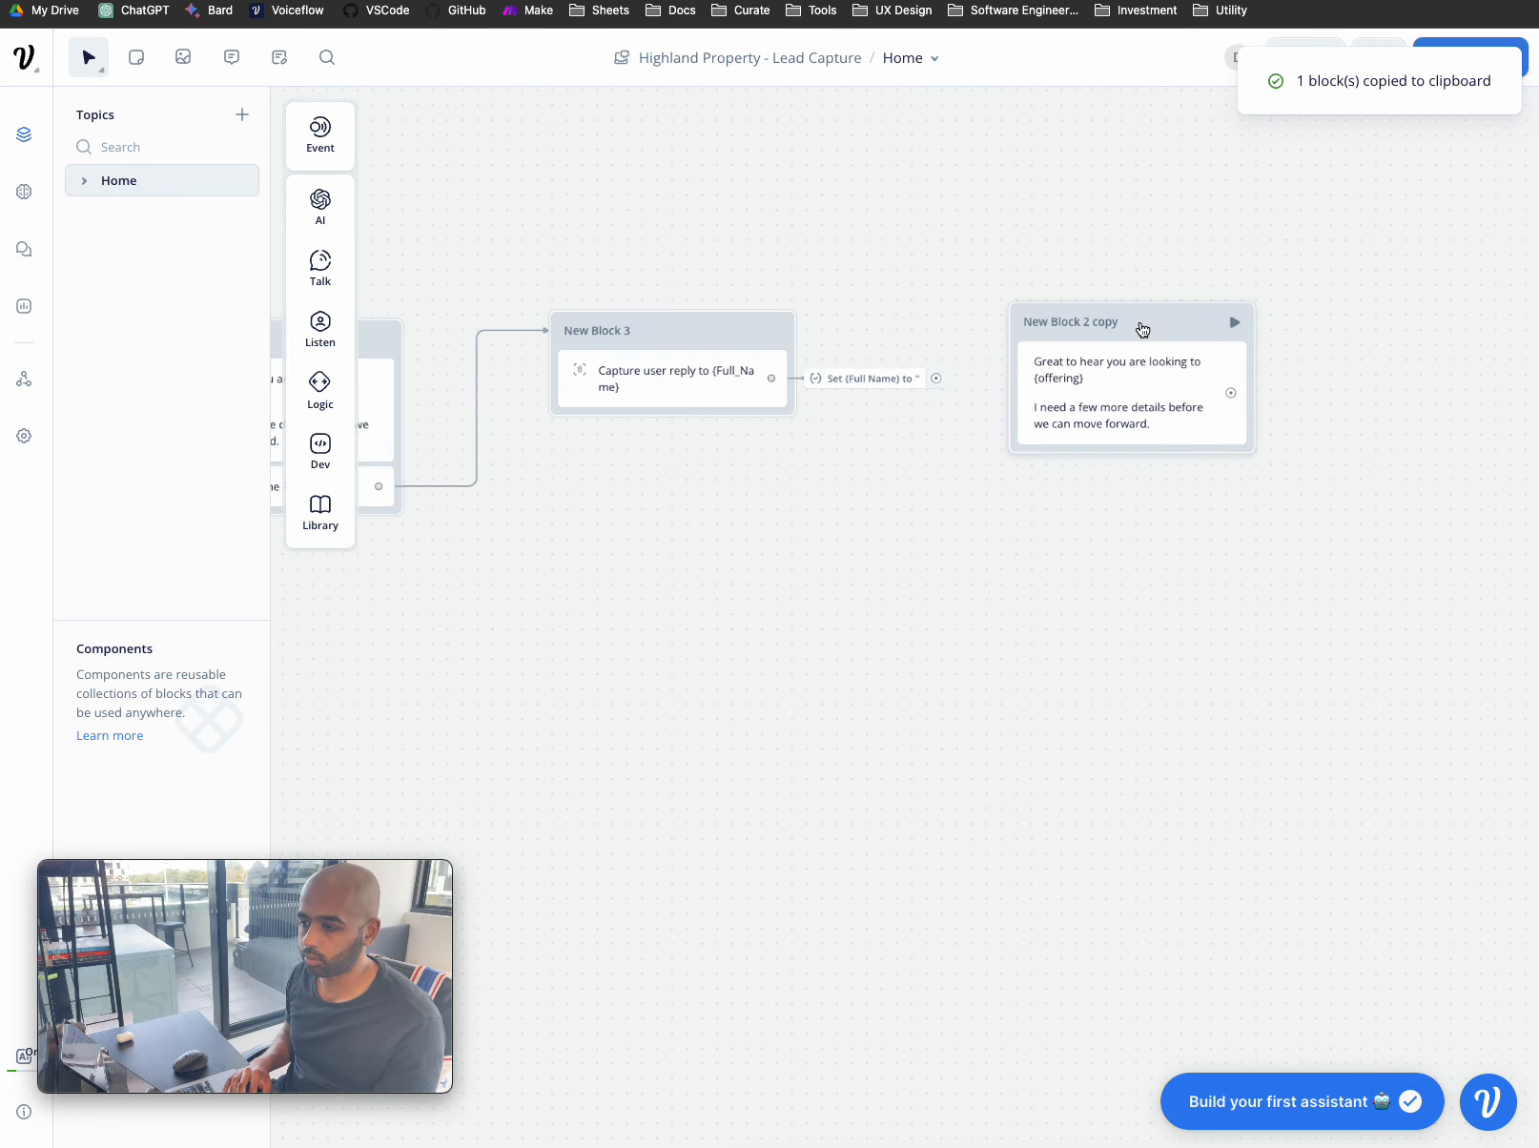
- Change the copied message to 'Thanks {Full_Name}' and 'What's your mobile number?'
left_click(1191, 373)
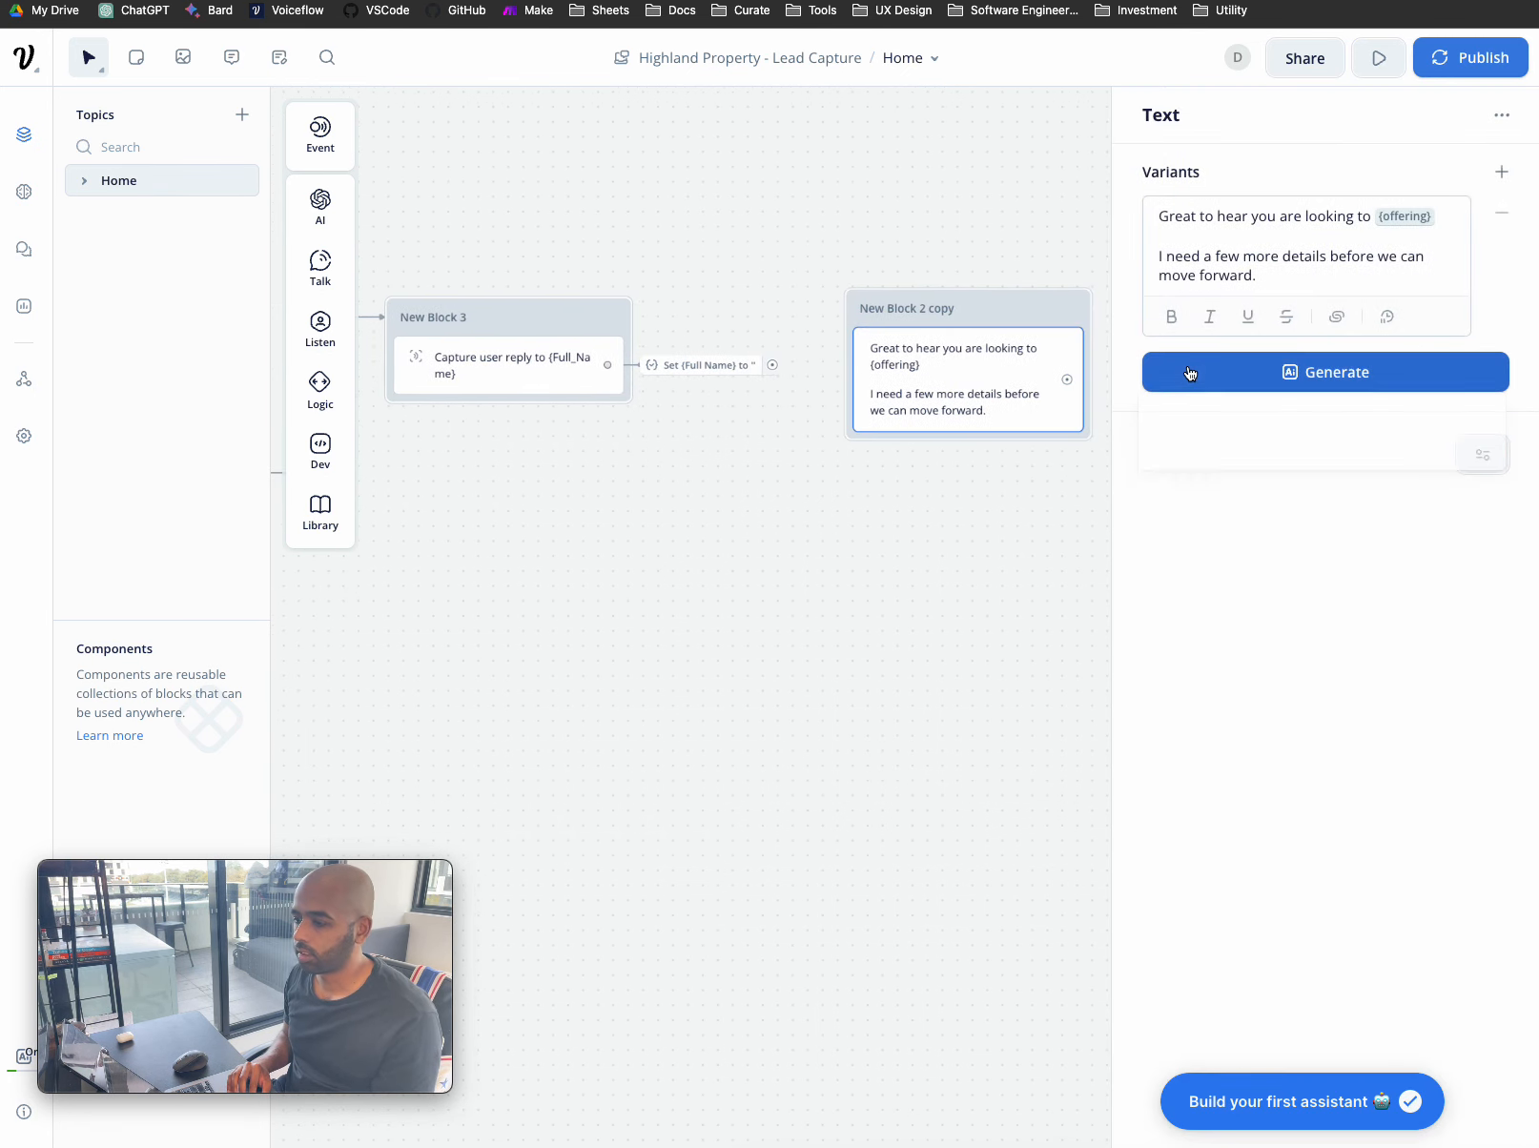
left_click_drag(1373, 218, 1169, 190)
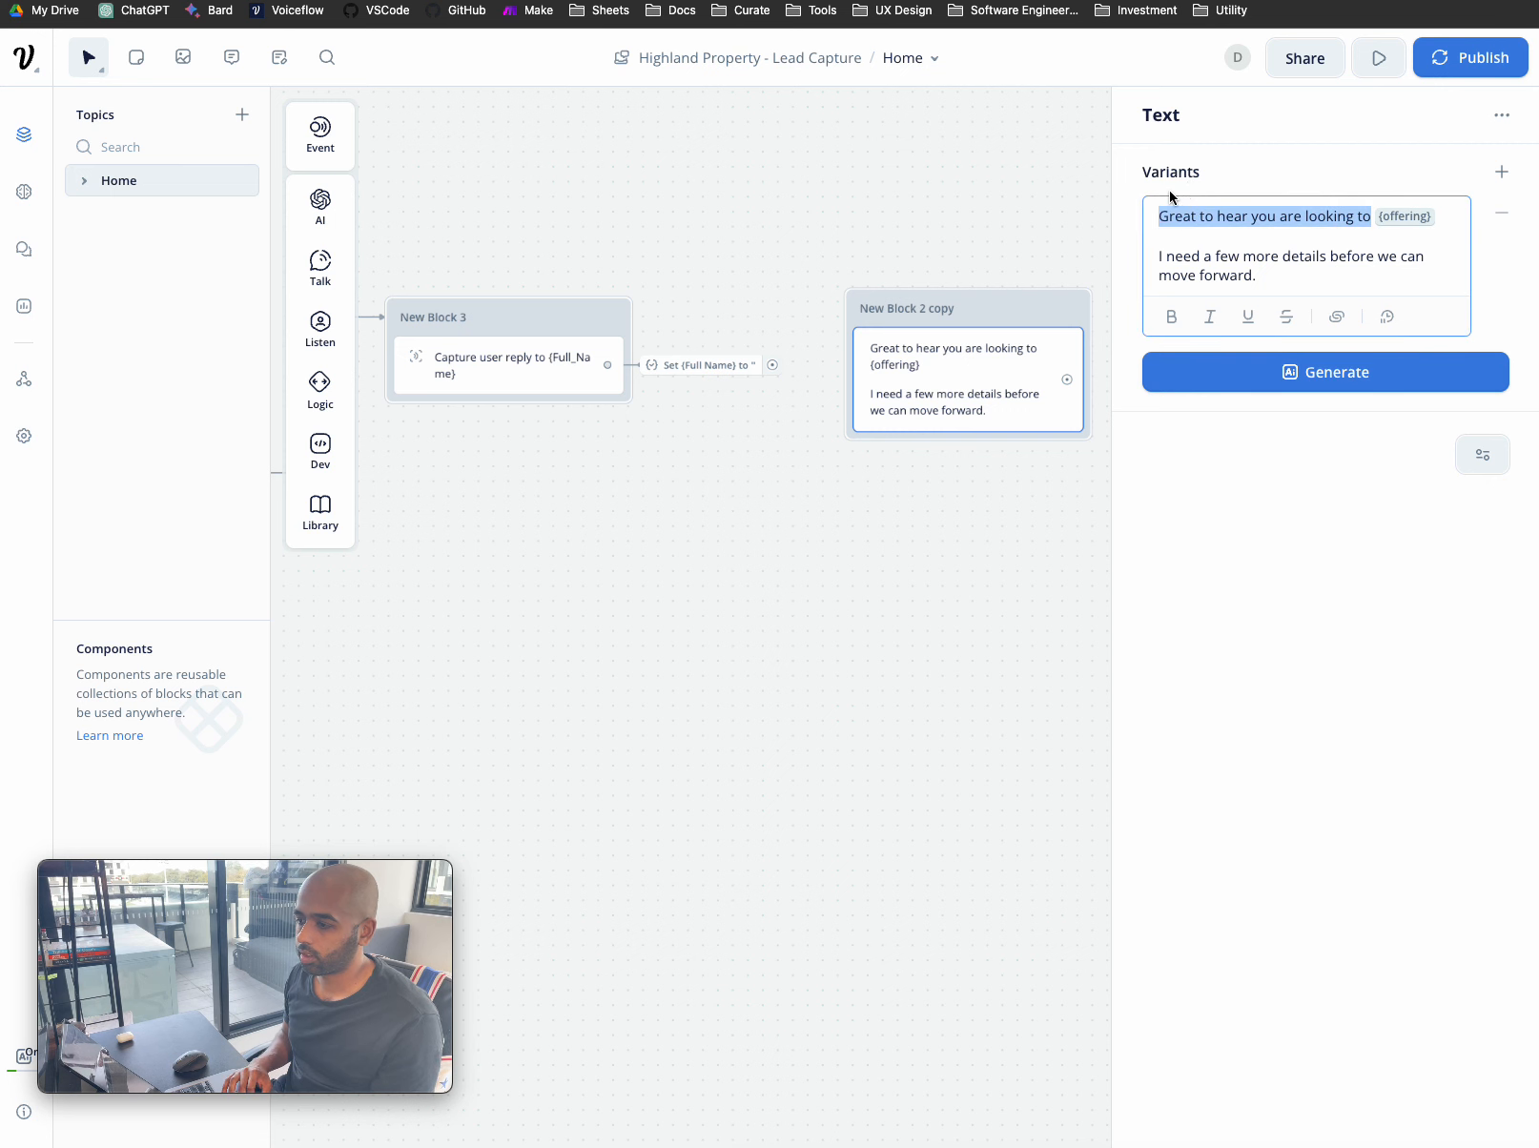
key("BackSpace")
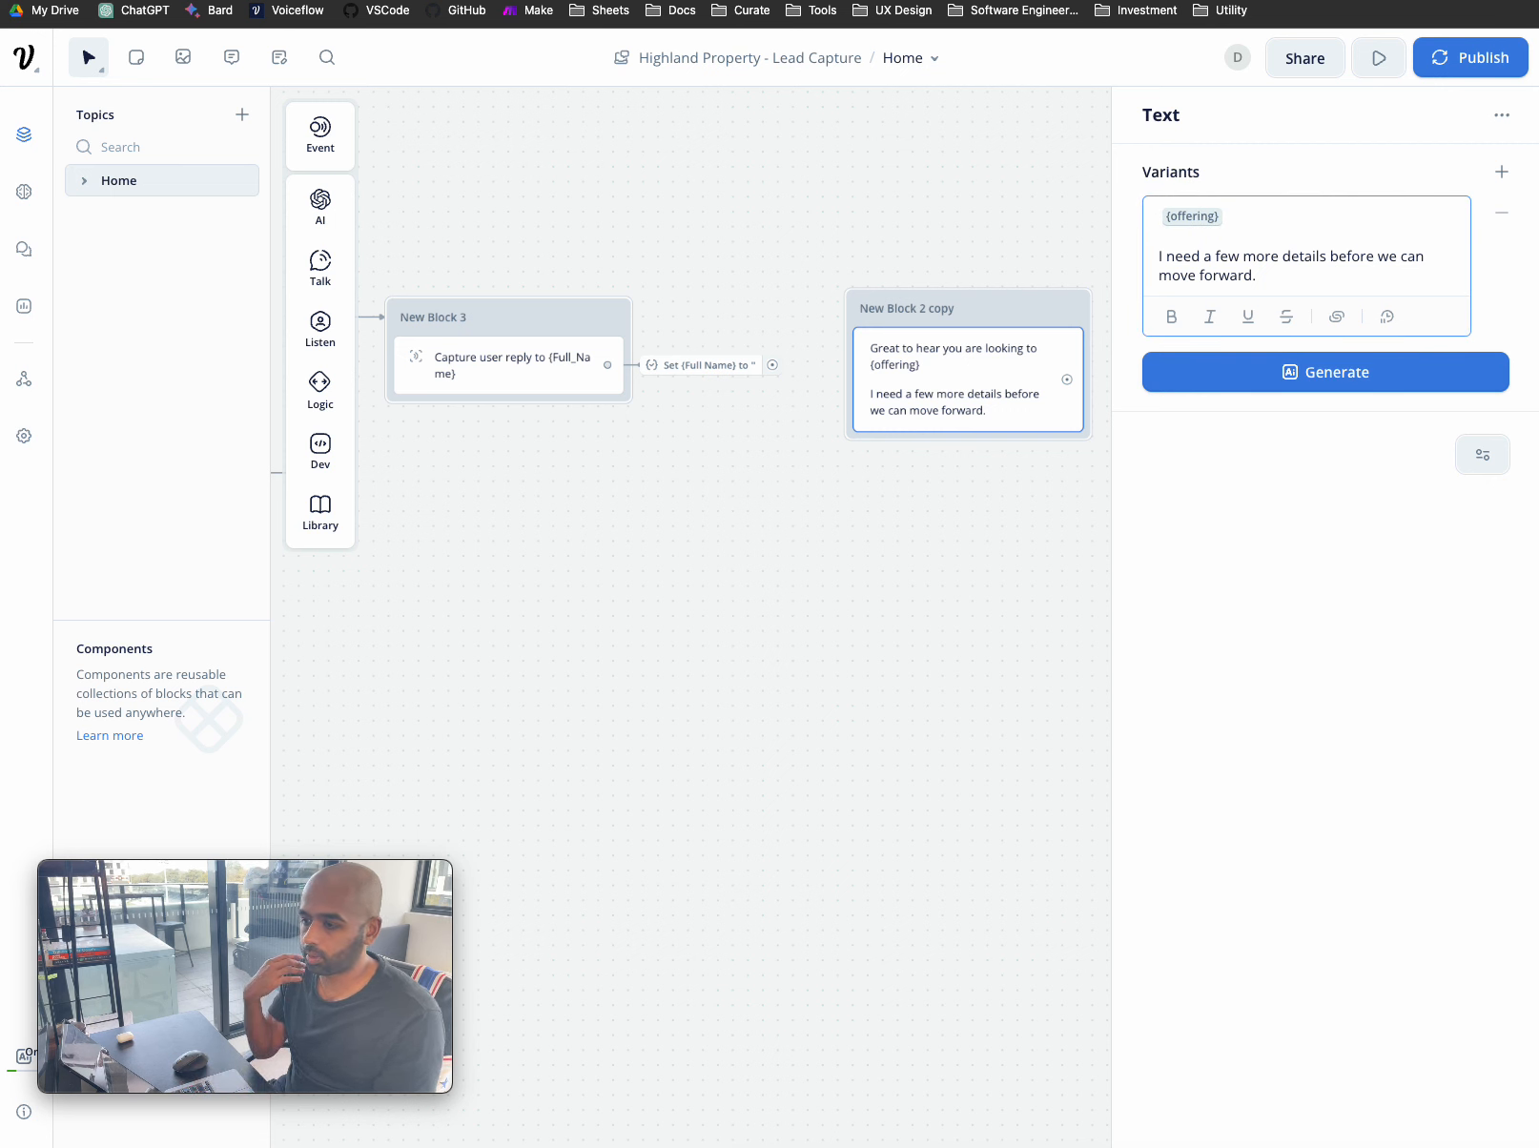
type("Thanks")
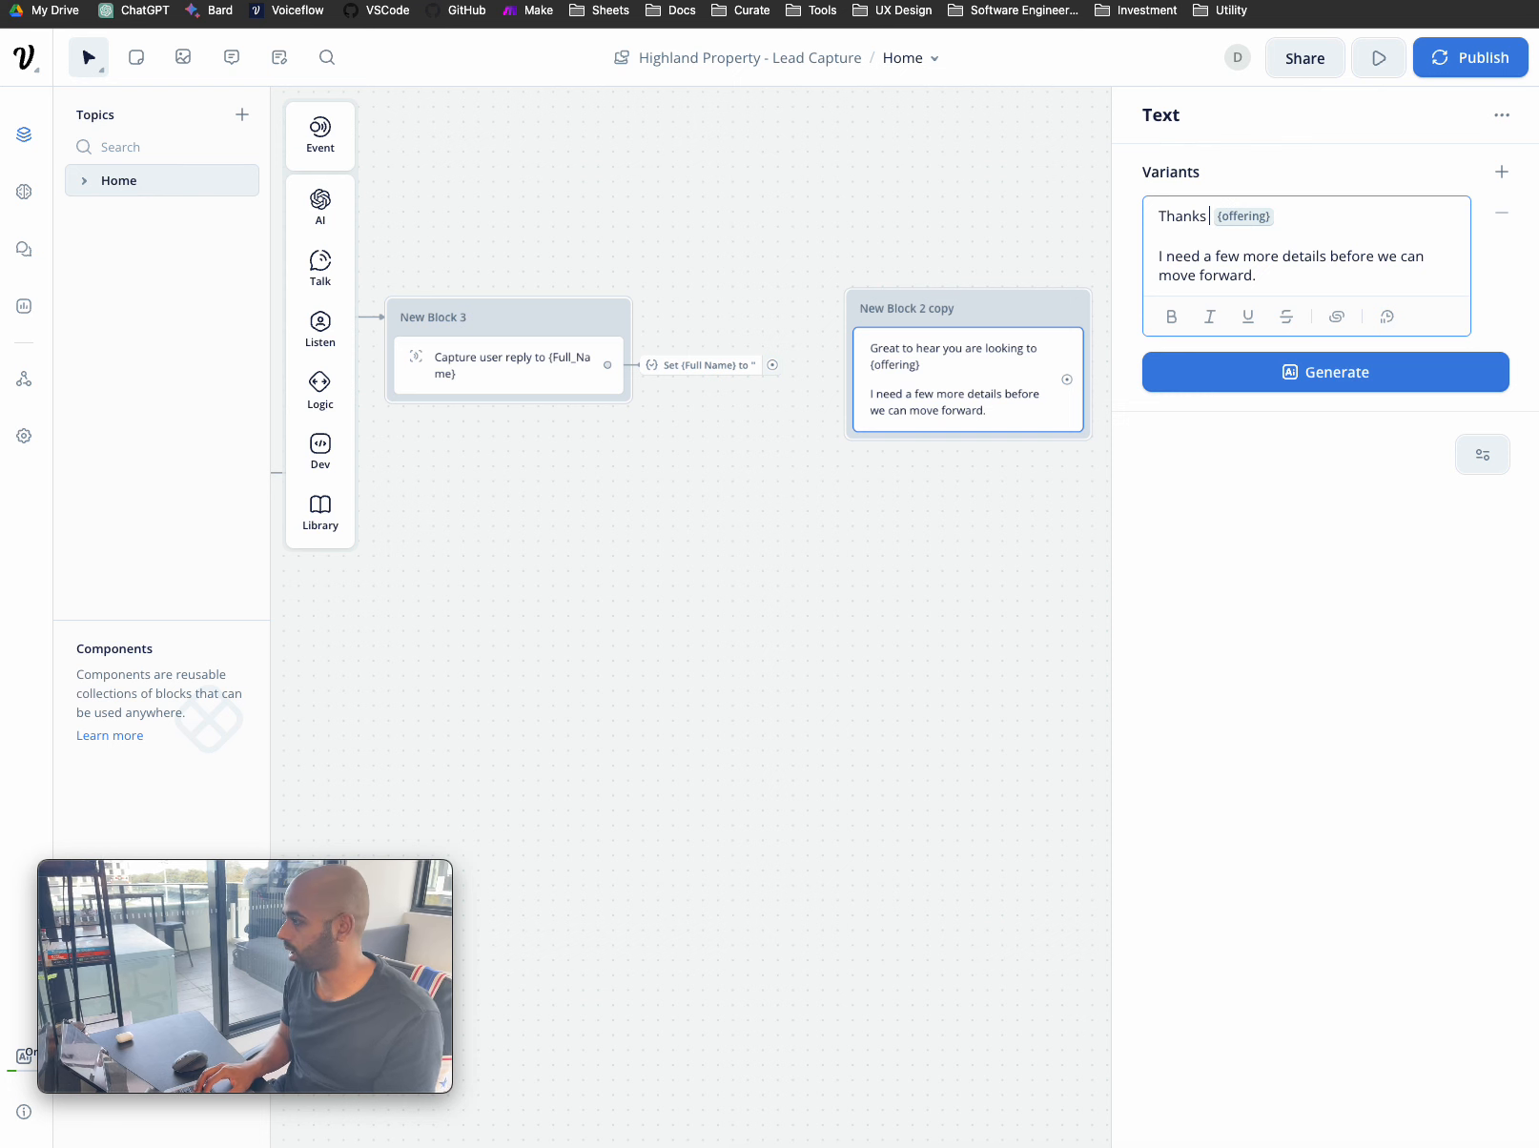
type(" {")
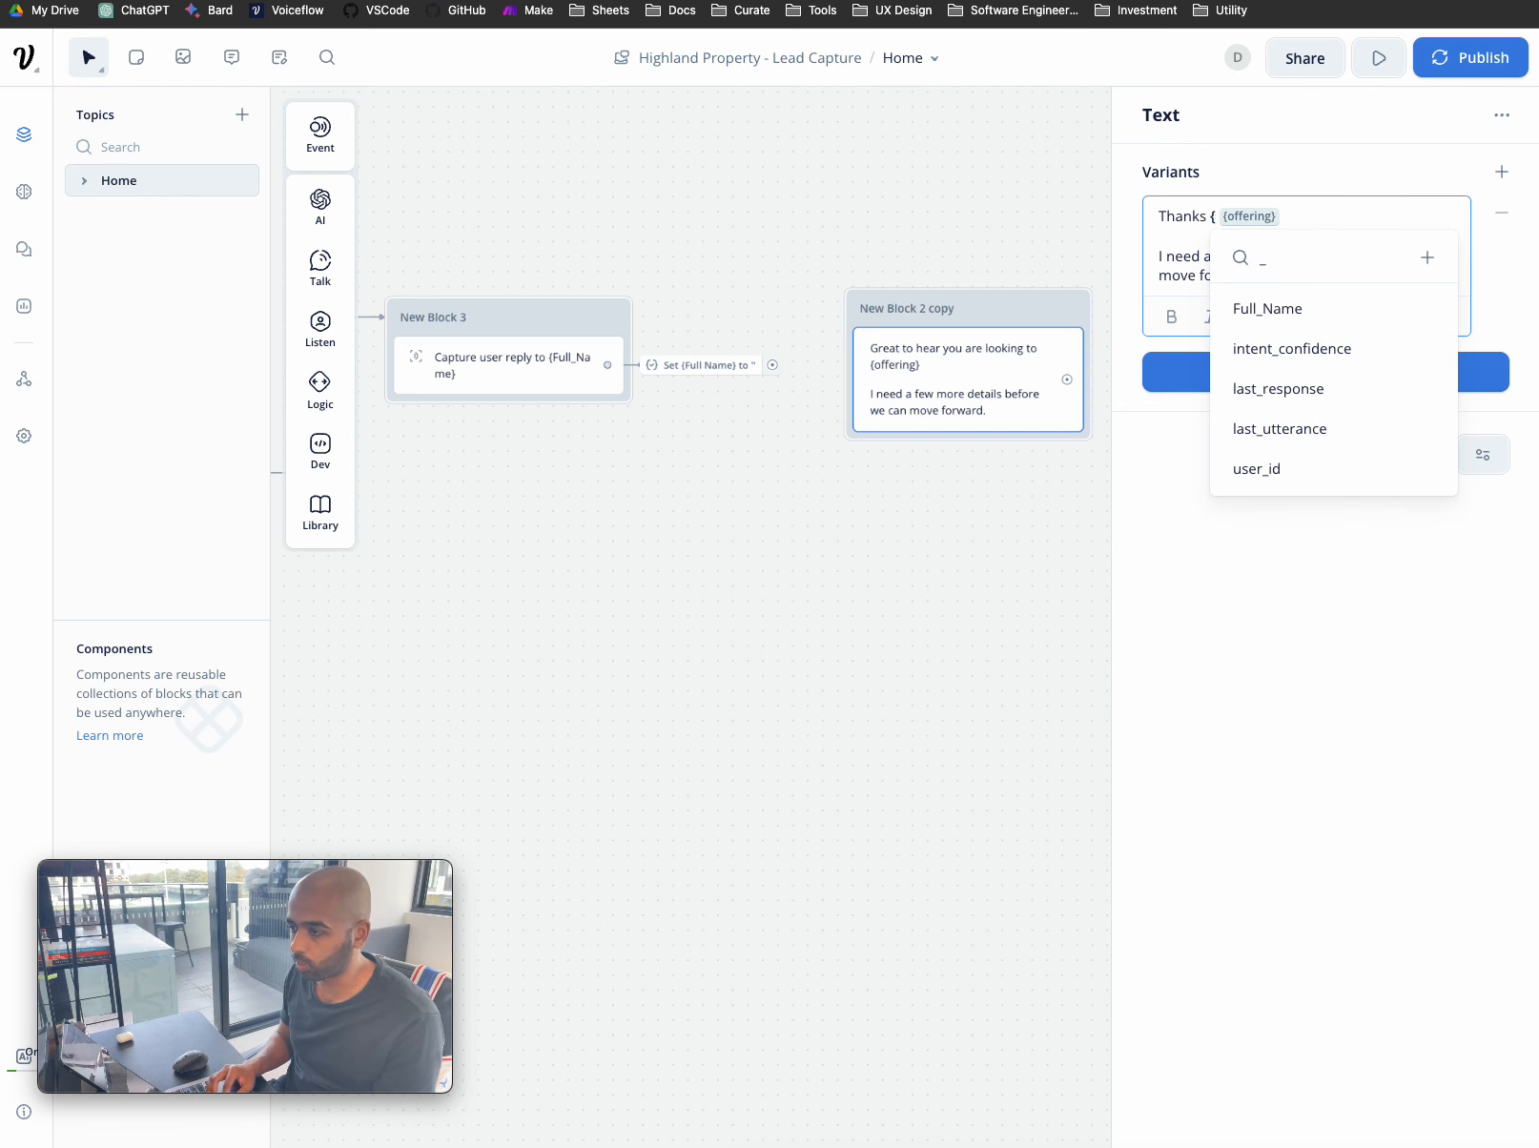
left_click(1259, 307)
key("BackSpace")
triple_click(1264, 266)
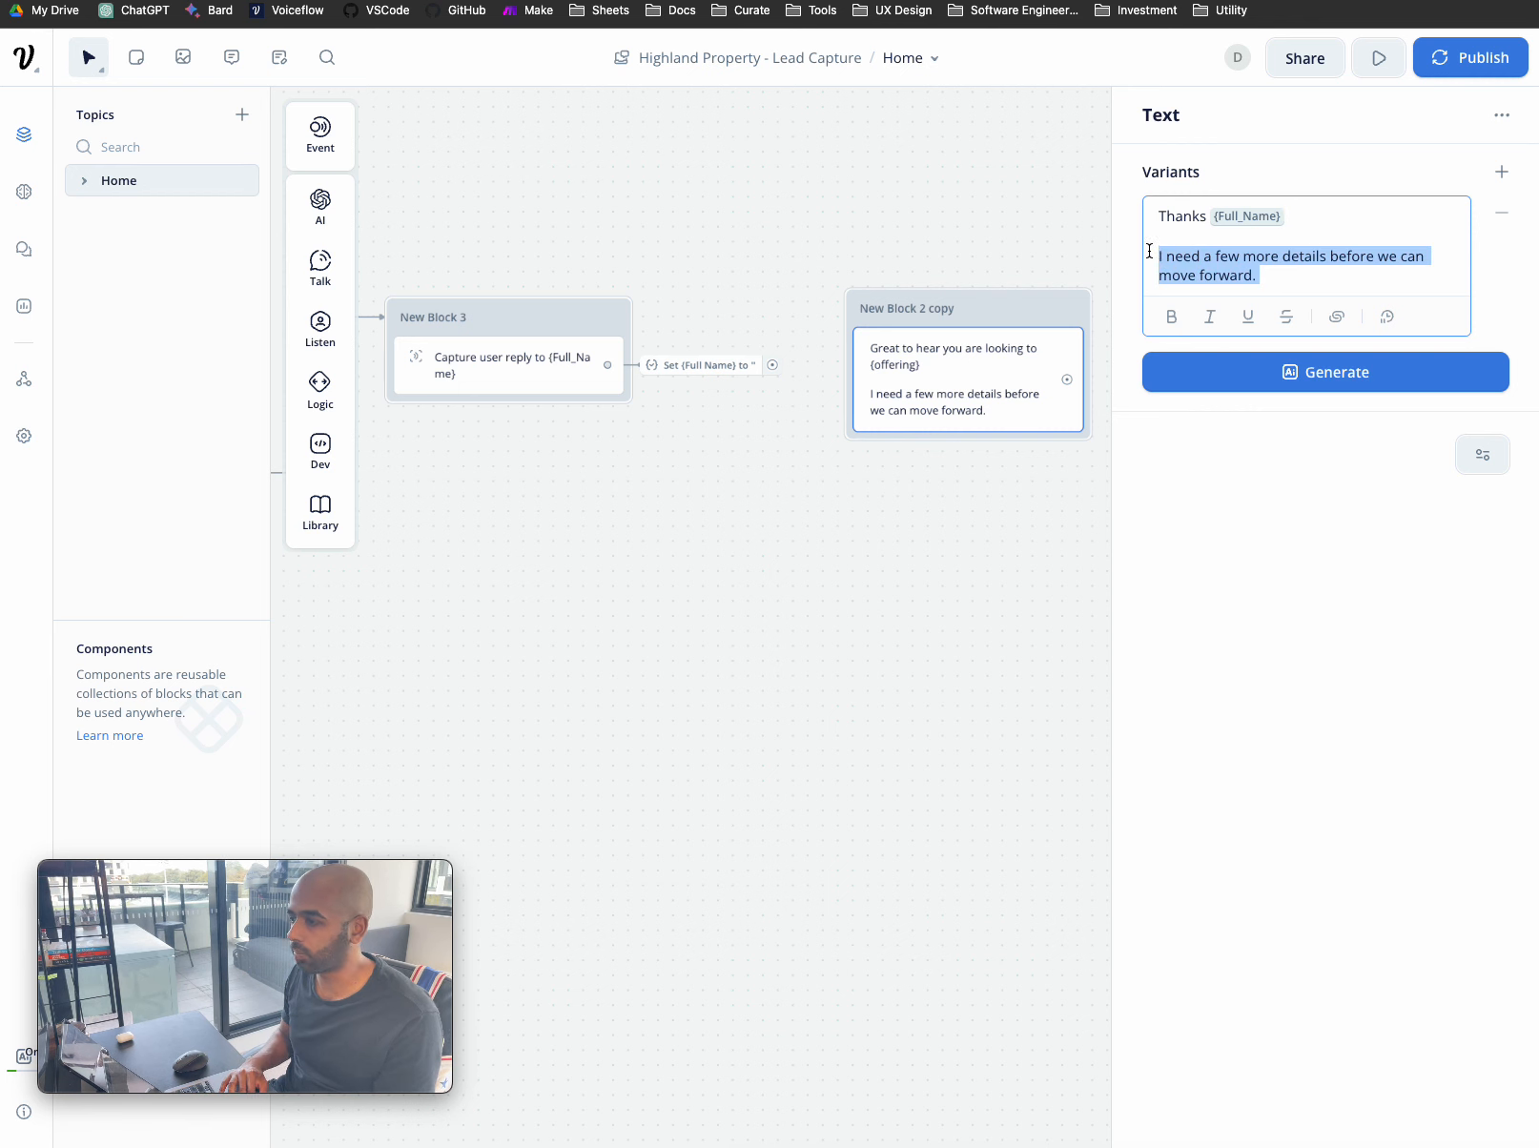
type("What's your")
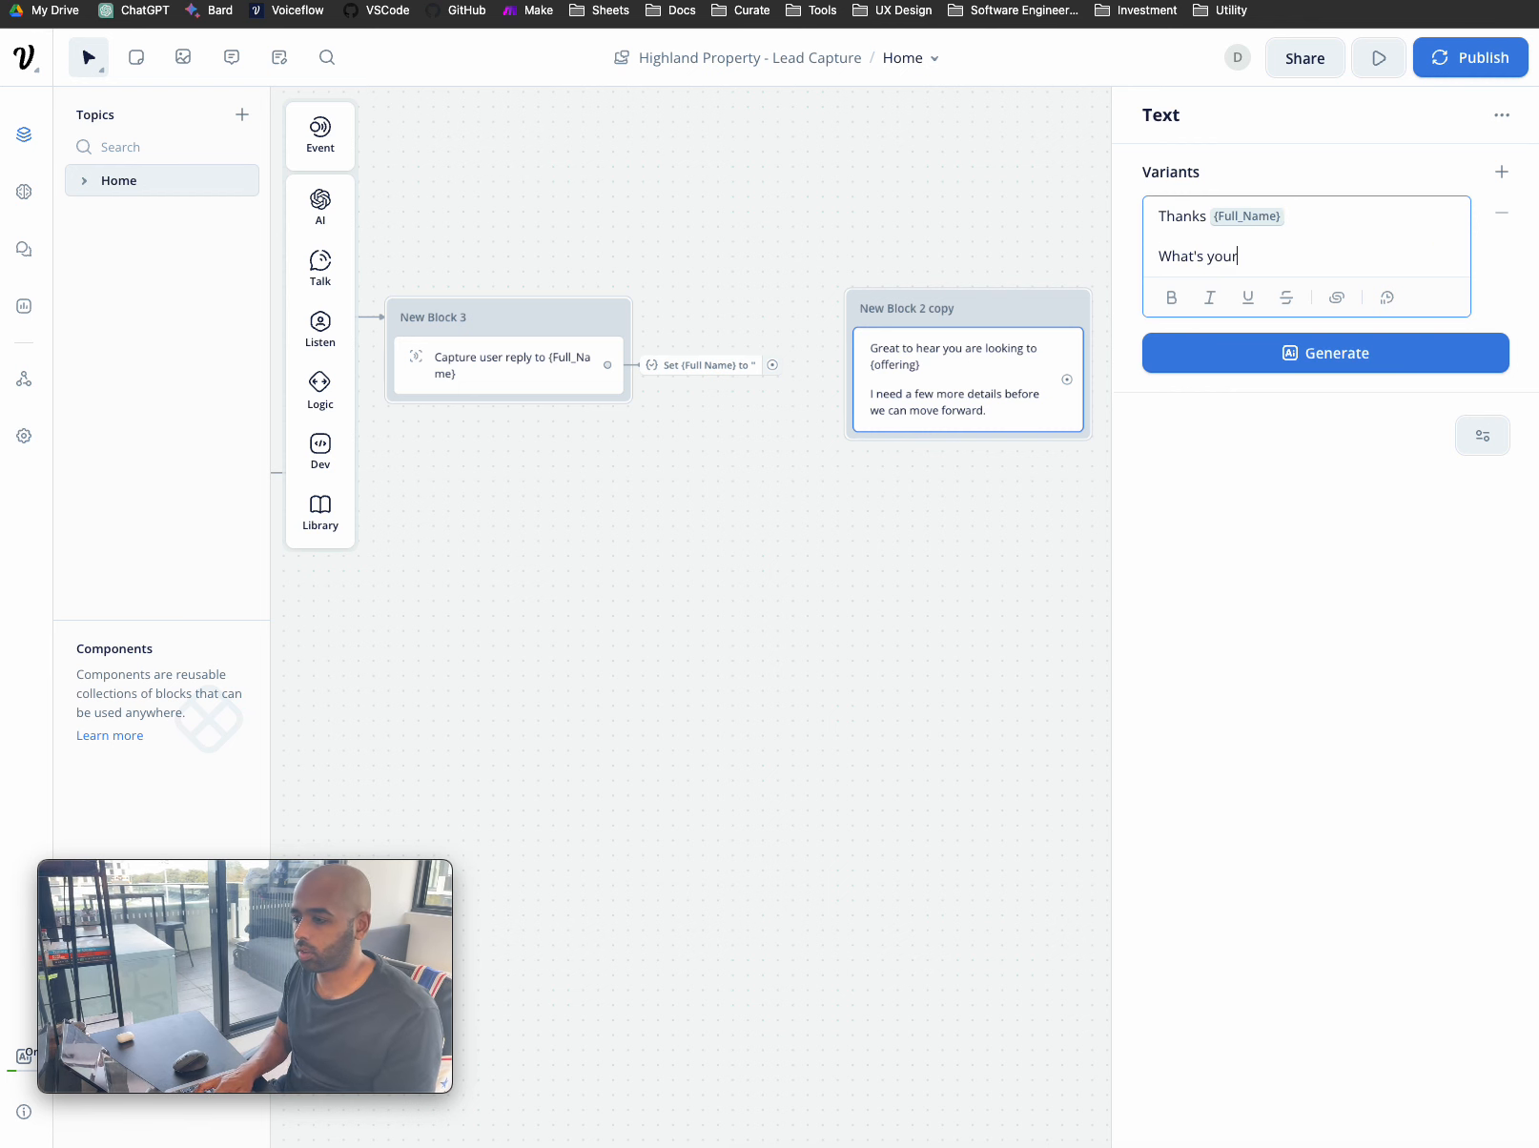
type(" mobile number?")
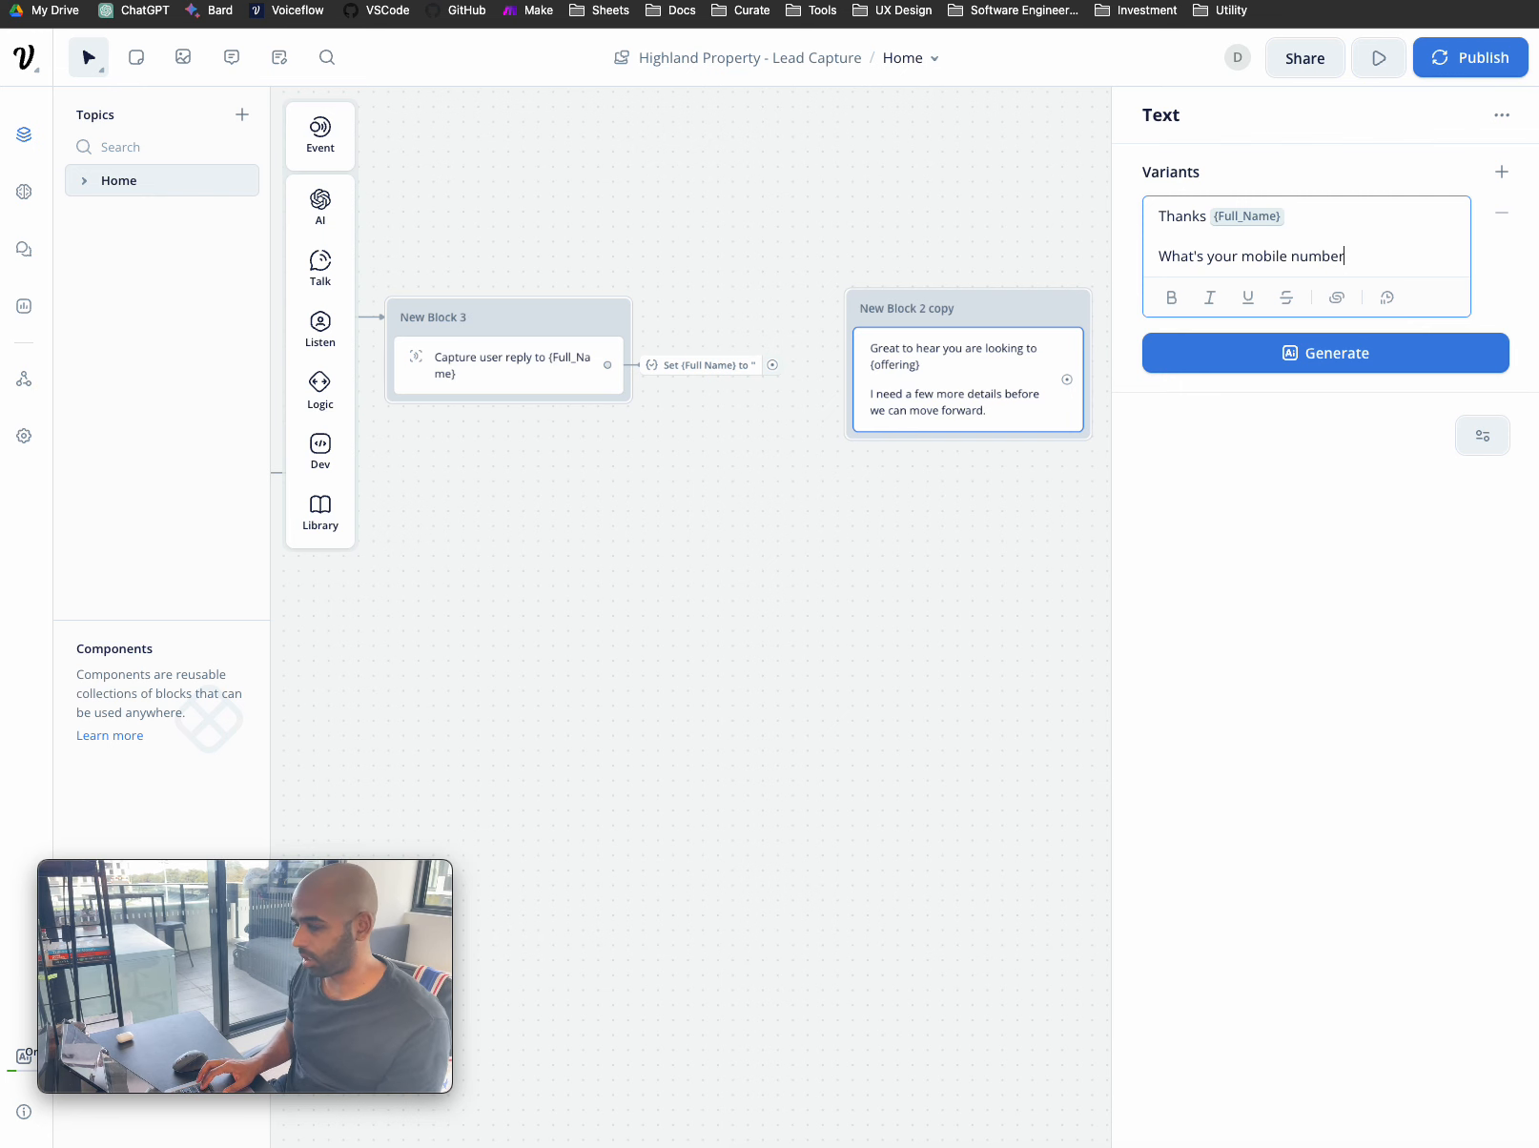
left_click(944, 528)
- Connect New Block 3's Set port to the mobile-number message block
left_click(797, 357)
left_click_drag(797, 358, 849, 345)
scroll(850, 465, "right", 2)
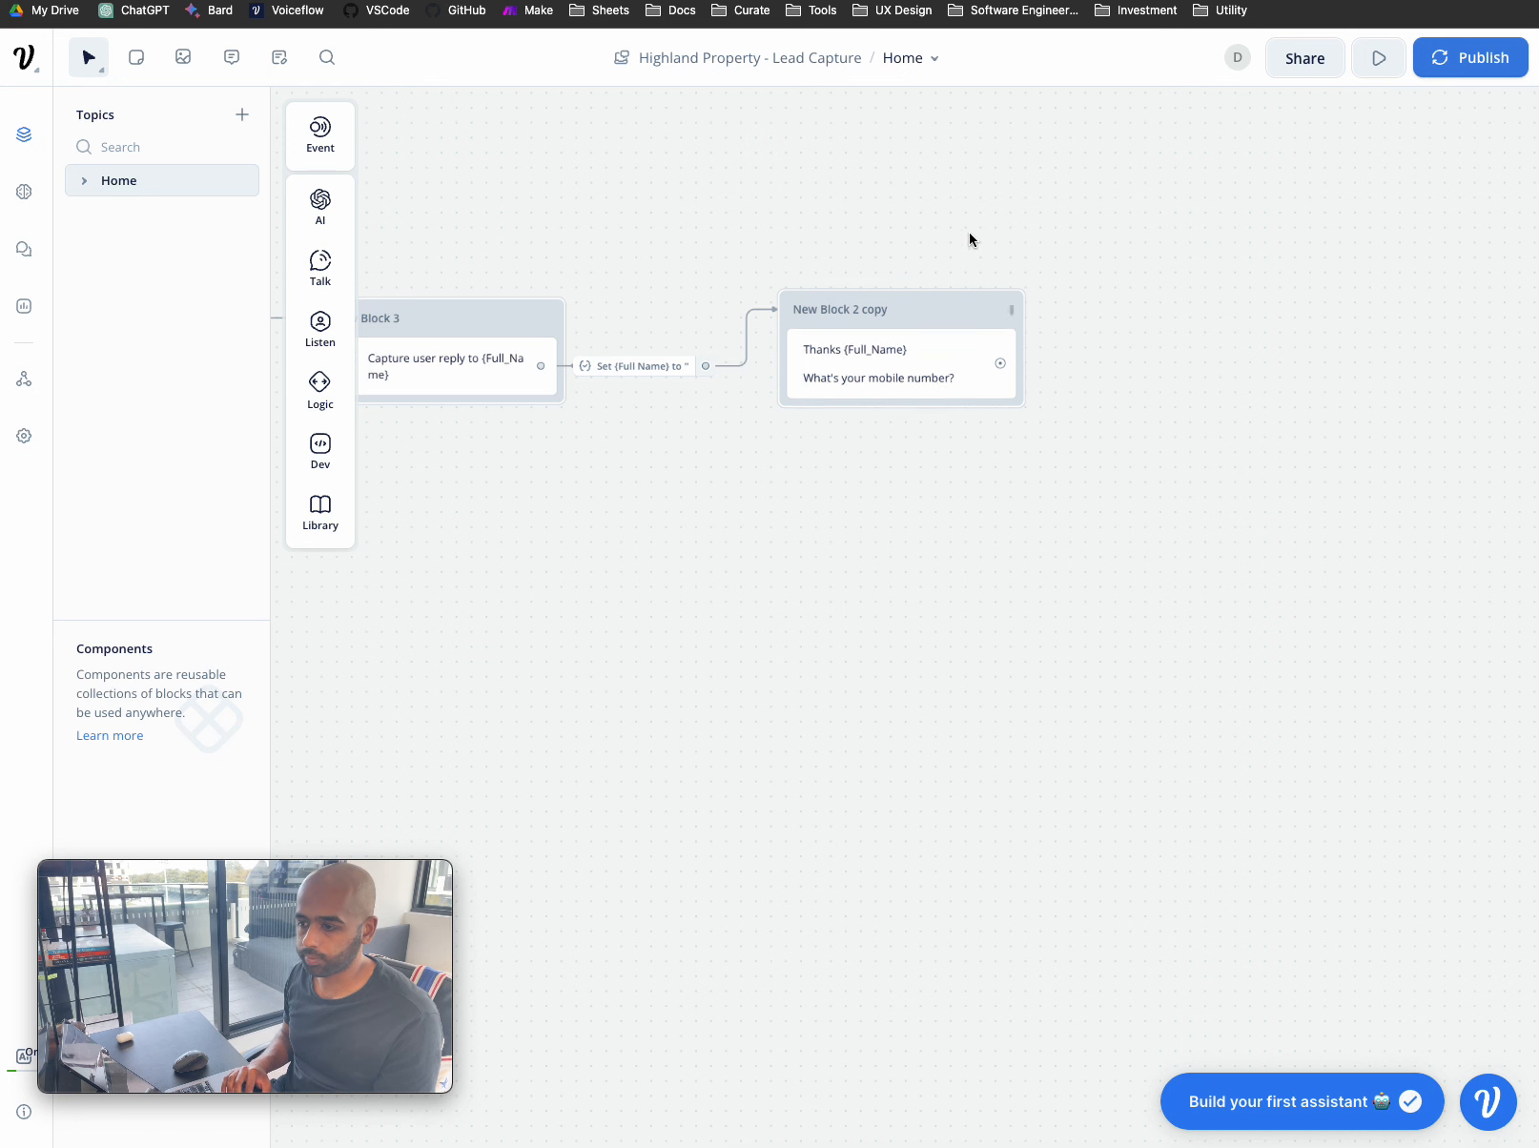
- Duplicate New Block 3 and place the copy right of the mobile-number question
left_click_drag(943, 300, 978, 303)
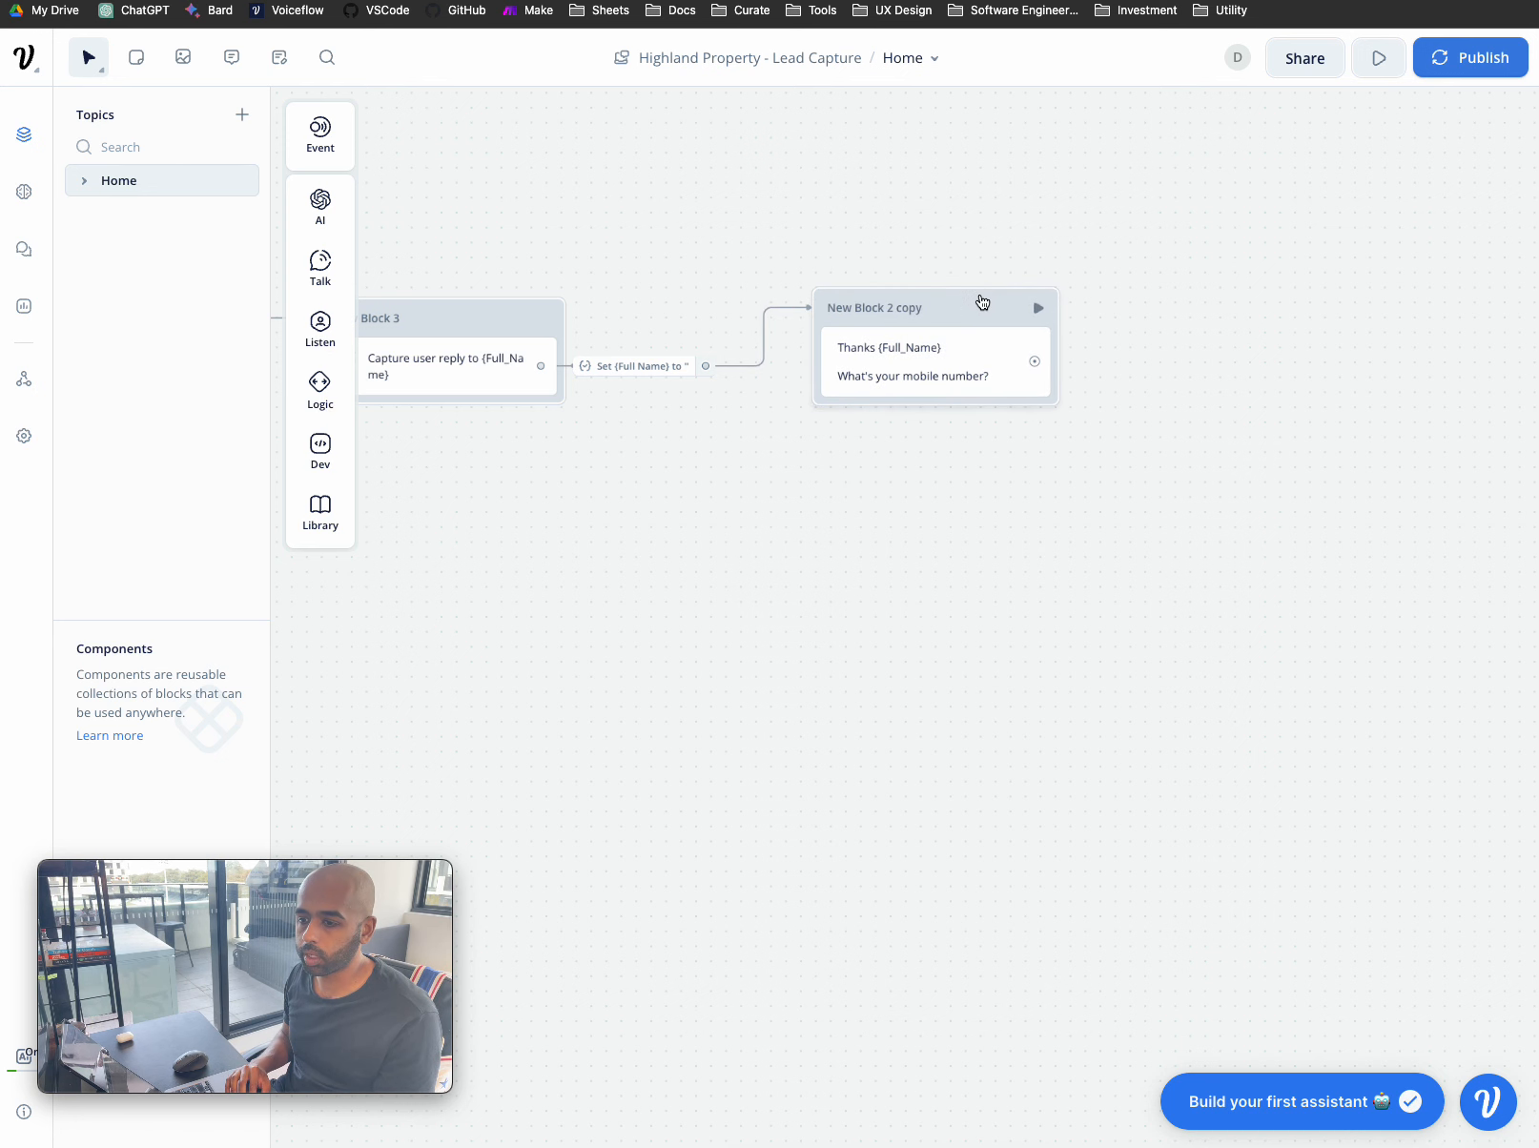
scroll(954, 305, "left", 3)
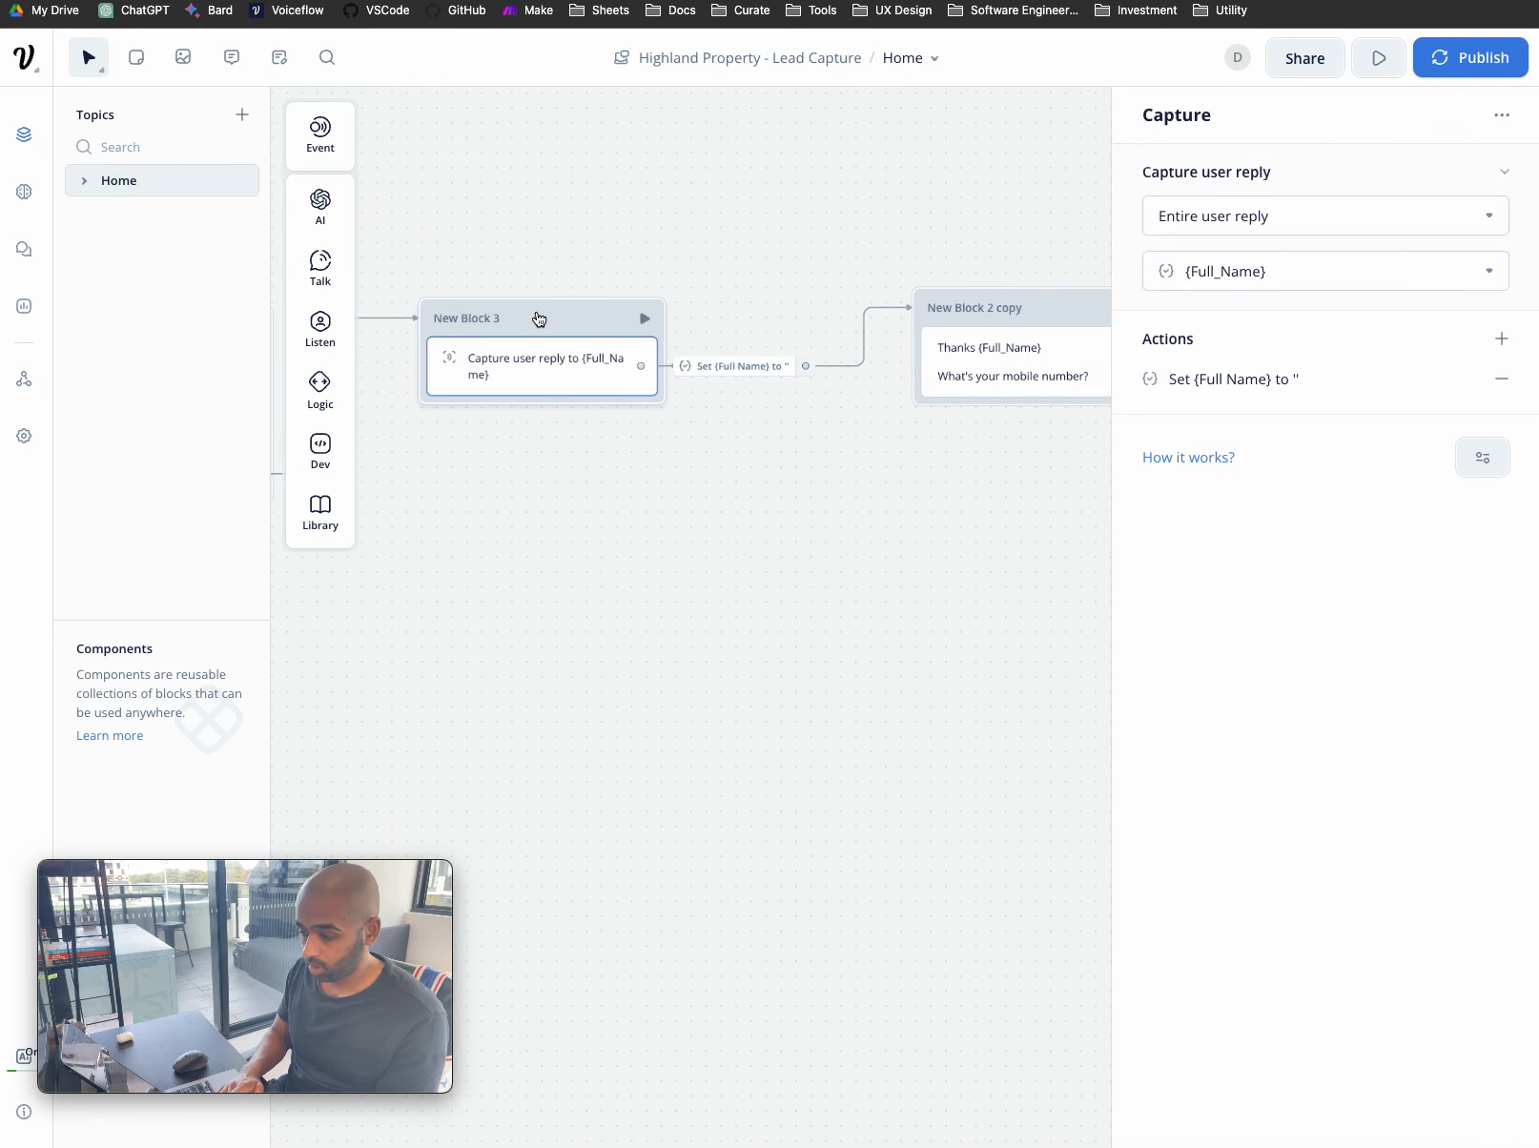
key("ctrl+c")
key("ctrl+v")
left_click_drag(536, 332, 1362, 309)
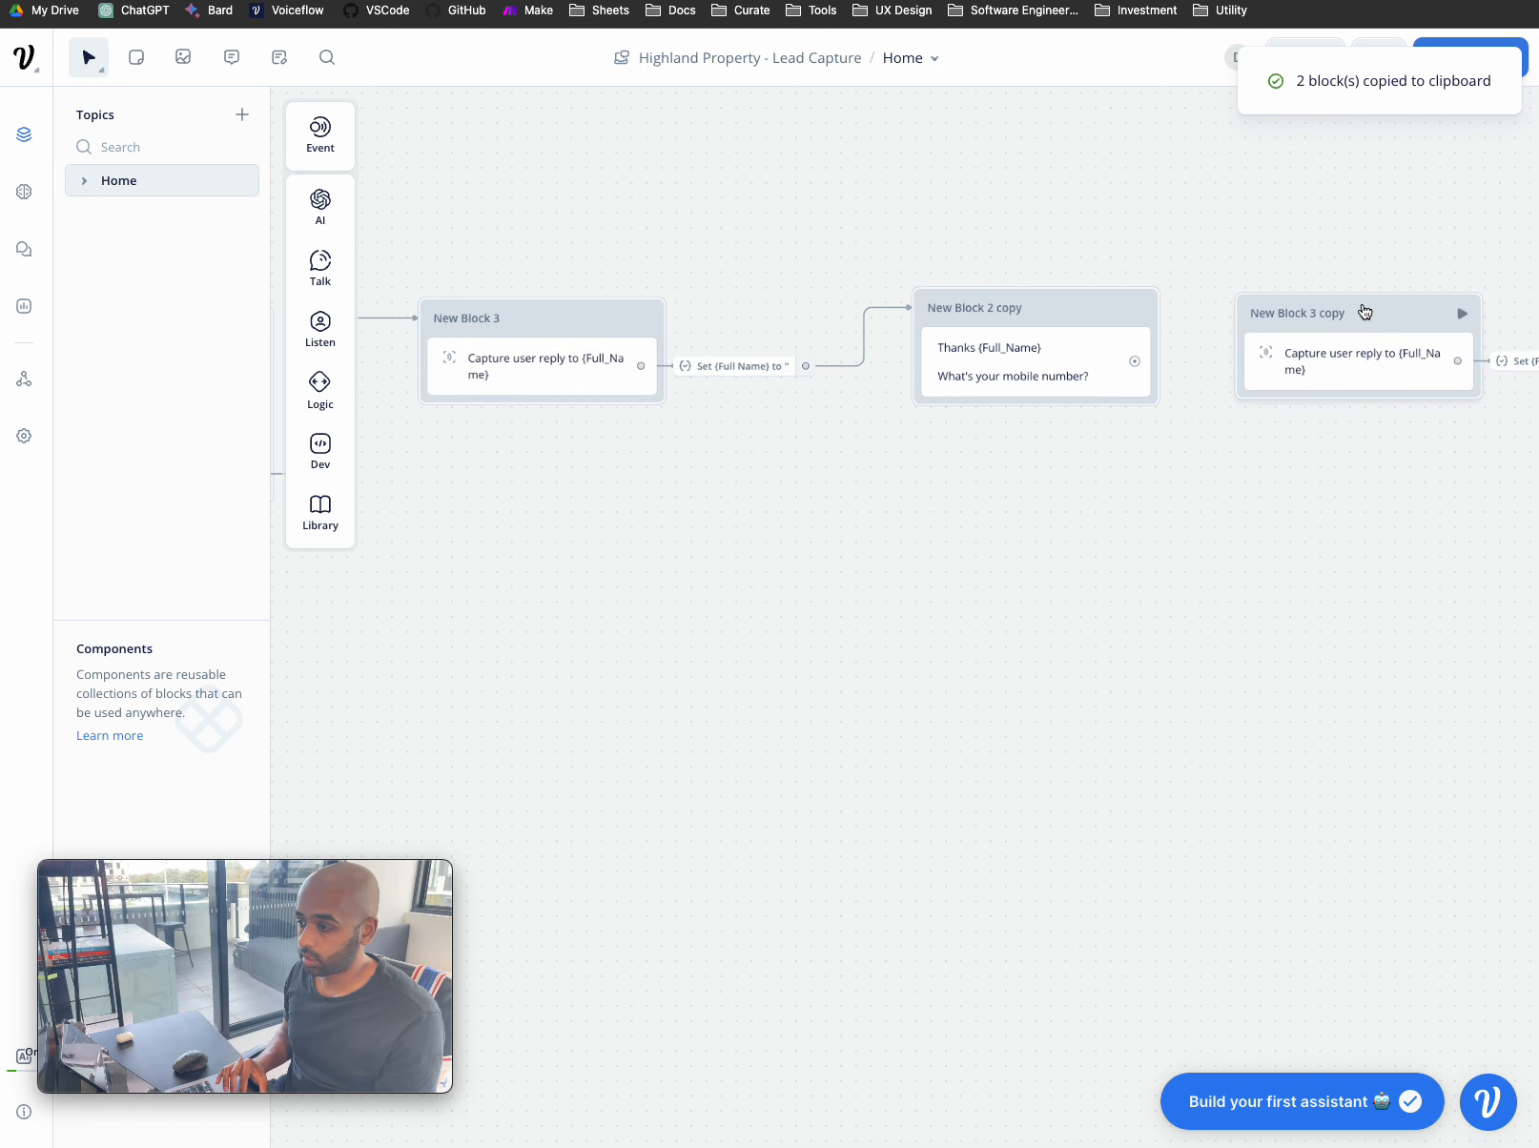
scroll(1363, 309, "right", 5)
left_click_drag(1054, 310, 1110, 297)
- Delete the carried-over Set {Full_Name} action from New Block 3 copy's capture step
left_click(1077, 337)
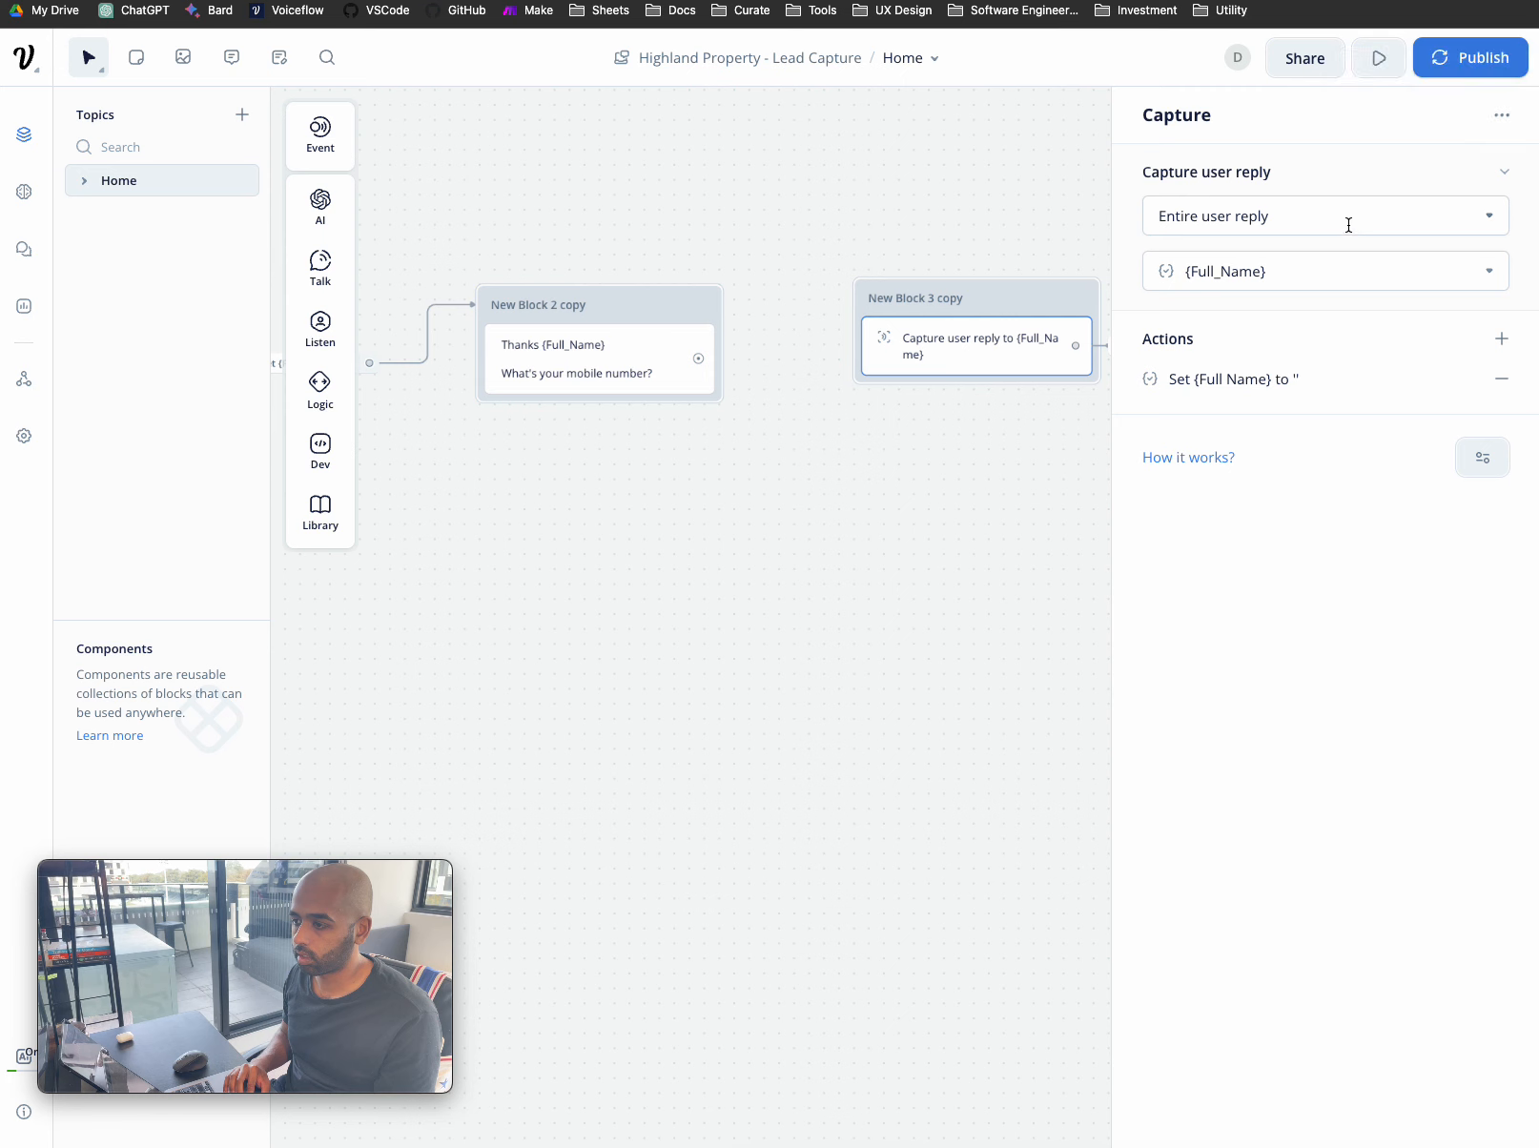
left_click(1327, 271)
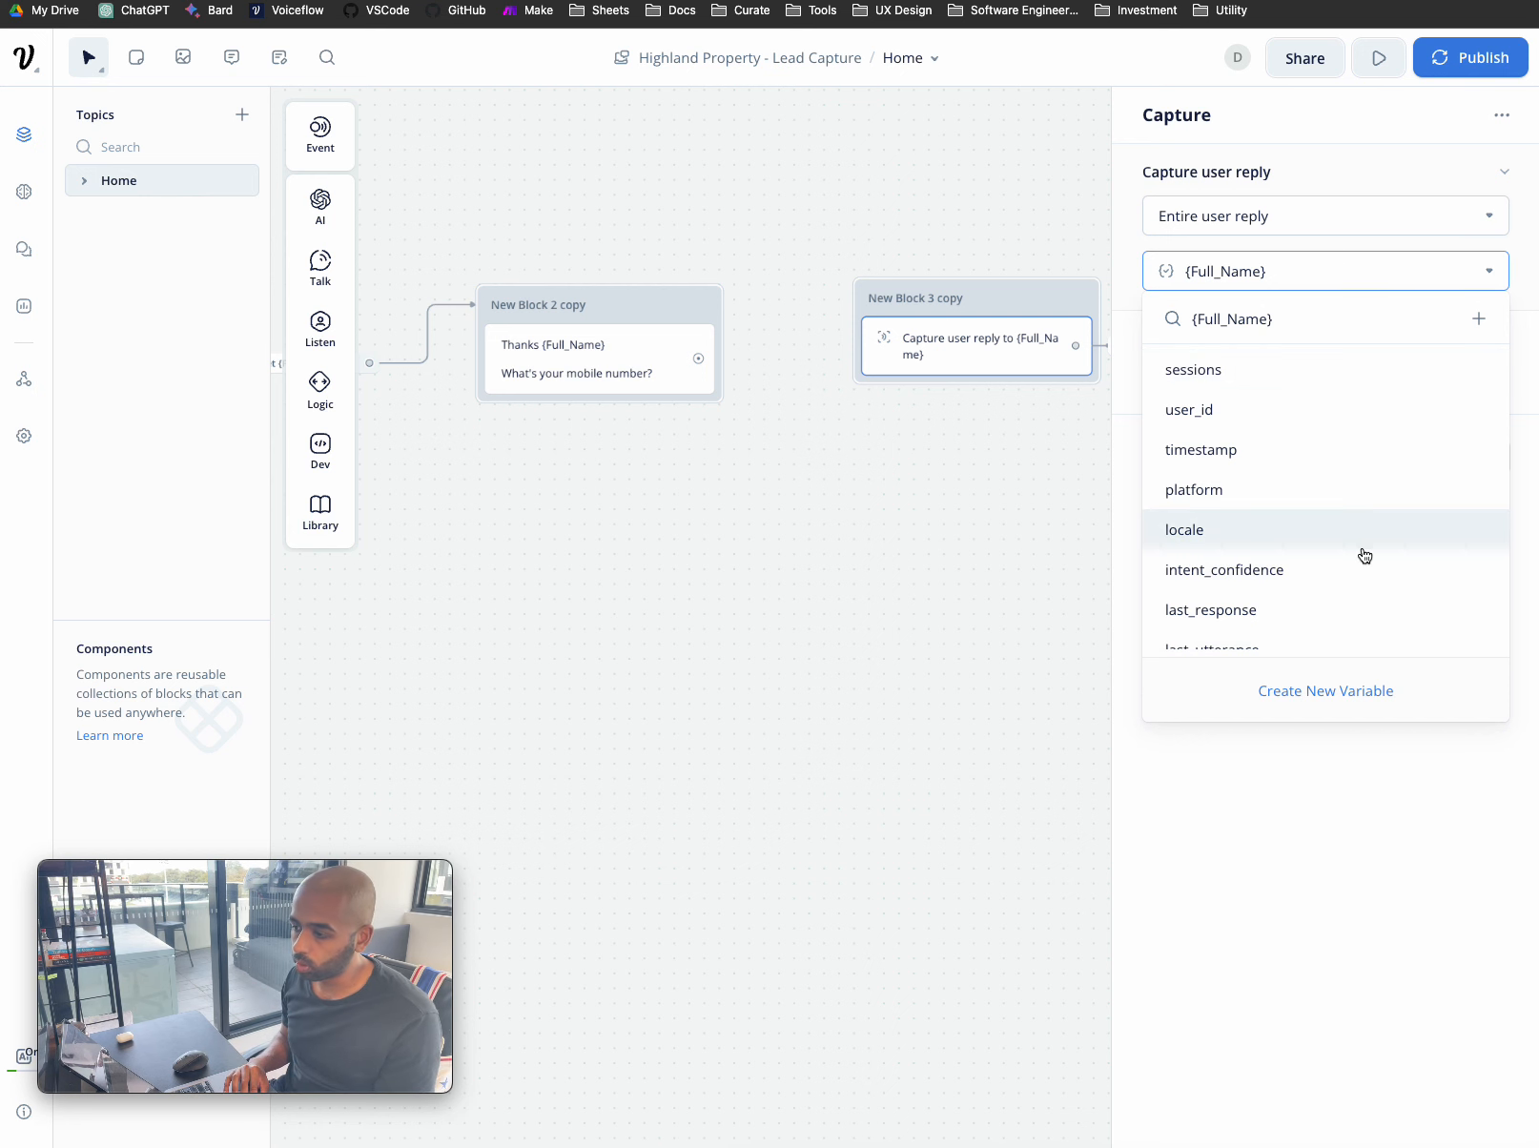
scroll(1364, 553, "down", 2)
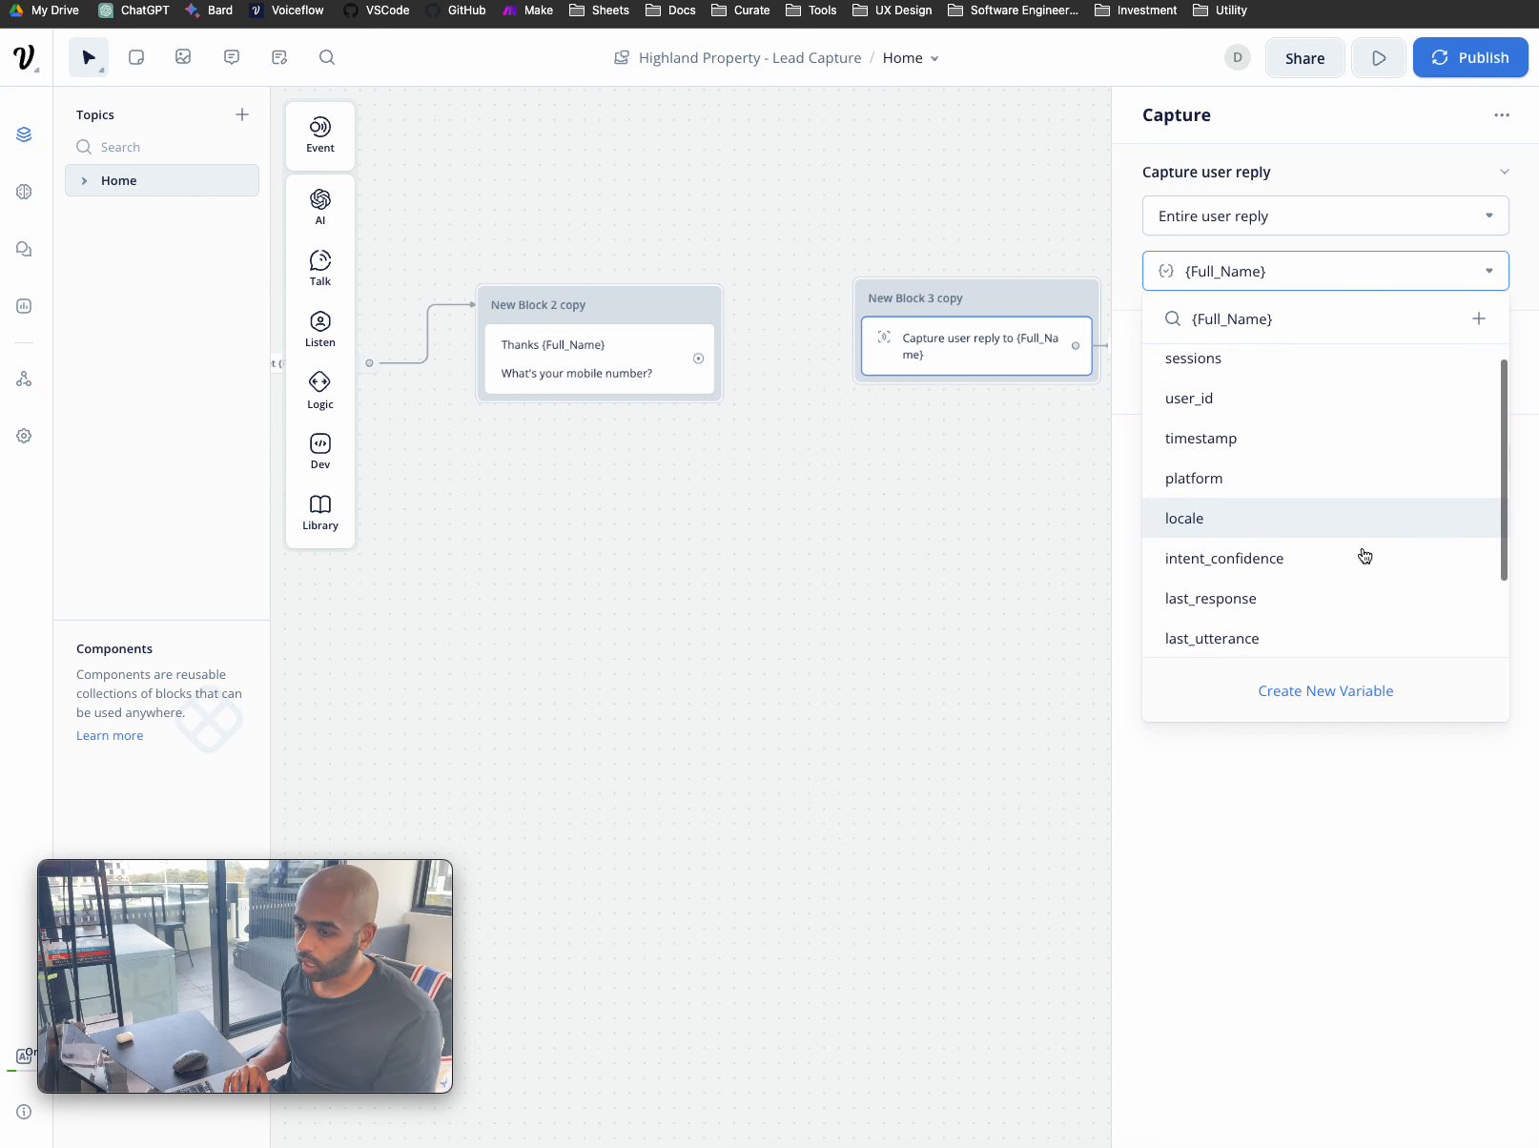
left_click(1340, 691)
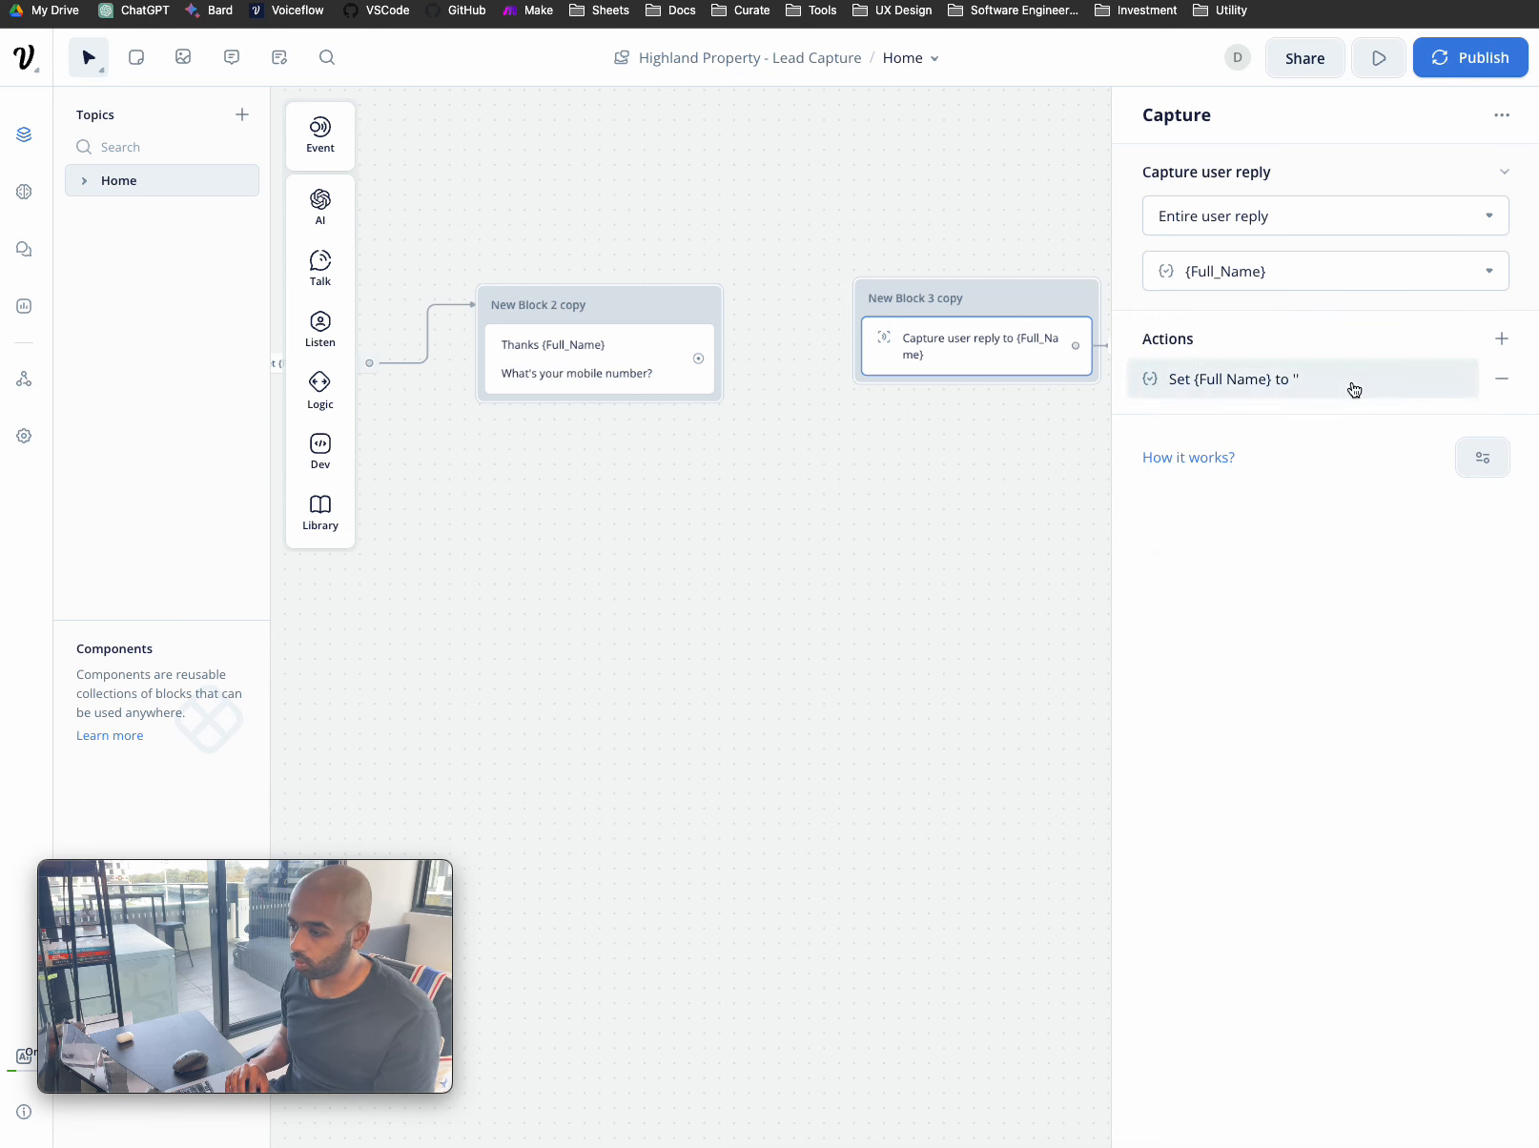
left_click(1501, 379)
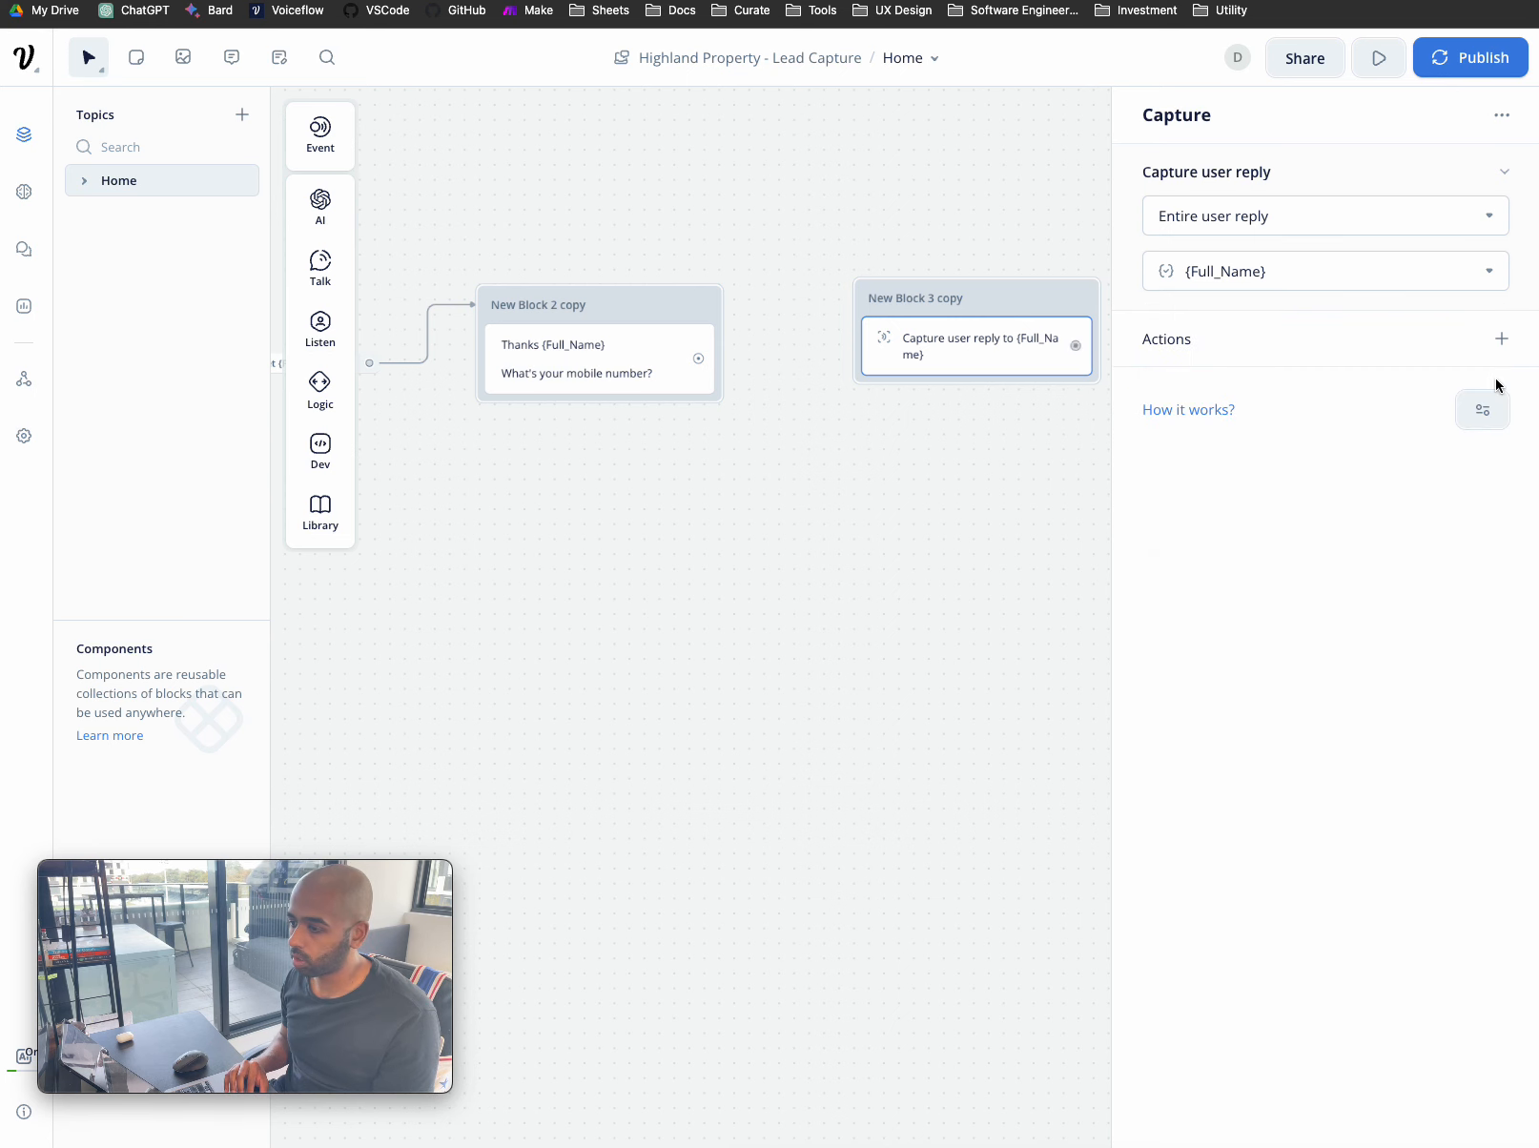
- Add a Set variable action using a newly created 'Mobile Number' variable
left_click(1502, 339)
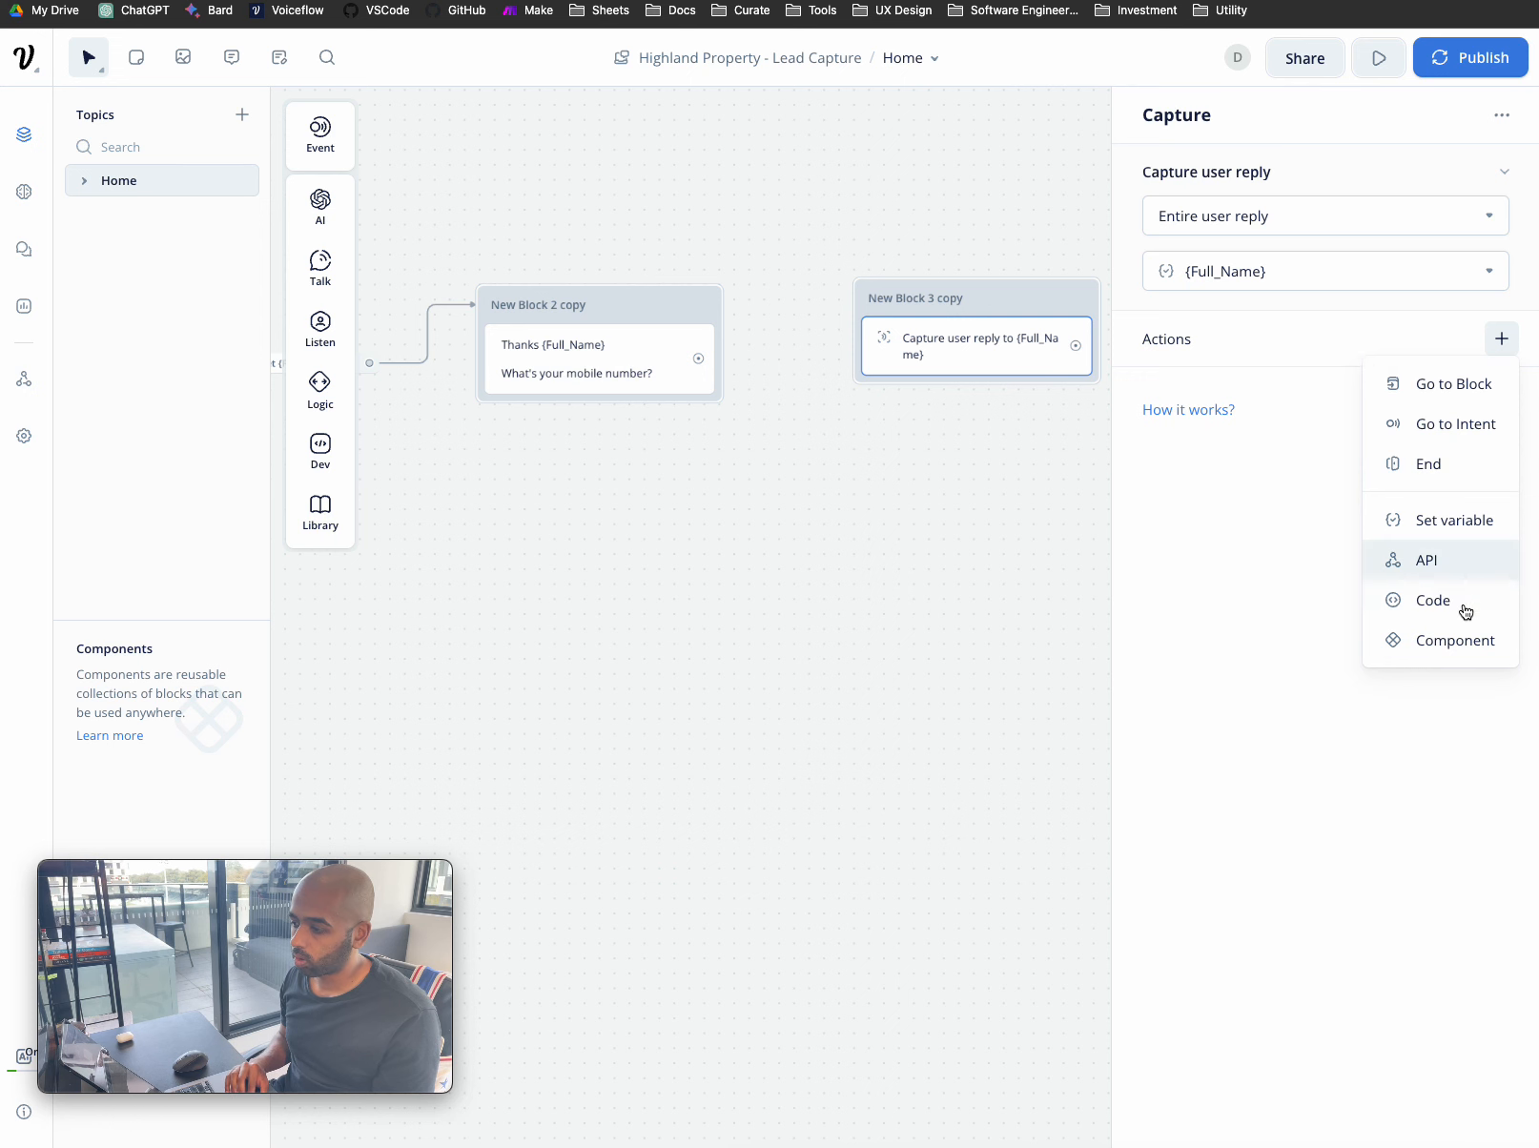
left_click(1477, 530)
left_click(1296, 216)
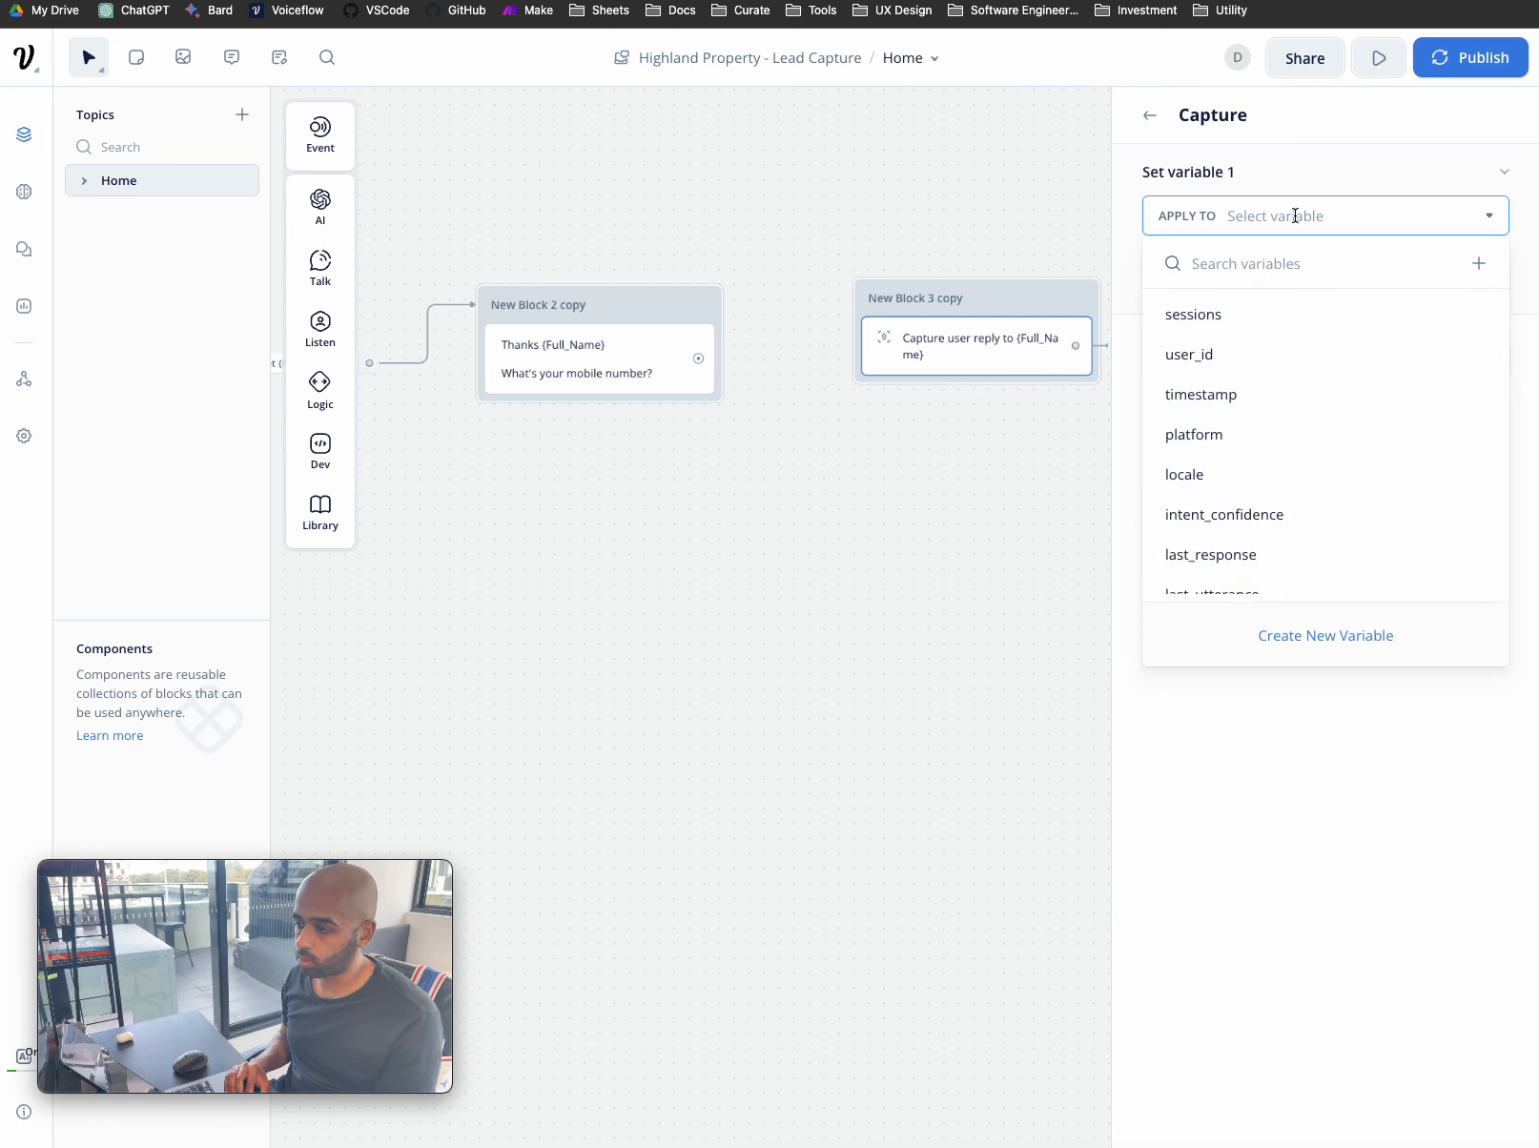
left_click(1324, 635)
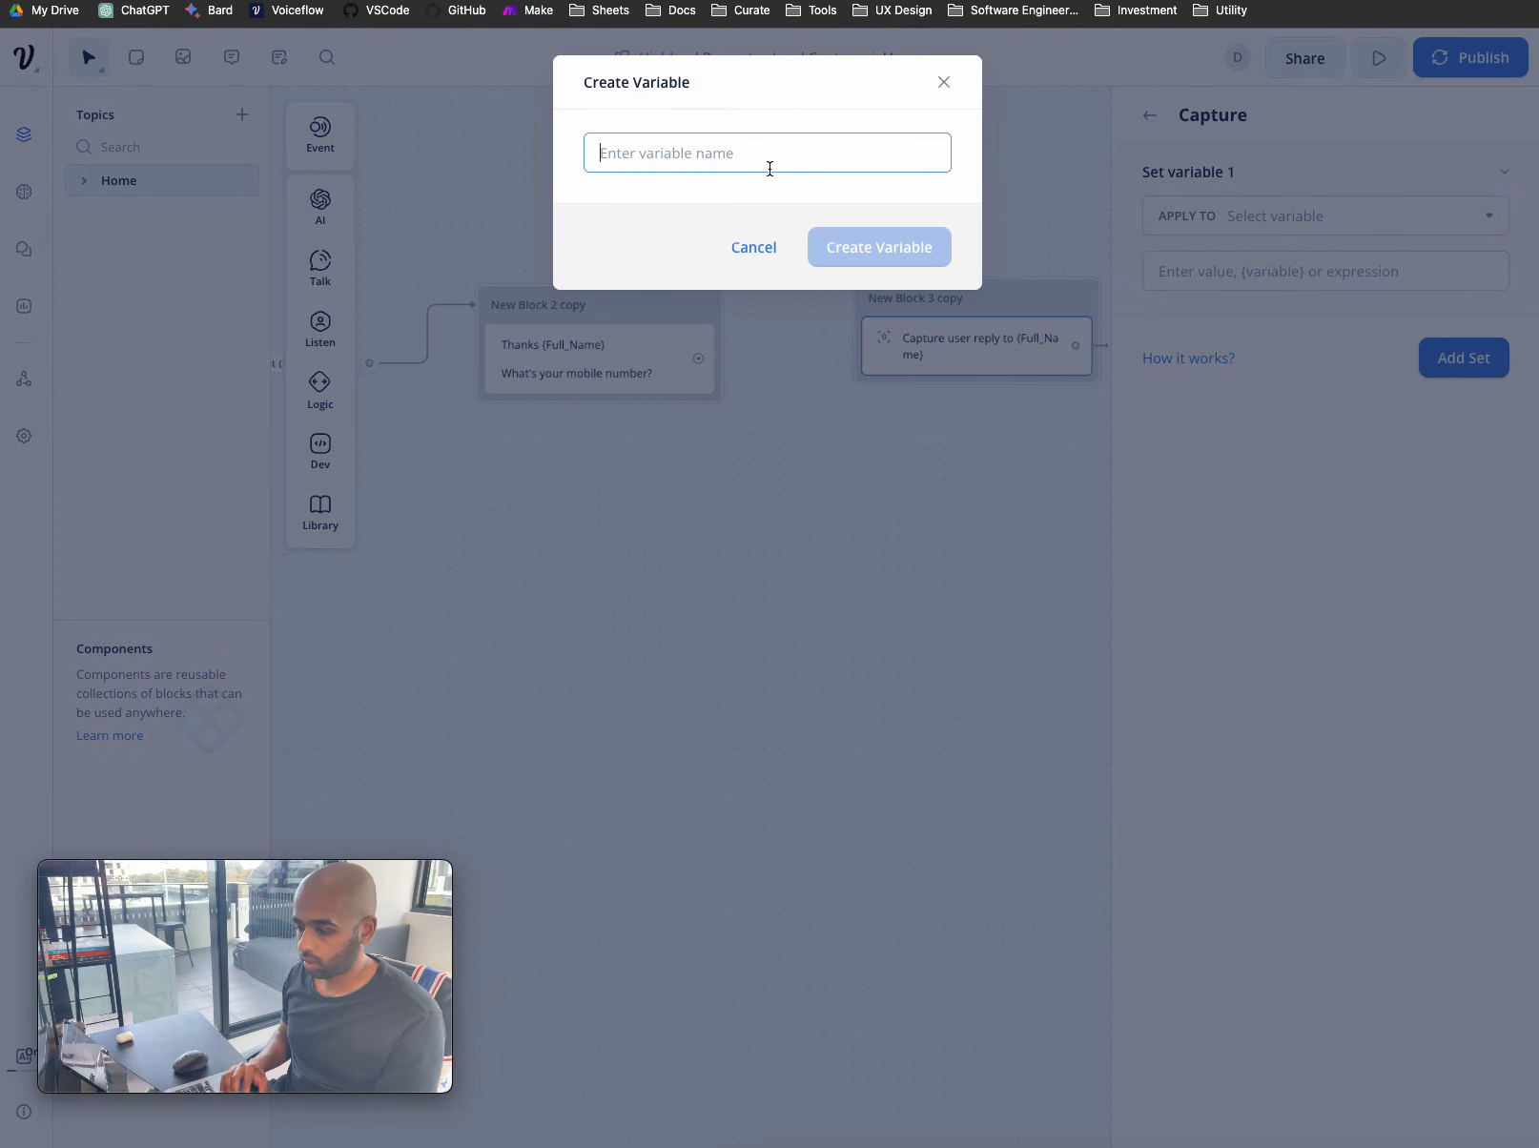
type("Mobile Number")
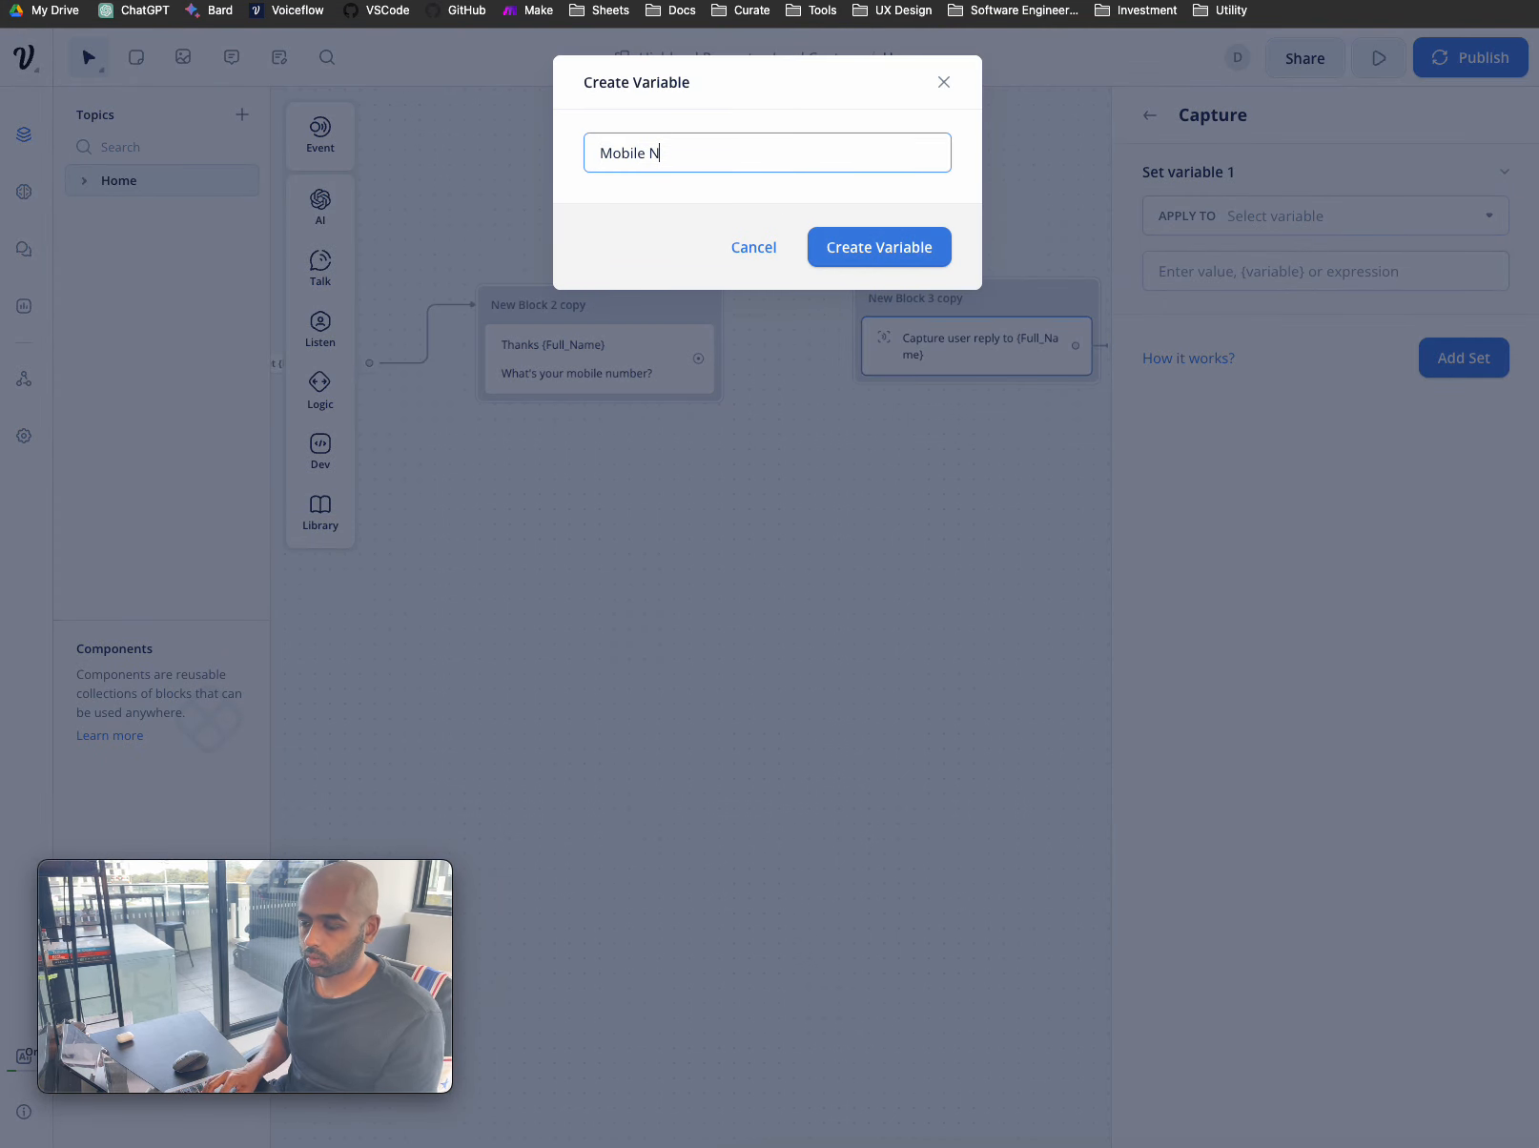
left_click(909, 249)
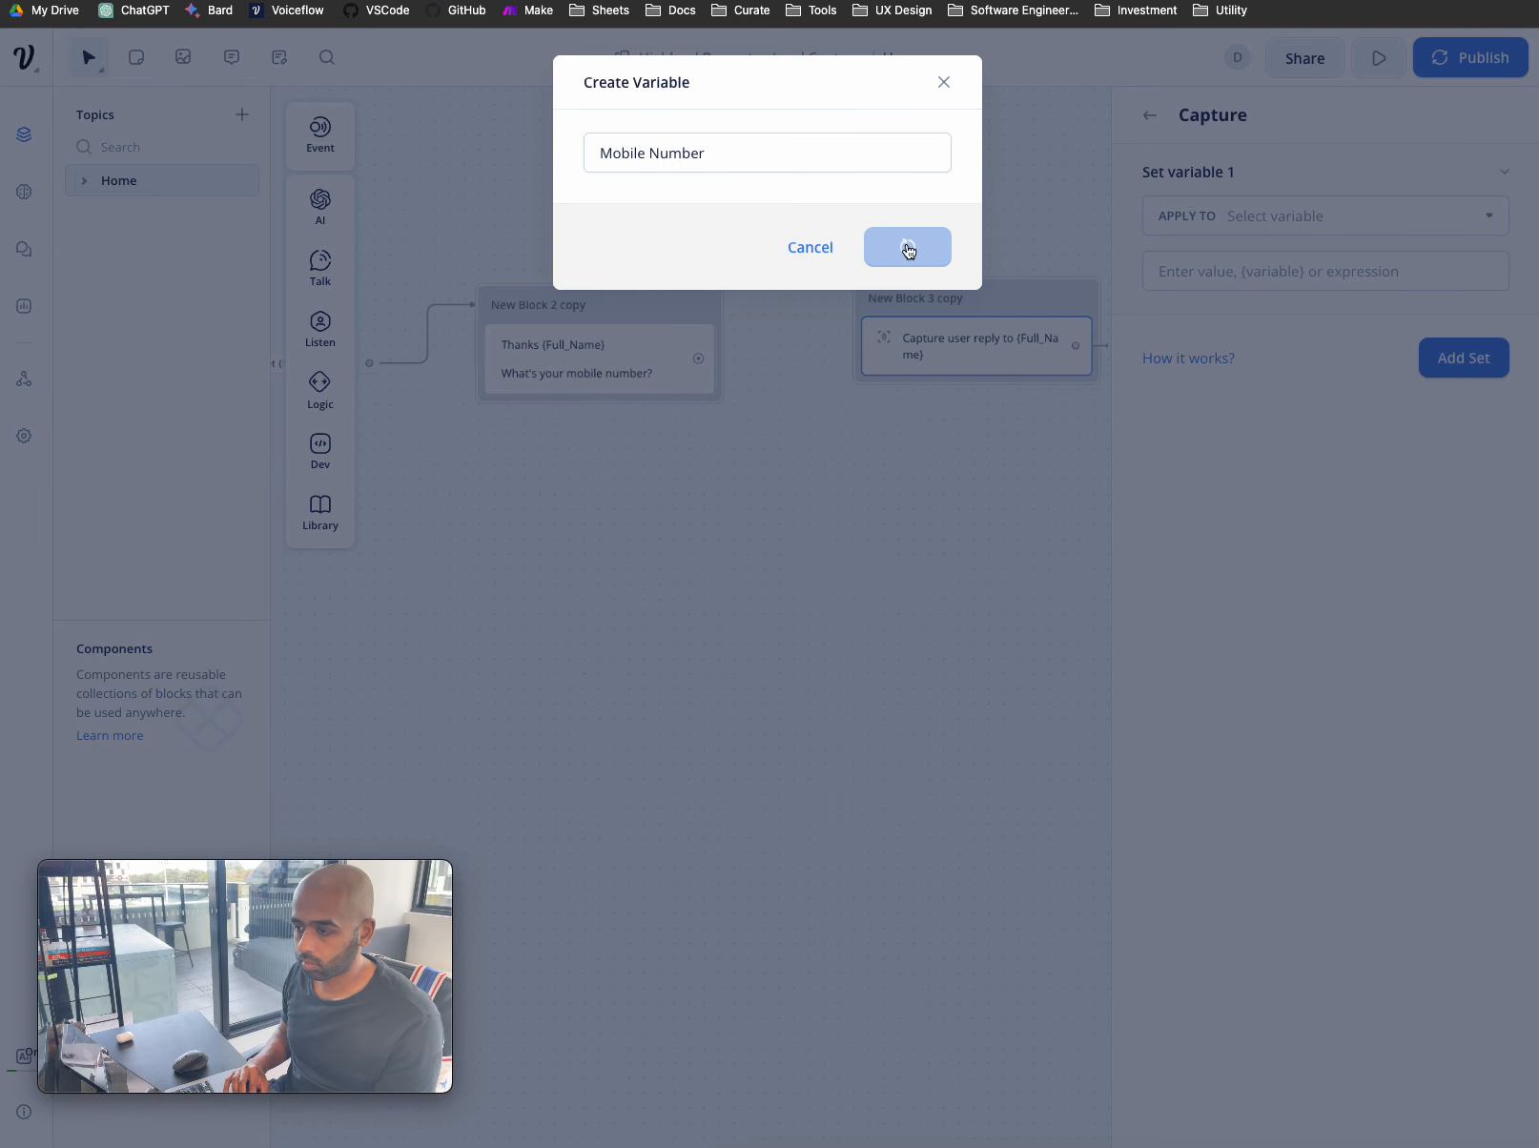
left_click(1283, 277)
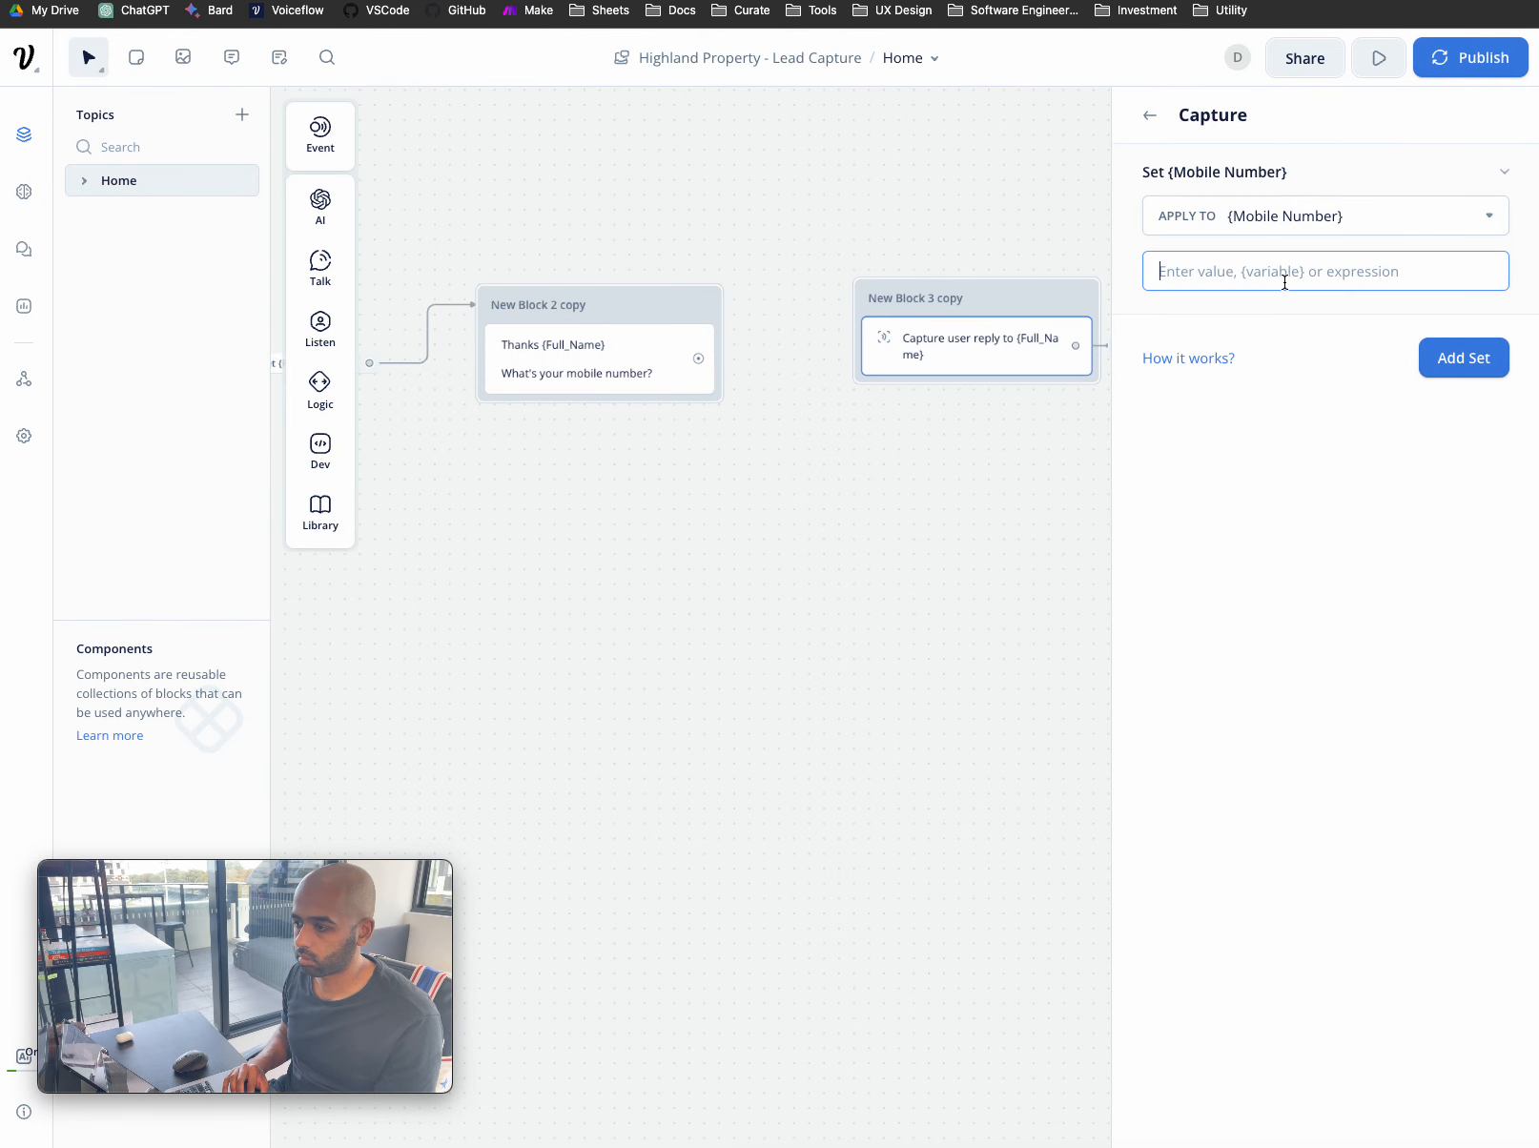
left_click(1466, 360)
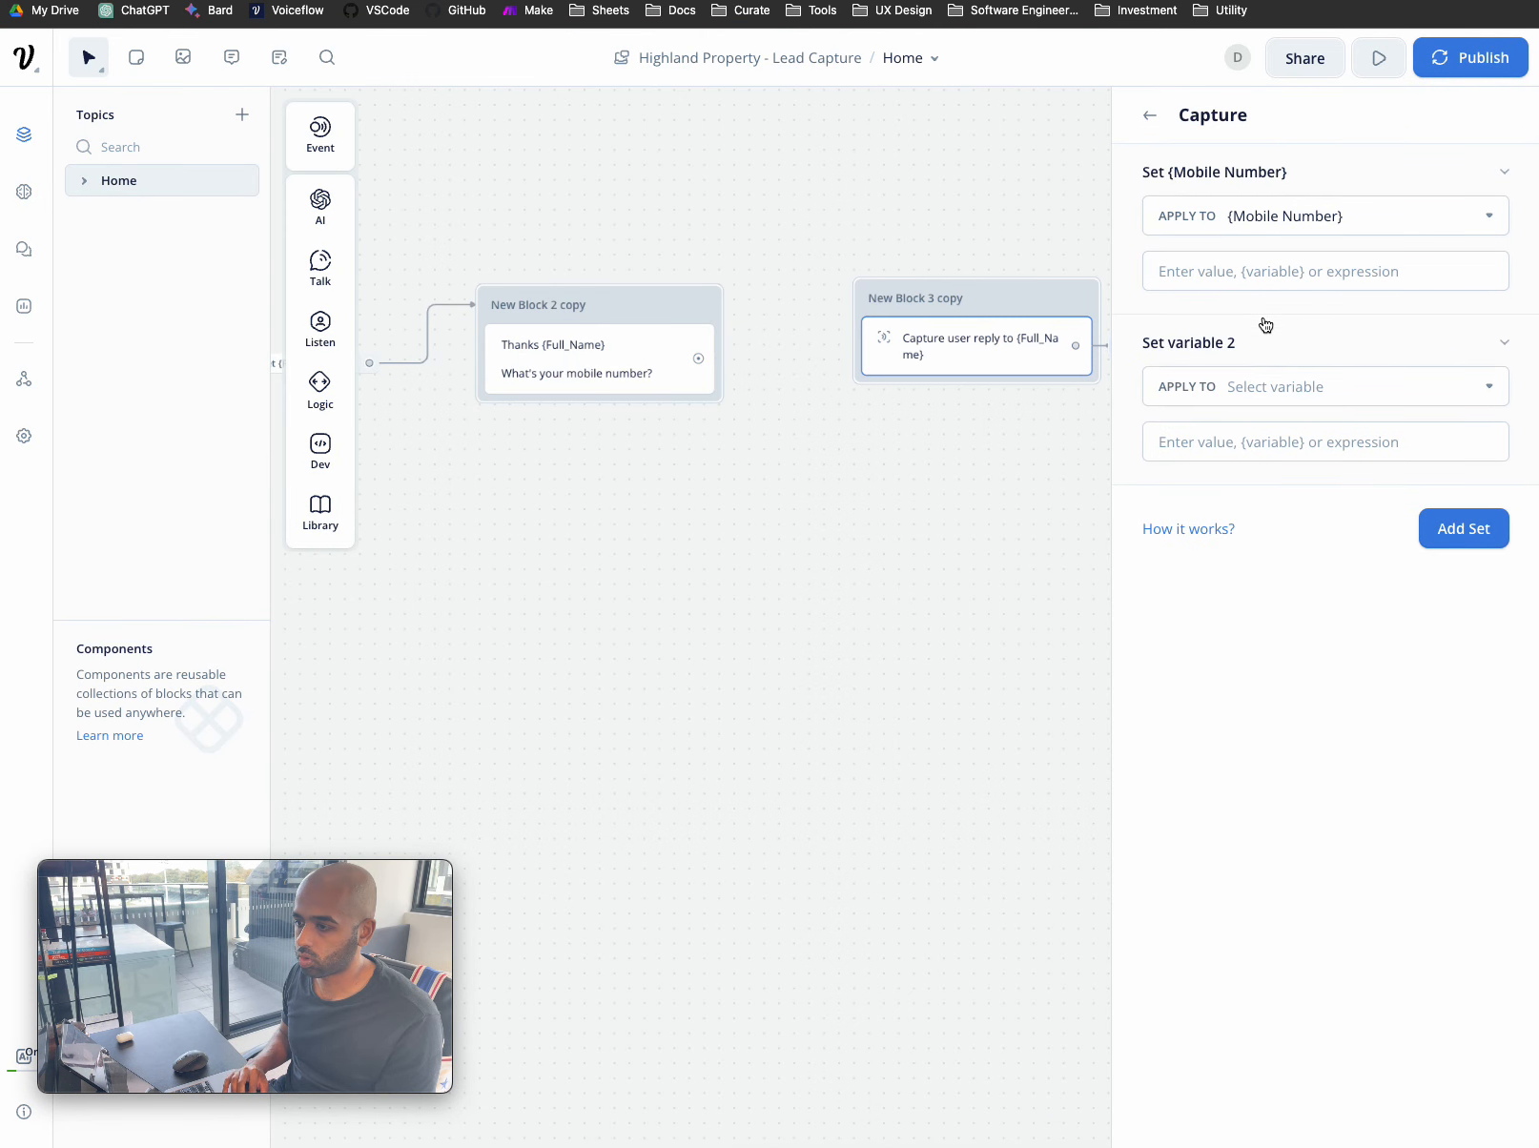
left_click(1150, 114)
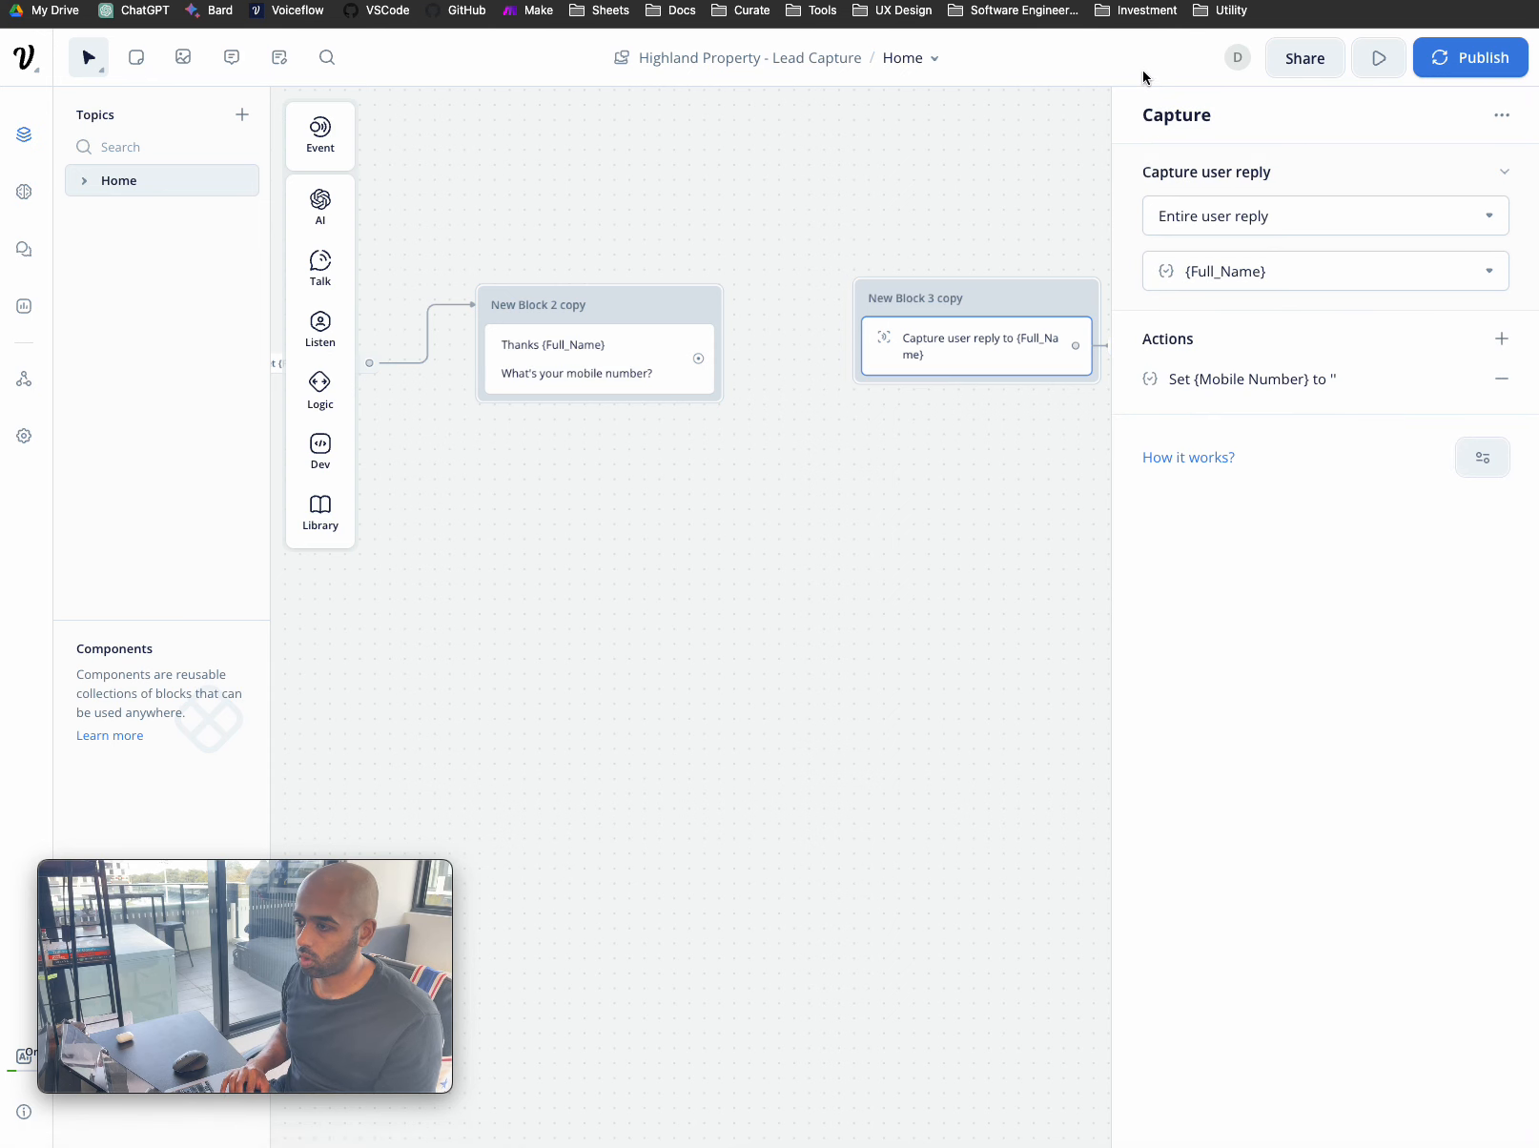
- Set the capture step to store the reply in Mobile_Number
left_click(1300, 271)
scroll(1293, 467, "down", 3)
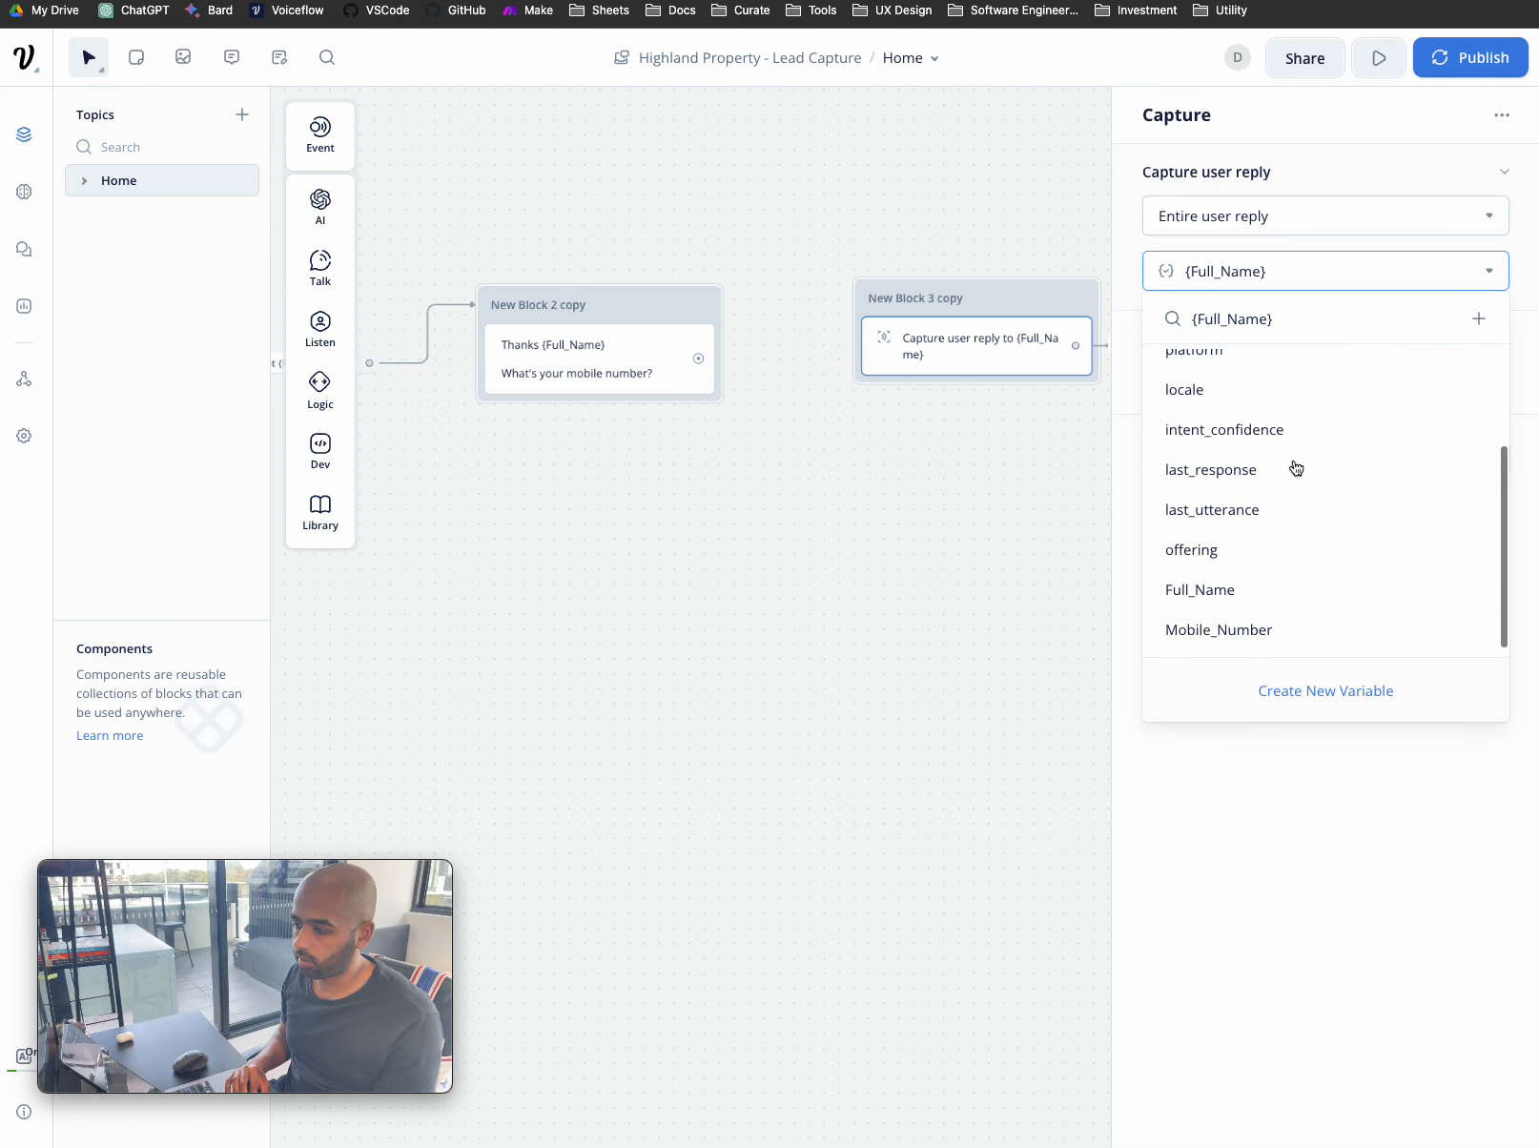
left_click(1230, 630)
left_click(941, 587)
left_click_drag(1014, 303, 1008, 321)
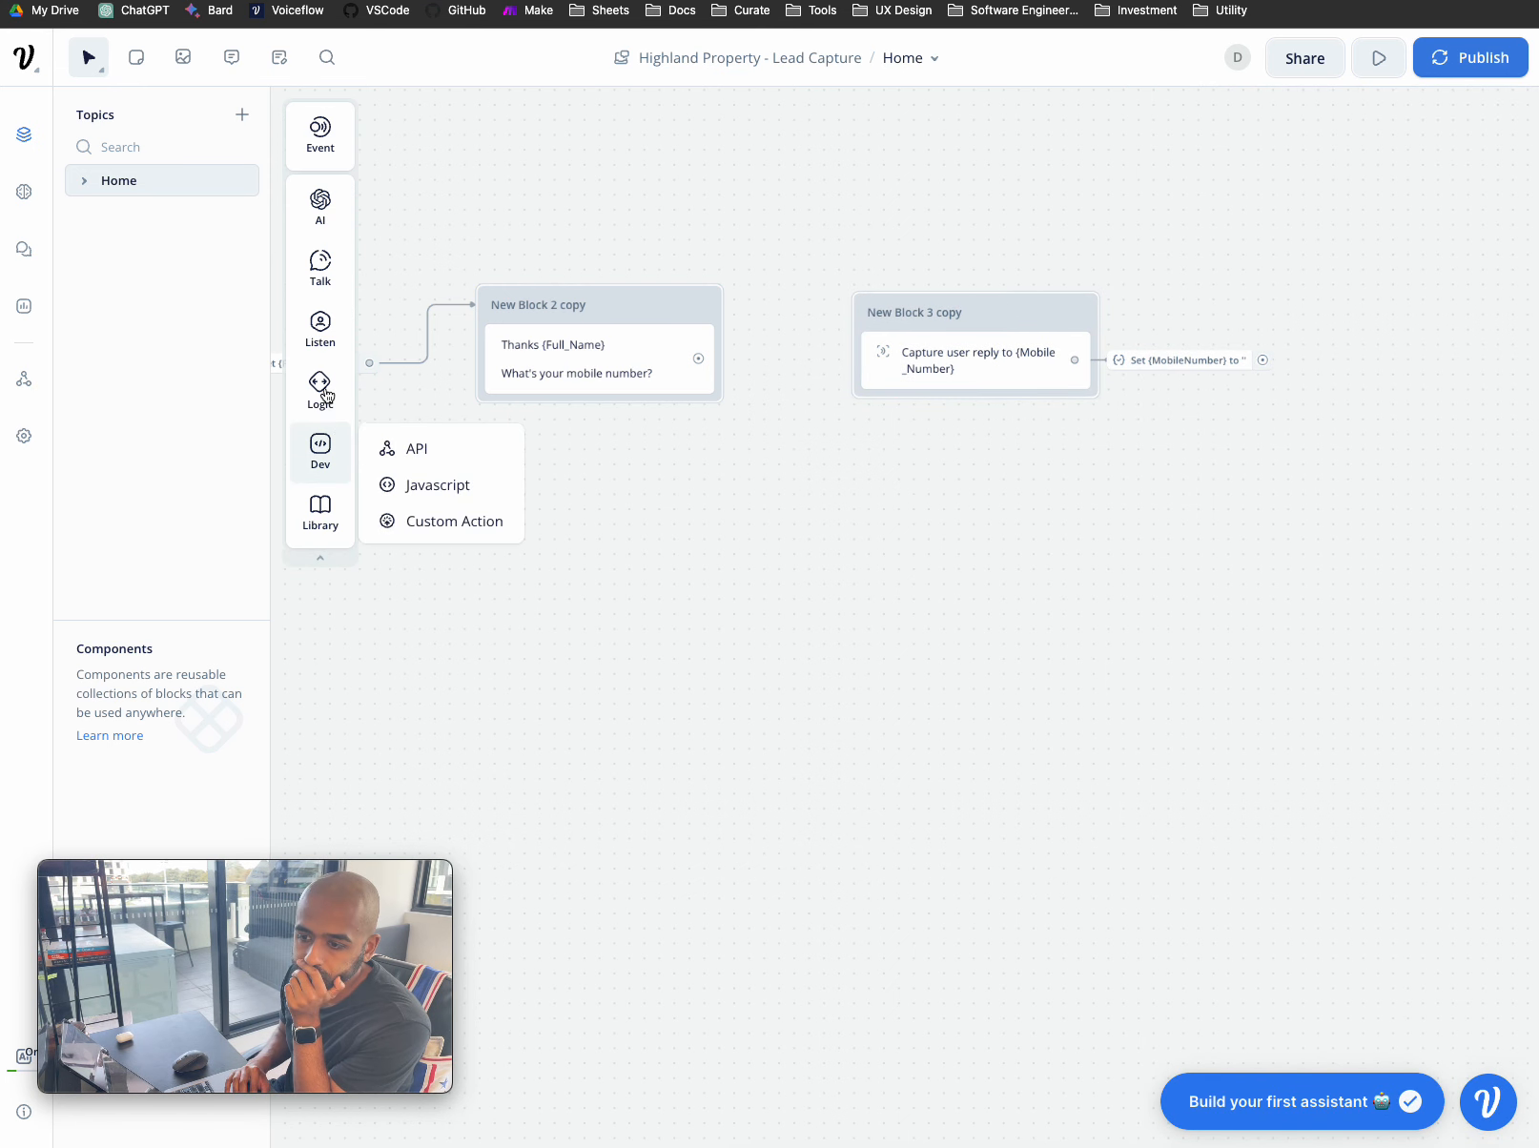
mouse_move(334, 315)
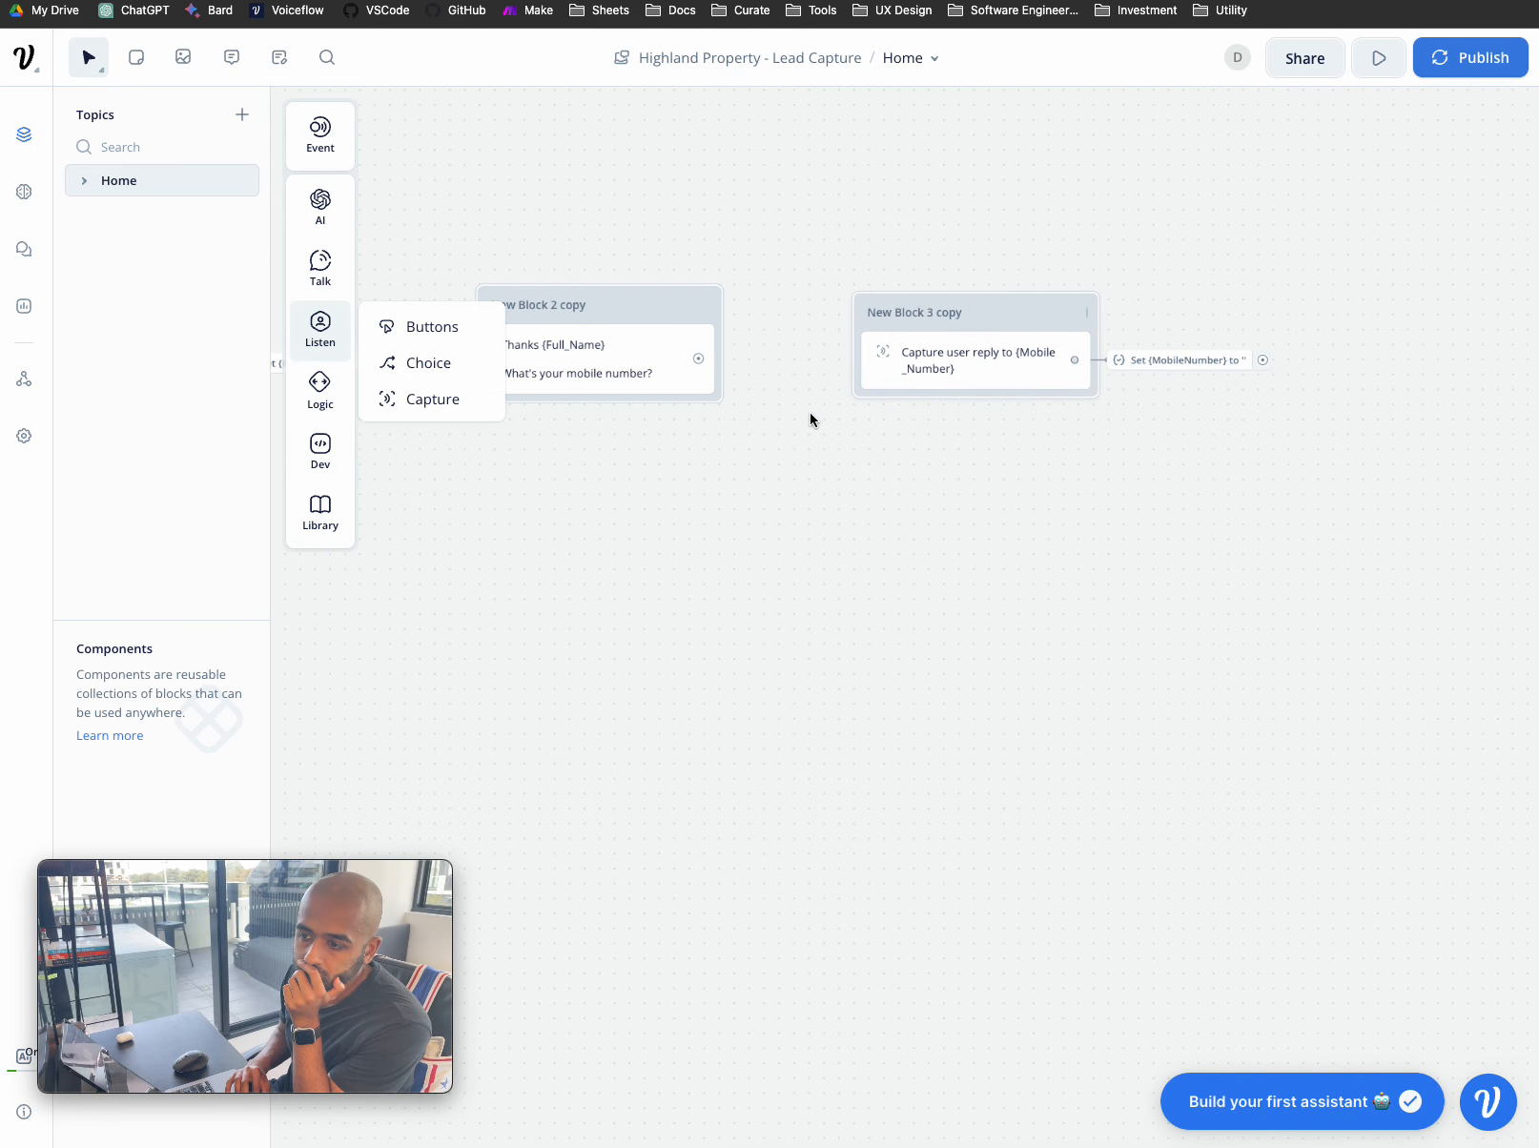
left_click(704, 362)
left_click_drag(703, 362, 795, 349)
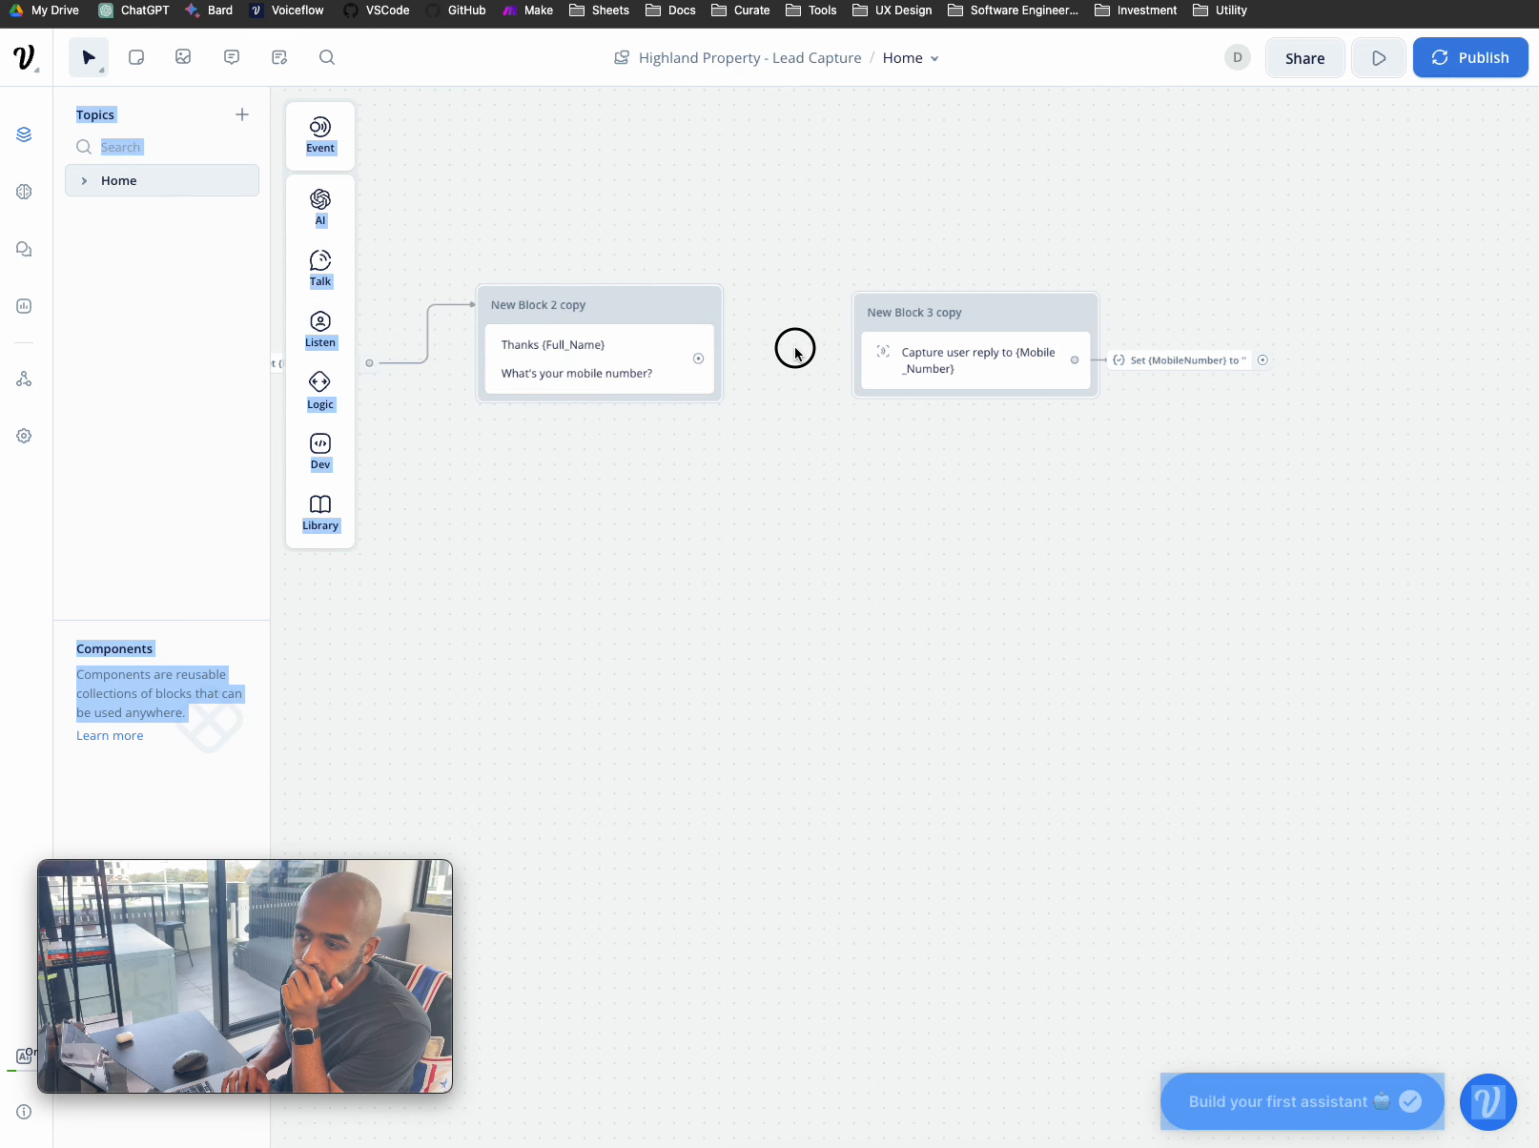
left_click_drag(701, 356, 855, 353)
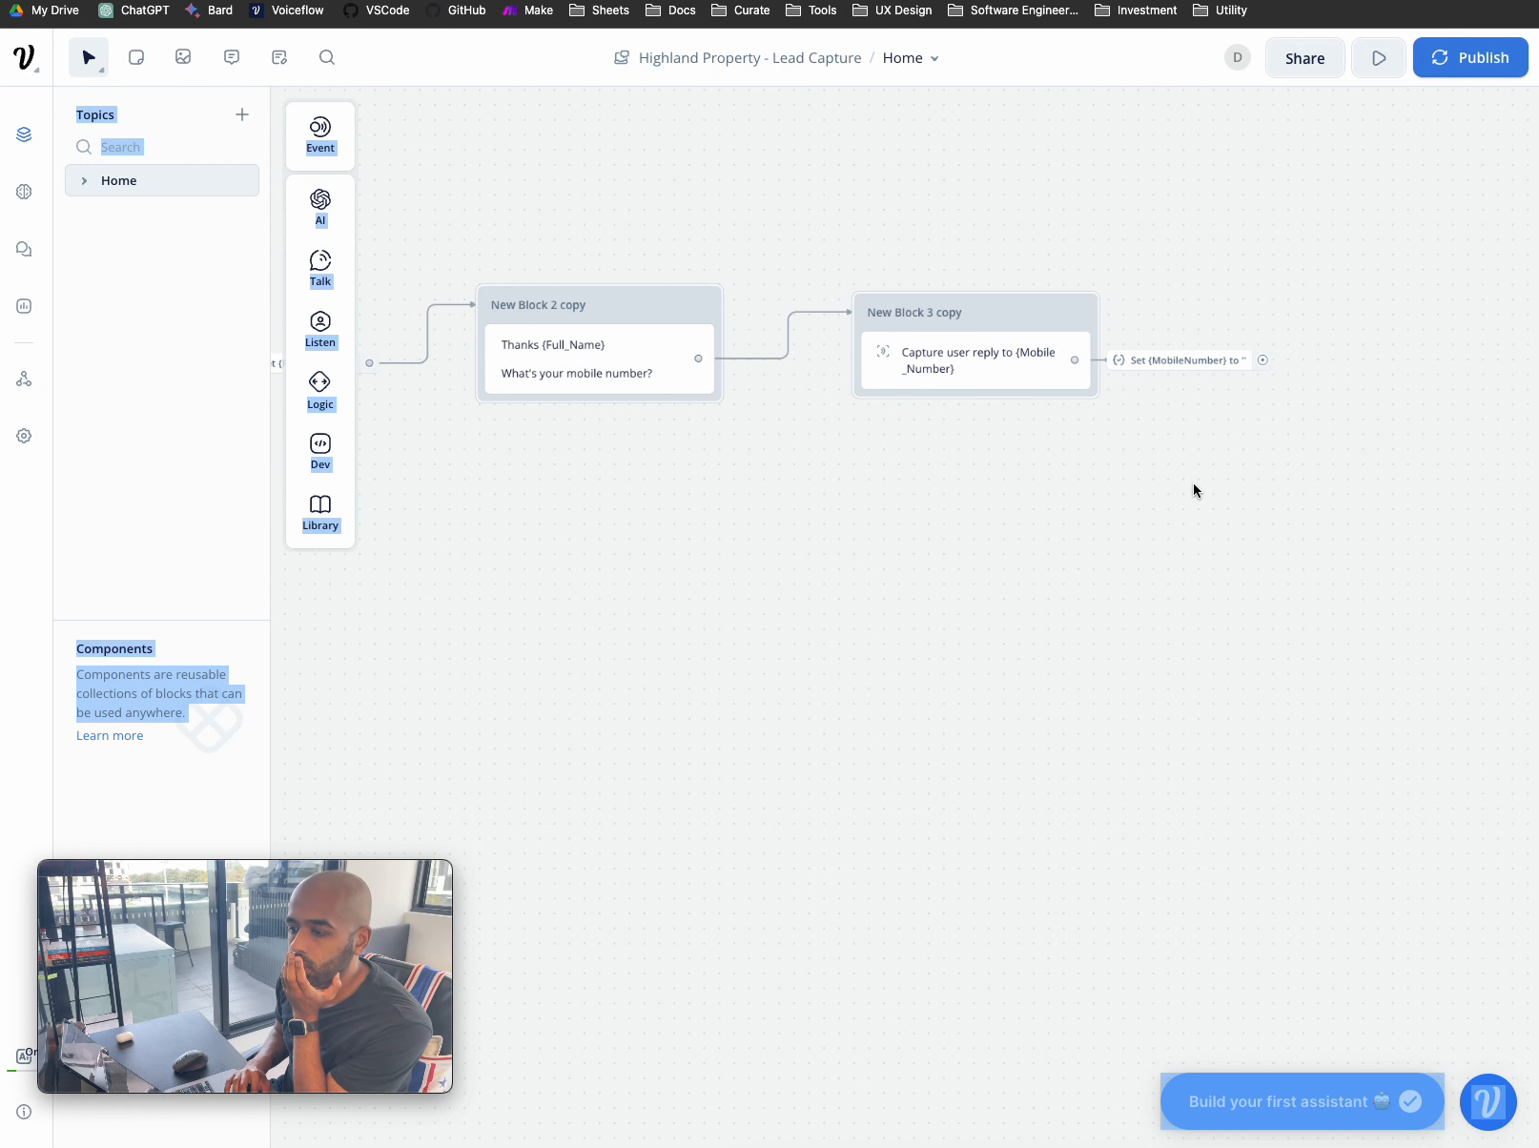
scroll(1193, 490, "right", 1)
left_click_drag(964, 330, 970, 323)
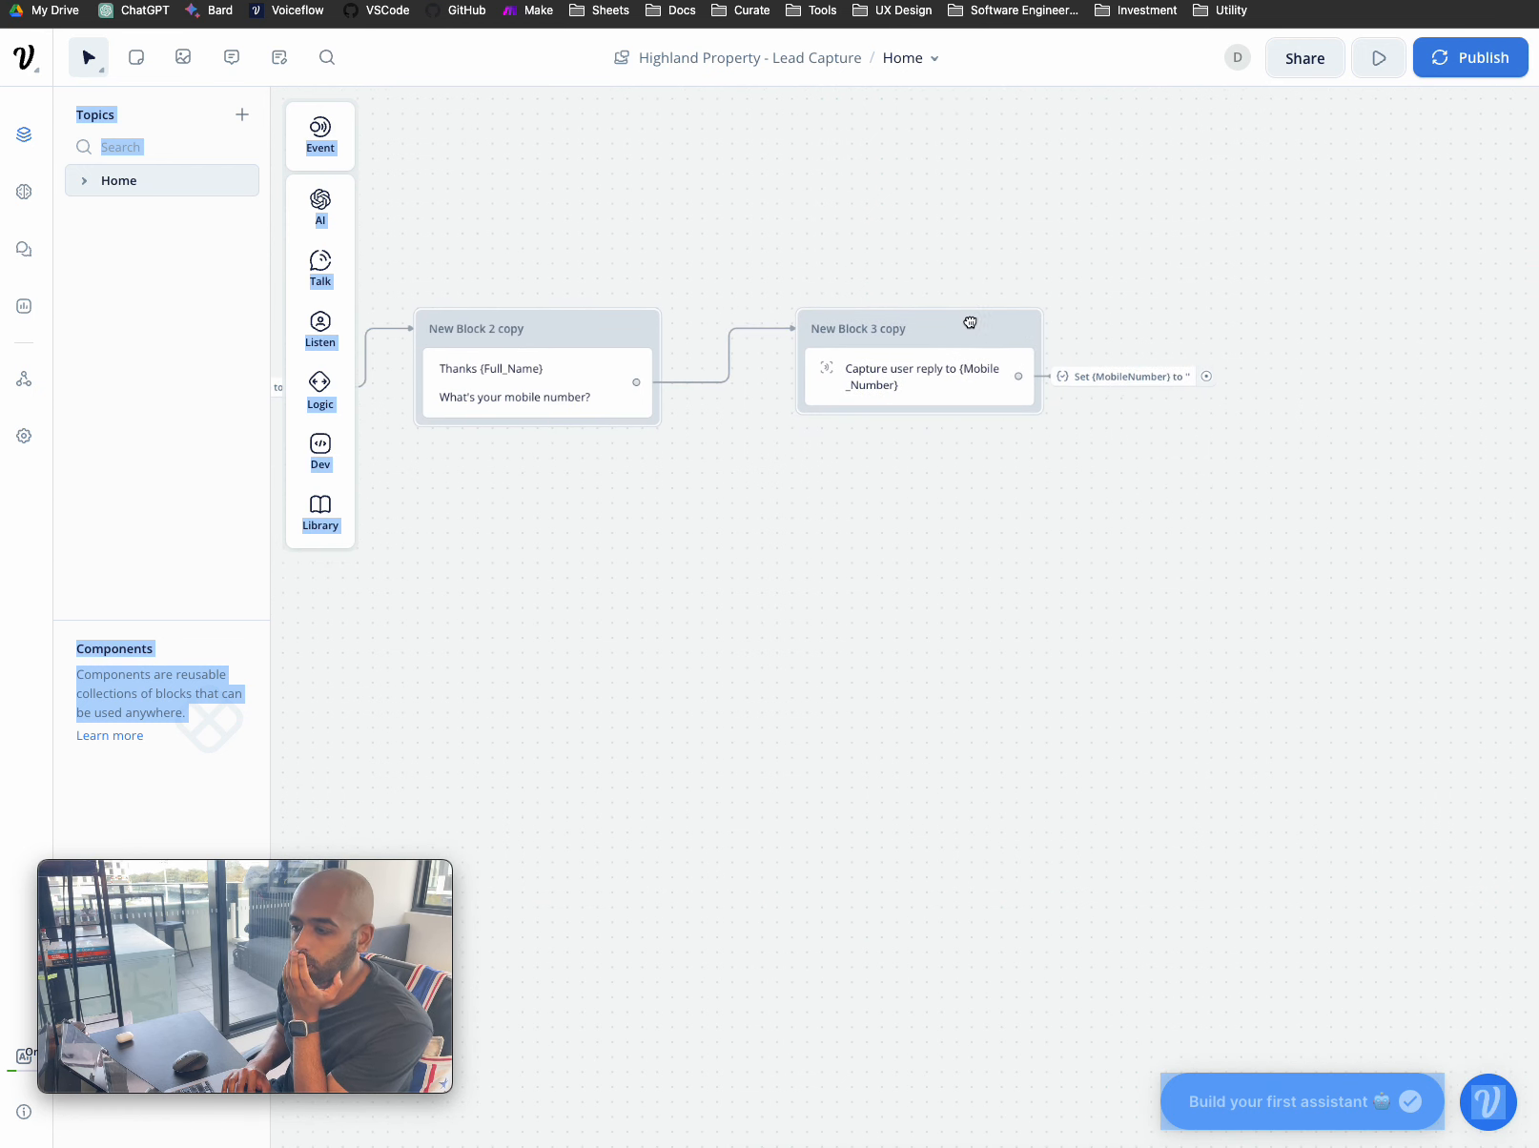
scroll(622, 350, "left", 7)
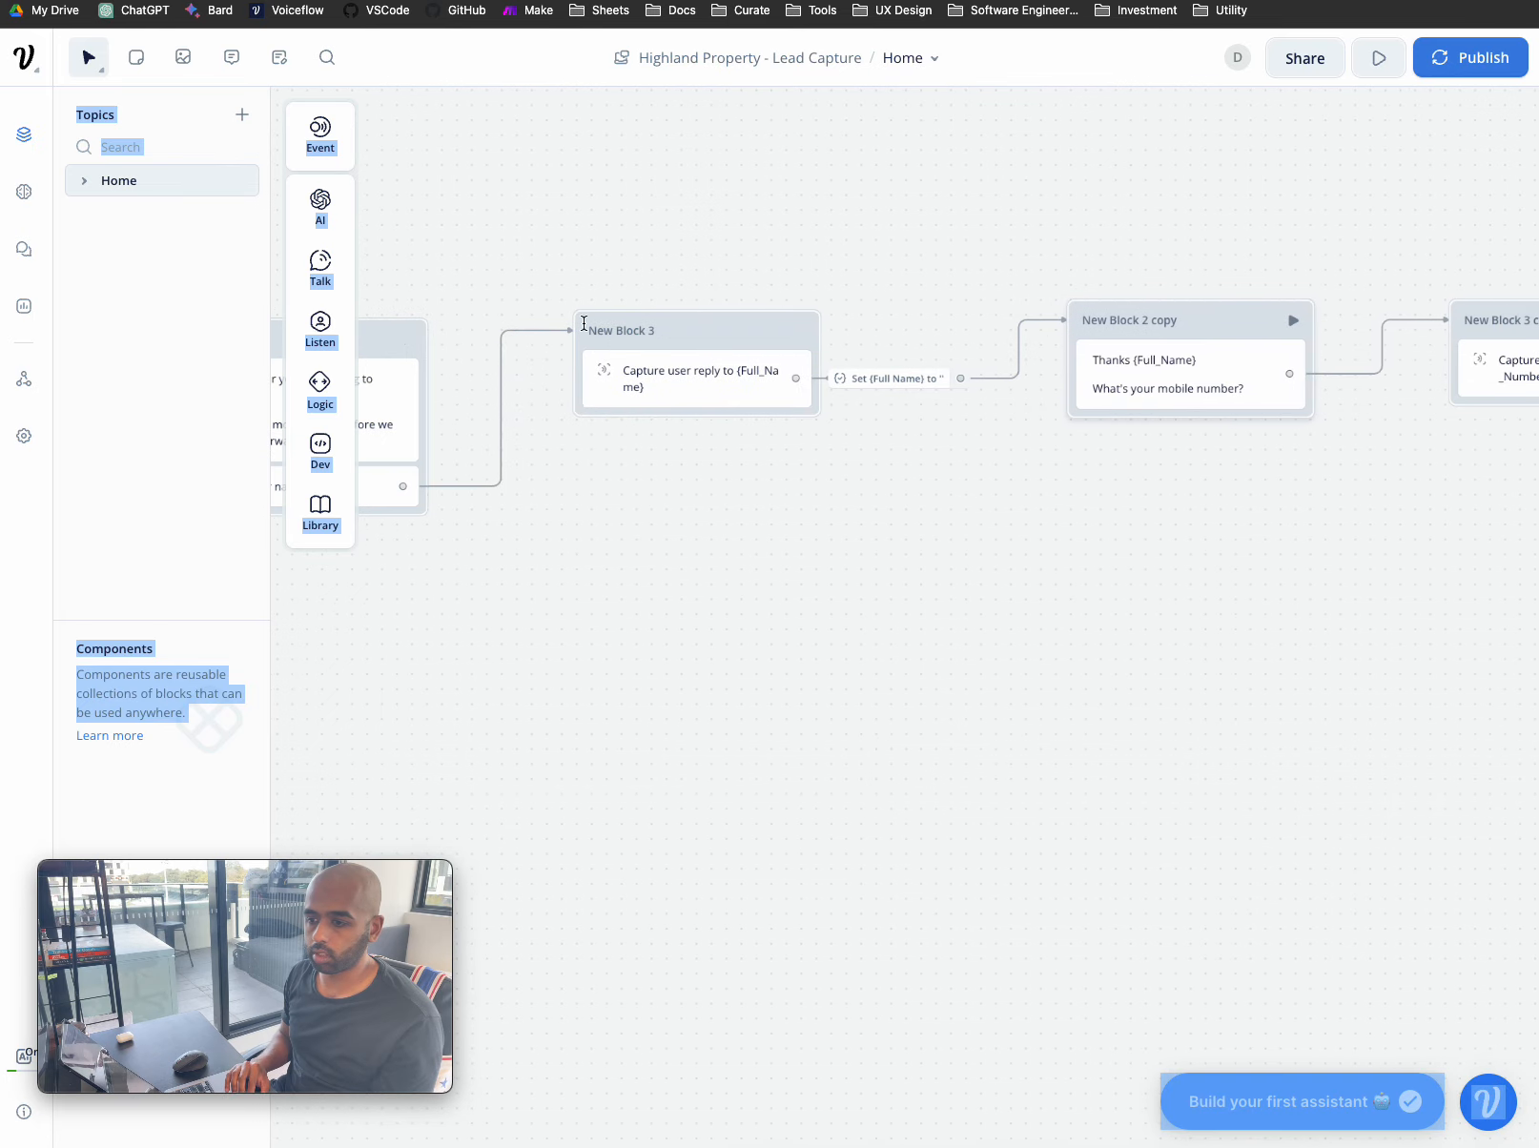
scroll(763, 344, "right", 7)
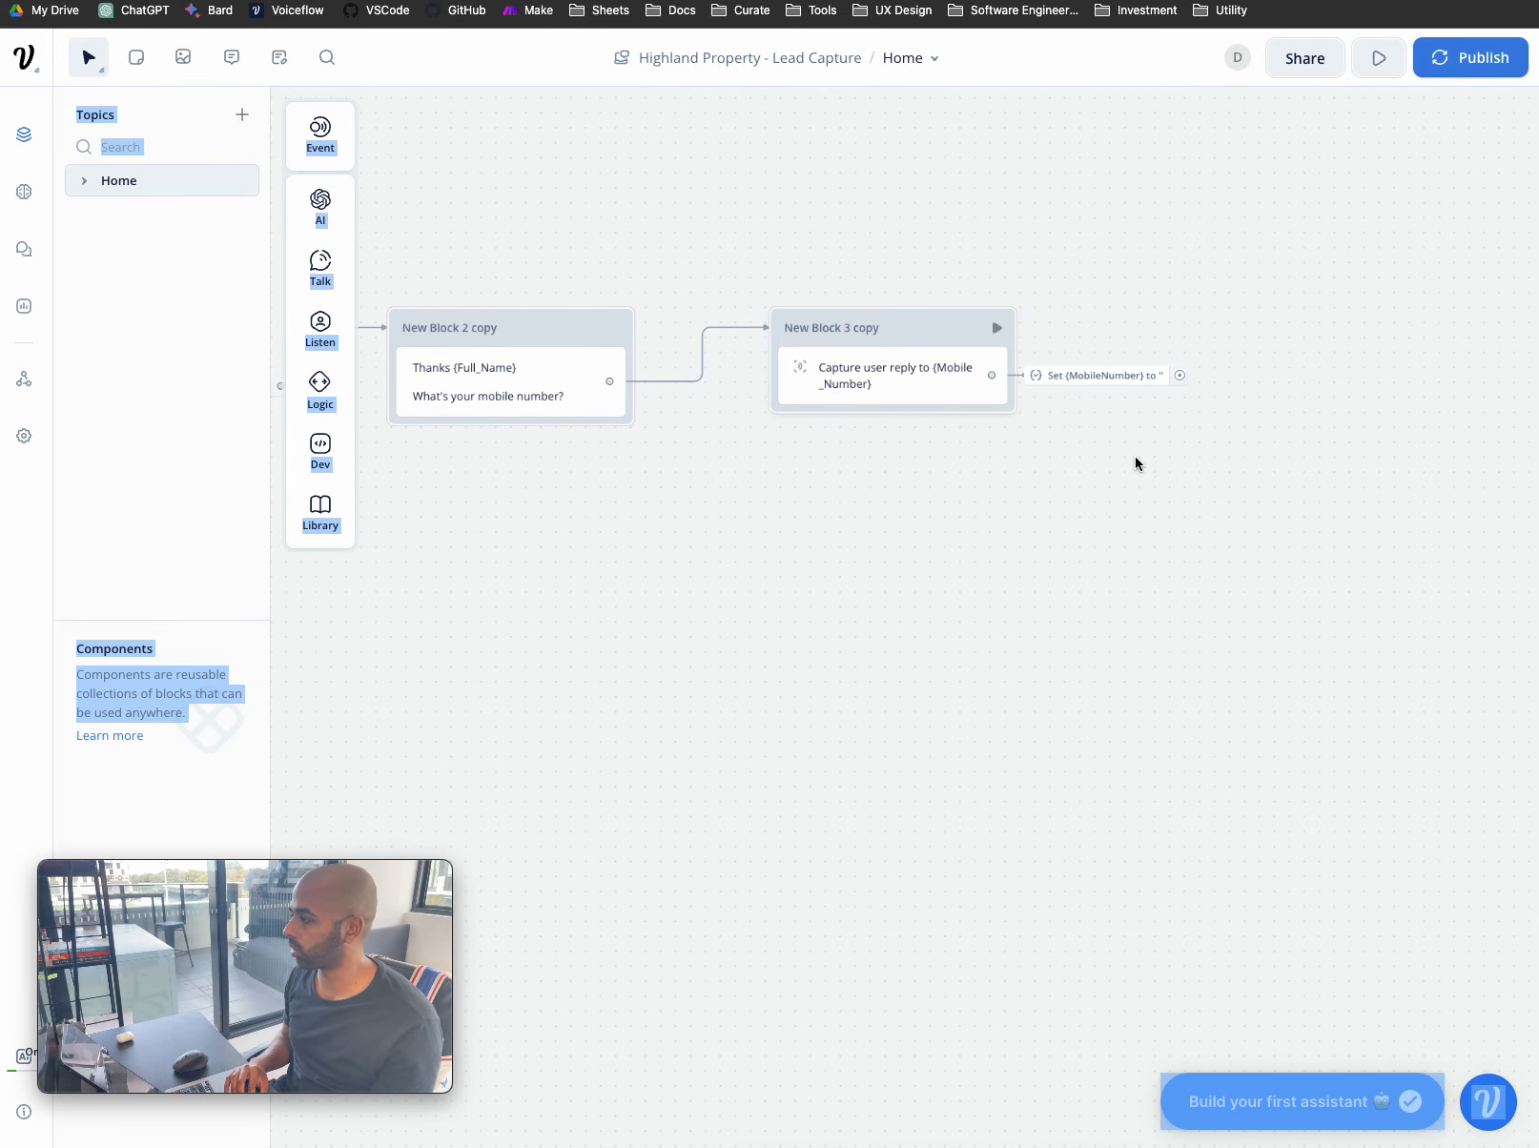
scroll(1208, 504, "right", 2)
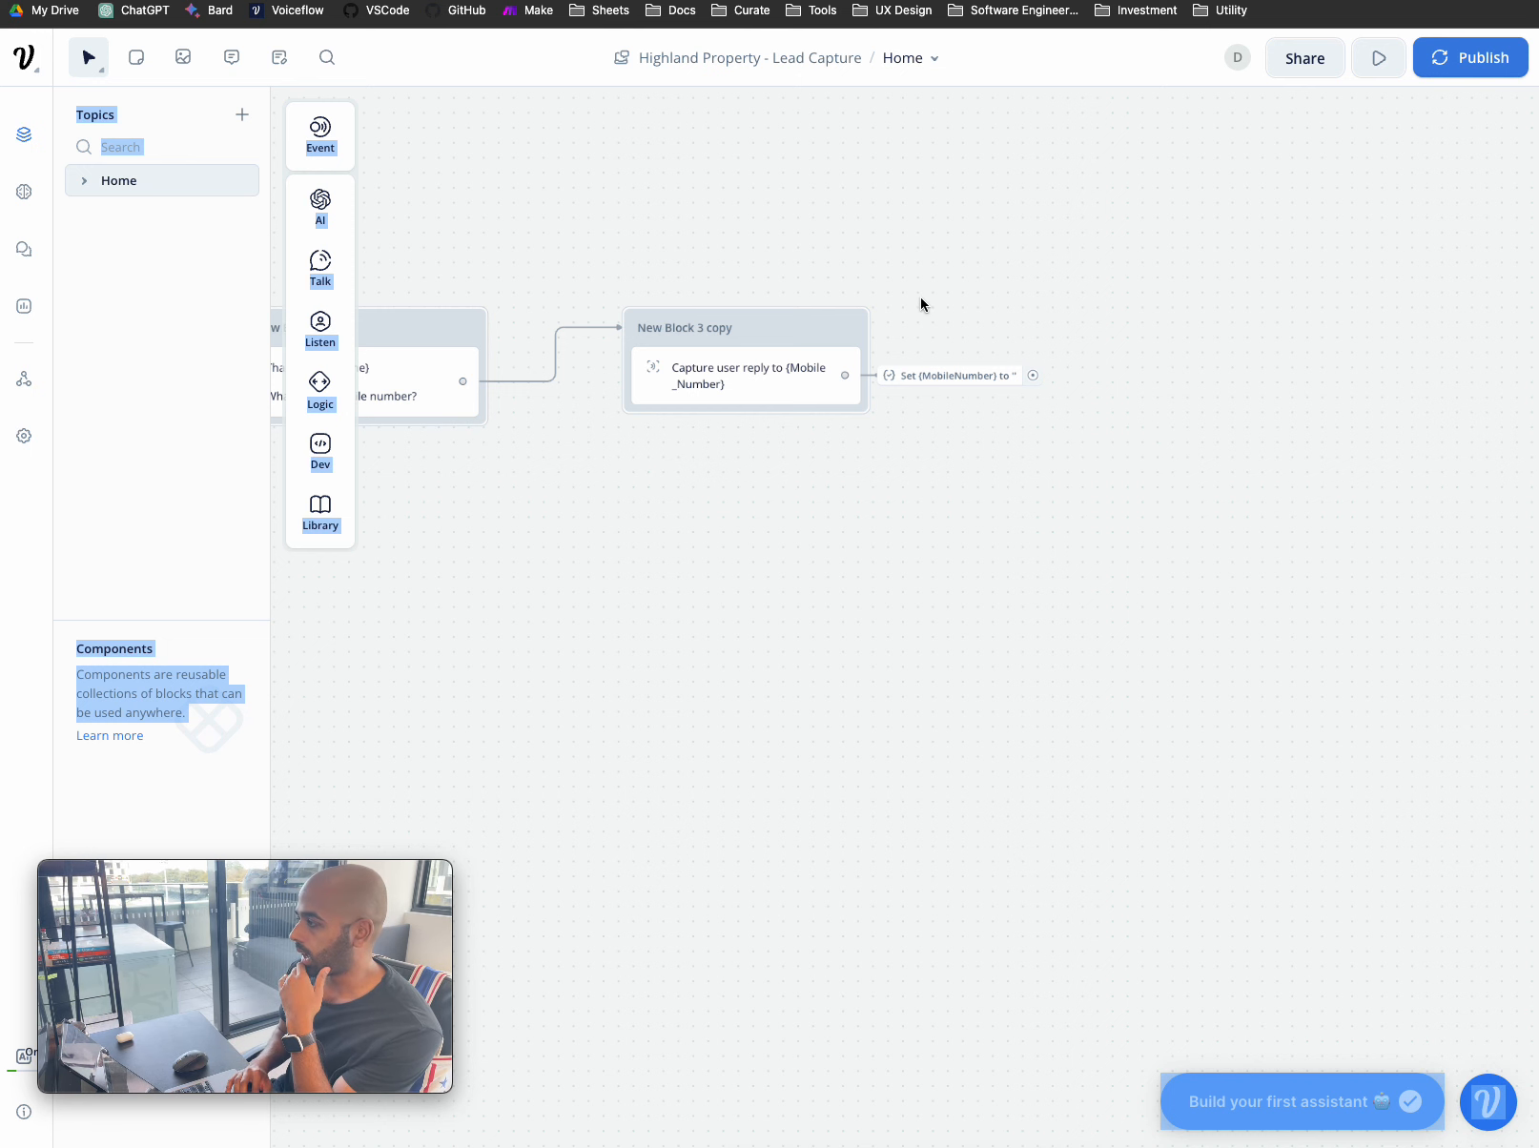
scroll(914, 312, "down", 1)
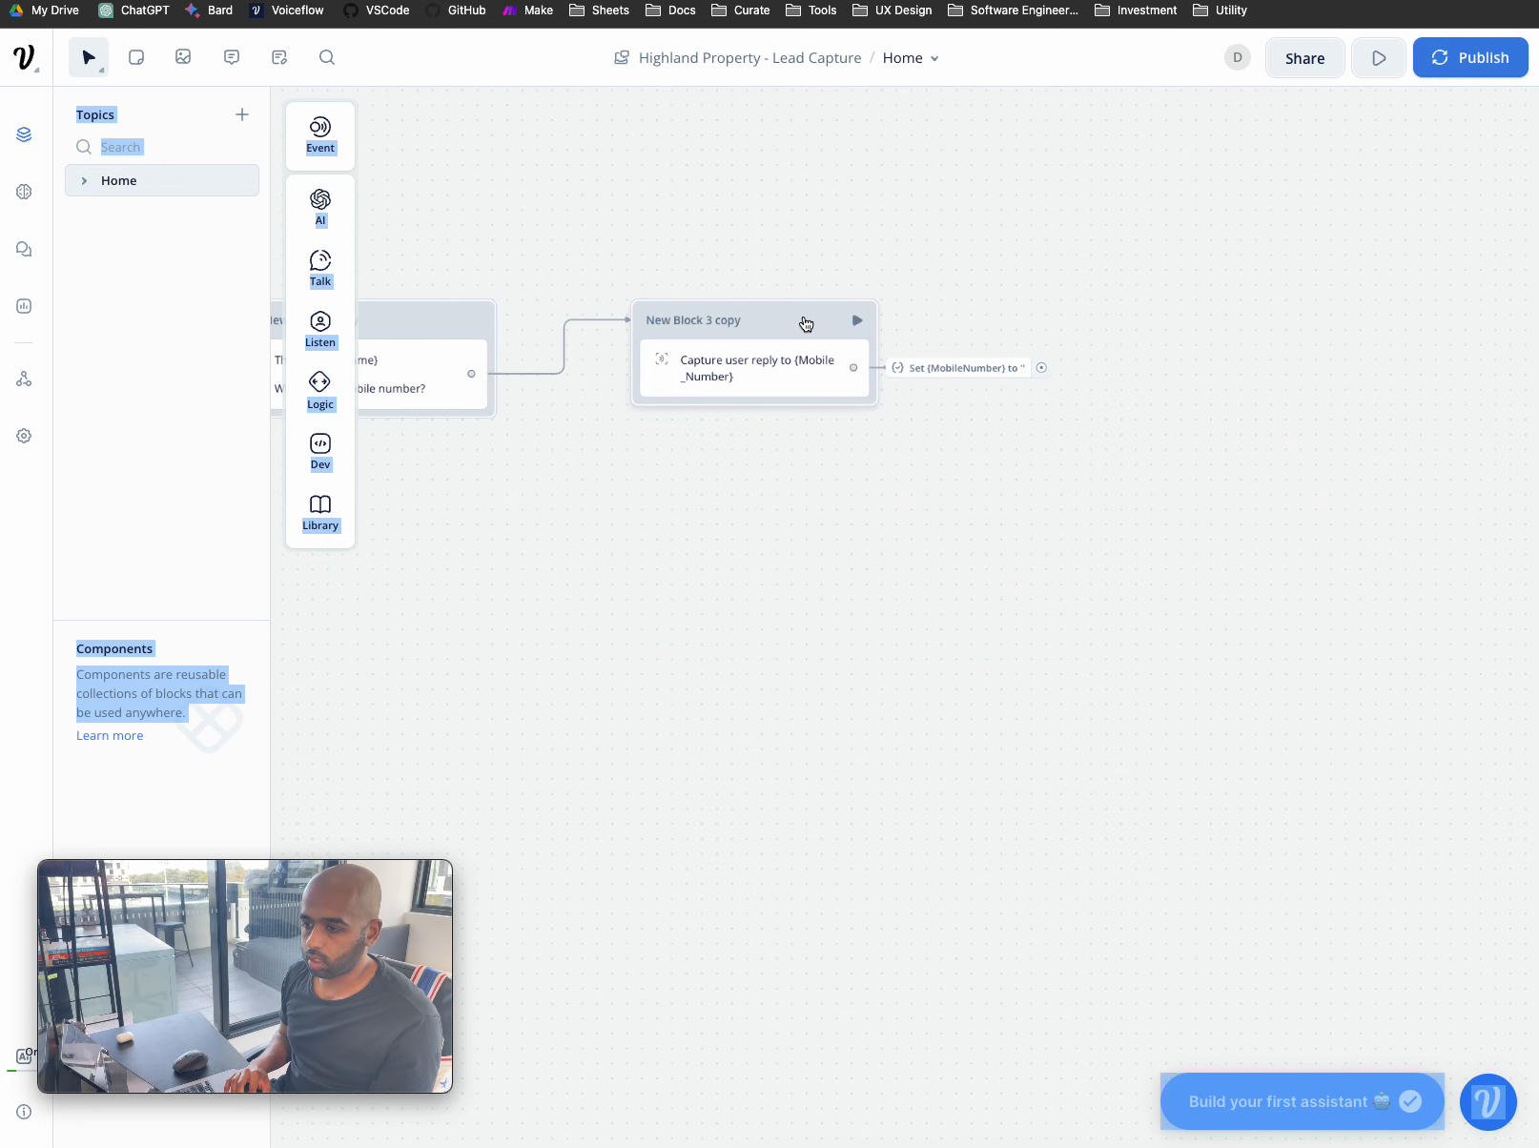
scroll(806, 324, "left", 5)
- Duplicate the mobile-number question block and place it after New Block 3 copy
left_click(662, 309)
key("ctrl+c")
key("ctrl+v")
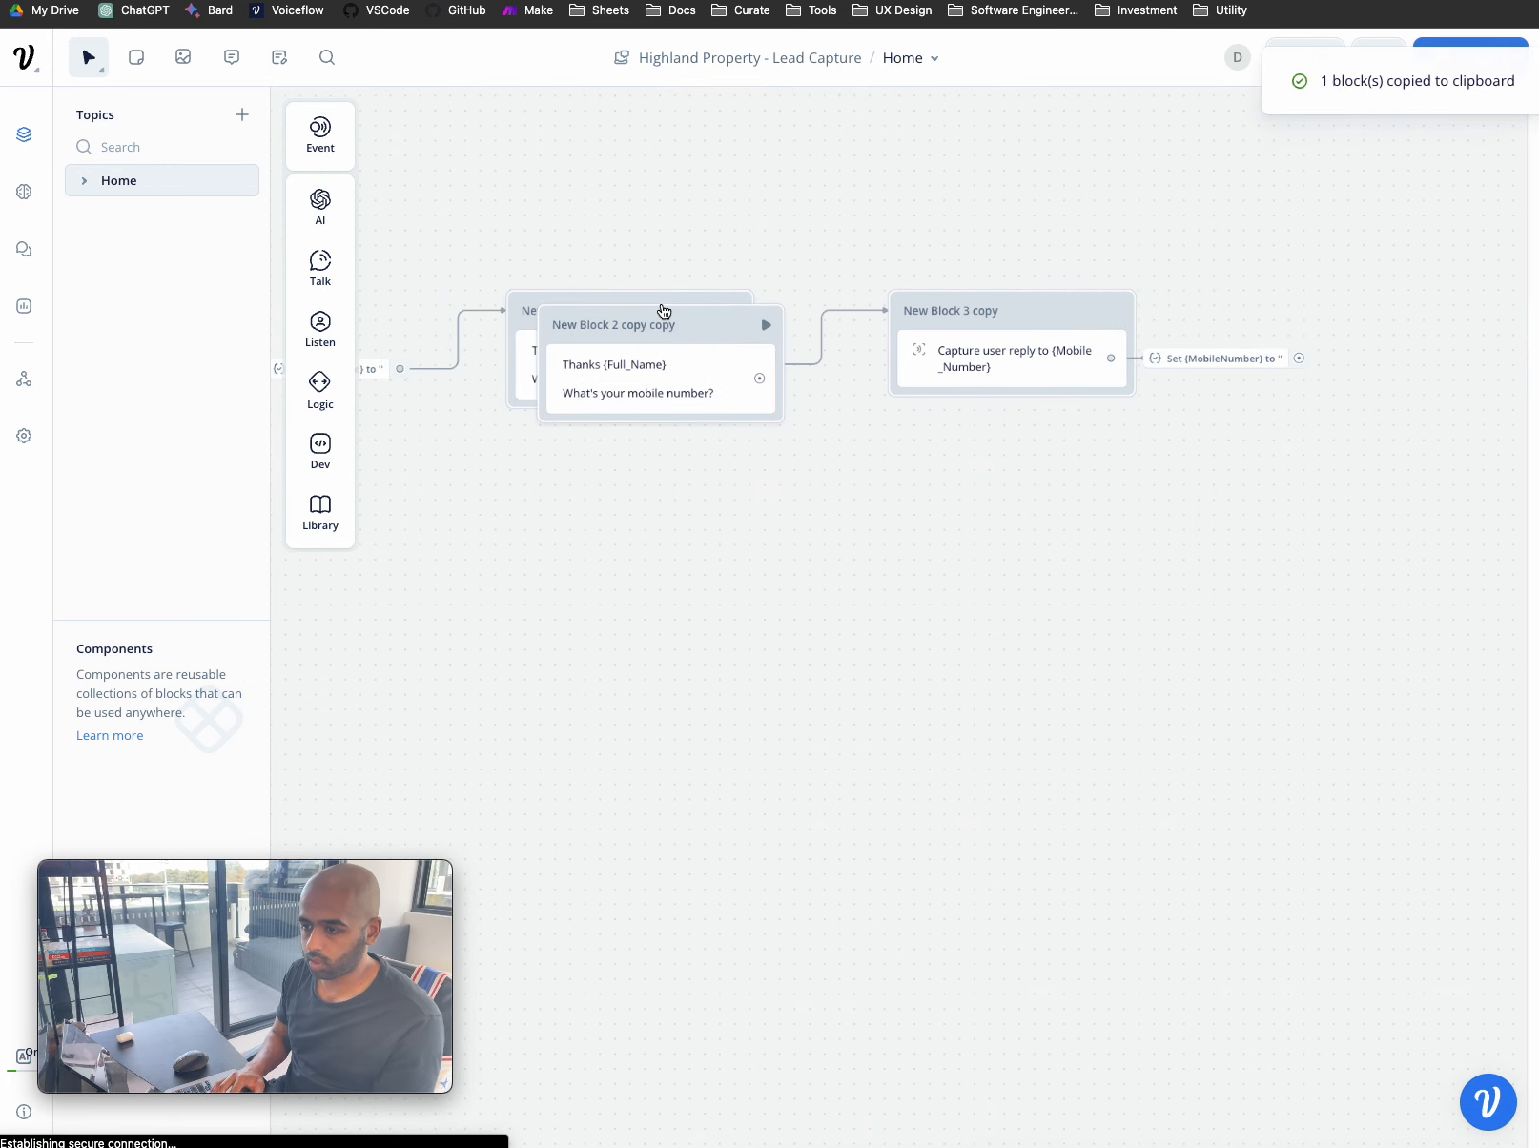
left_click_drag(663, 309, 1440, 294)
- Reword the duplicate's first line to 'Thanks for the details.'
left_click(1379, 360)
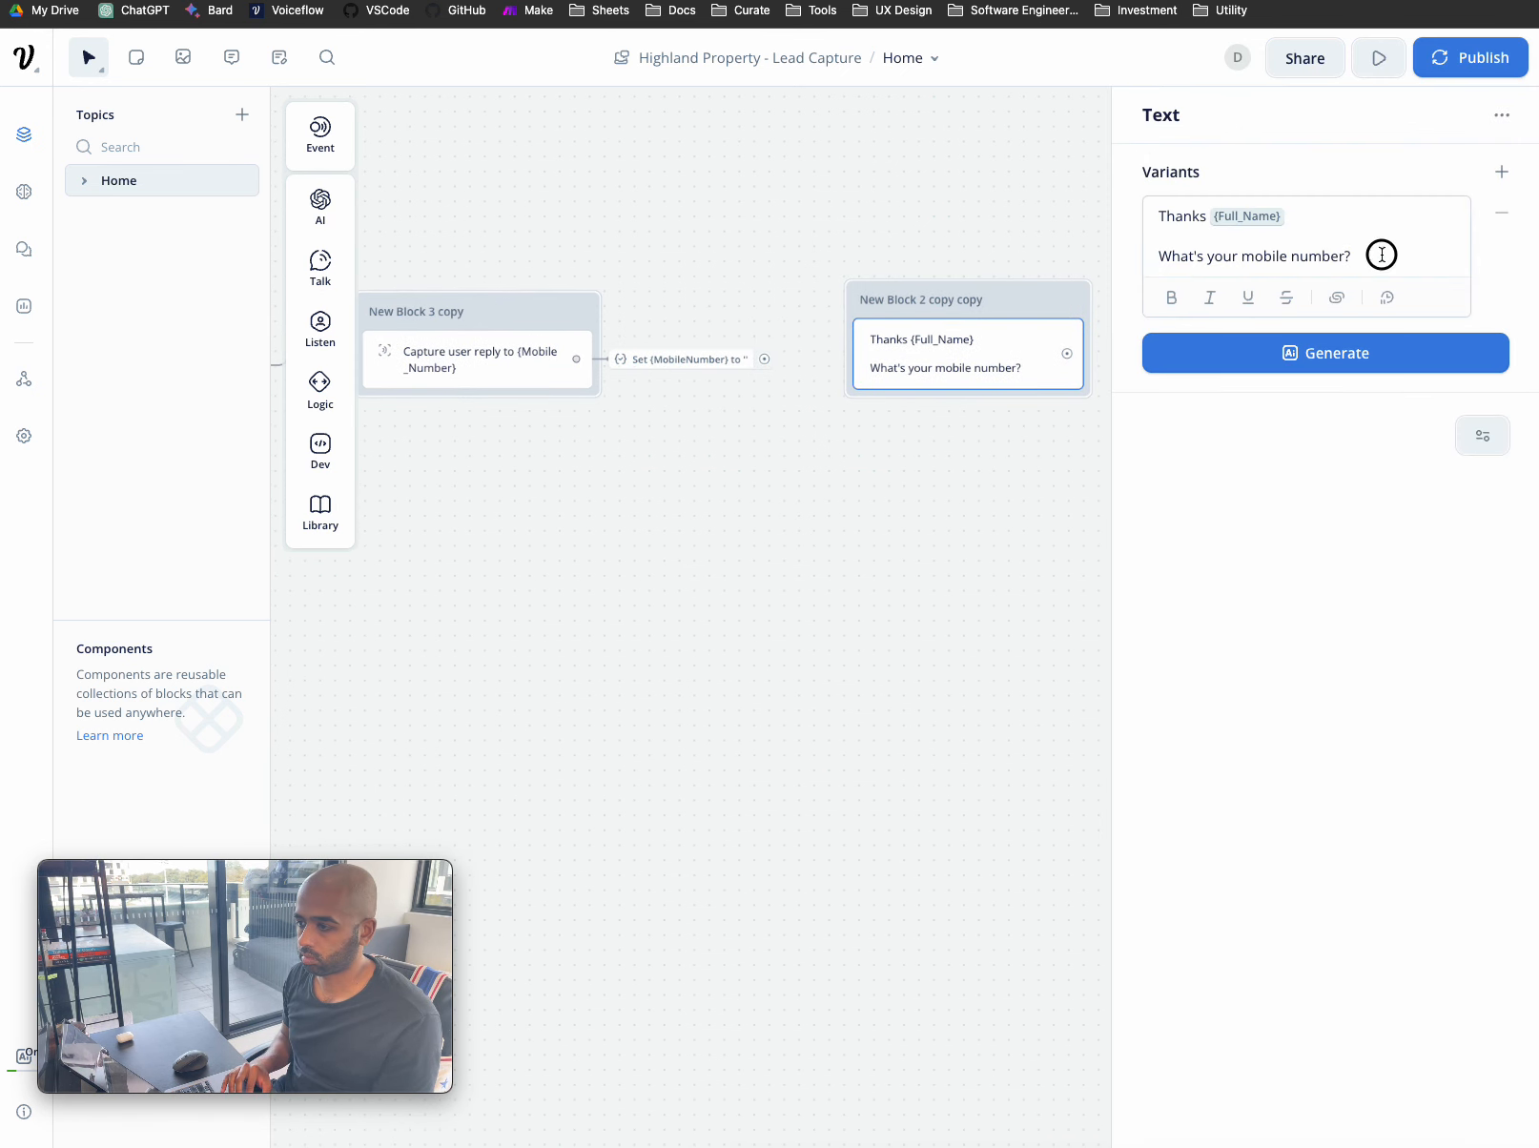
left_click_drag(1370, 254, 1152, 254)
key("BackSpace")
key("BackSpace")
key("BackSpace")
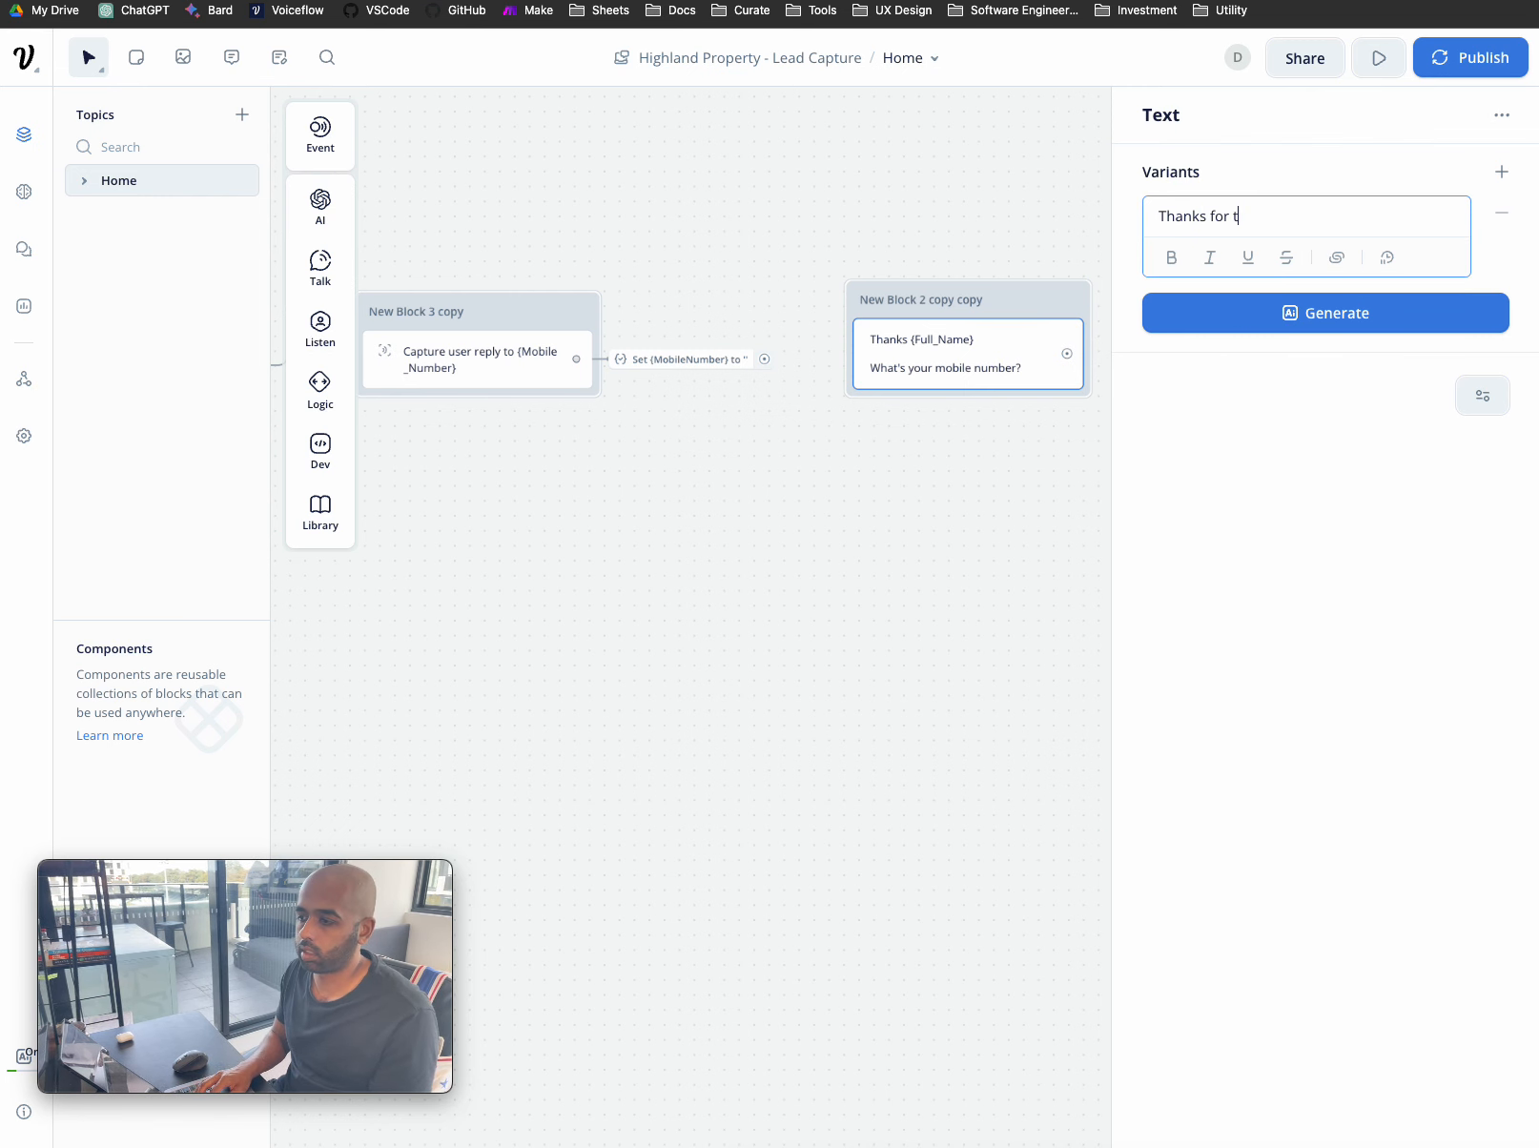
type("for the details.")
key("Return")
type("How can we help you?")
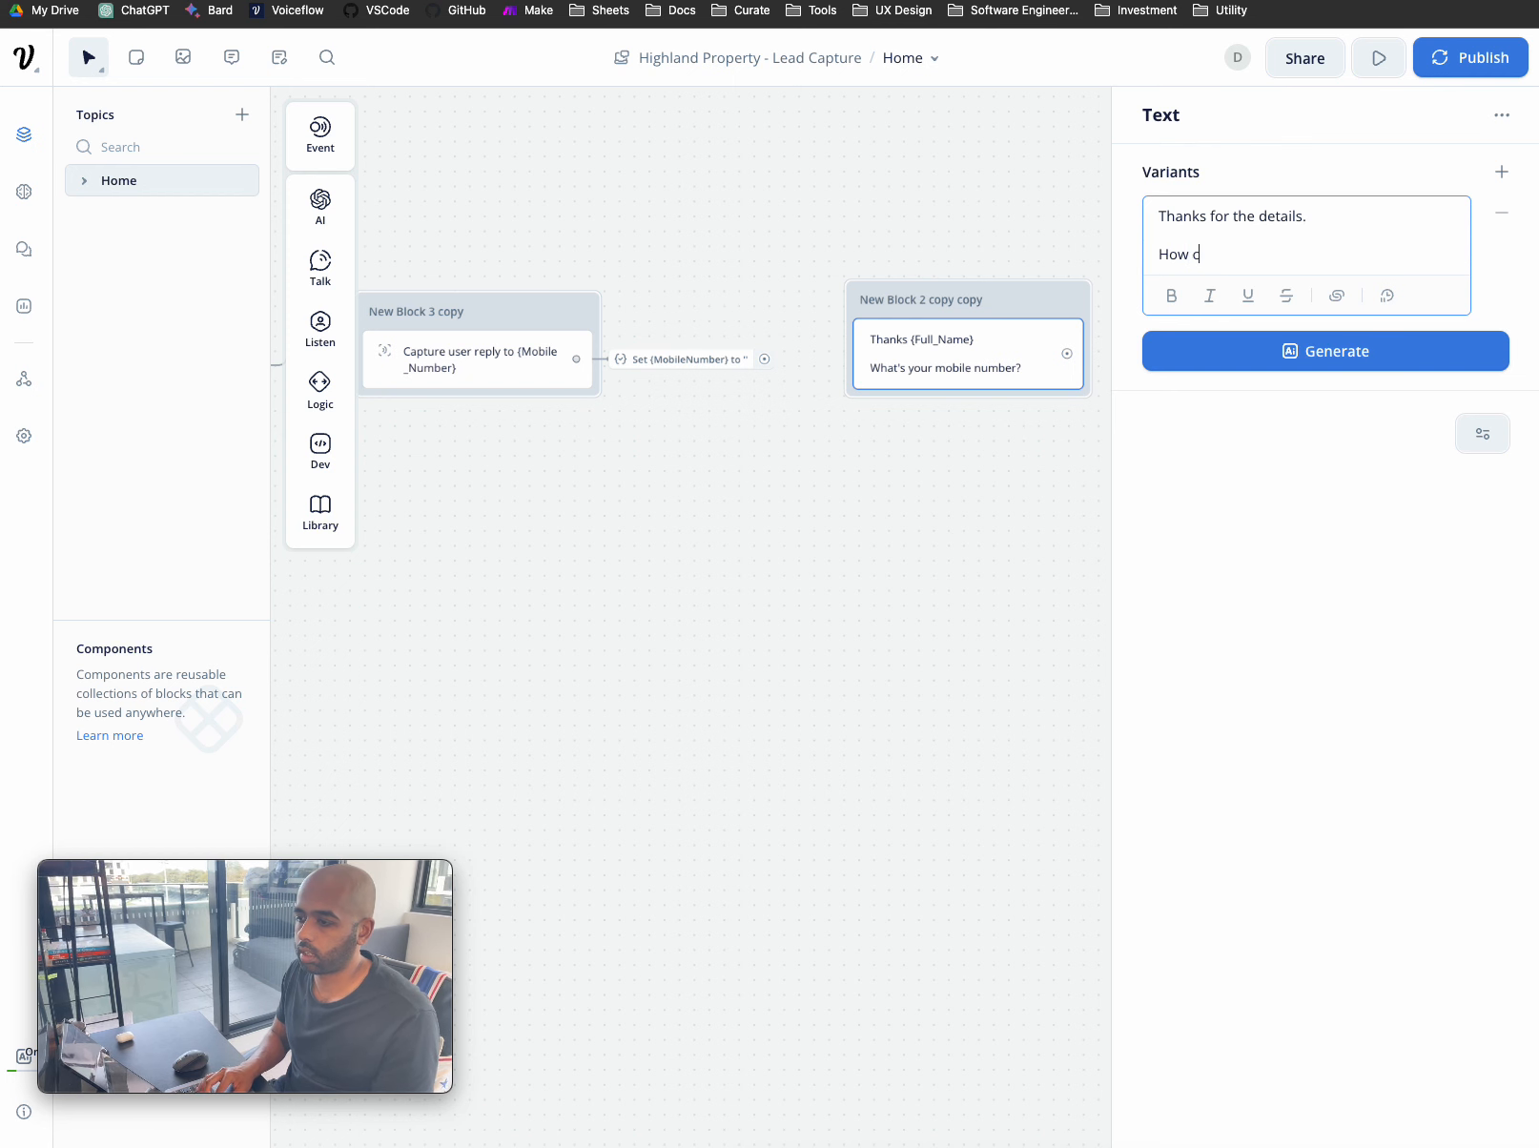
left_click(795, 486)
left_click(972, 297)
left_click(1050, 250)
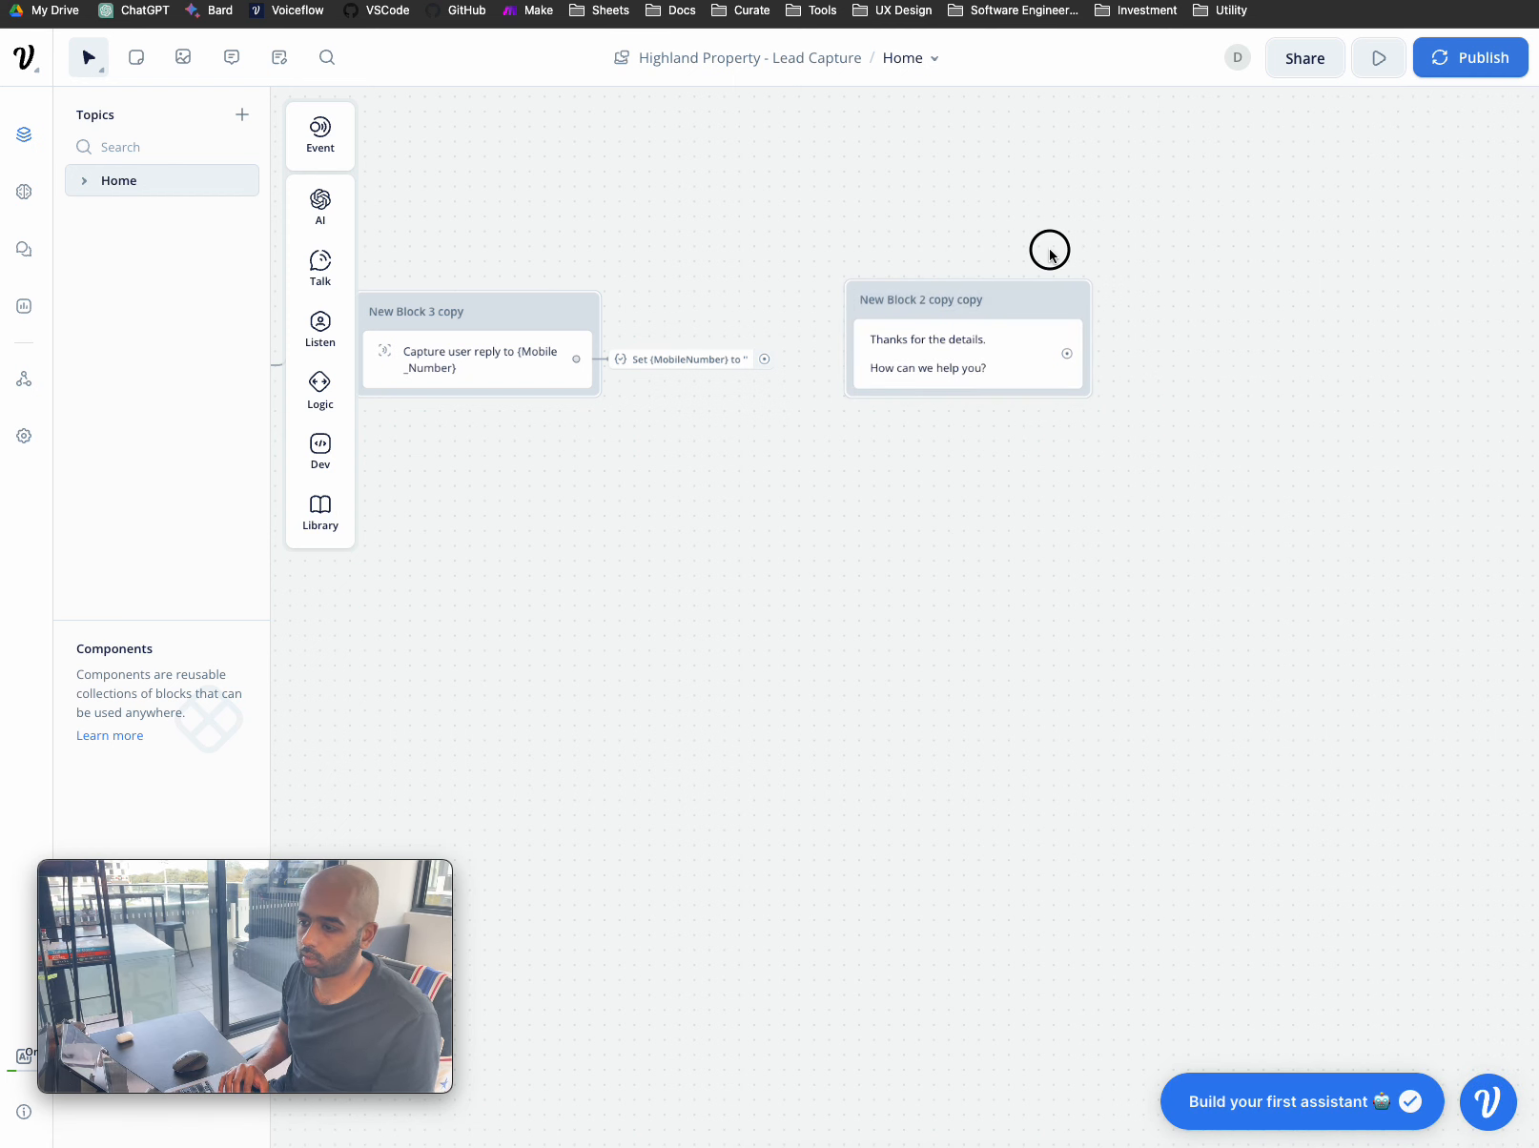
left_click_drag(1041, 293, 1045, 309)
- Replace the second line with 'What questions do you have about {offering}'
left_click(1017, 390)
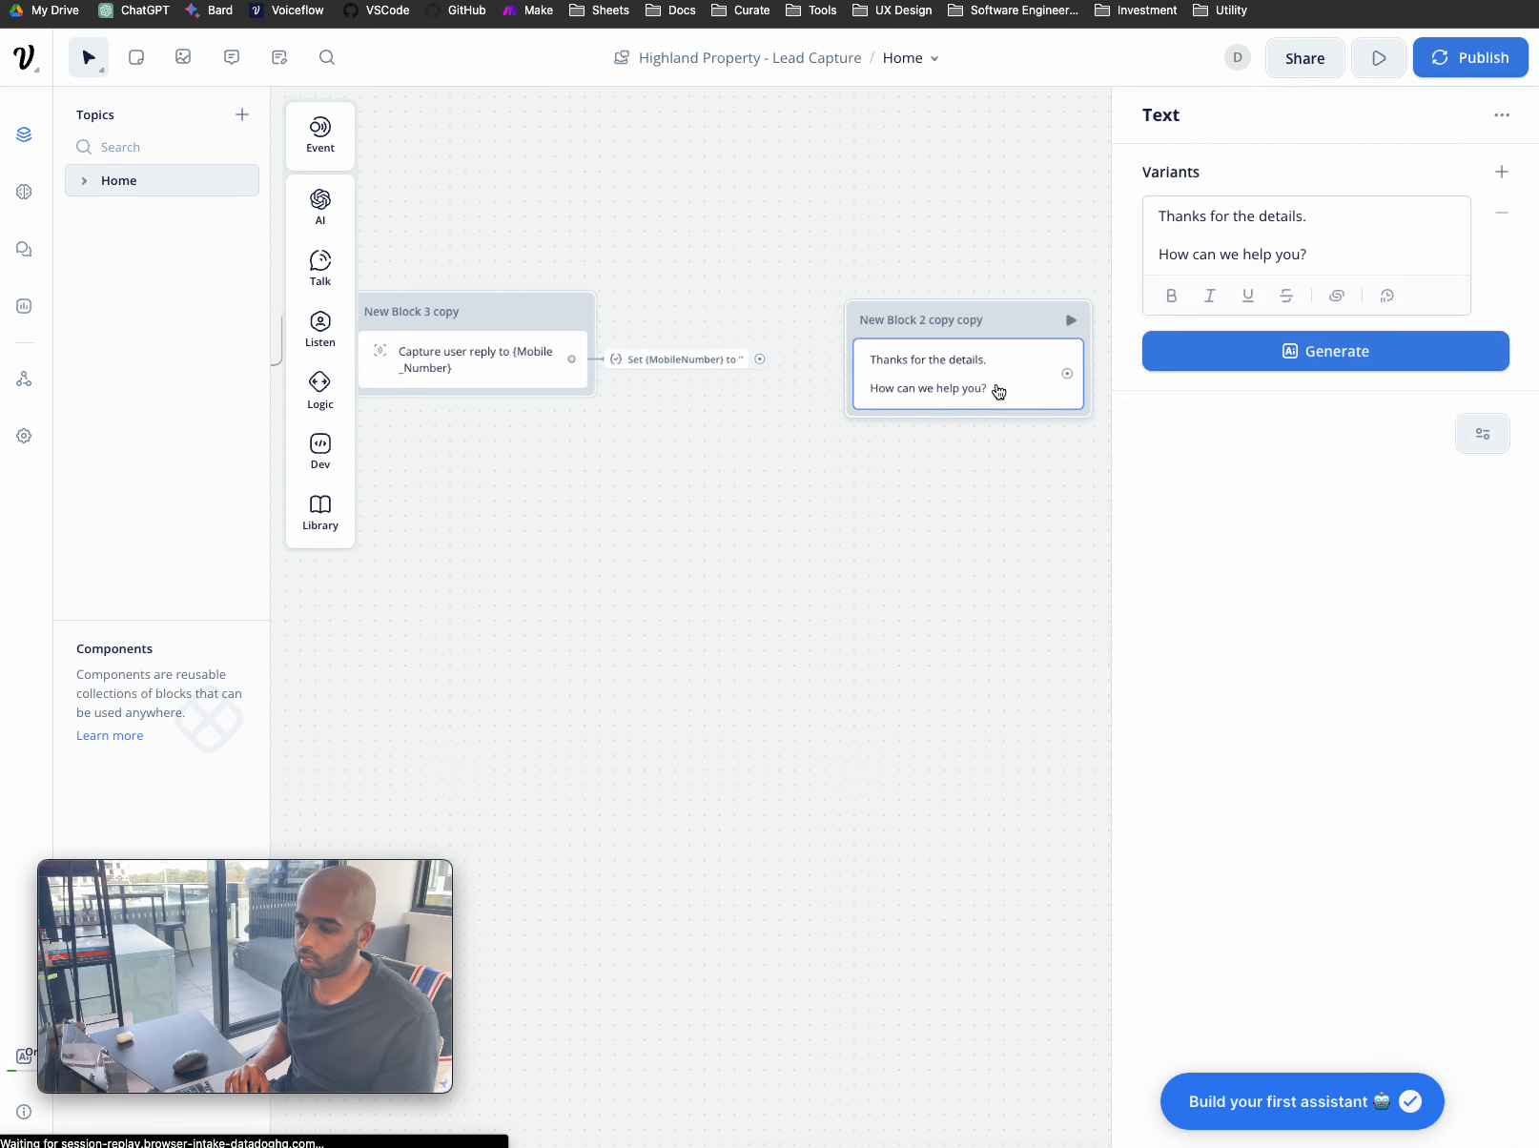
left_click_drag(1315, 254, 1165, 258)
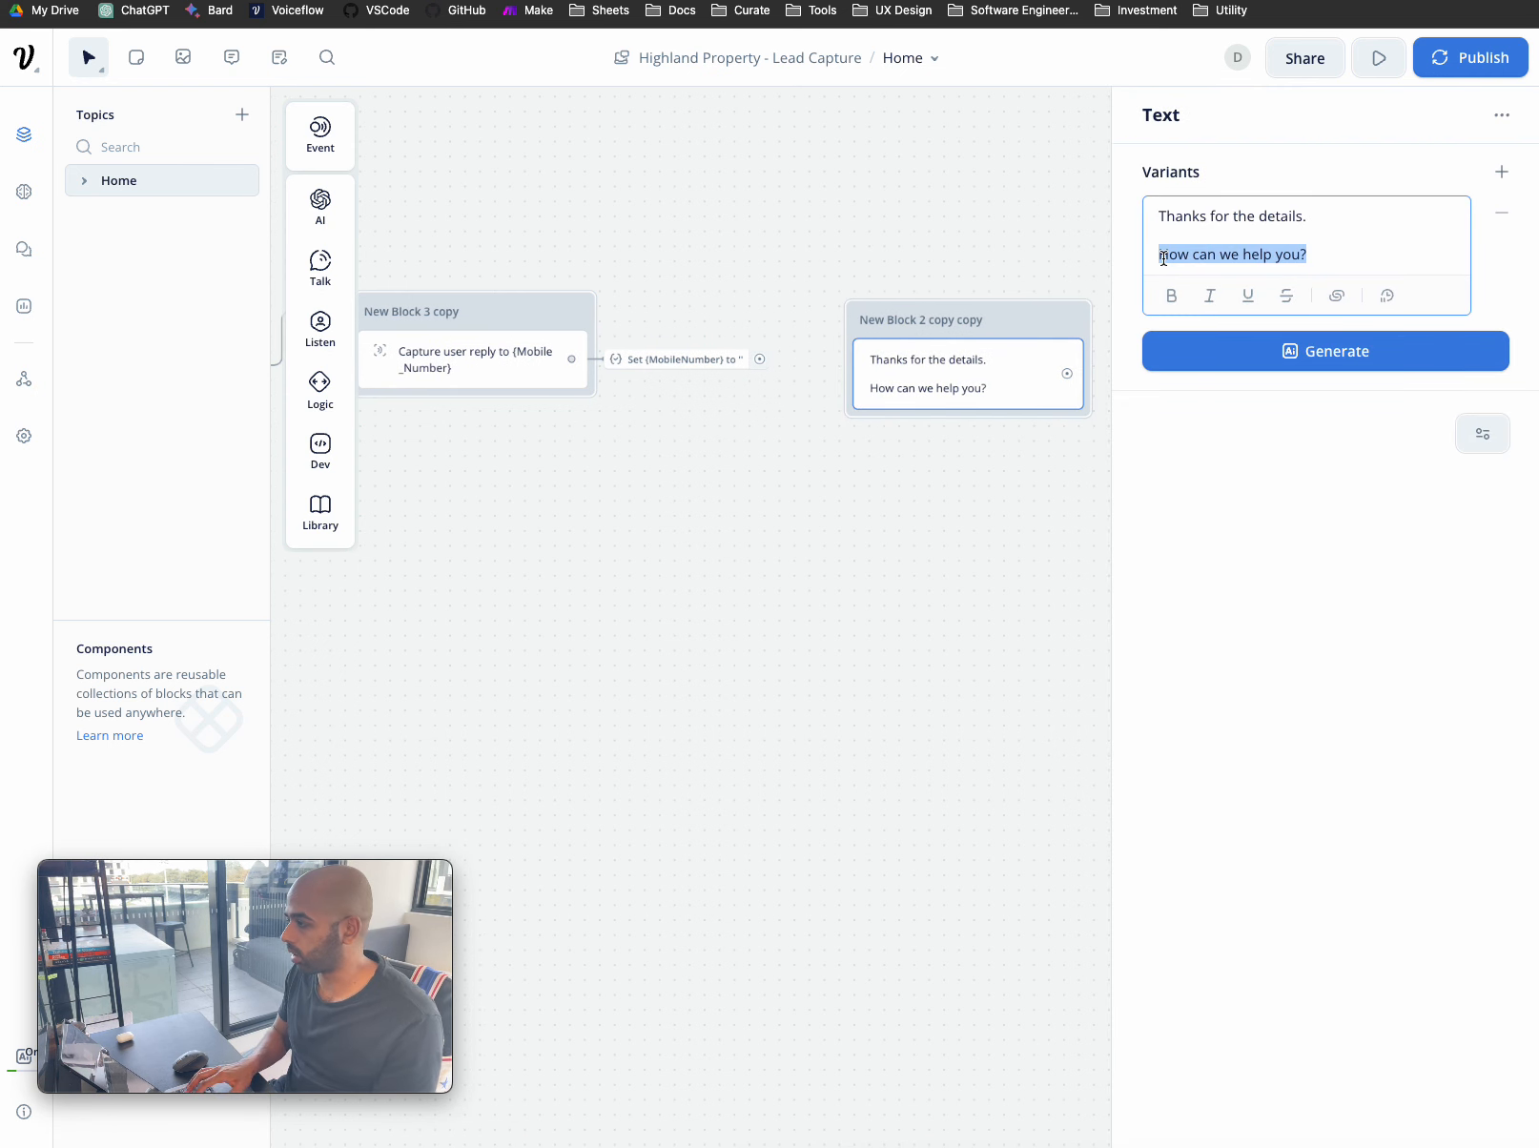
key("BackSpace")
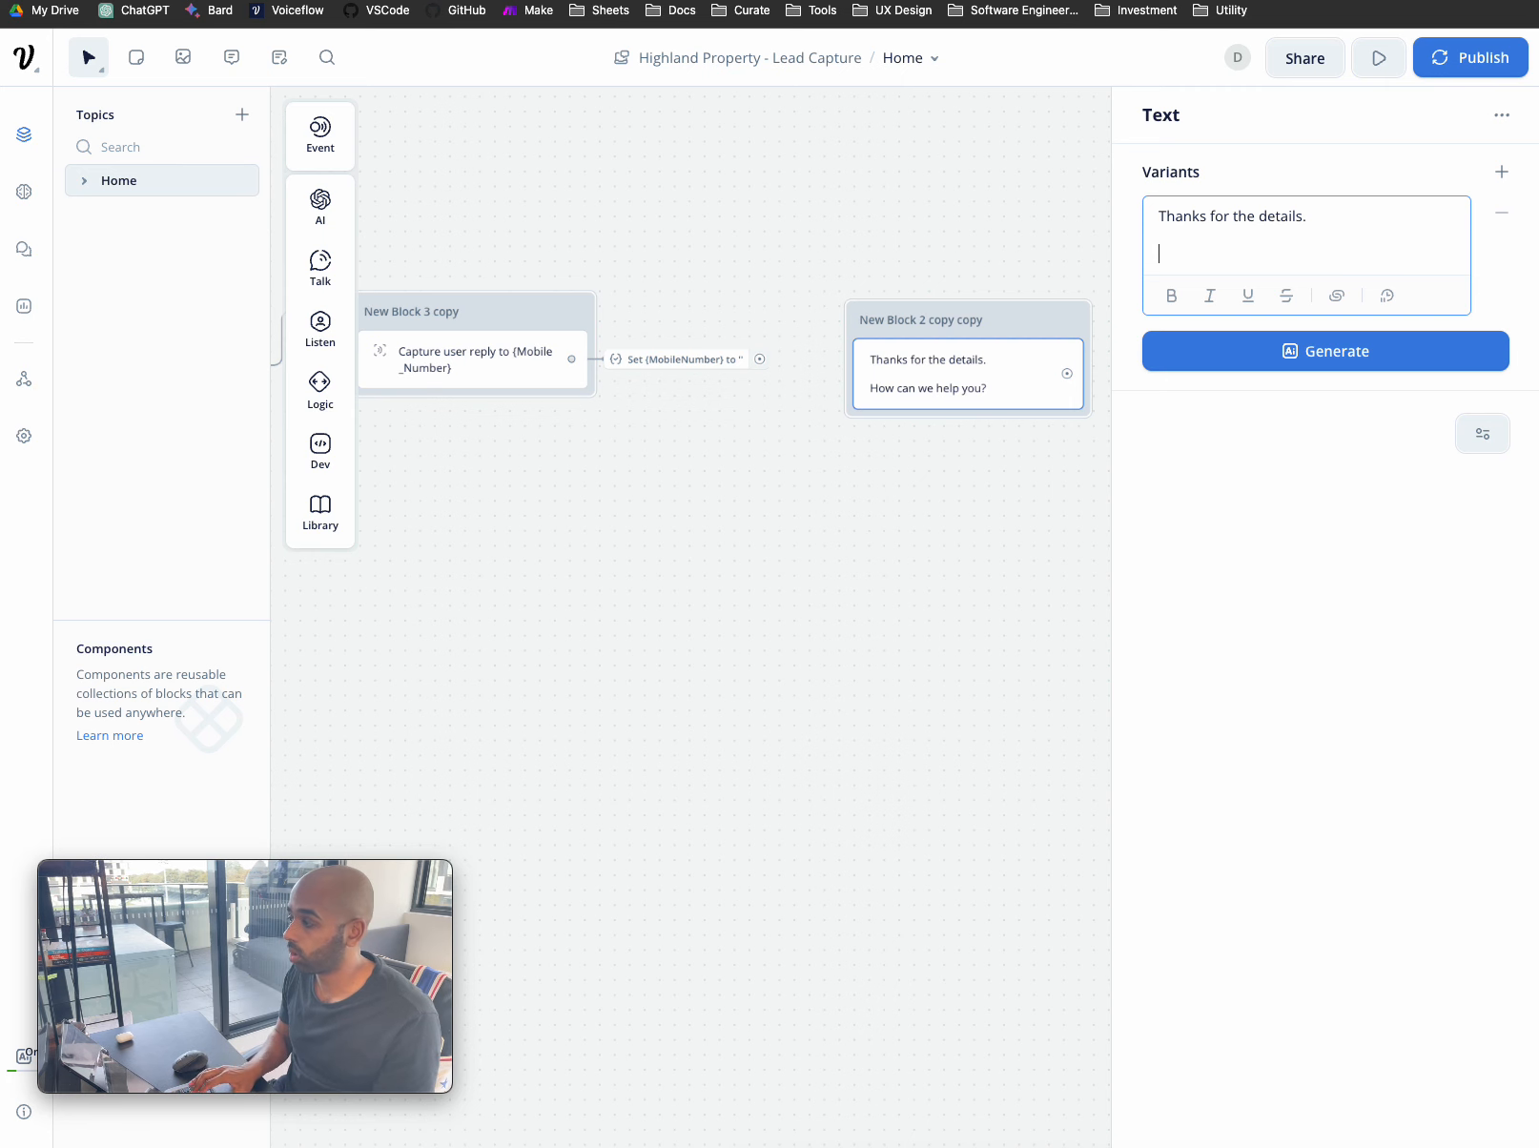
type("What")
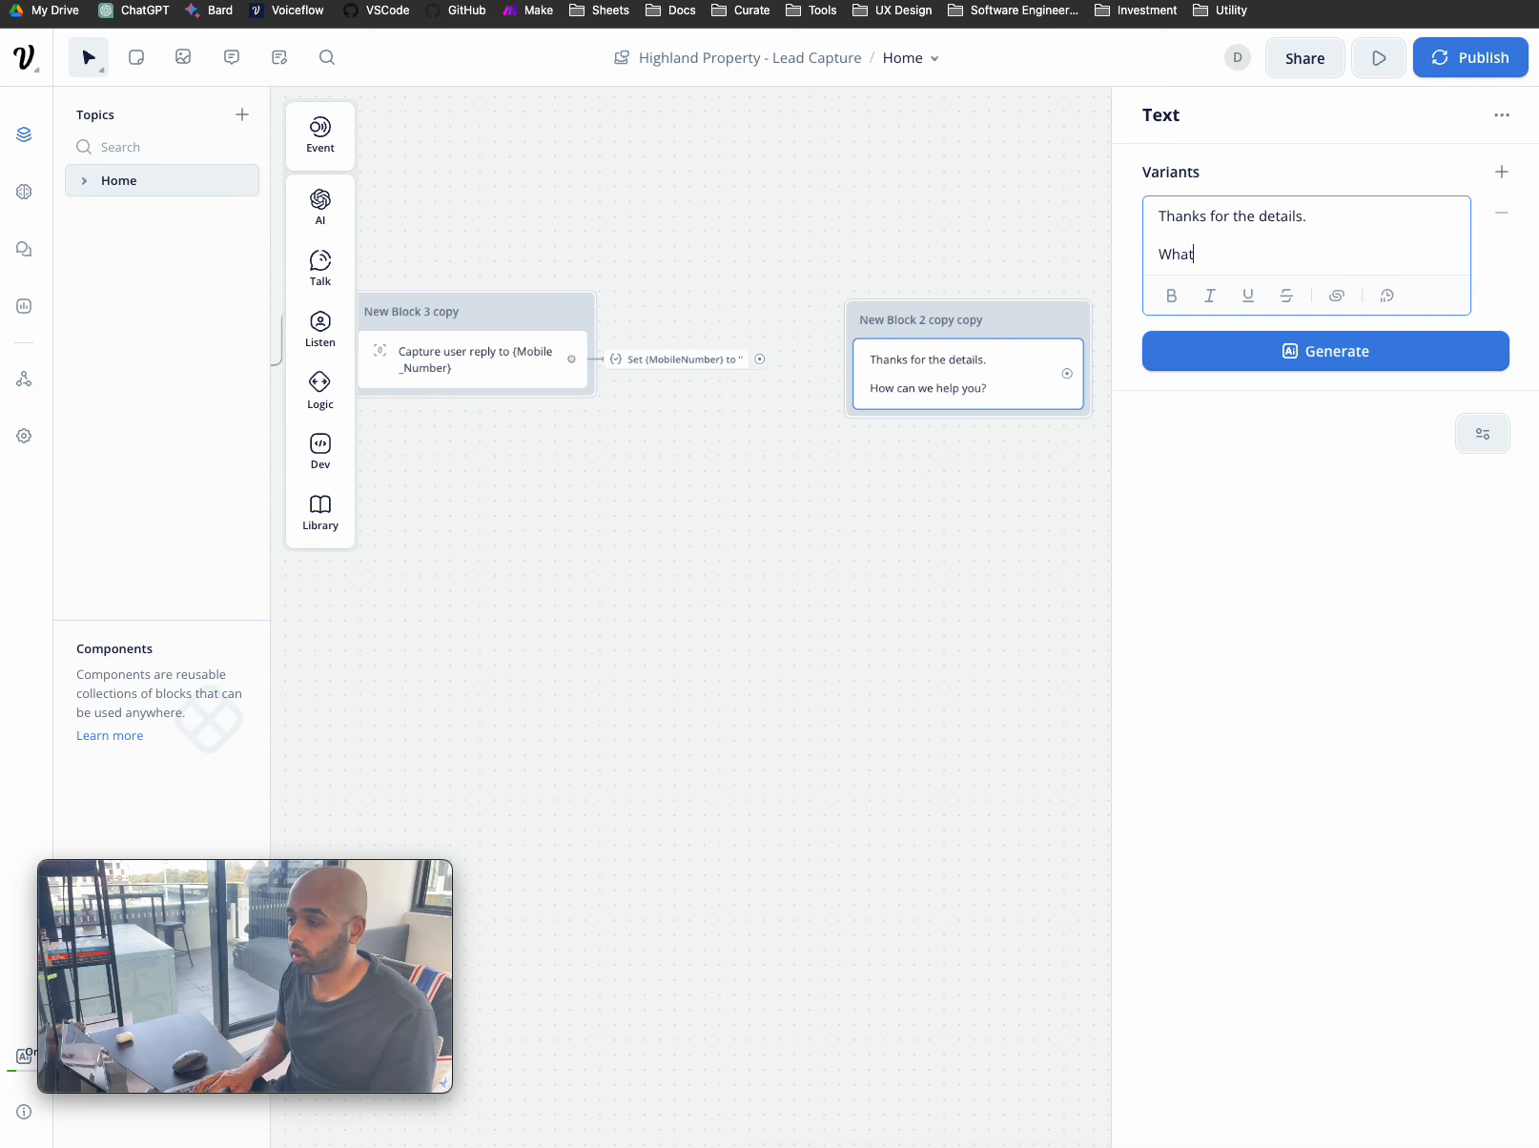
type(" questions do")
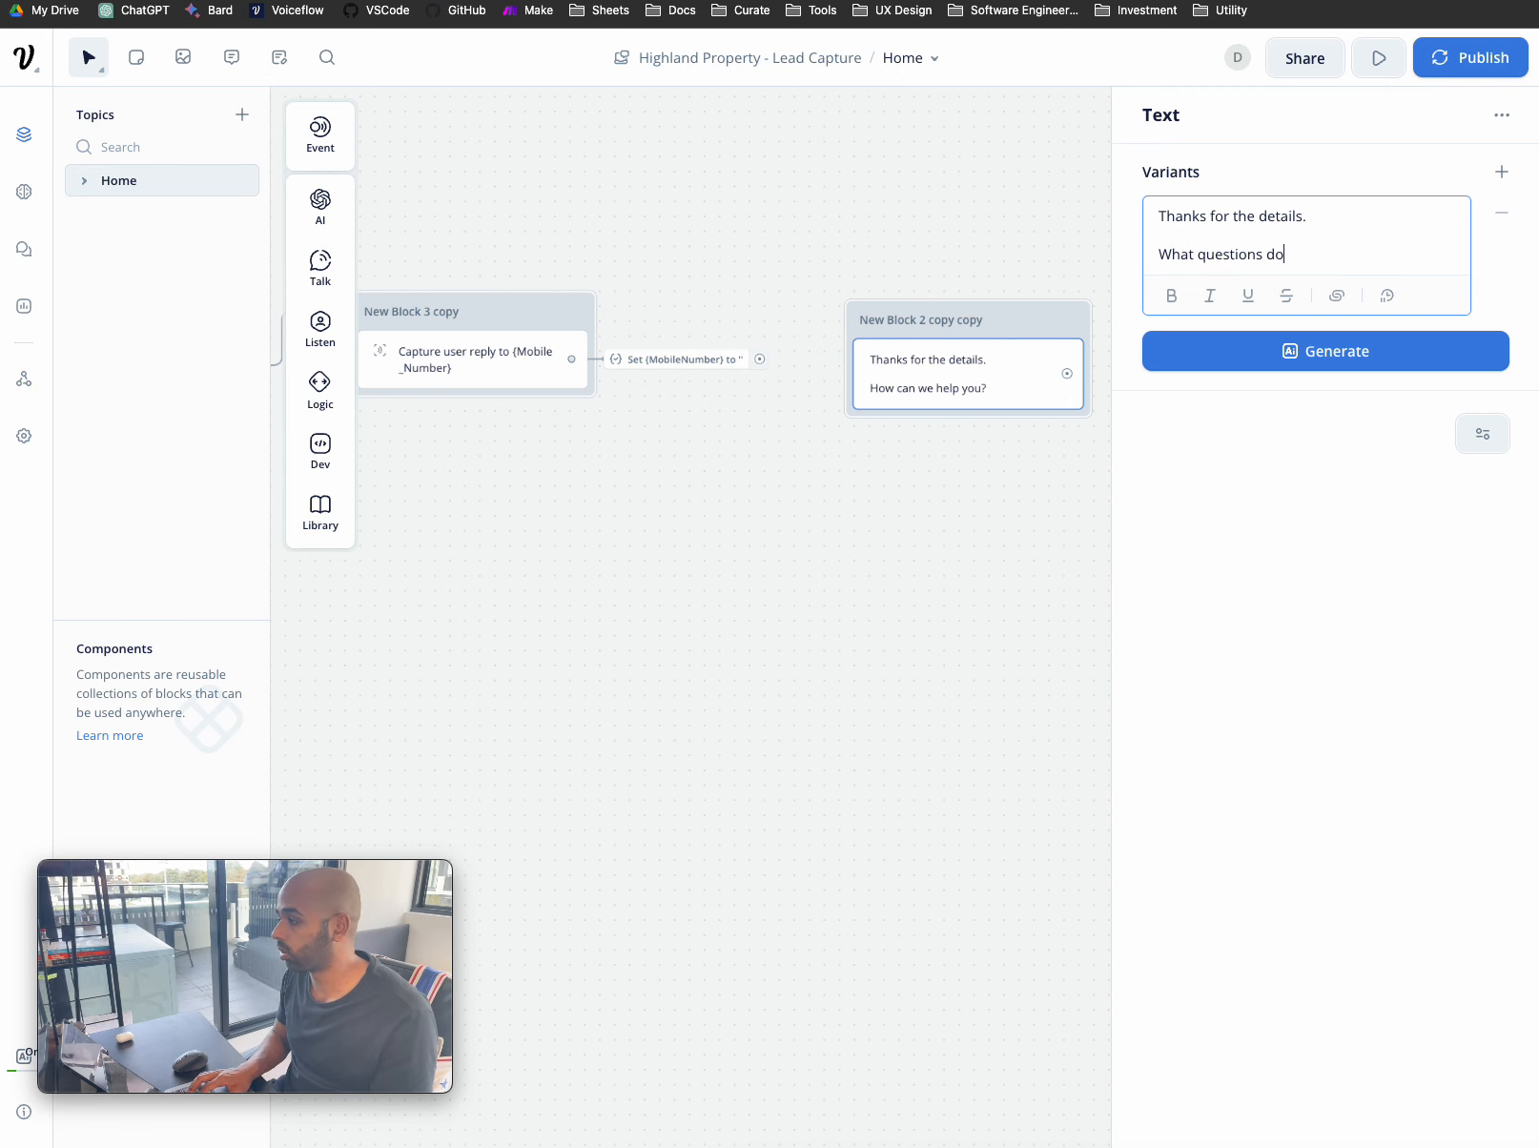
type(" you have about {")
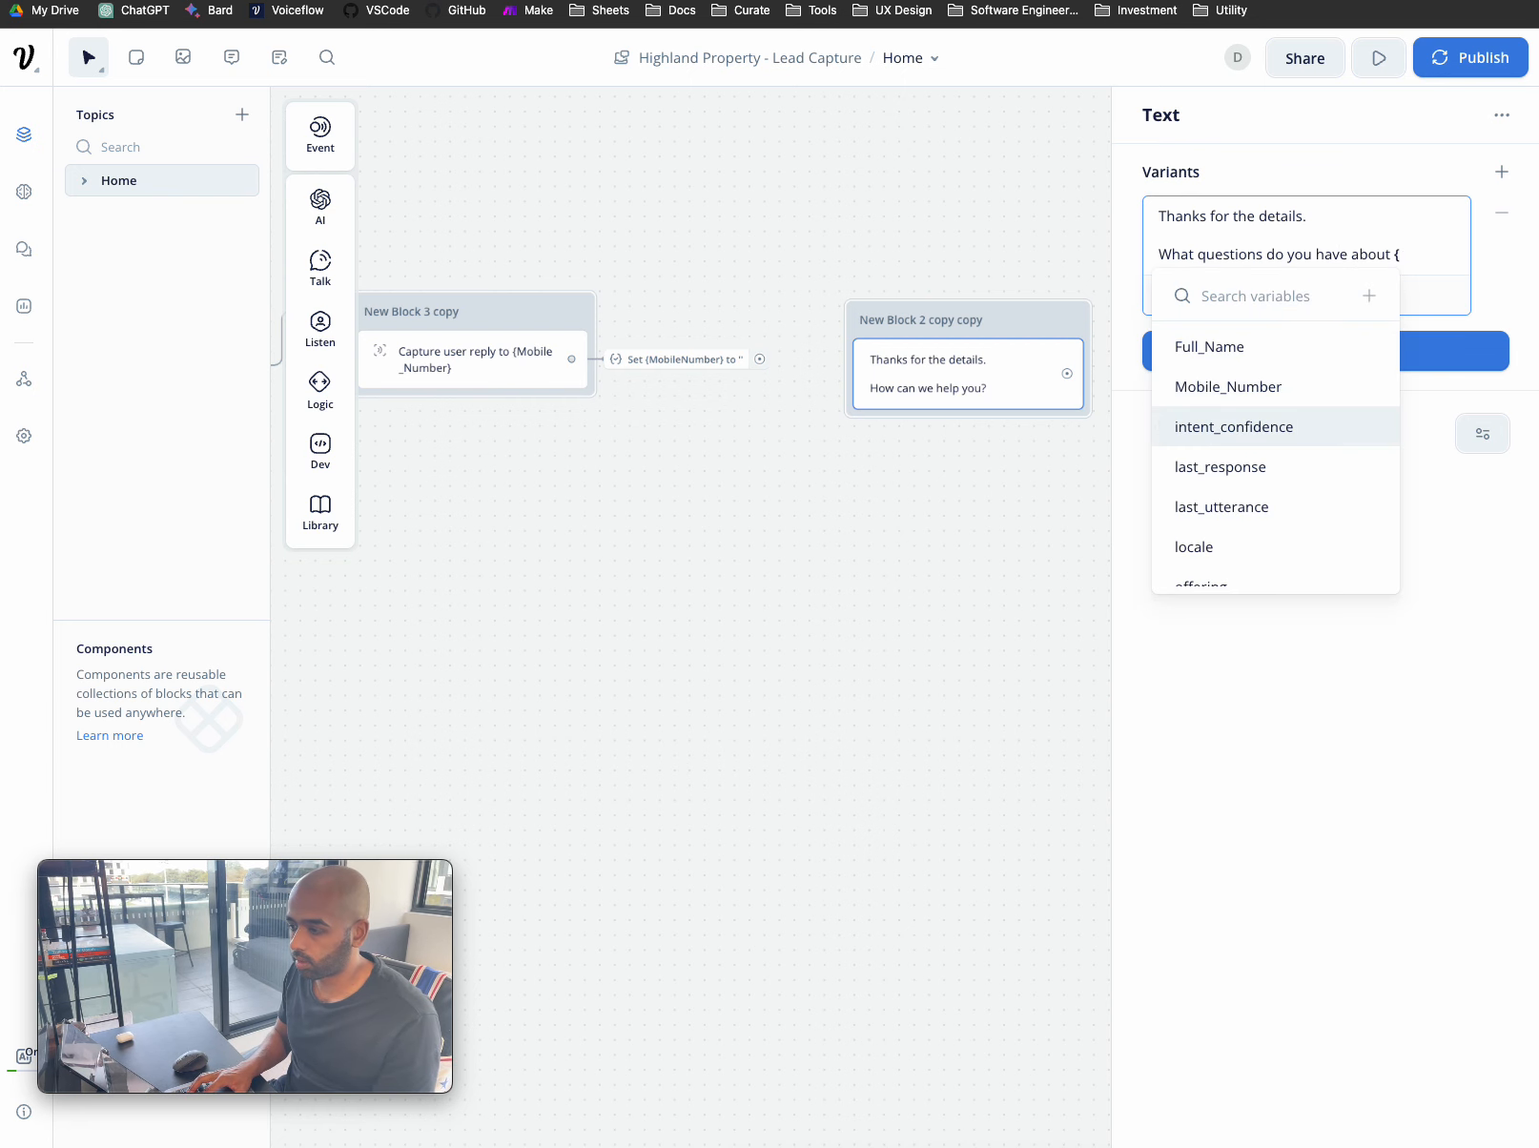
type("of")
left_click(1215, 344)
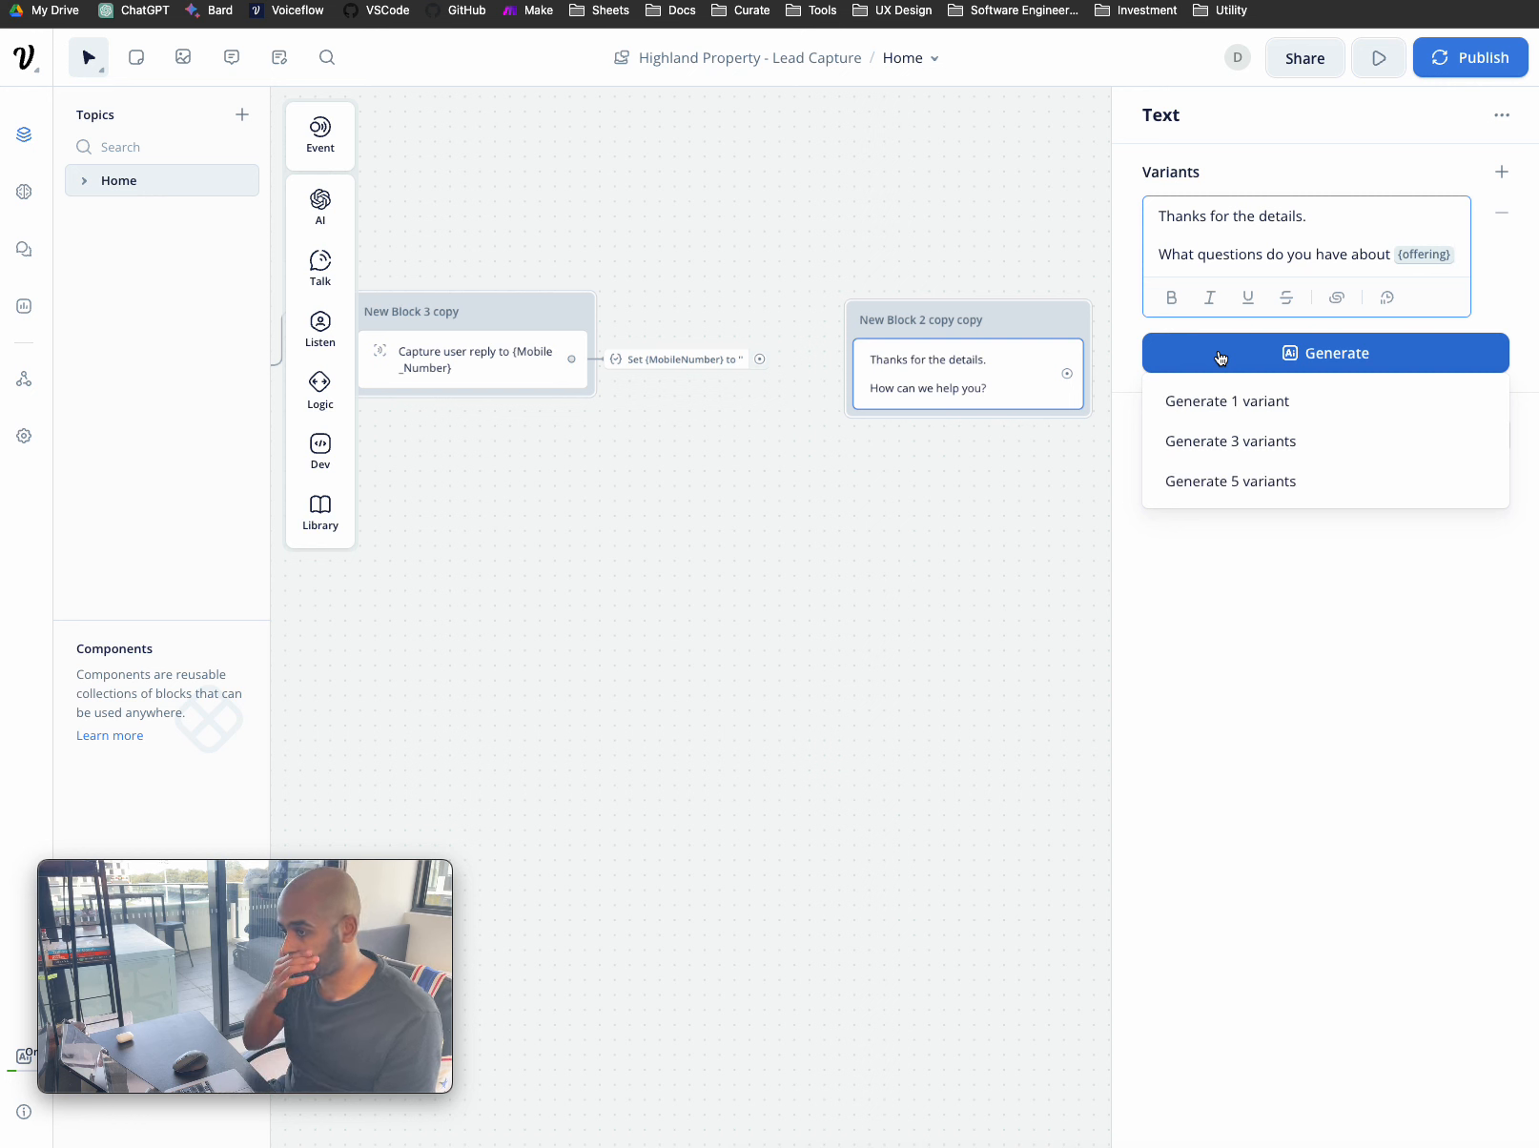
left_click_drag(1012, 305, 1023, 285)
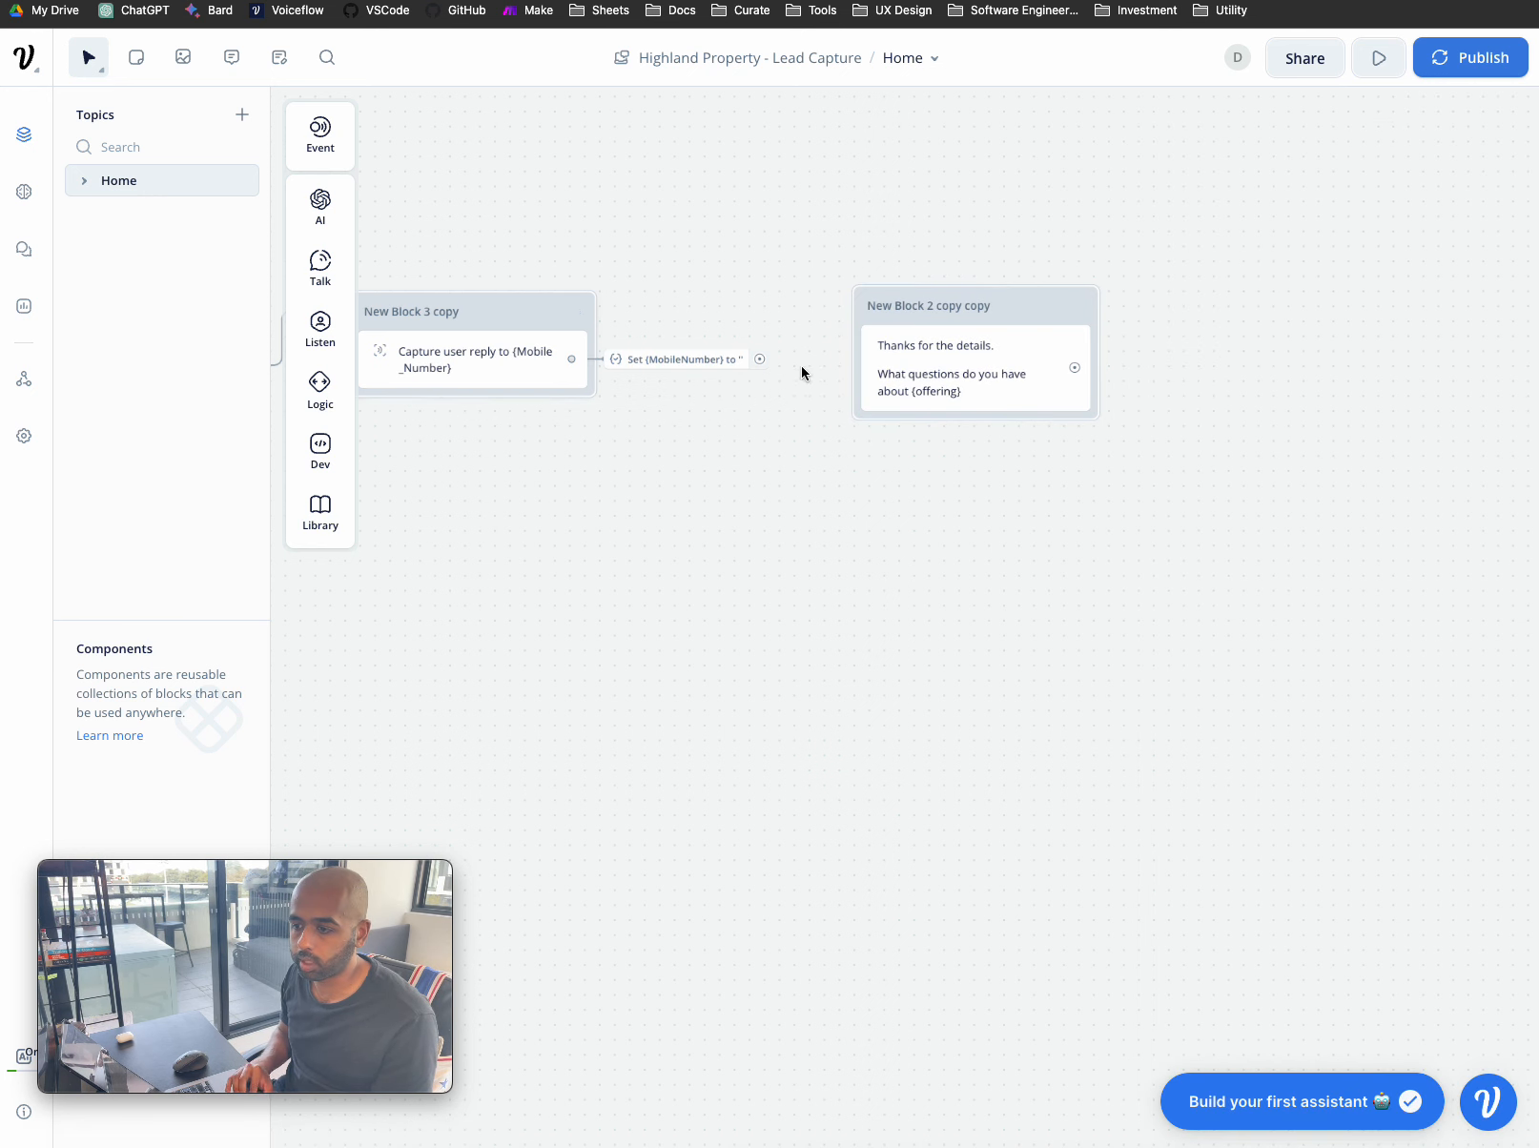
- Connect the mobile-number capture block's Set step to the questions message
left_click_drag(760, 361, 894, 358)
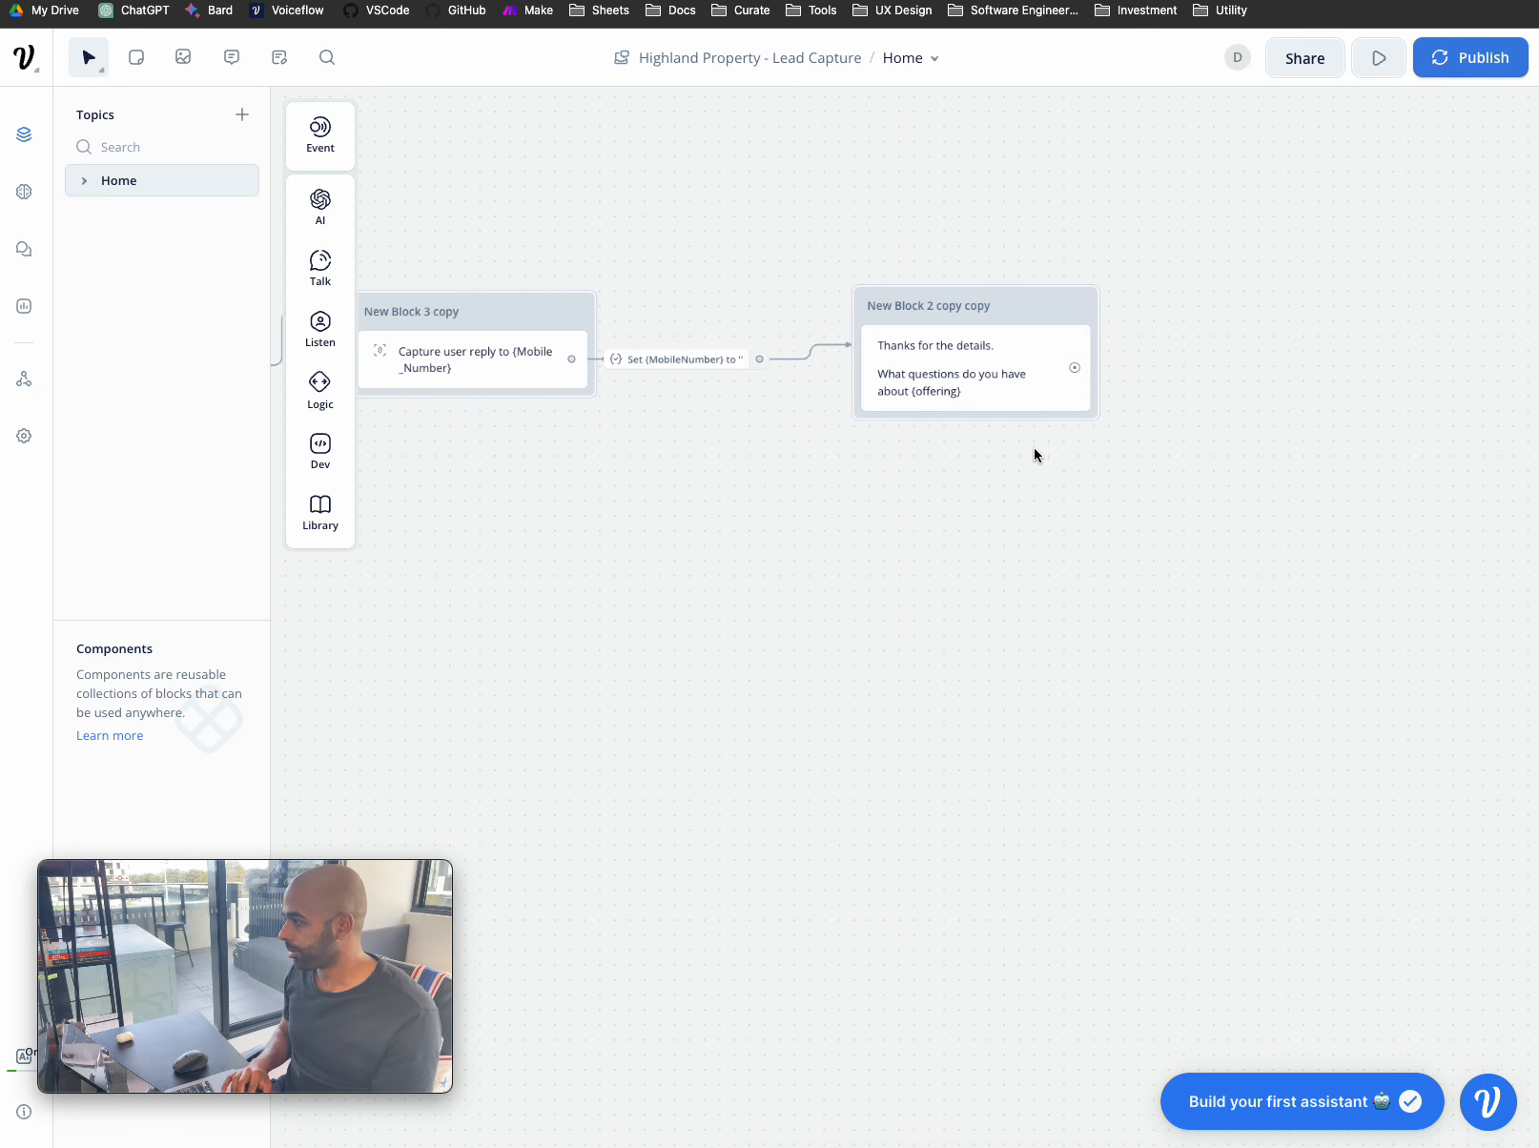
scroll(1006, 602, "down", 5)
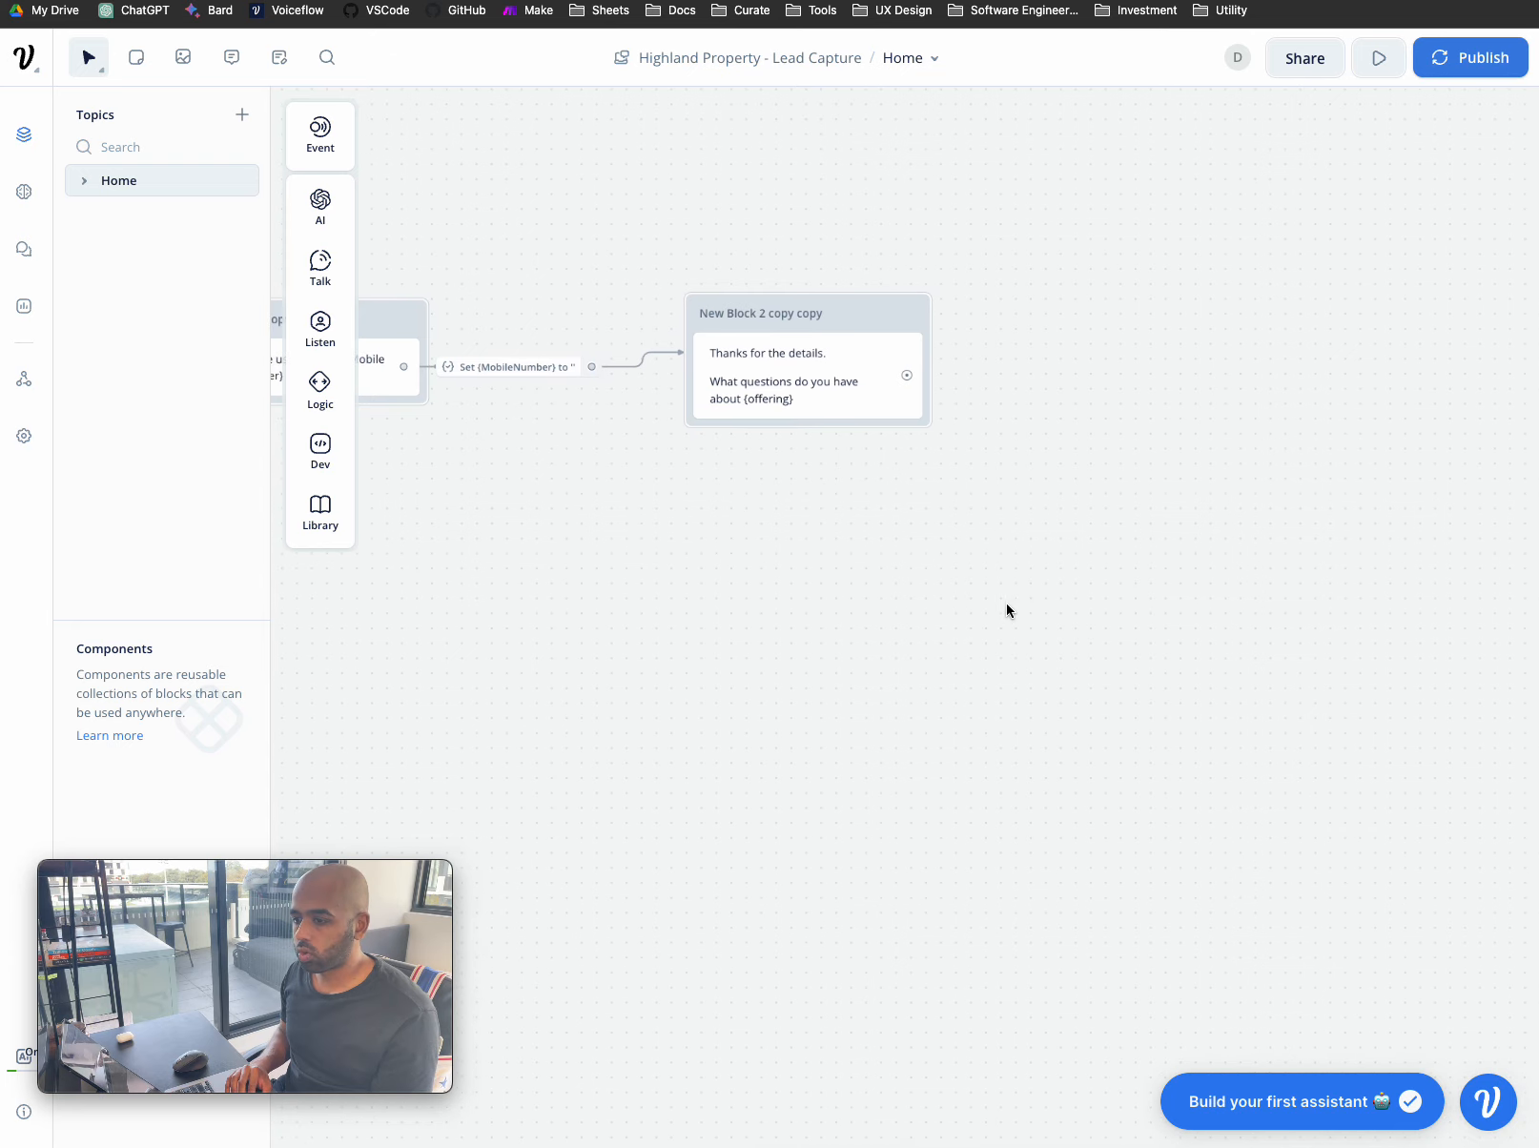
scroll(1000, 538, "left", 2)
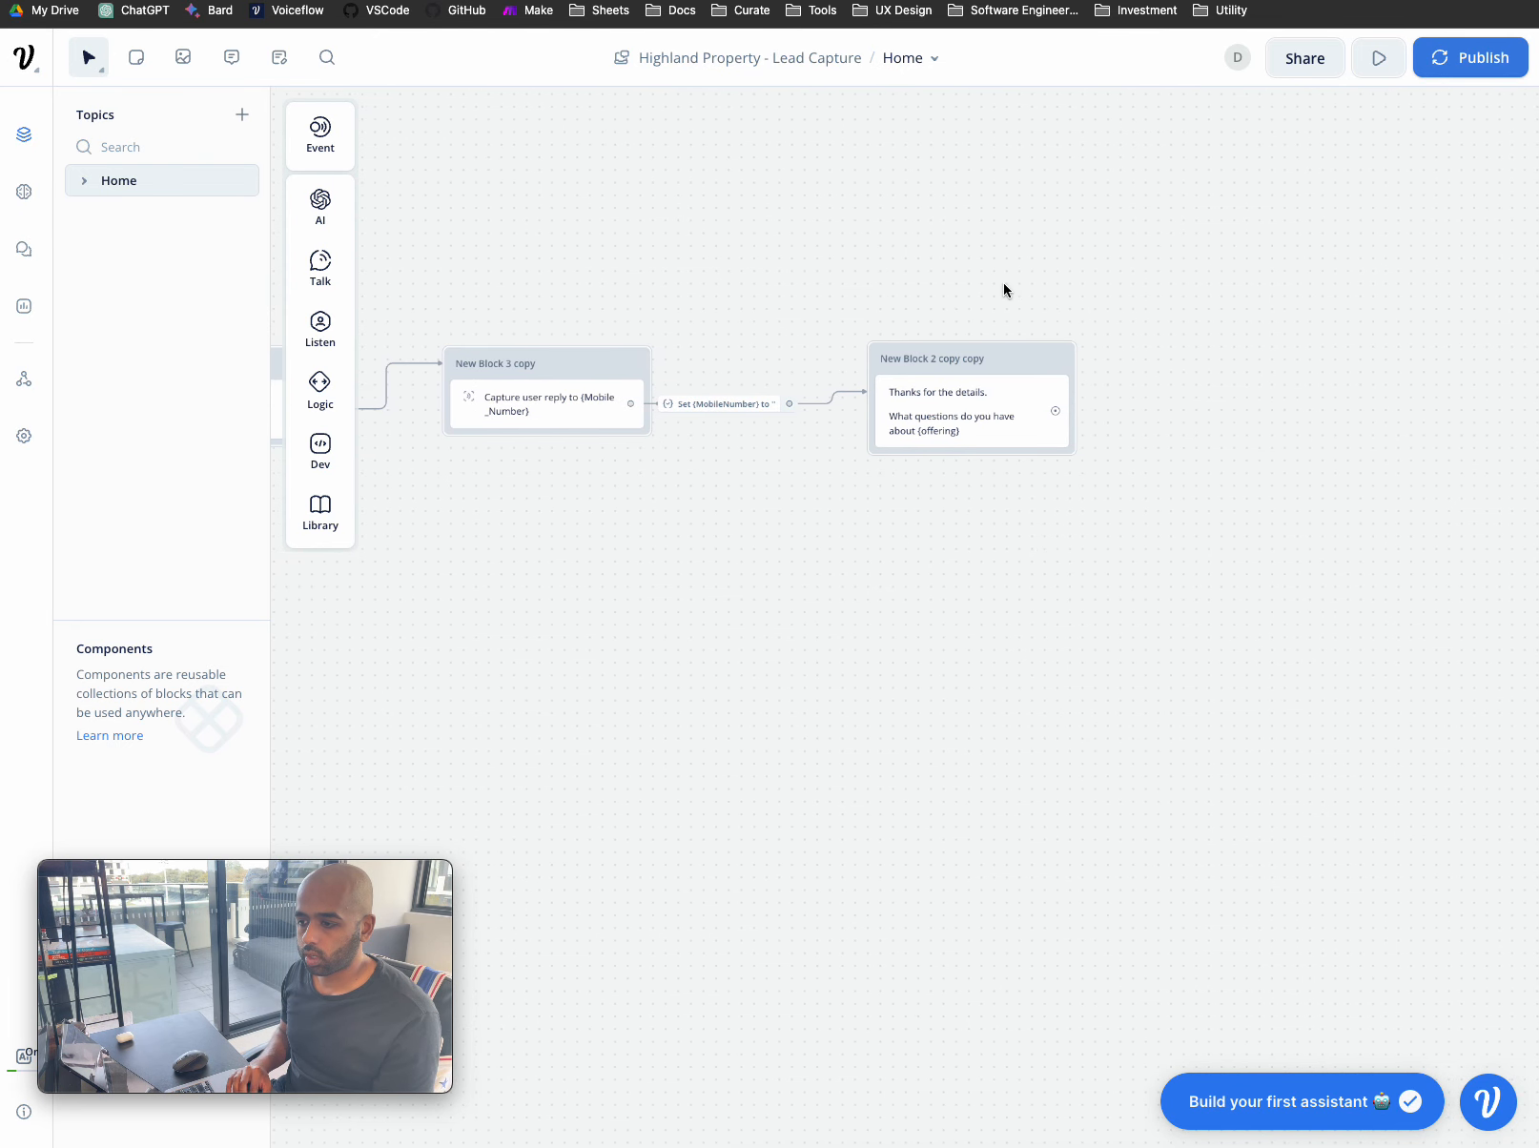
left_click(987, 350)
left_click_drag(987, 350, 976, 350)
- Duplicate the mobile-number capture block and link the questions message to it
left_click(567, 360)
key("super+c")
key("super+v")
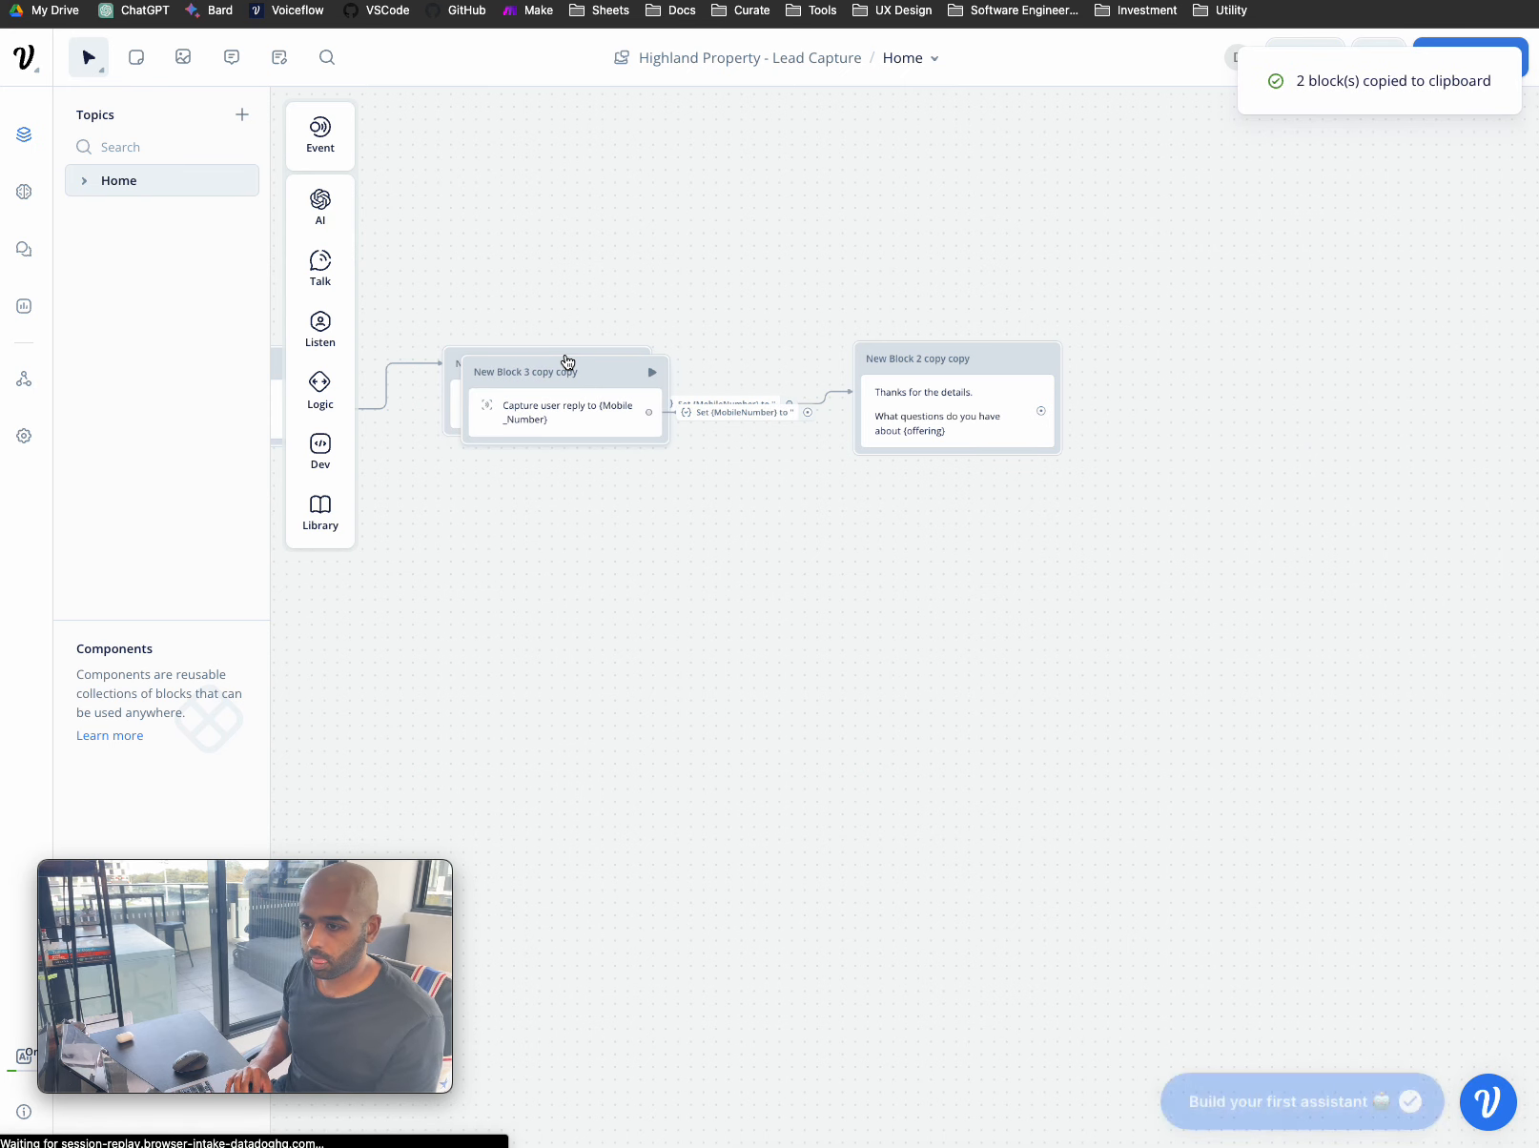
left_click(568, 362)
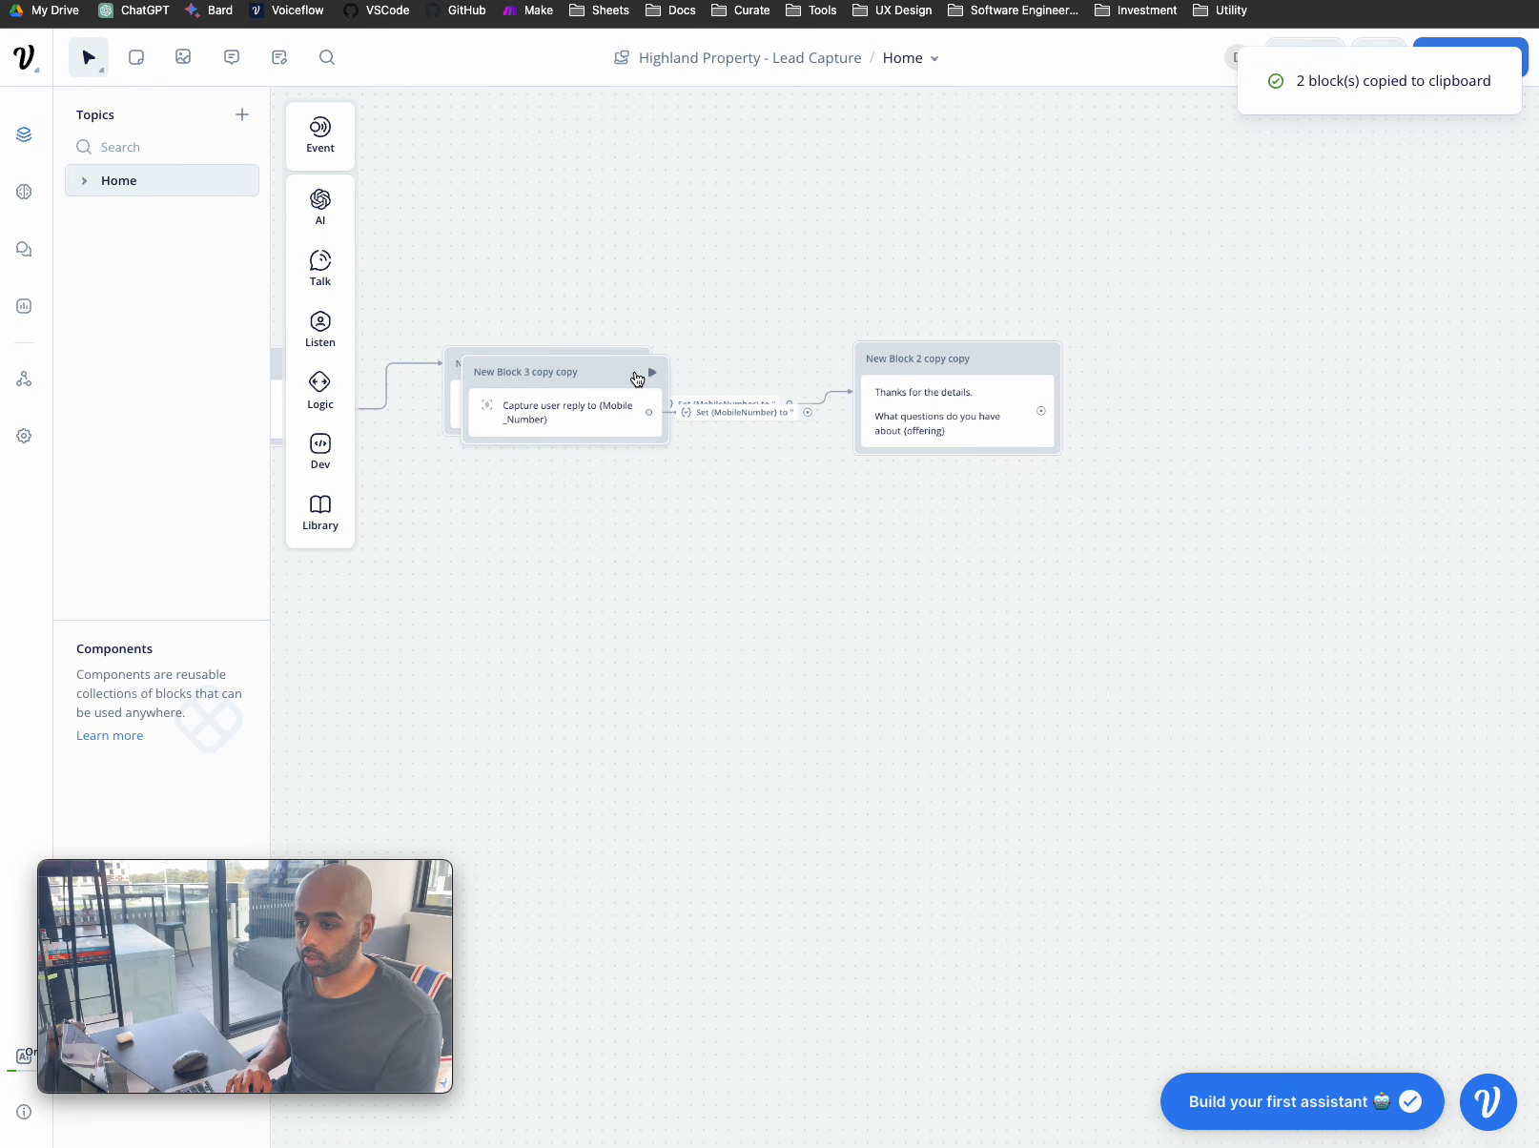
left_click_drag(622, 371, 1357, 349)
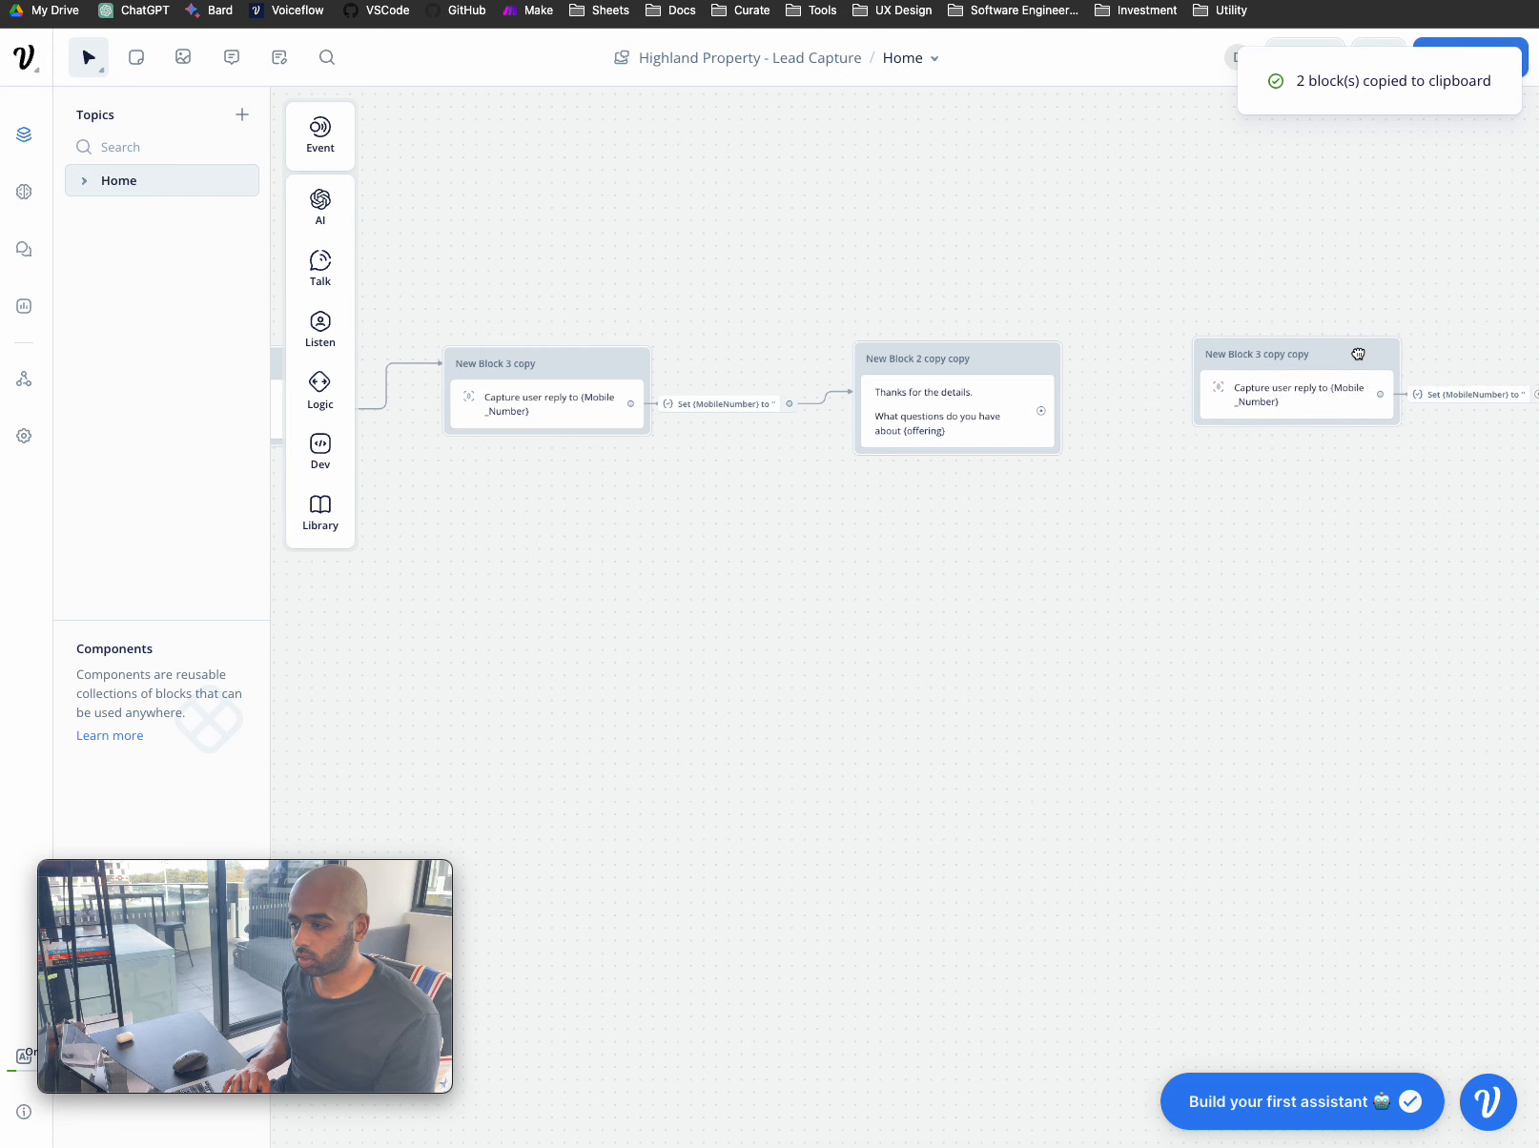
scroll(1359, 353, "right", 3)
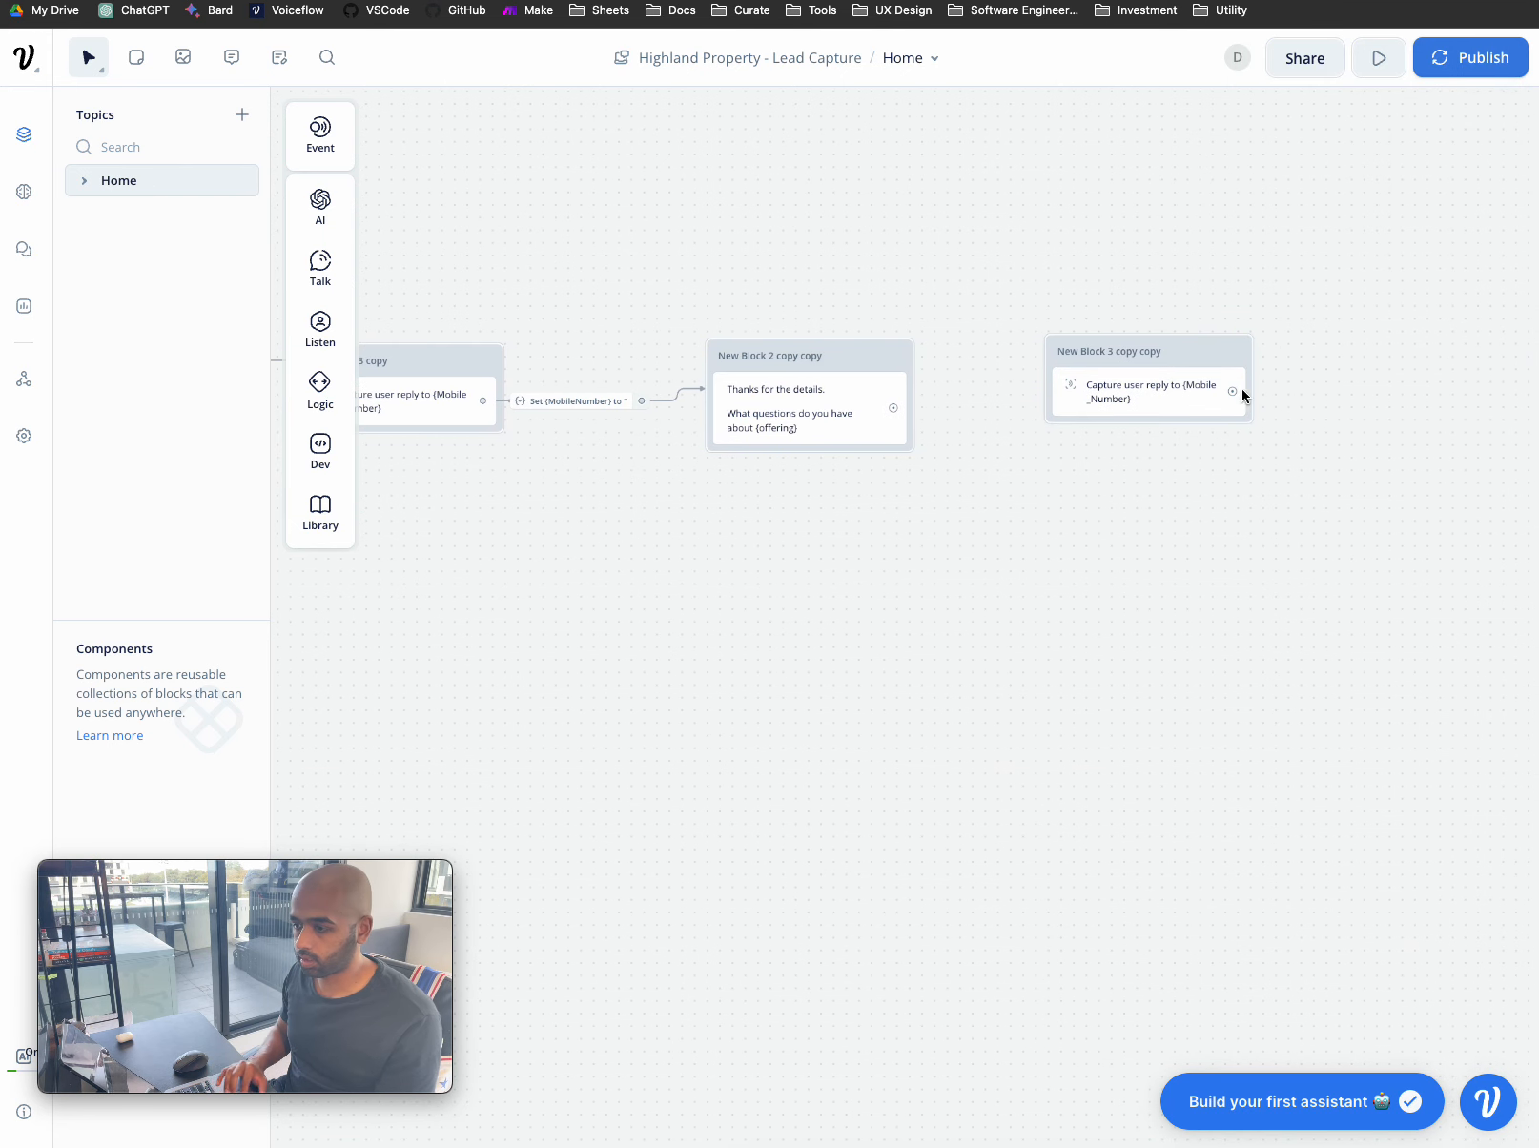
left_click(1158, 393)
left_click_drag(732, 408, 910, 412)
- Make the new capture block store the reply in last_utterance
scroll(904, 438, "right", 3)
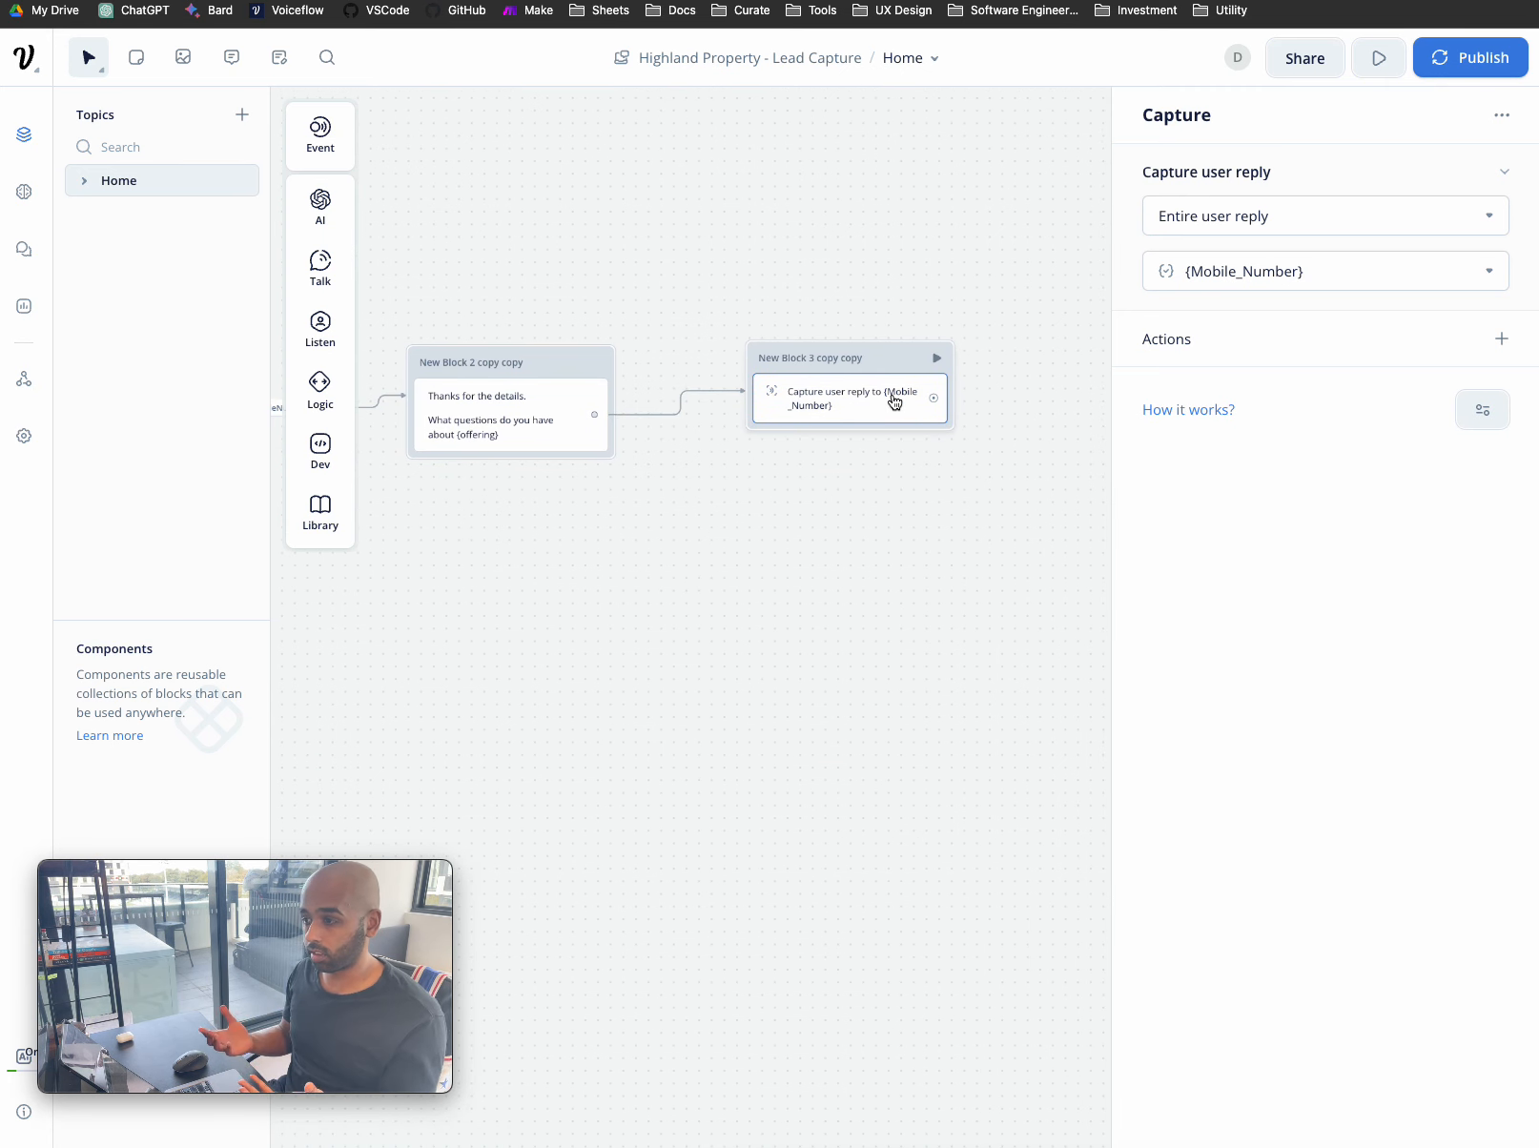
left_click(1327, 280)
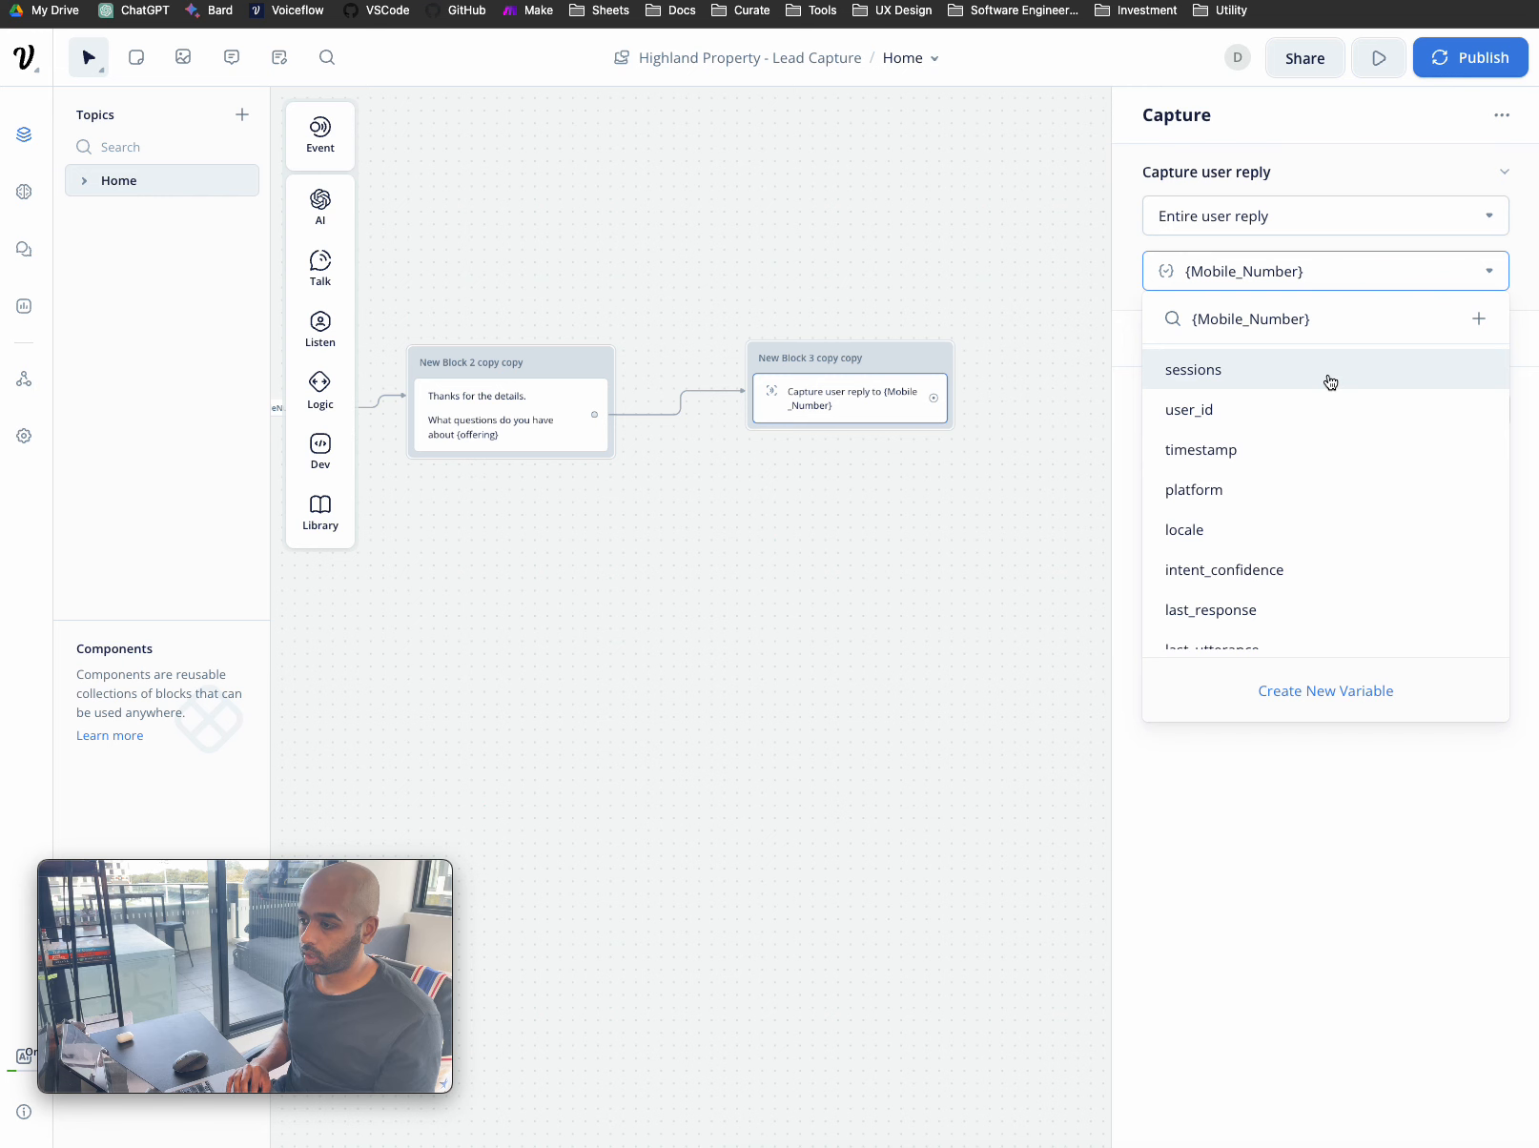
scroll(1331, 381, "down", 3)
left_click(1271, 510)
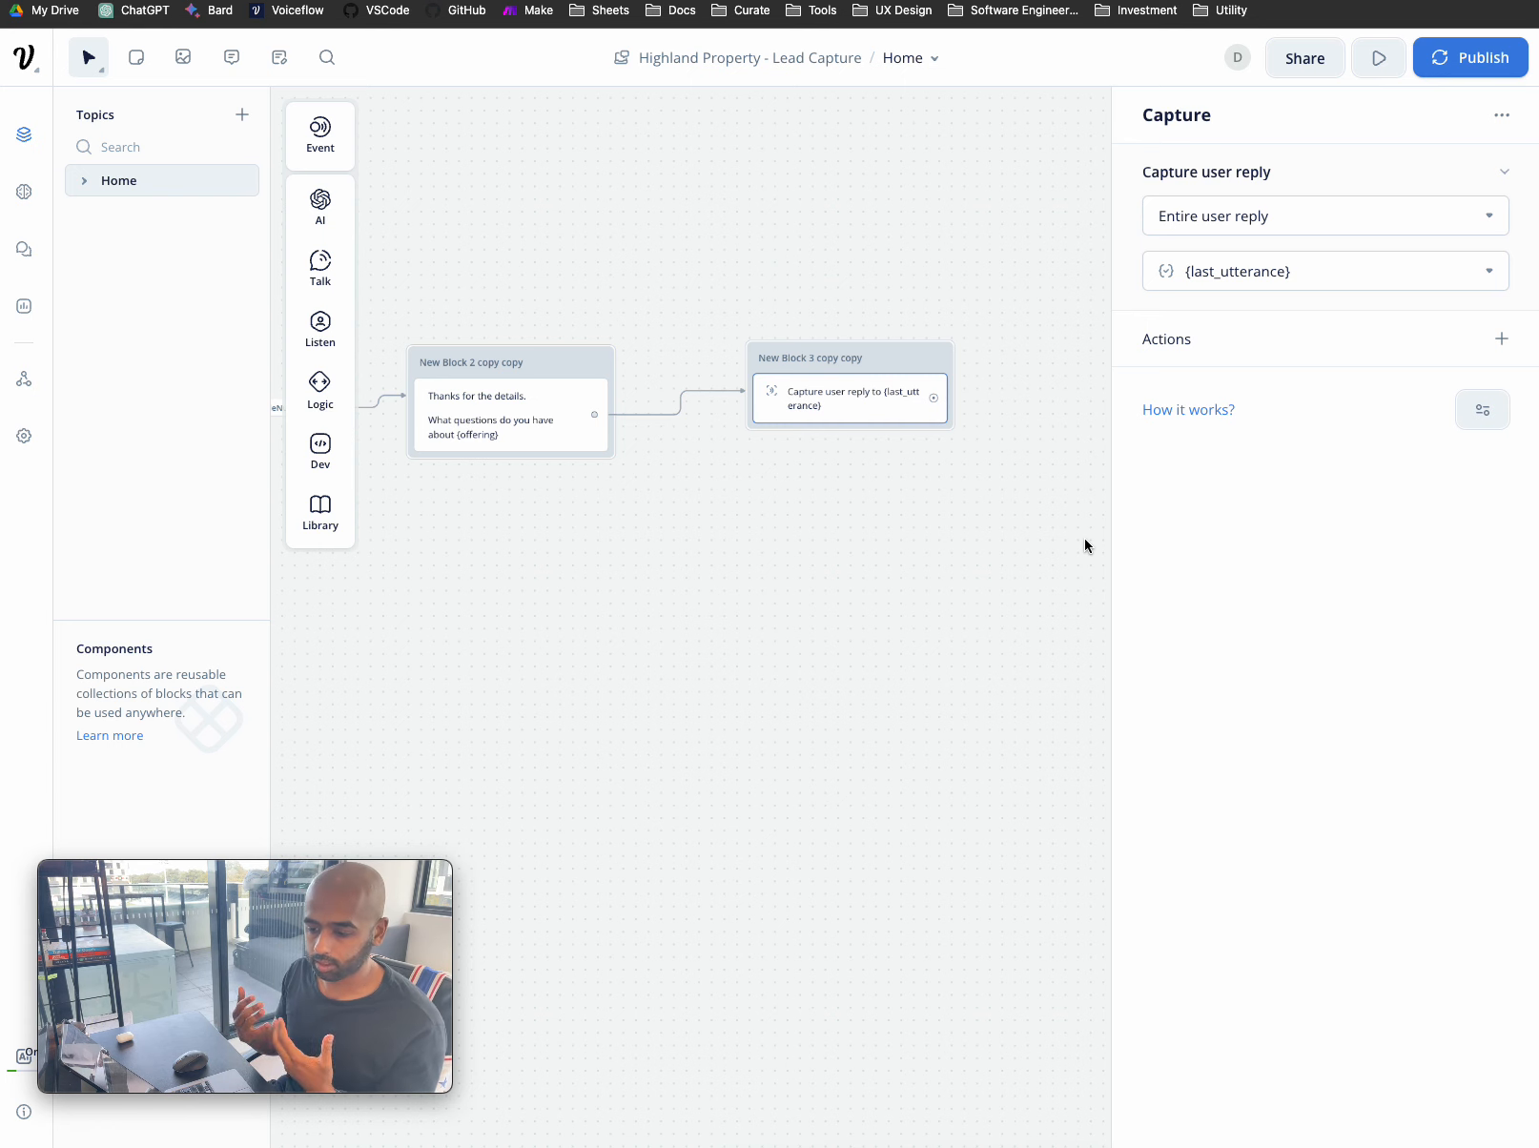
left_click(938, 508)
- Add Response AI block New Block 8 using Knowledge Base as its data source, then view the Knowledge Base
left_click_drag(897, 363, 911, 361)
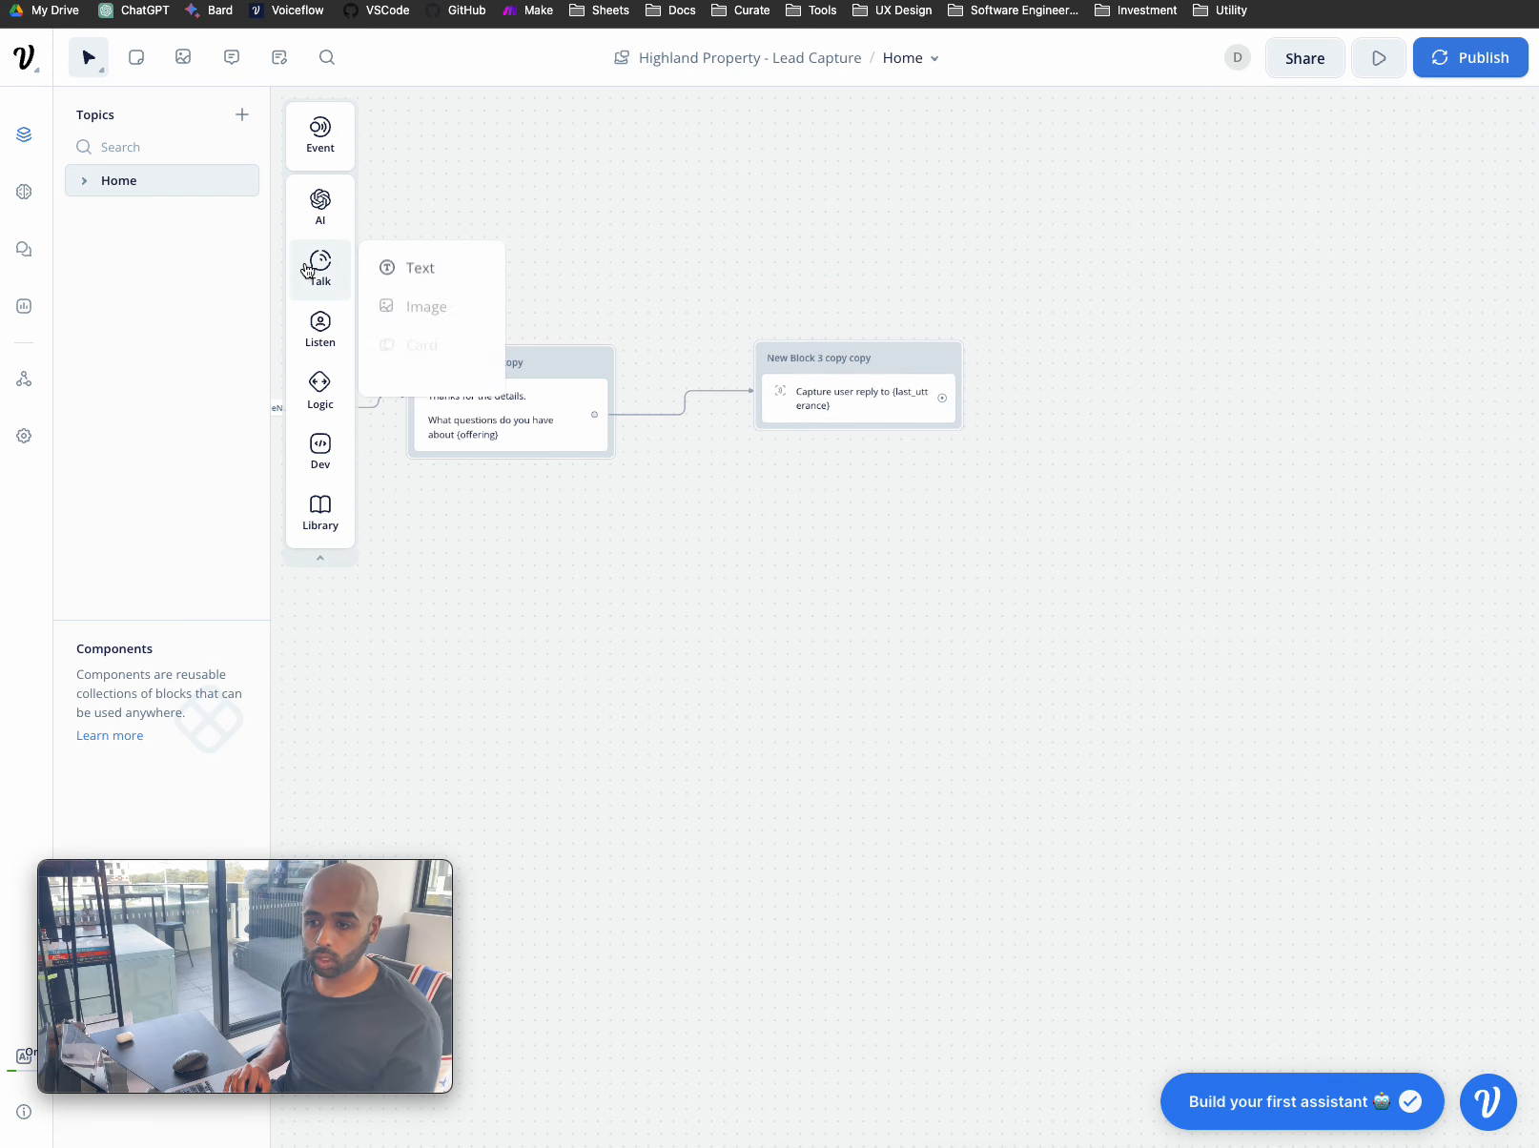
mouse_move(323, 223)
left_click_drag(418, 203, 879, 540)
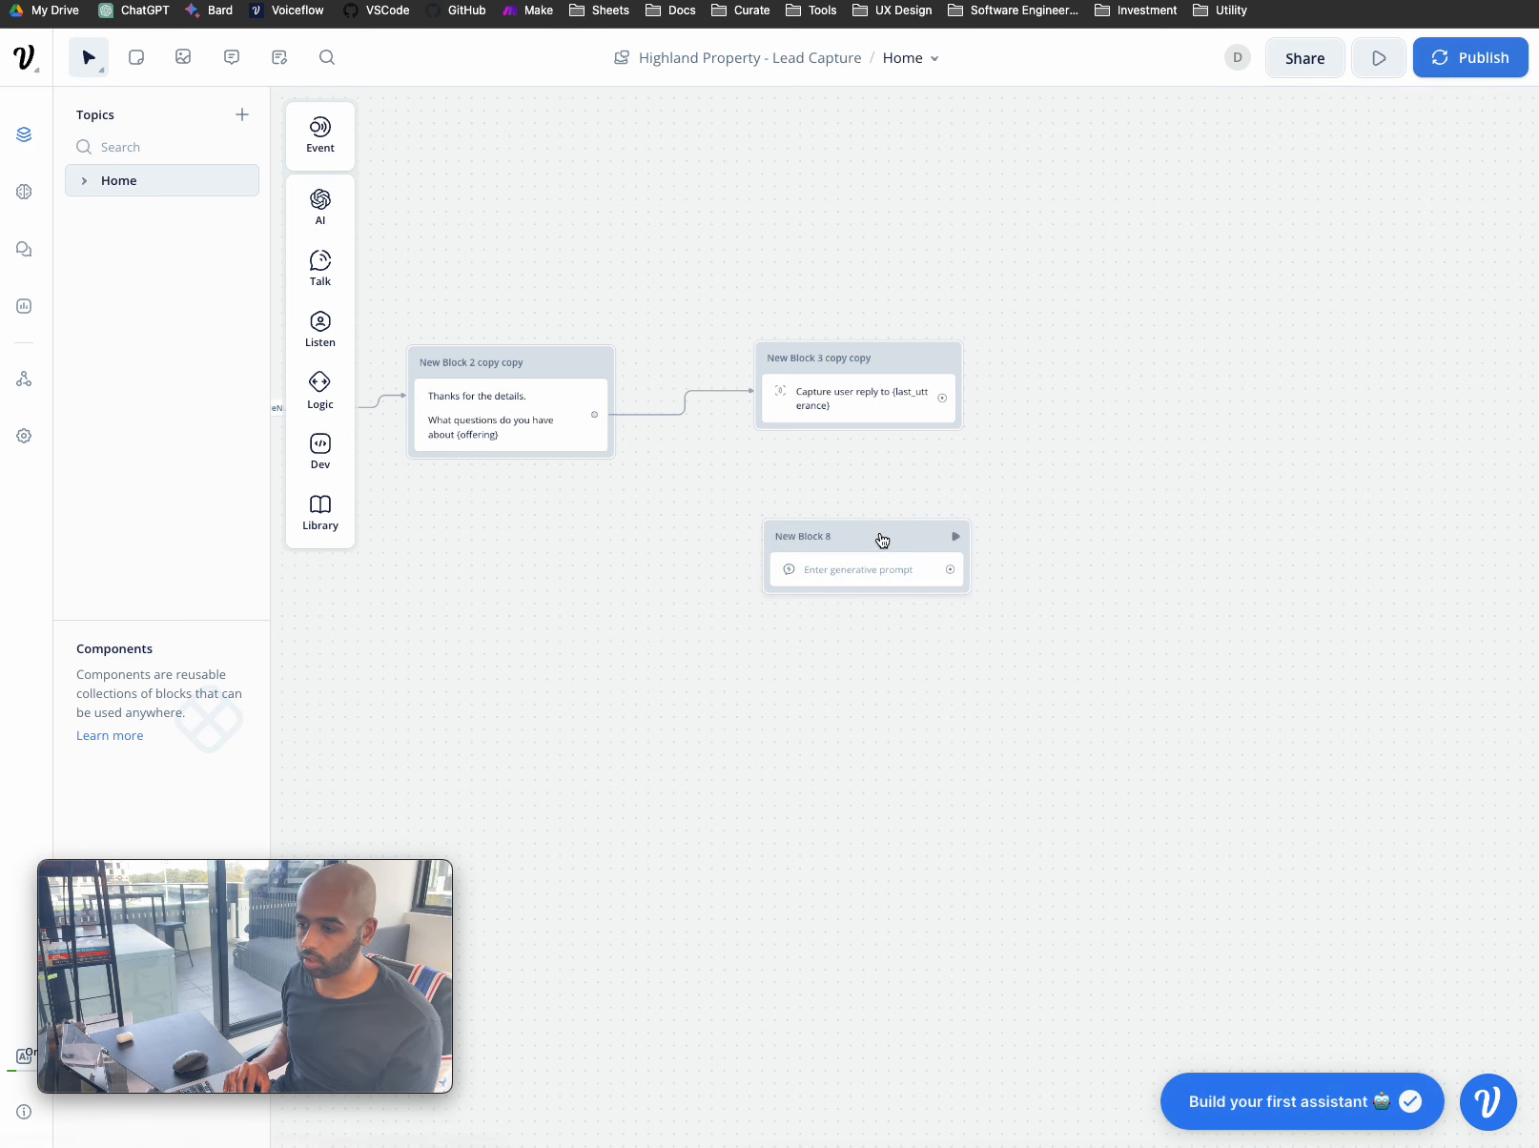
left_click(872, 578)
left_click(1252, 204)
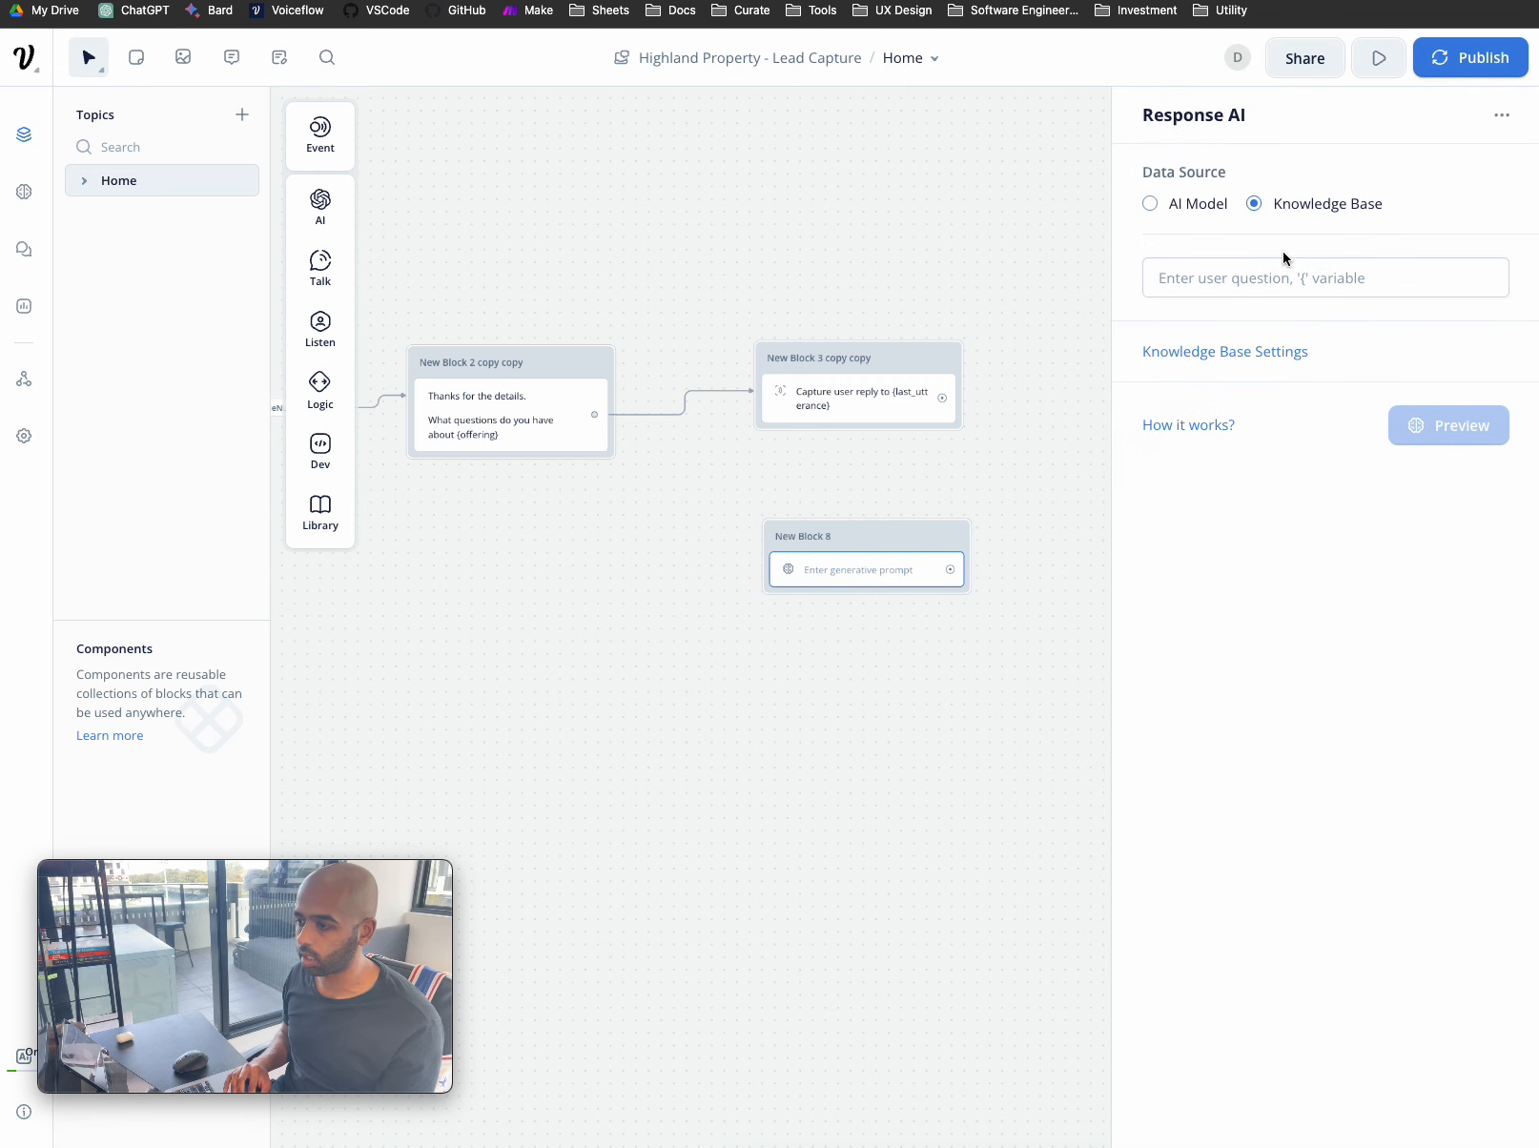
left_click(19, 193)
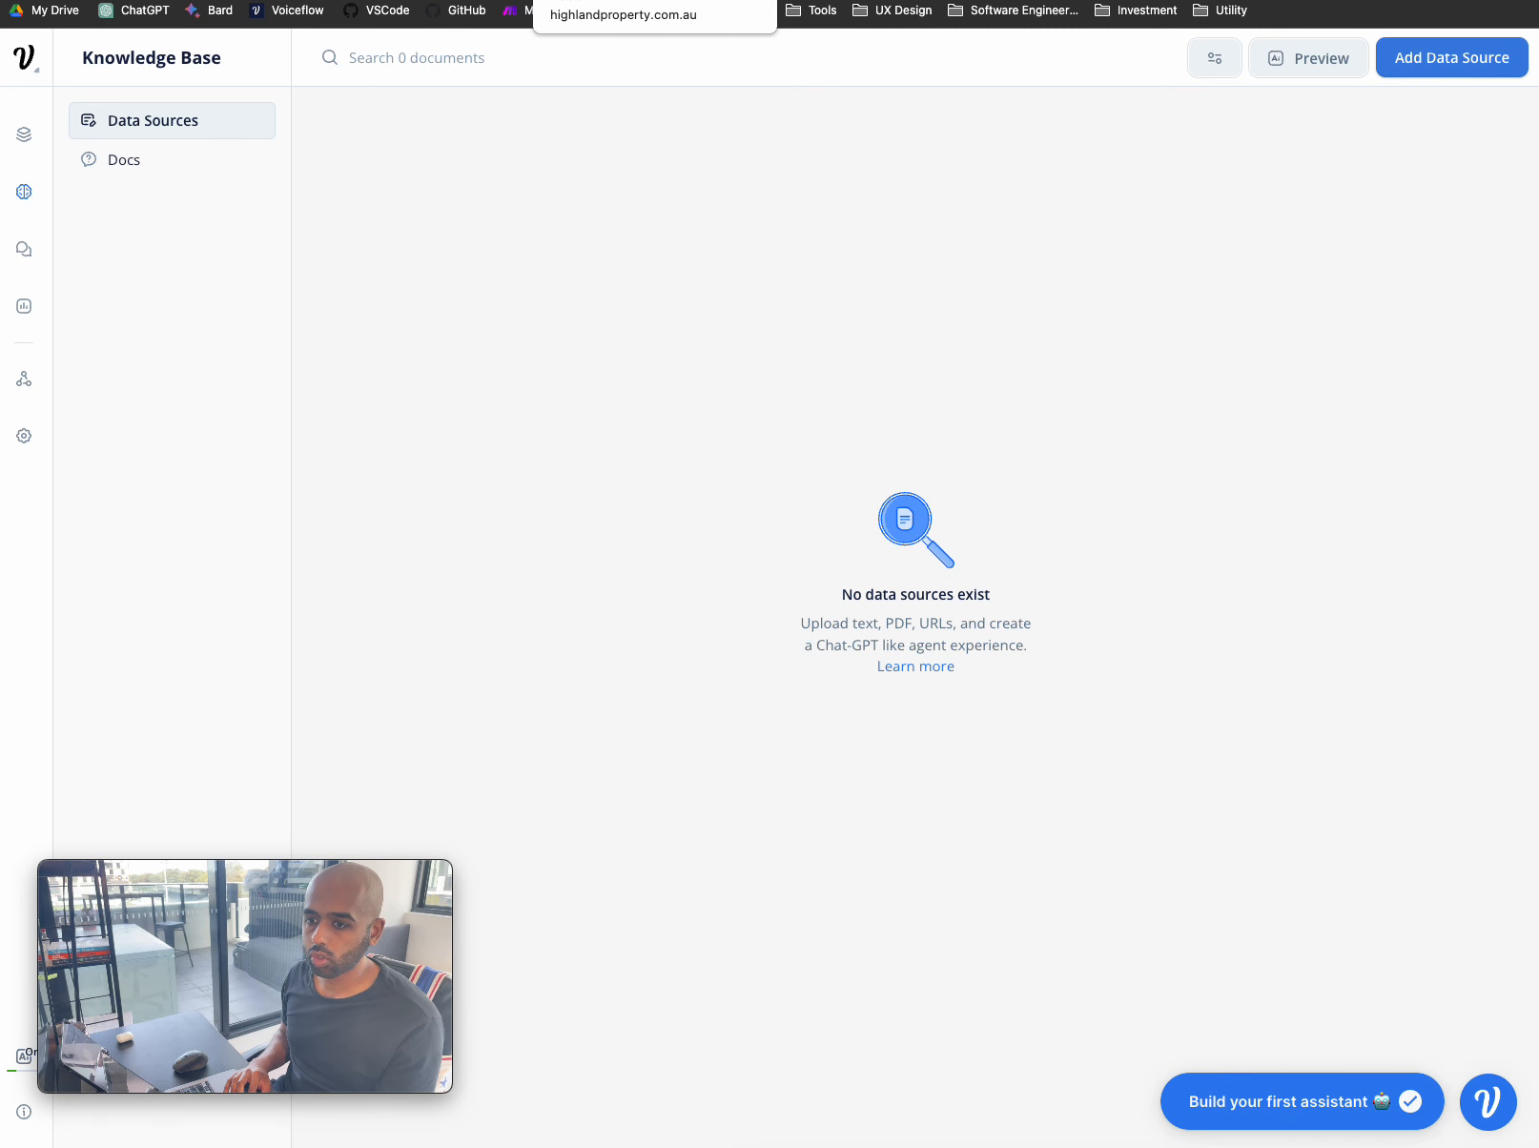
left_click(610, 1)
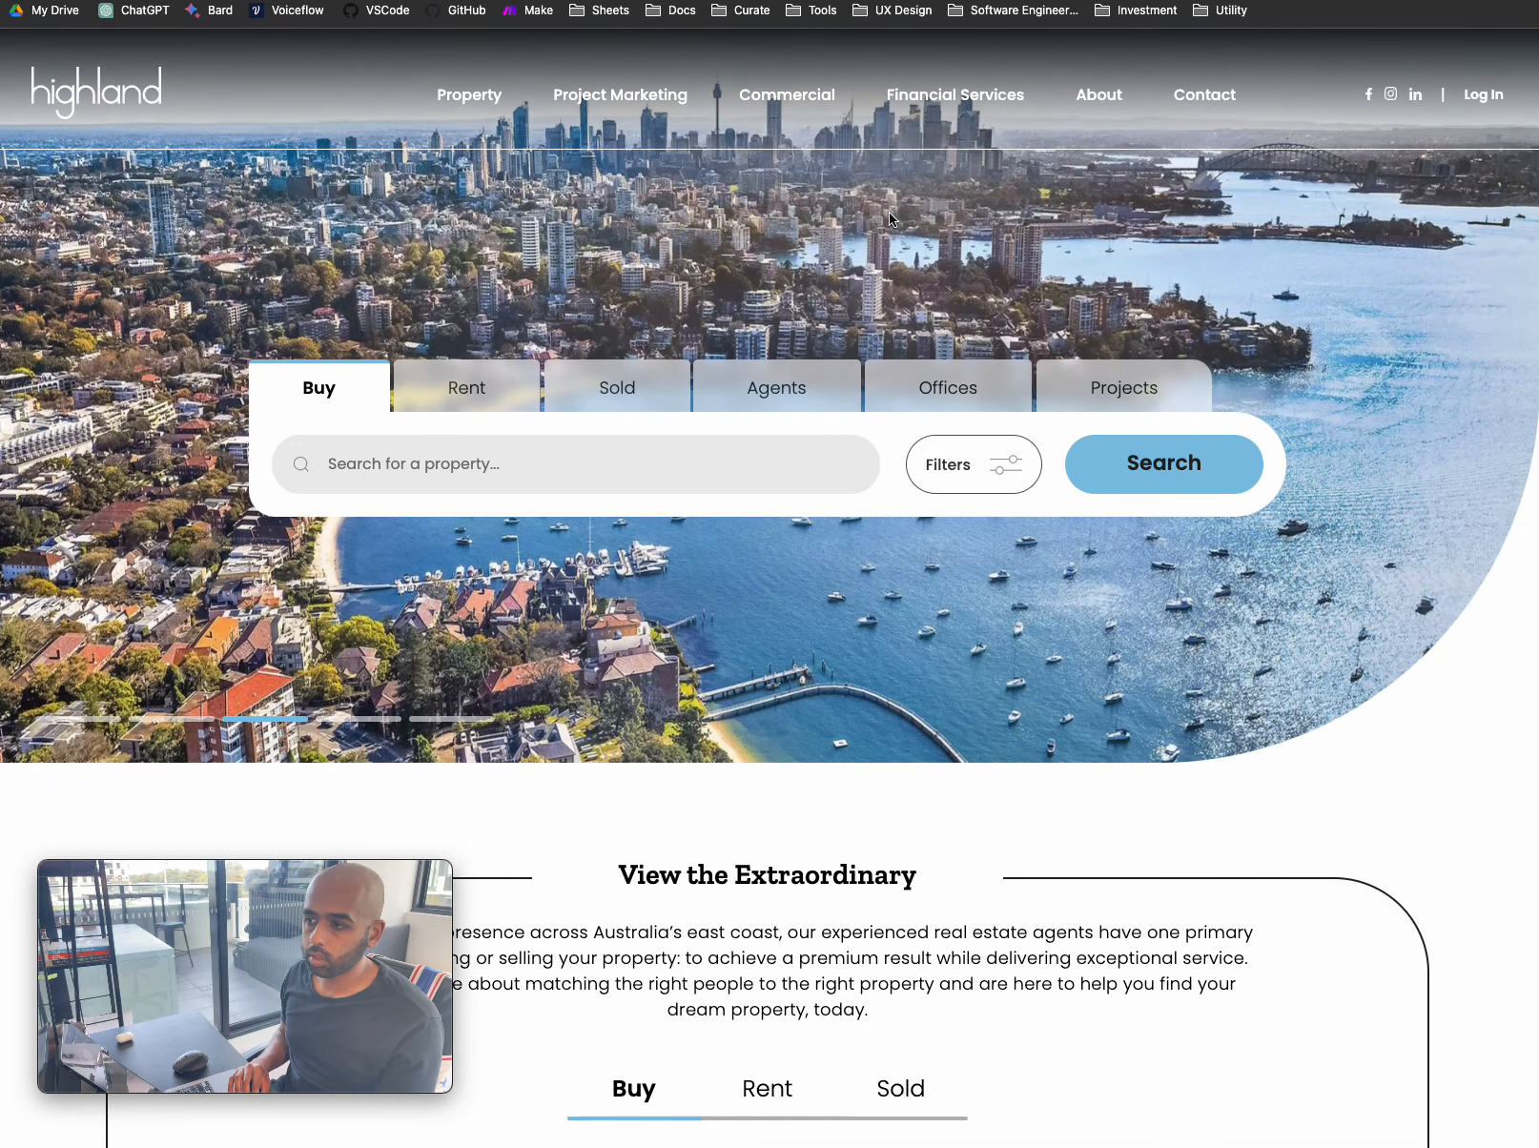
- Navigate the Highland site from Our Story to the Sell > FAQs page
left_click(1111, 88)
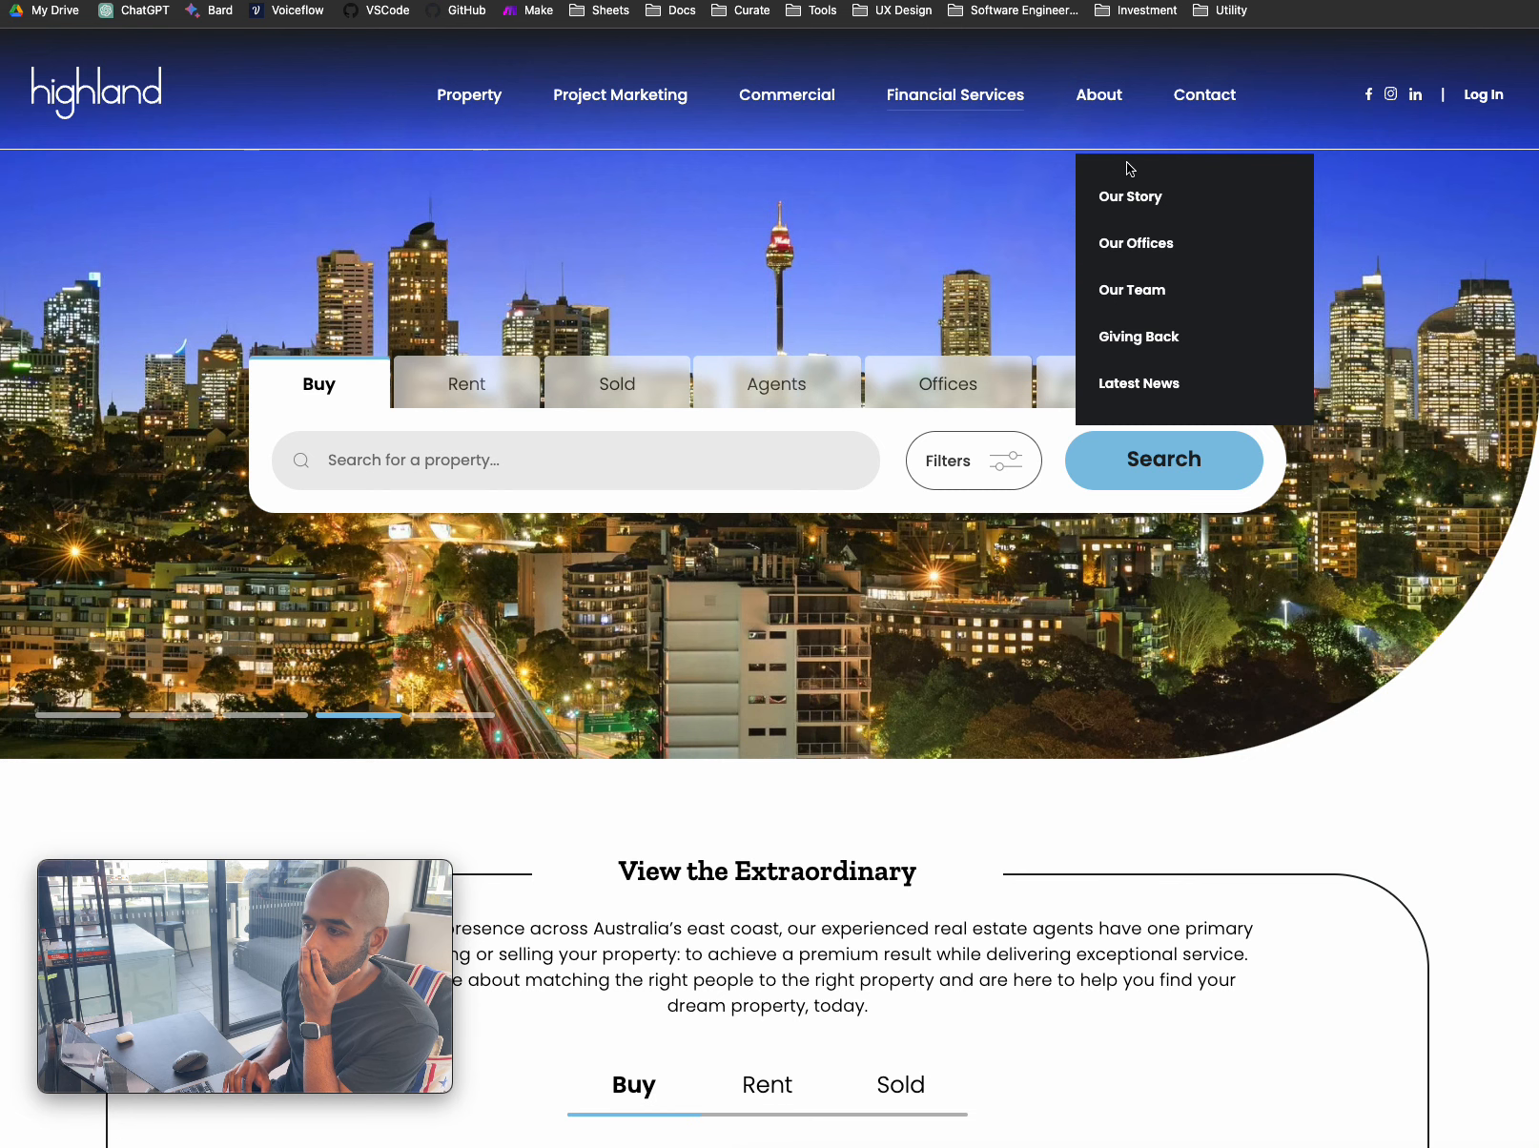
left_click(1135, 195)
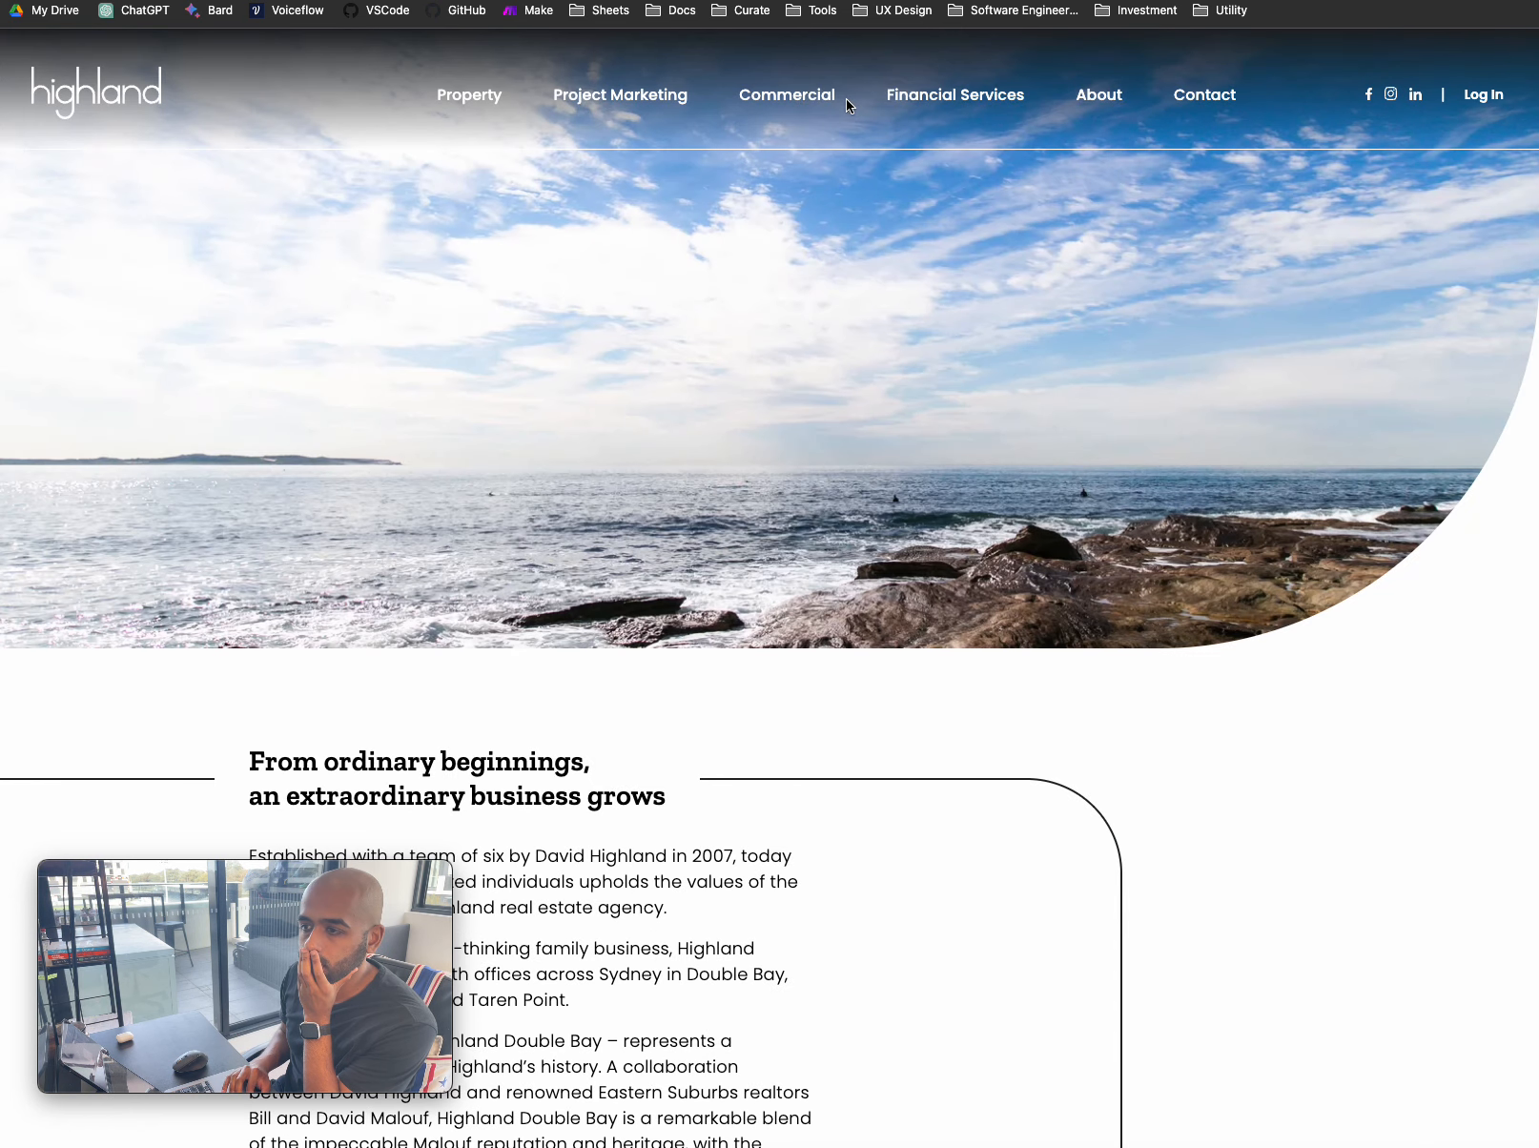
scroll(1208, 187, "down", 10)
scroll(1209, 188, "up", 10)
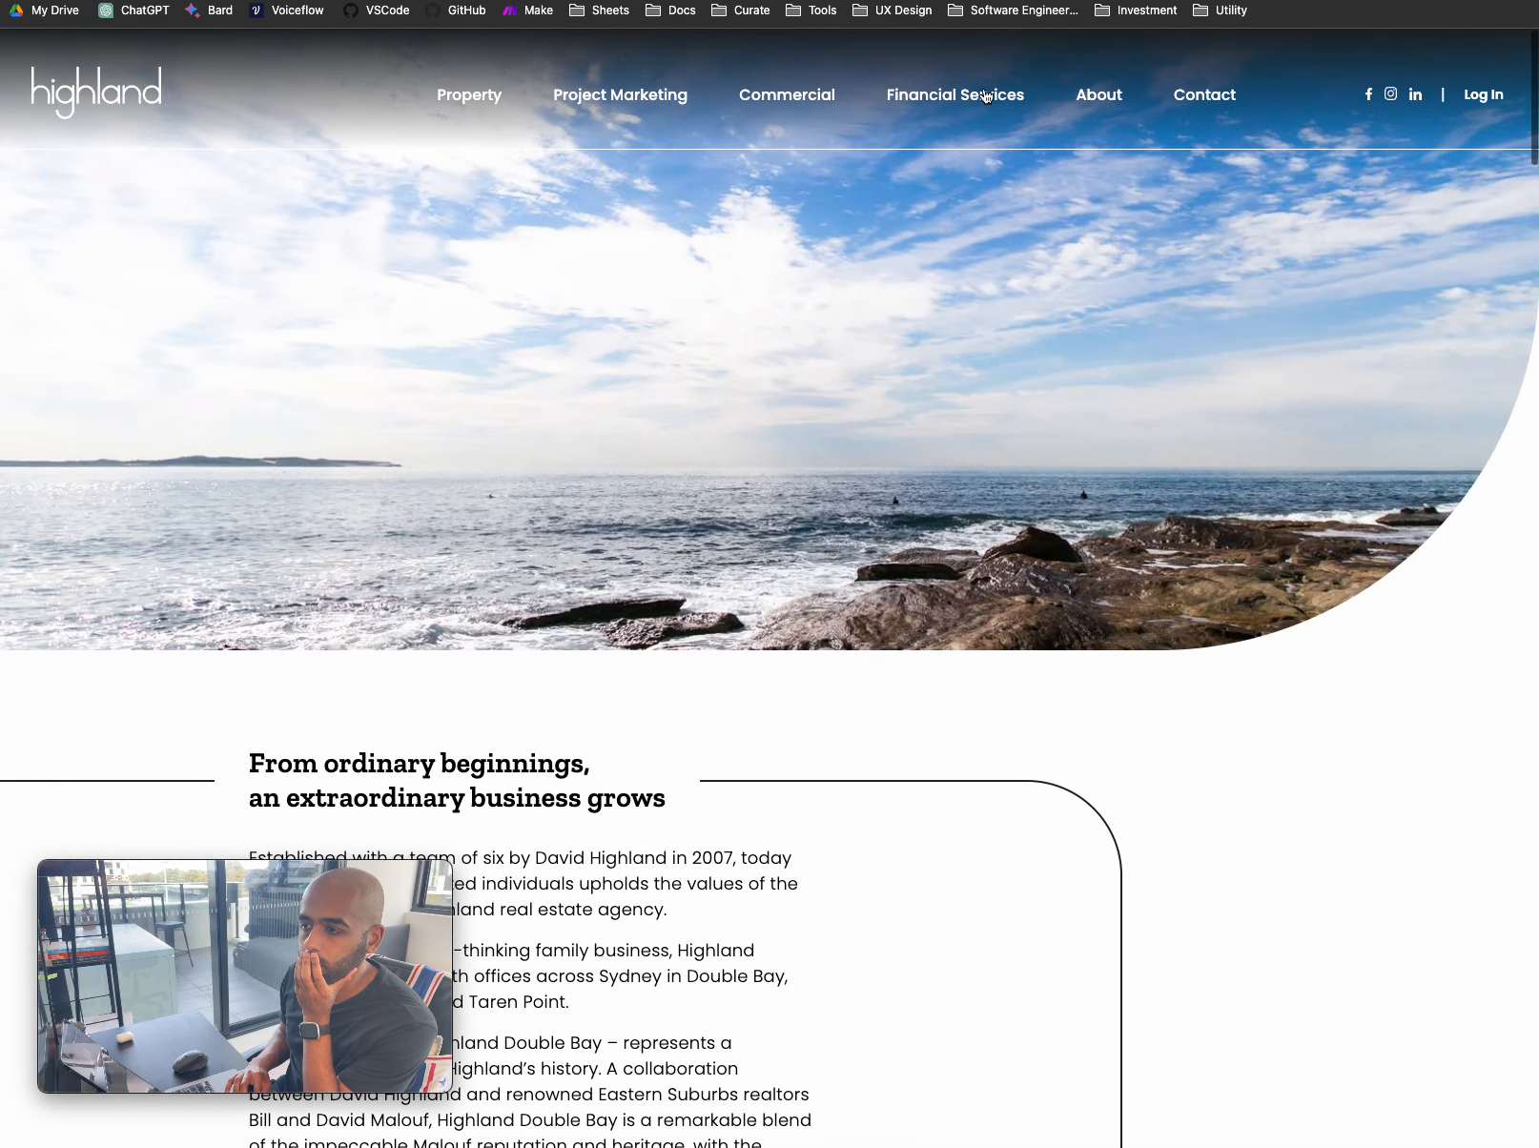
left_click(482, 104)
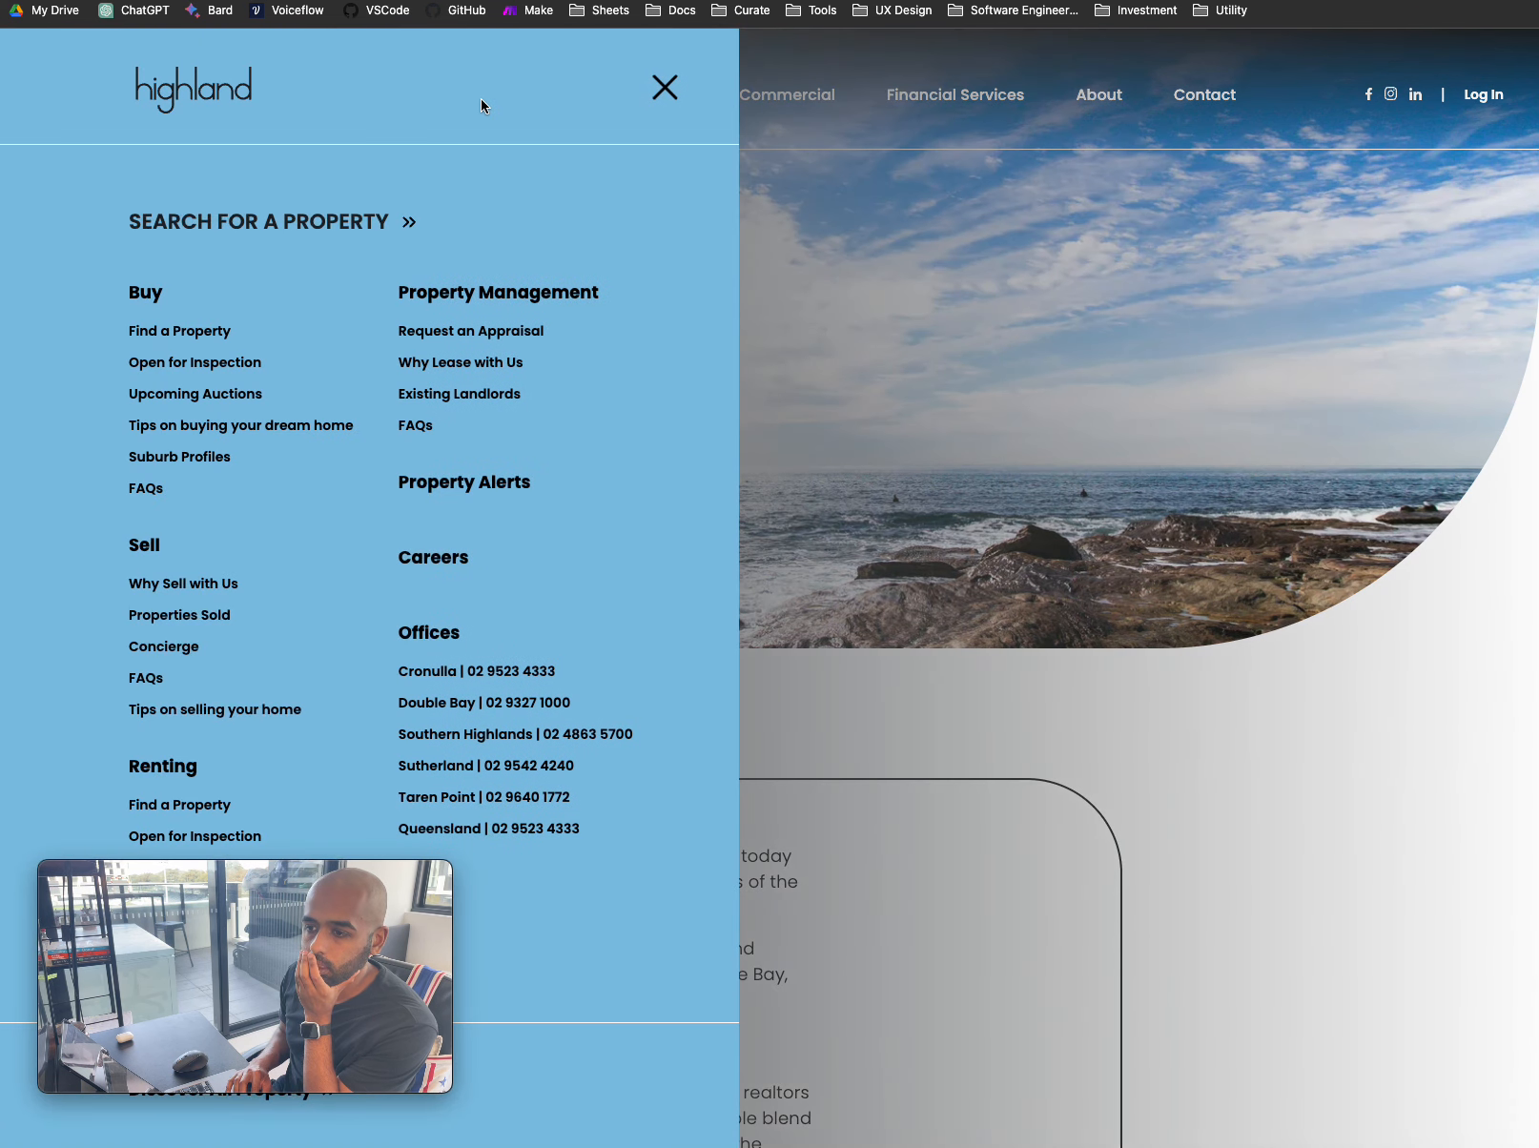
left_click(147, 679)
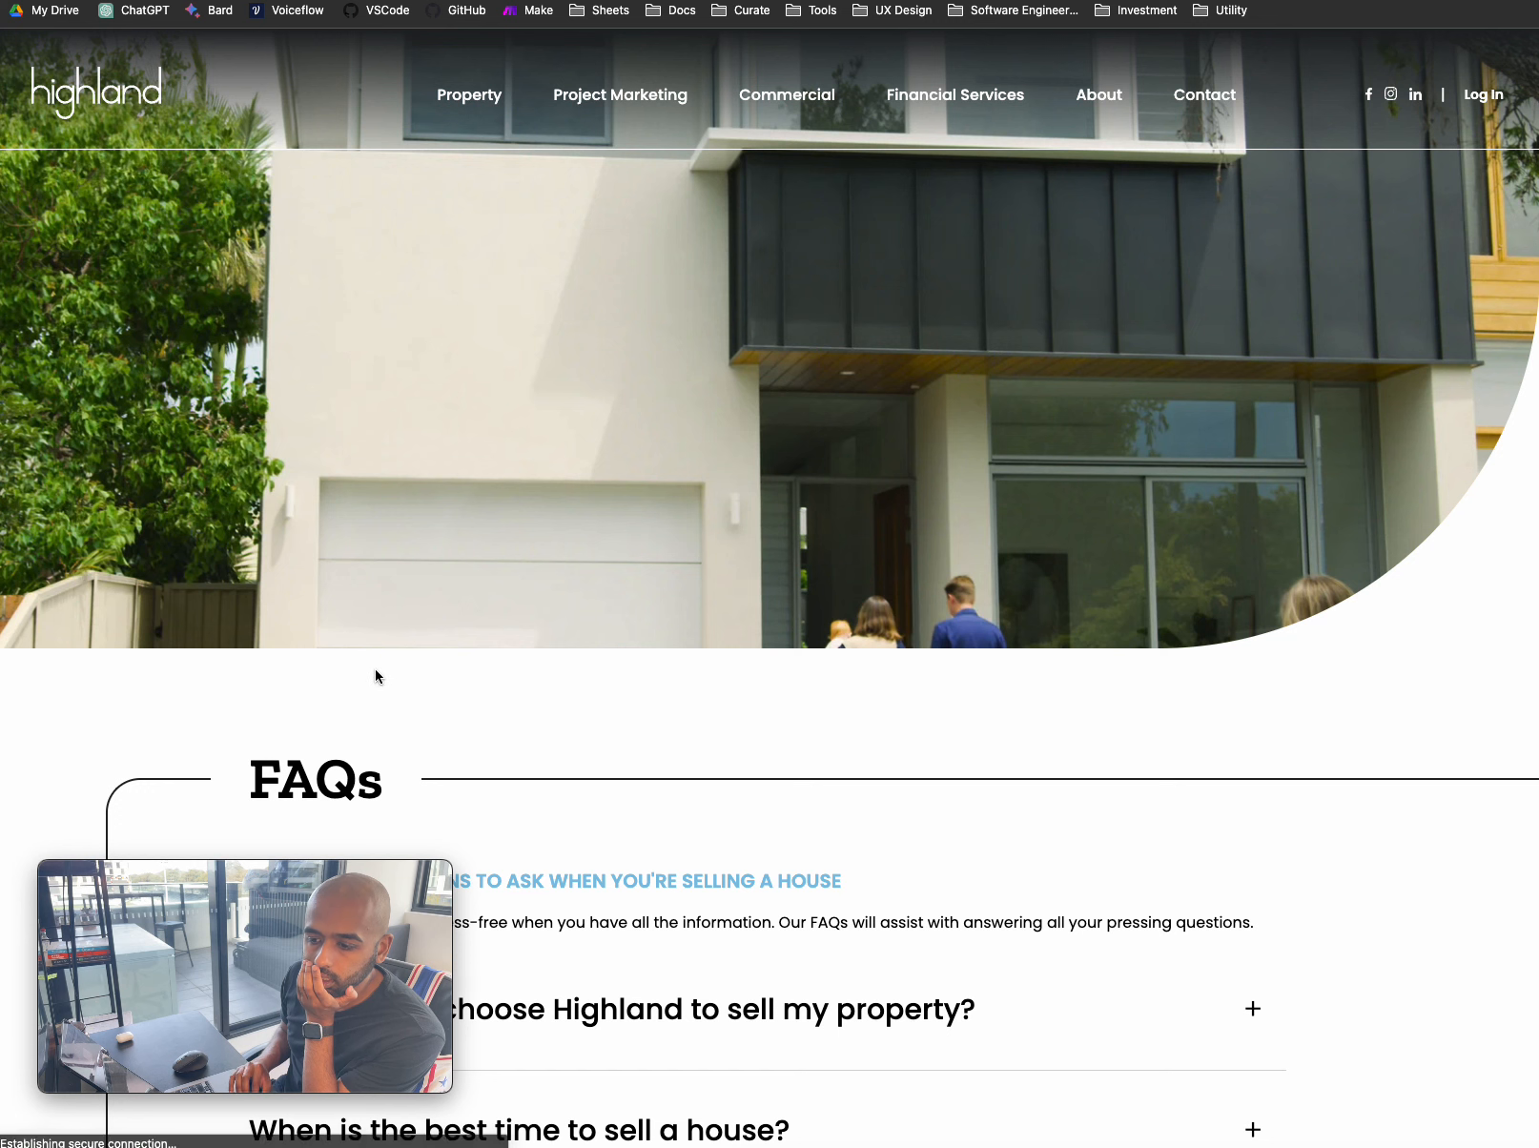
- Copy the FAQs page URL and return to Voiceflow's Knowledge Base
left_click_drag(310, 882, 917, 150)
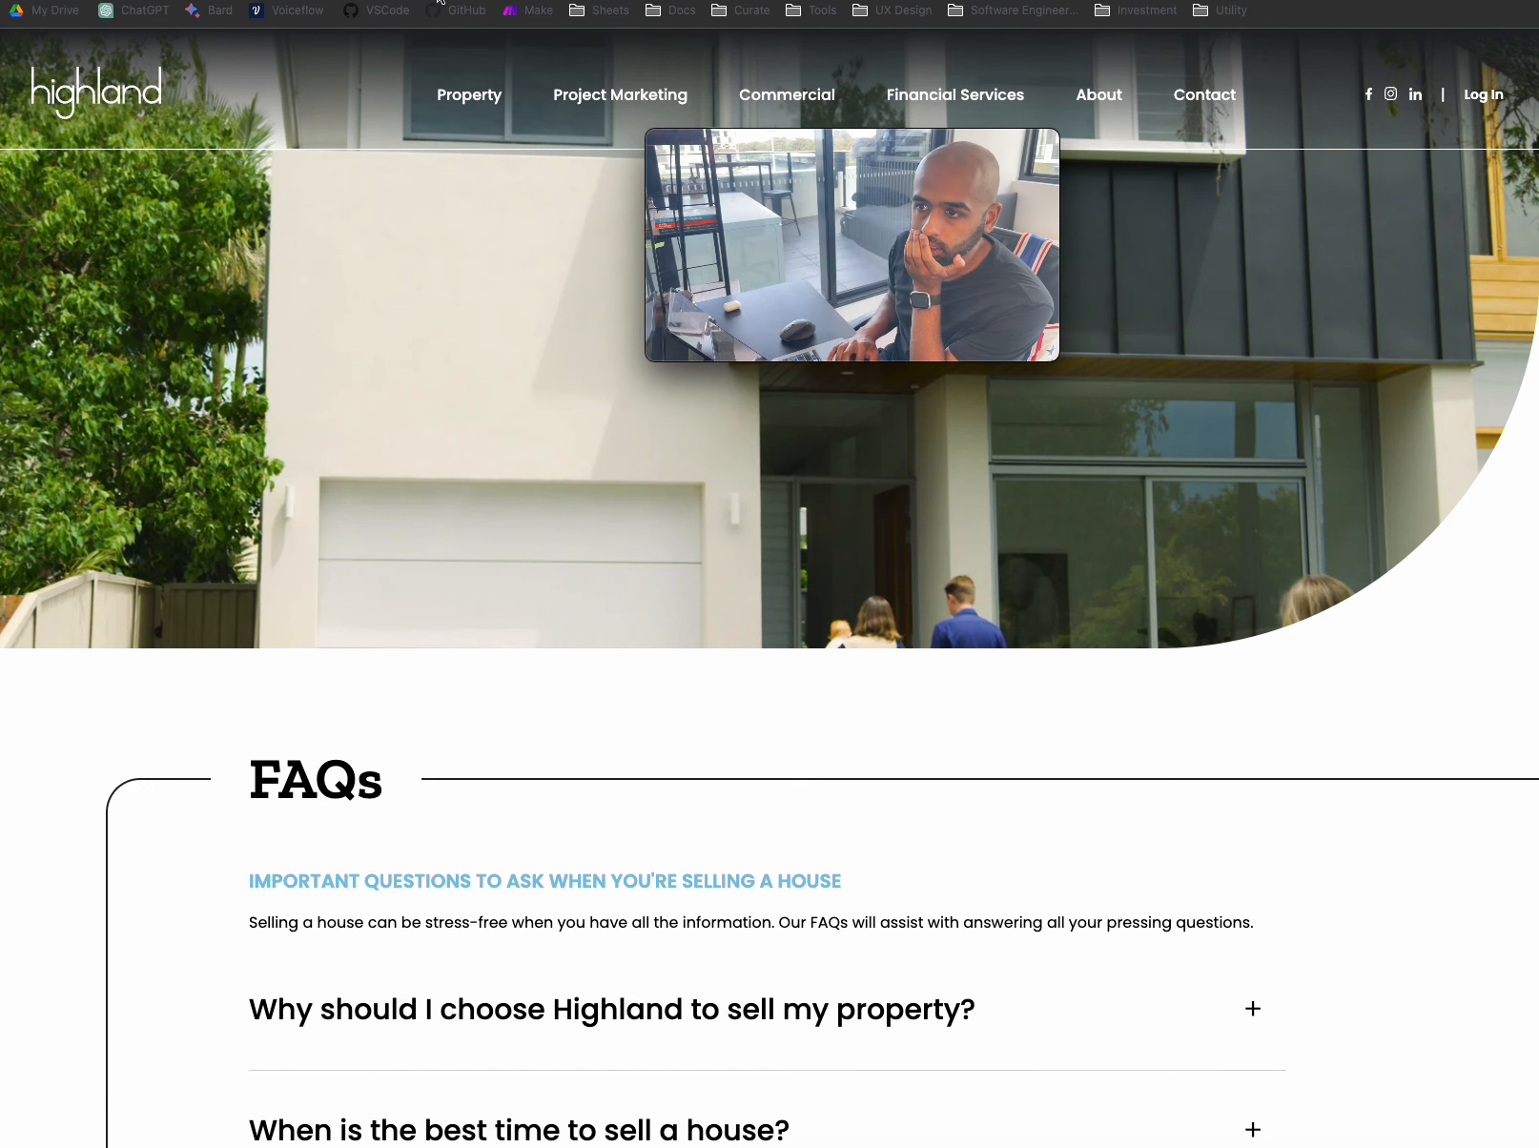
right_click(372, 9)
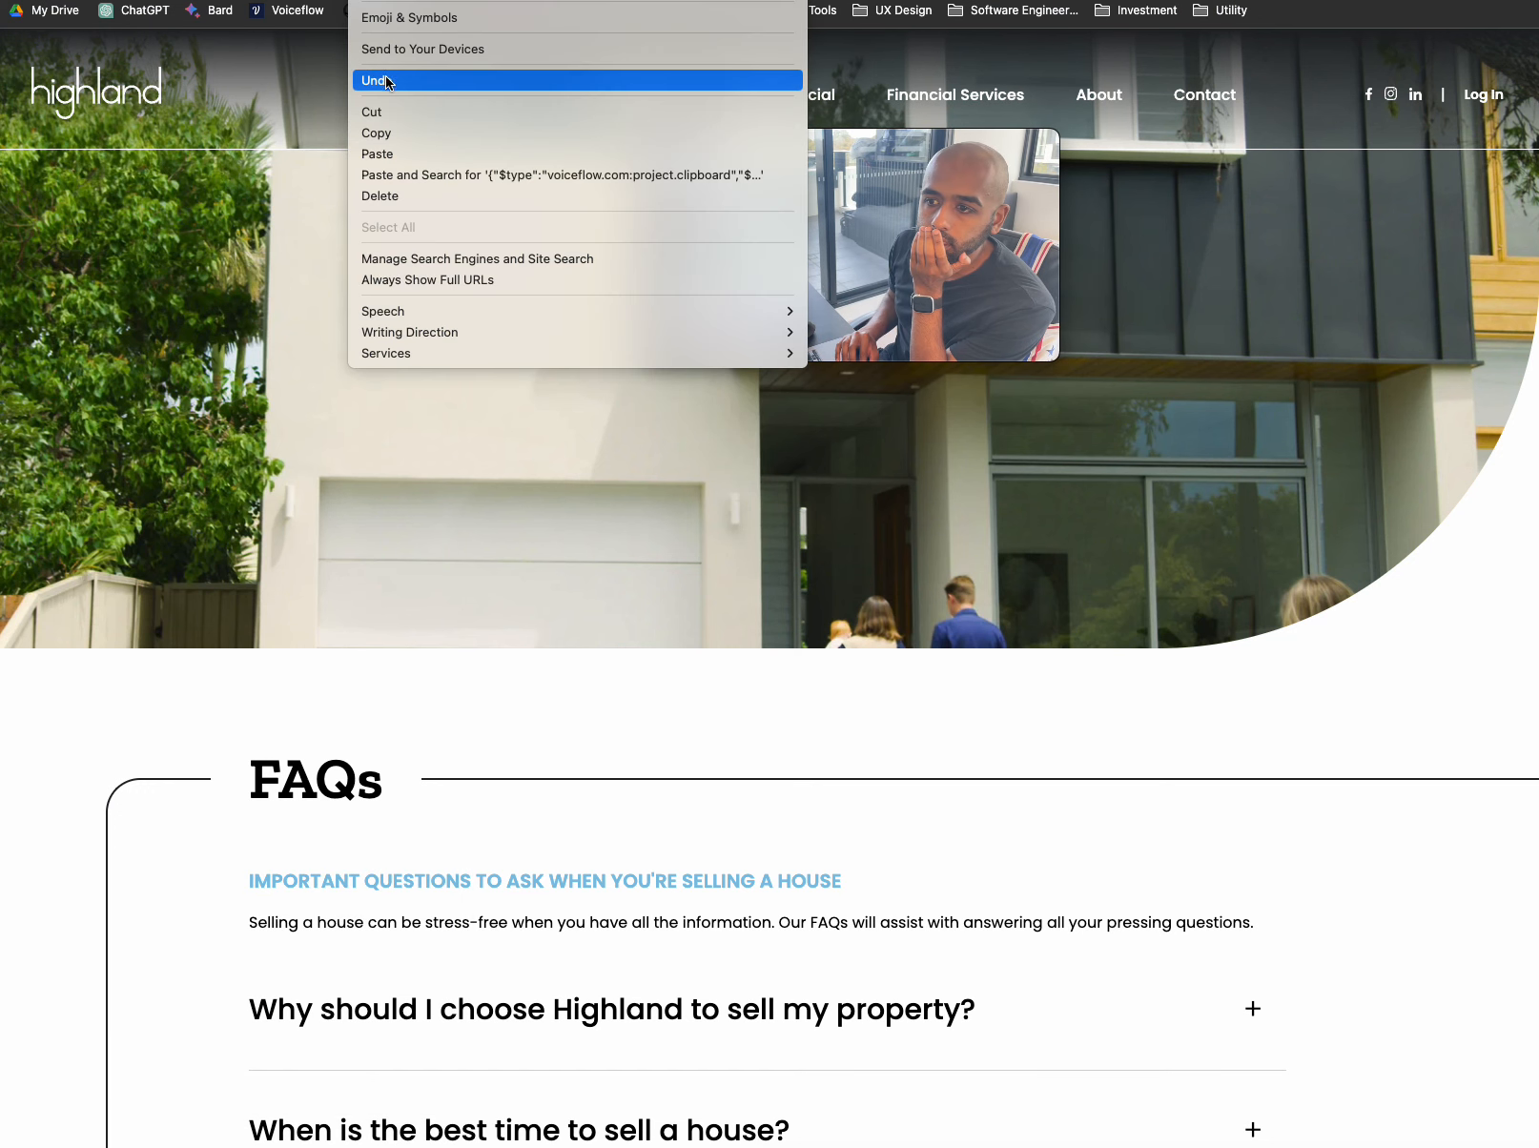
key("super+l")
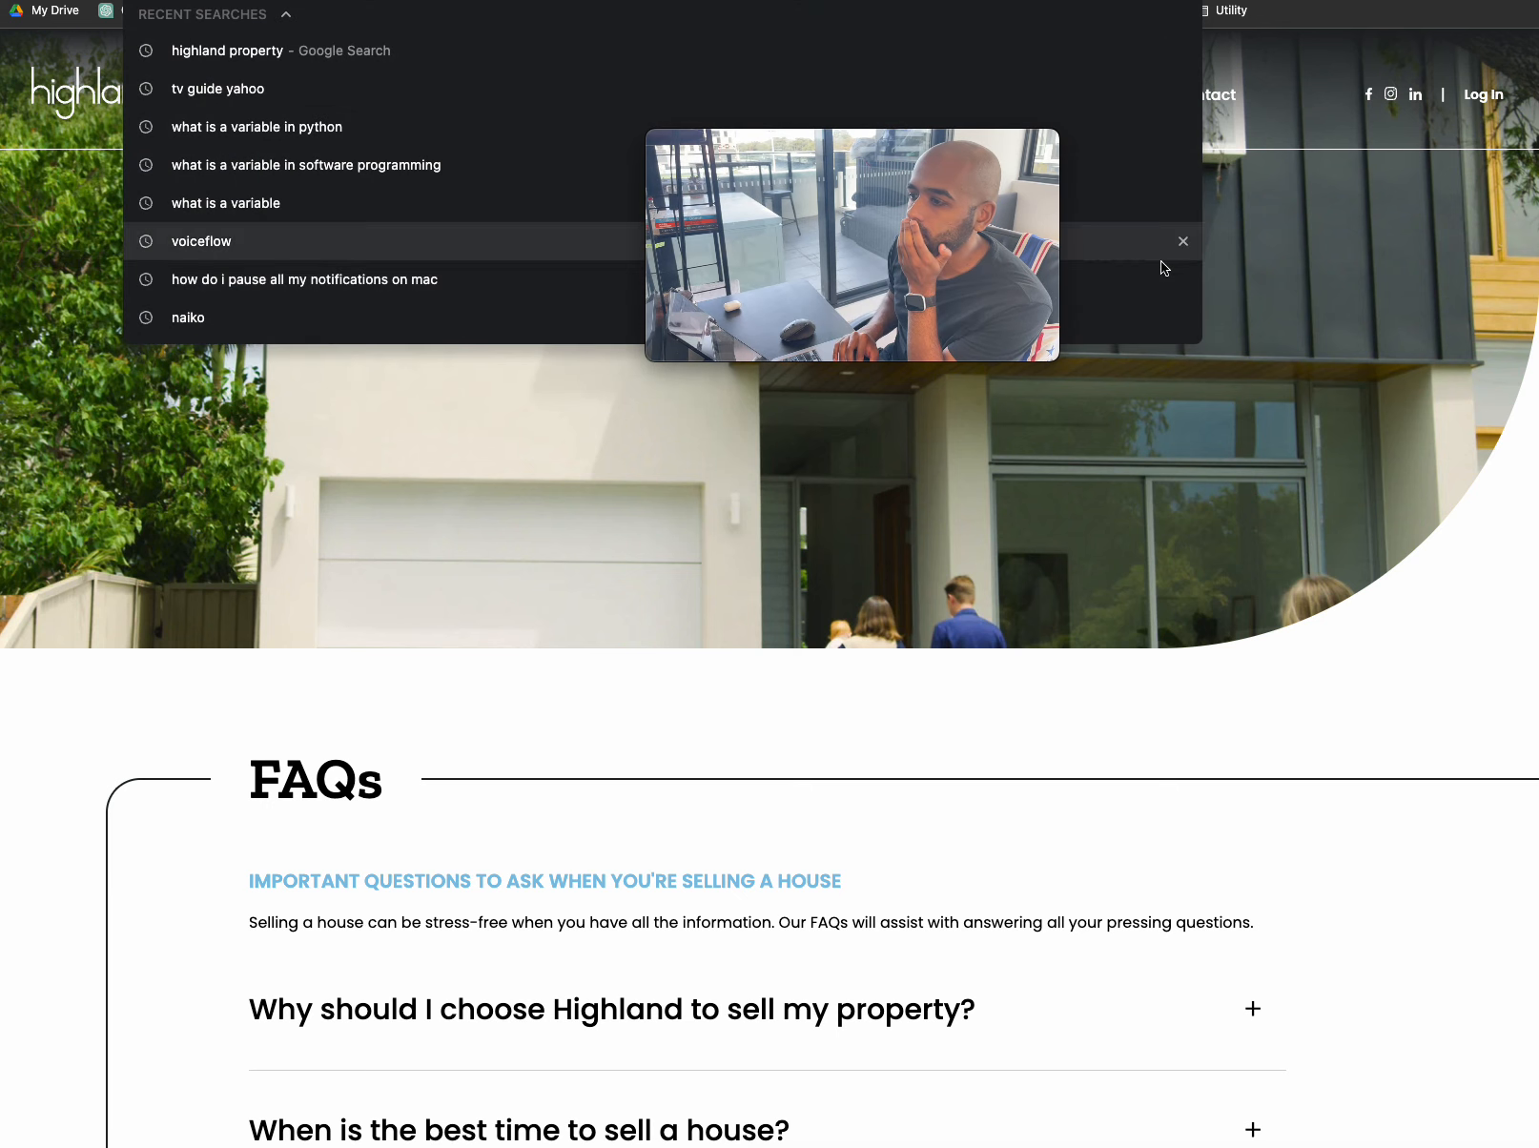
left_click(1400, 409)
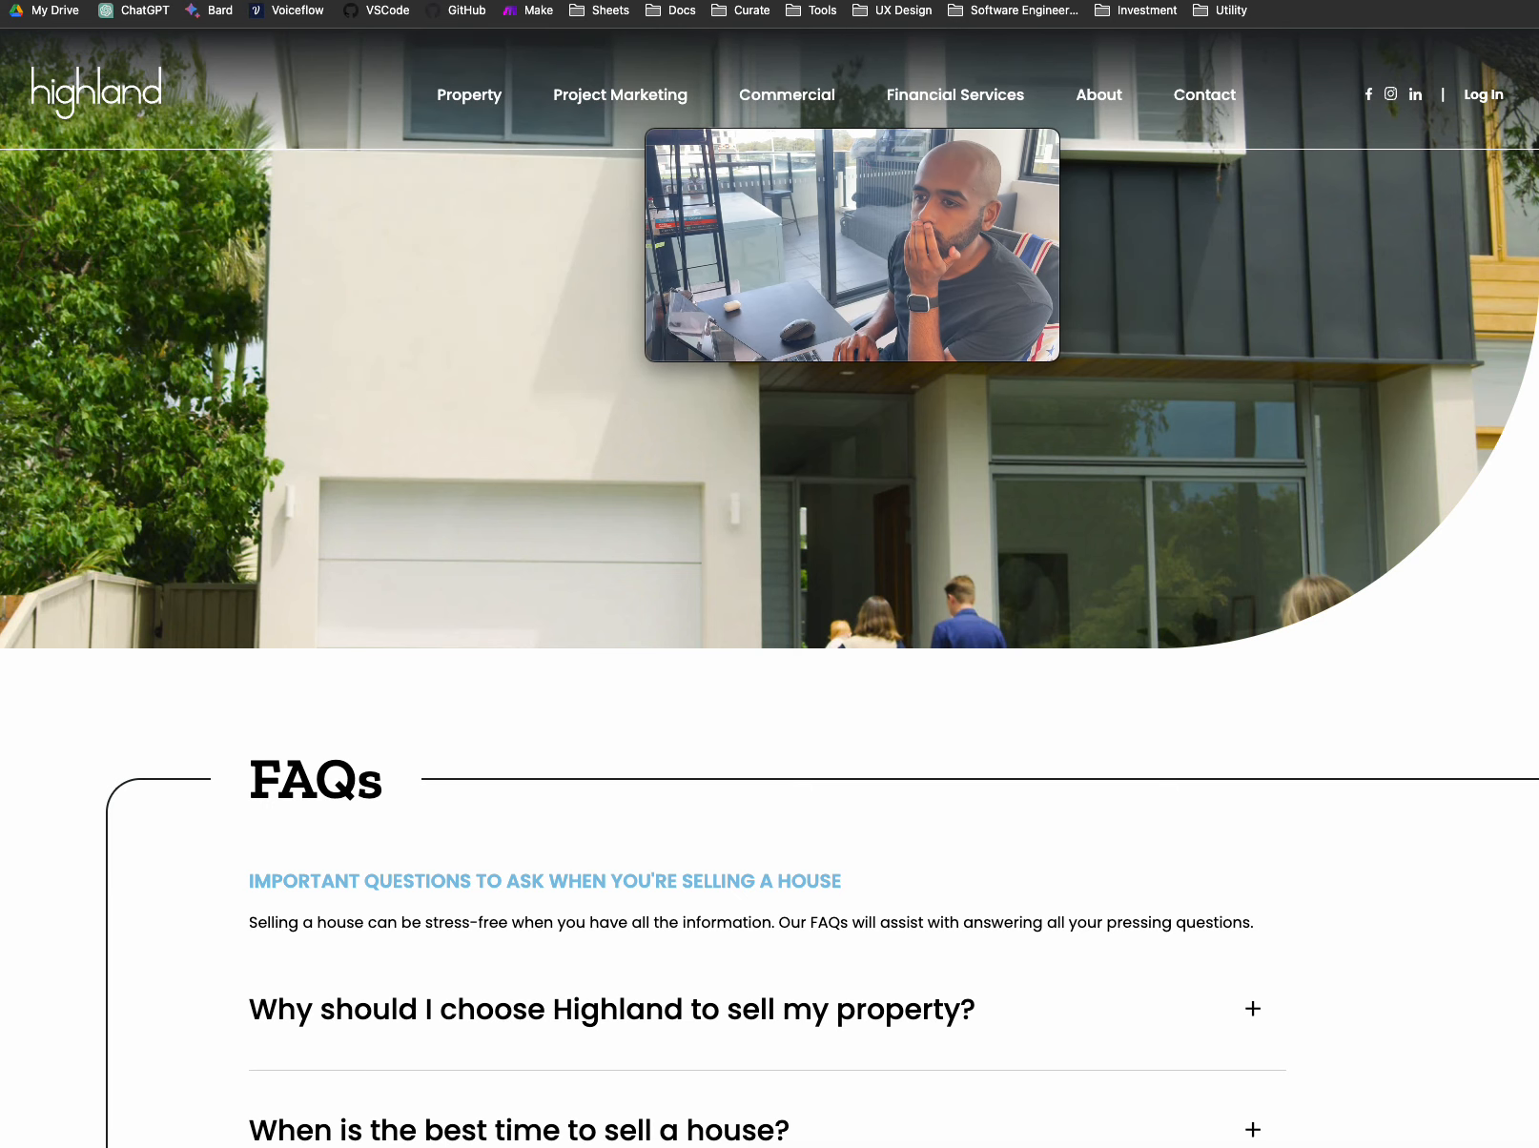
left_click(477, 1)
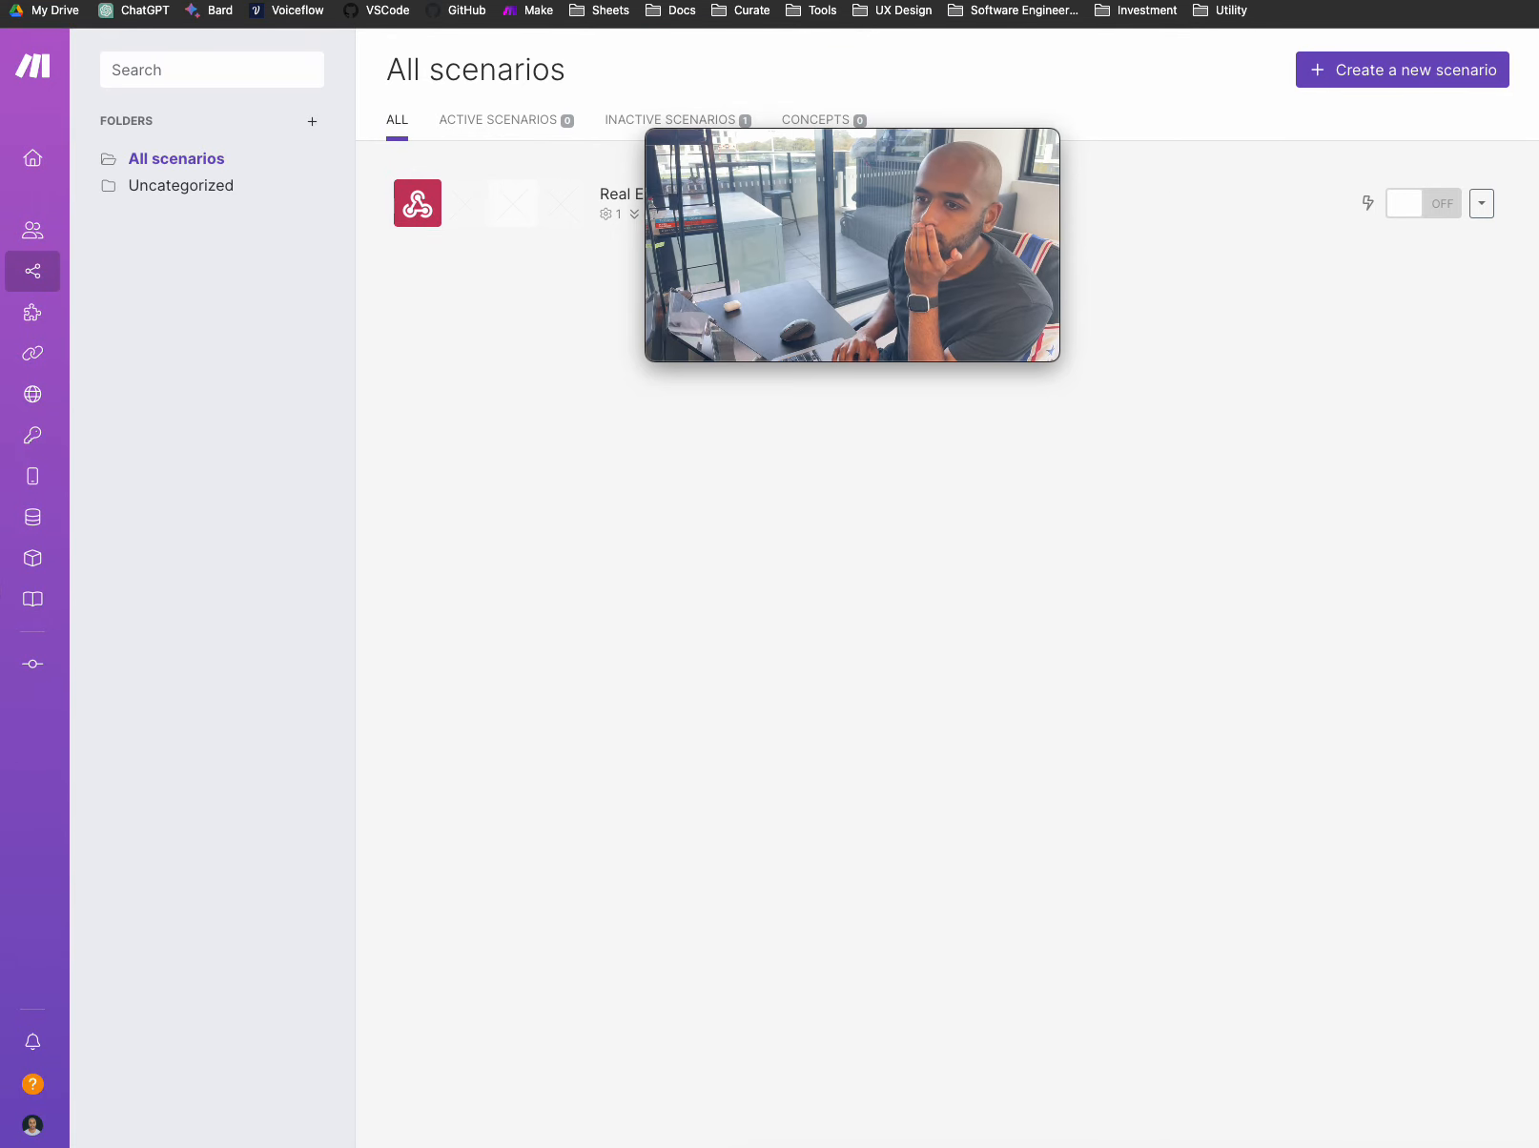
key("ctrl+Tab")
left_click_drag(992, 146, 449, 548)
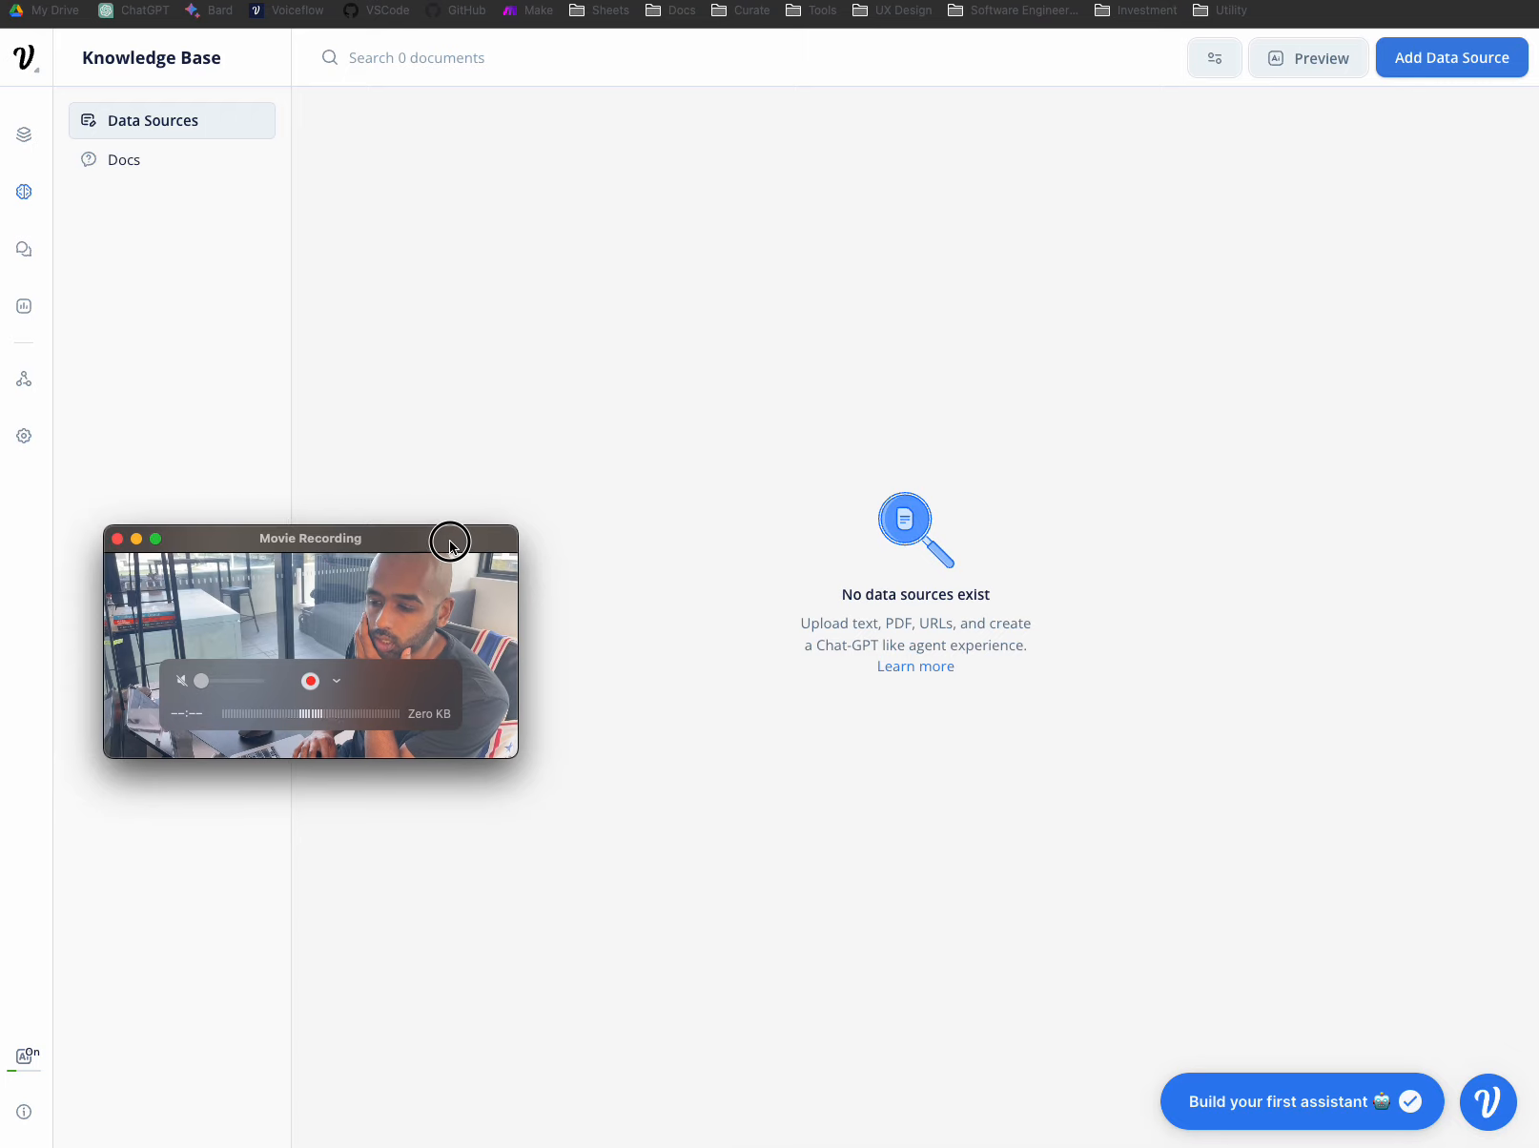
- Start a URL(s) data source and paste the selling FAQs address into it
left_click(1448, 73)
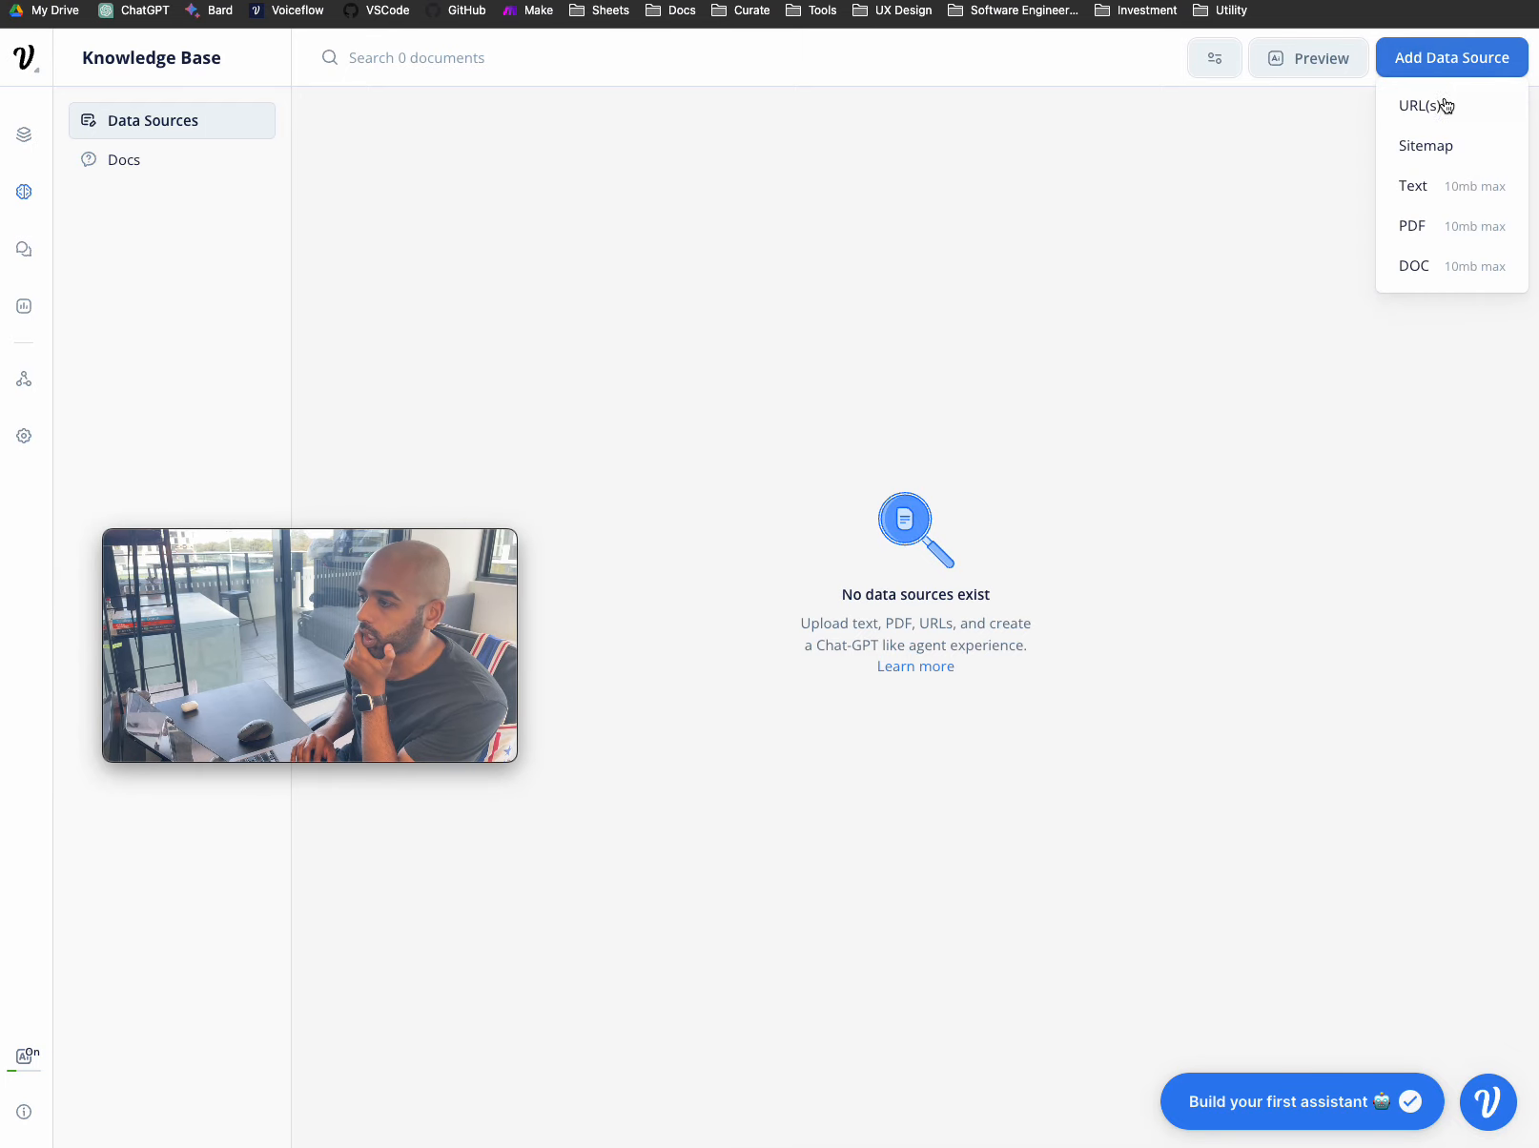
left_click(1468, 112)
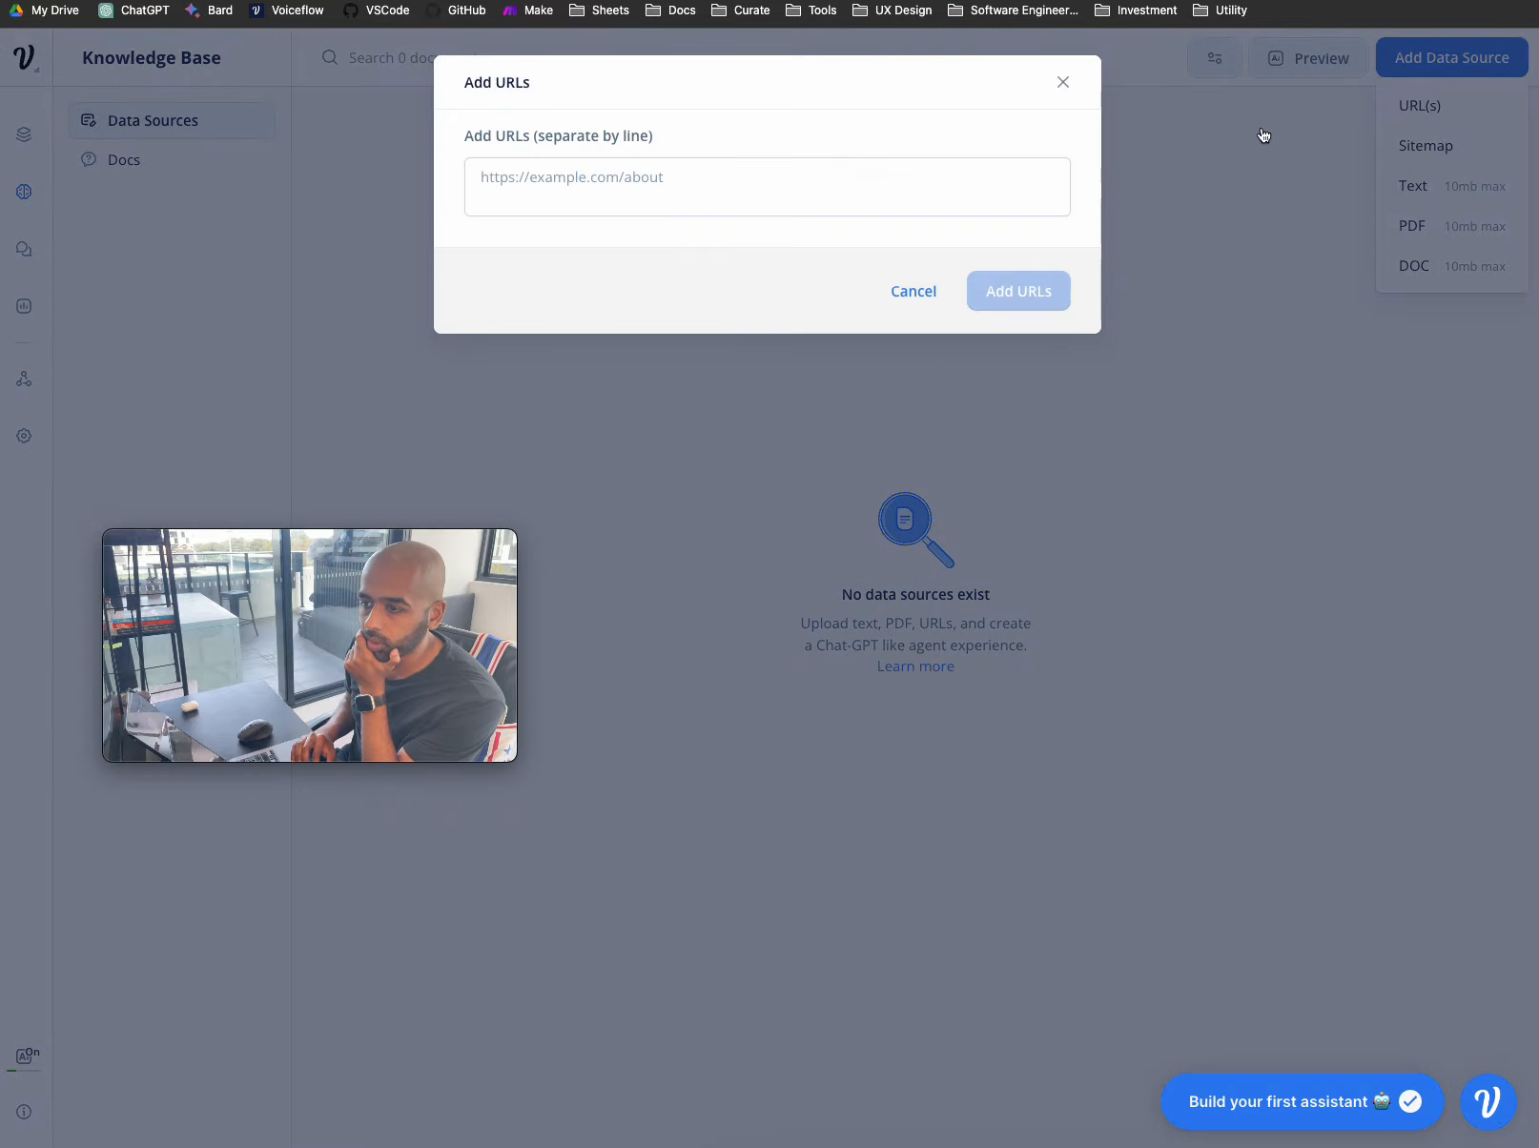
left_click(853, 171)
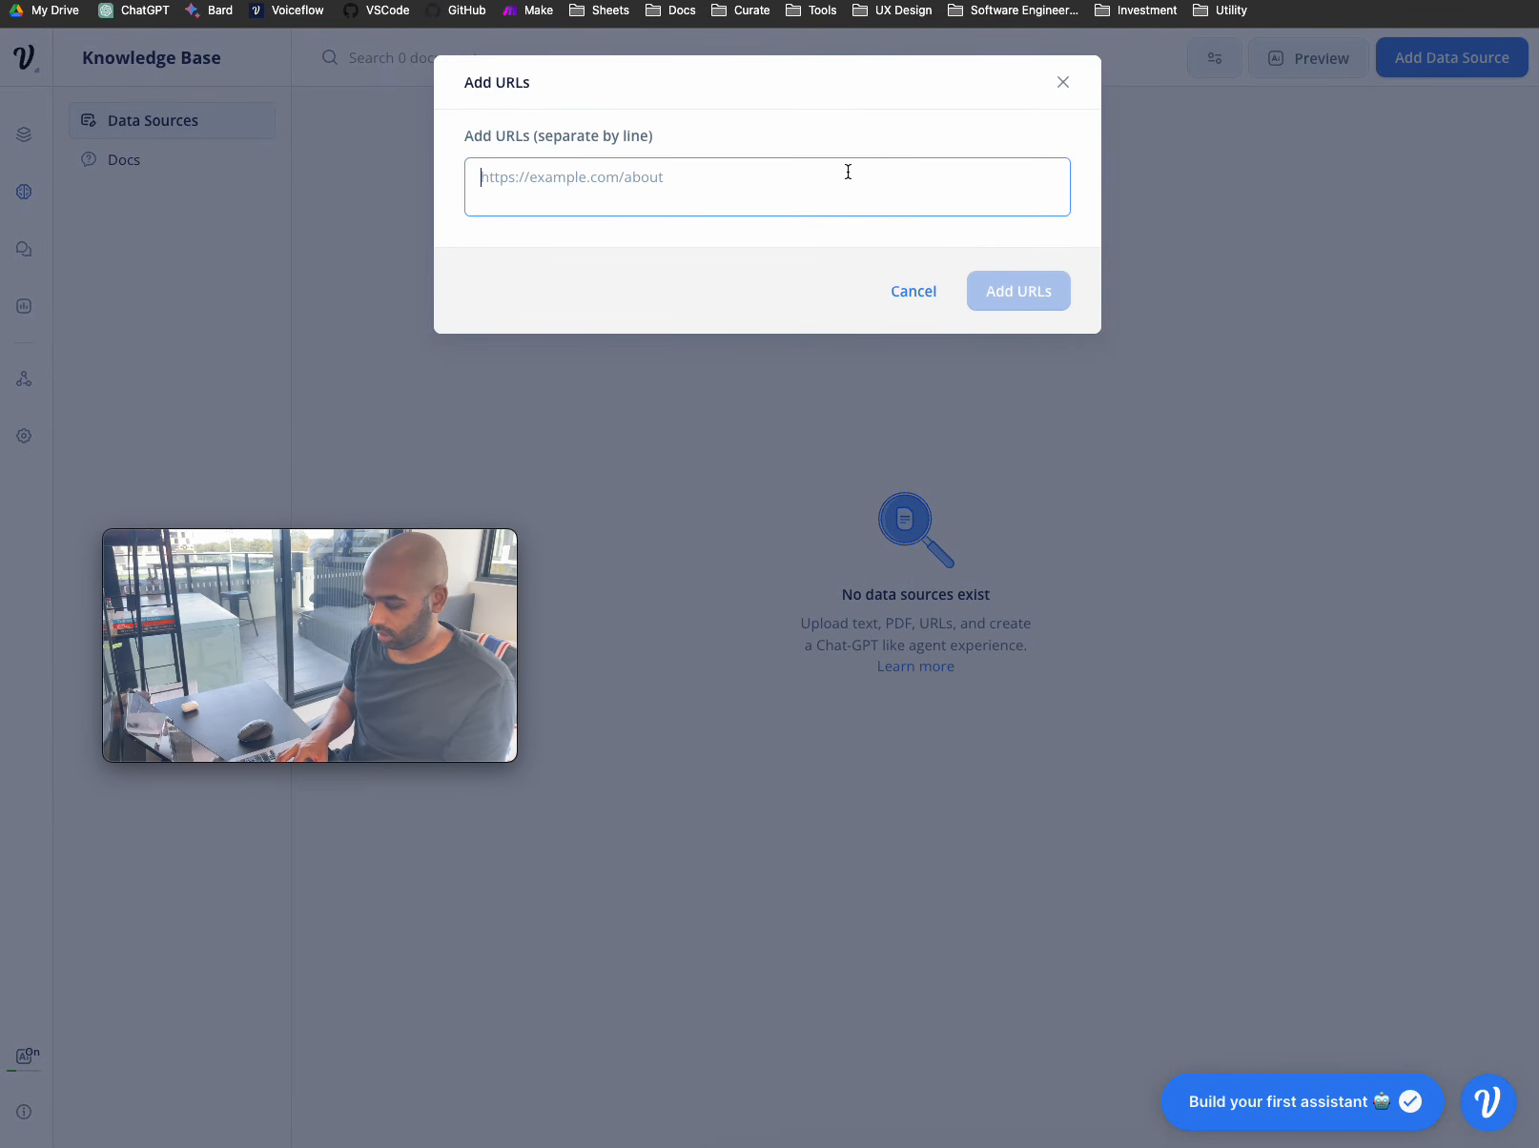
type("https://www.highlandproperty.com.au/selling/faqs/")
- Return to the Highland site and open its Property menu
left_click(515, 1)
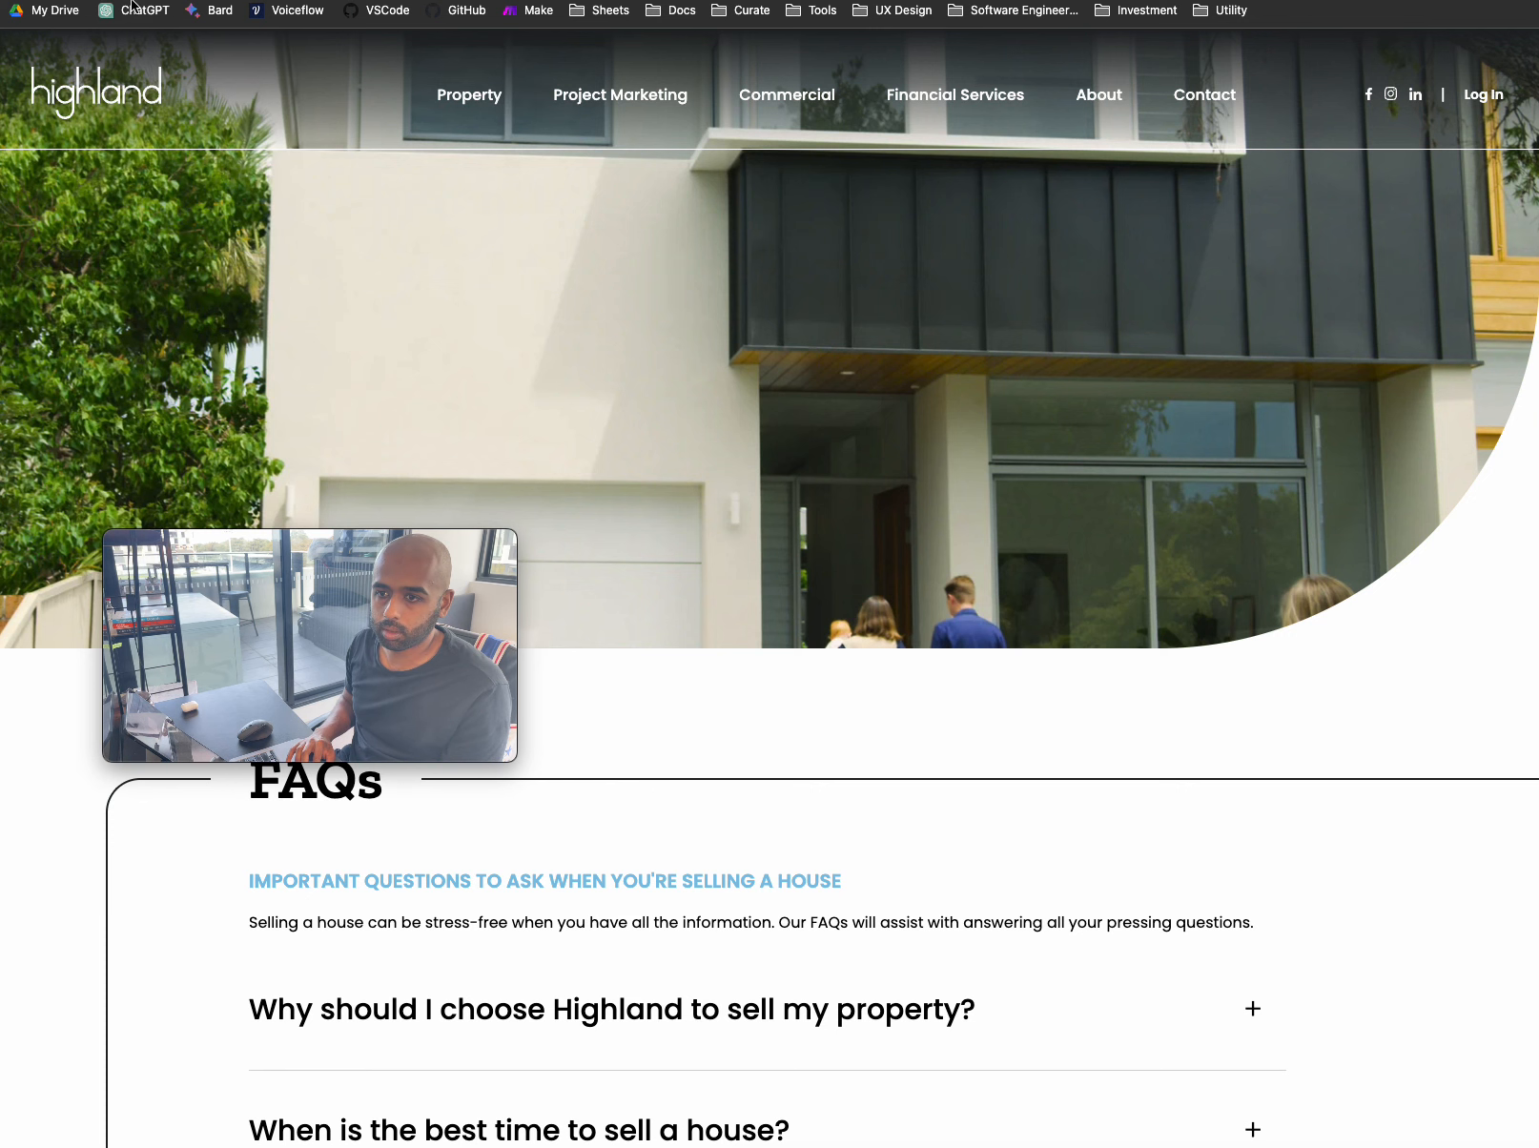
left_click(469, 105)
left_click_drag(386, 551, 1314, 864)
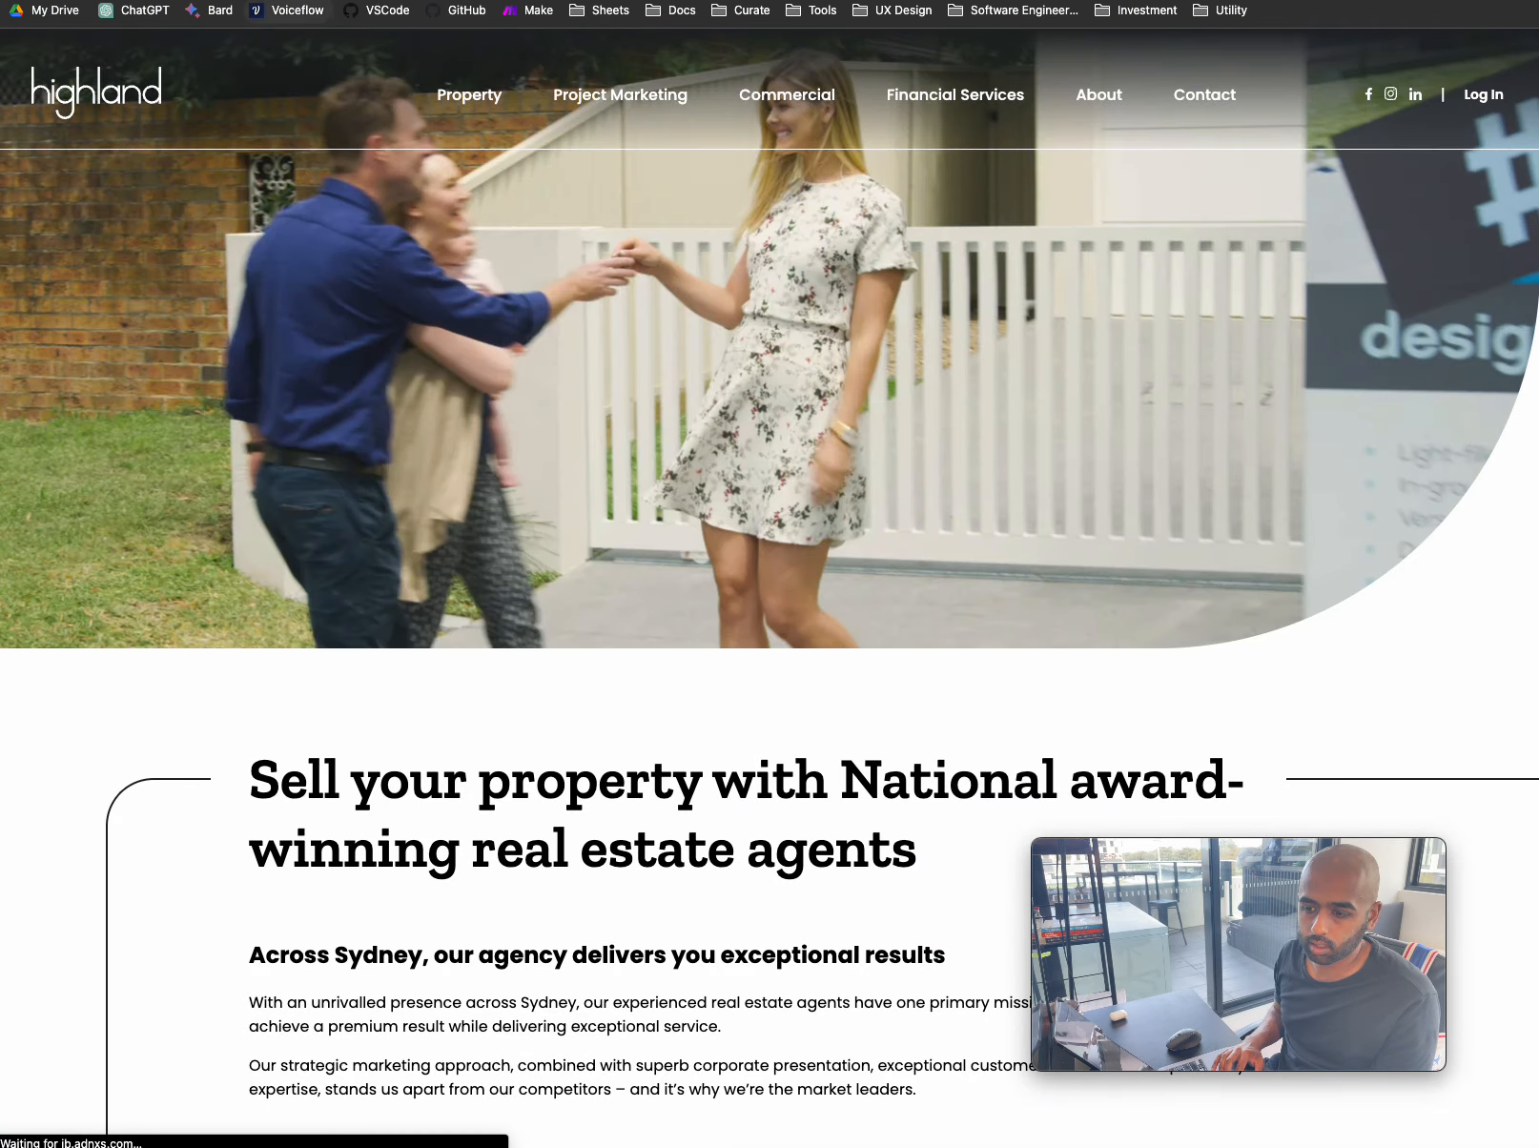
- Copy the Highland Sell page address from the address bar
right_click(316, 3)
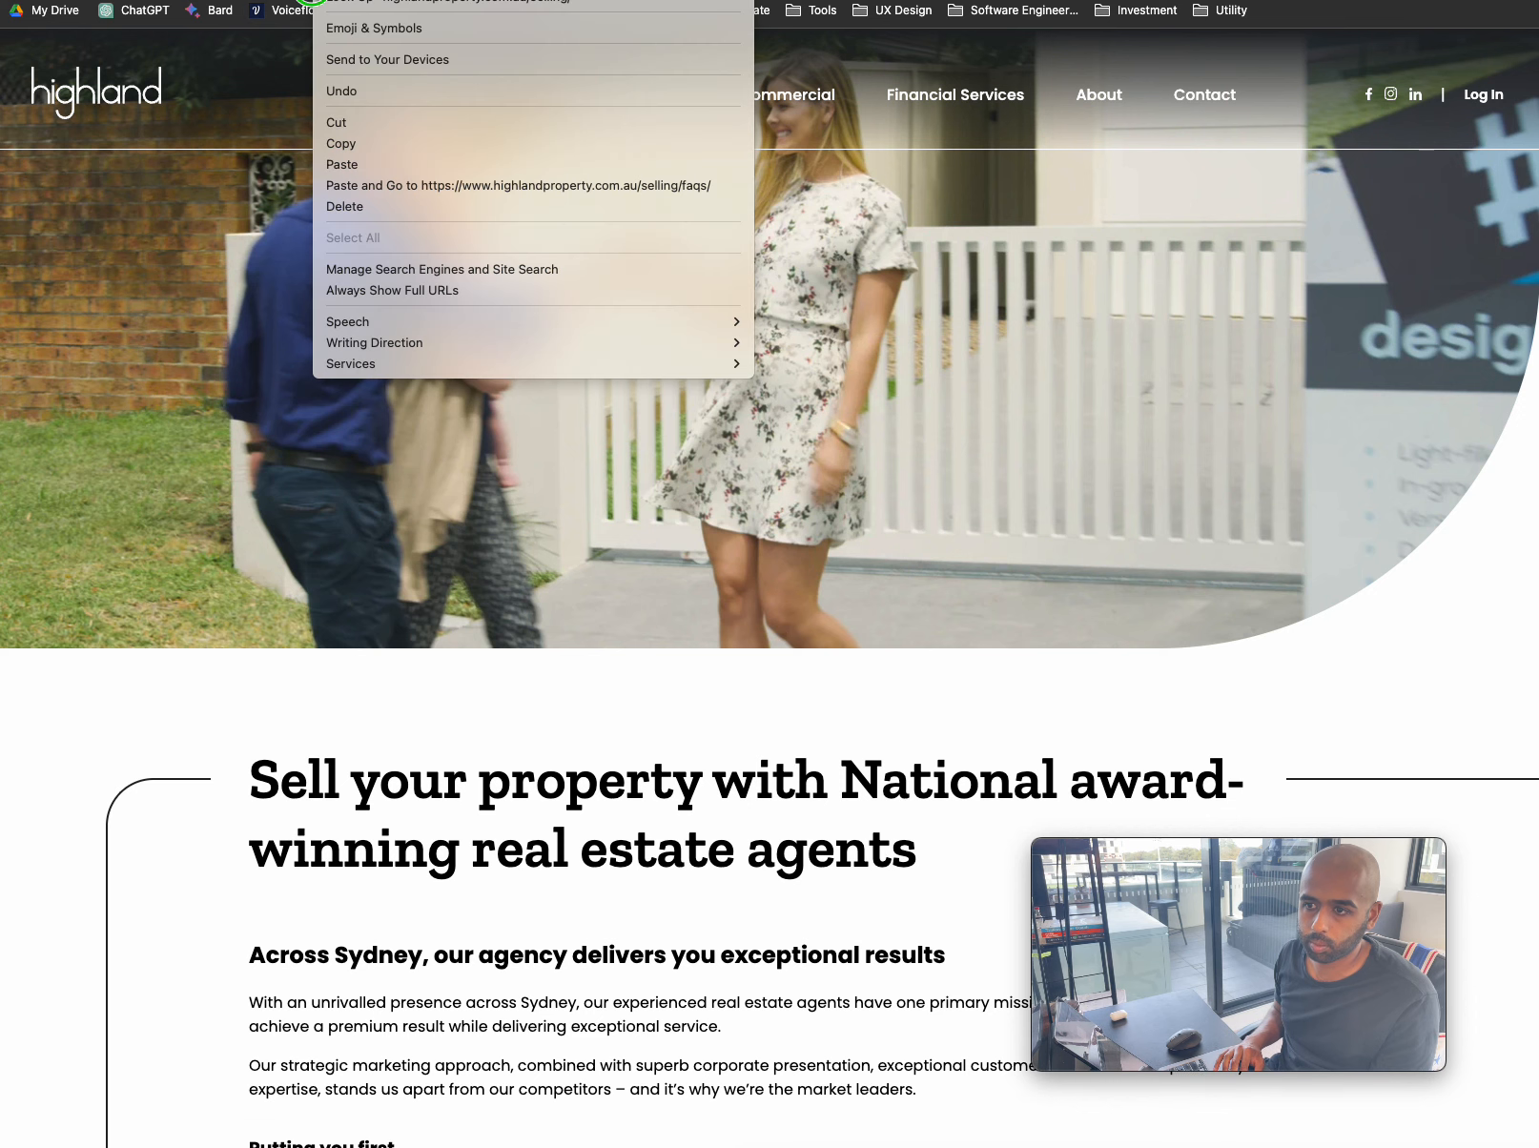
left_click(370, 149)
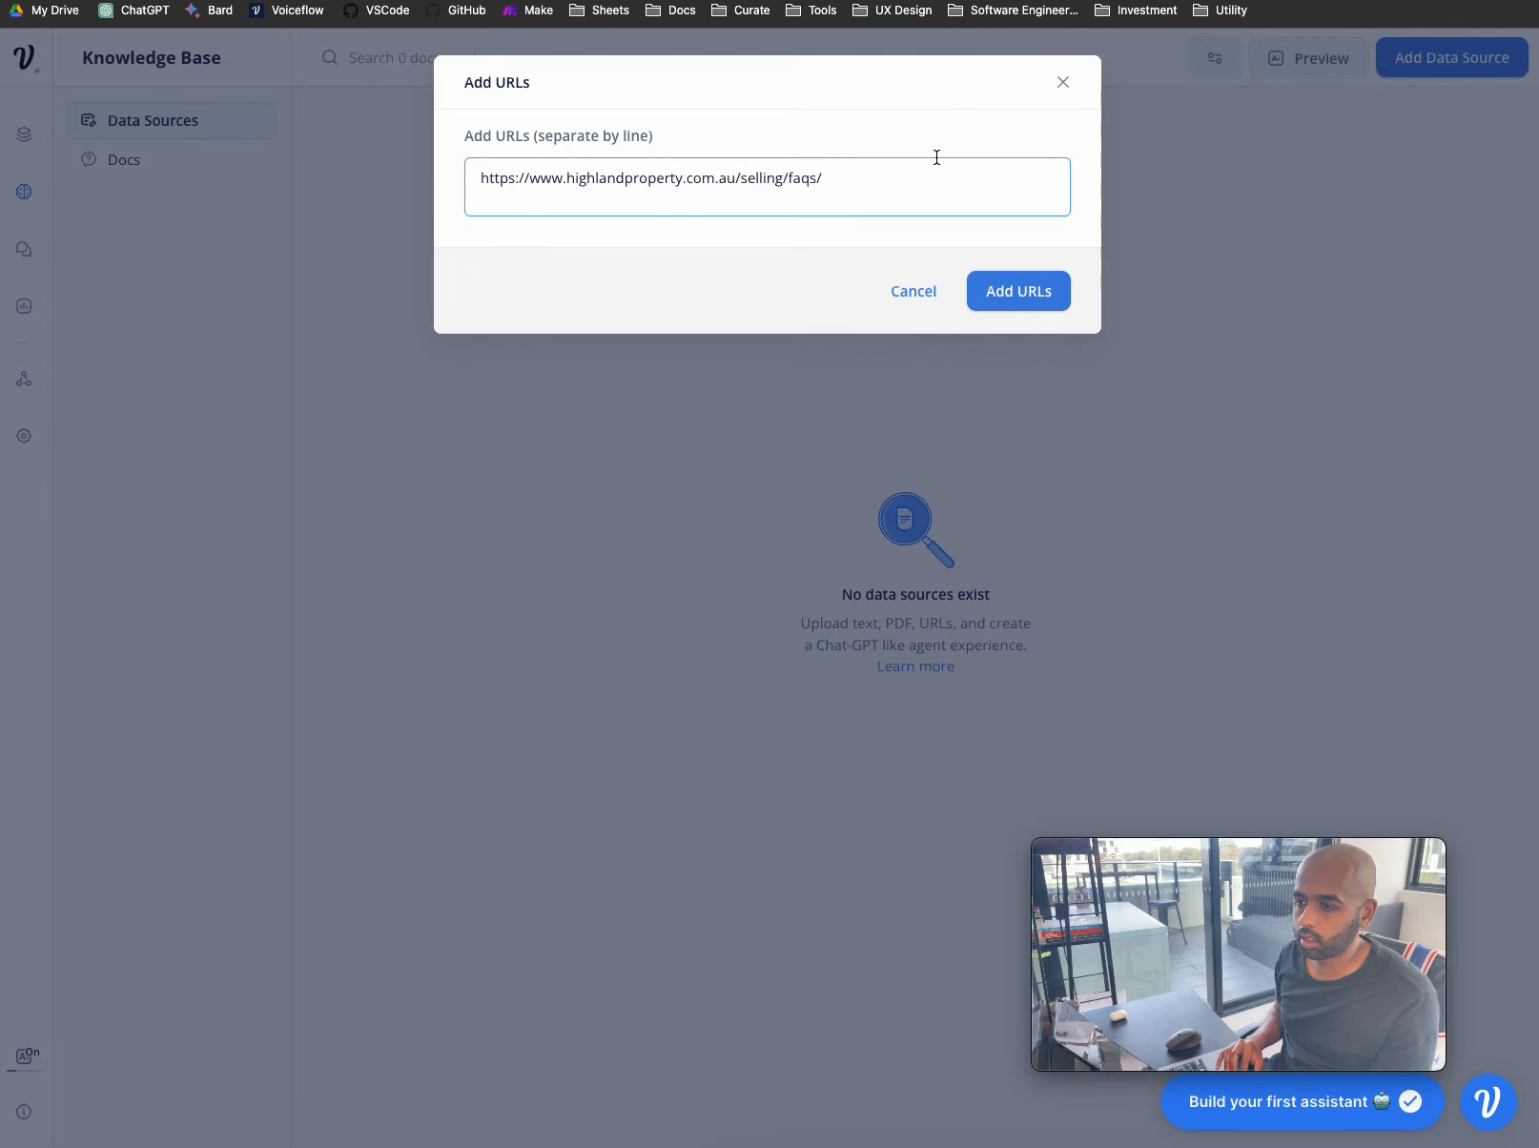
- Add the Sell page and FAQs URLs to the Knowledge Base, then return to the canvas
key("ctrl+v")
left_click(1033, 291)
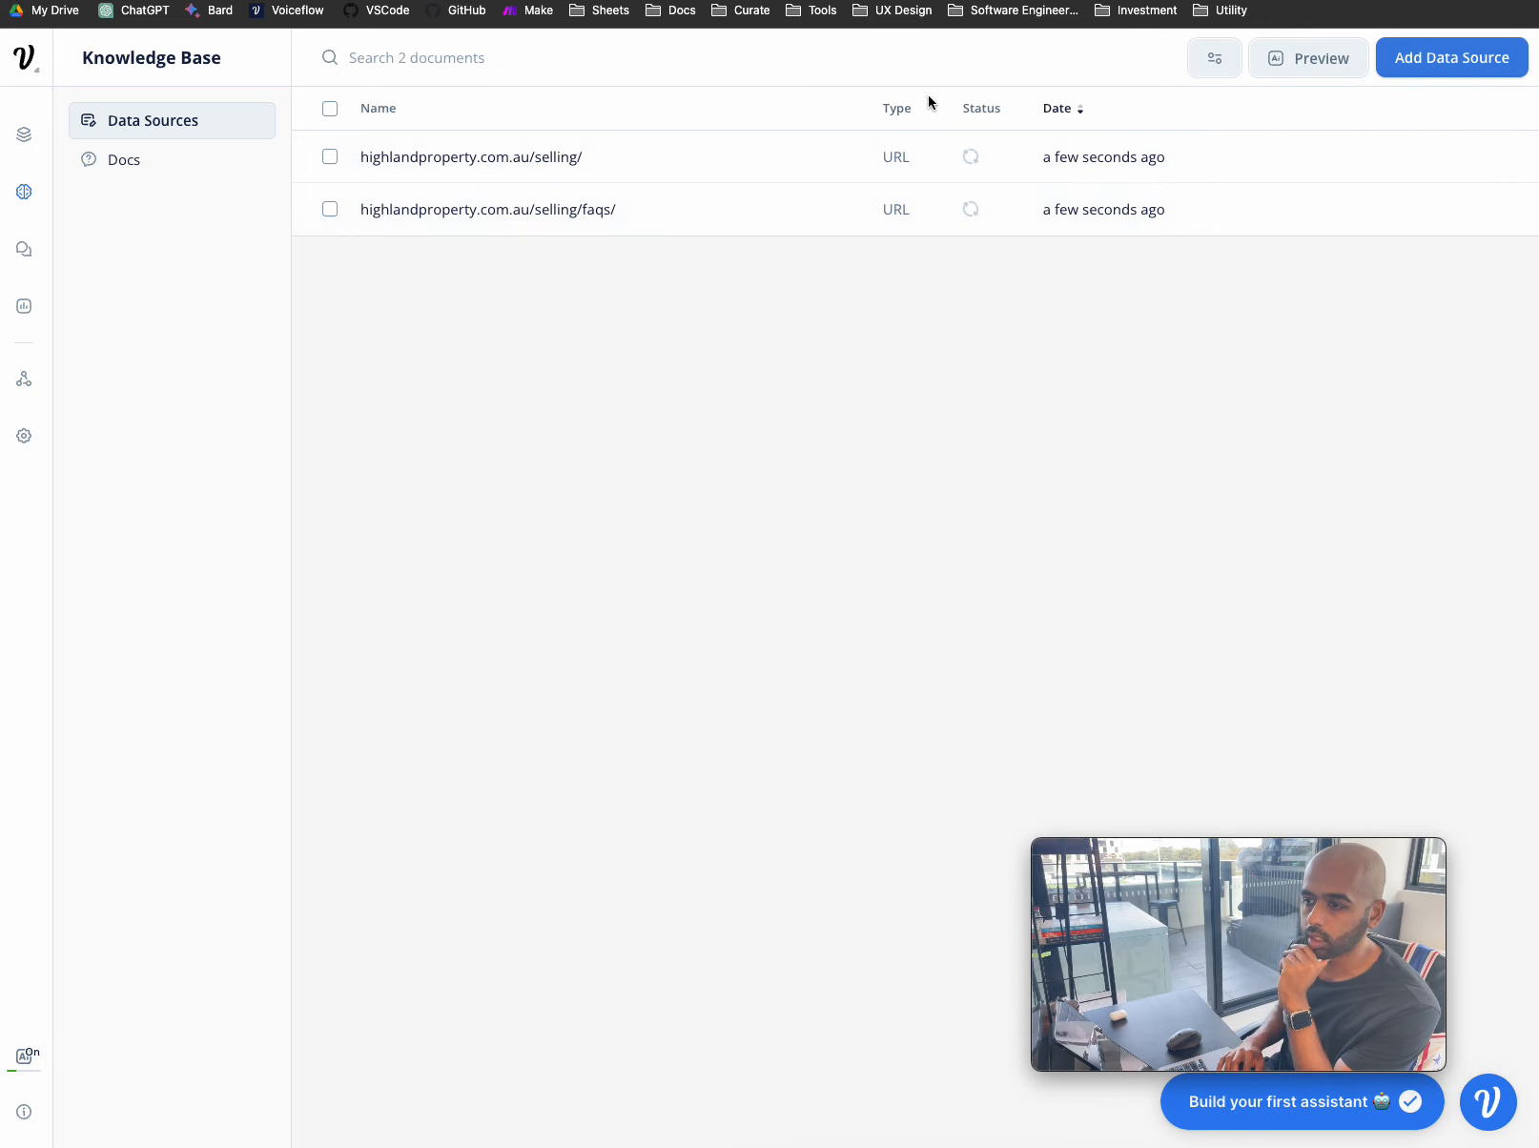
left_click(1440, 57)
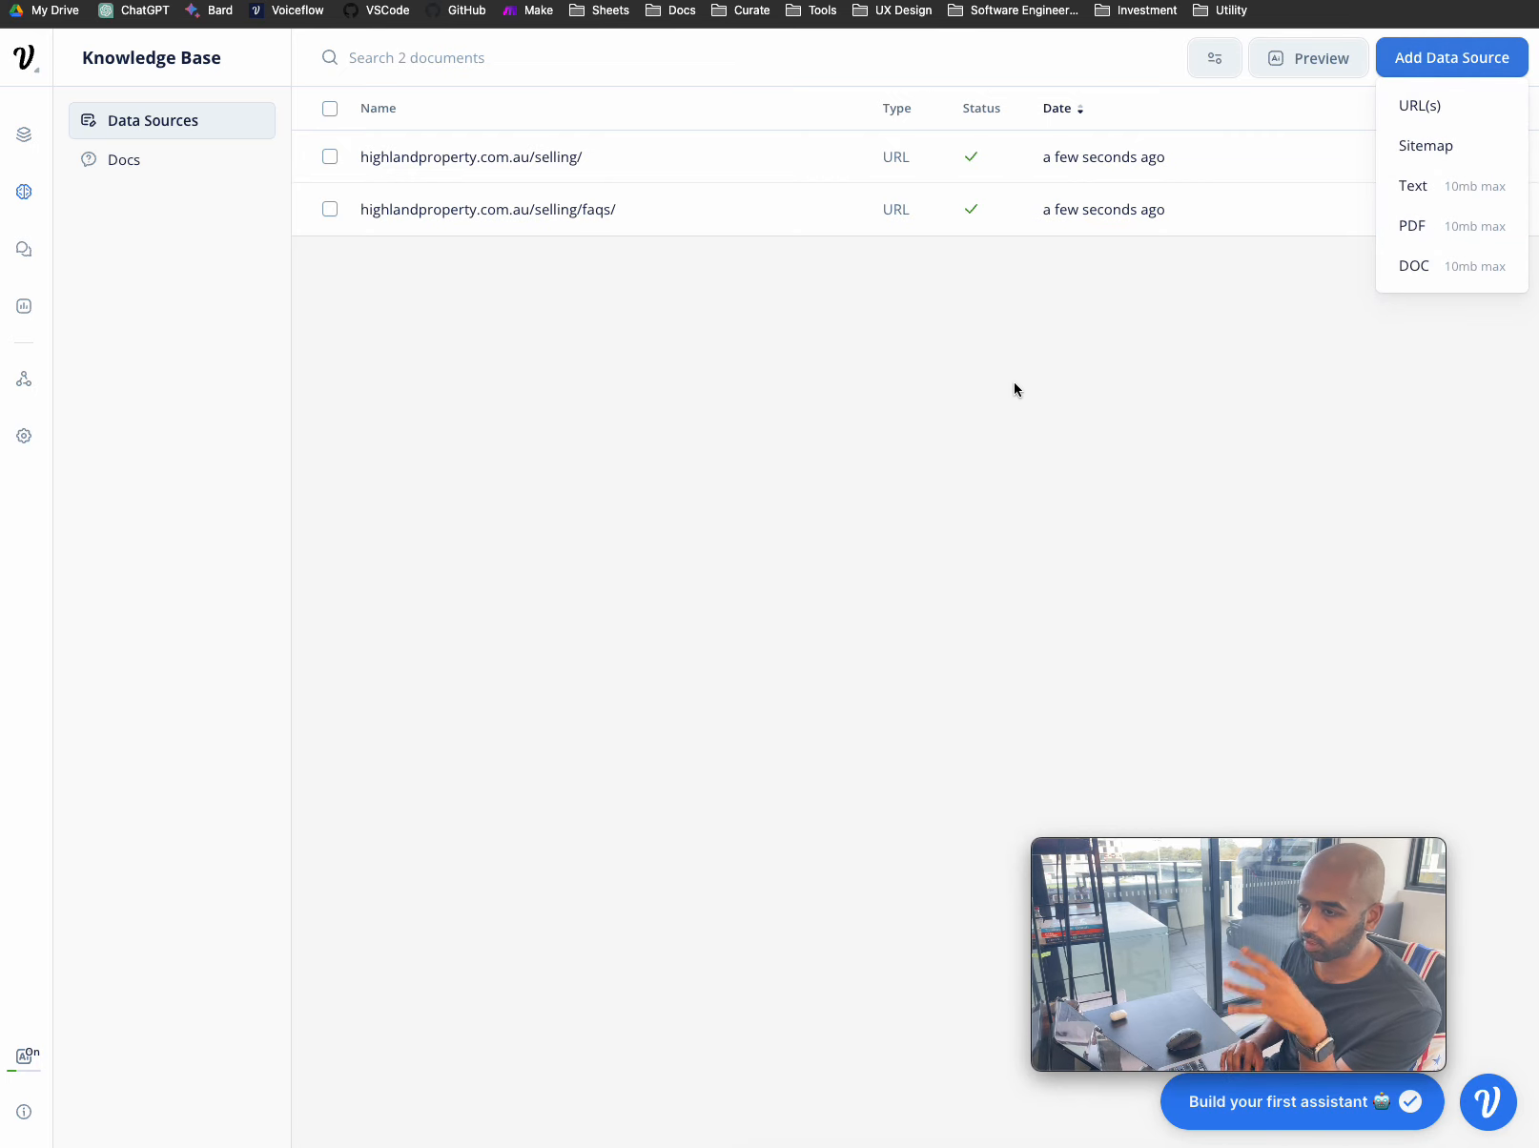
left_click(24, 134)
- Attempt to connect the Set {Full_Name} step to New Block 2 copy on the canvas
mouse_move(882, 526)
left_mouse_down()
mouse_move(865, 504)
mouse_move(871, 519)
left_mouse_up()
left_click_drag(598, 414, 772, 399)
scroll(745, 465, "left", 1)
scroll(745, 460, "left", 3)
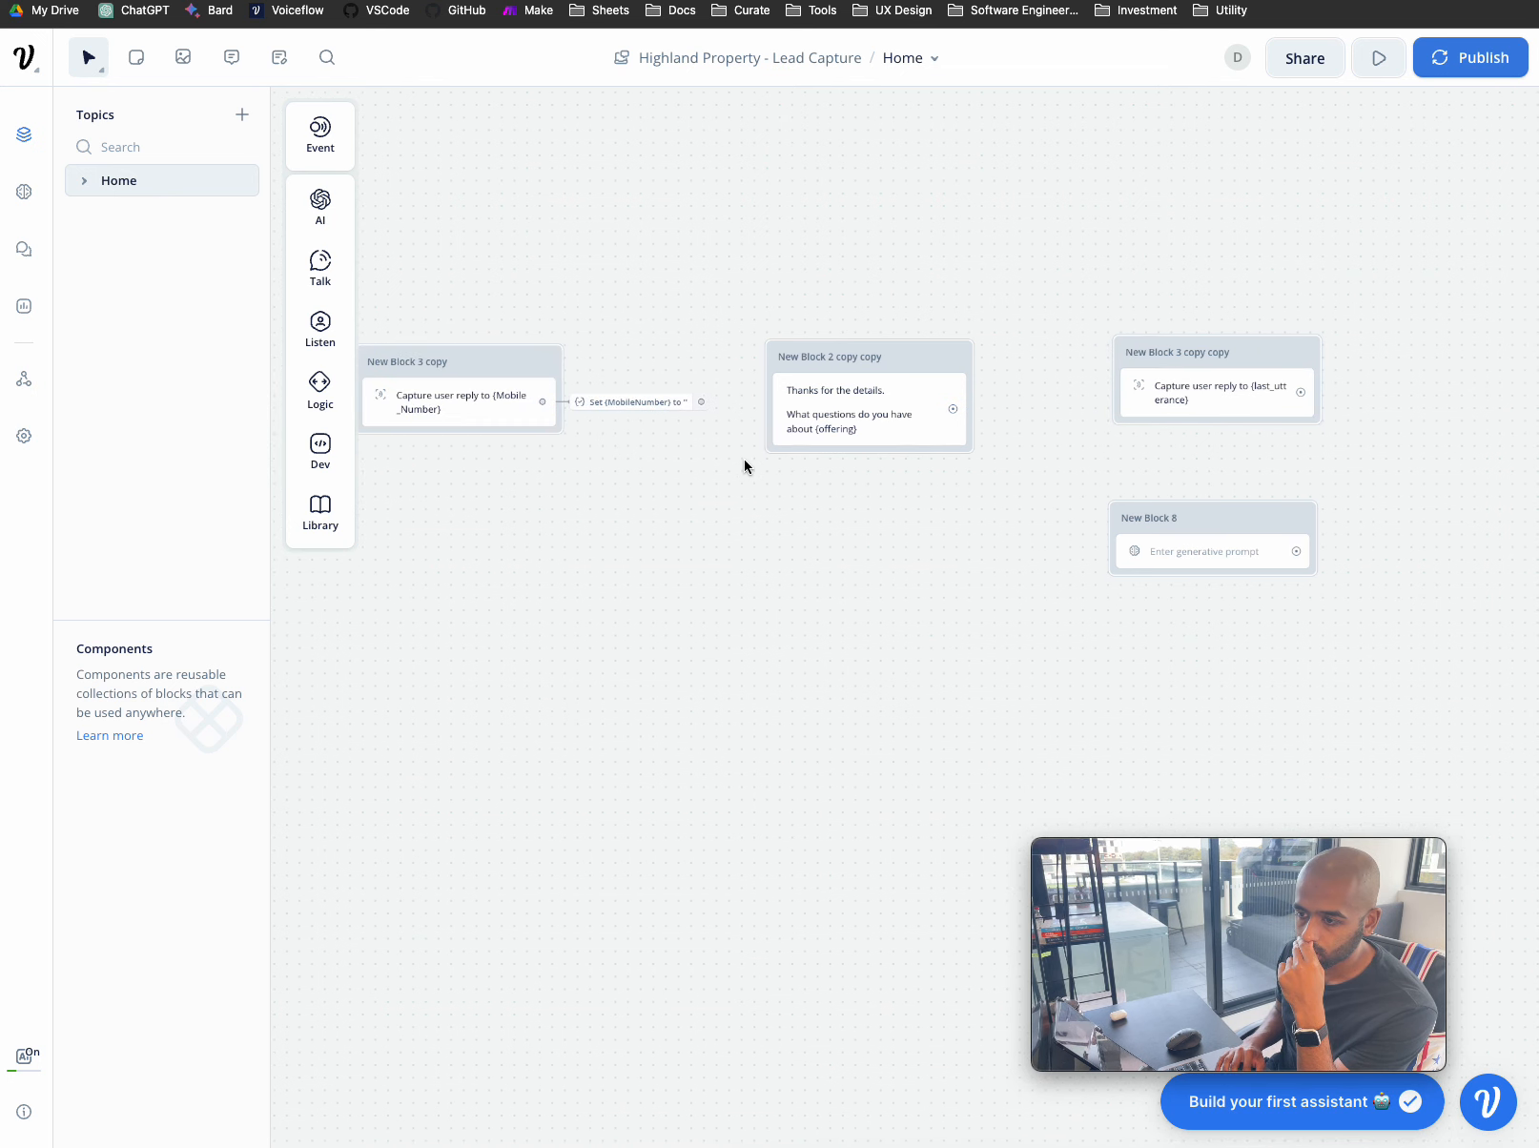
scroll(745, 459, "down", 4)
scroll(745, 460, "left", 6)
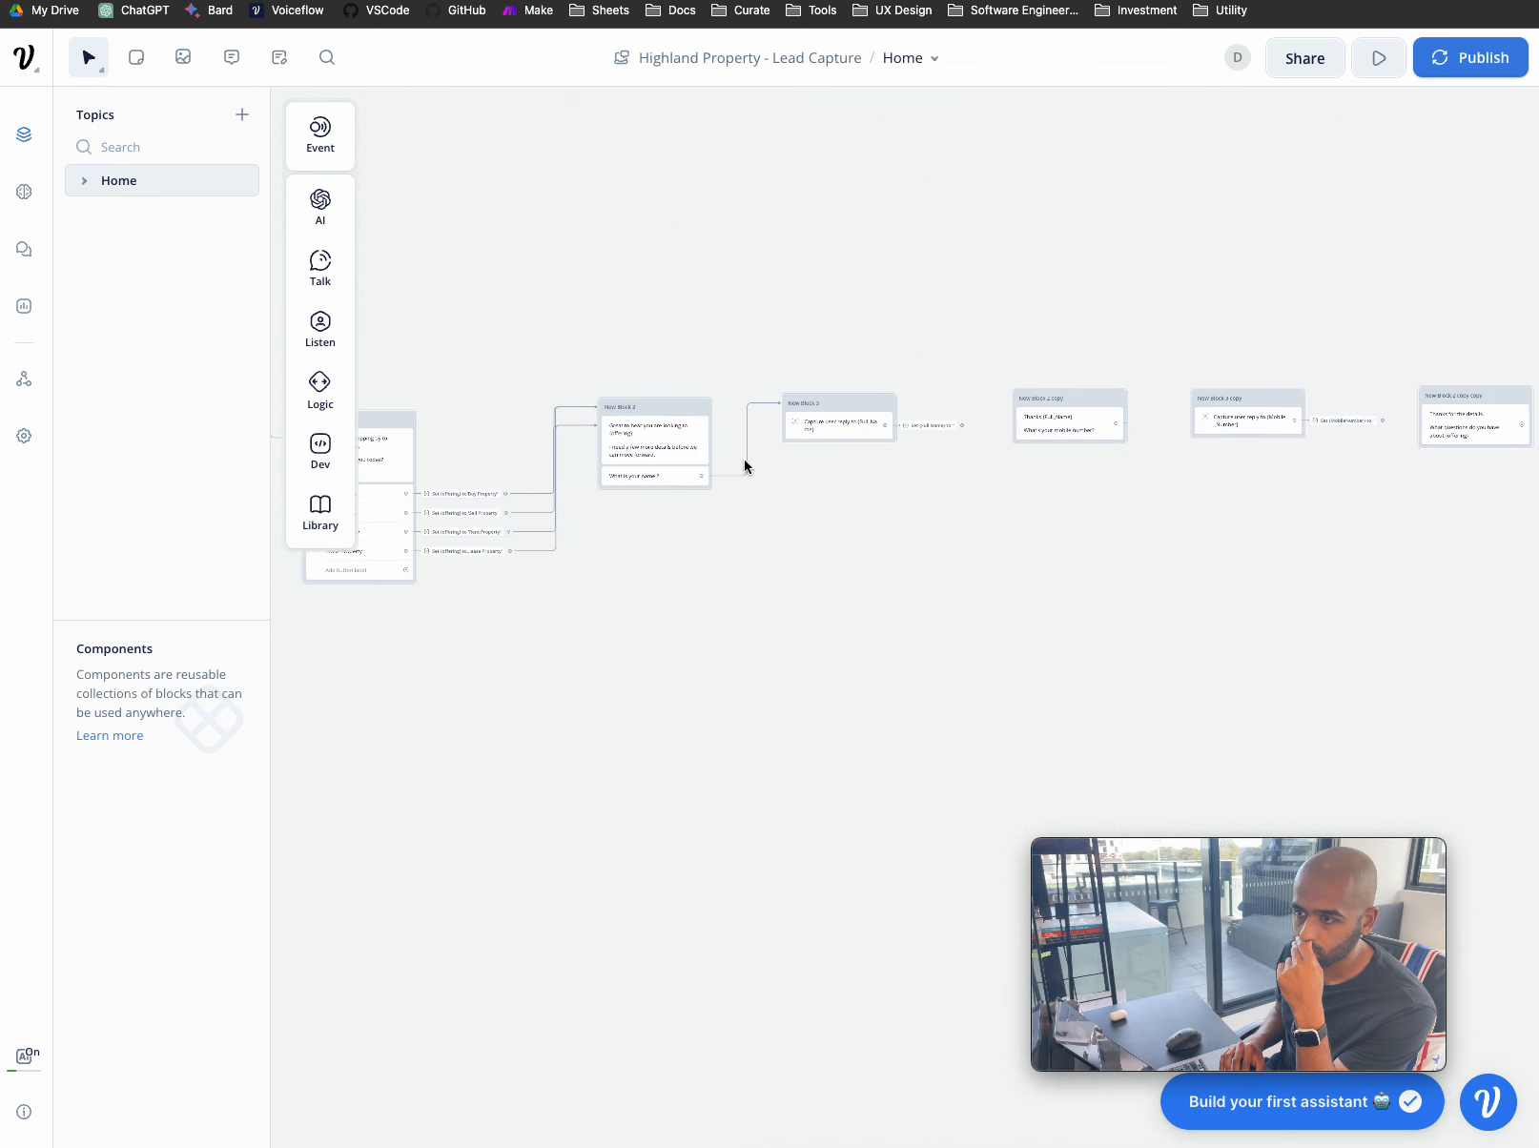
scroll(873, 433, "up", 5)
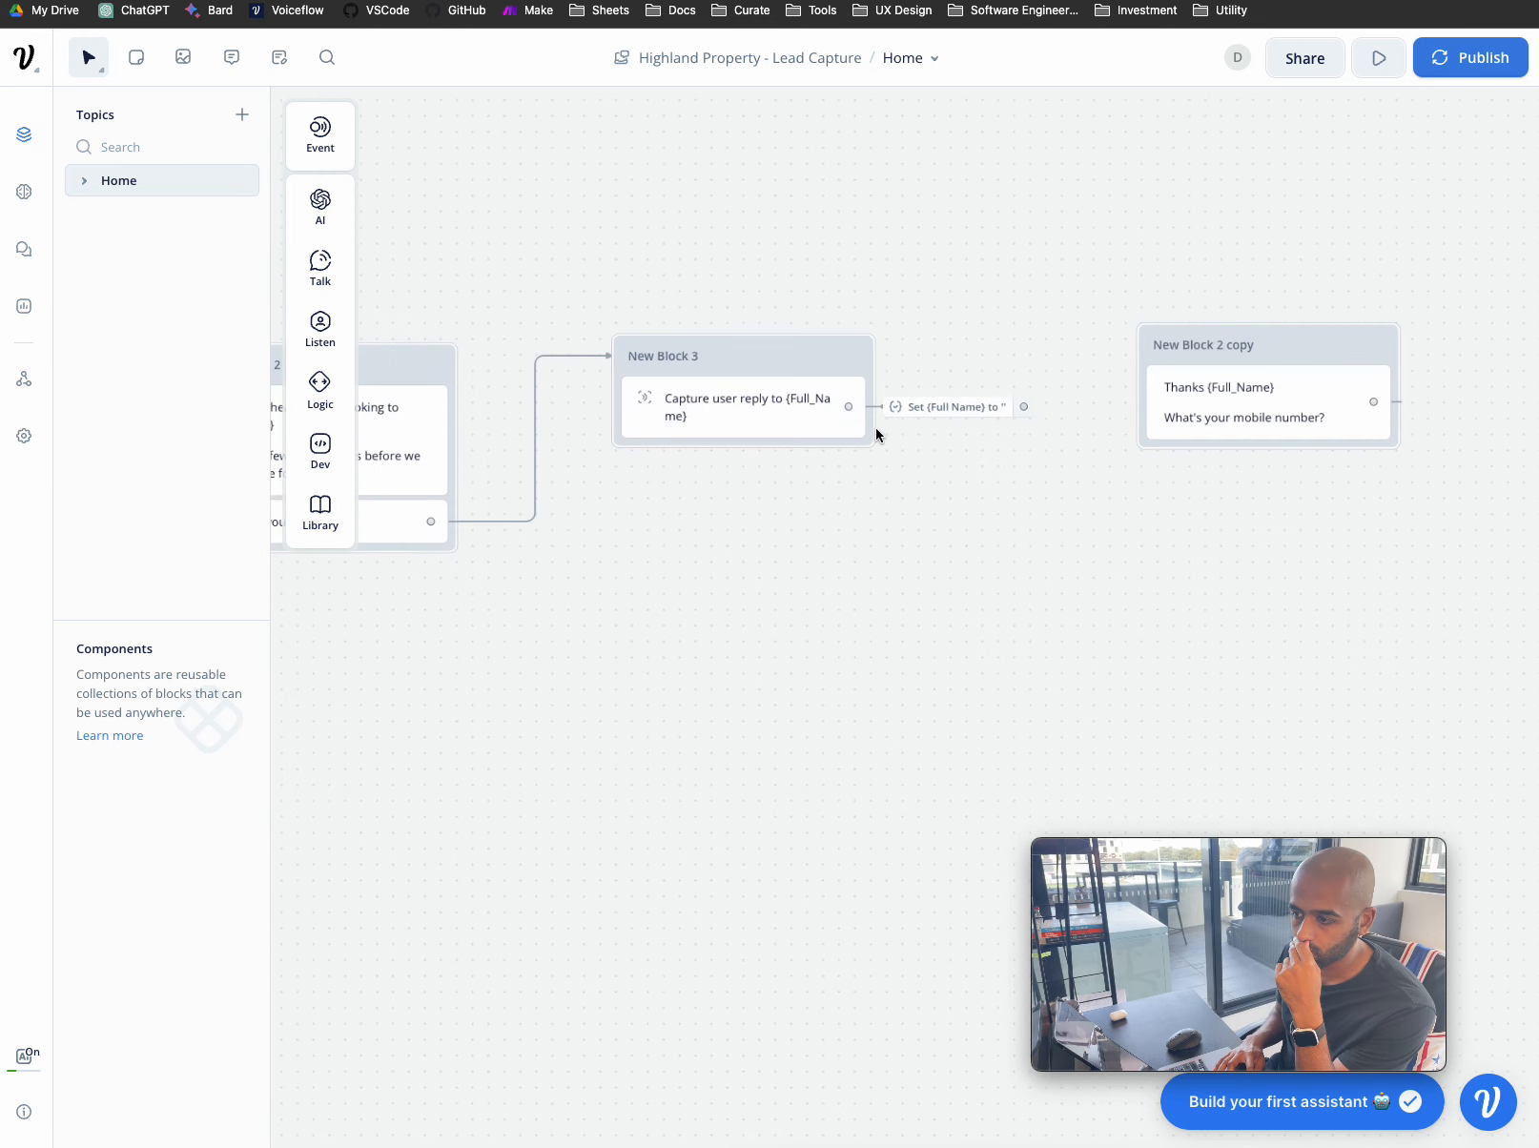
left_click_drag(1024, 407, 1180, 403)
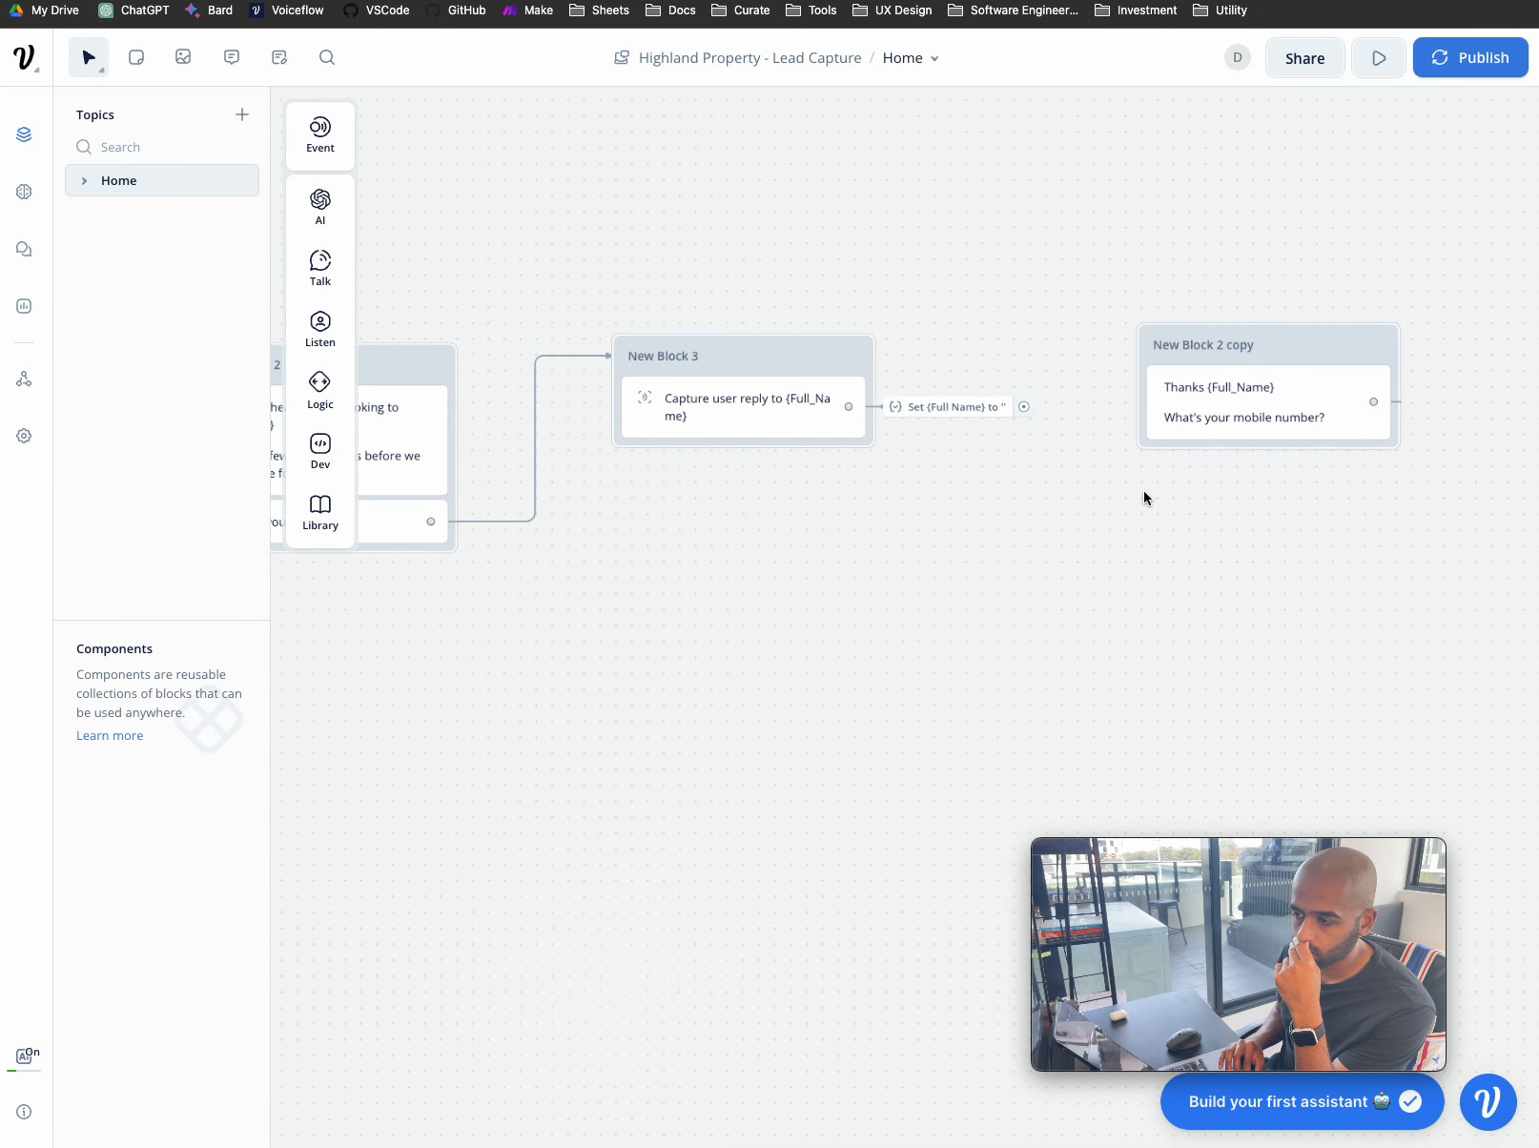
scroll(1143, 491, "down", 3)
scroll(1143, 490, "right", 5)
scroll(1143, 491, "down", 2)
- Reload the Highland Property - Lead Capture assistant's Home topic from the assistants list
left_click(24, 57)
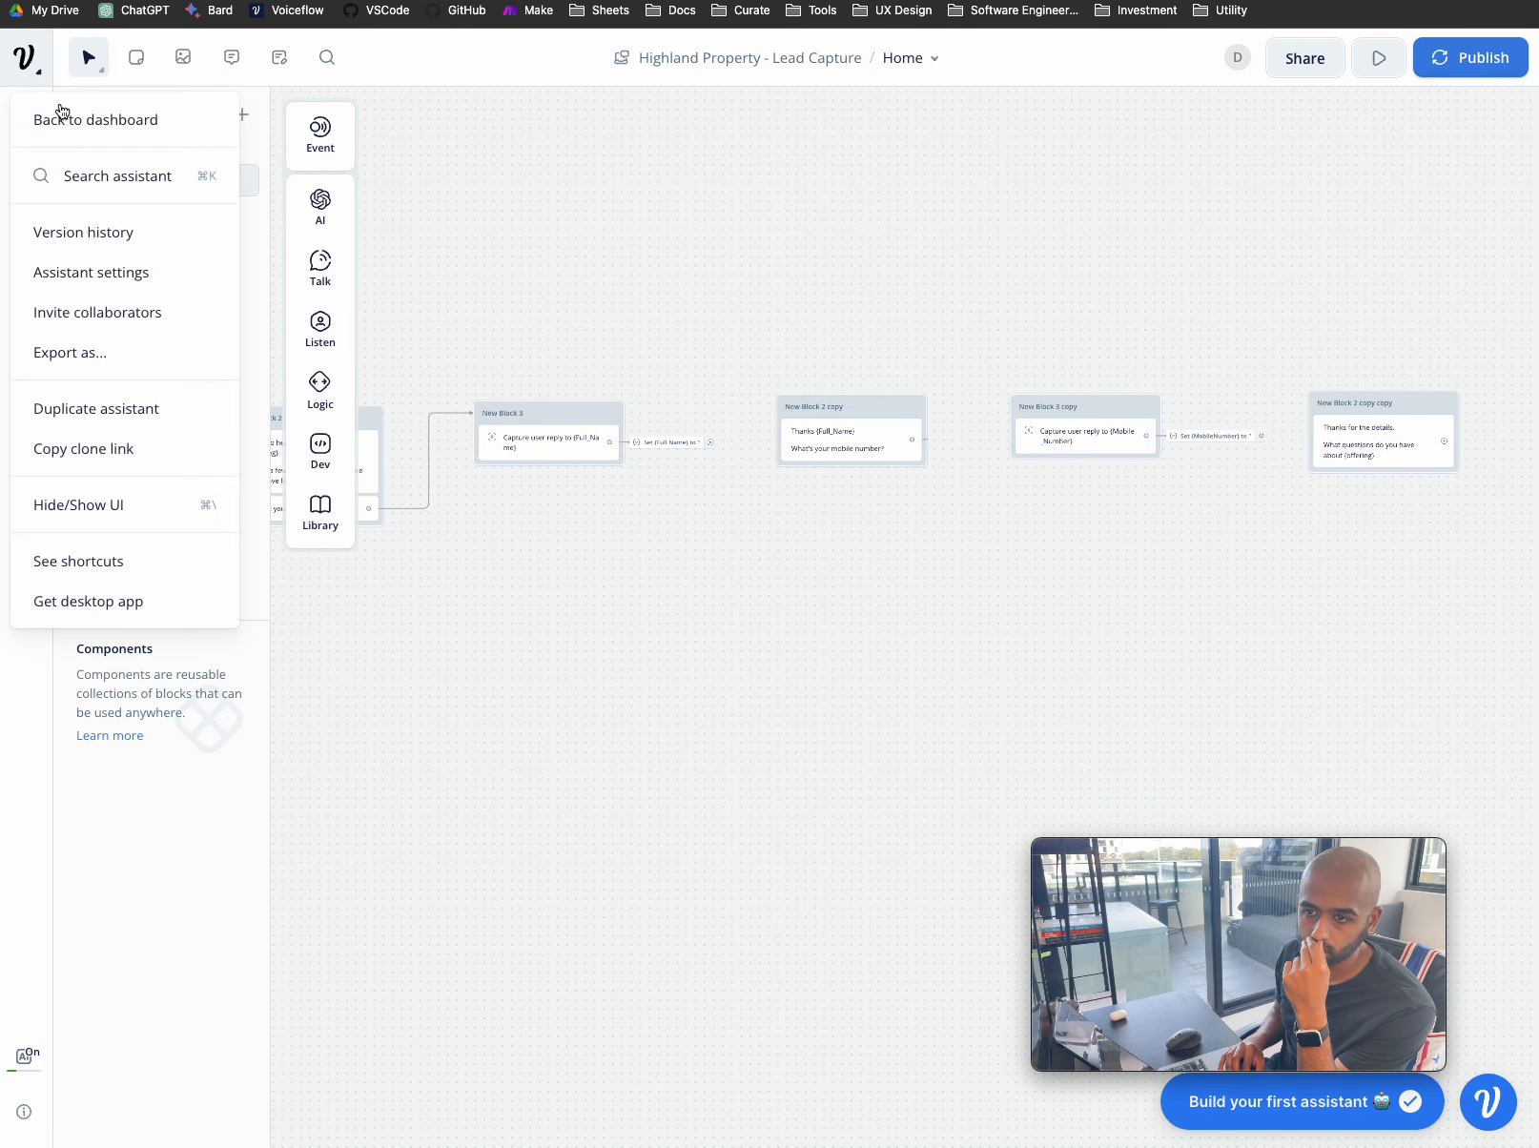
left_click(88, 125)
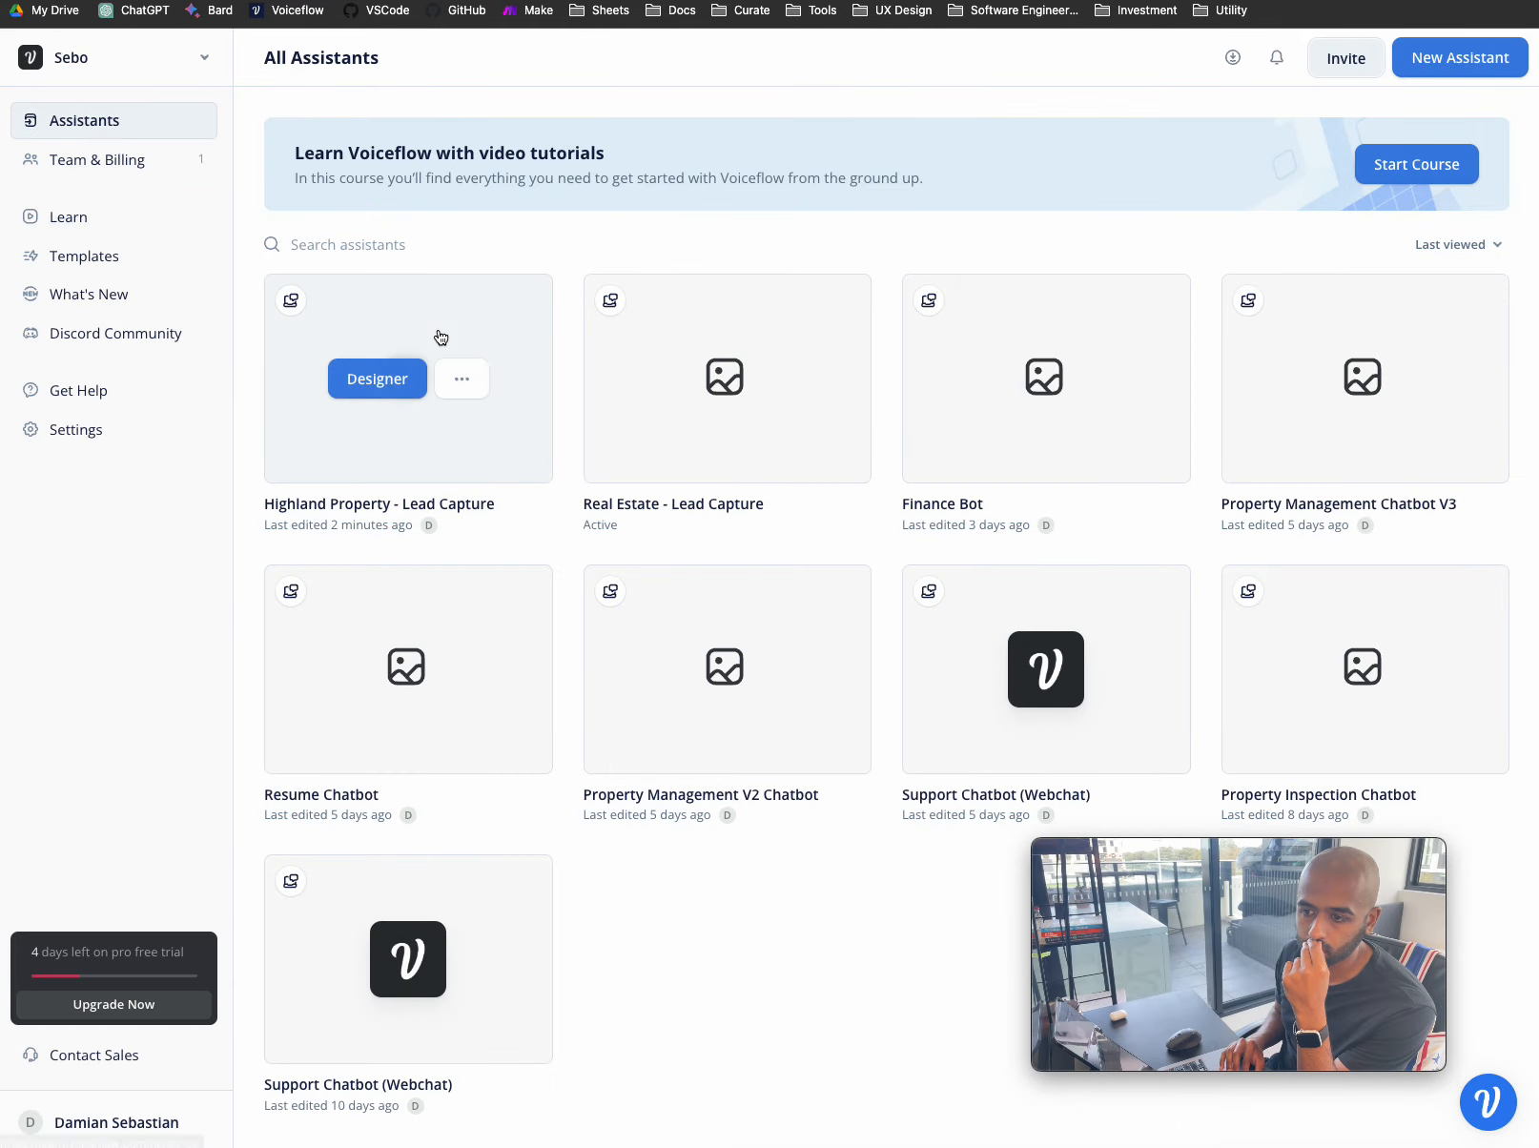
left_click(438, 336)
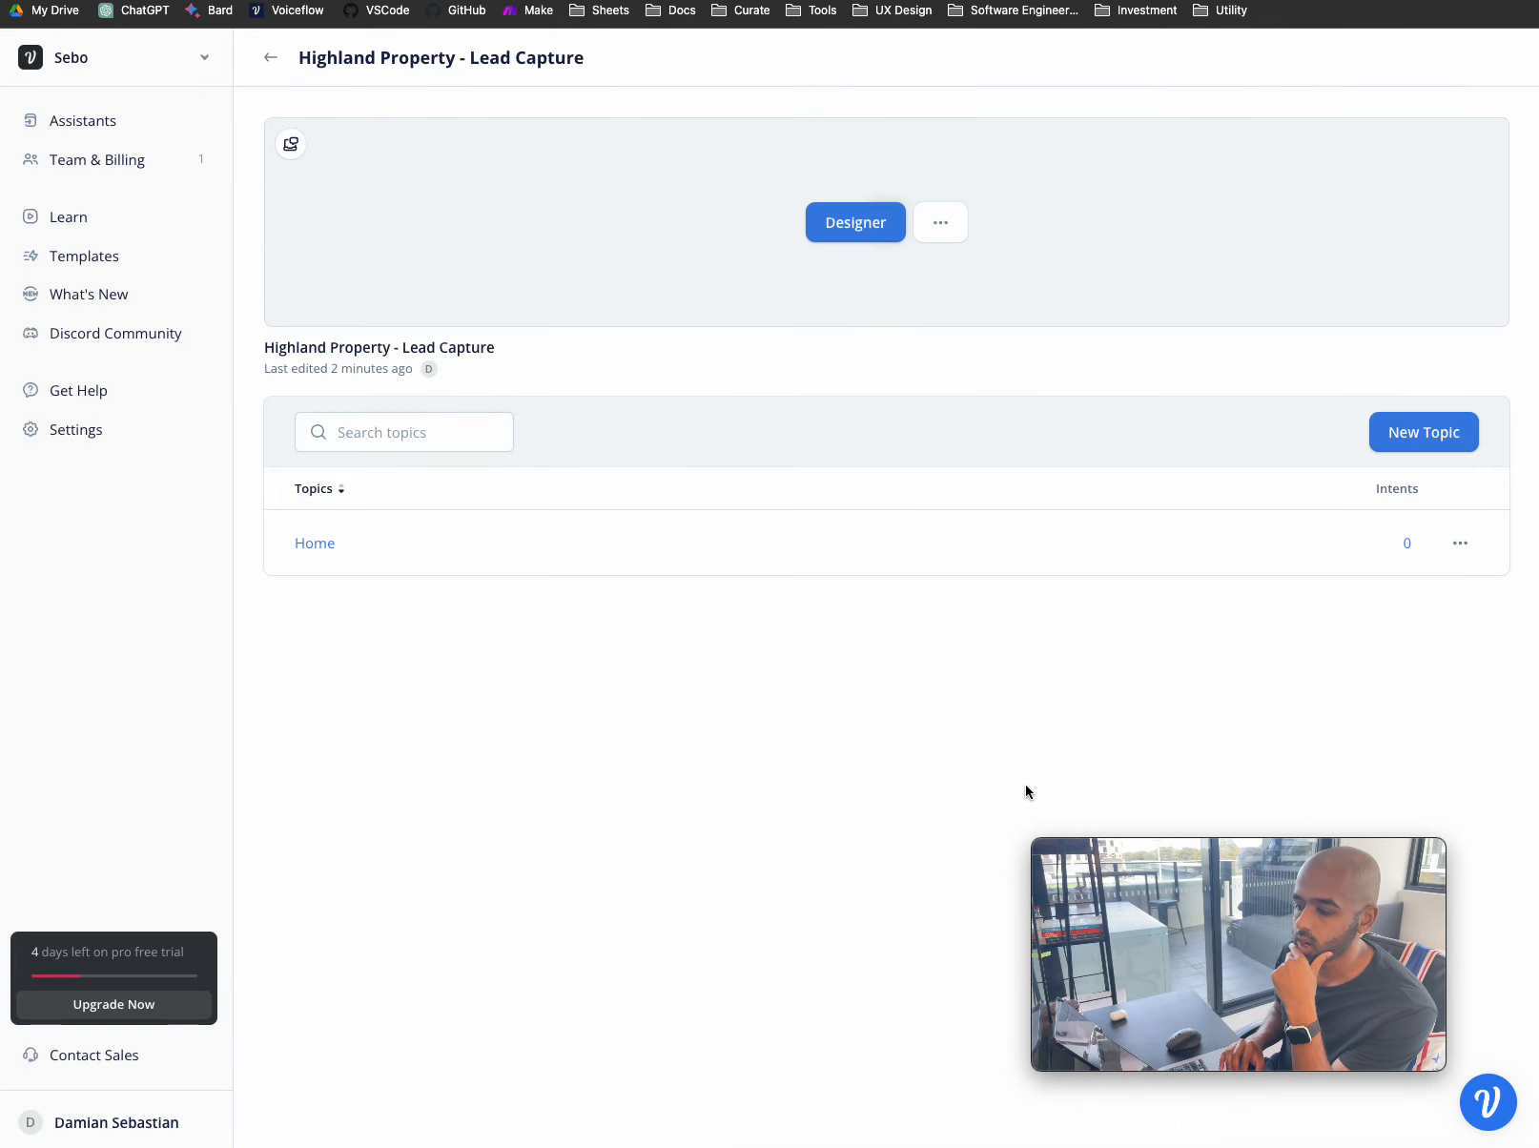
left_click(342, 549)
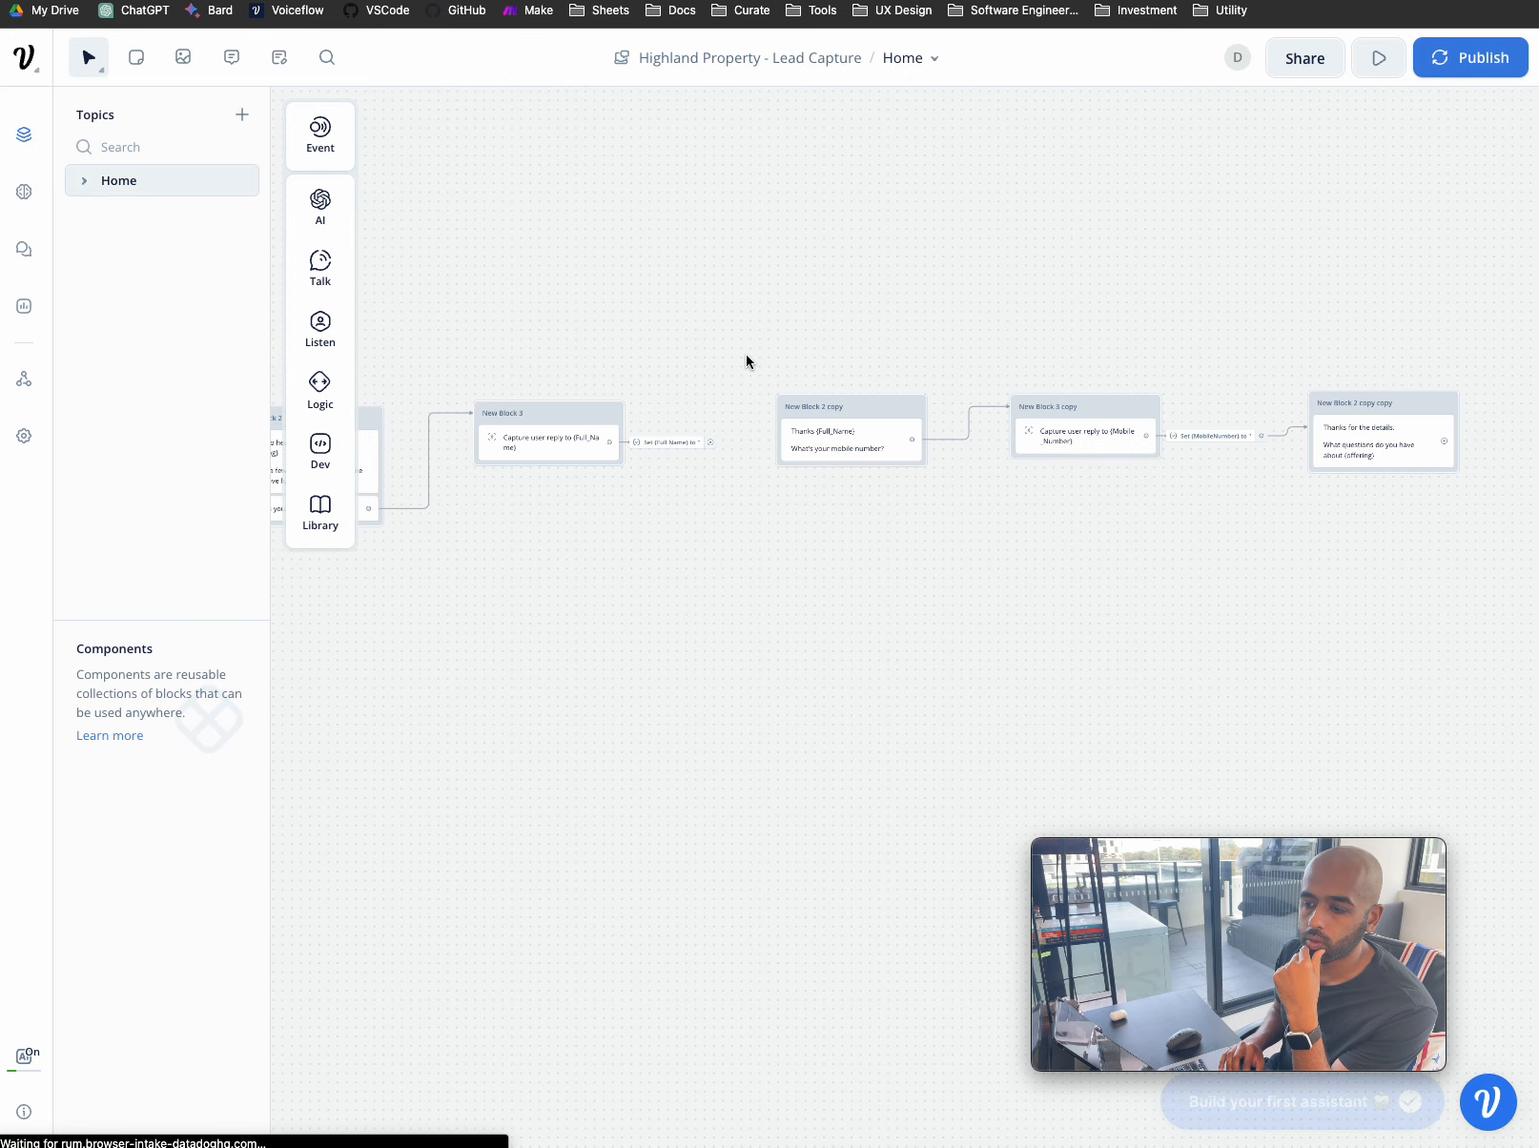
- Link Set {Full_Name} to New Block 2 copy, and New Block 2 copy copy to New Block 3 copy copy
scroll(747, 356, "up", 3)
scroll(747, 356, "right", 2)
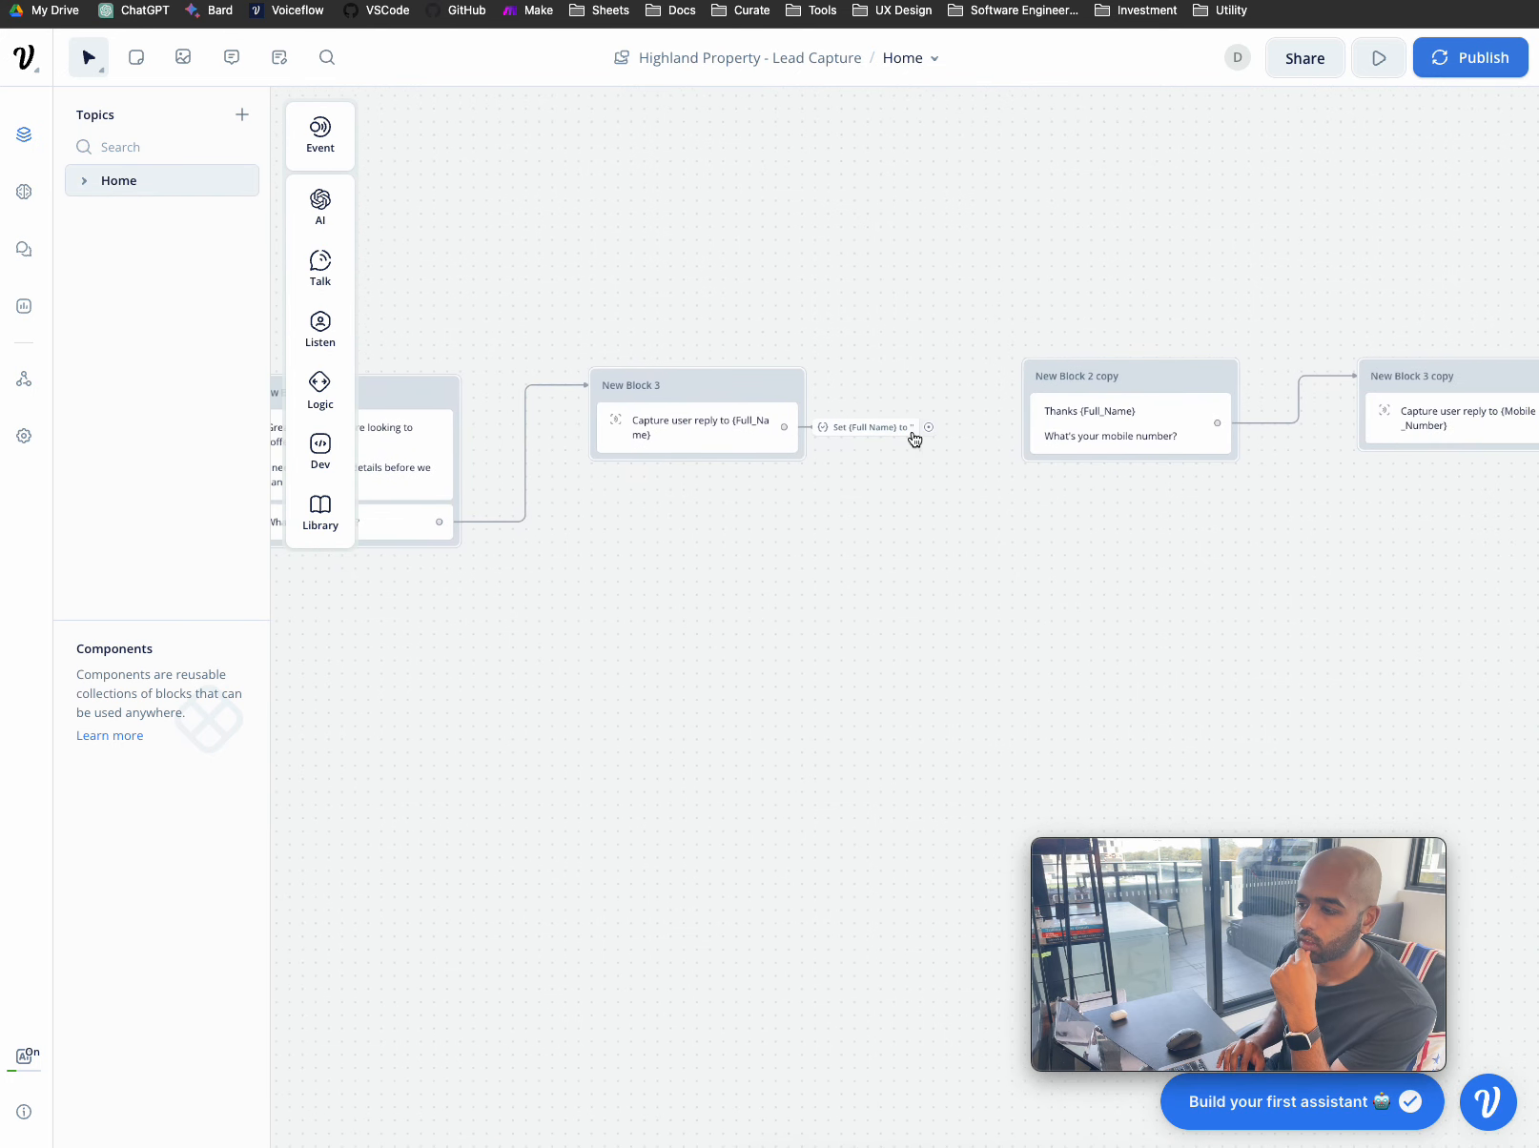
left_click_drag(929, 427, 1092, 415)
scroll(1139, 561, "right", 10)
scroll(1138, 560, "right", 2)
left_click_drag(1009, 408, 1213, 382)
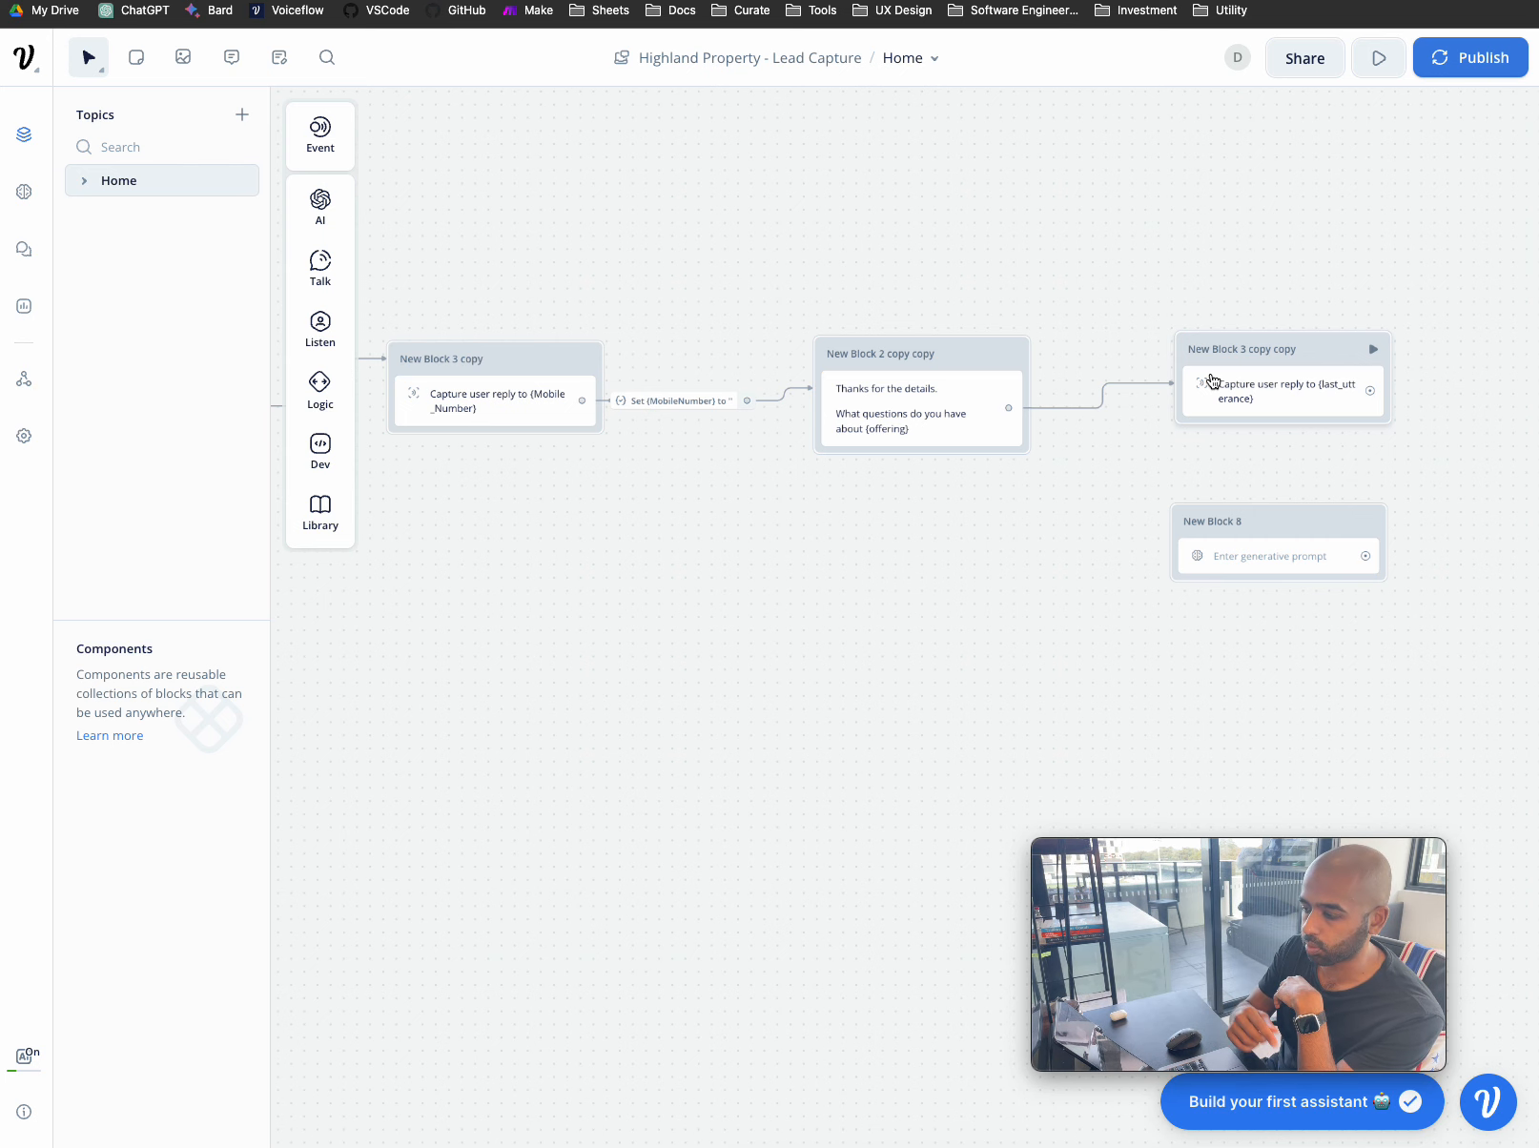
mouse_move(1295, 519)
left_mouse_down()
mouse_move(1326, 505)
mouse_move(1316, 516)
left_mouse_up()
- Give New Block 8's Response AI the prompt 'Respond to {last_utterance} based on the information in the knowledge base'
left_click(1309, 556)
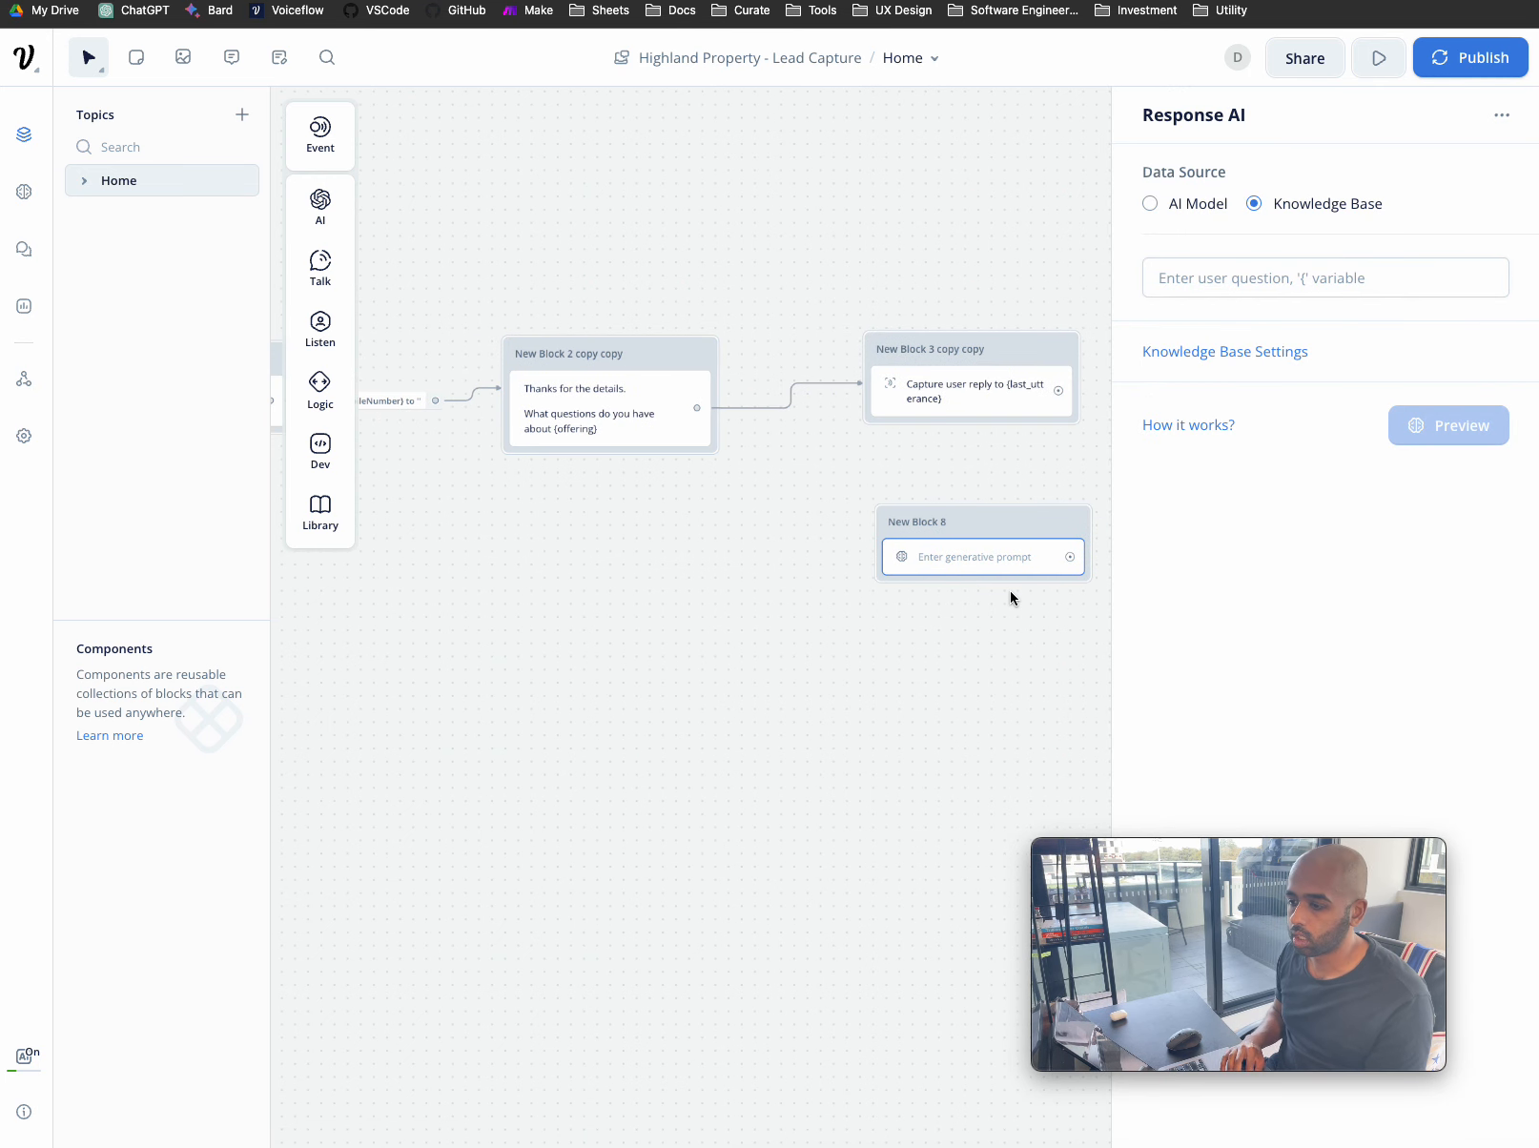
left_click_drag(962, 525, 951, 529)
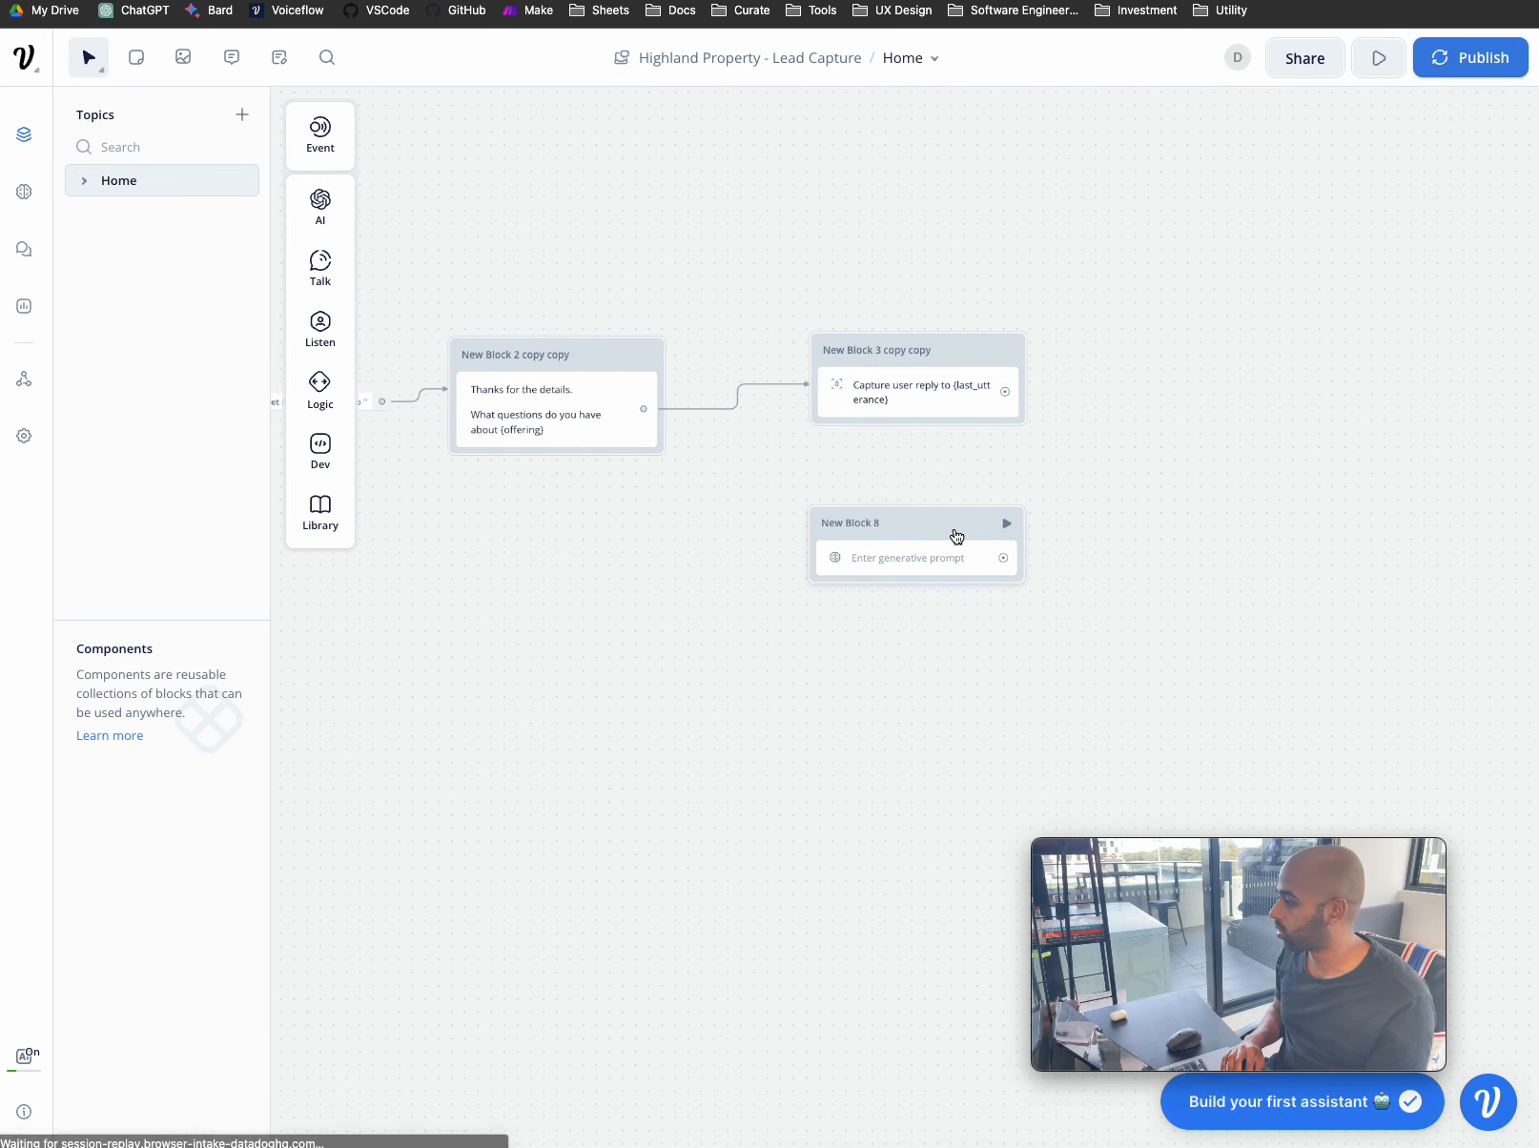
left_click(956, 536)
left_click(1316, 272)
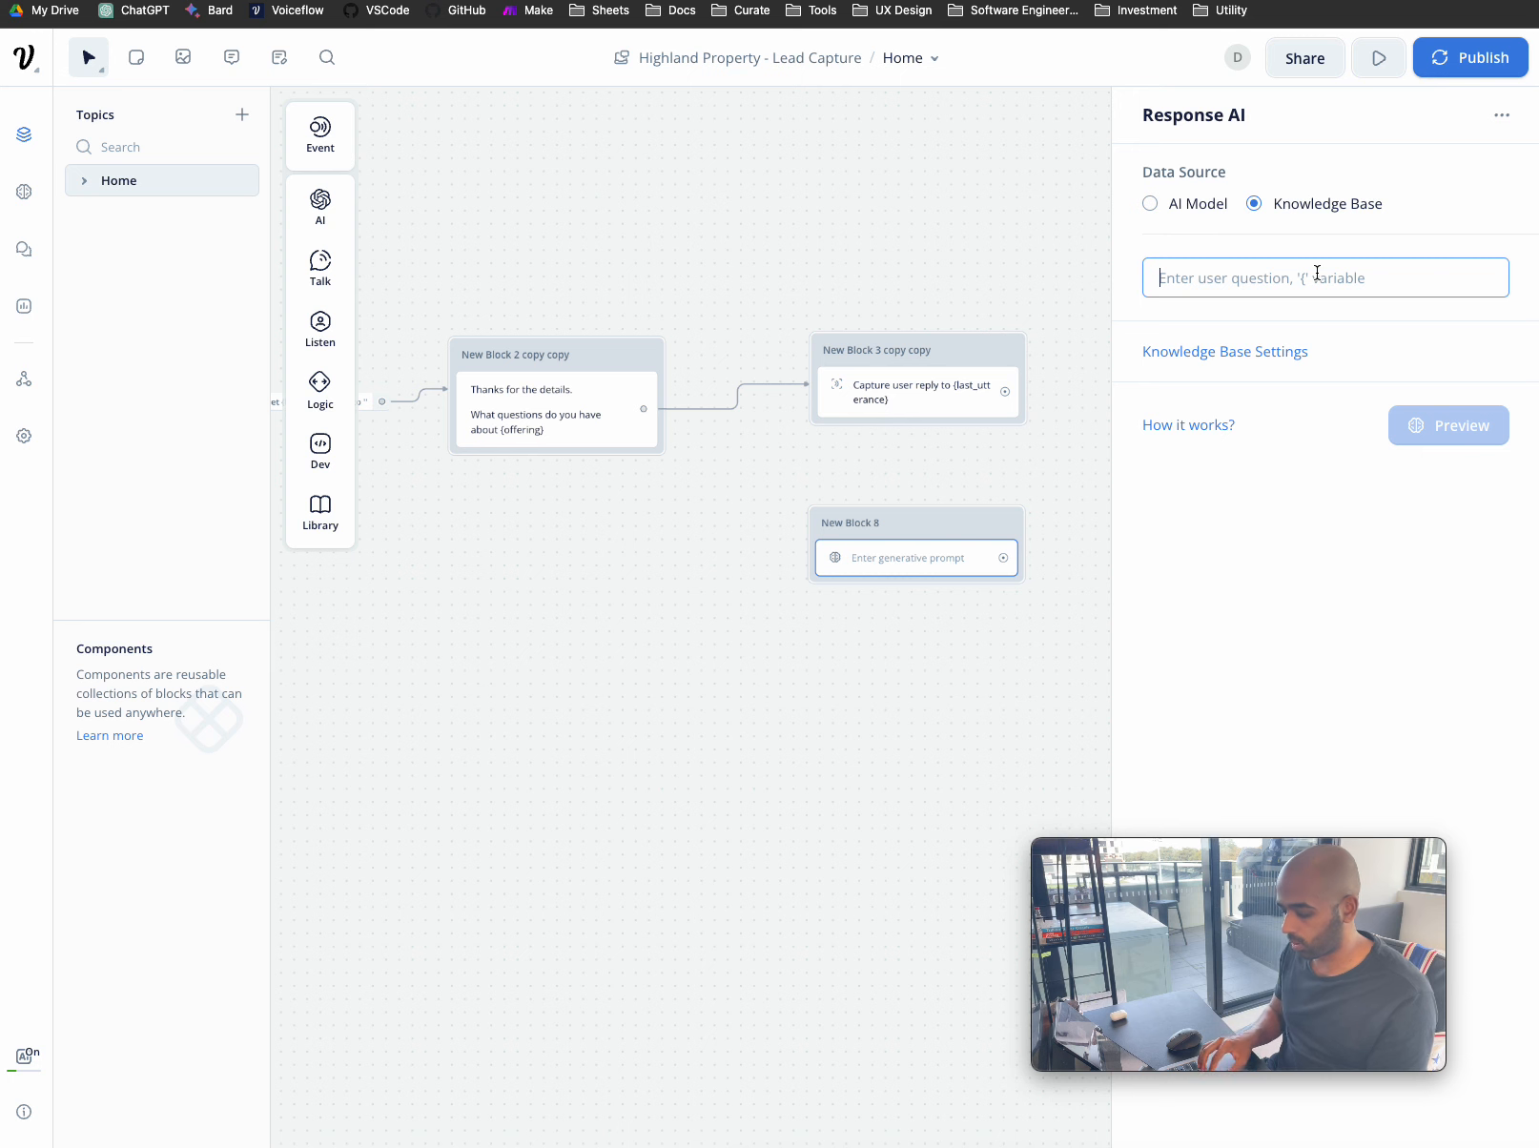
type("Respond to")
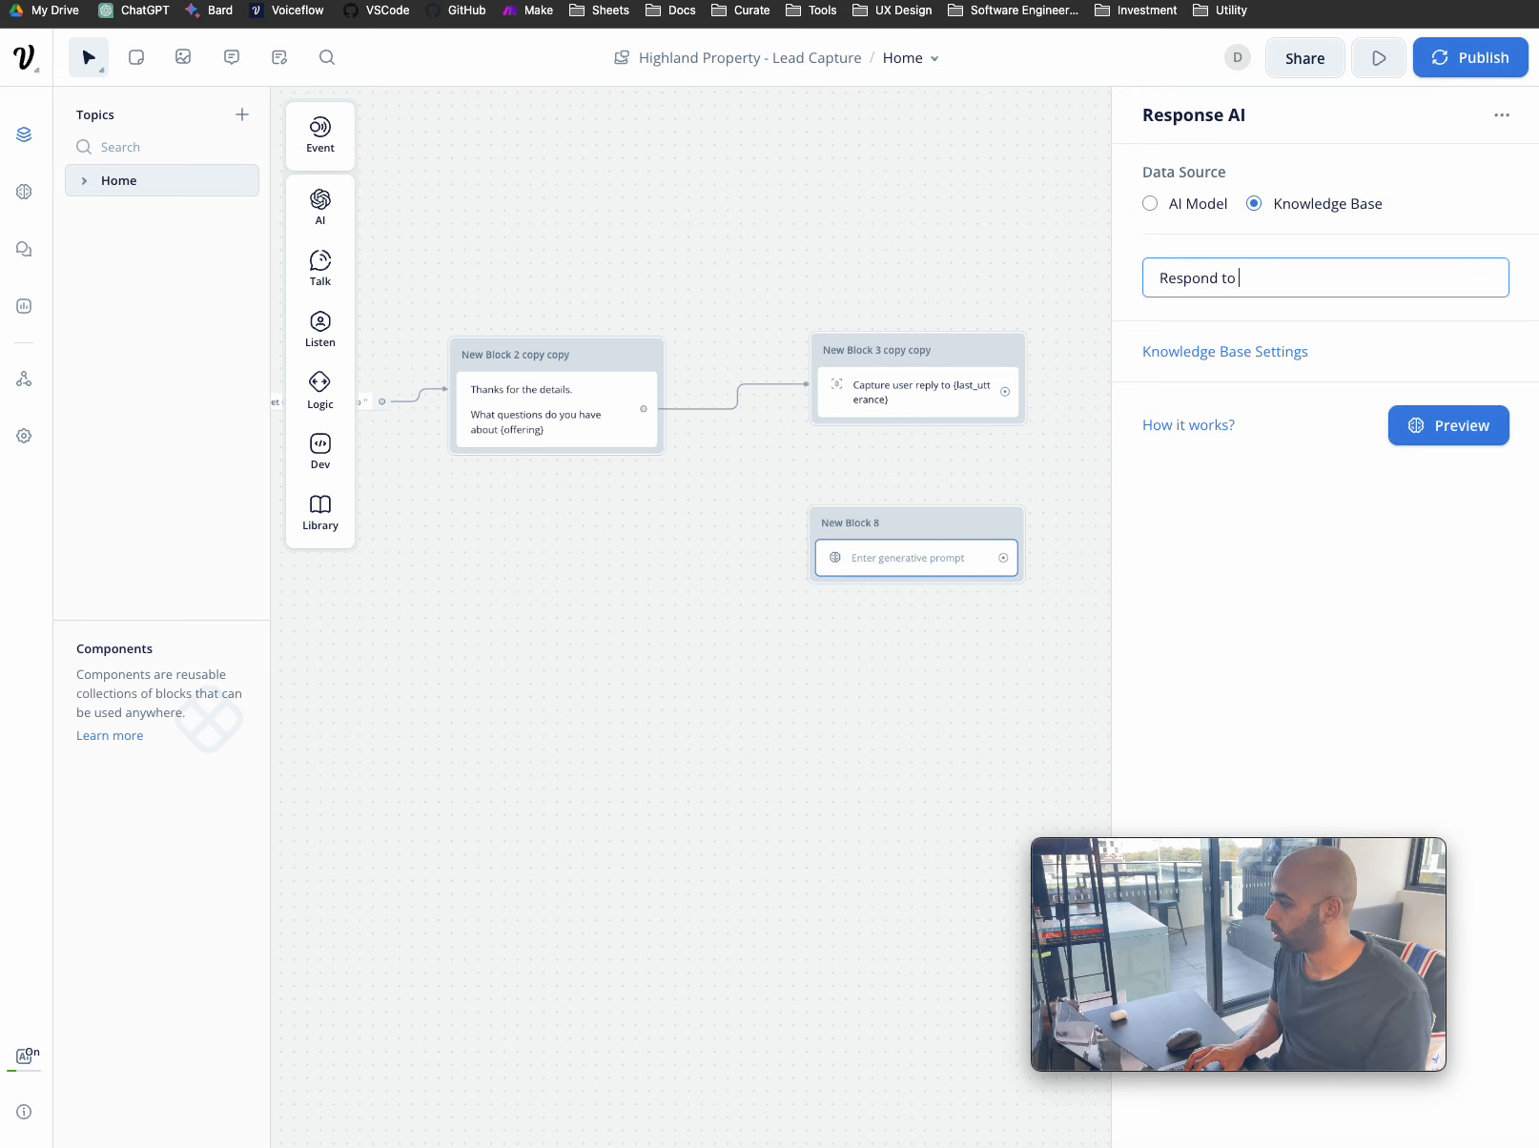
type(" {")
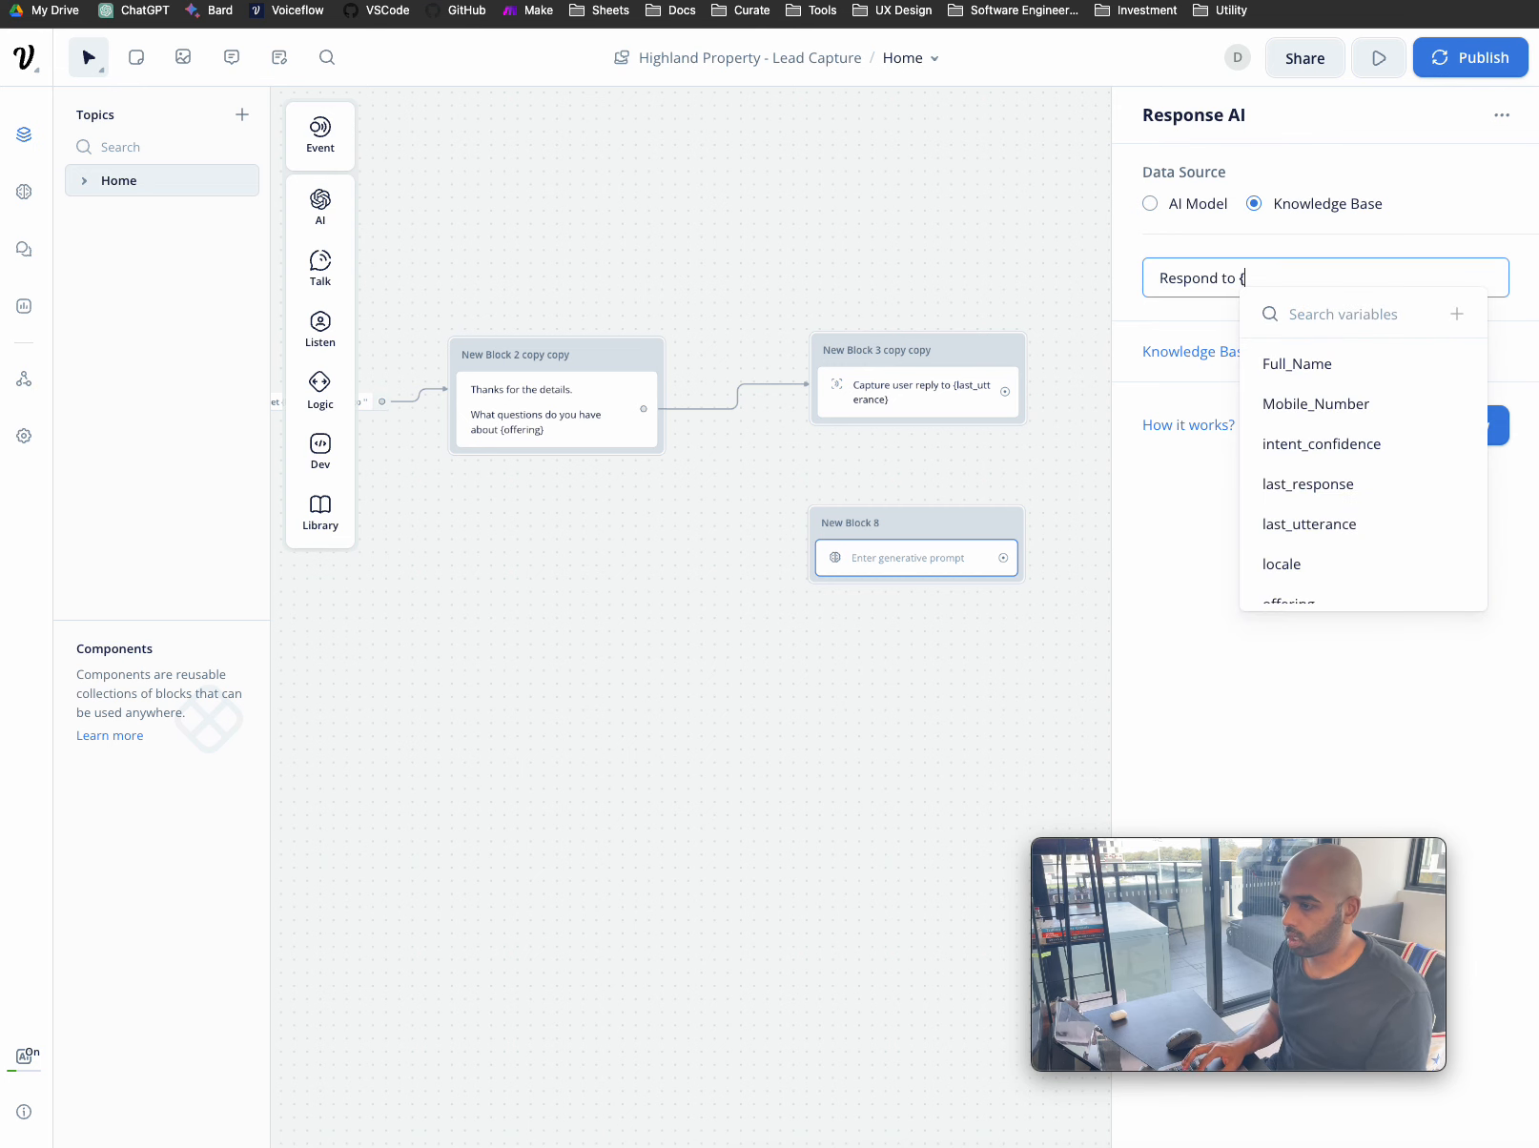
type("l")
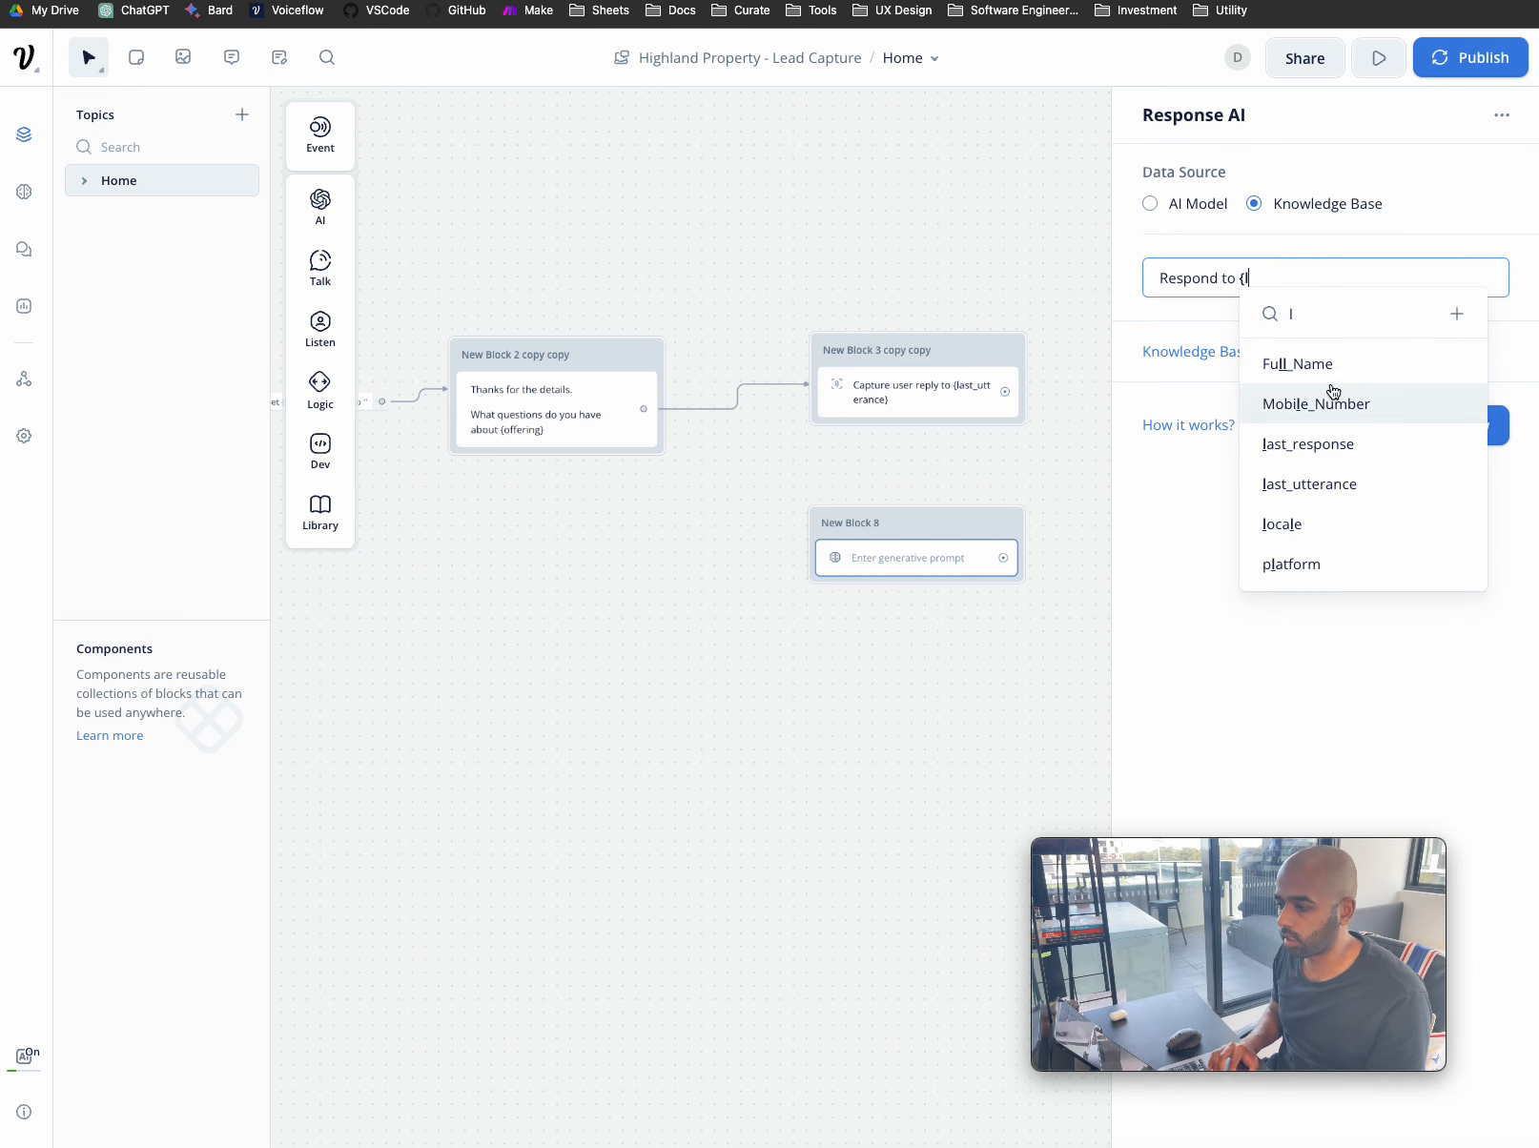
left_click(1309, 486)
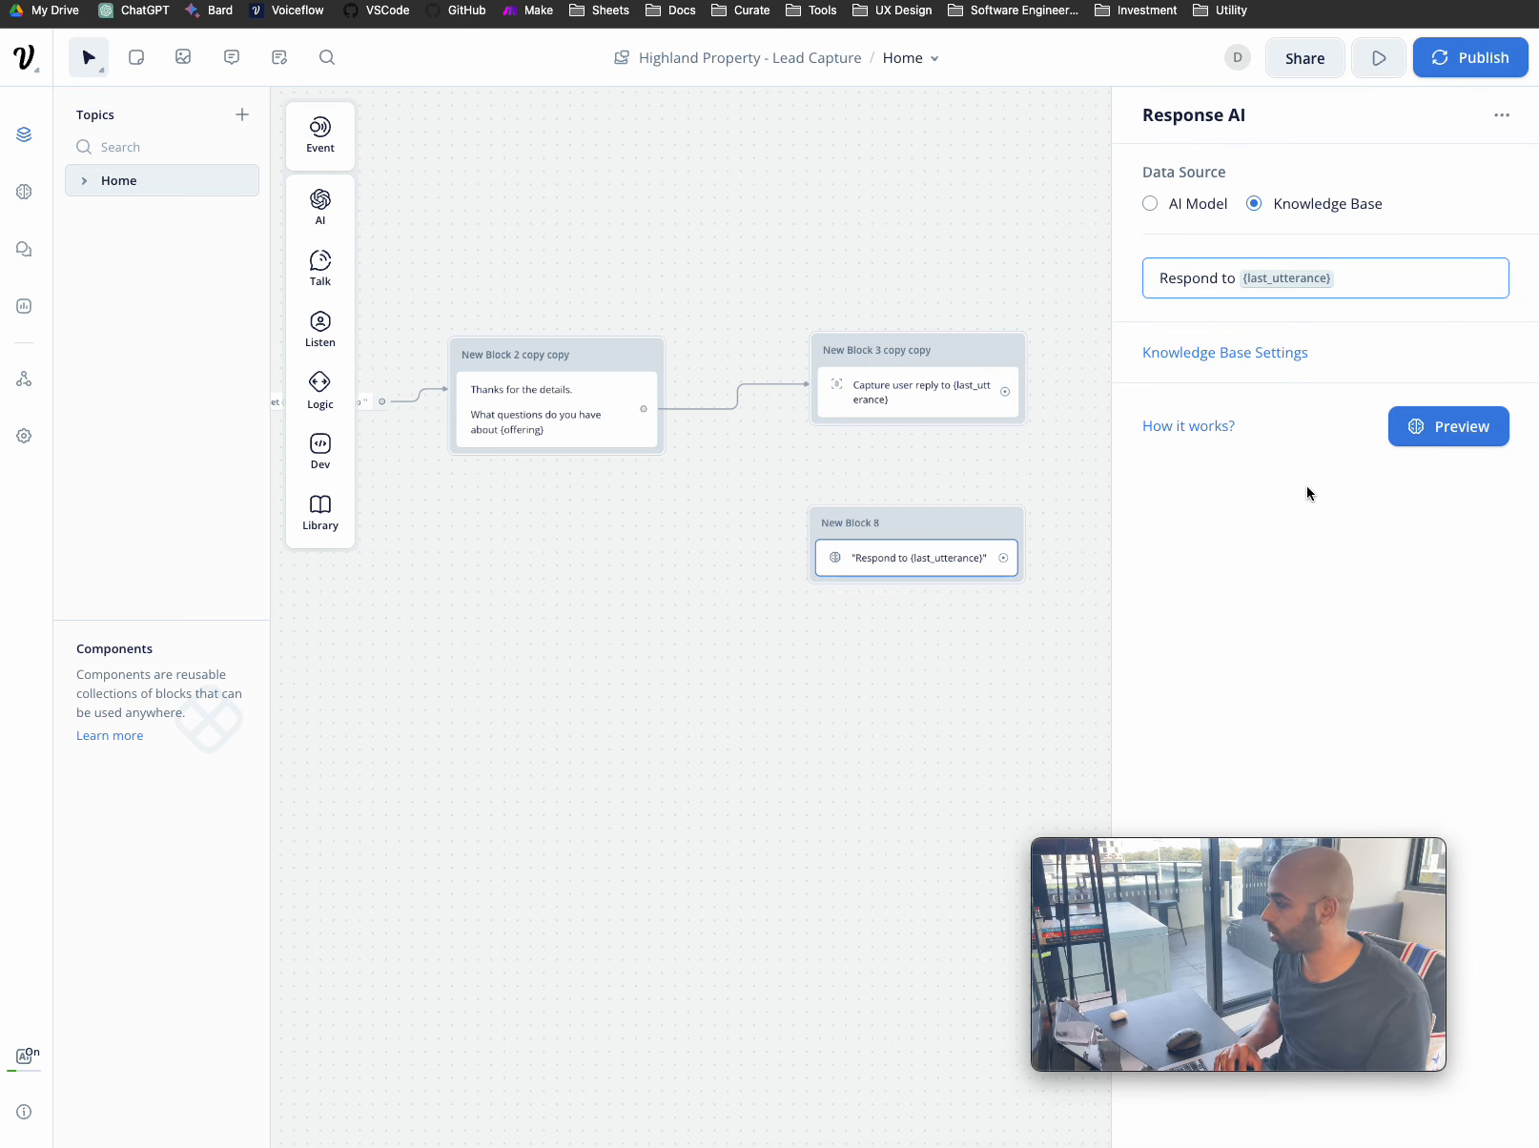
type("based on ")
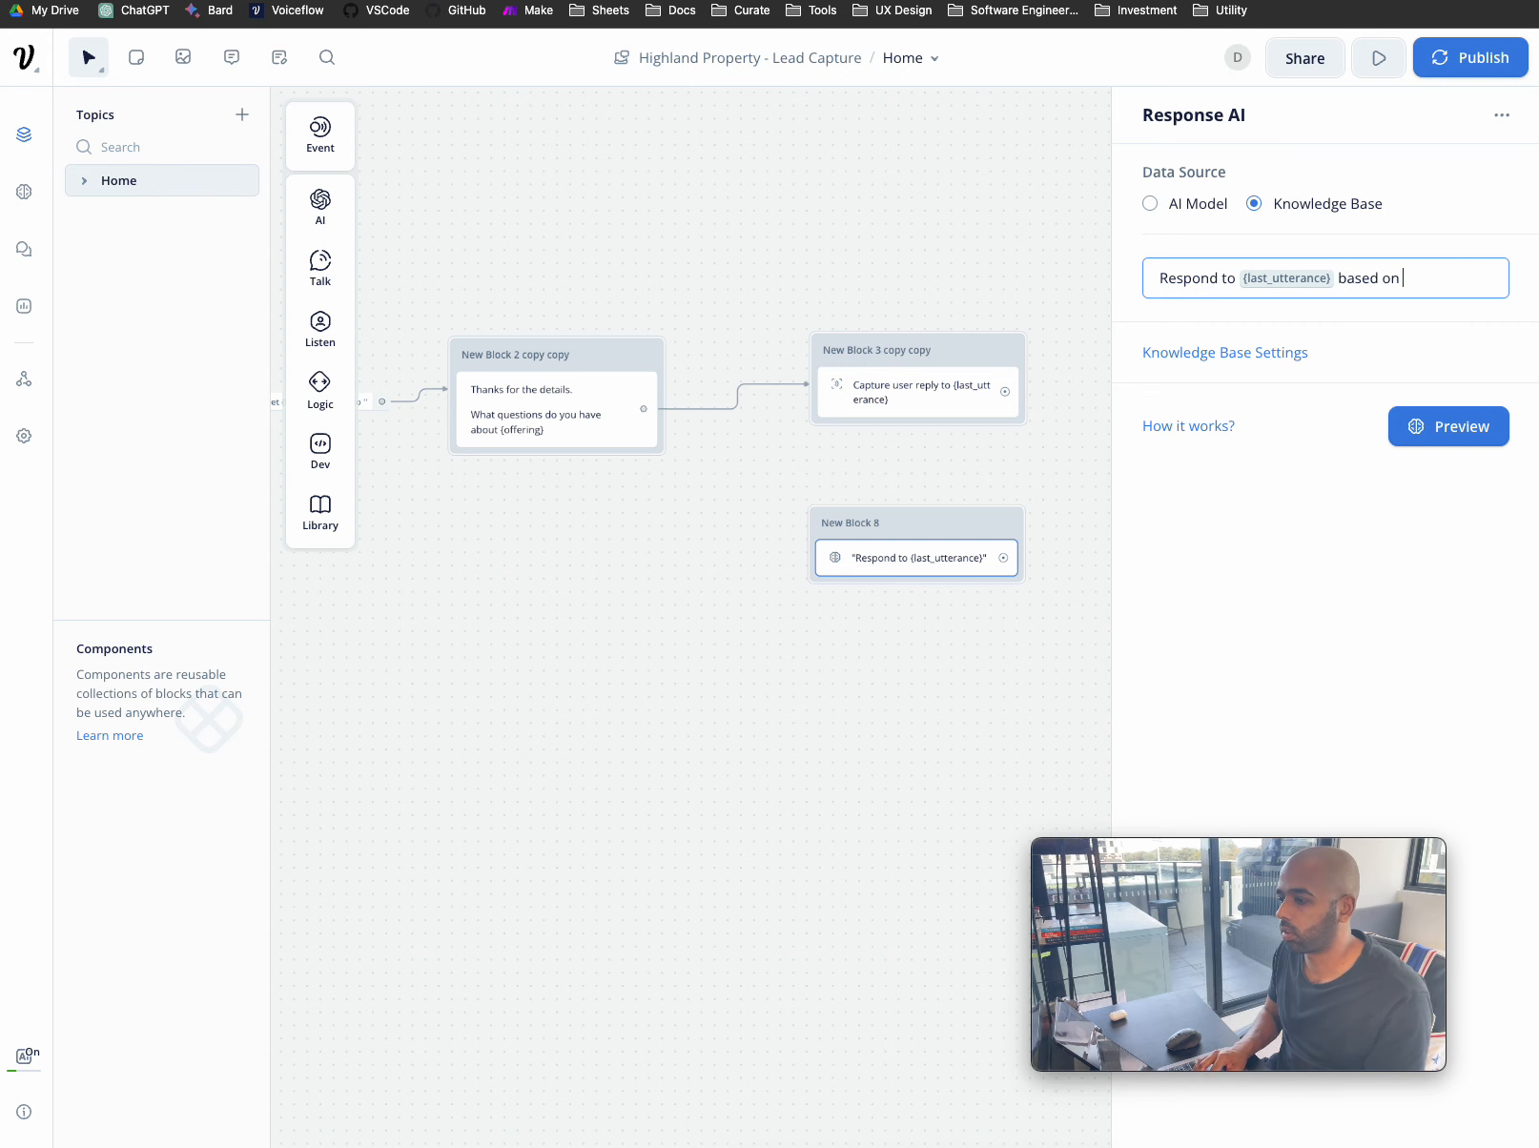
type("the information in th")
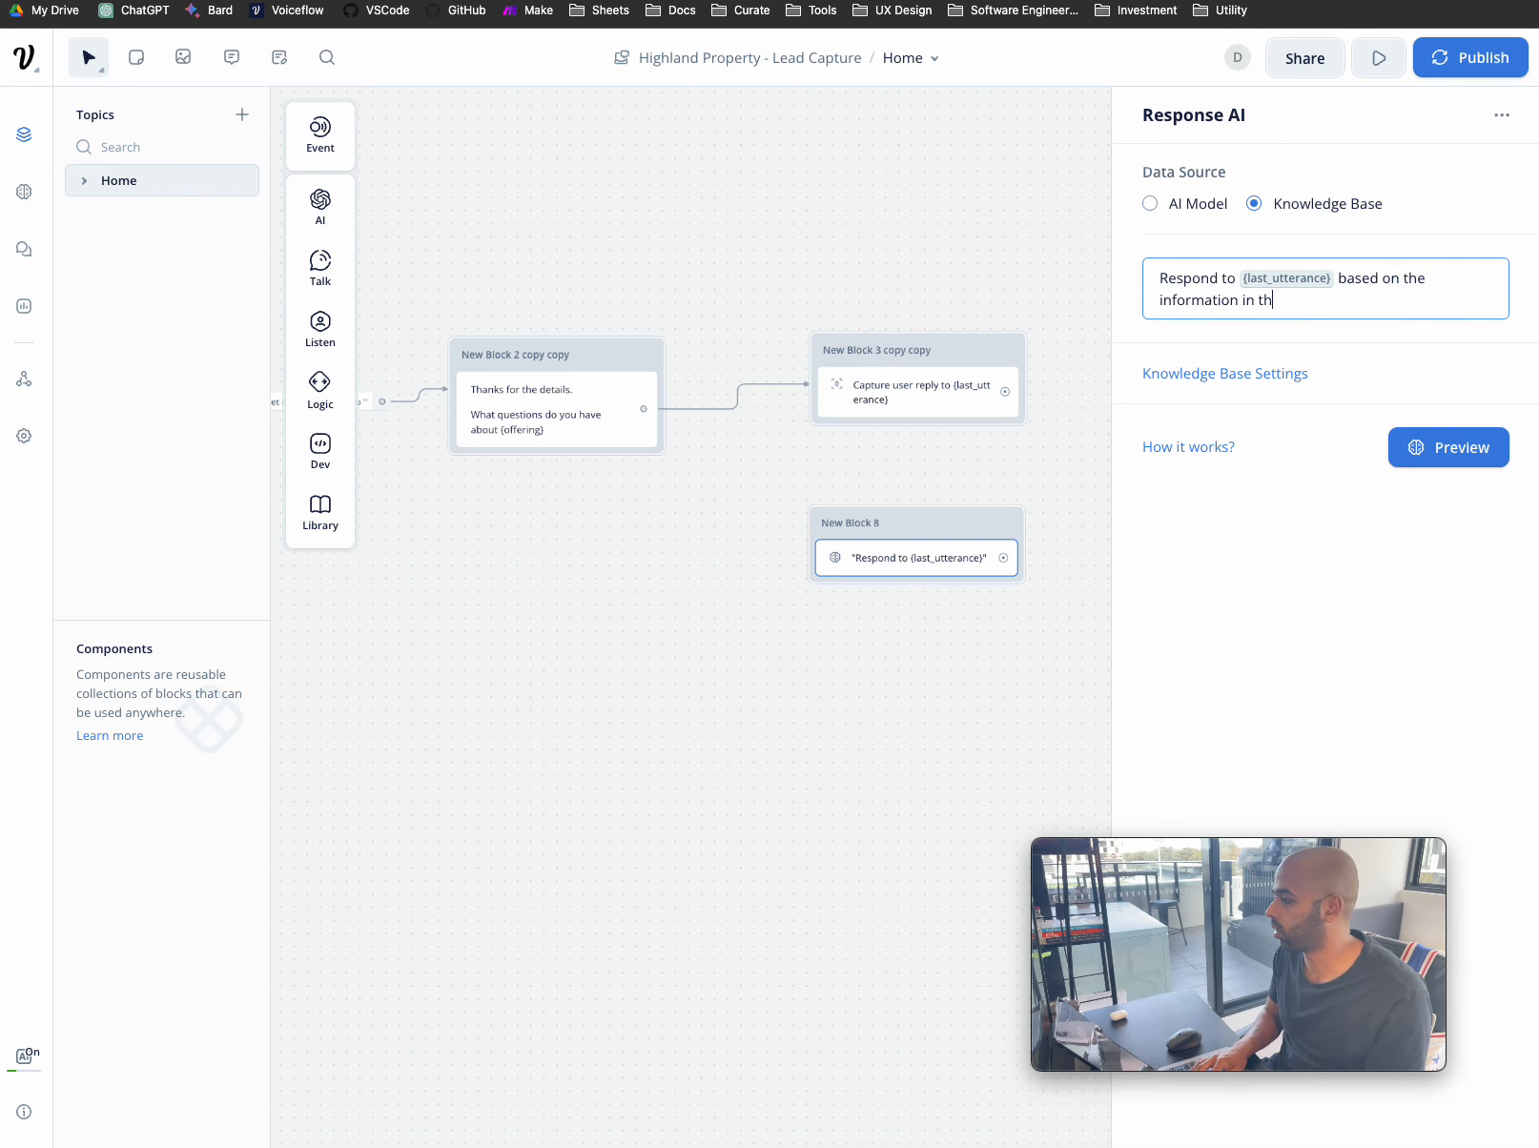
type("e t")
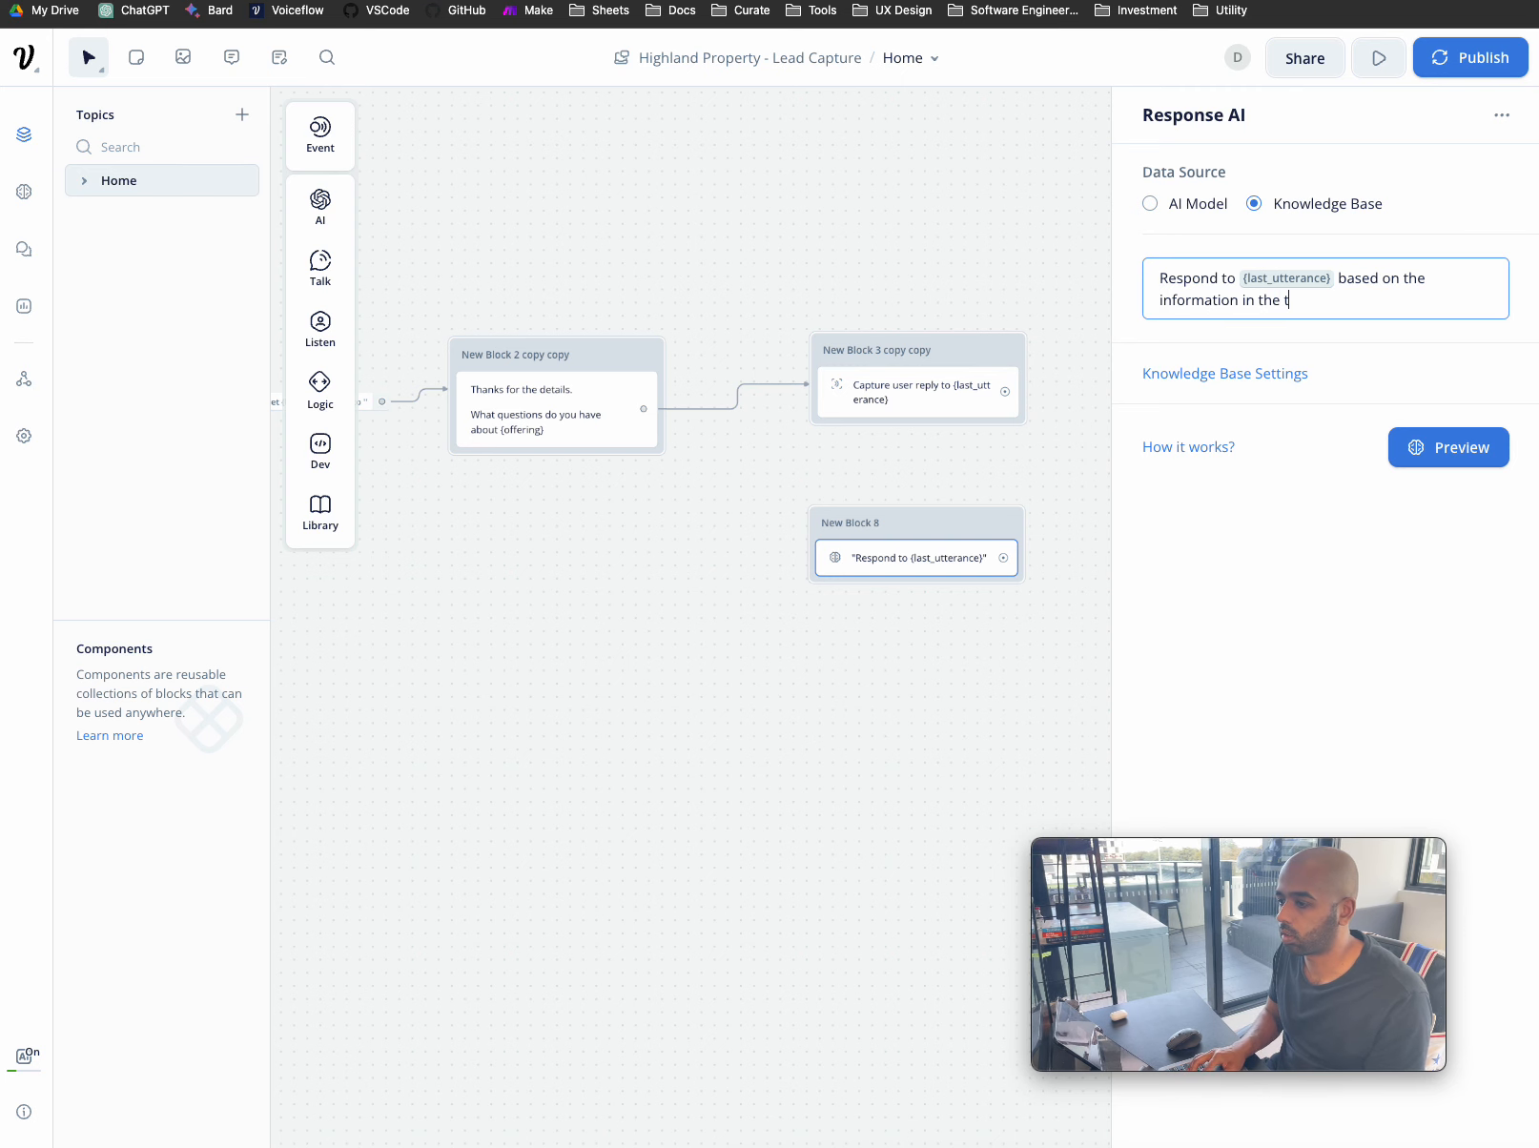
type("he knowledge base")
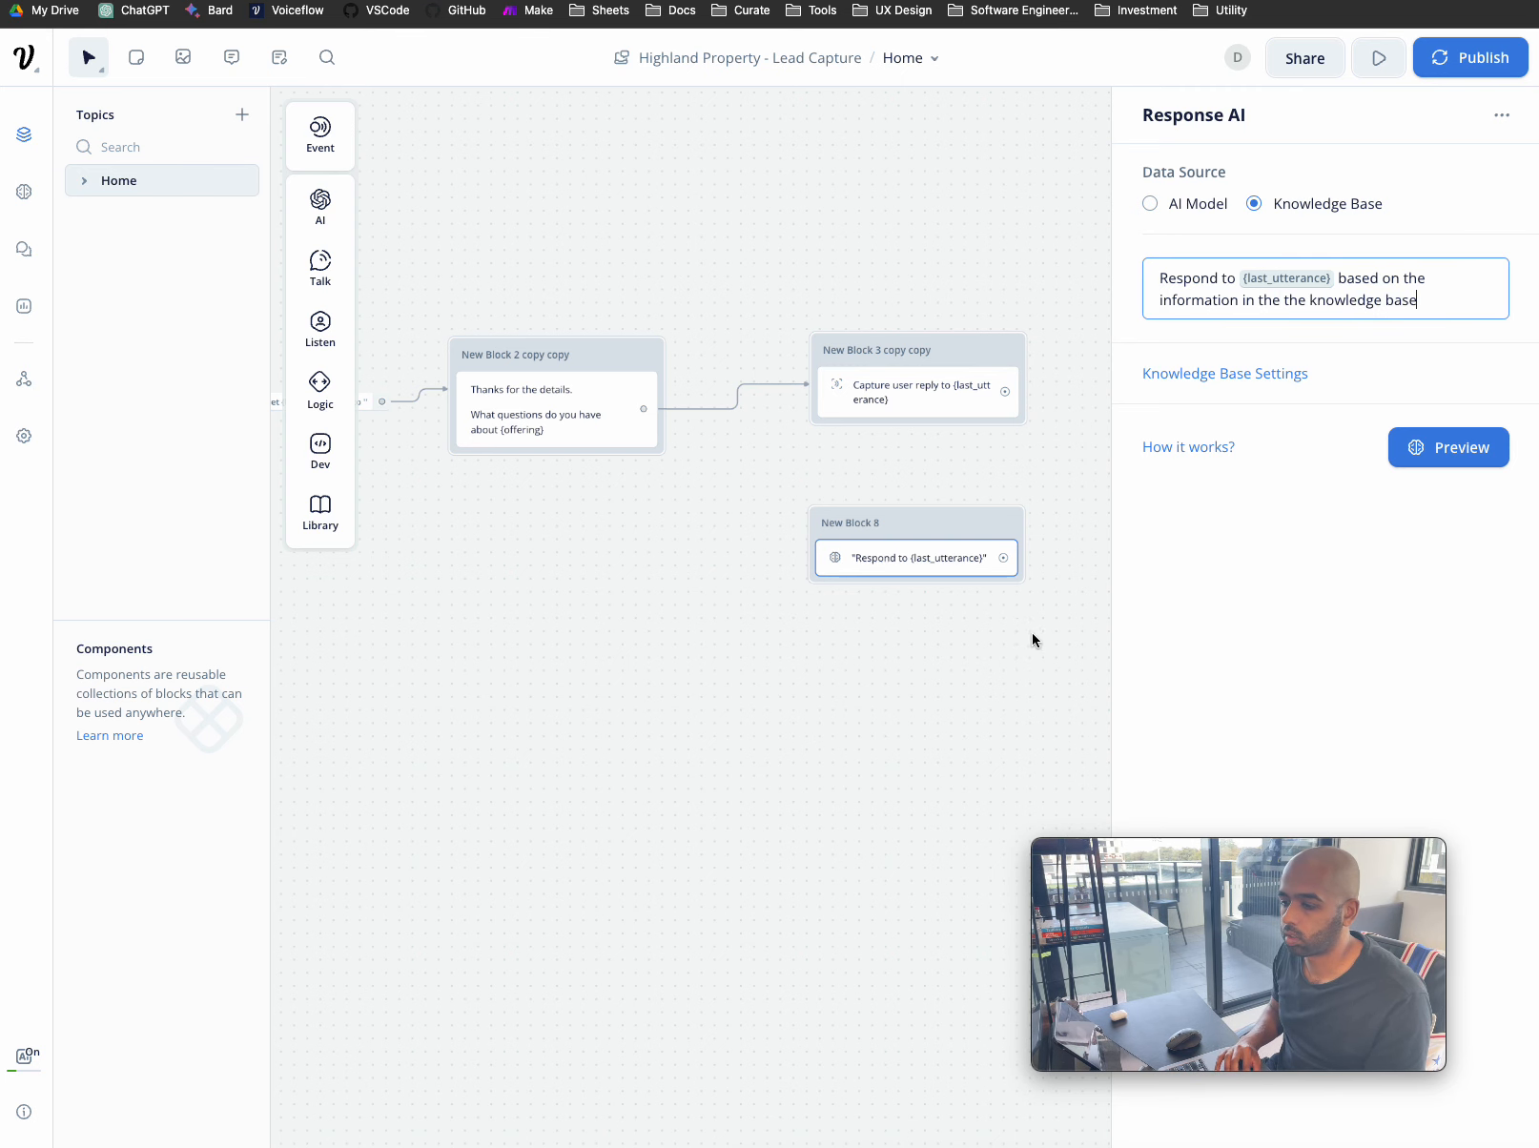
left_click(1032, 632)
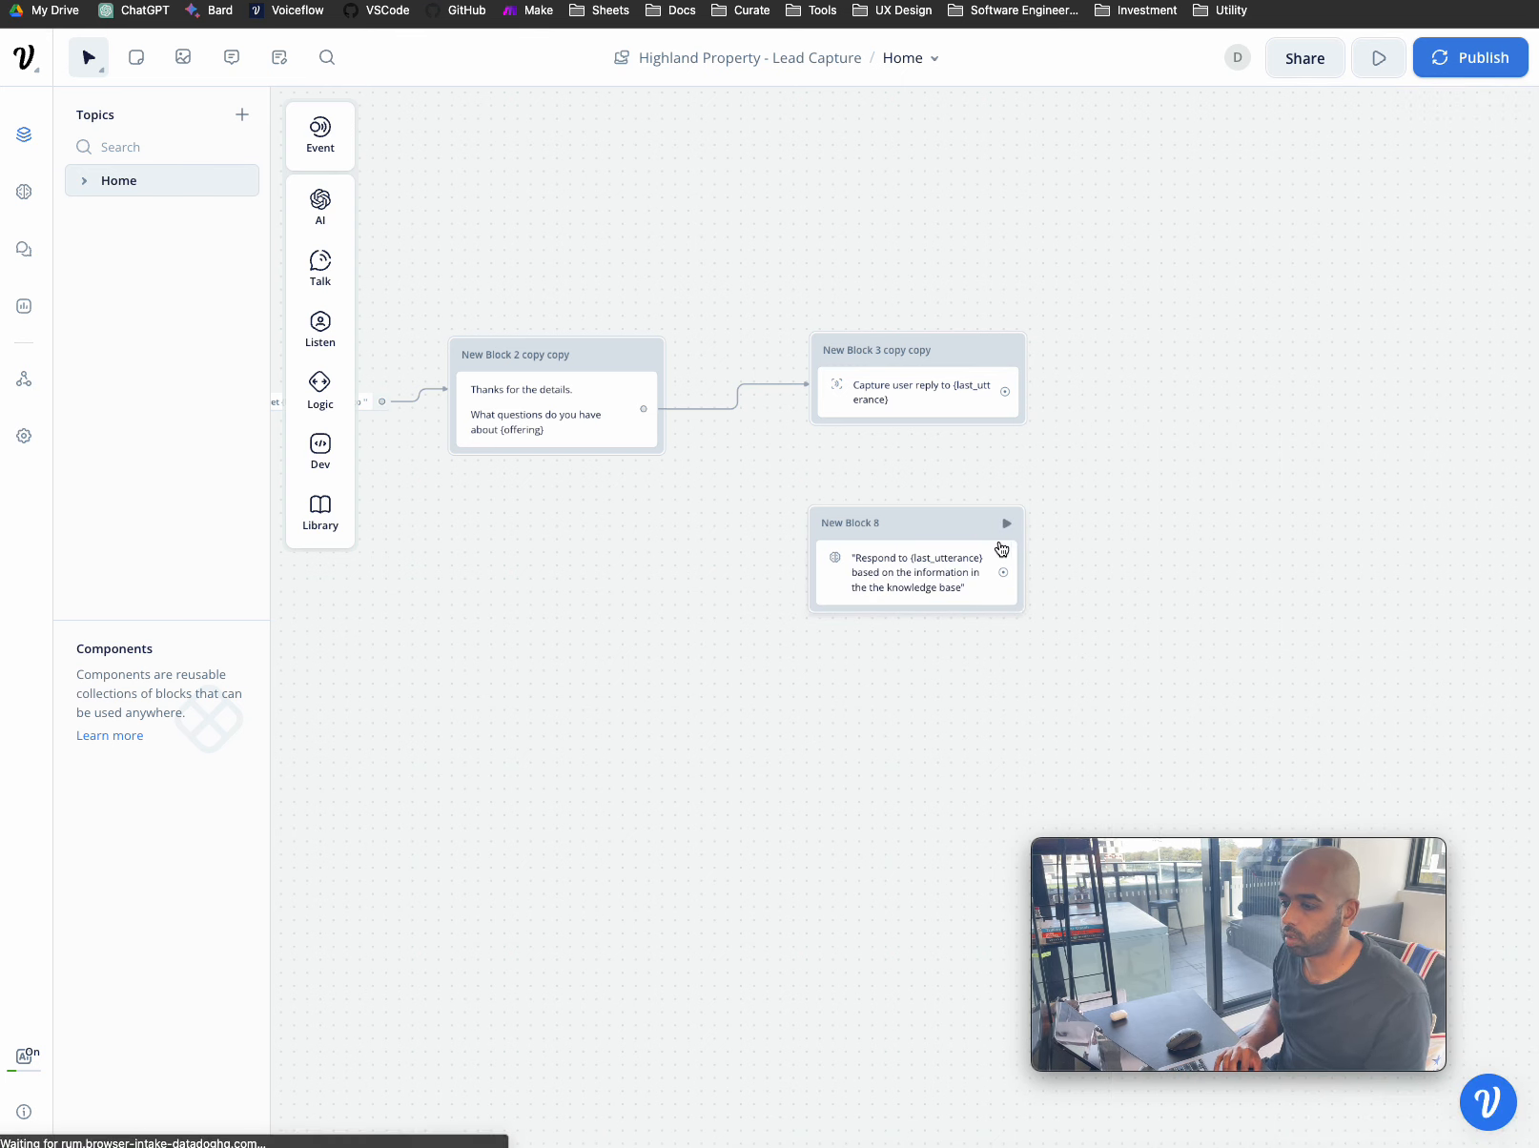
- Preview the knowledge base response, dismiss its variable prompt, and reposition New Block 8
left_click_drag(946, 524, 954, 527)
left_click(958, 529)
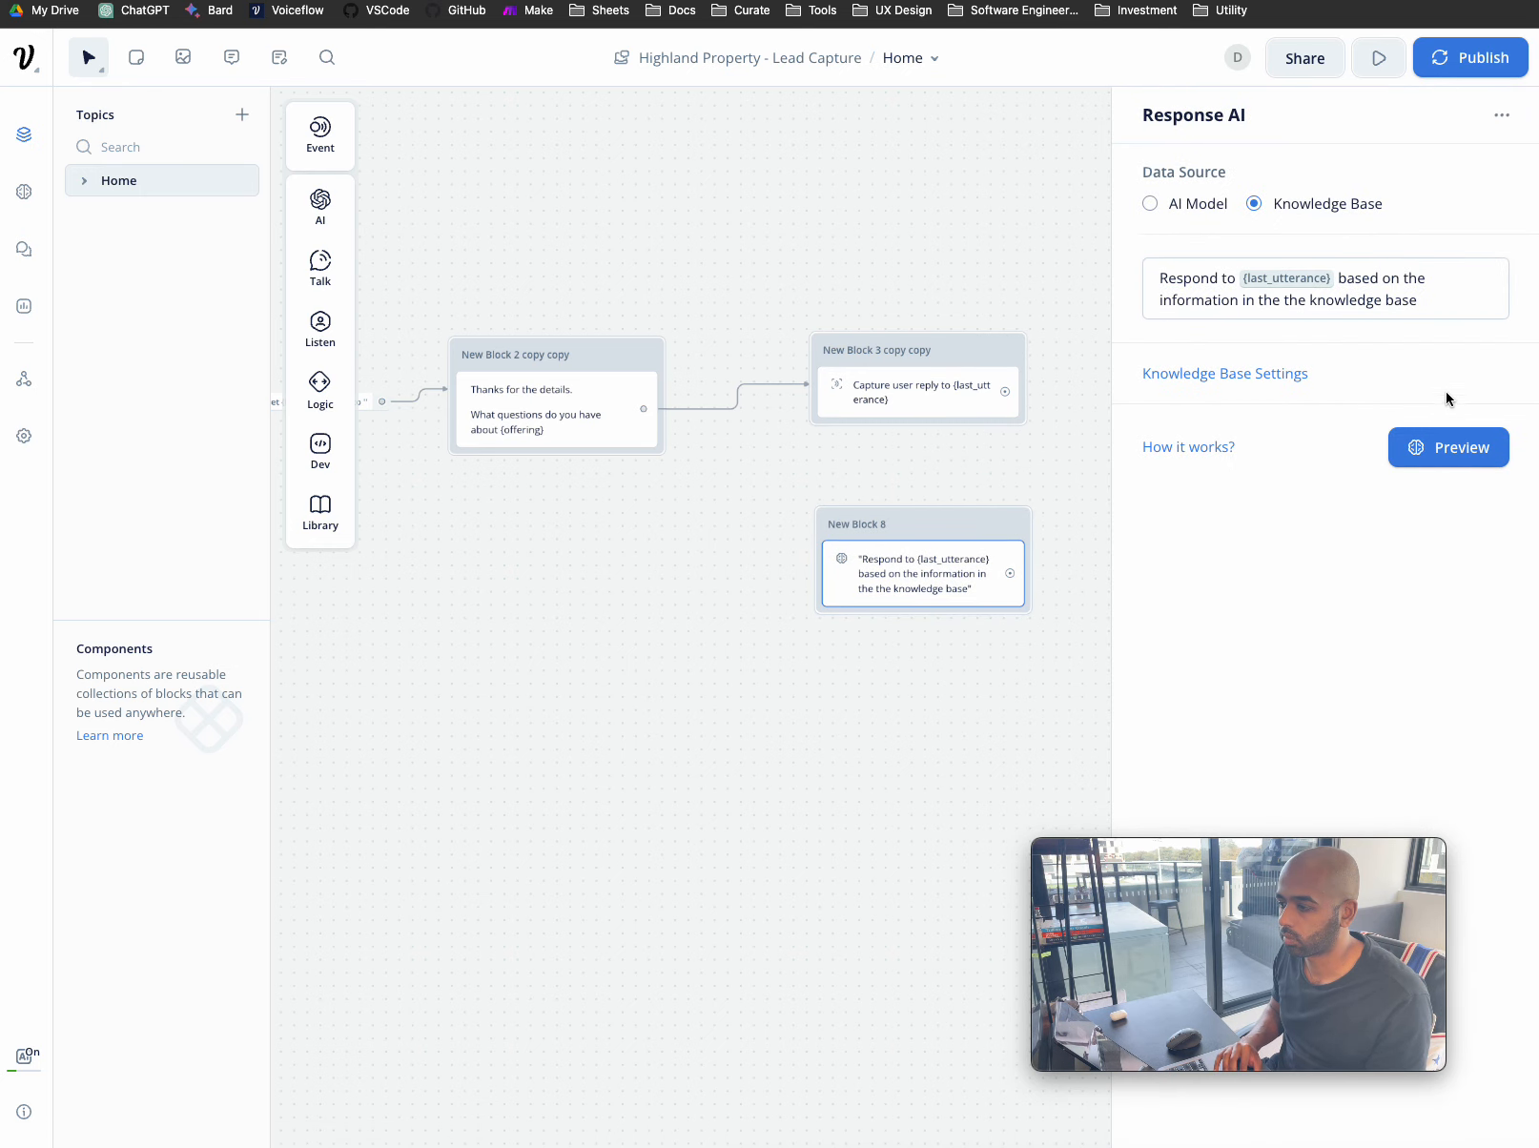
left_click(1453, 448)
left_click(920, 82)
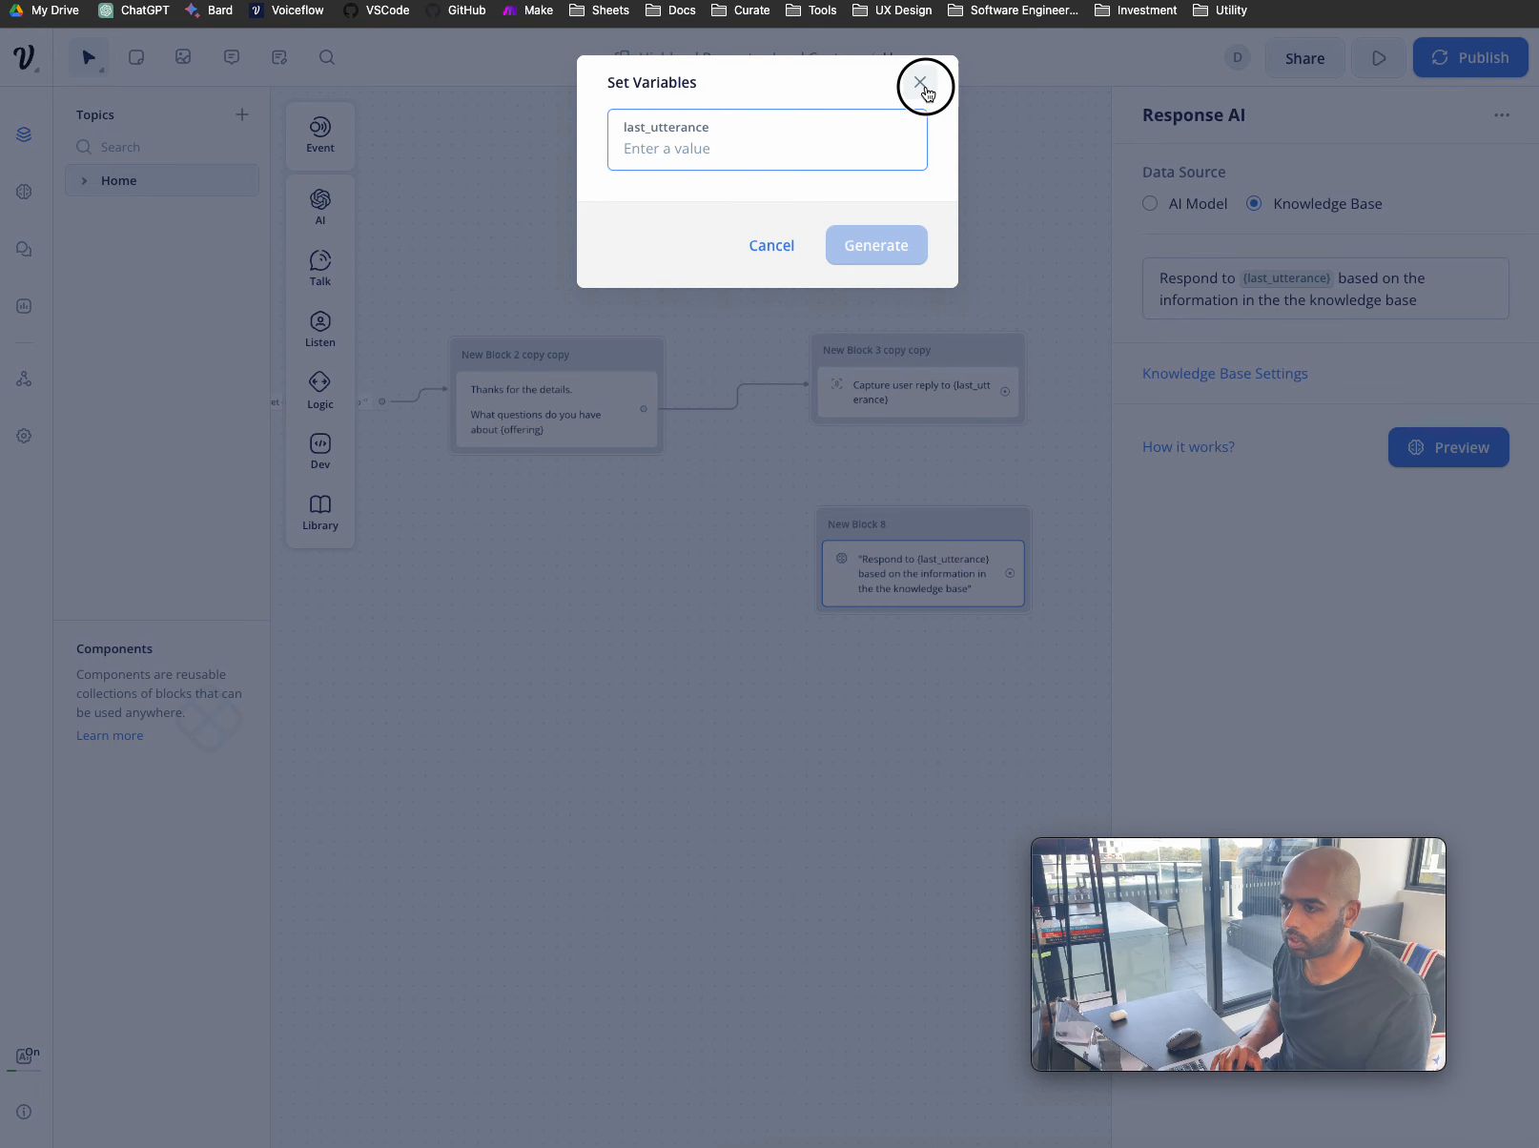
scroll(1007, 351, "right", 3)
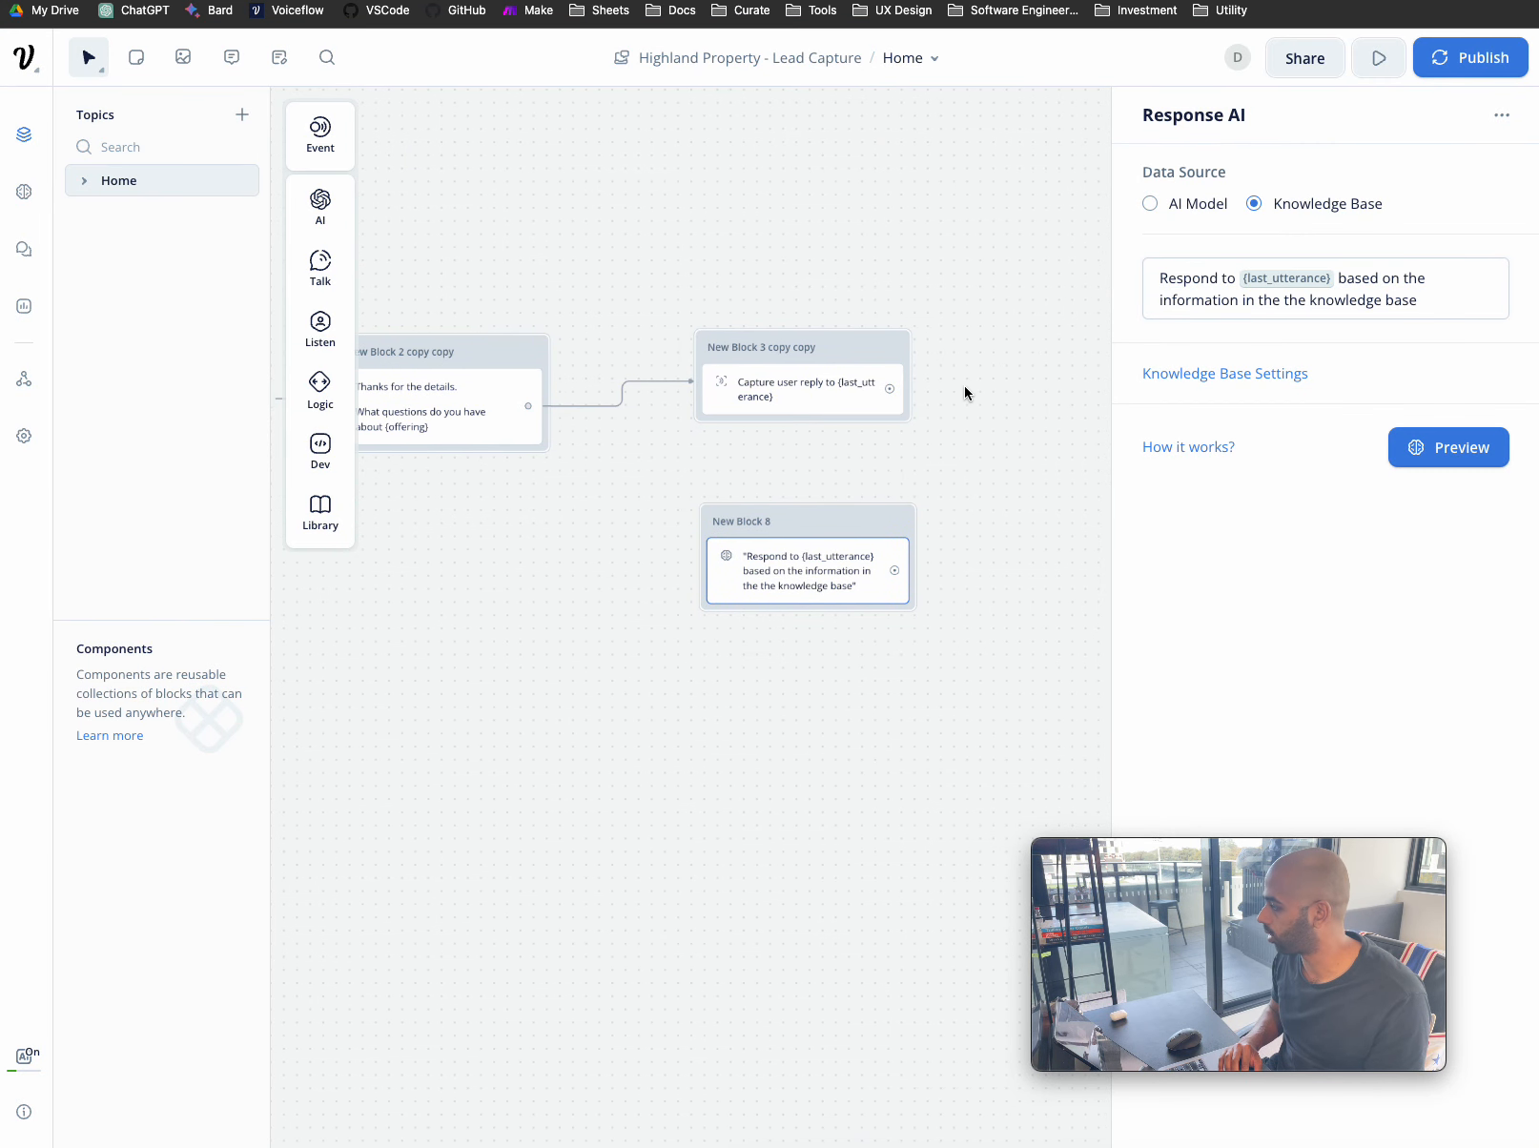
left_click(835, 522)
left_click_drag(835, 528, 828, 521)
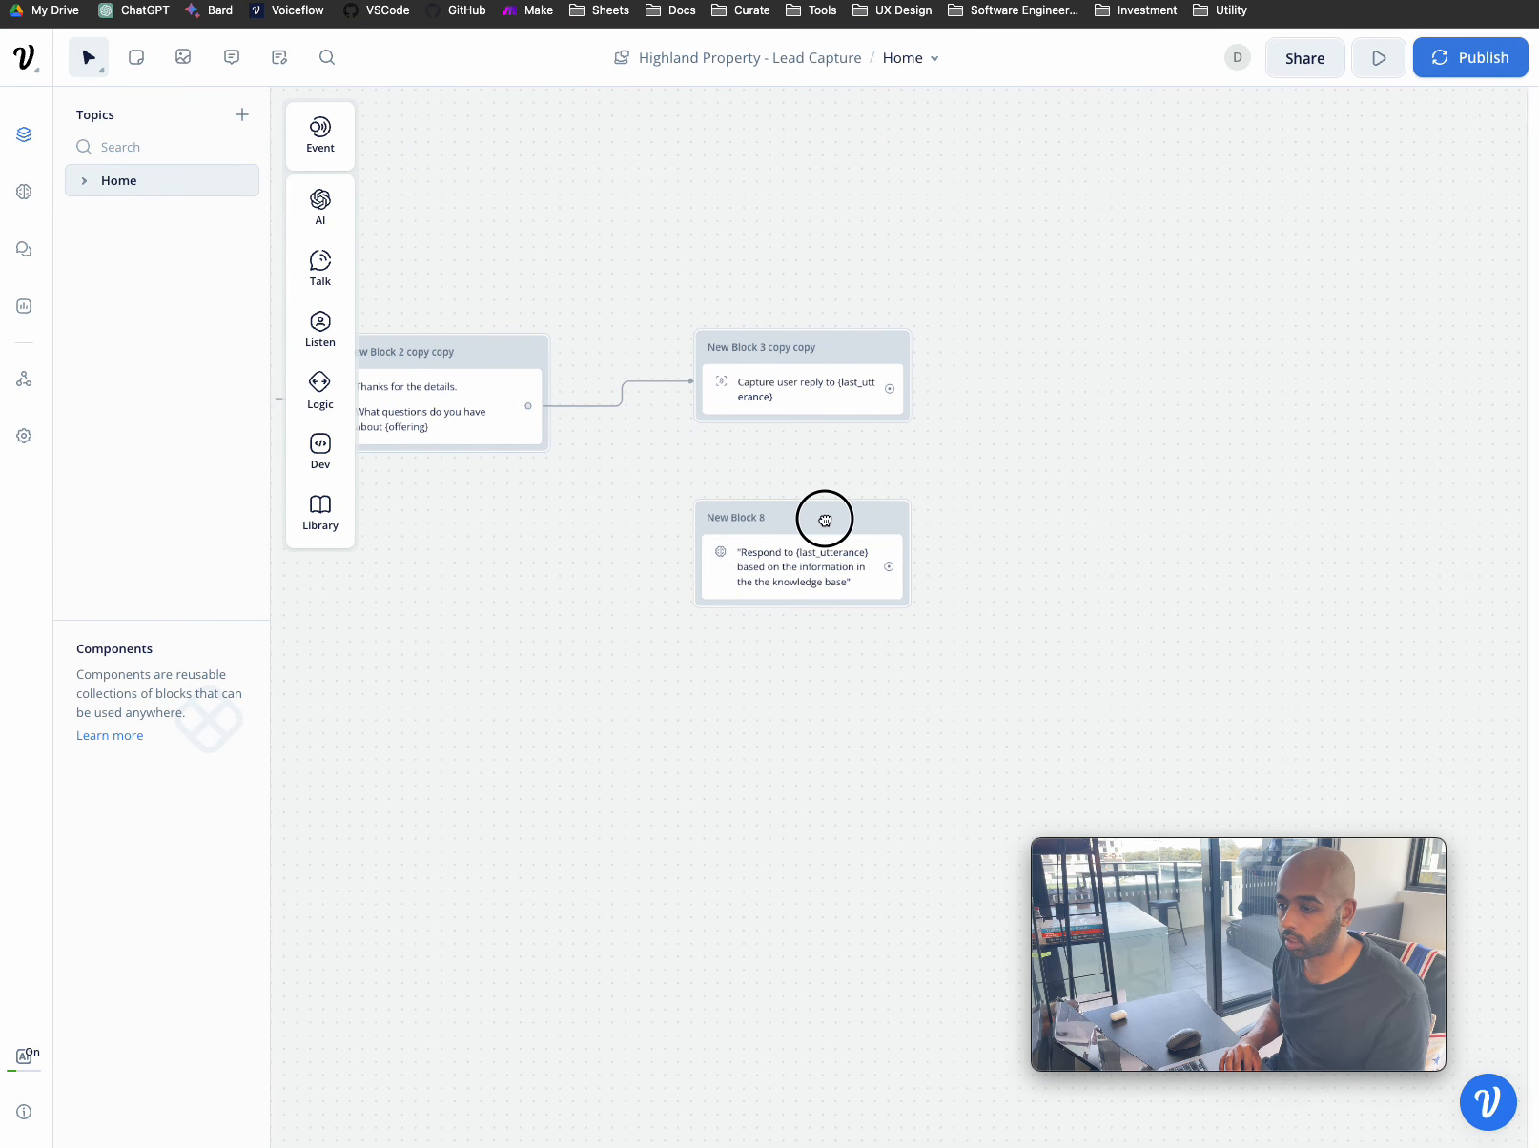
left_click(893, 391)
- Connect the capture block to New Block 8 and add an 'Any other questions' text reply
left_click_drag(894, 391, 921, 555)
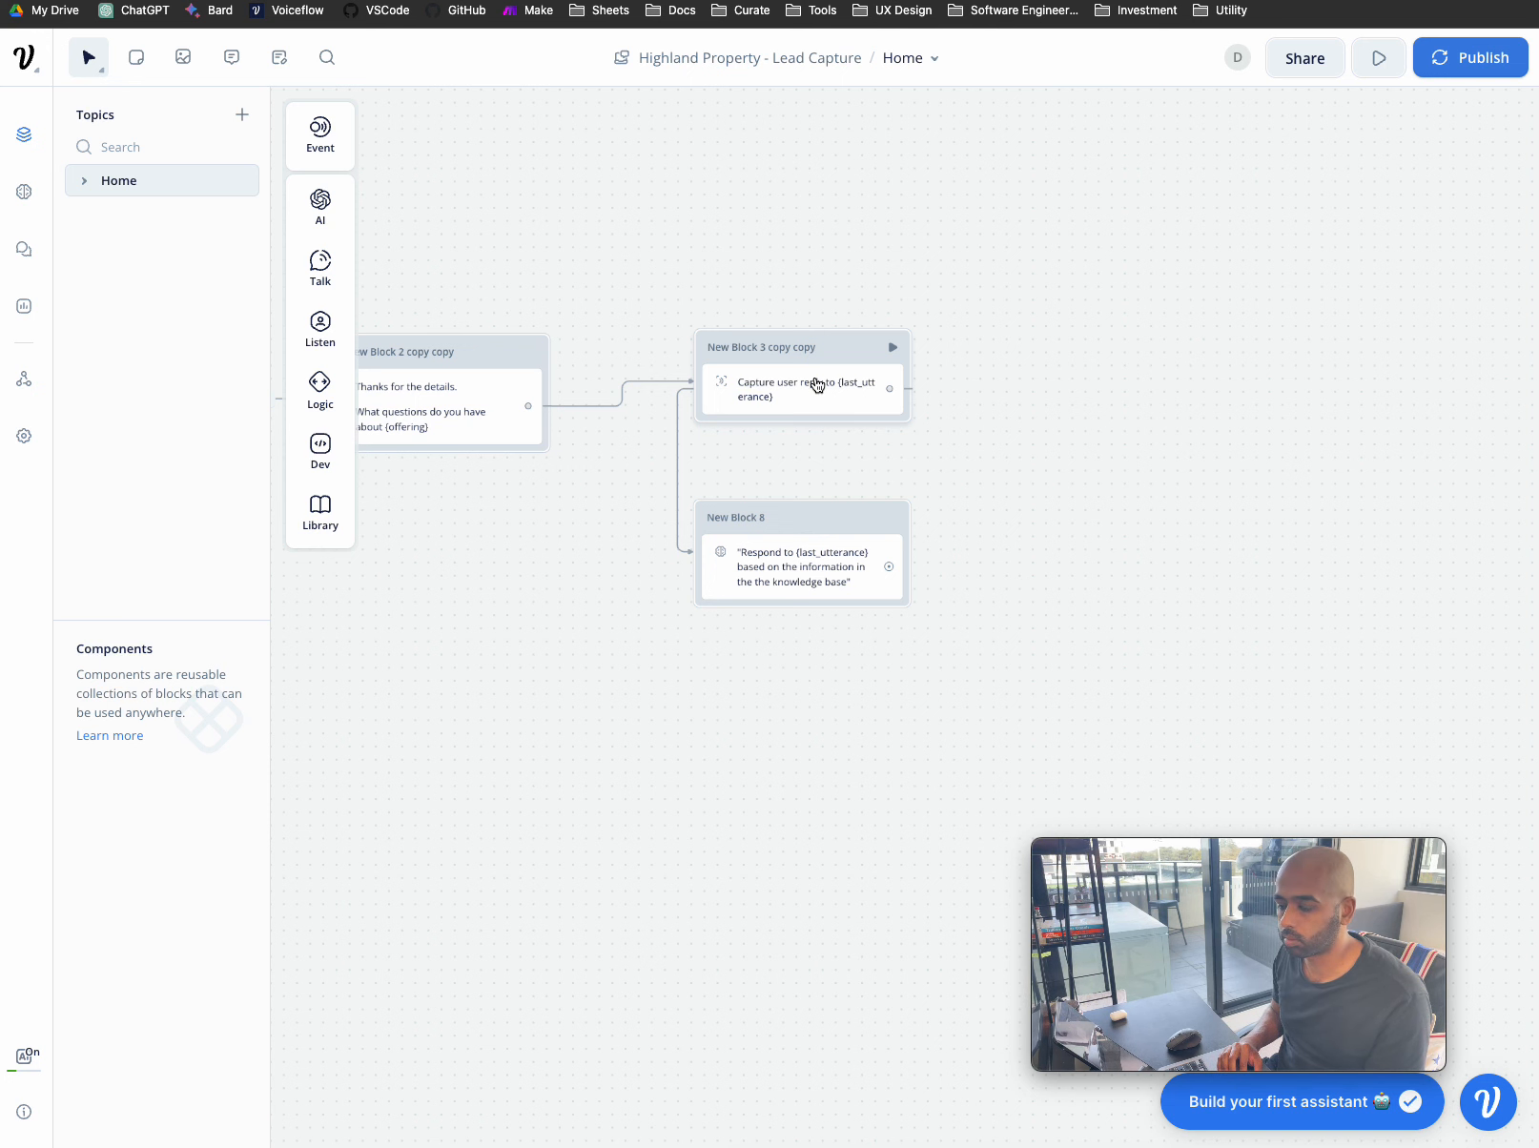
mouse_move(830, 524)
left_mouse_down()
mouse_move(852, 520)
mouse_move(828, 529)
left_mouse_up()
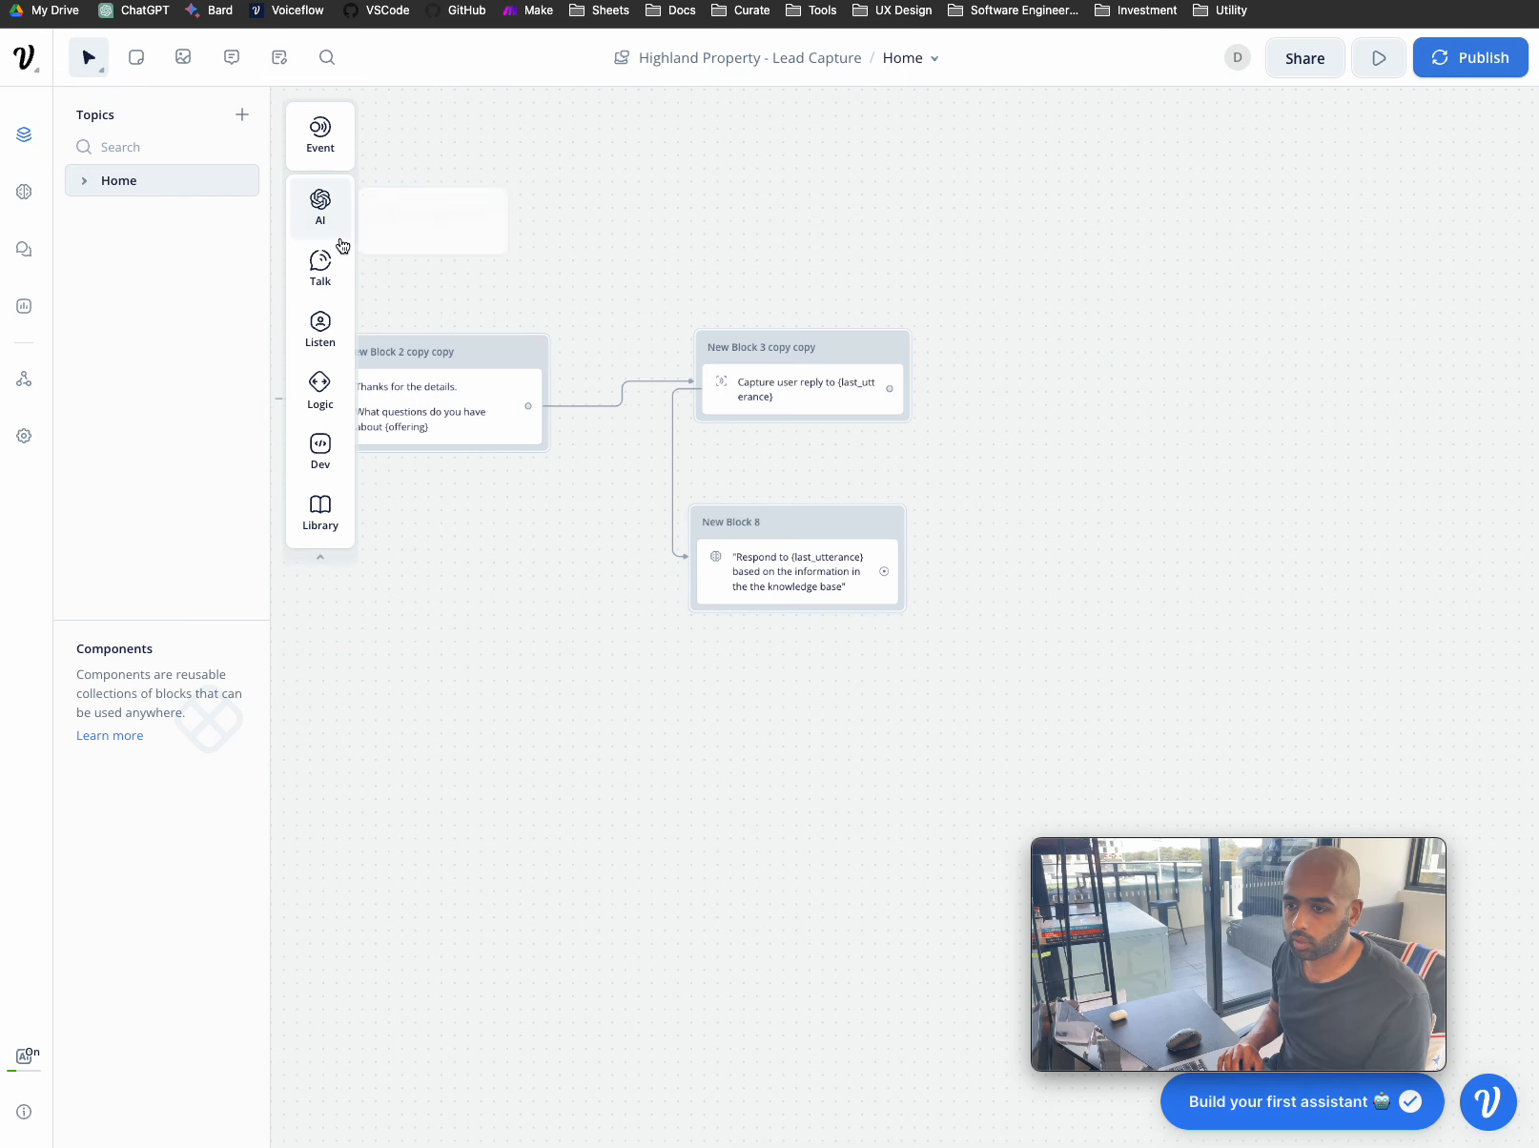
mouse_move(330, 261)
left_click(395, 266)
left_click_drag(395, 266, 792, 625)
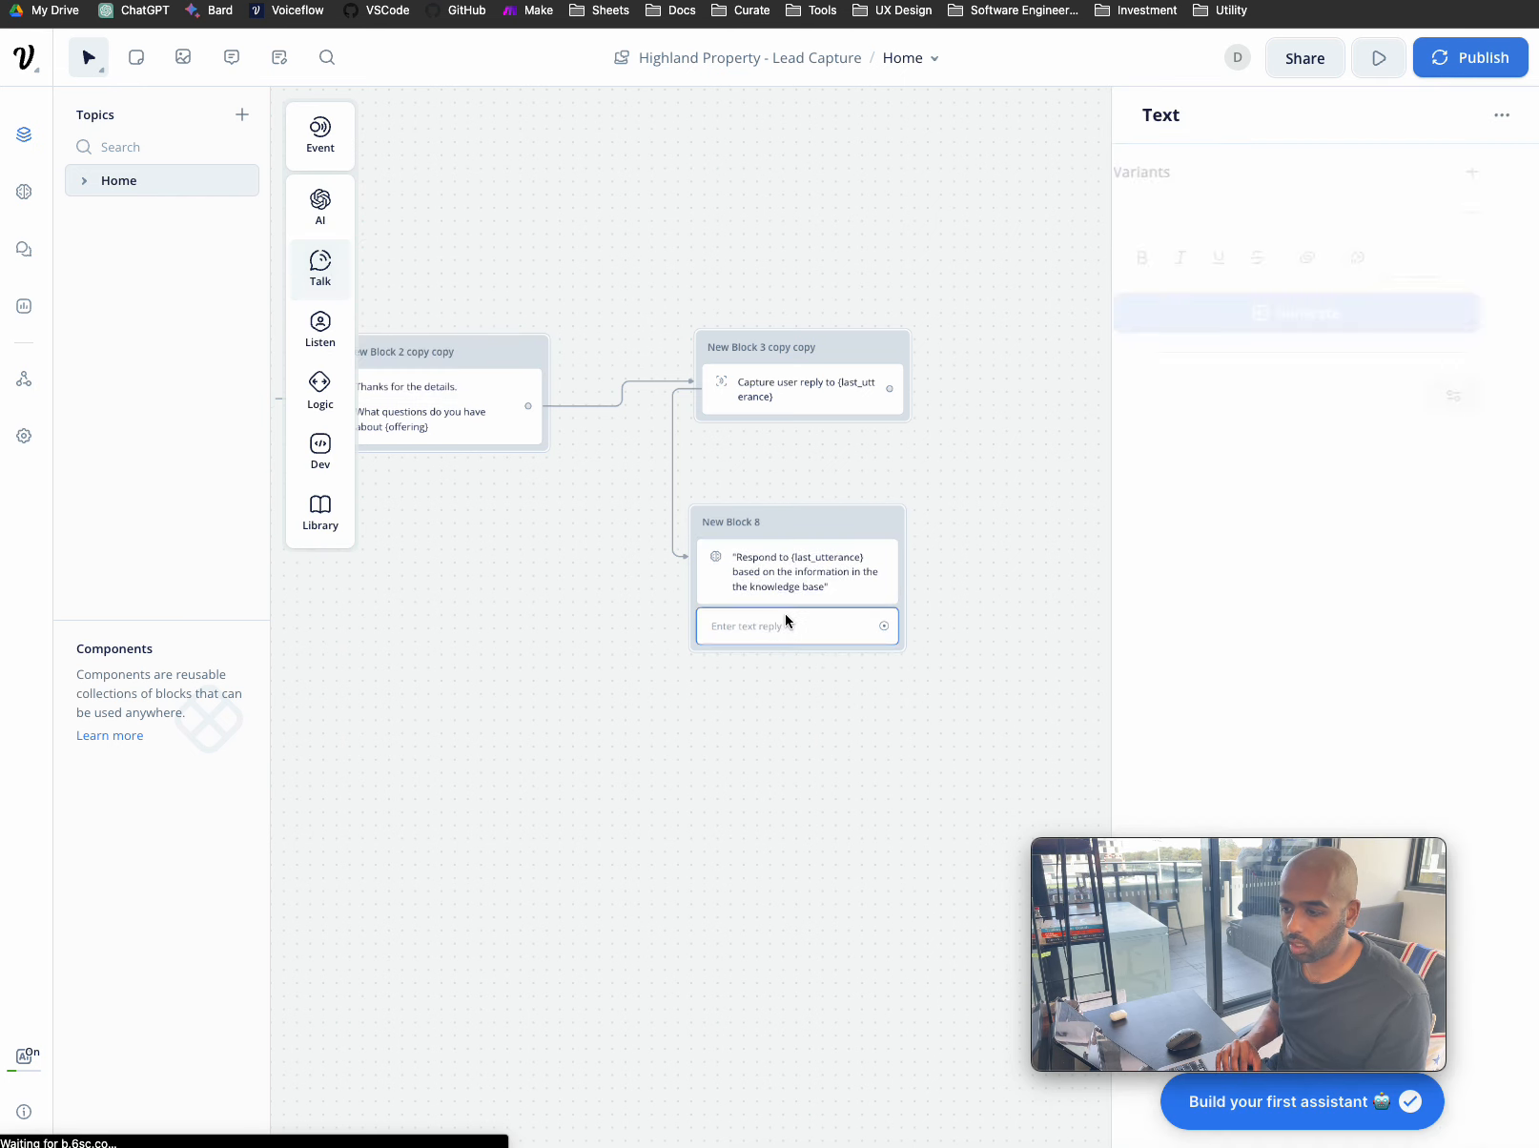
left_click(1202, 216)
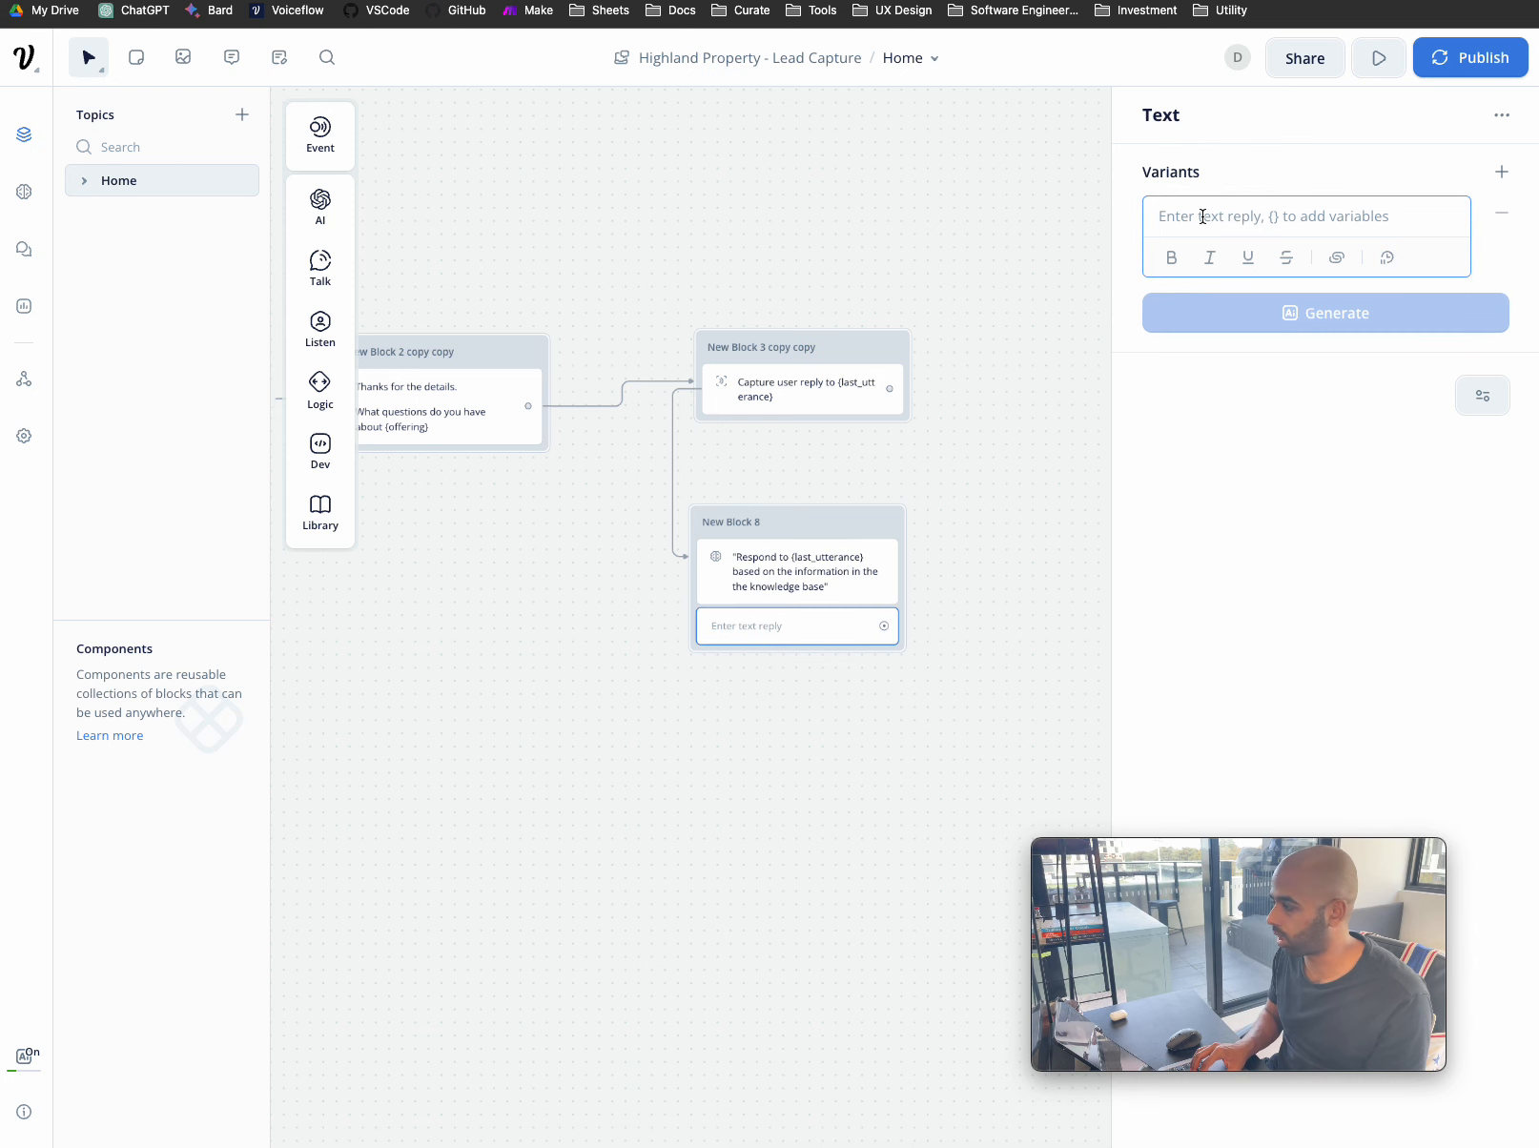
type("Any other que")
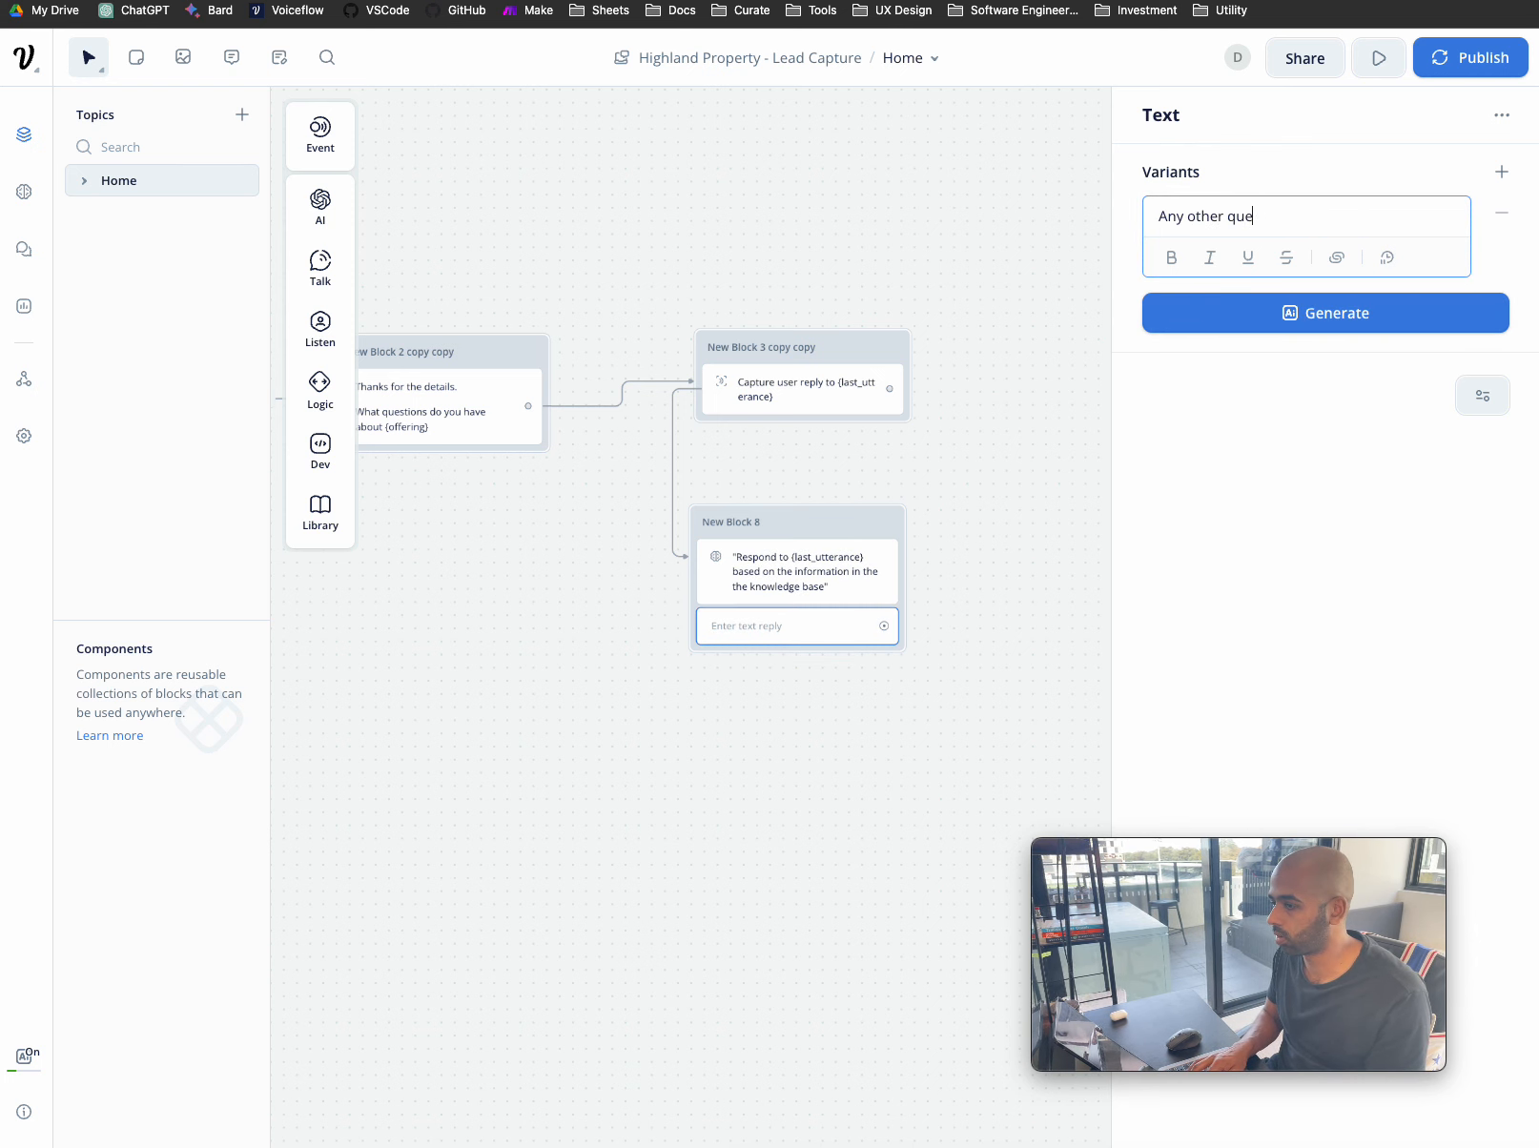
type("stions")
left_click(1271, 399)
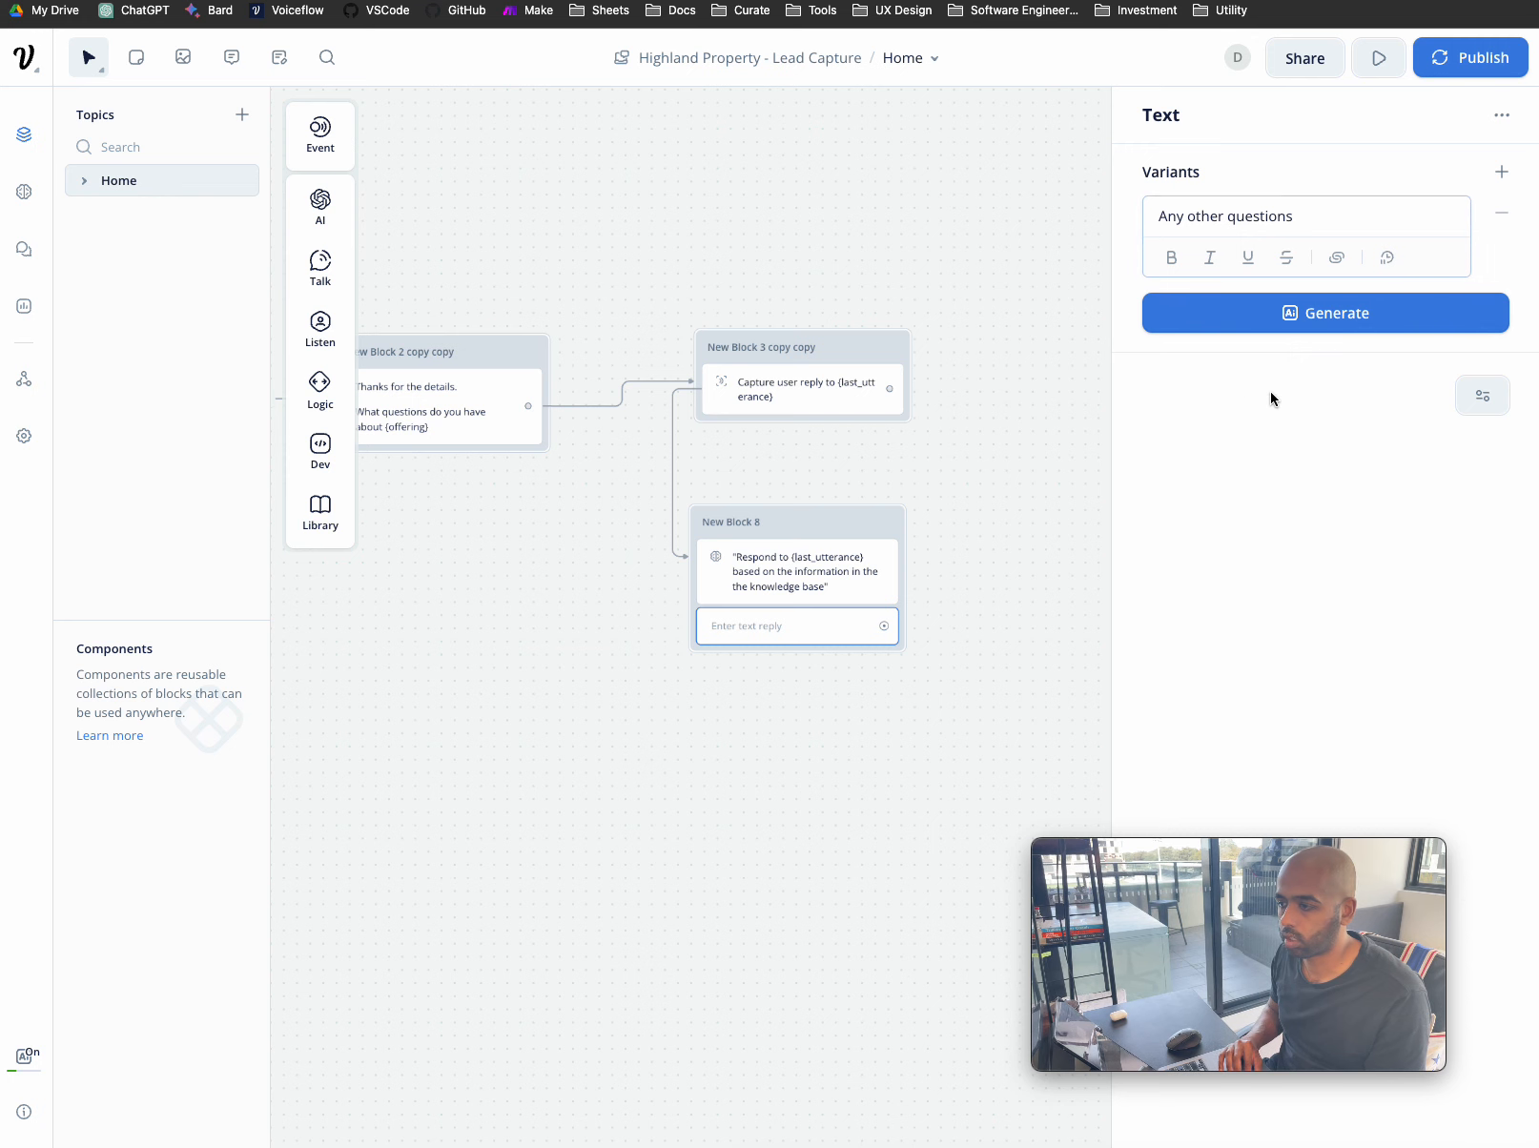
- Add Yes and No answer buttons below 'Any other questions'
mouse_move(324, 336)
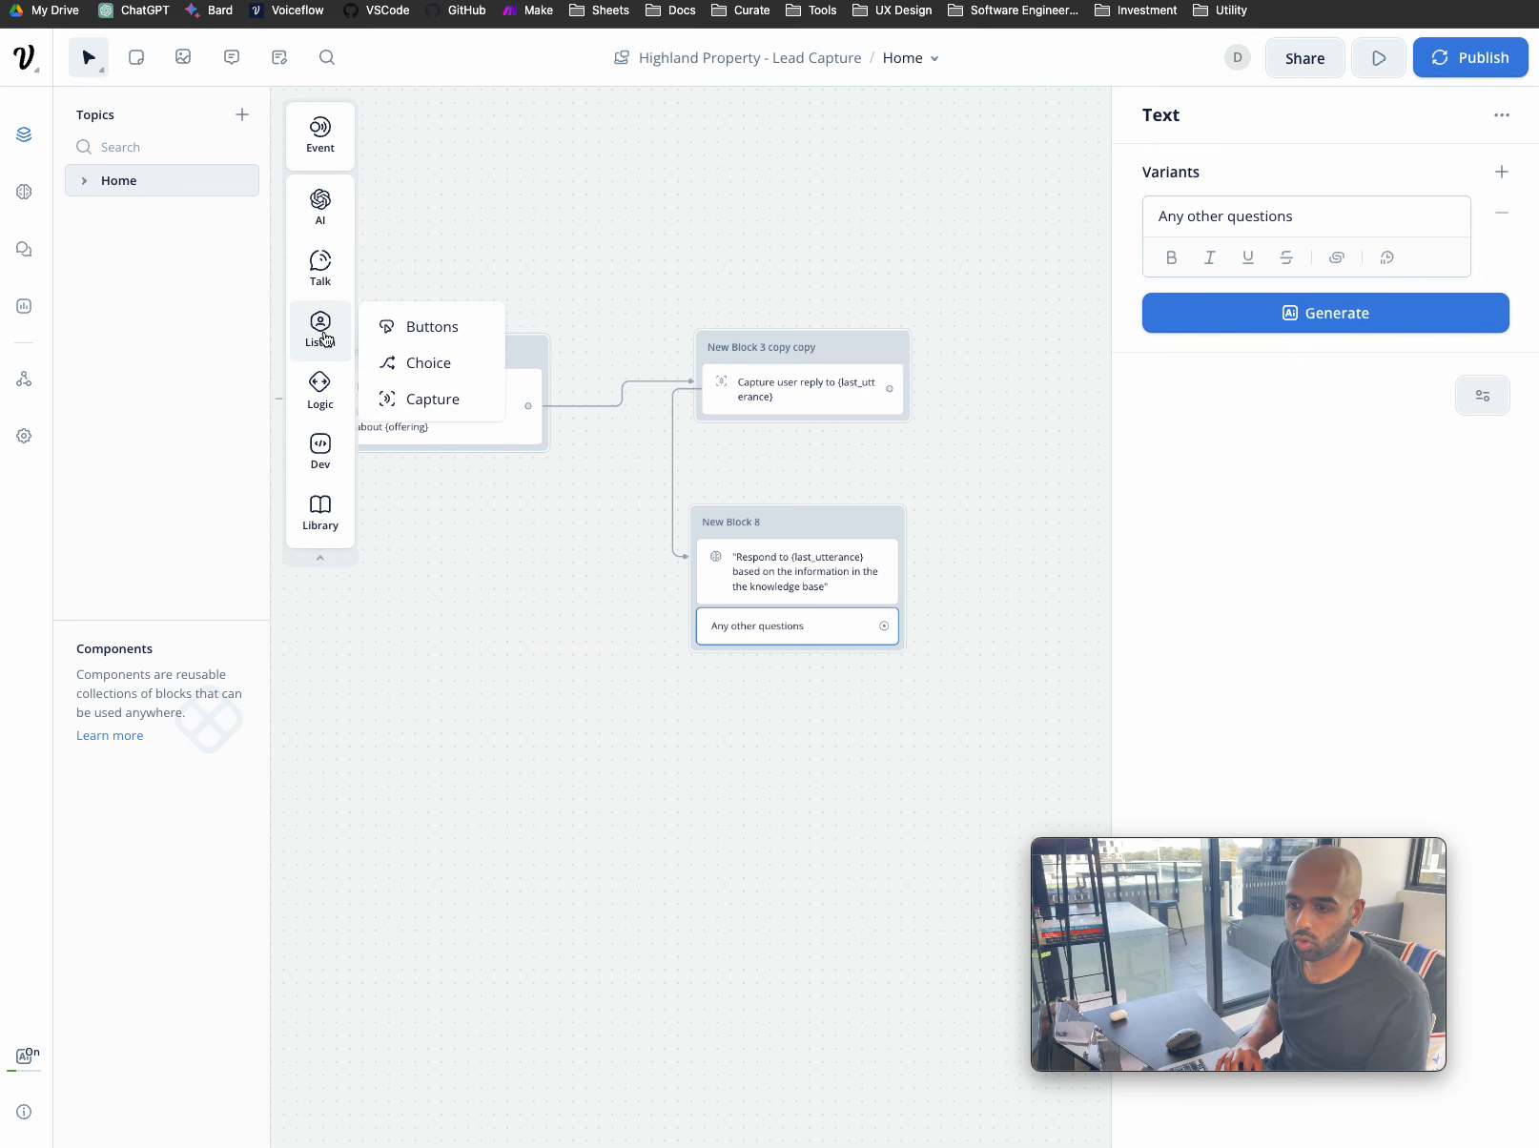
left_click_drag(421, 335, 772, 653)
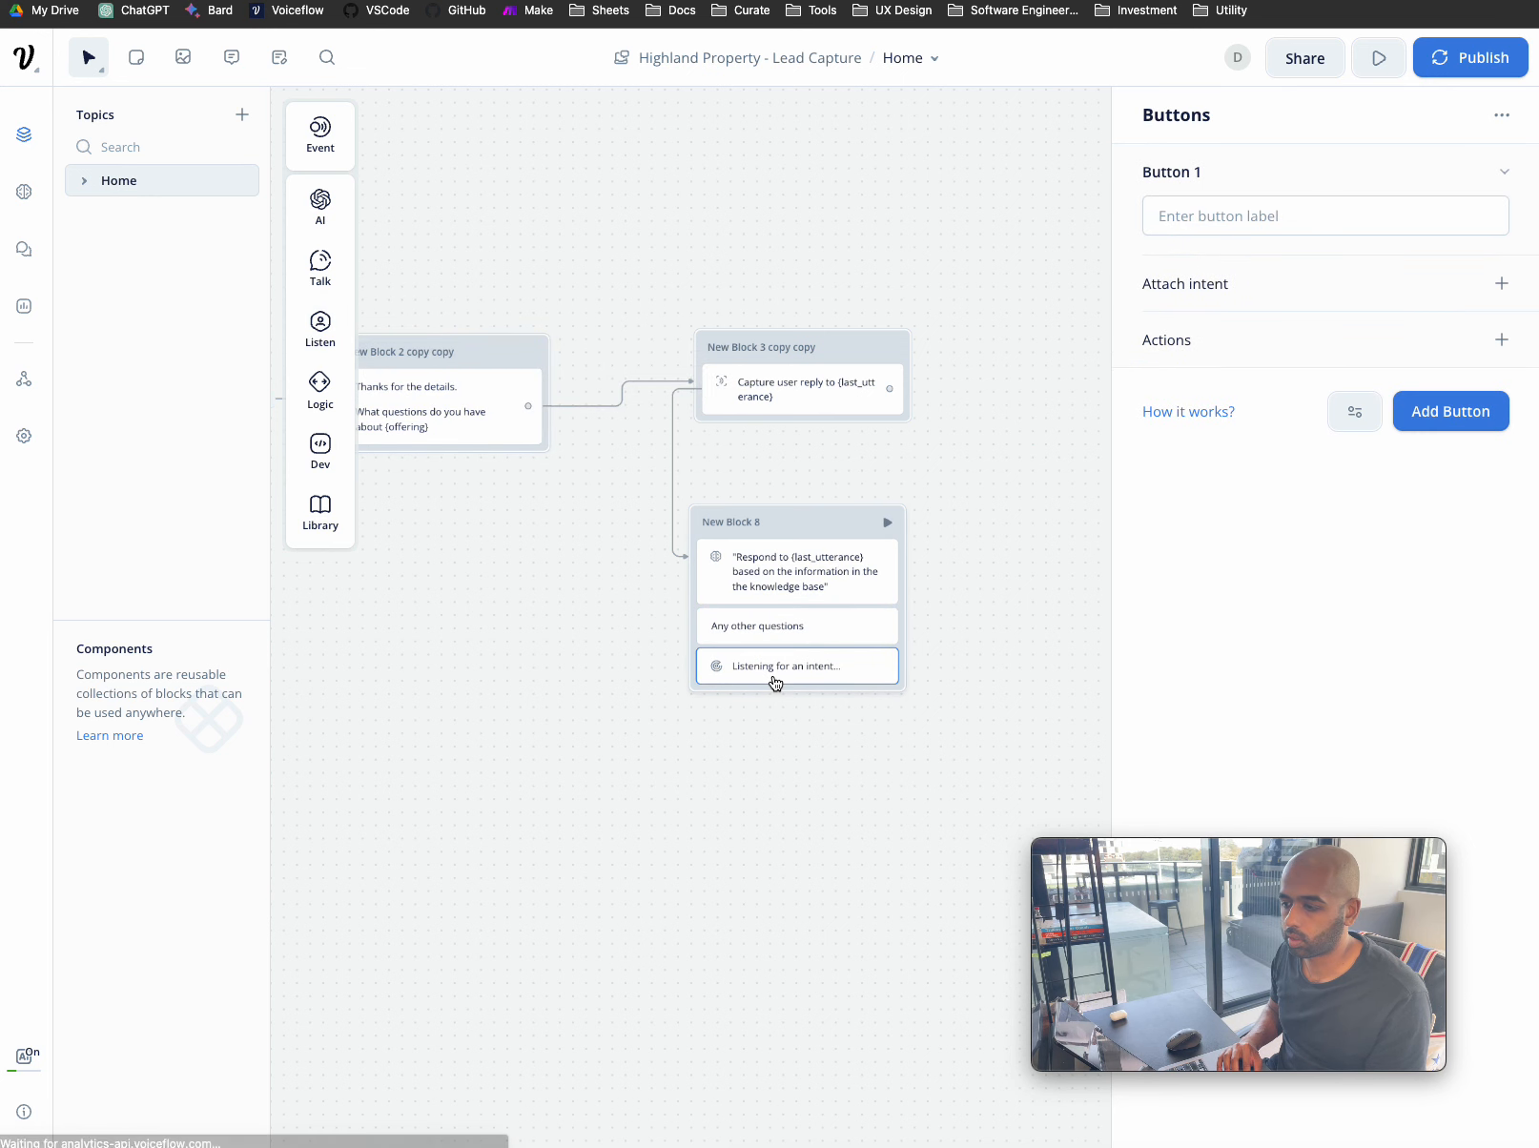
left_click(1250, 226)
type("Yes")
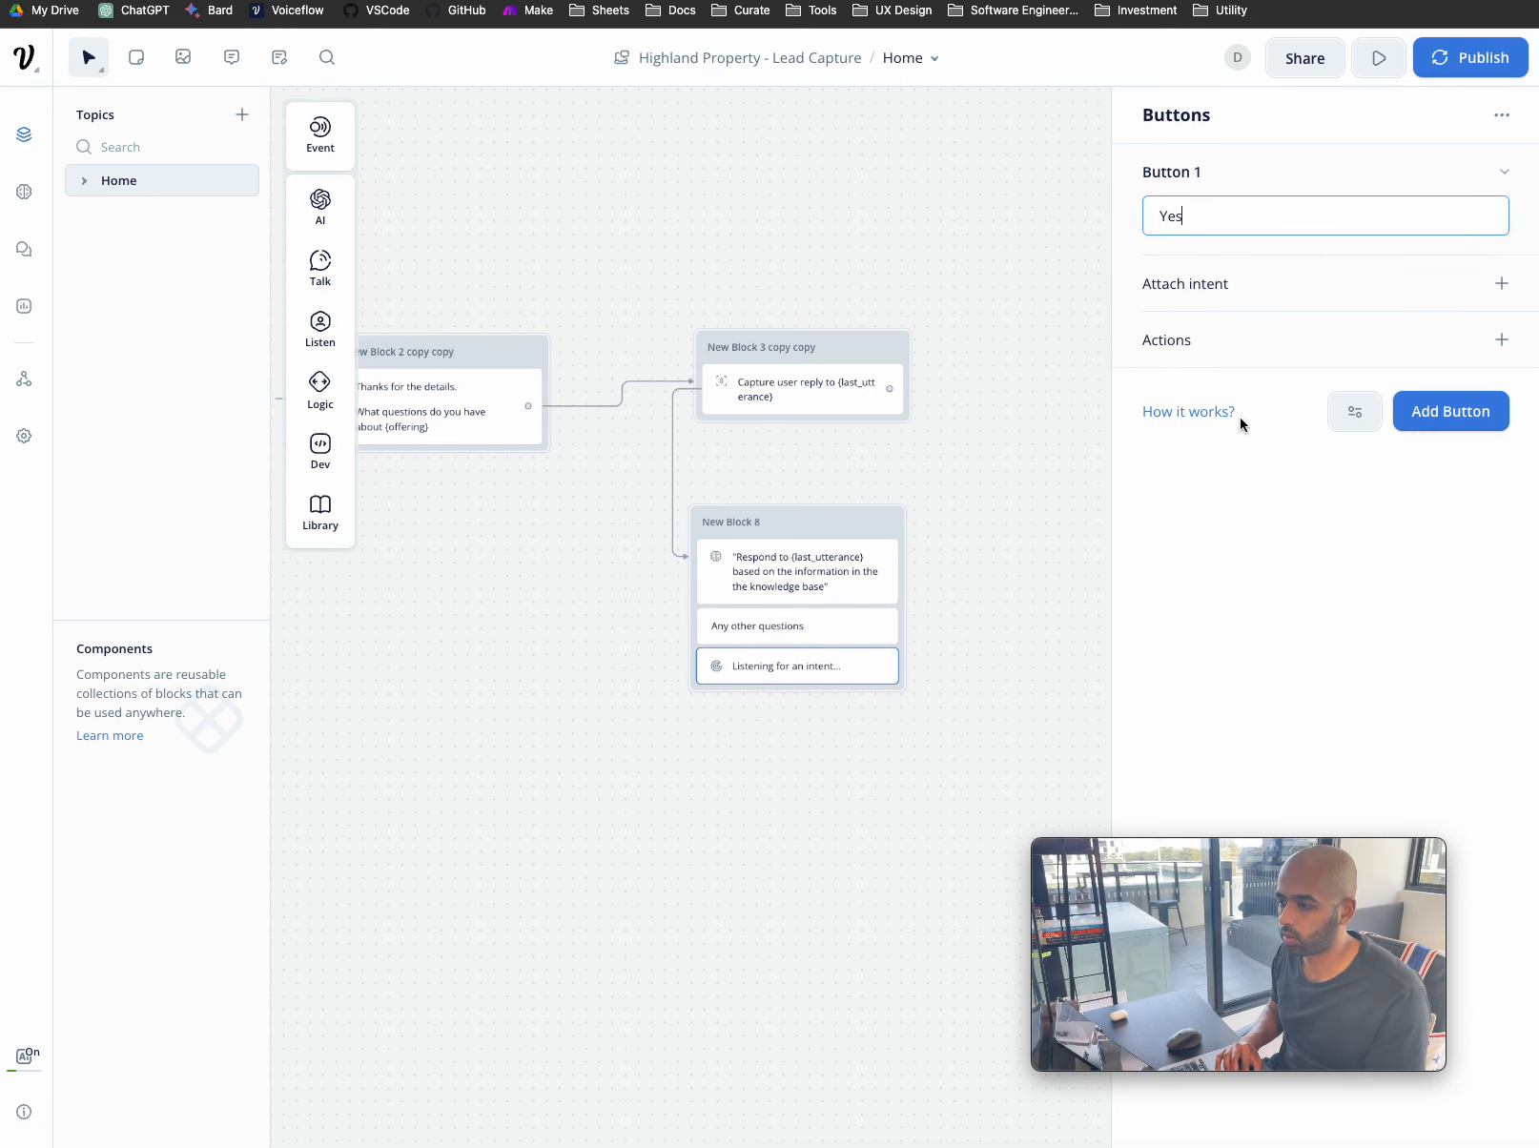
left_click(1267, 529)
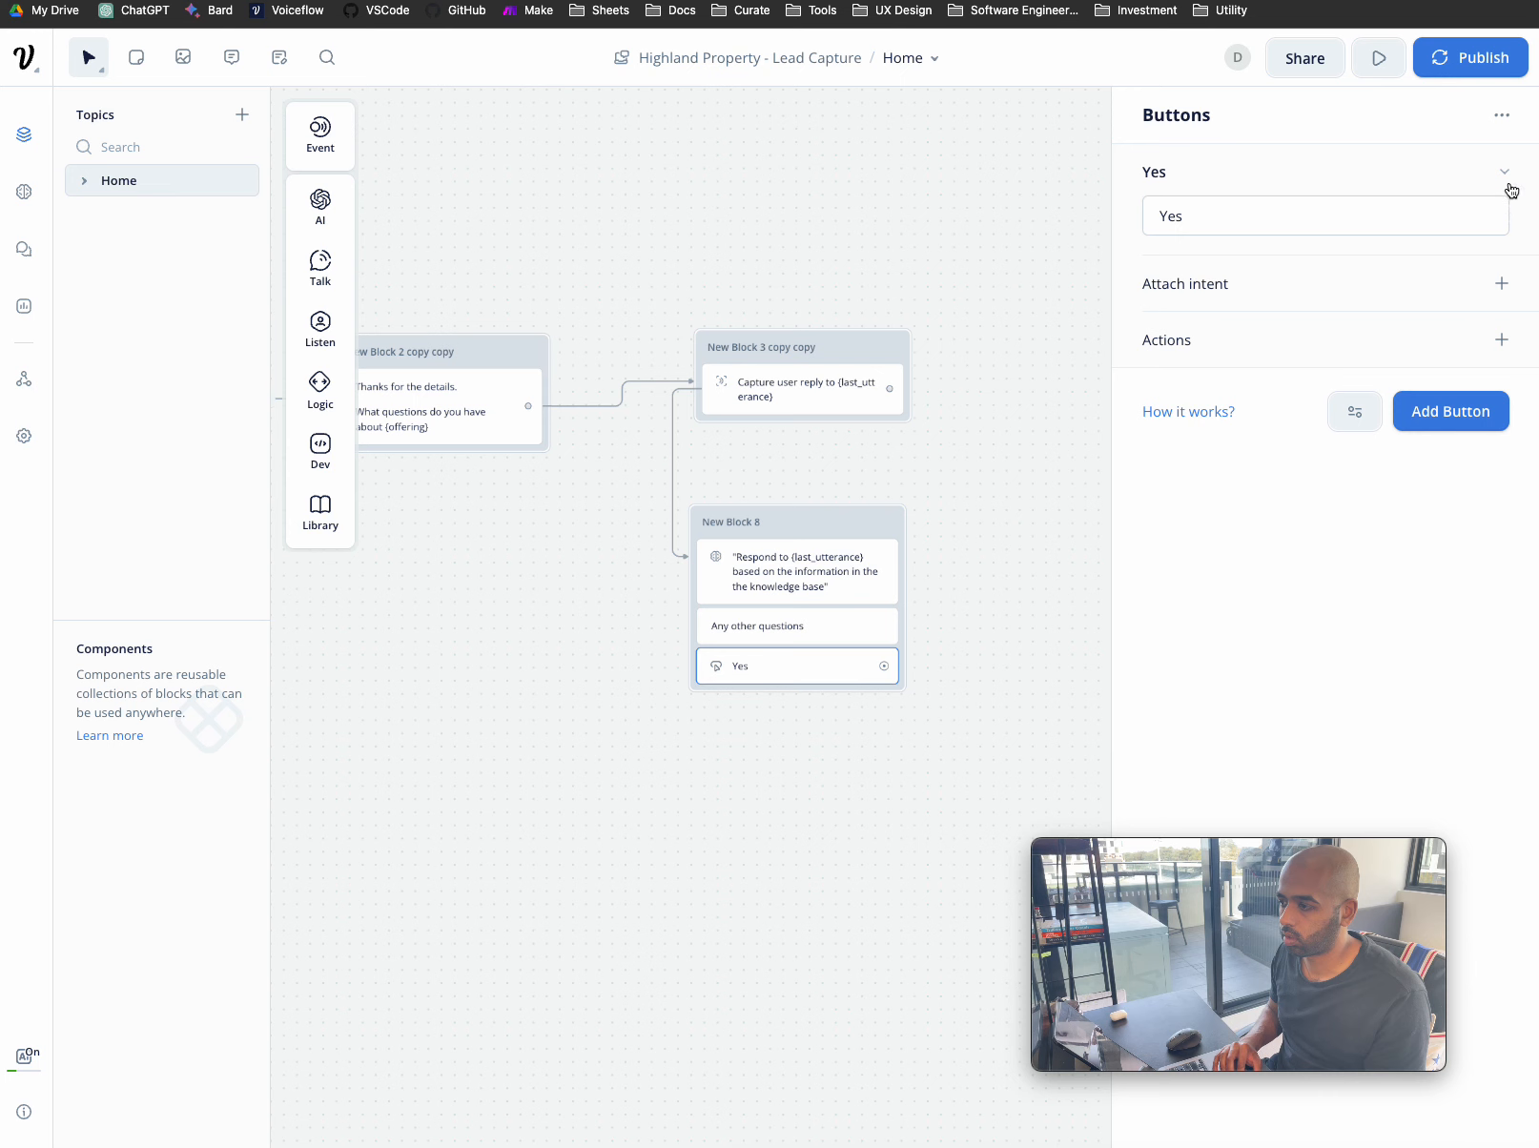
left_click(1463, 408)
type("No")
left_click(891, 825)
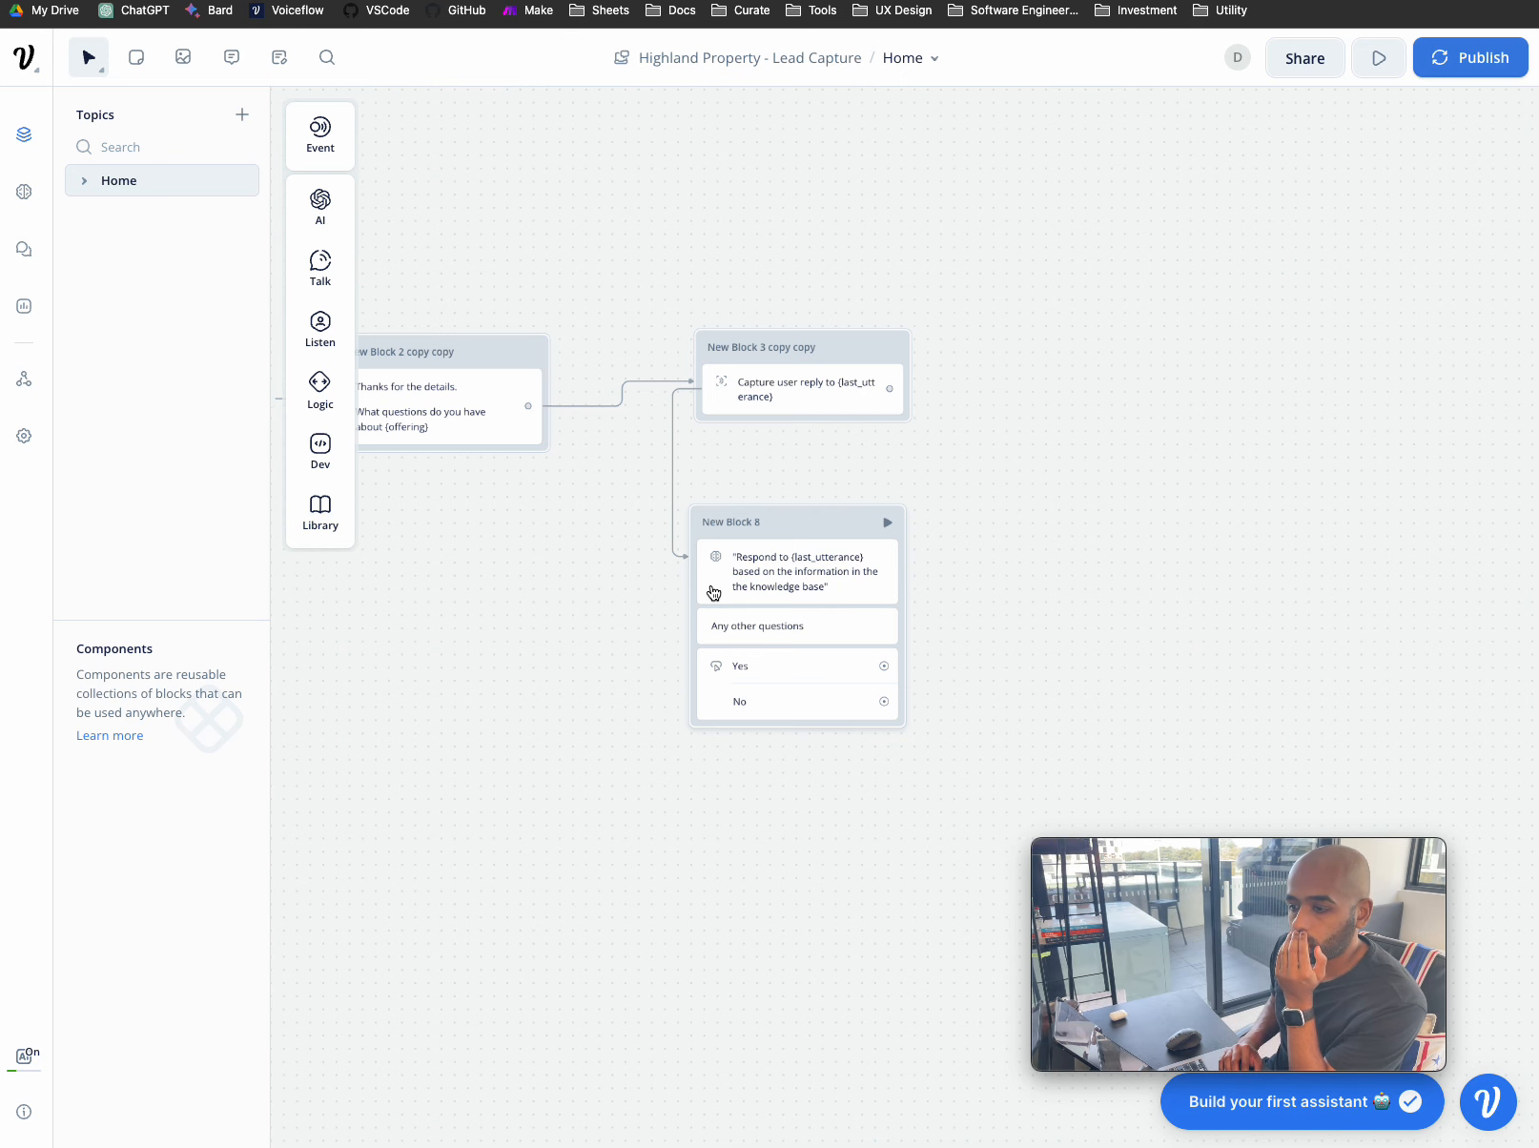
- Create an empty Text block, New Block 9, on the canvas and nudge it slightly up
left_click(730, 671)
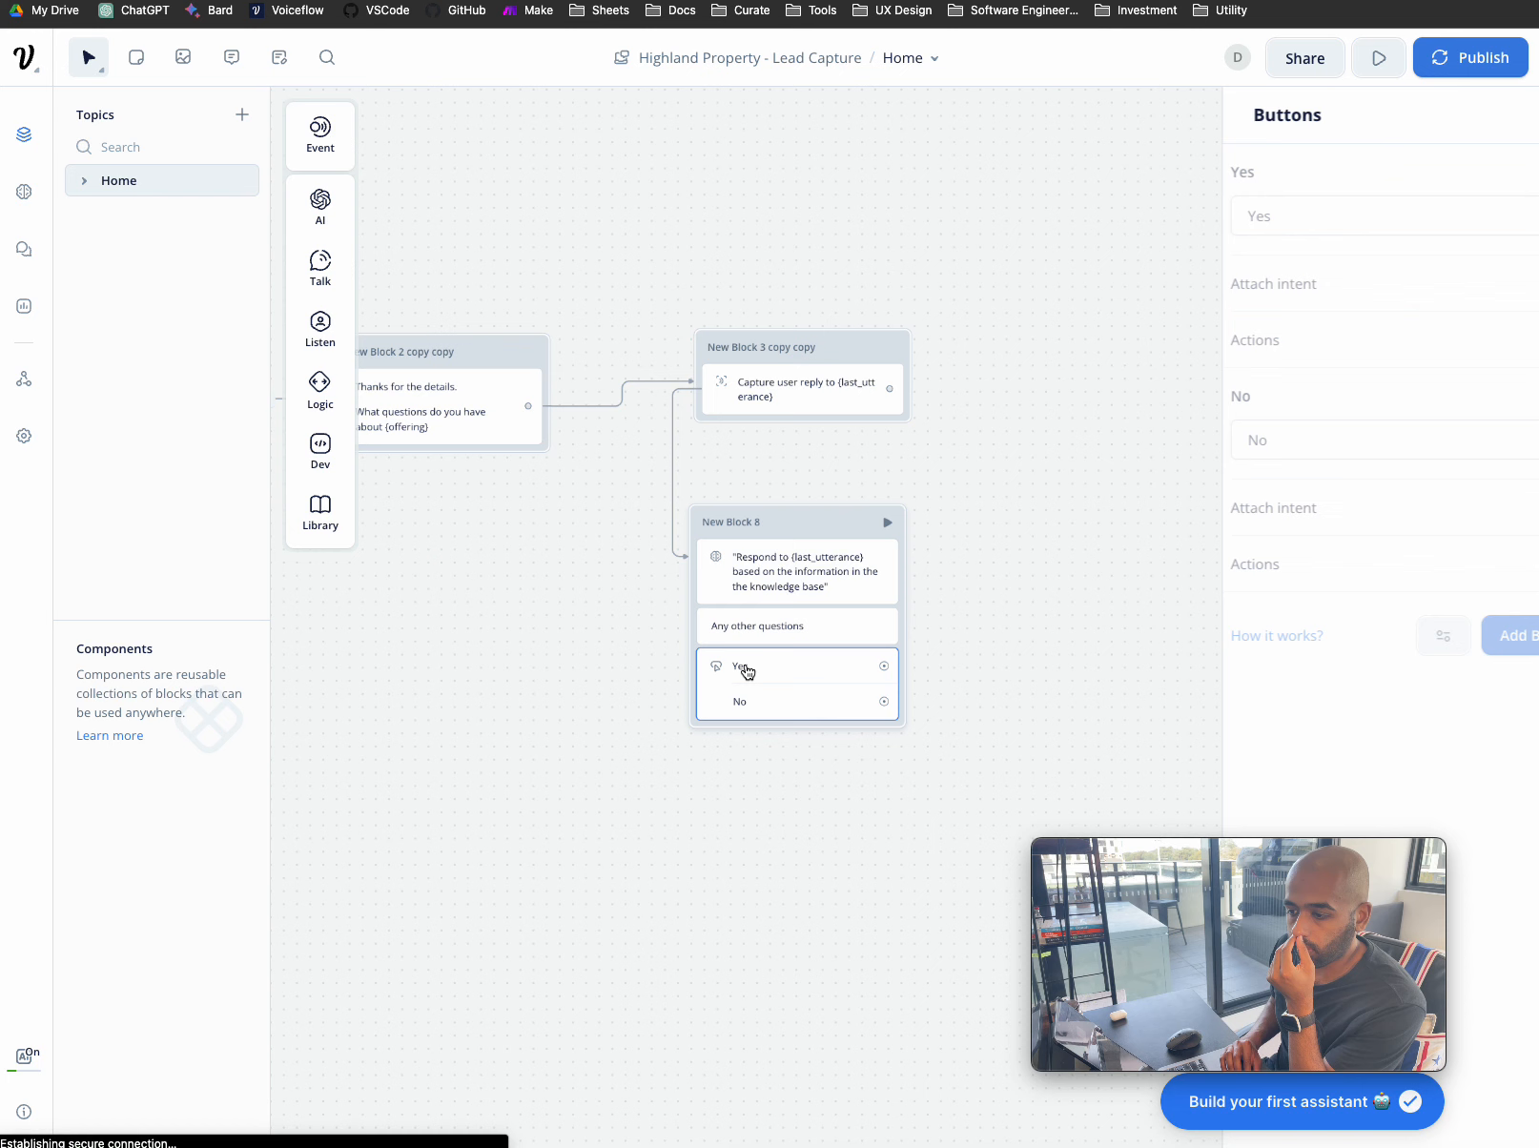
mouse_move(335, 246)
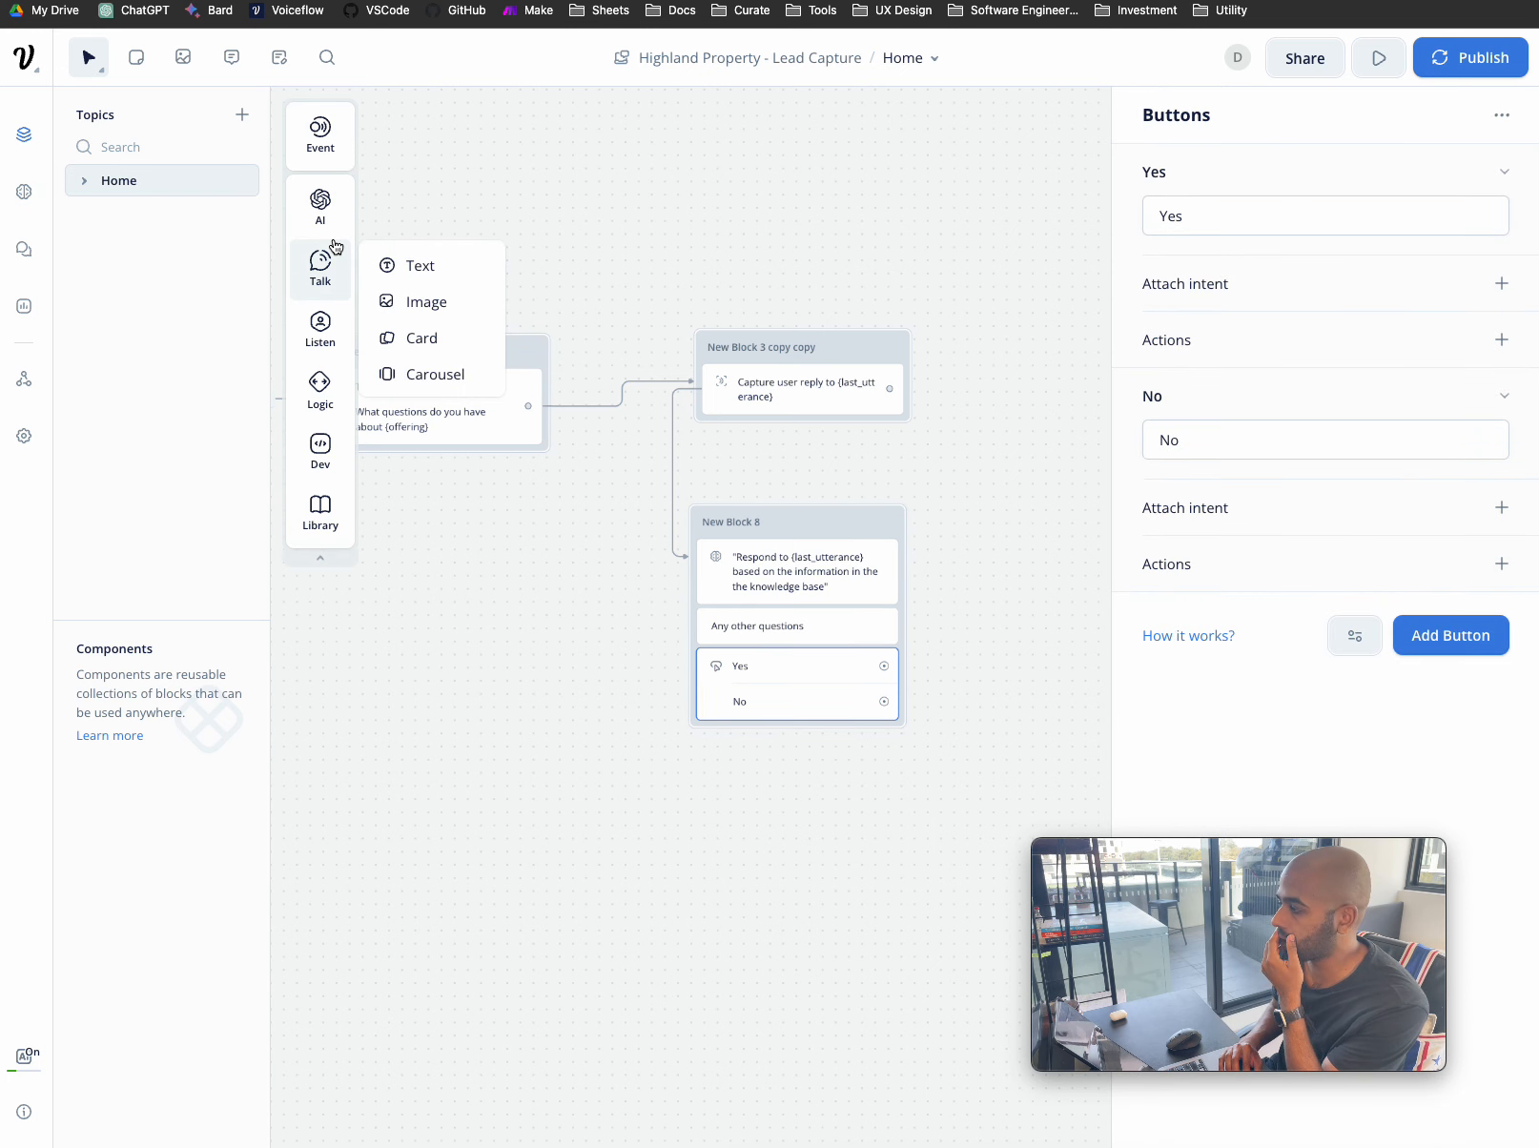
left_click_drag(425, 263, 791, 572)
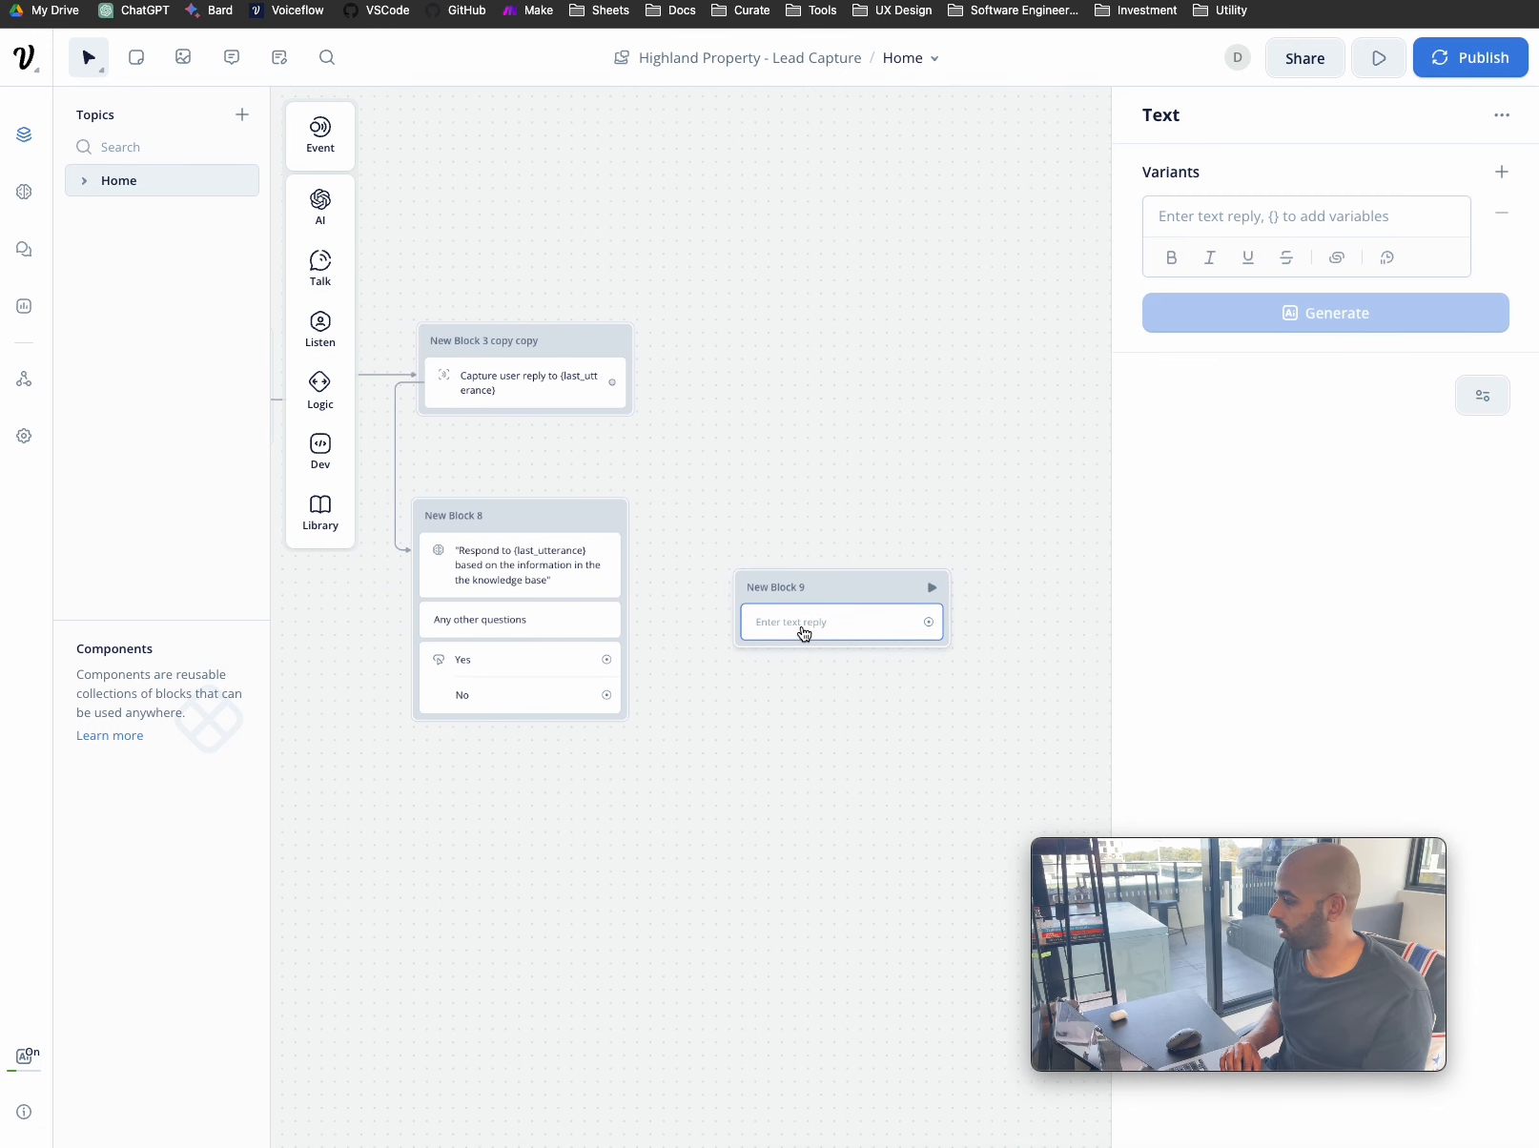
left_click(877, 526)
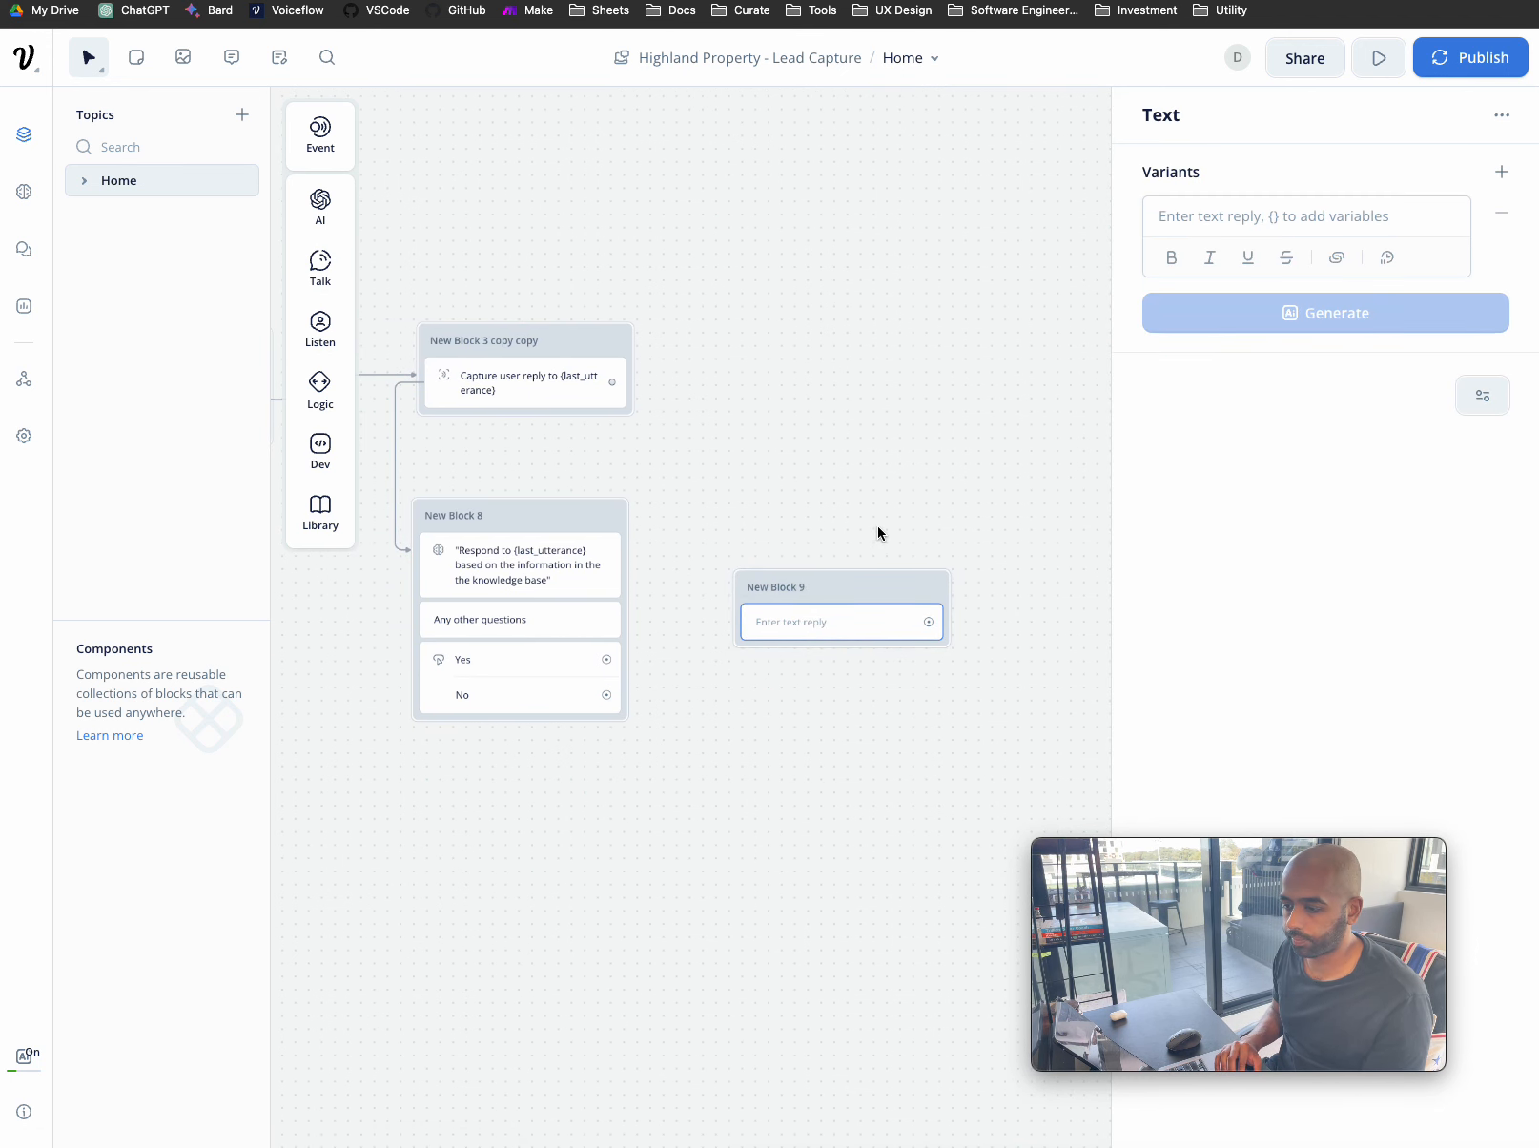
left_click_drag(865, 593, 869, 572)
scroll(869, 572, "left", 10)
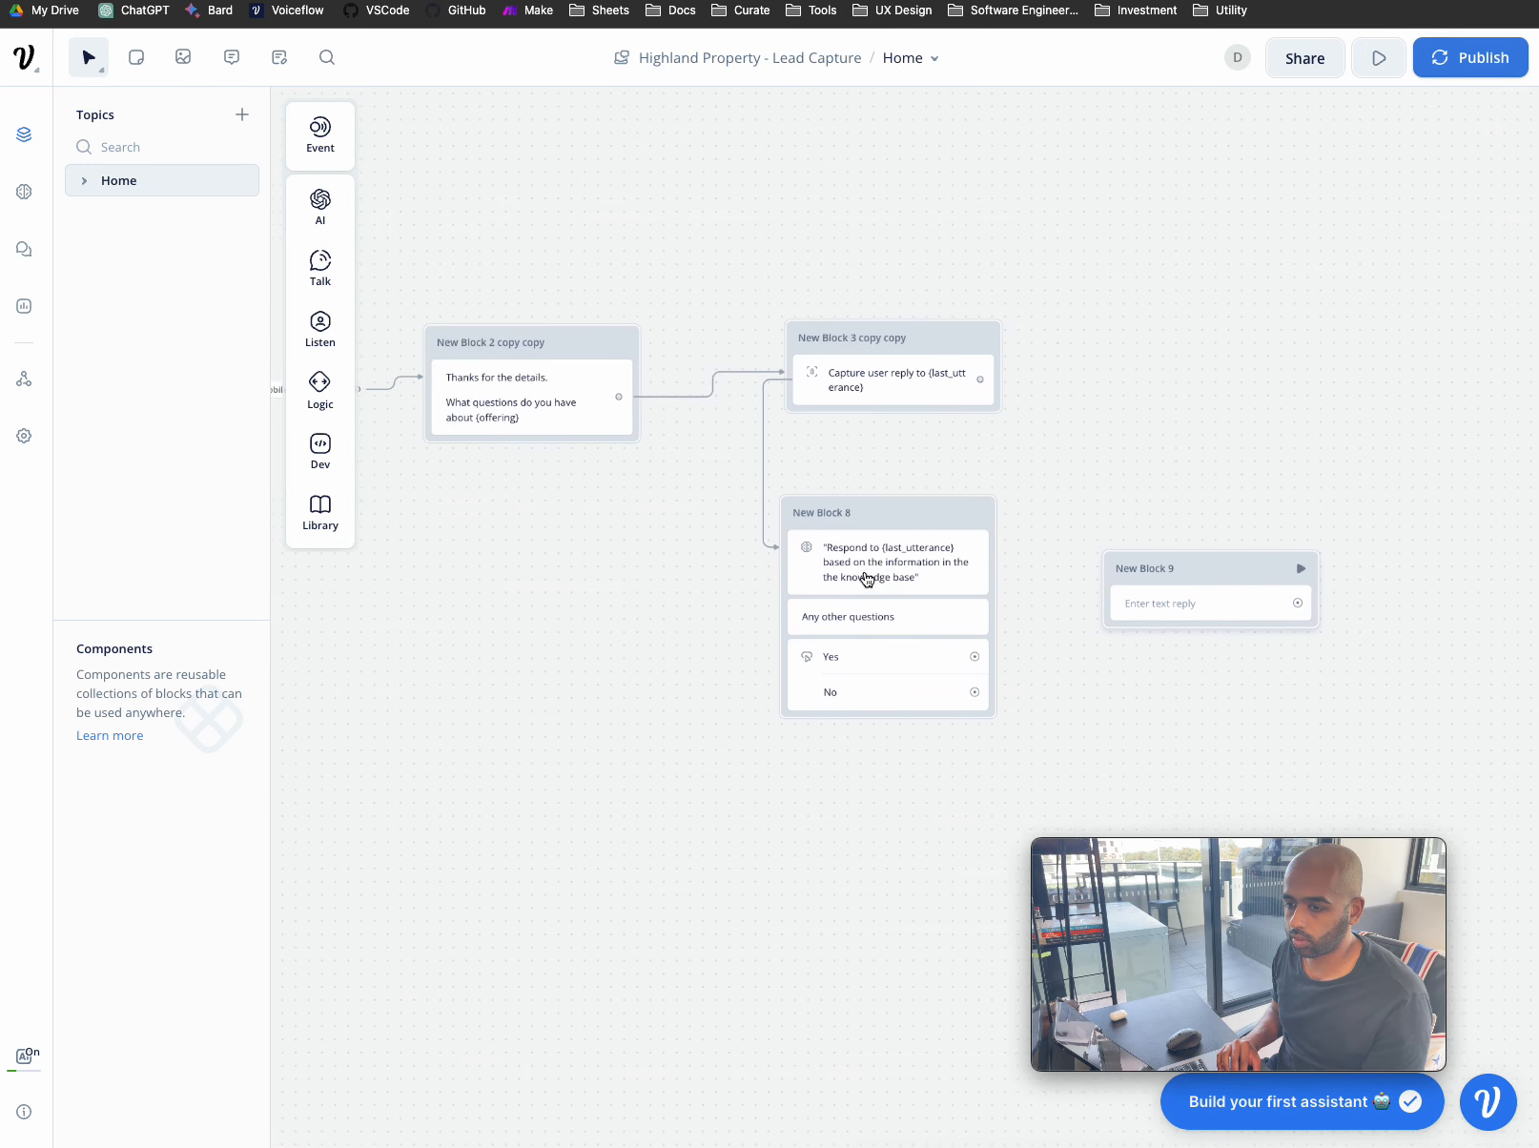
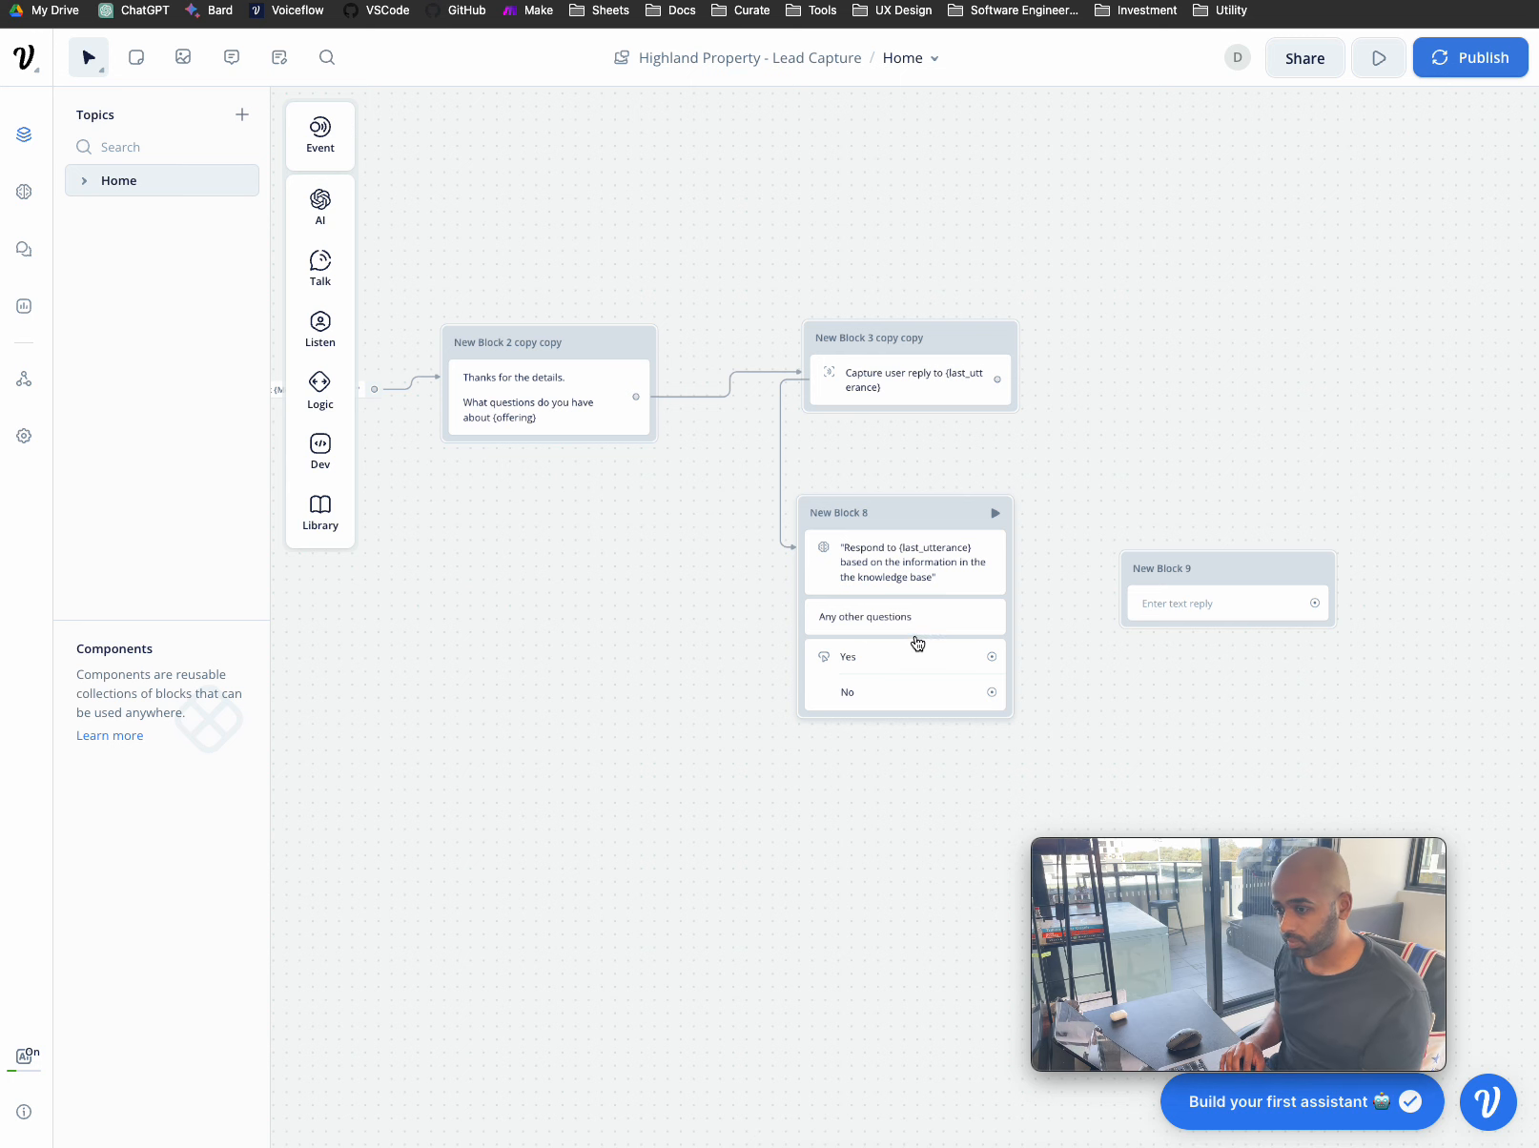
- Make New Block 9 reply "What's your next question"
left_click(1192, 604)
scroll(1039, 646, "down", 2)
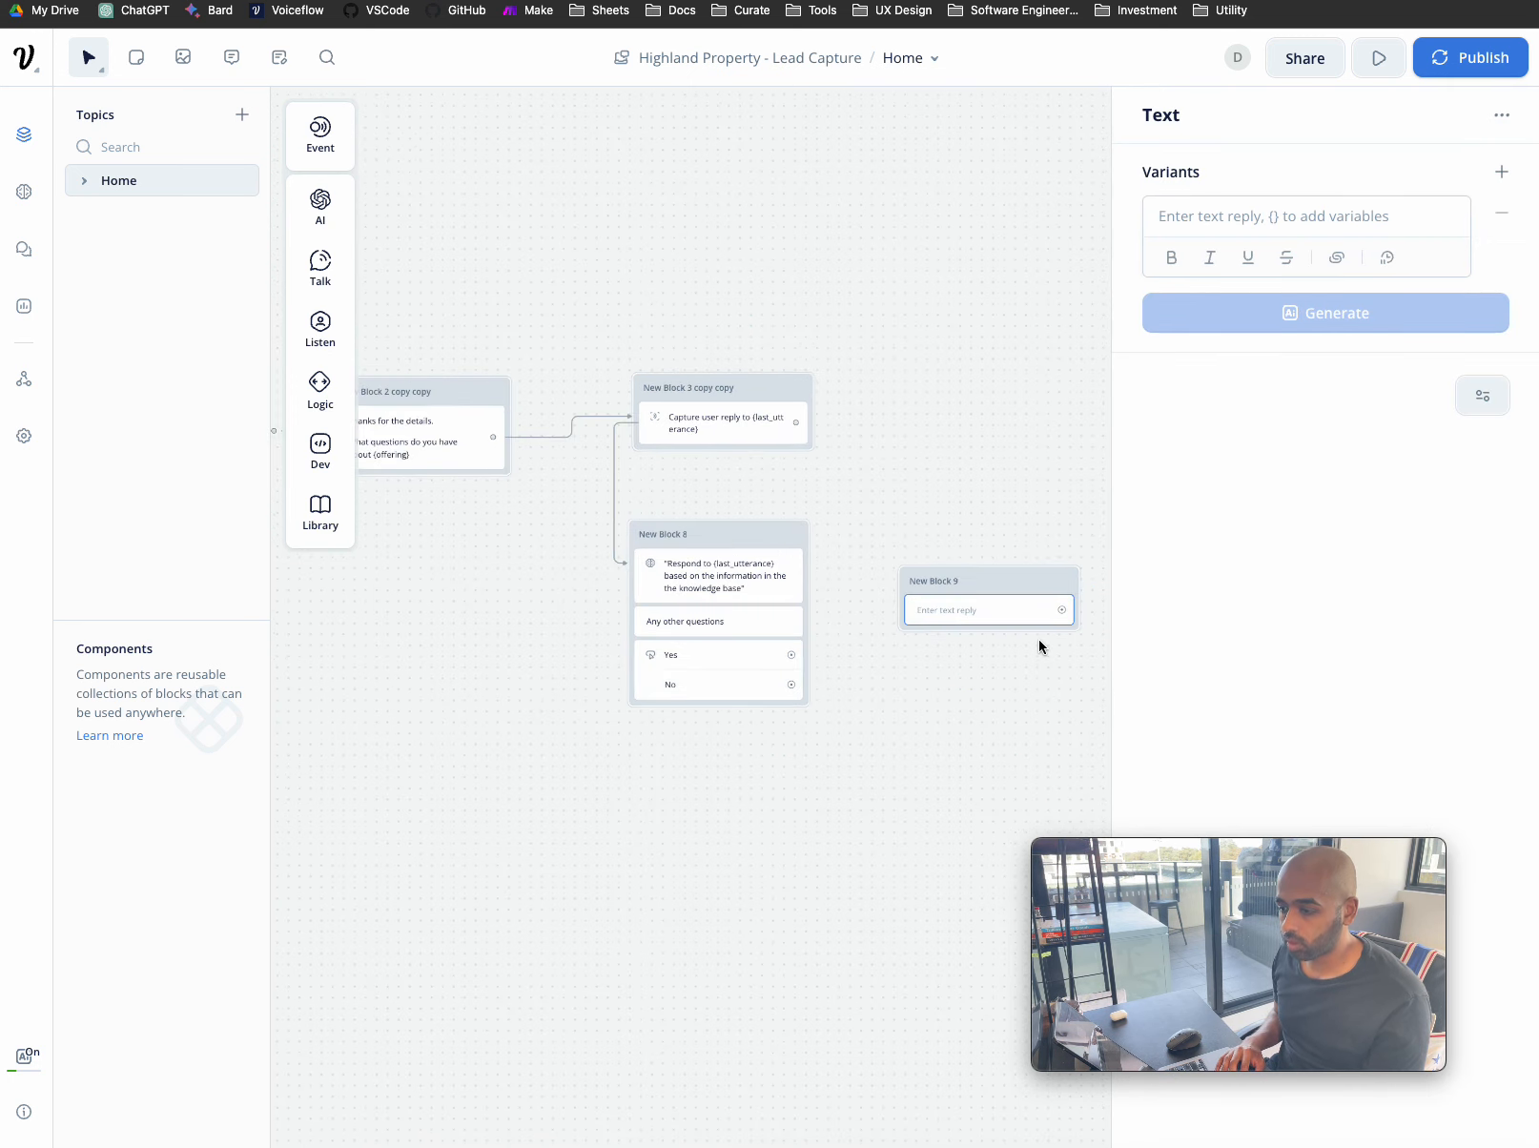
left_click(1180, 223)
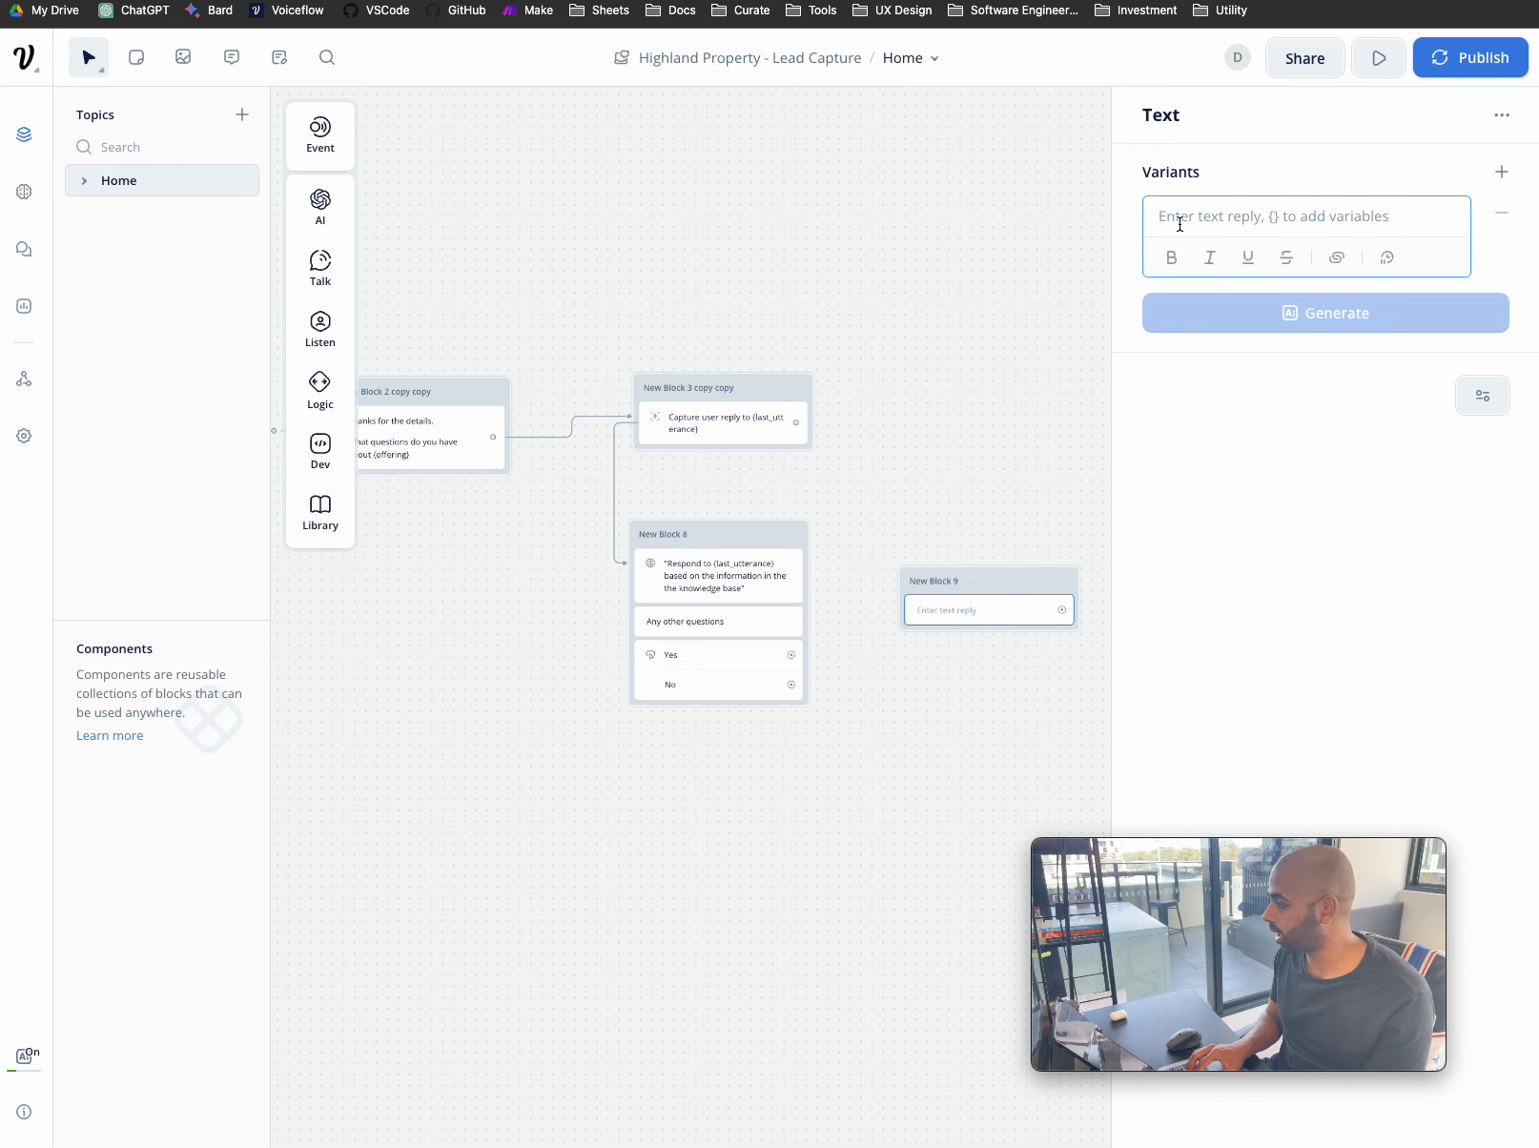
type("Wh")
type("s your next quyesito")
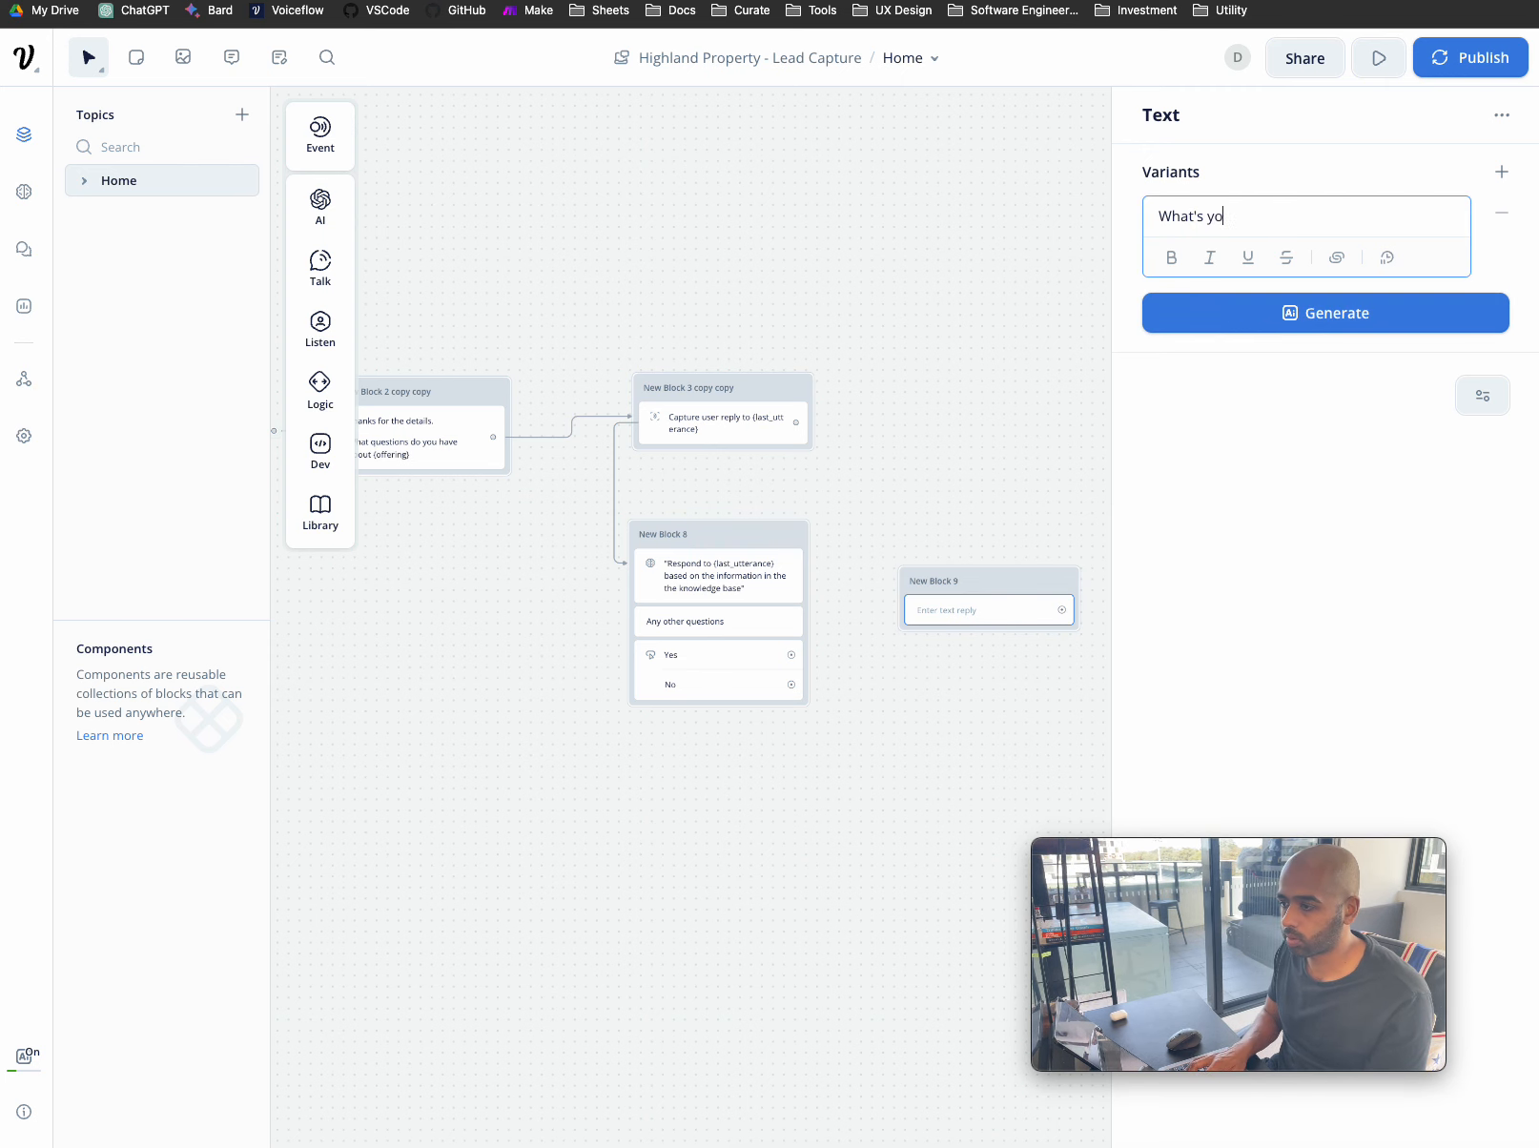
key("BackSpace")
key("BackSpace")
key("BackSpace")
key("BackSpace")
key("BackSpace")
key("BackSpace")
type("estion?")
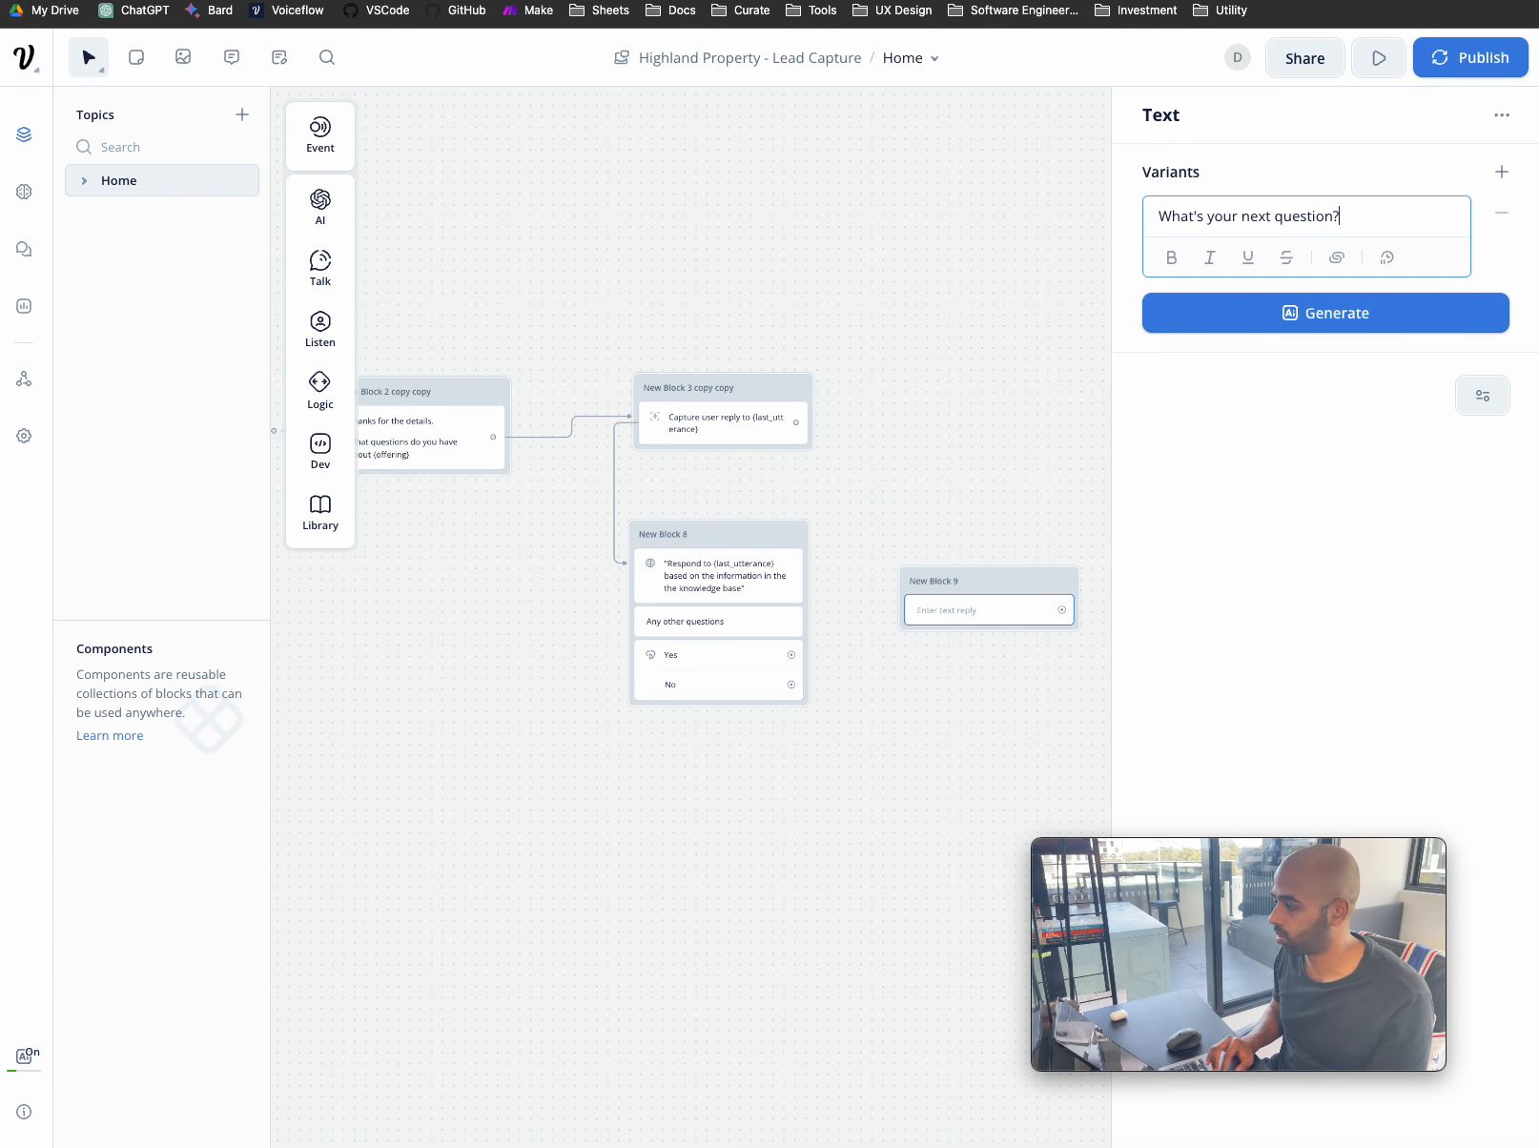
left_click(978, 673)
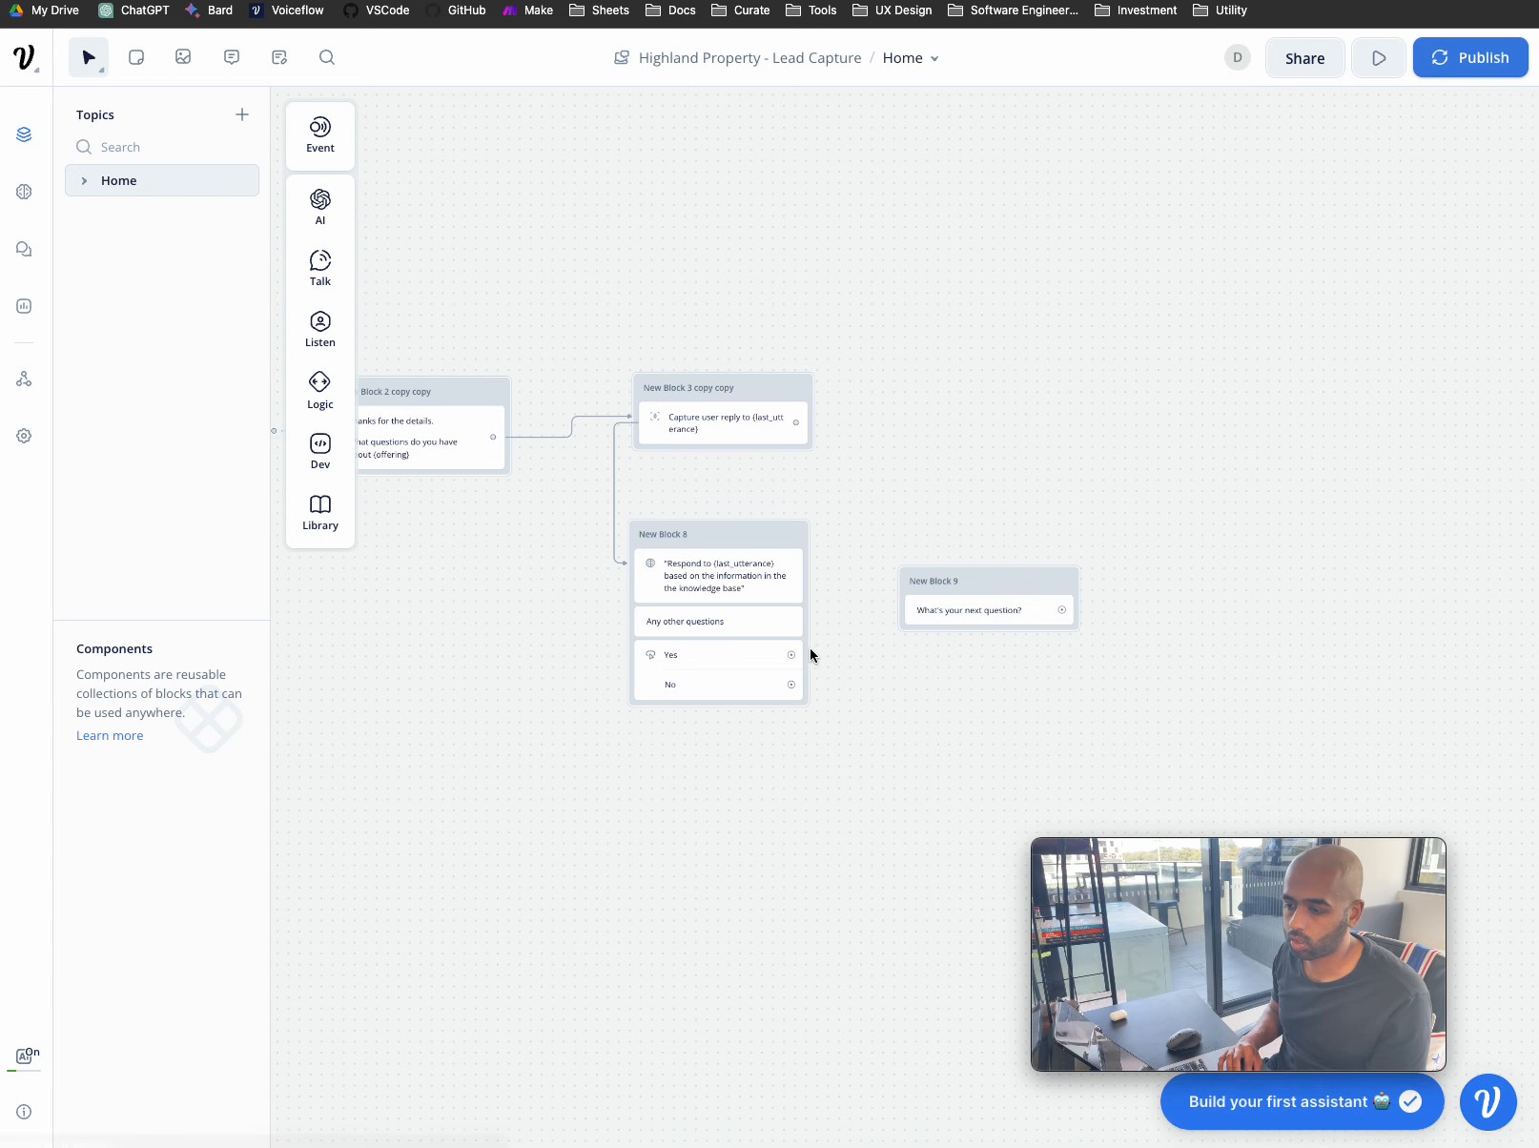
- Link Block 8's Yes path into New Block 9 and loop New Block 9 back to New Block 3 copy copy
left_click_drag(790, 661, 914, 608)
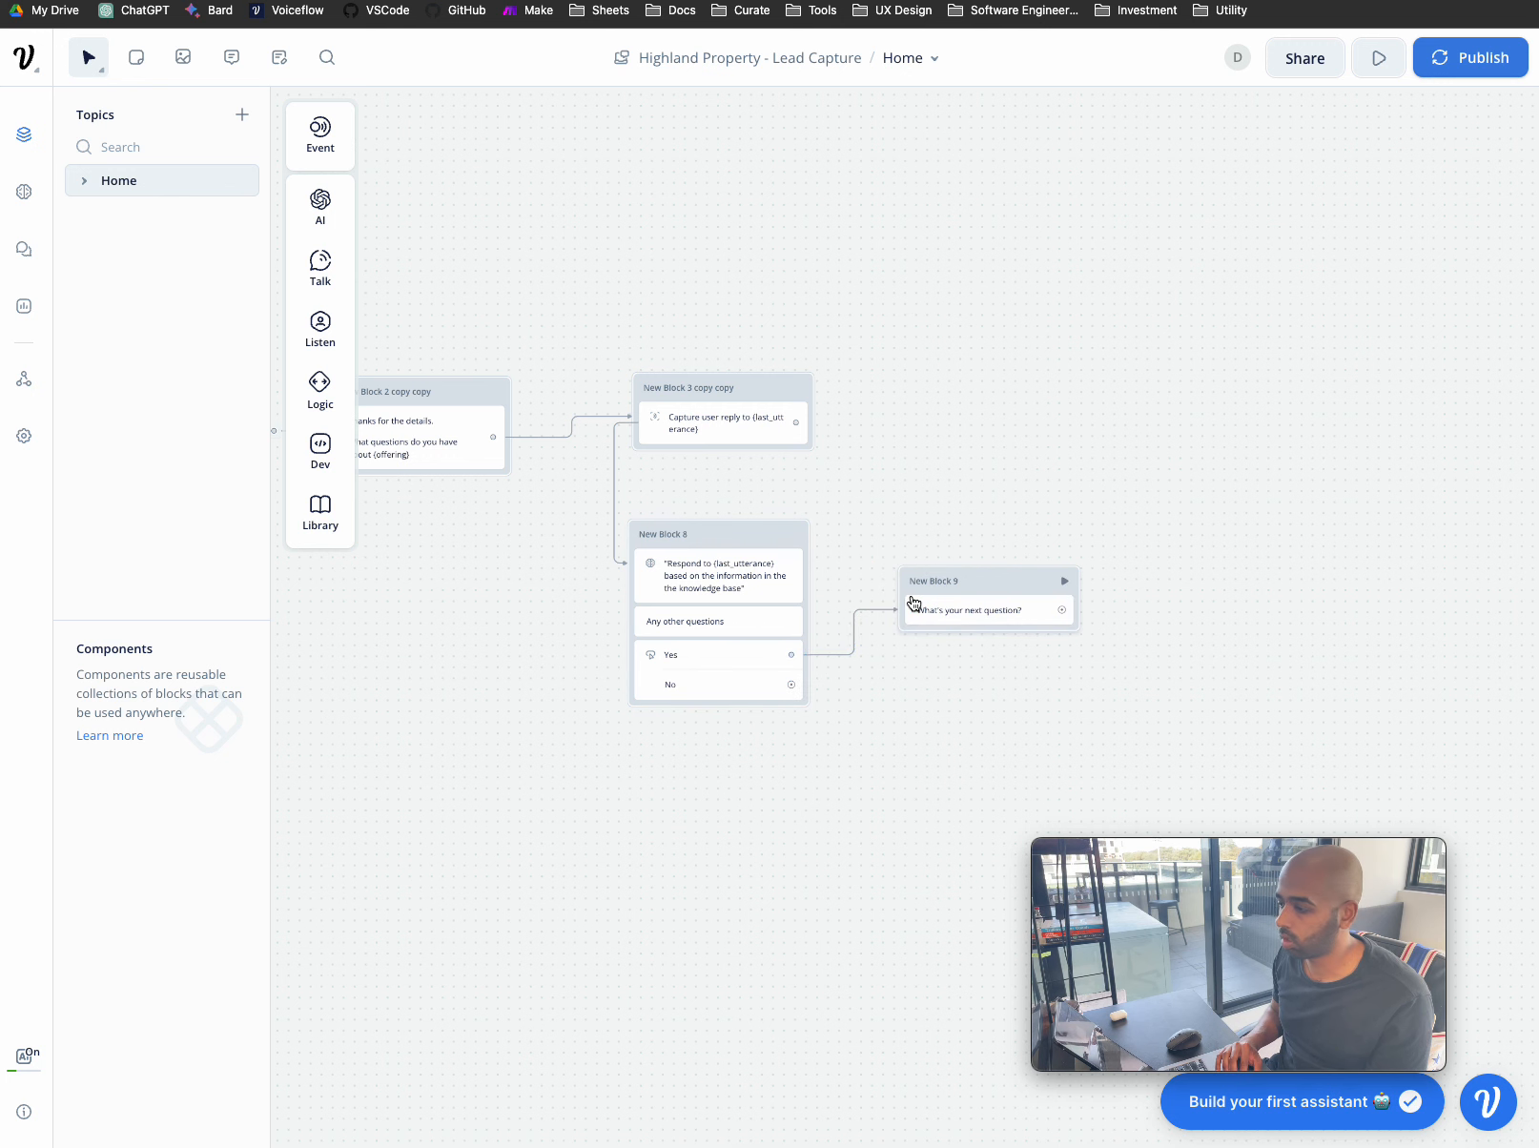
scroll(911, 660, "right", 2)
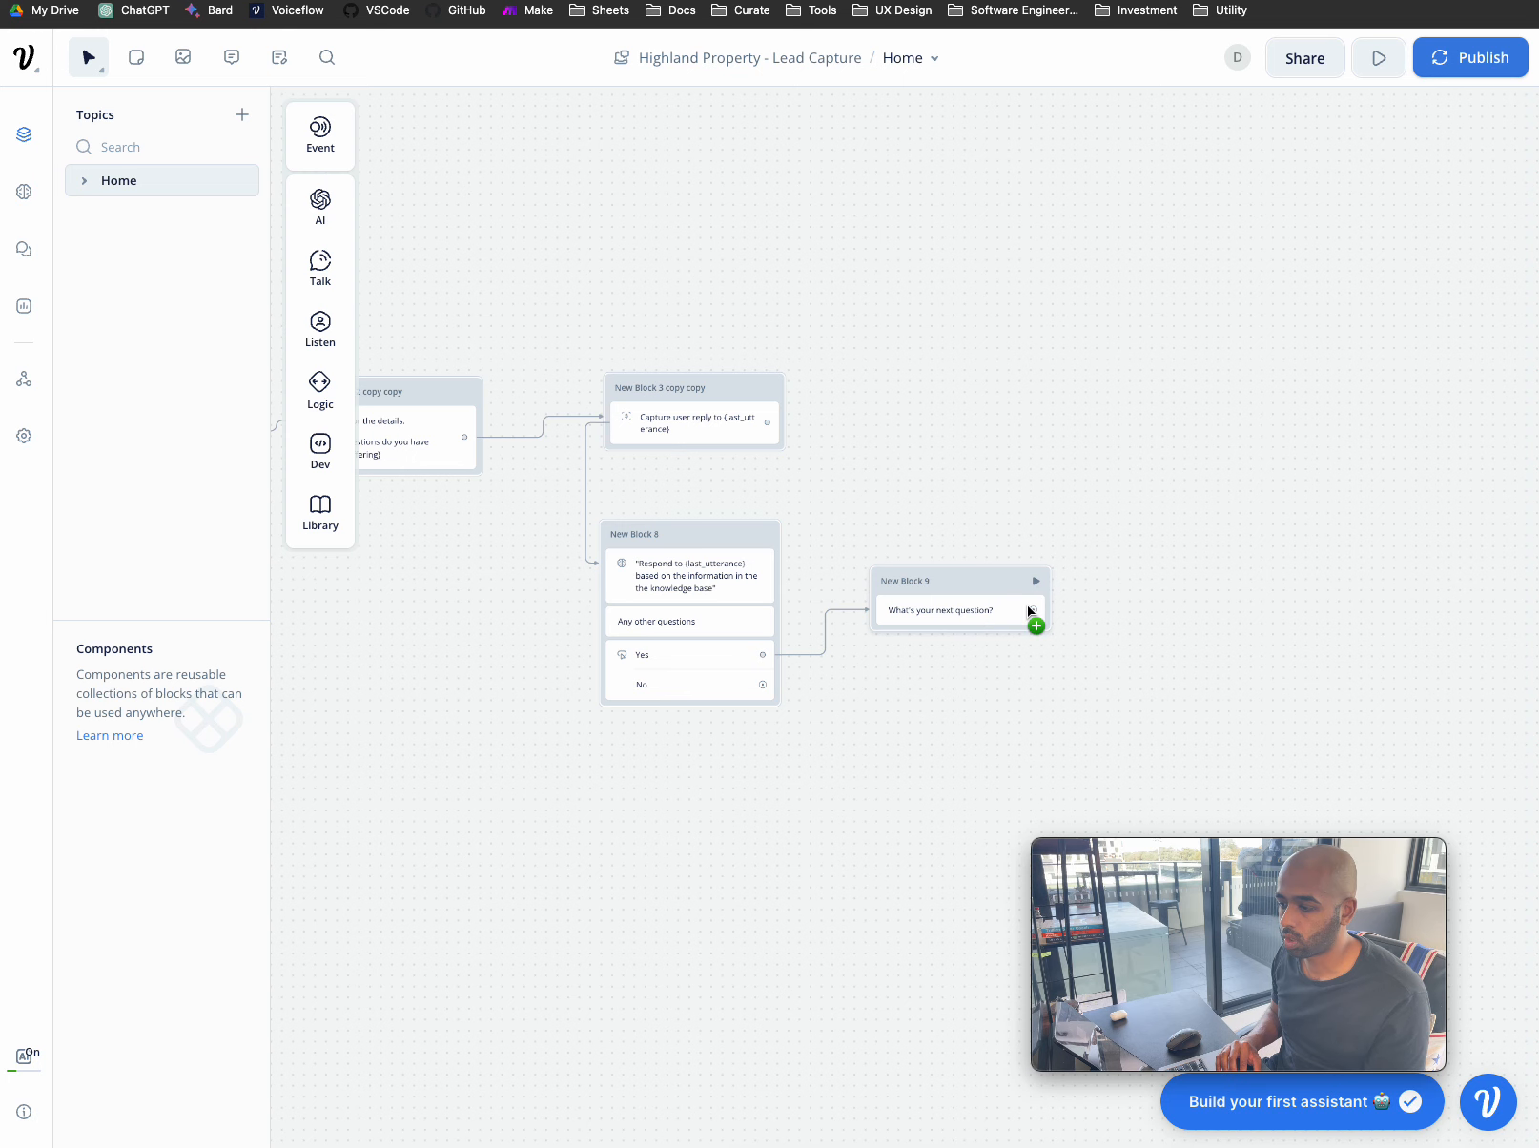
left_click_drag(1030, 611, 750, 399)
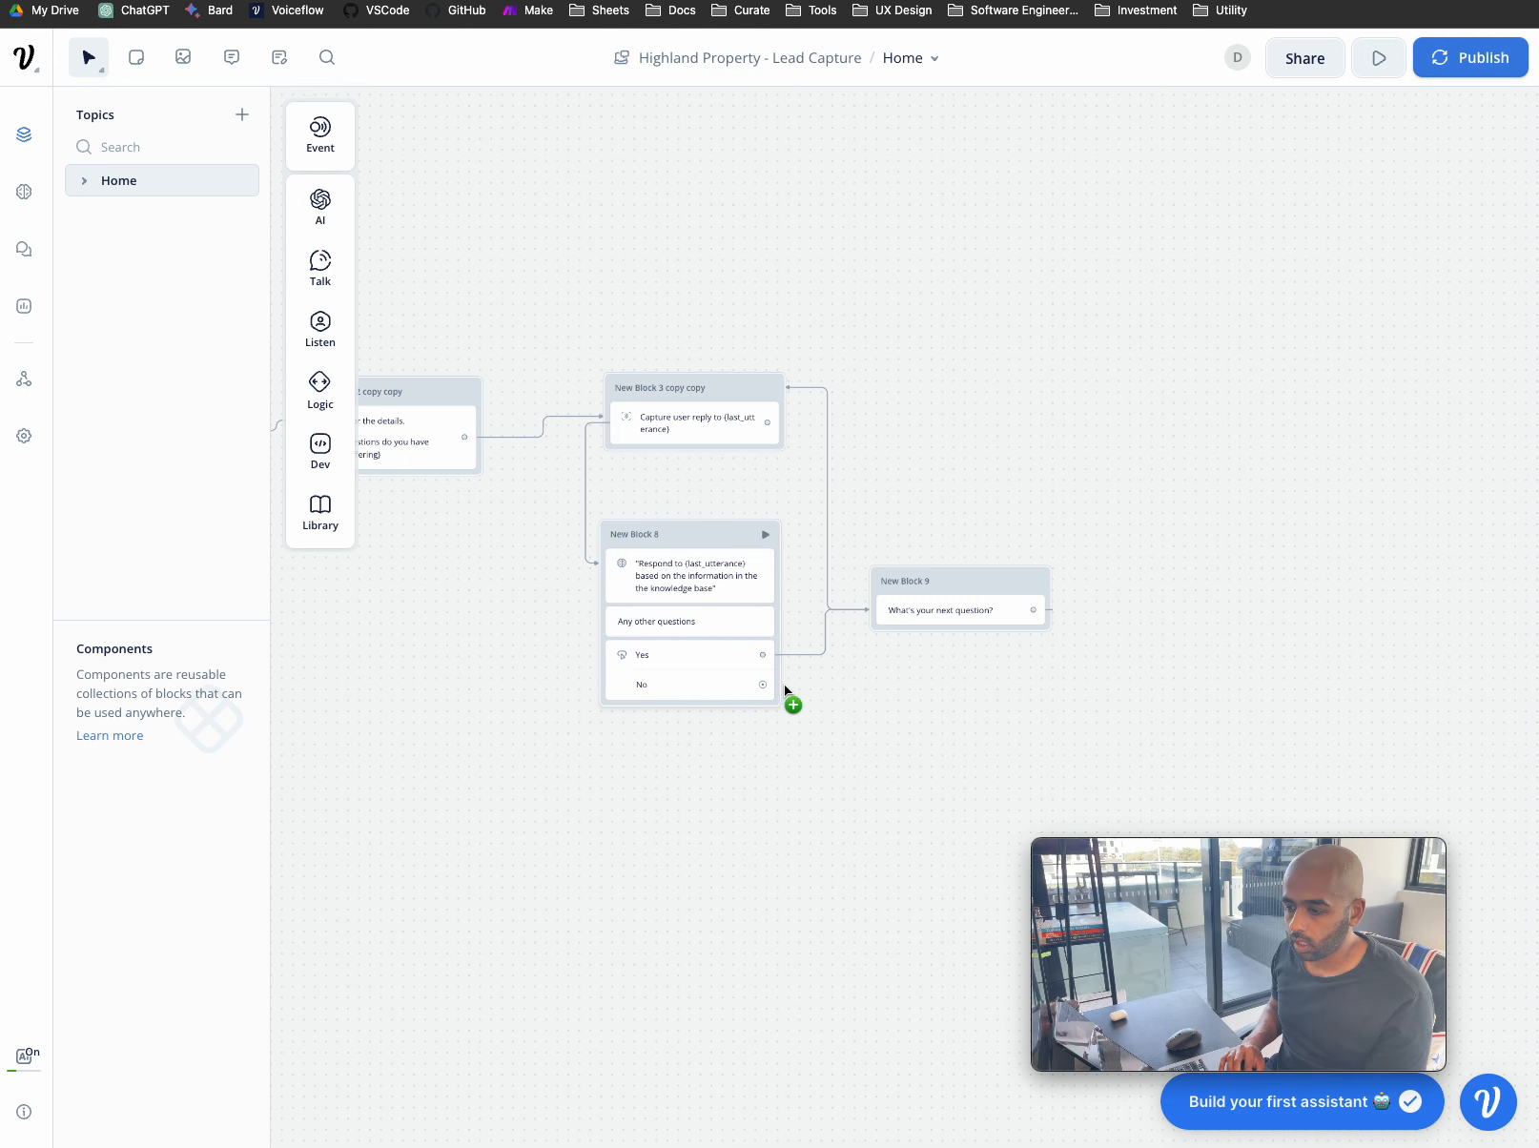
- Start a test conversation from New Block 1
scroll(912, 683, "right", 4)
scroll(1064, 691, "right", 2)
scroll(1065, 691, "left", 3)
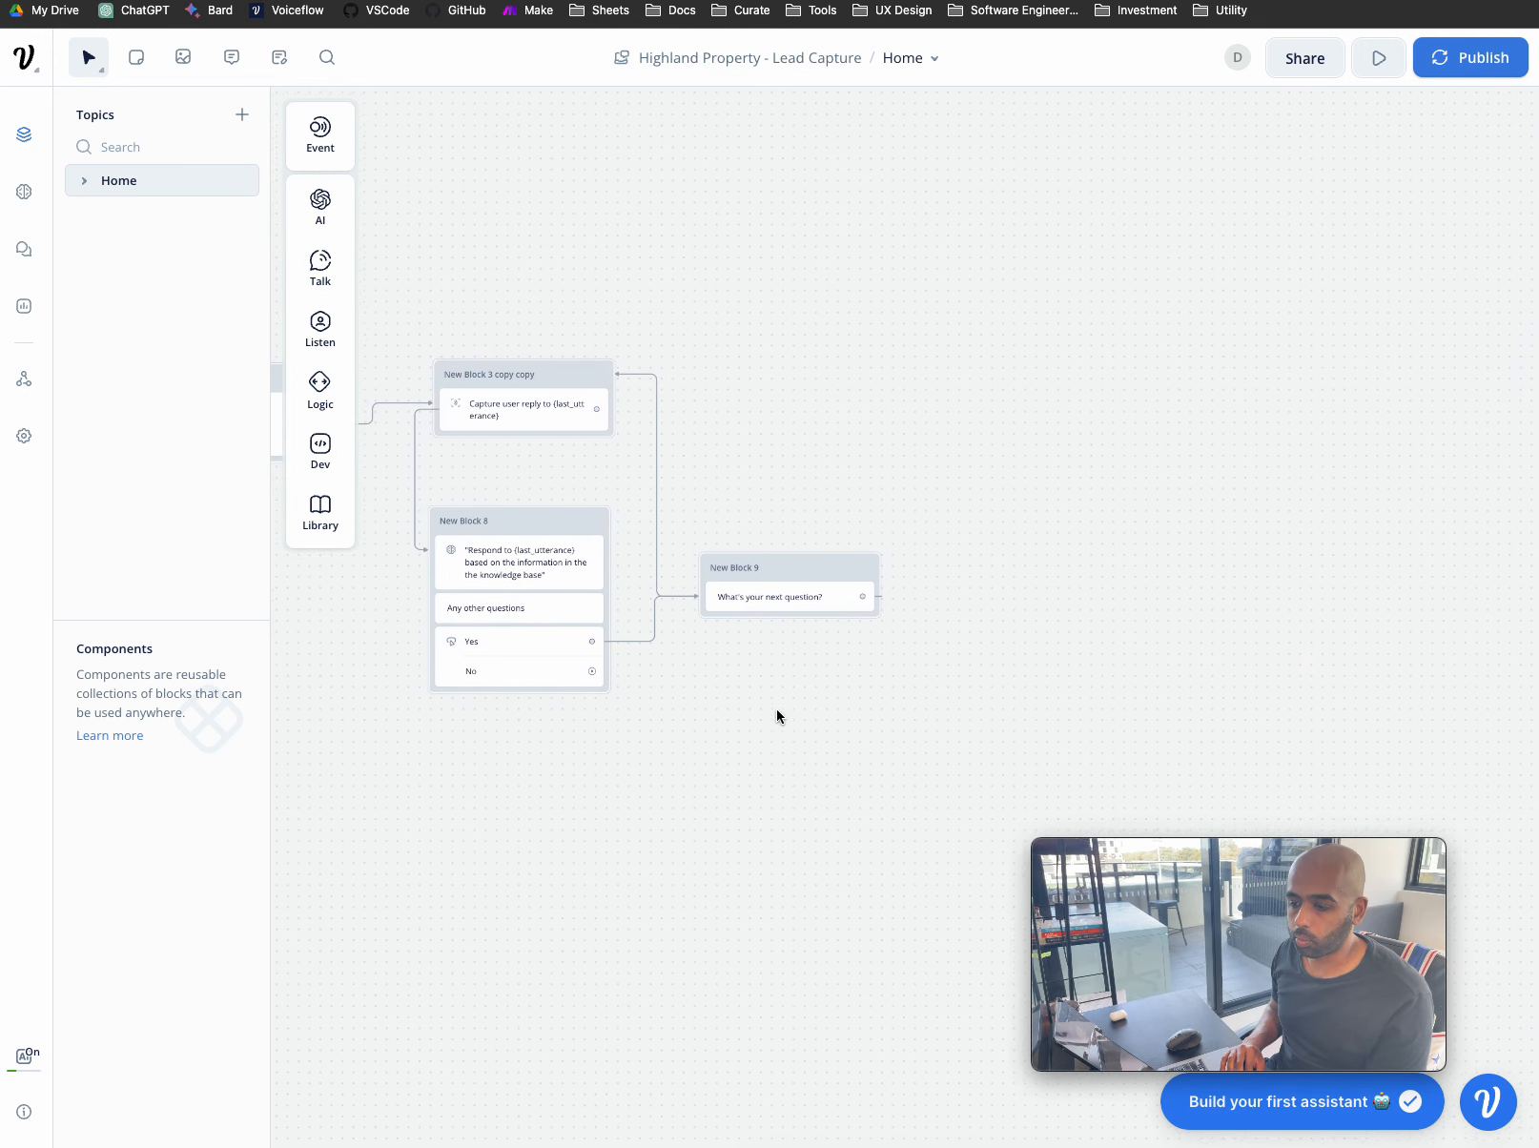
scroll(754, 707, "left", 2)
scroll(886, 715, "left", 5)
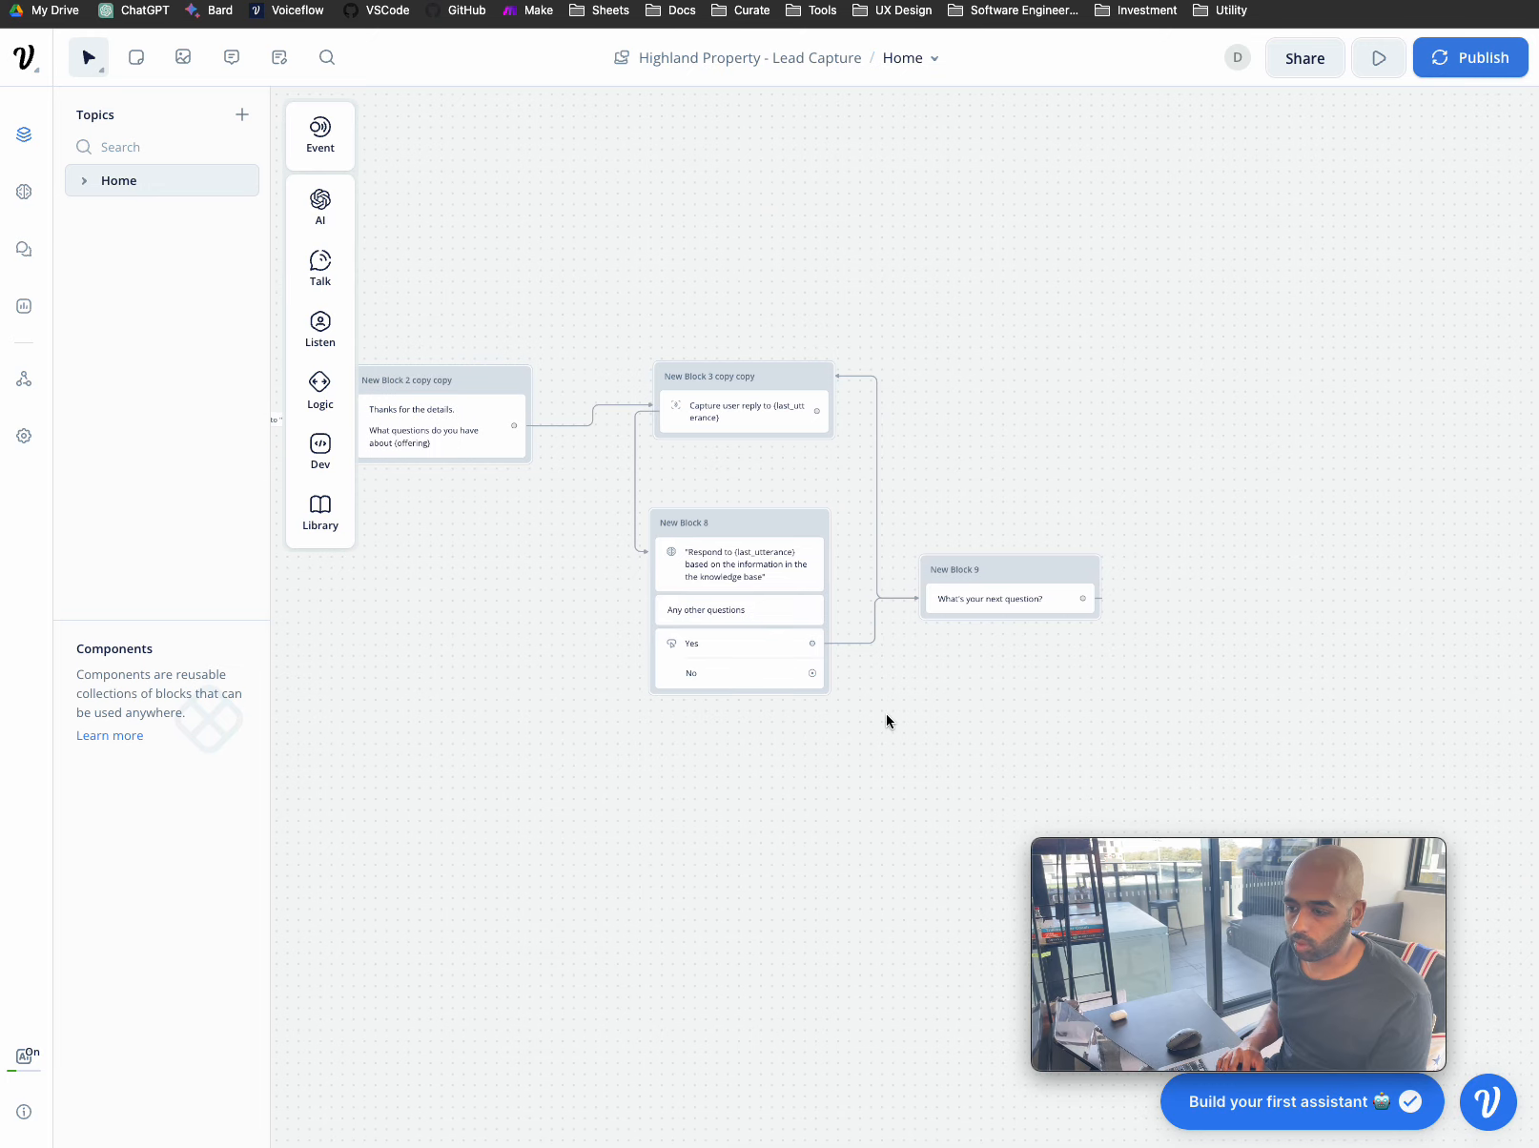
scroll(885, 714, "left", 4)
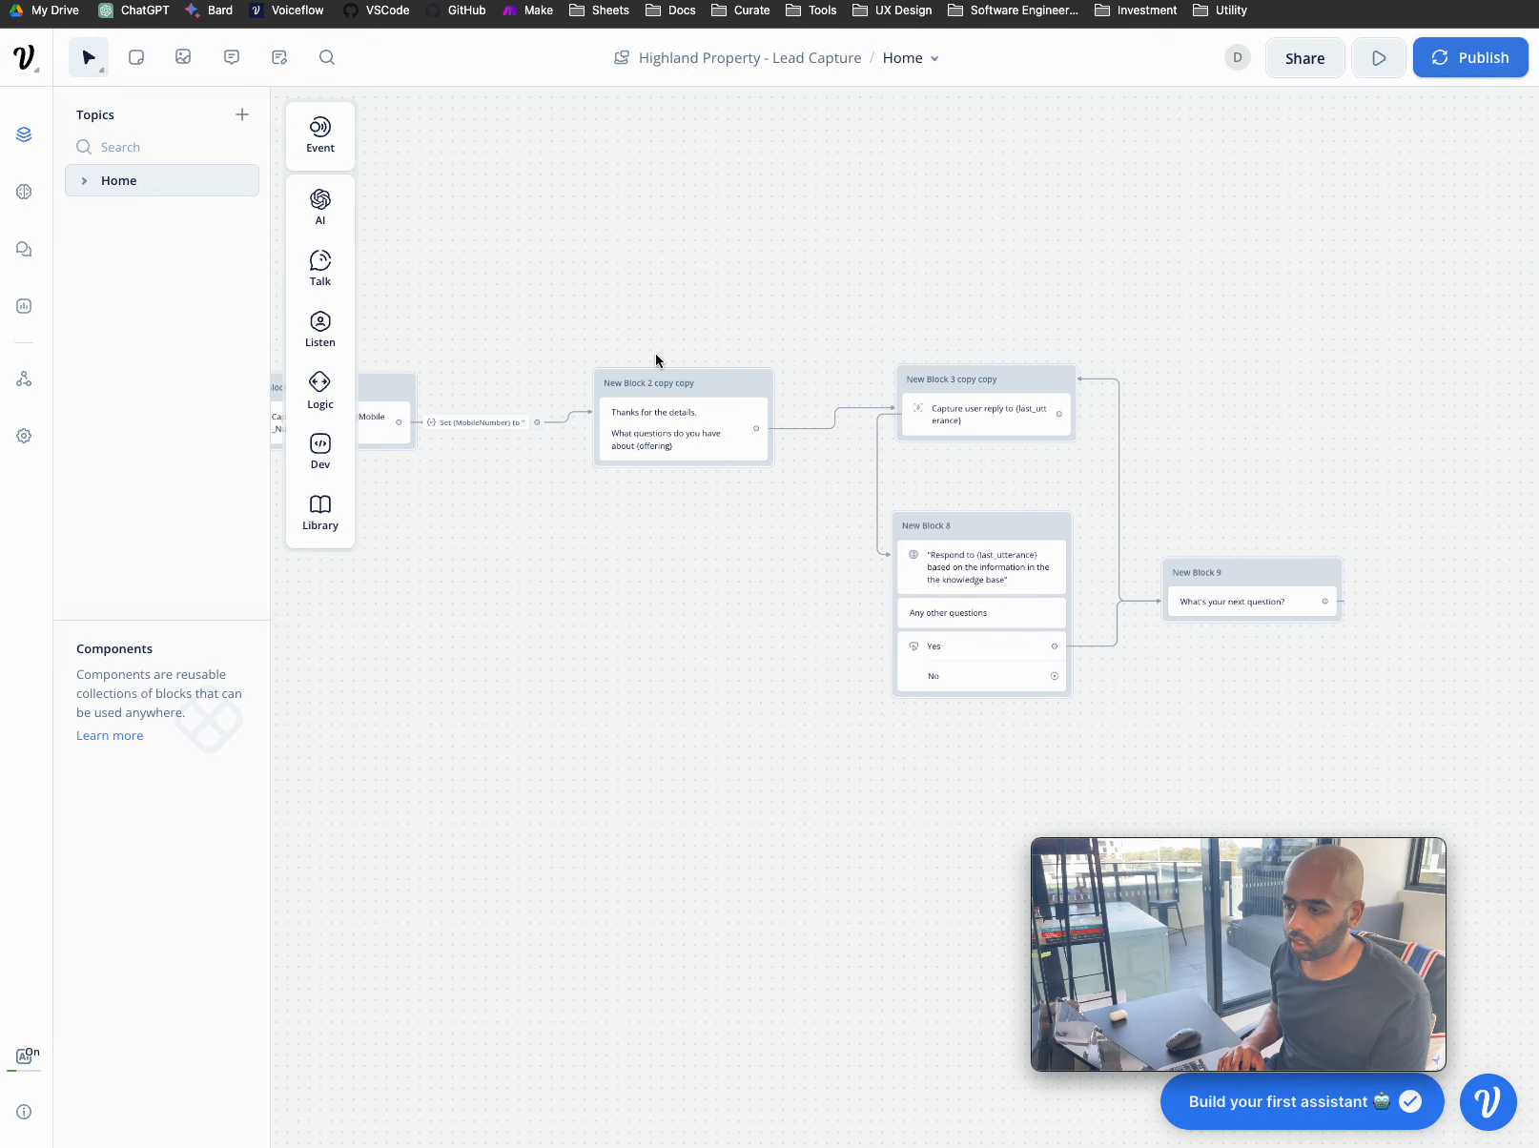
scroll(655, 358, "down", 3)
scroll(536, 402, "left", 8)
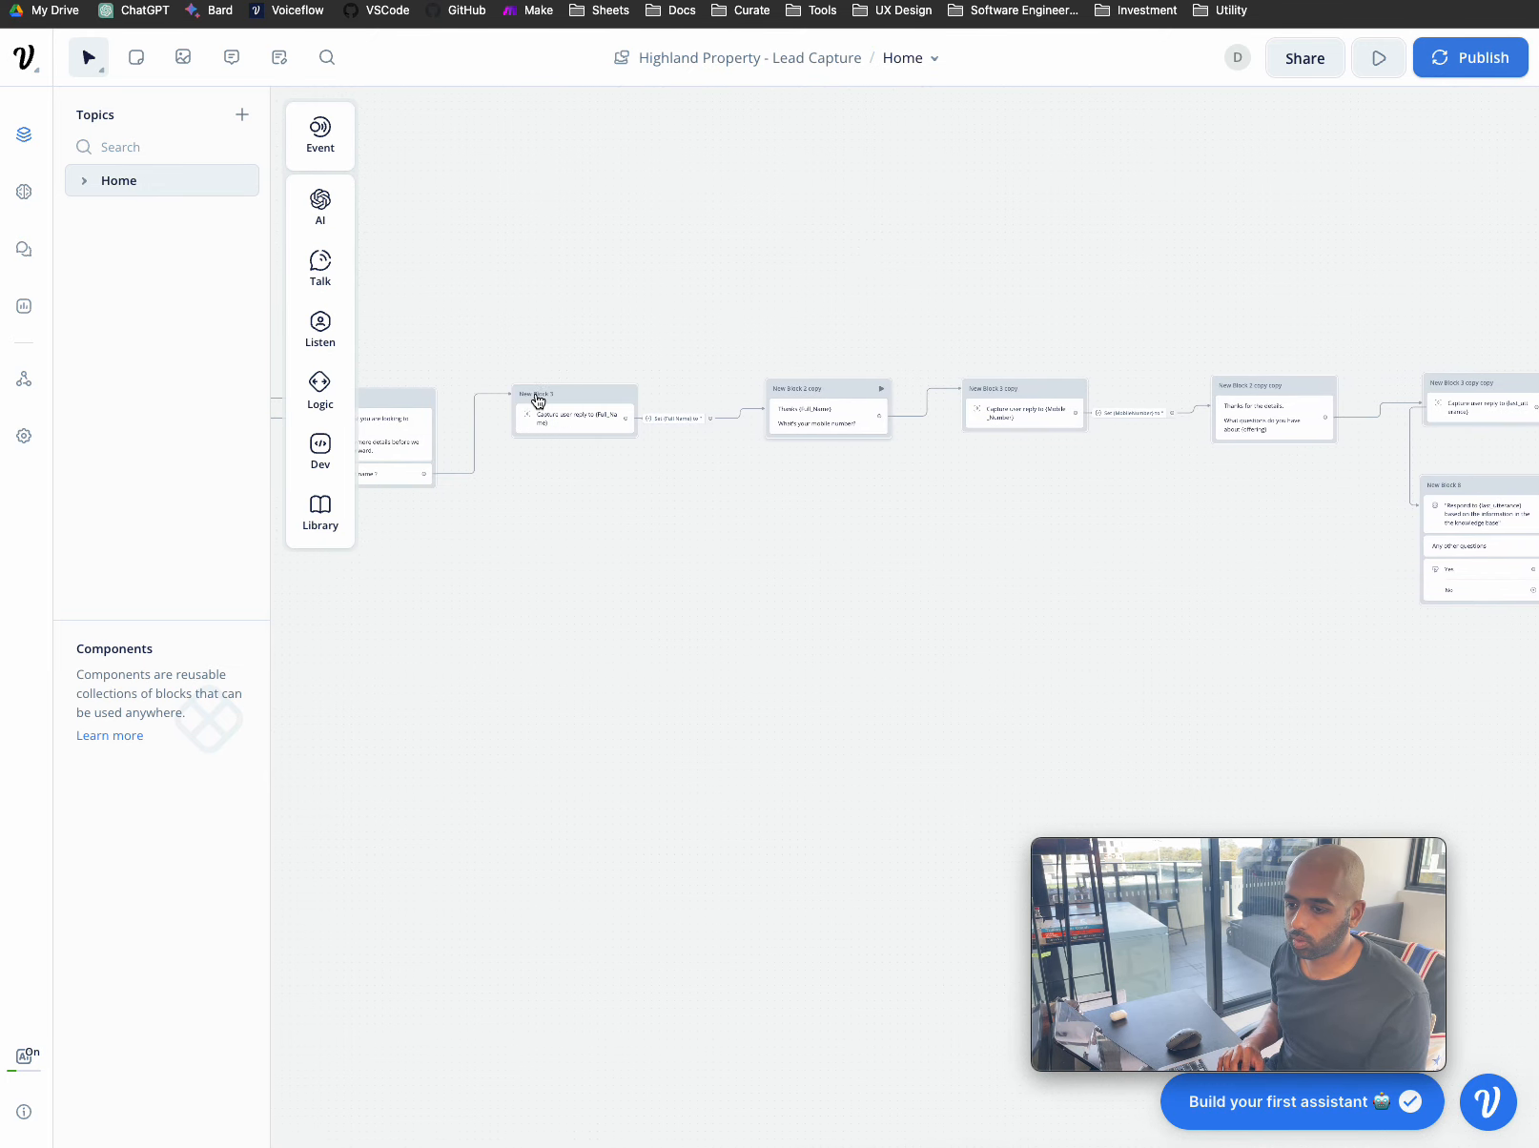
scroll(537, 400, "left", 10)
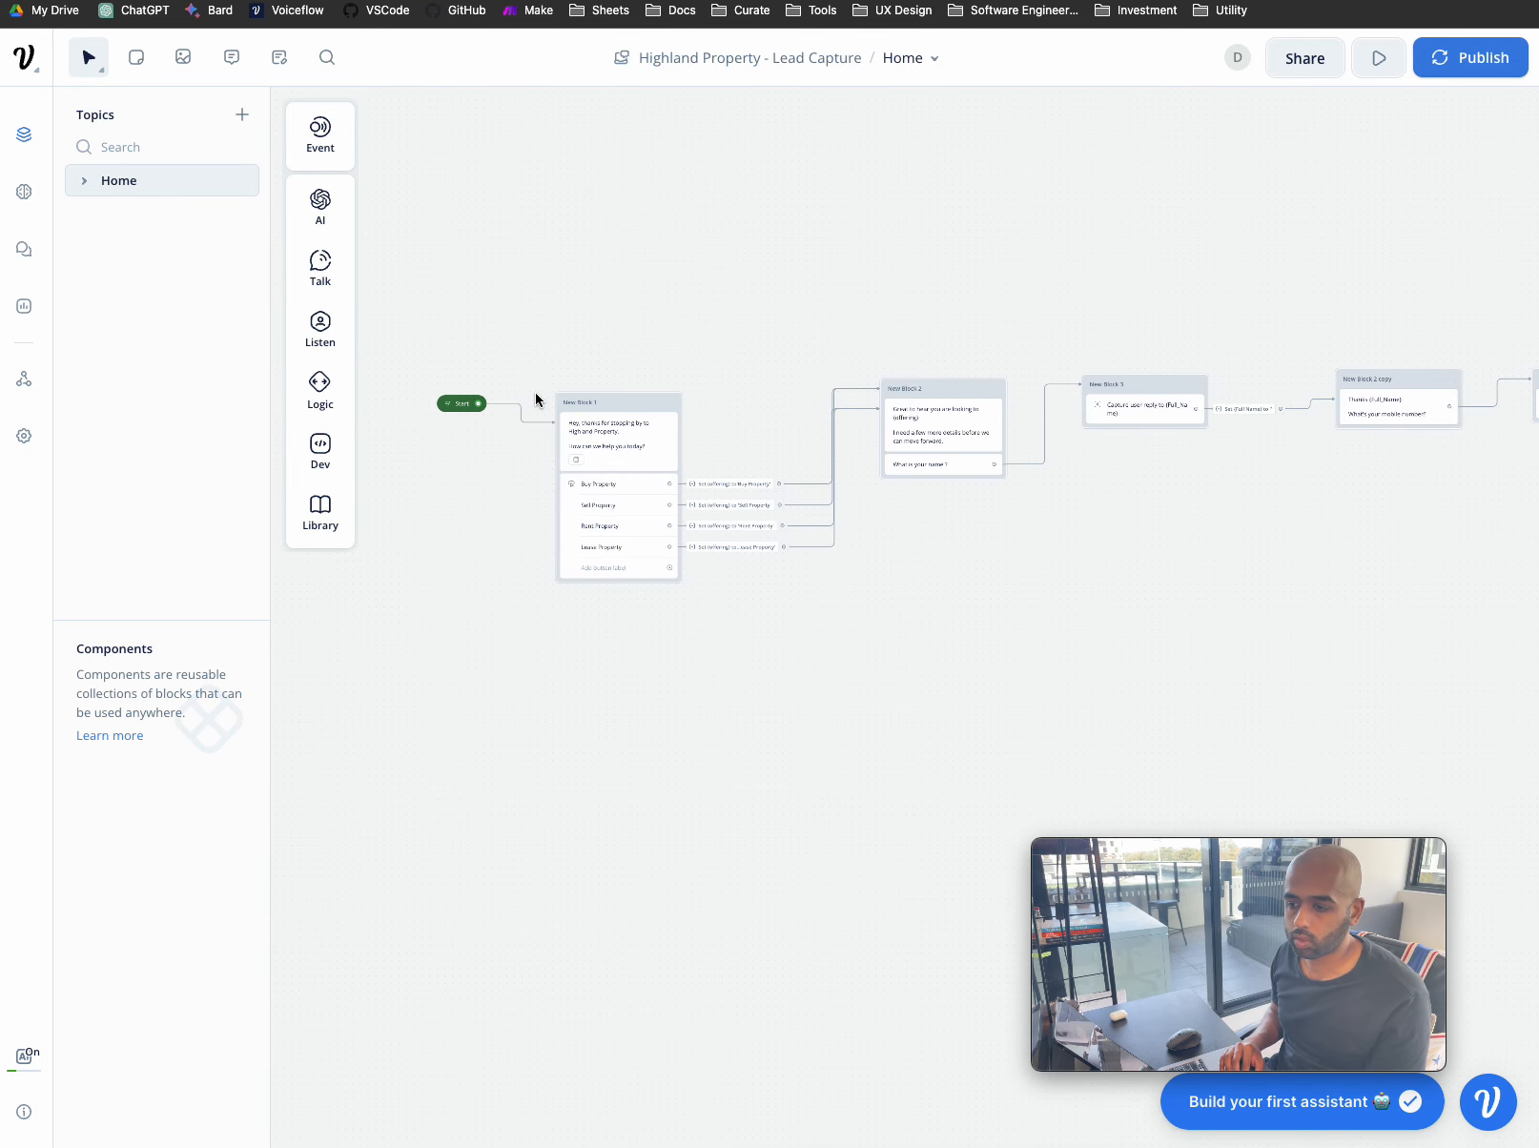
left_click(670, 405)
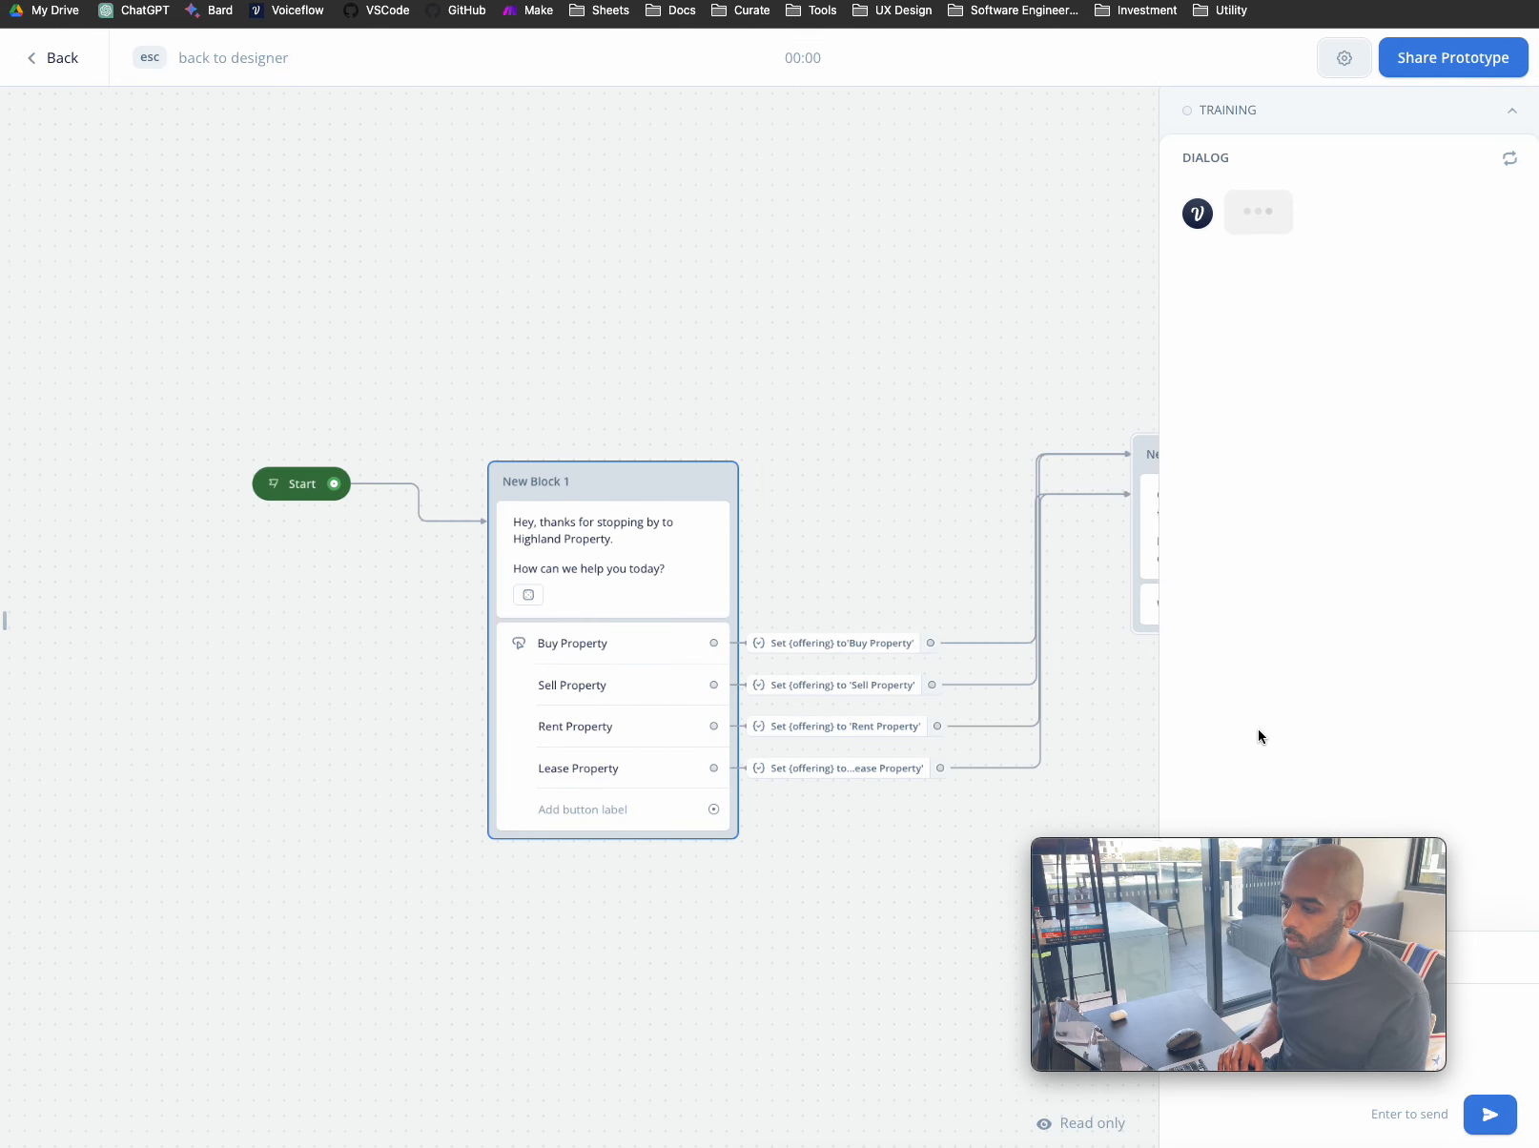
- Answer Sell Property, then send a sample full name and mobile number
left_click_drag(1186, 849, 213, 863)
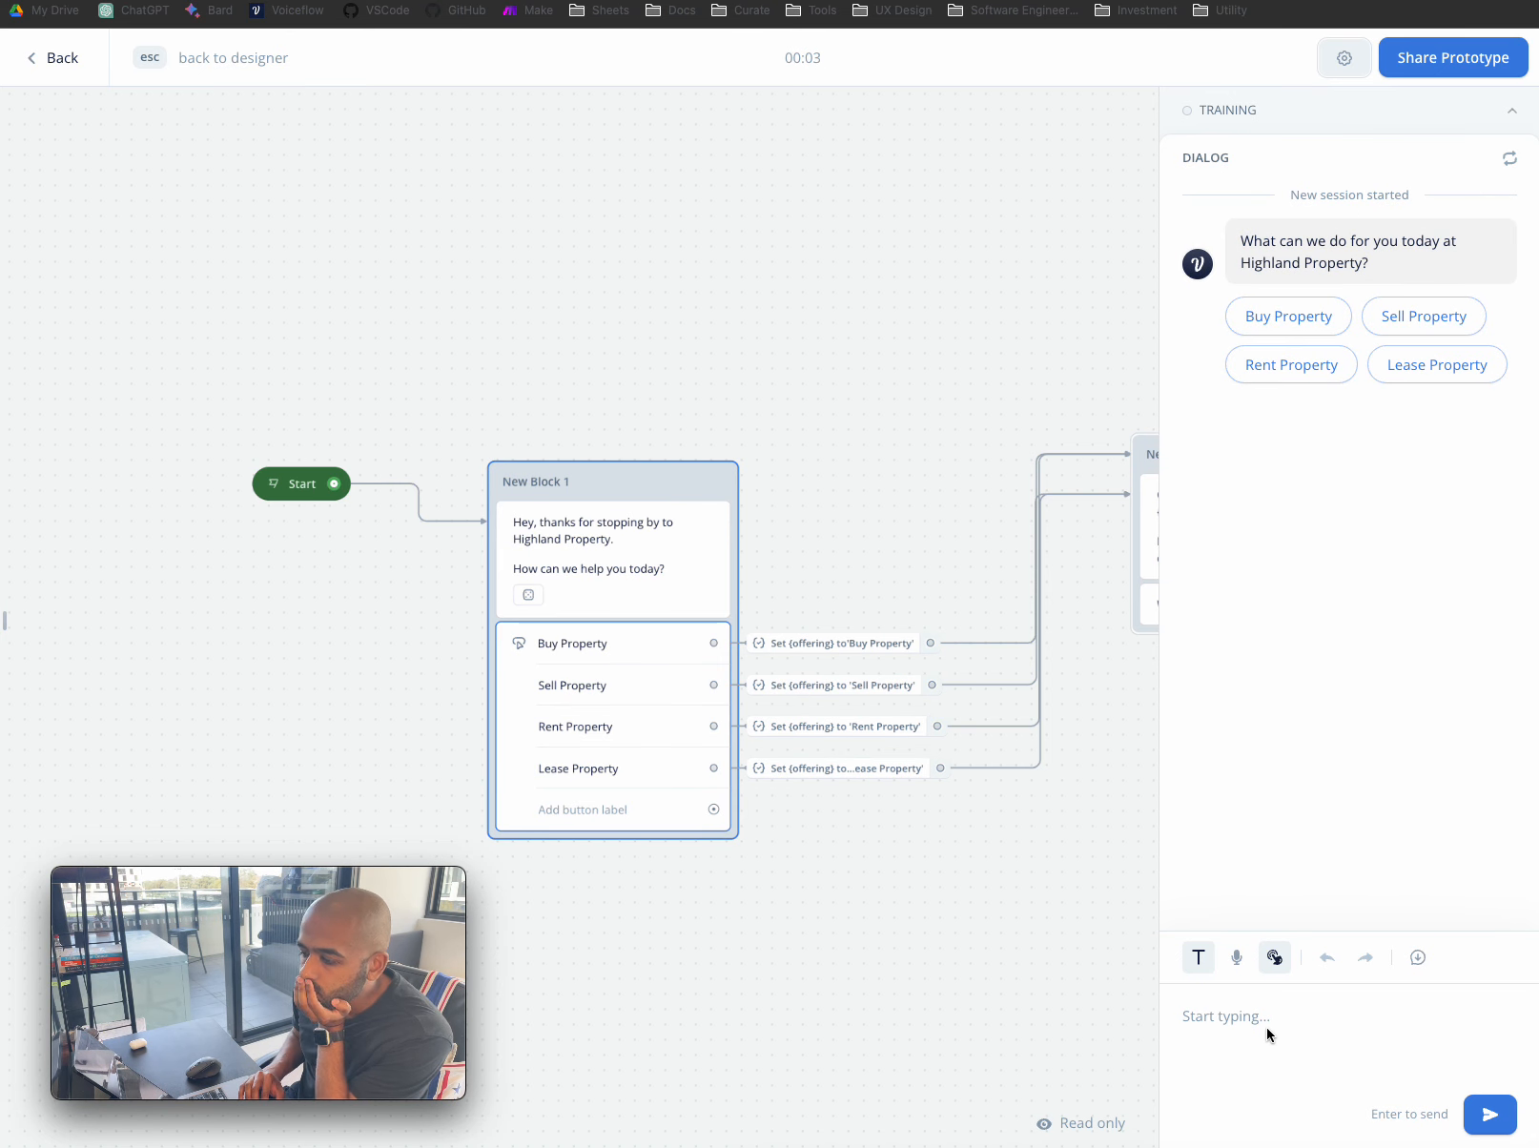
left_click(1438, 321)
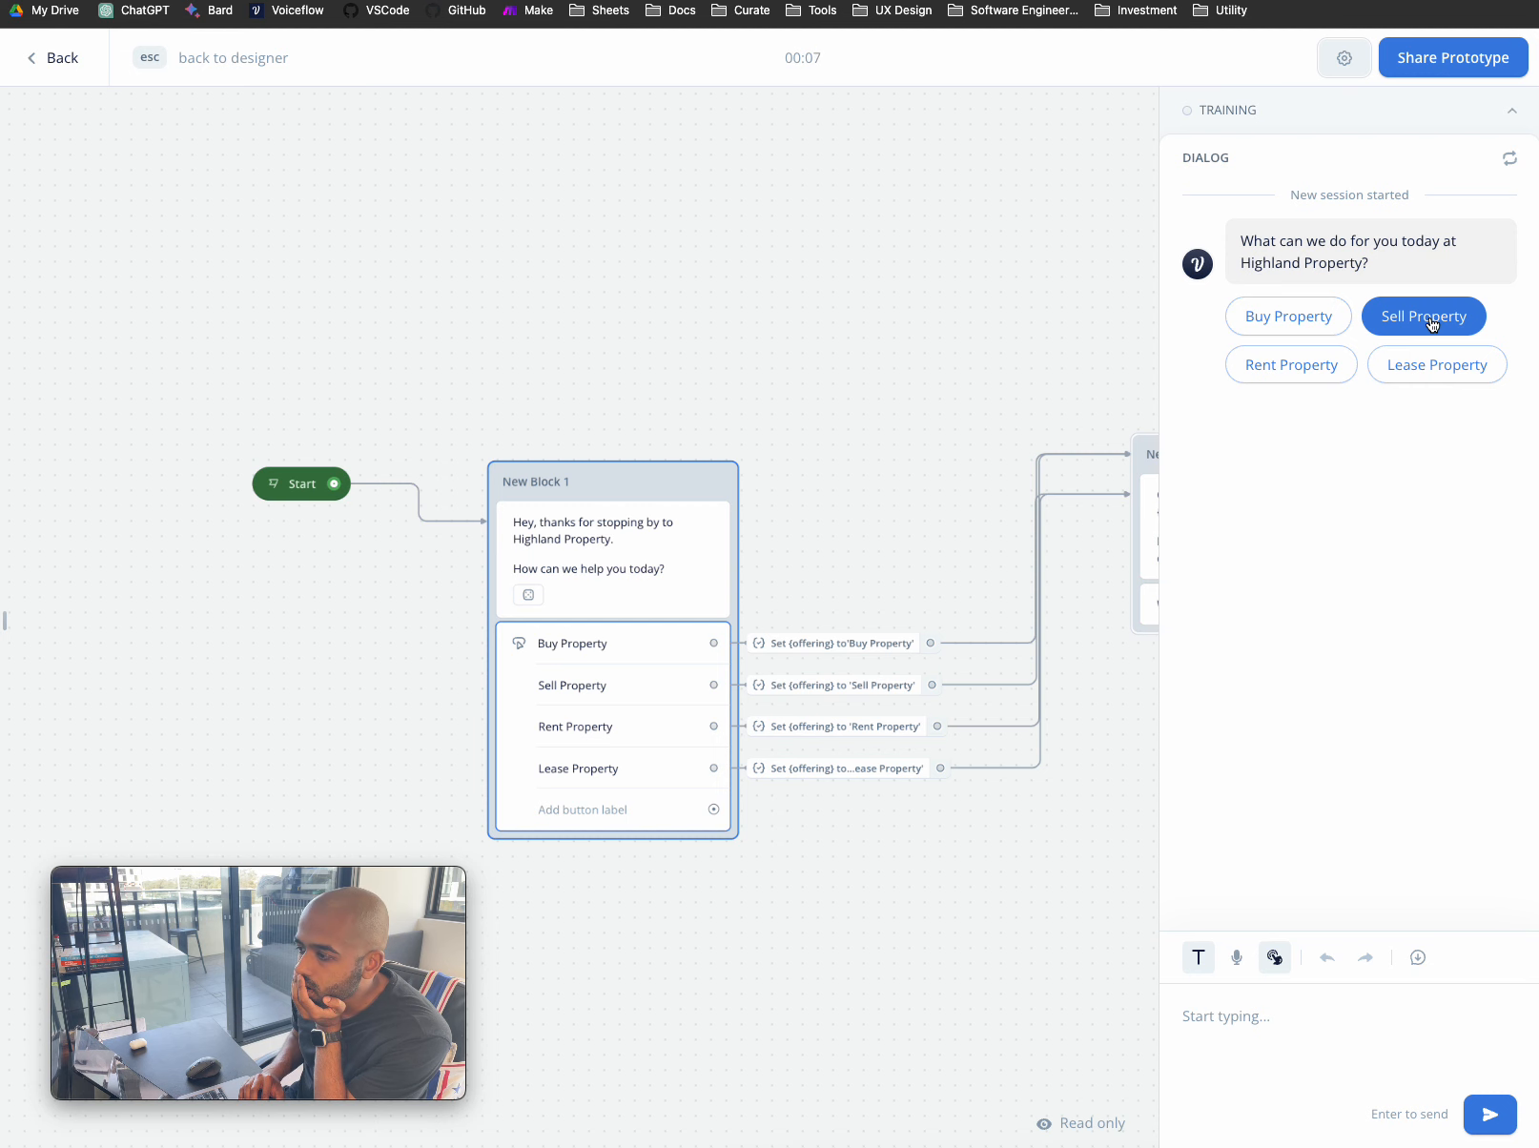
left_click(1432, 322)
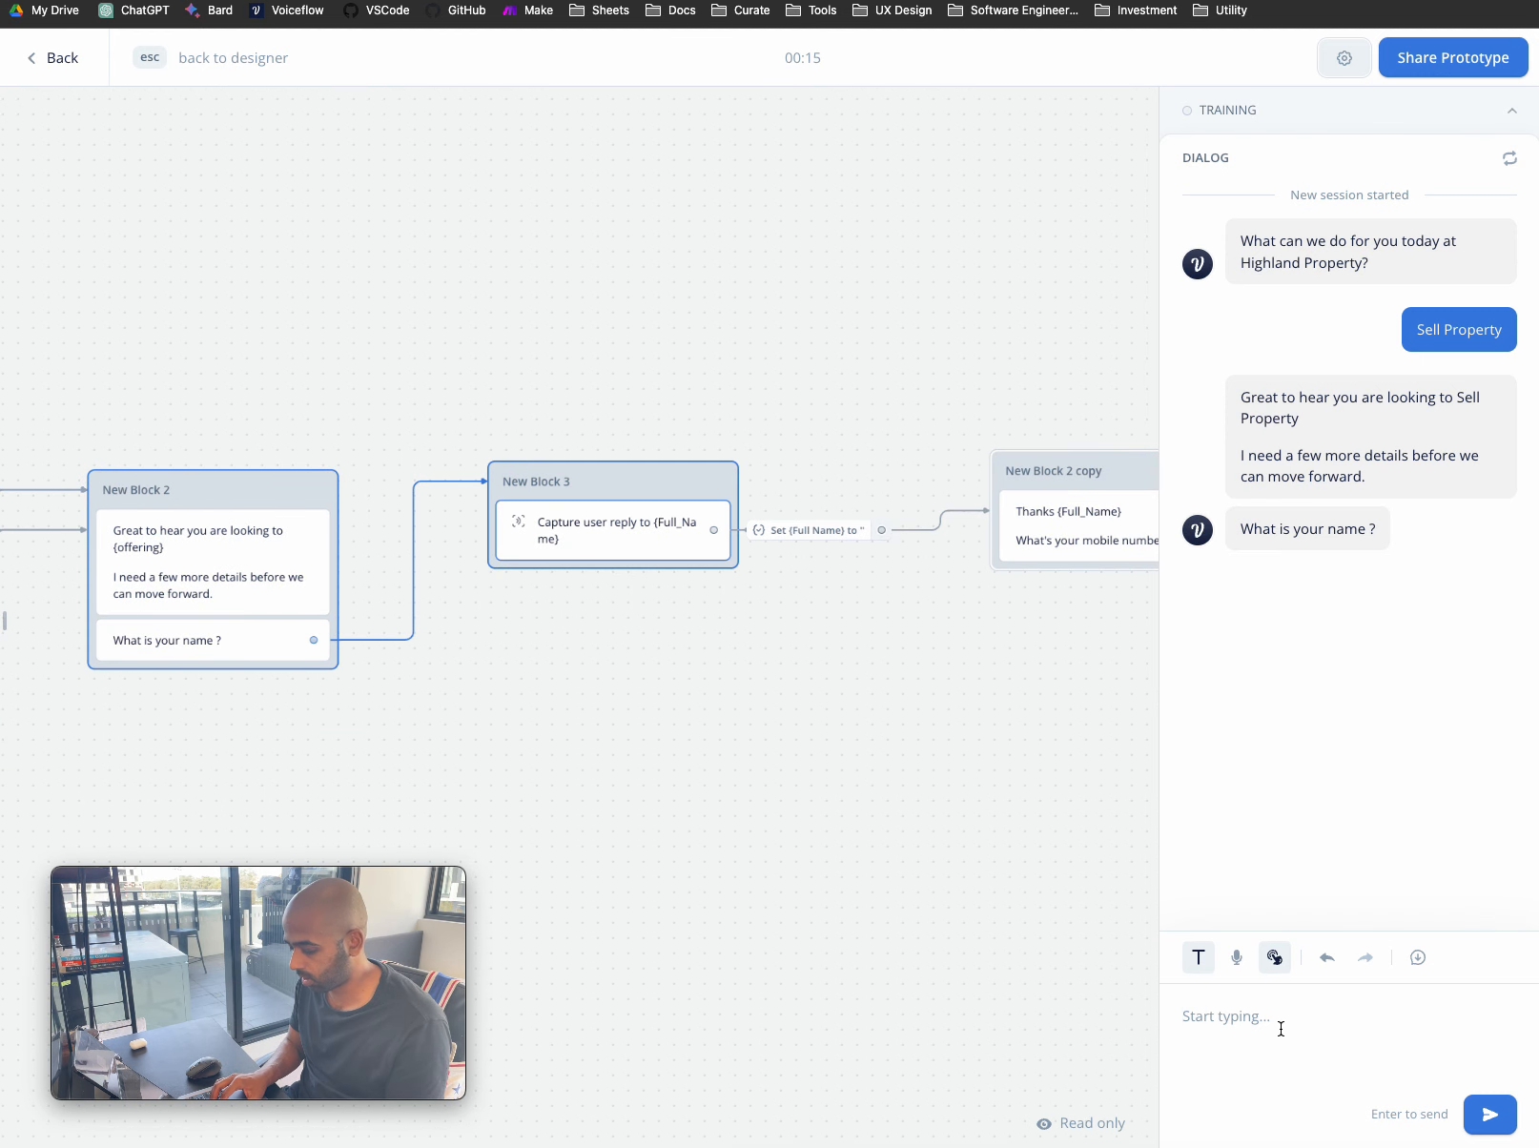
type("Billy Bob")
key("Return")
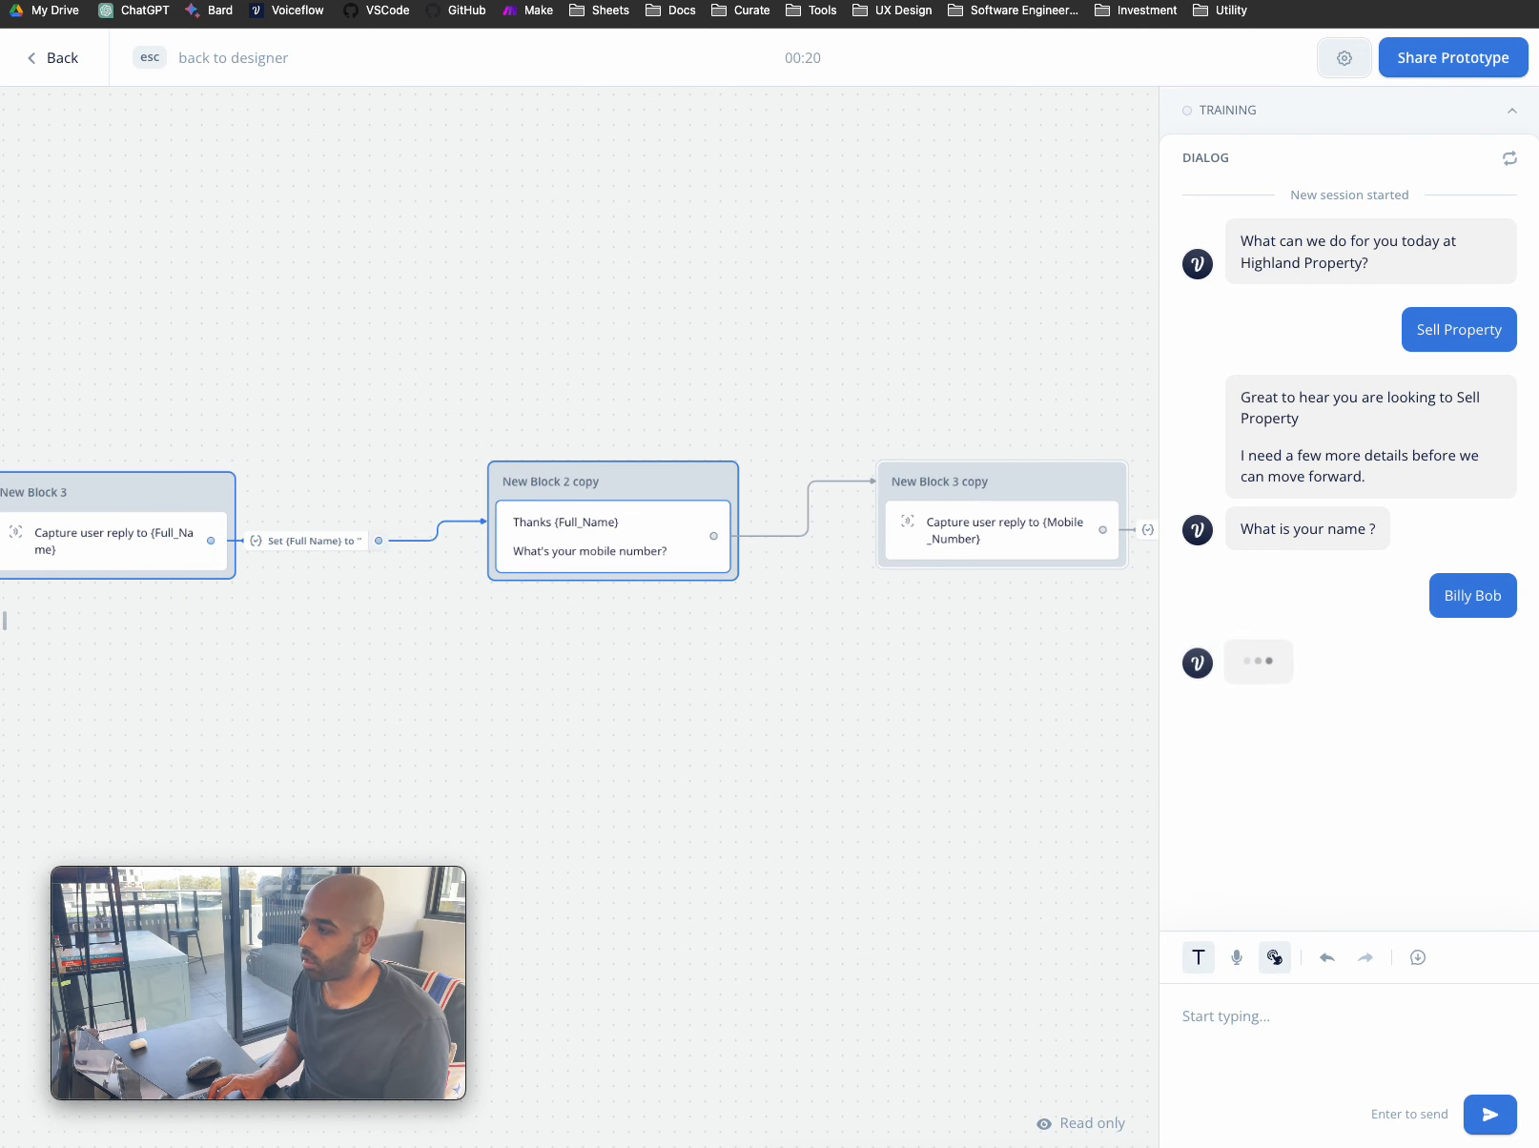
key("Return")
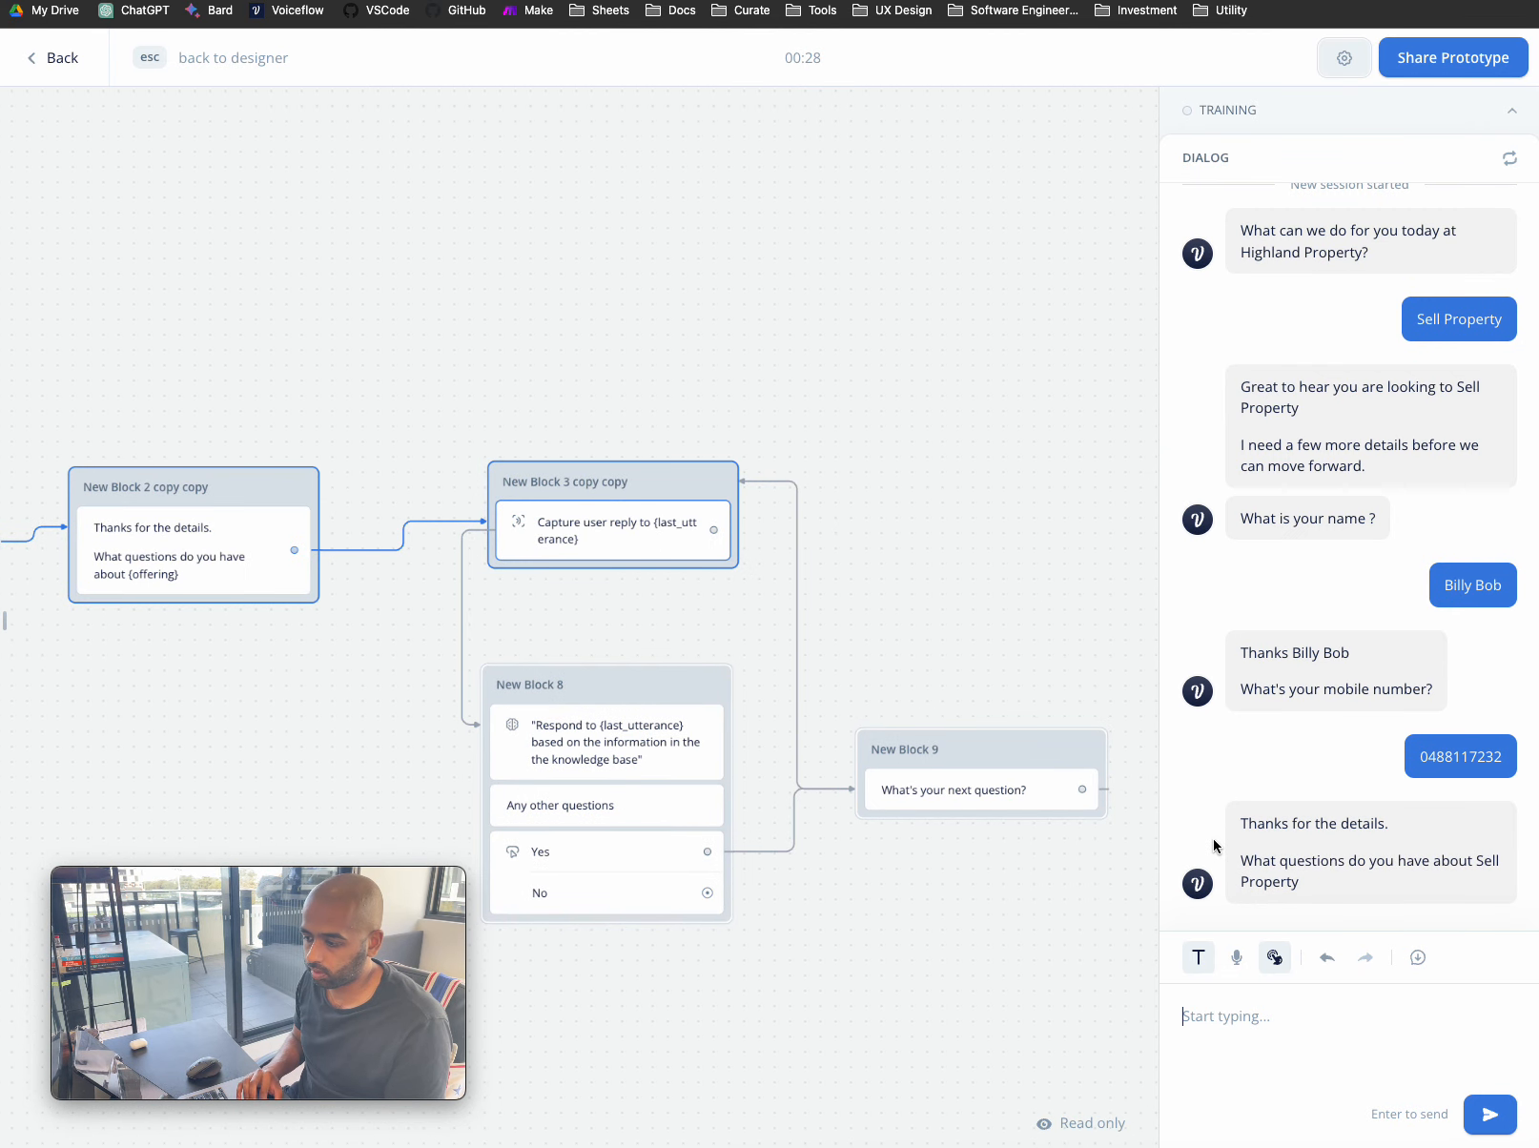
- Ask the test bot "Why should I choose highland?"
left_click(1287, 1035)
type("Why highland?")
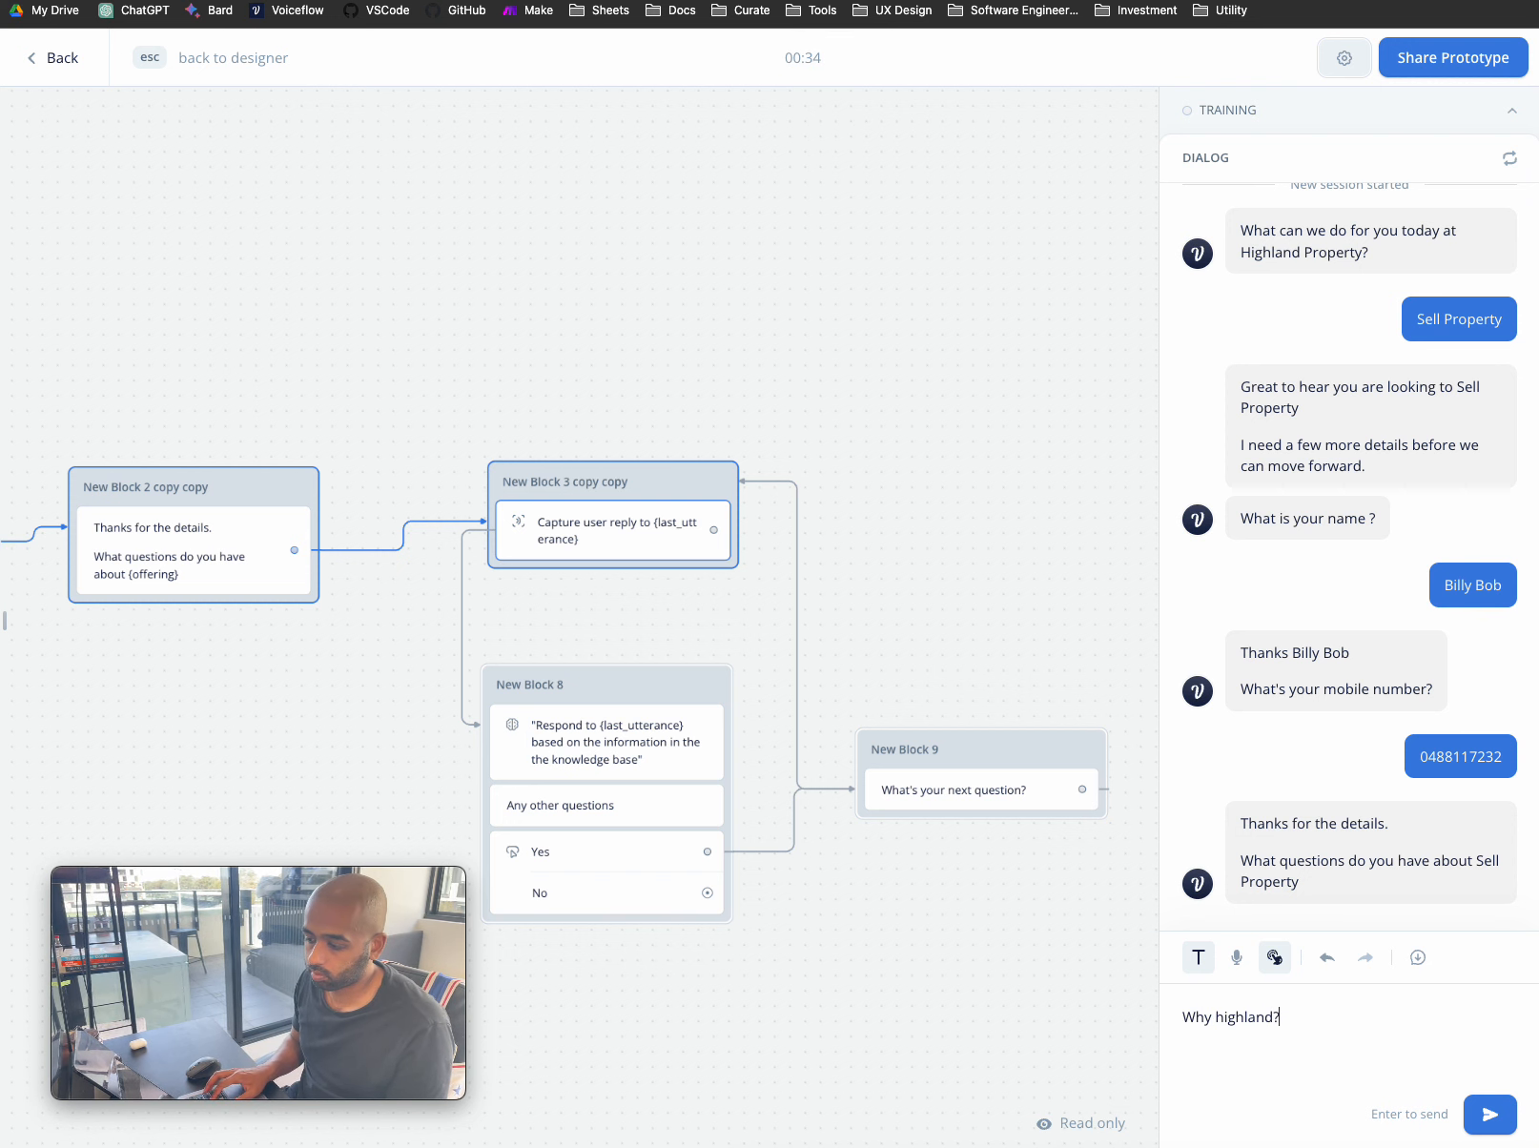
key("BackSpace")
key("BackSpace")
key("BackSpace")
key("BackSpace")
key("BackSpace")
type("should I")
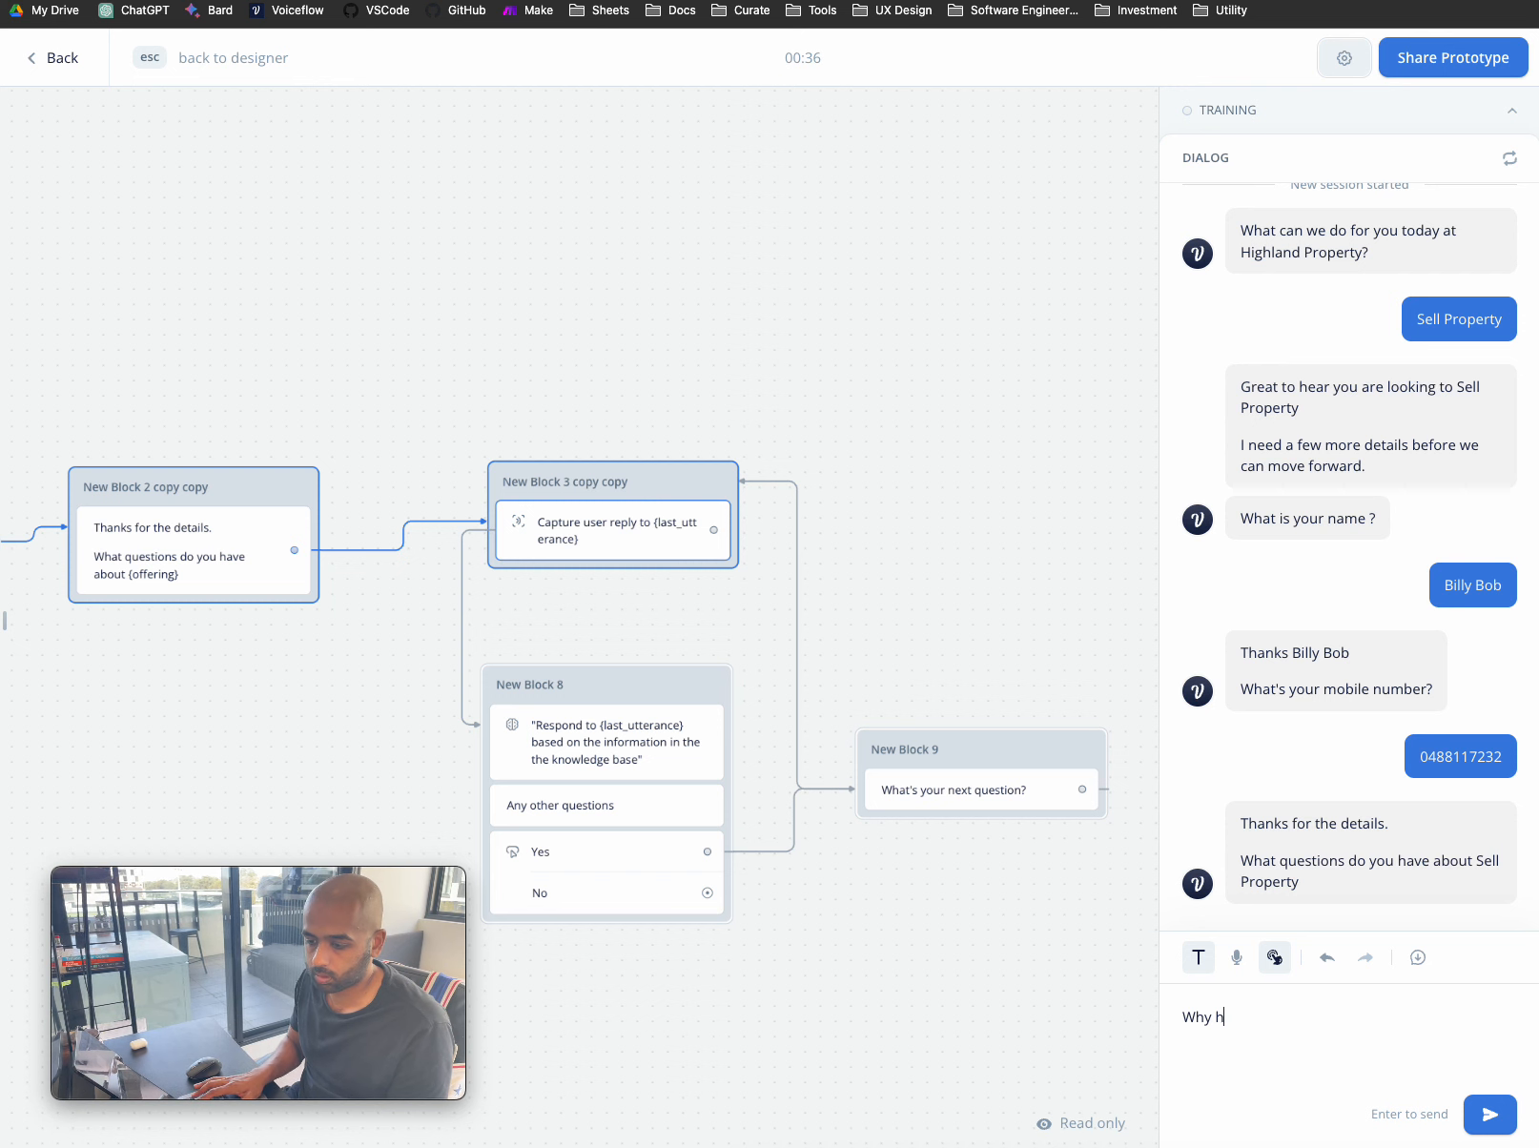
type(" choose highland?")
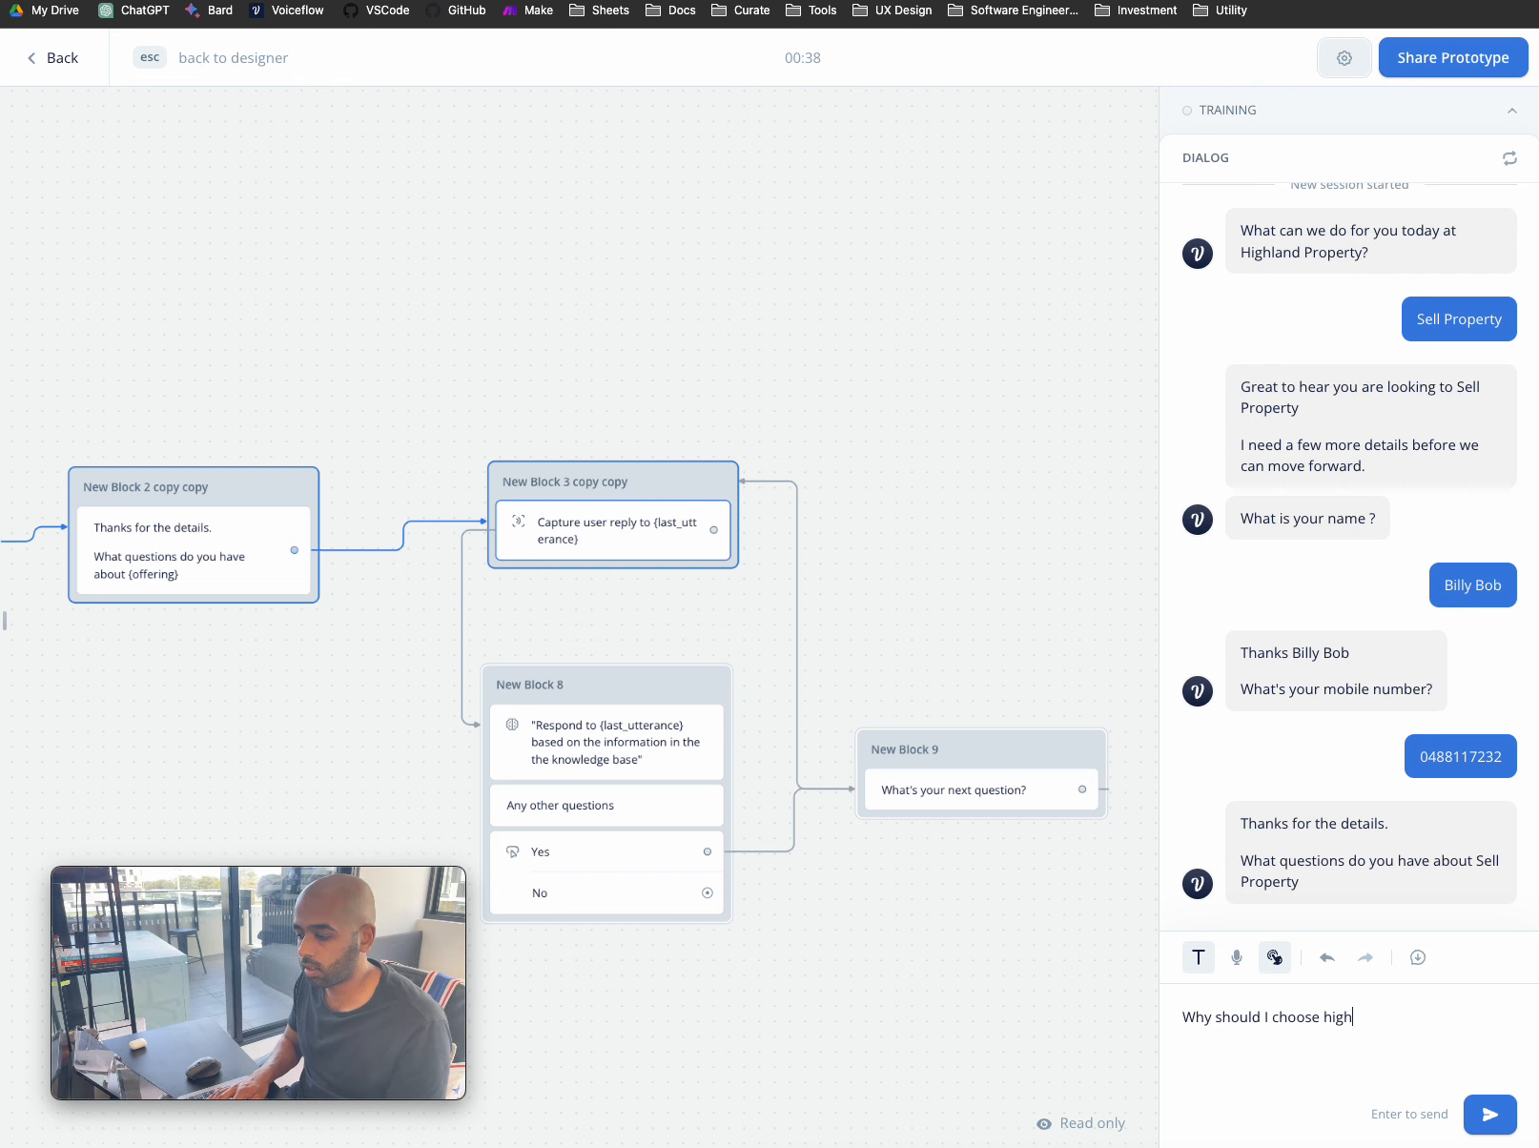
key("Return")
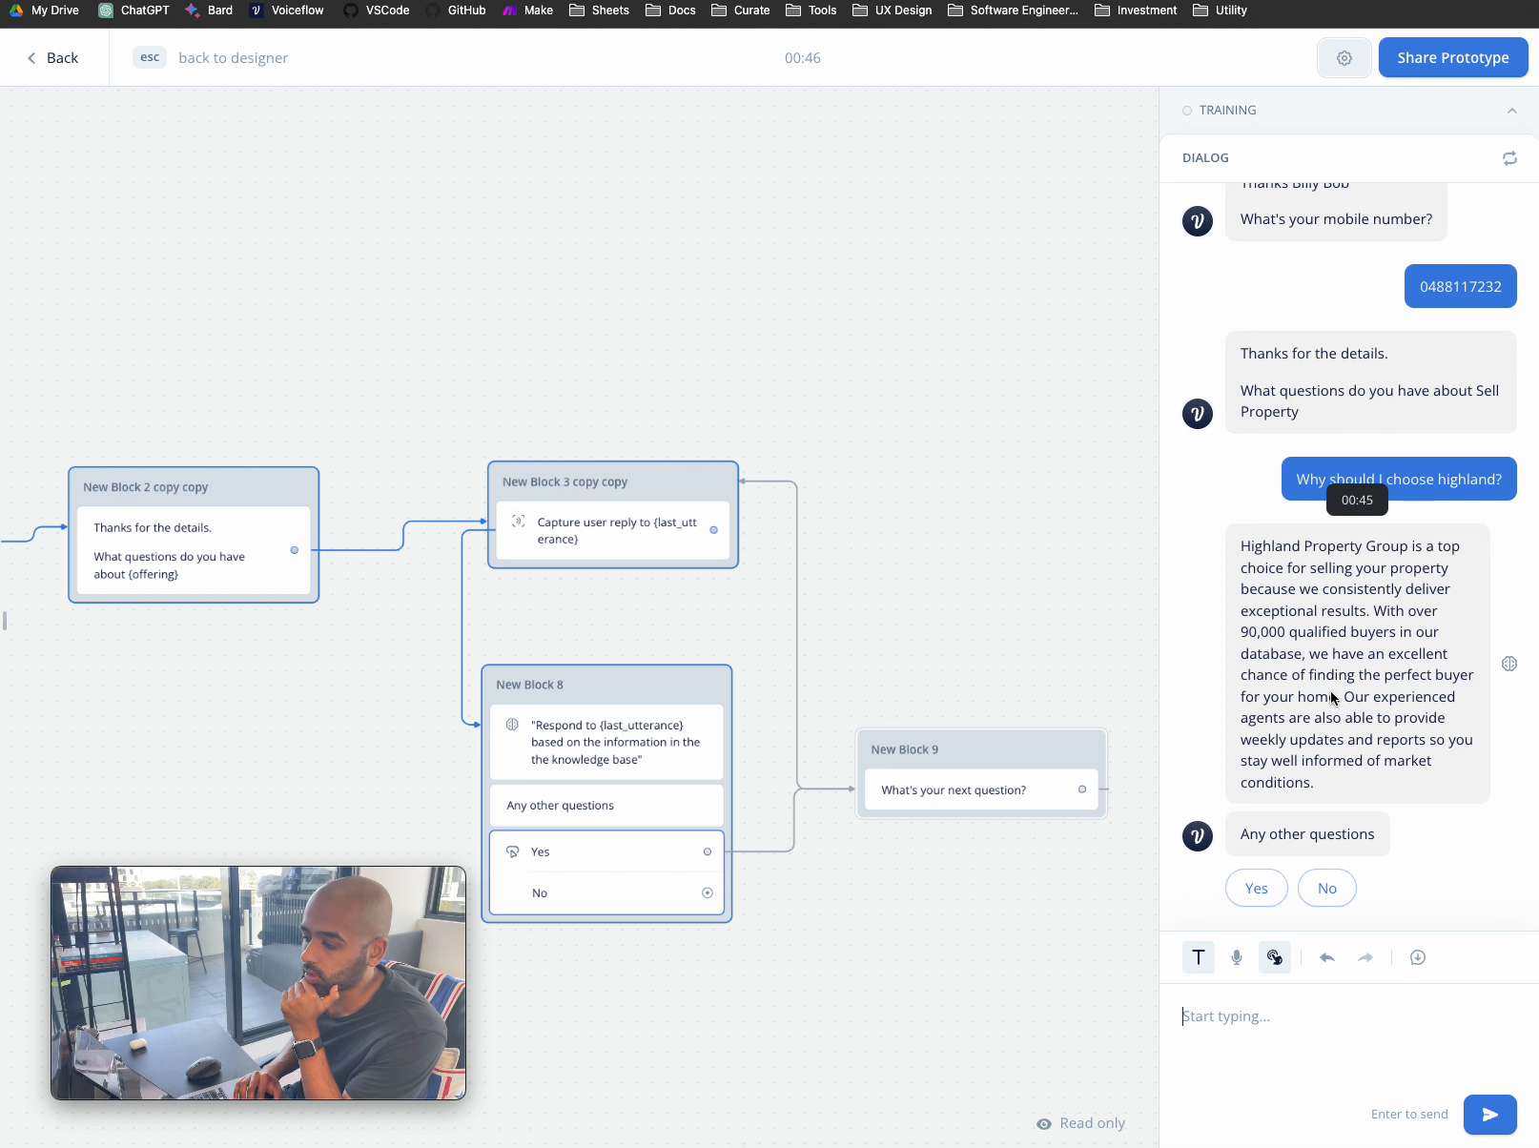
- Answer No to 'Any other questions' to end the test conversation
left_click(1327, 890)
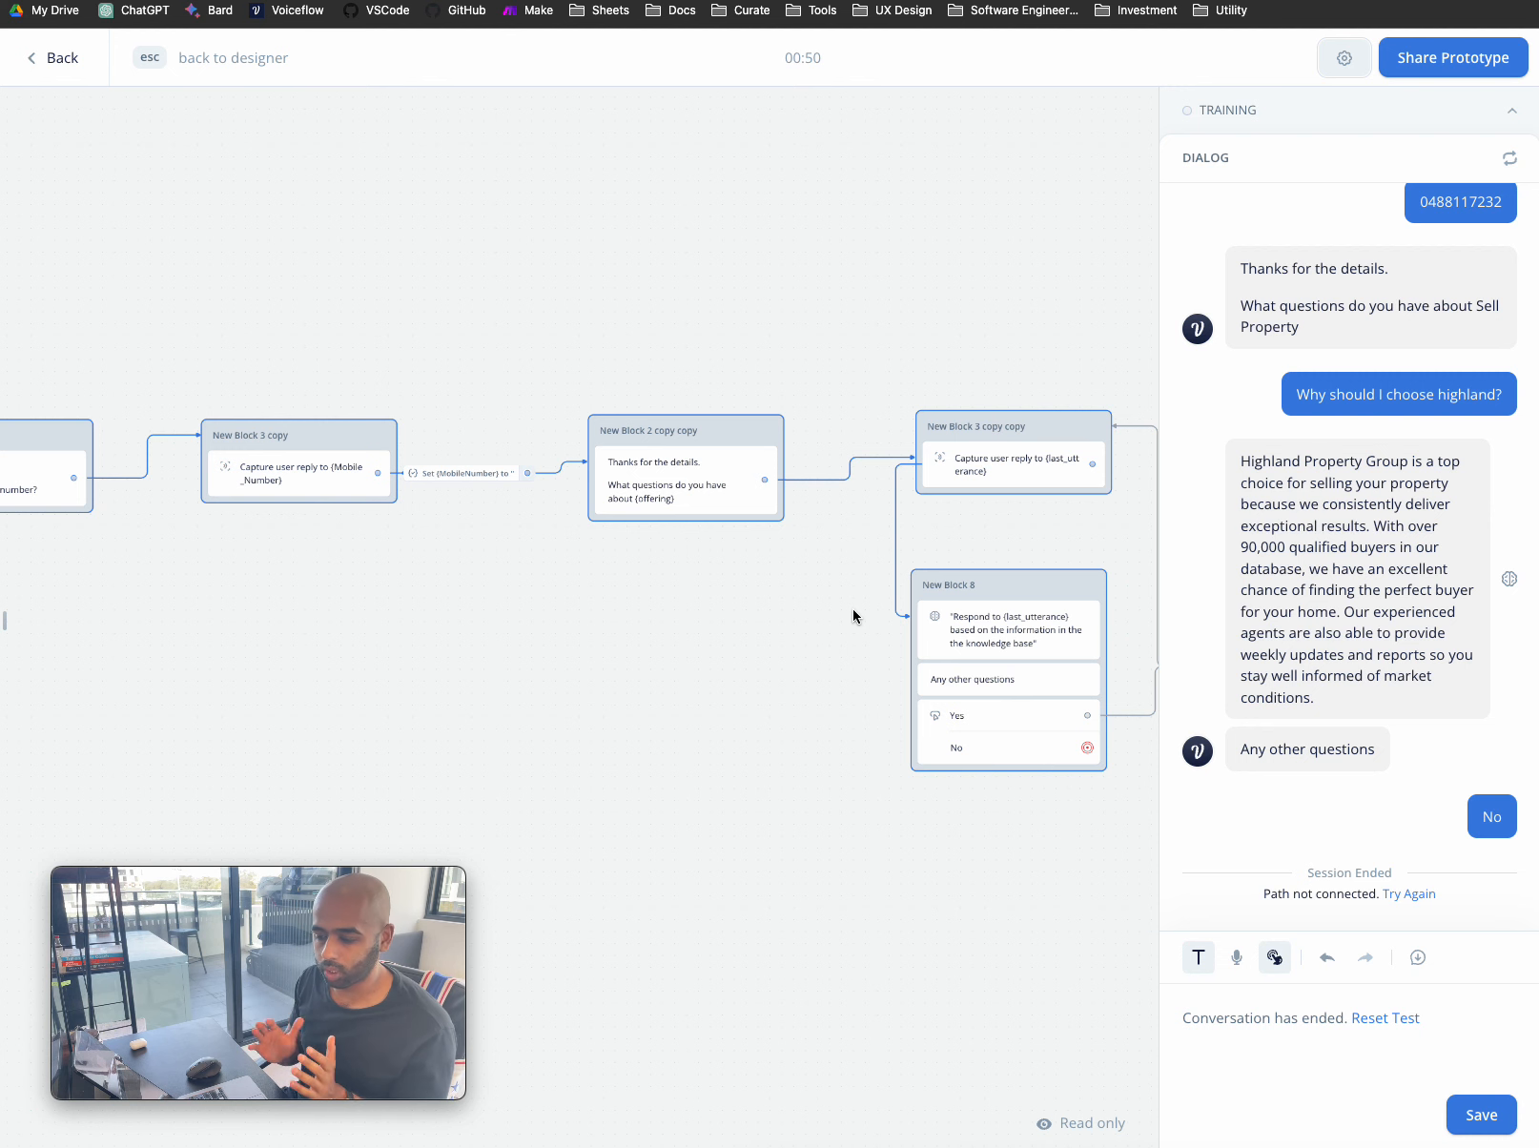
scroll(800, 610, "left", 5)
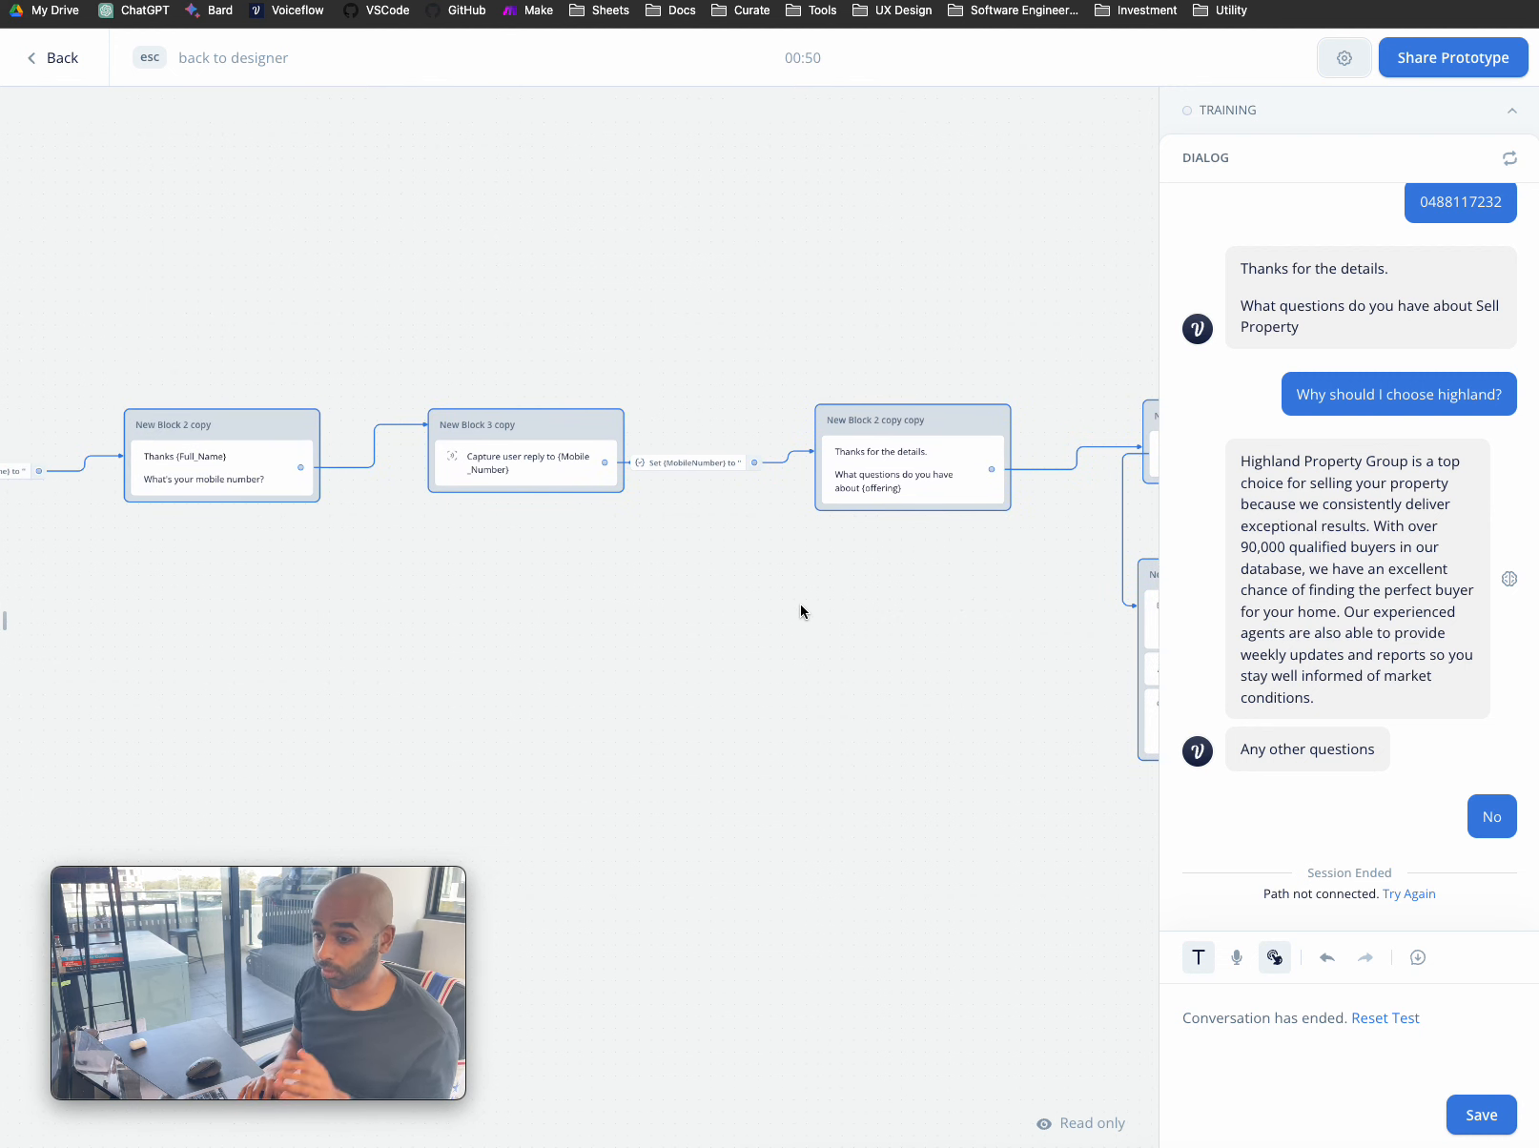
scroll(800, 611, "right", 6)
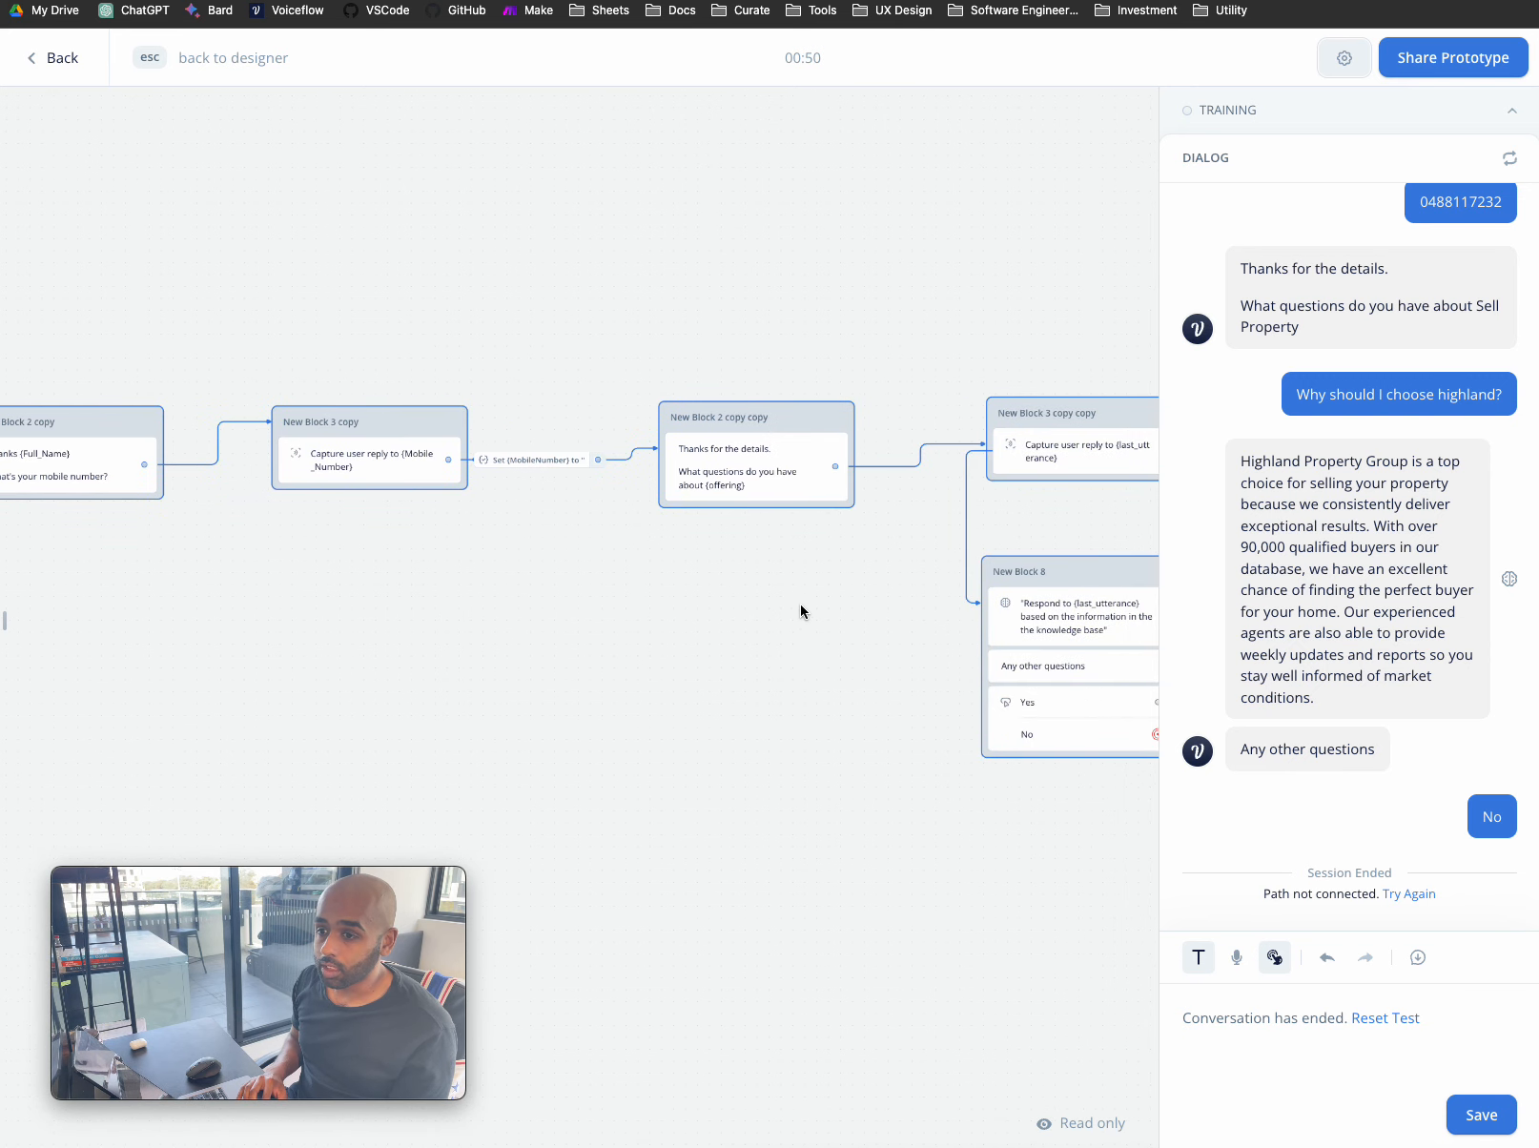
scroll(702, 601, "right", 2)
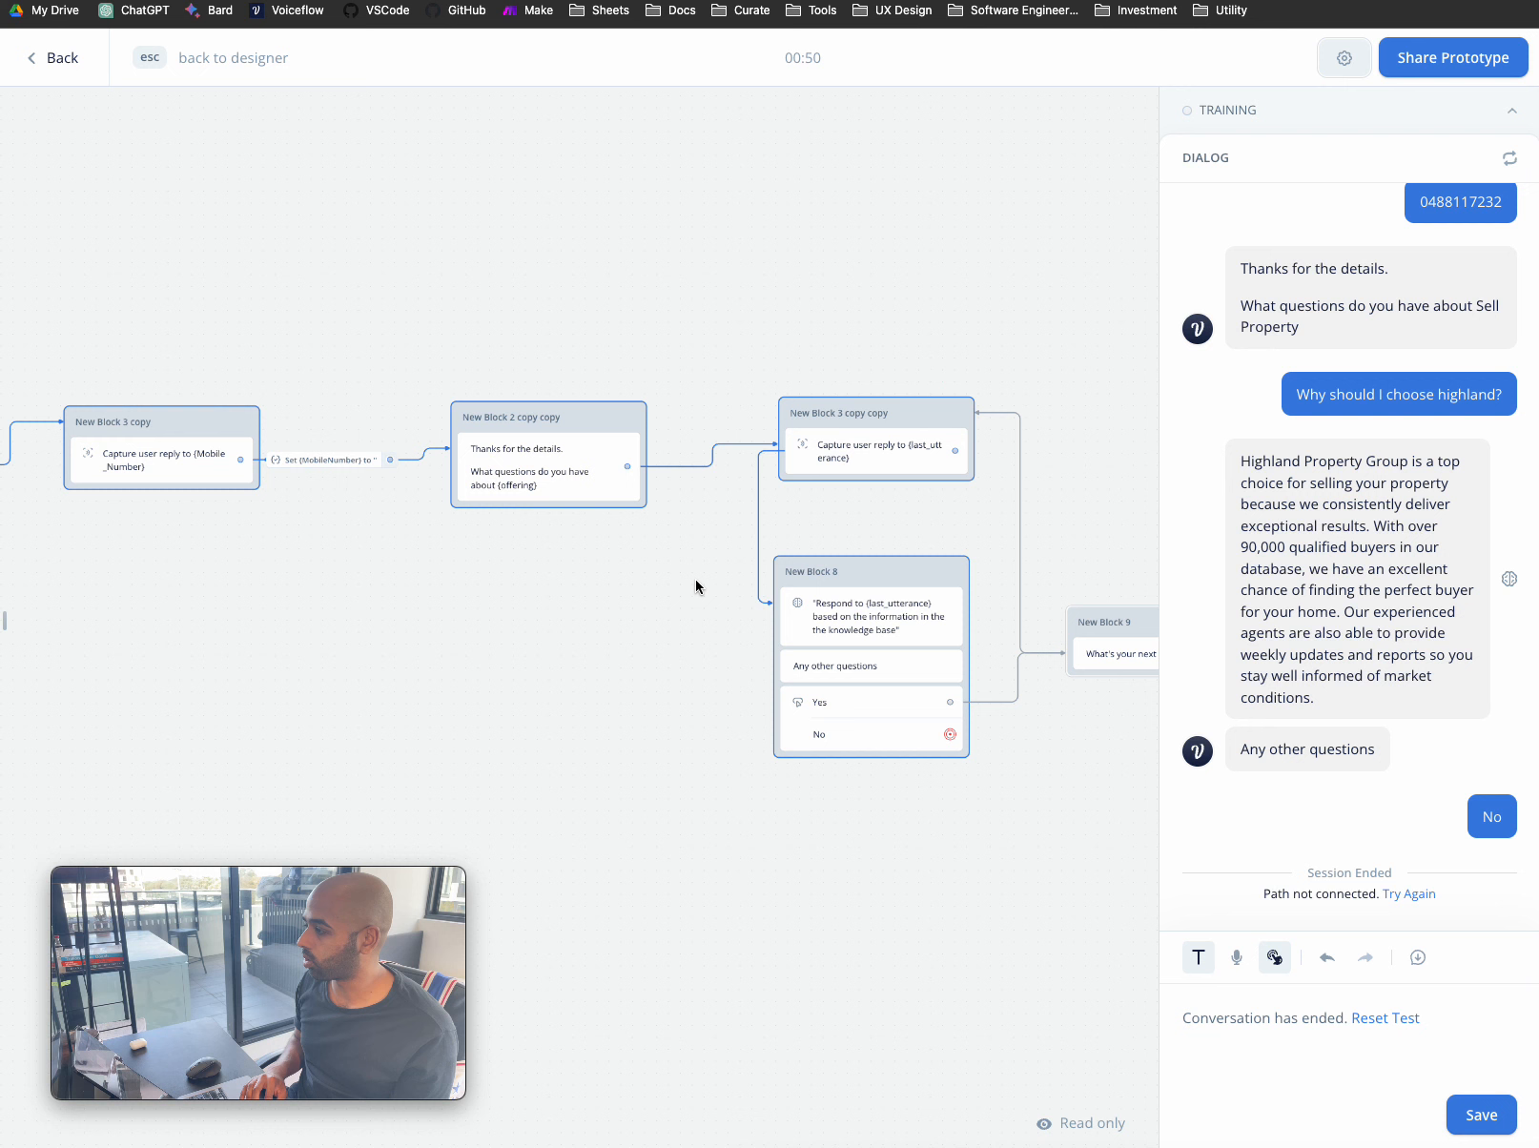
scroll(533, 533, "left", 9)
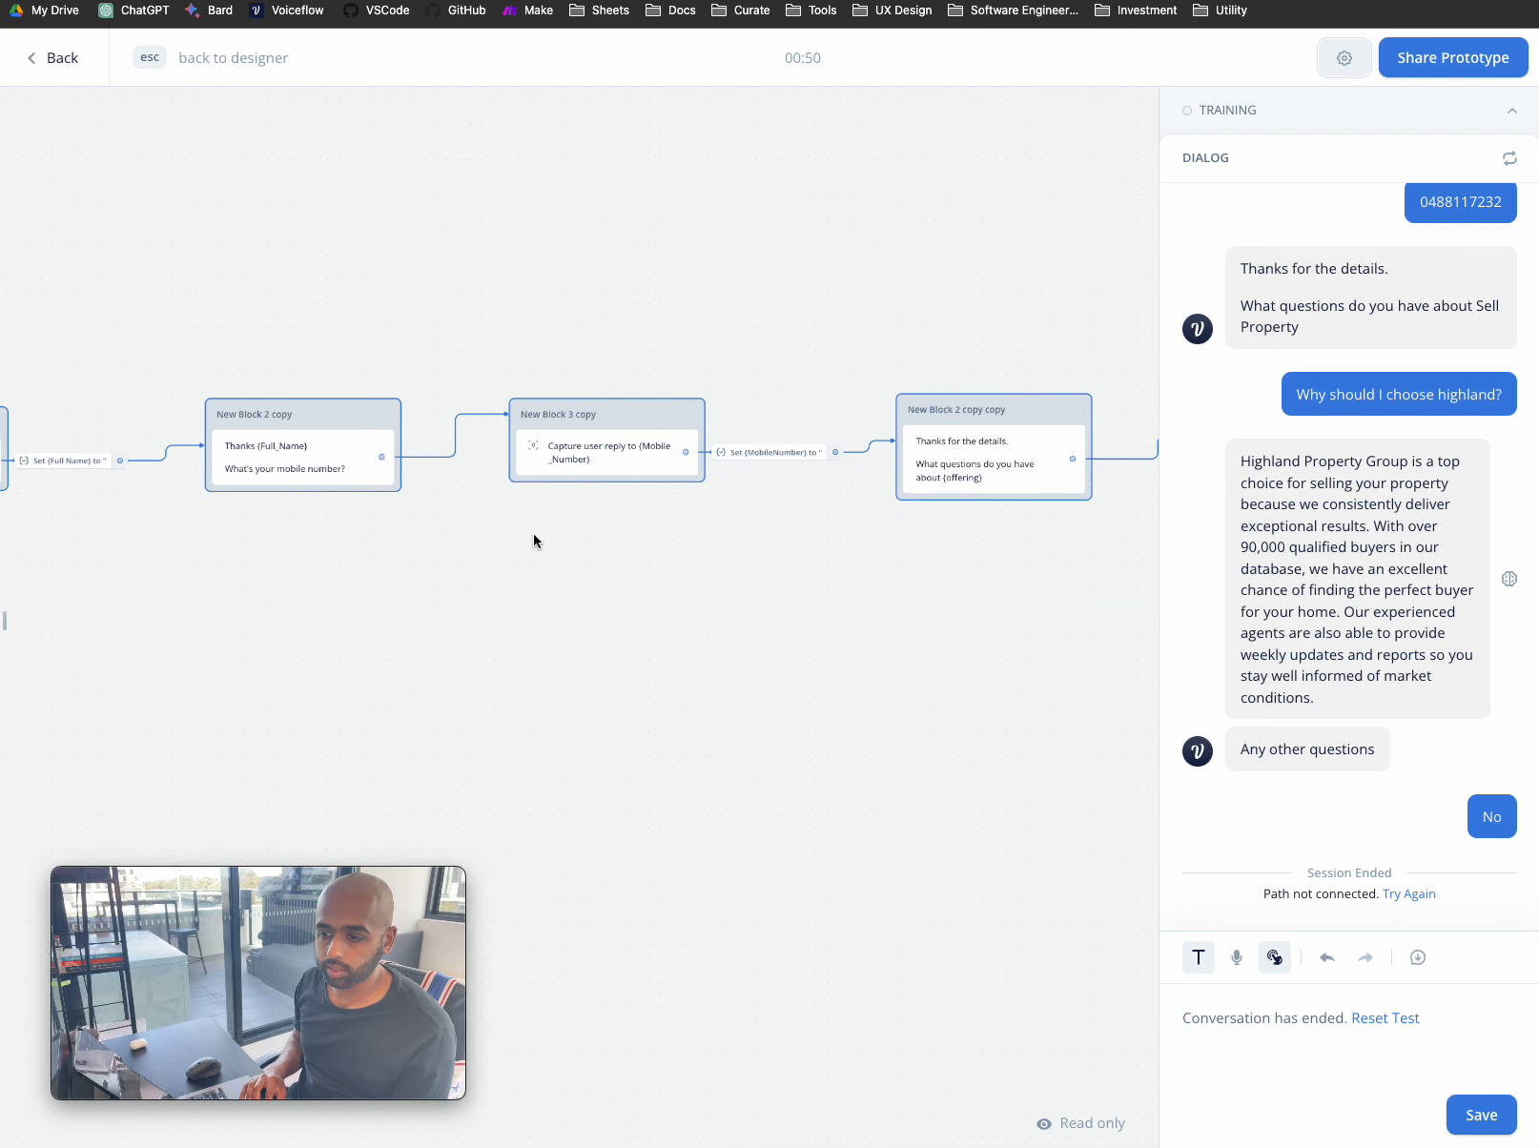
scroll(534, 540, "right", 5)
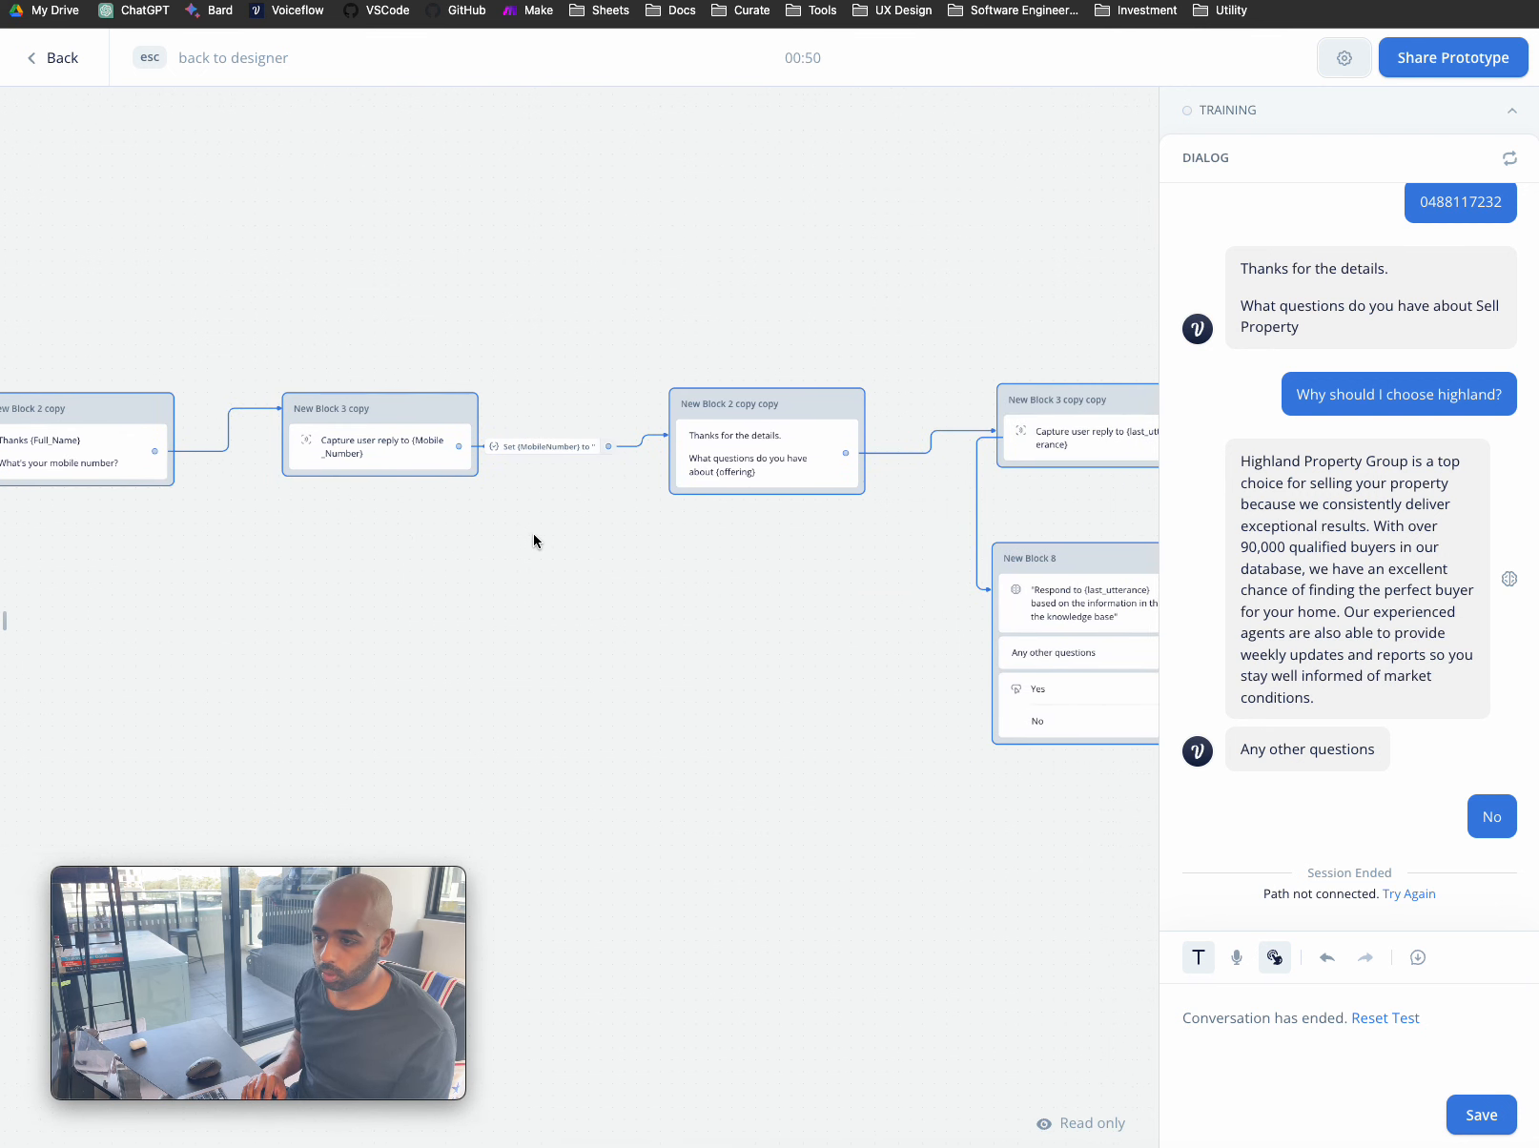
- Leave the prototype and return to the designer canvas
left_click(636, 441)
left_click_drag(635, 443, 615, 528)
scroll(637, 497, "up", 2)
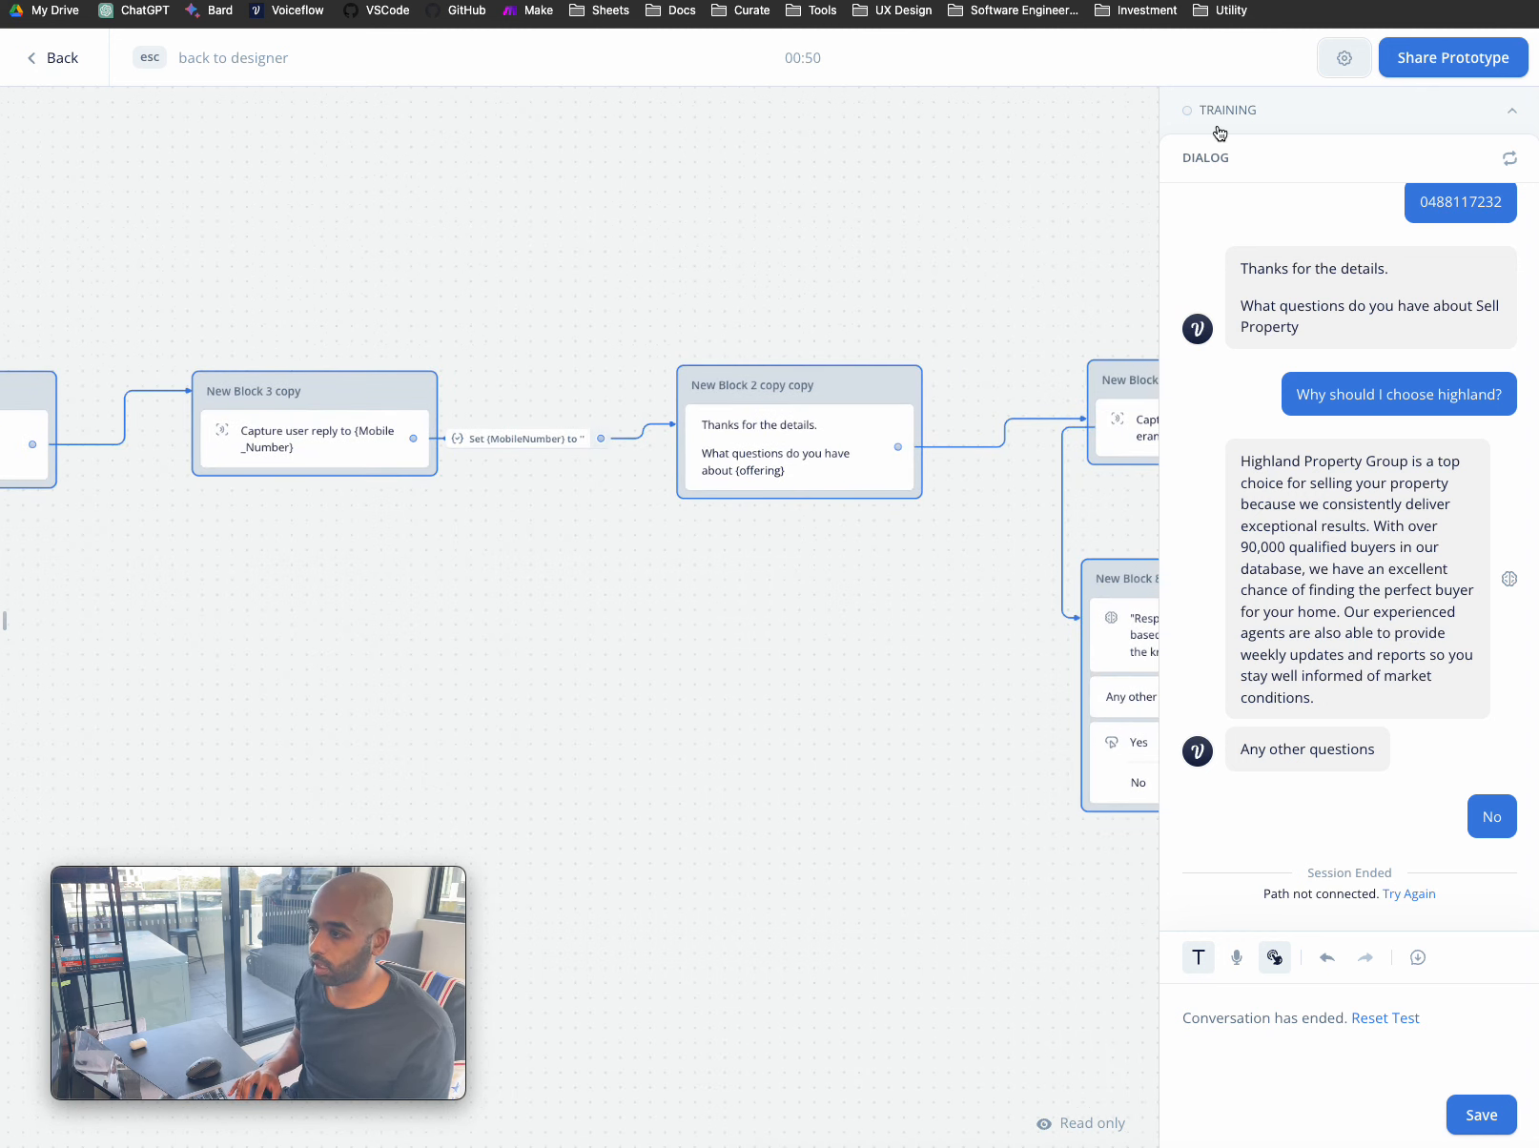
left_click(59, 57)
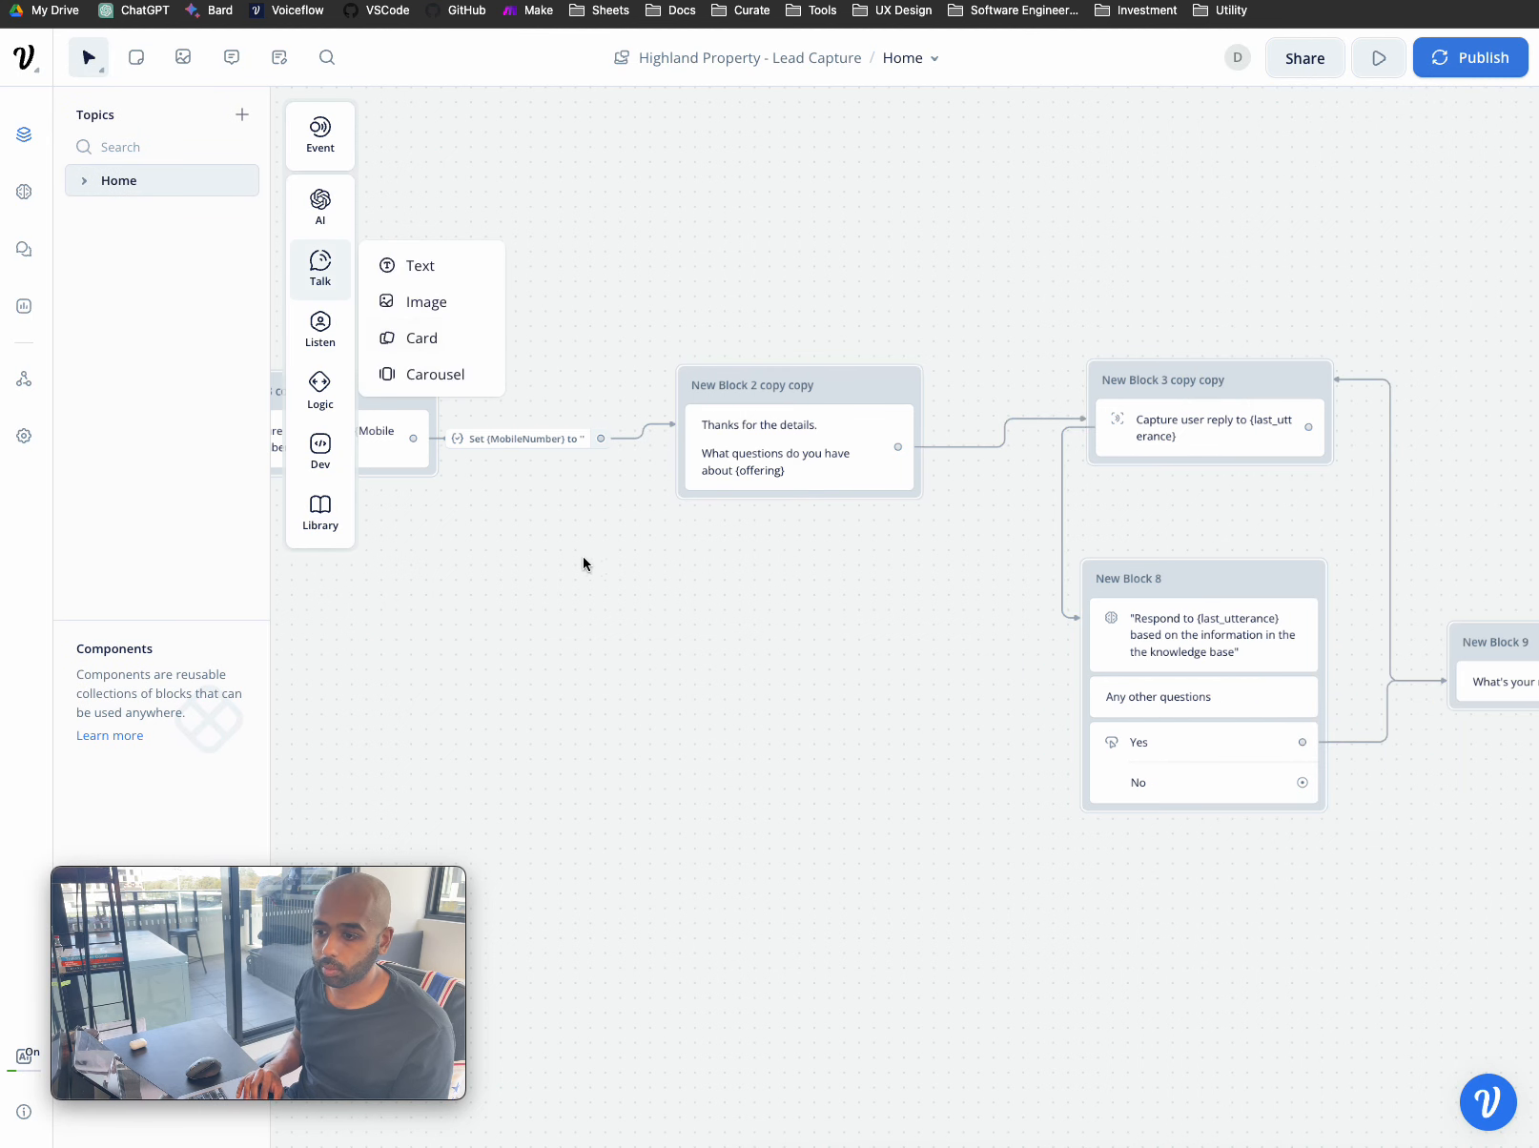
- Delete the connection leading into New Block 2 copy copy
scroll(616, 605, "left", 2)
scroll(616, 606, "down", 1)
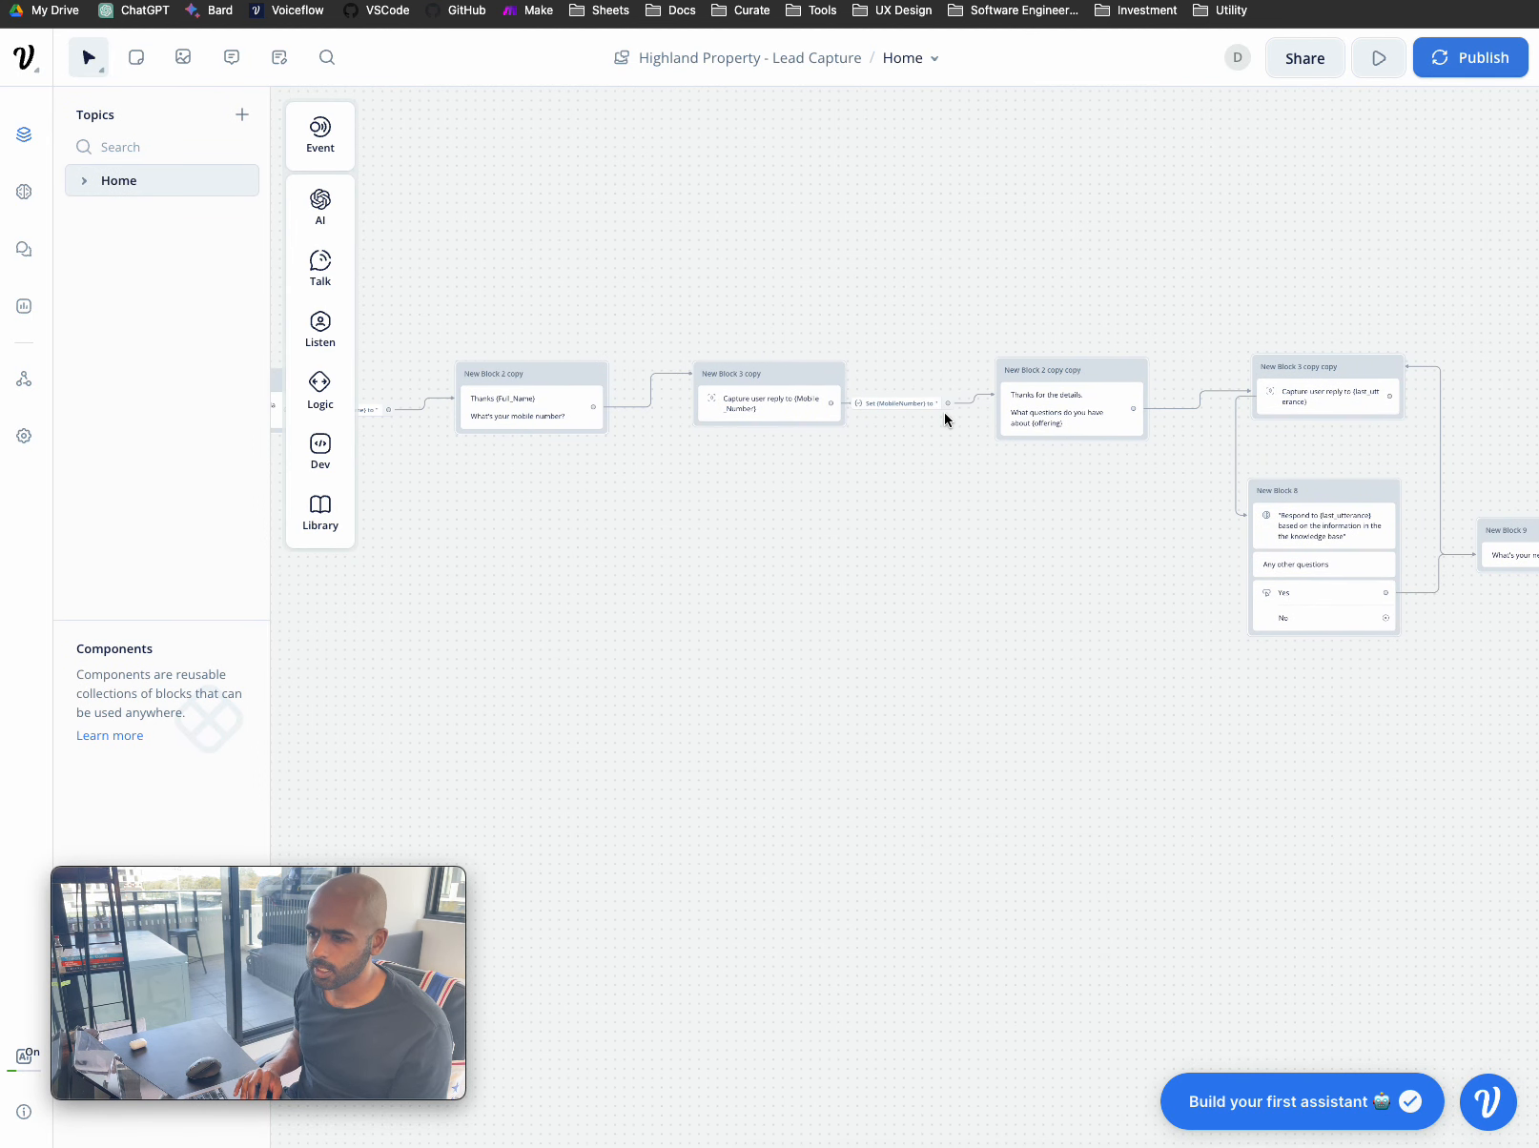
scroll(949, 413, "up", 4)
left_click(993, 397)
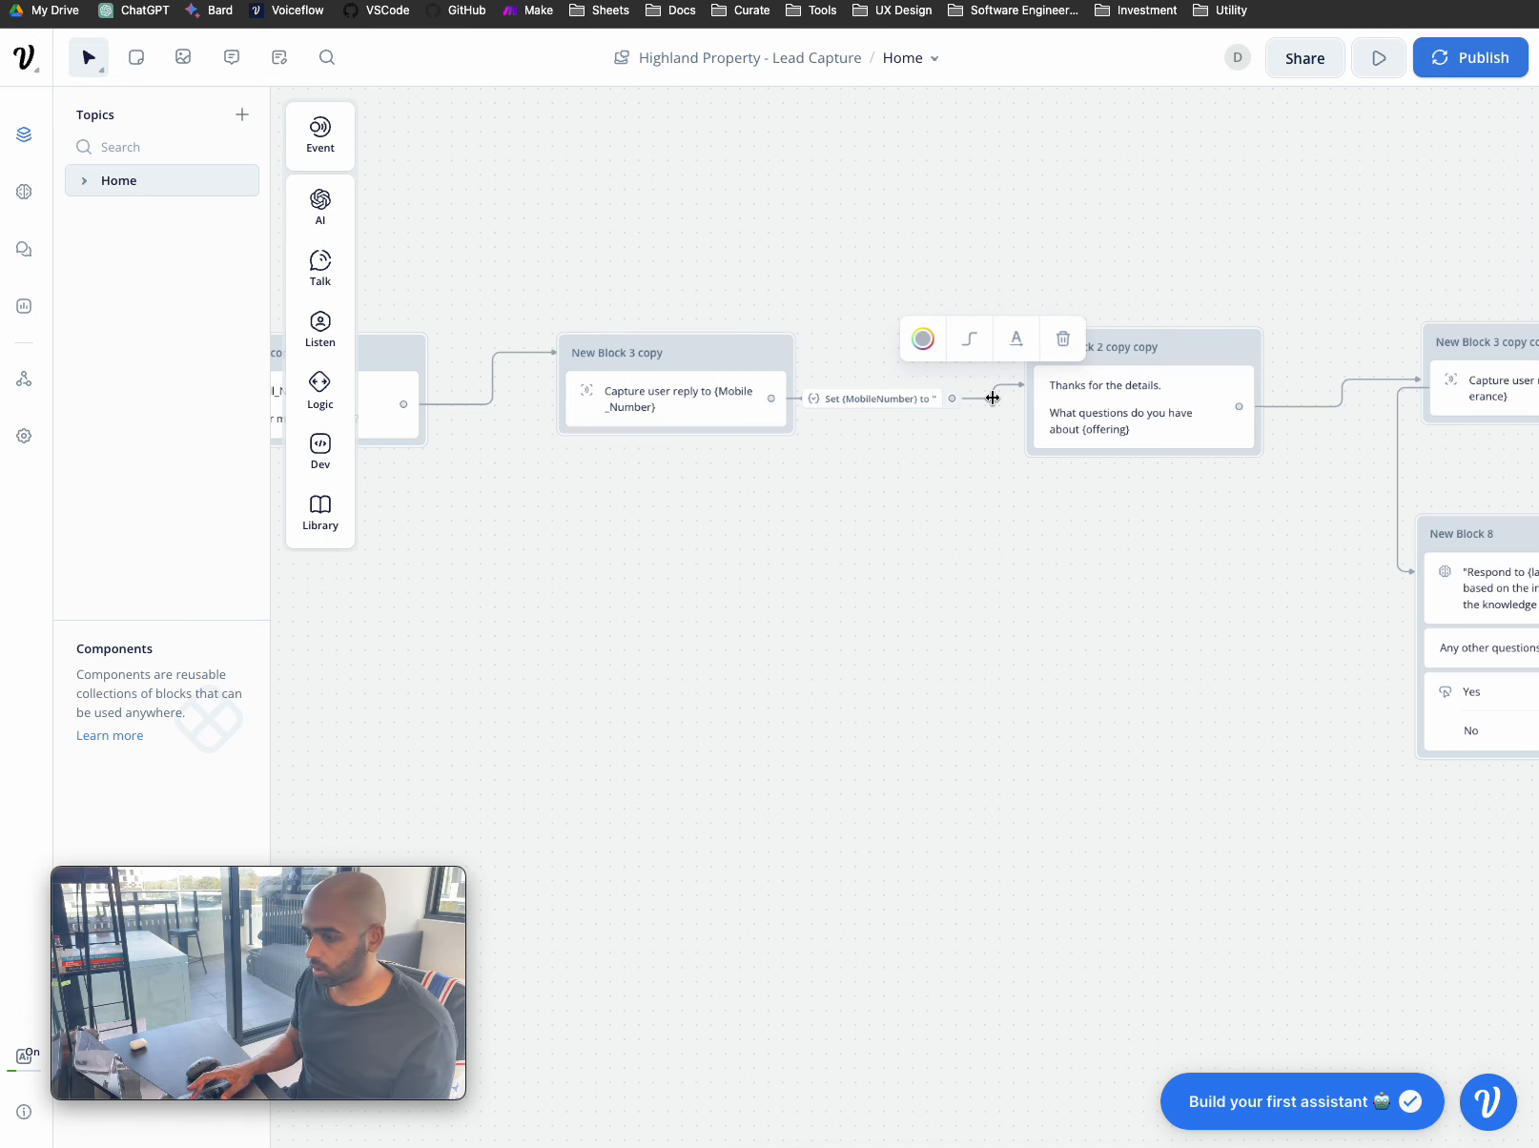
key("BackSpace")
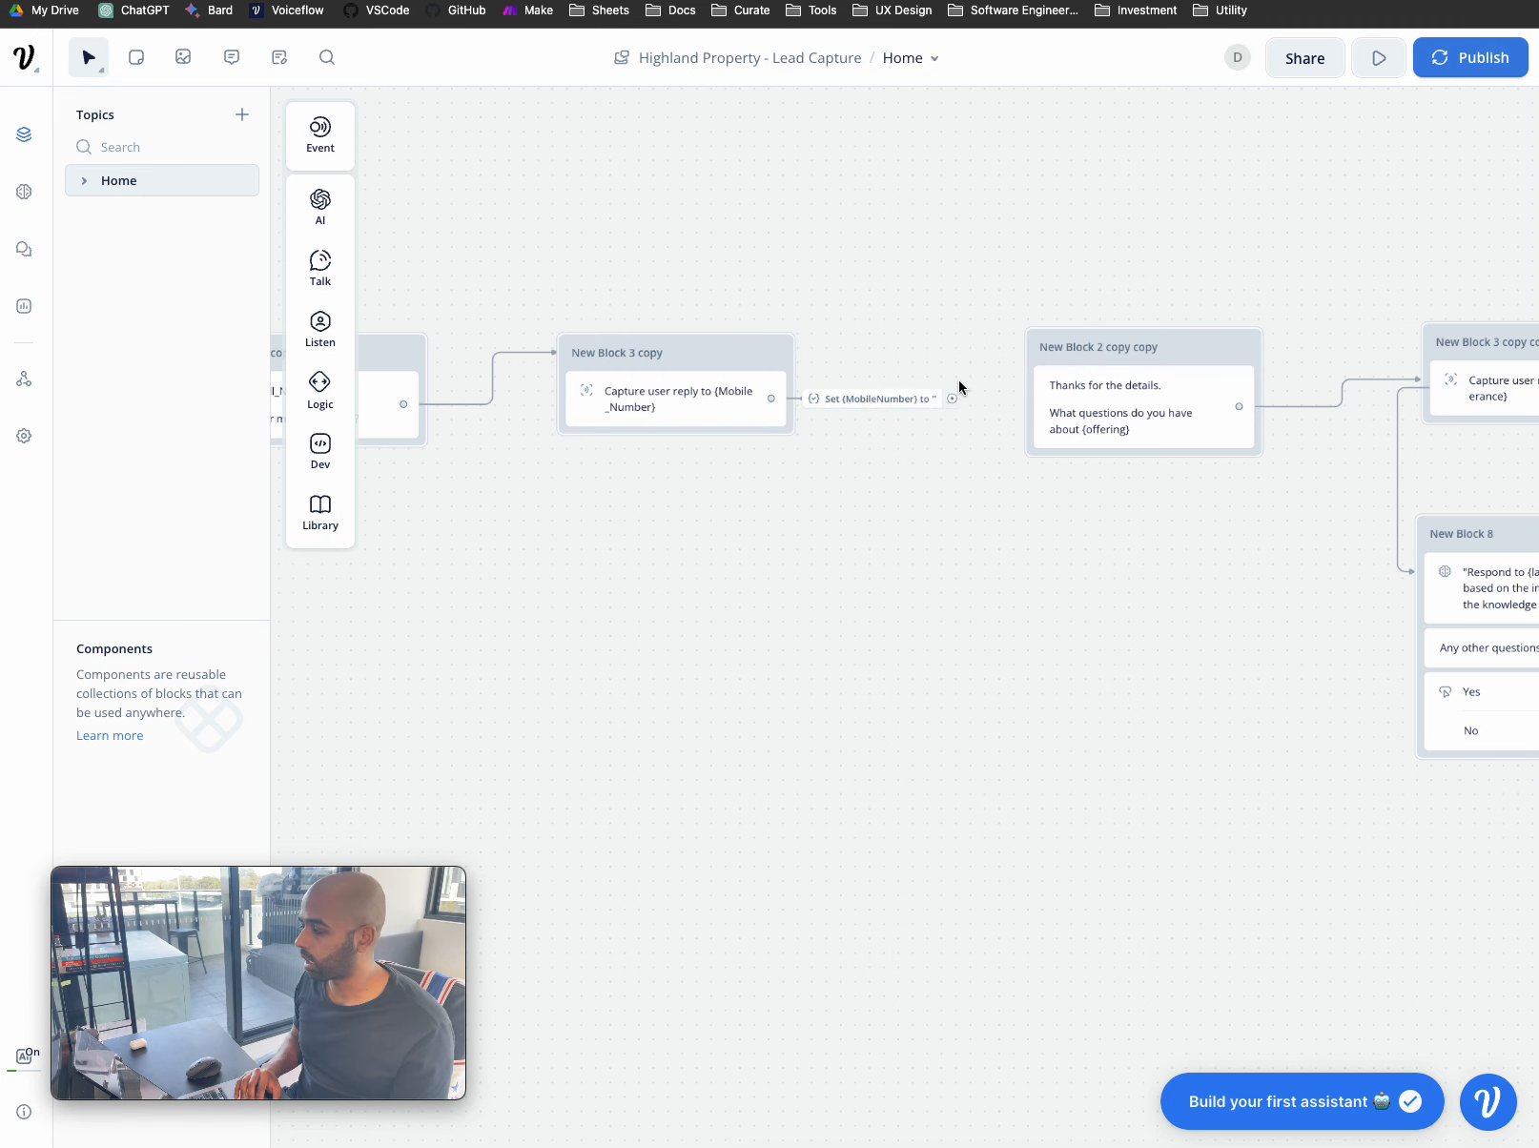
- Add an API block, New Block 10, below the flow, shift New Block 3 copy left, and open its request
mouse_move(329, 467)
left_click_drag(418, 451, 907, 556)
left_click_drag(706, 348, 646, 346)
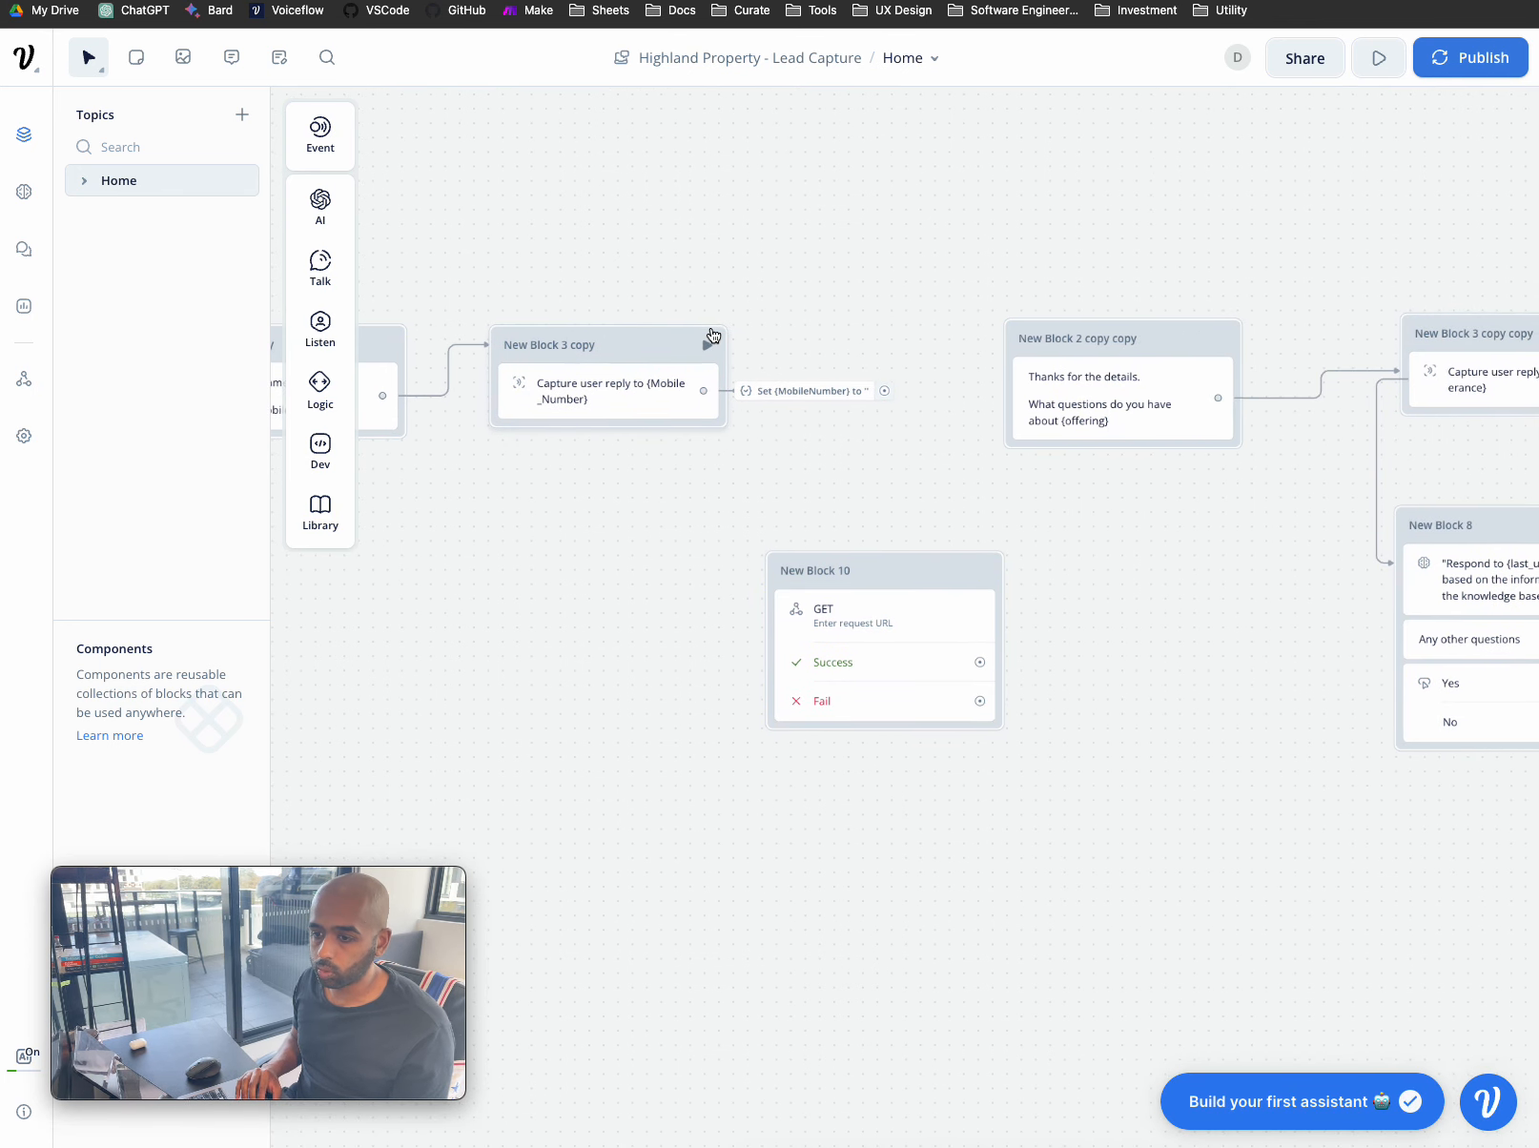
left_click(884, 625)
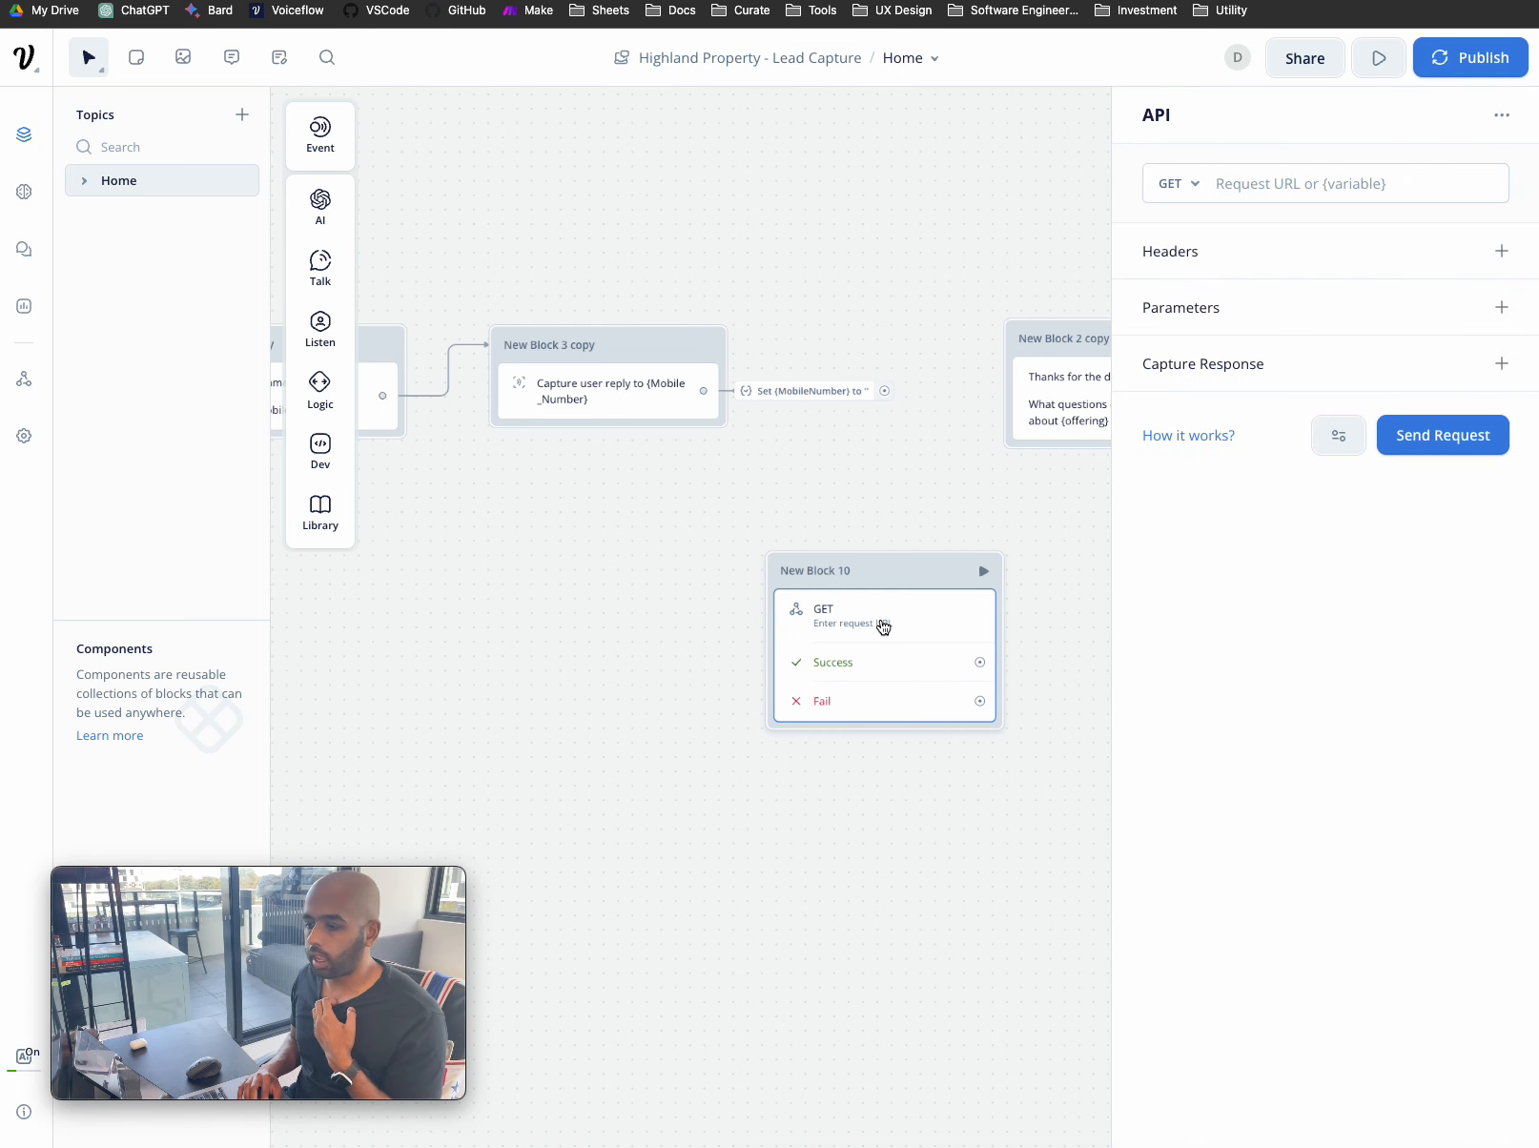
- Create a new scenario in Make
left_click(572, 0)
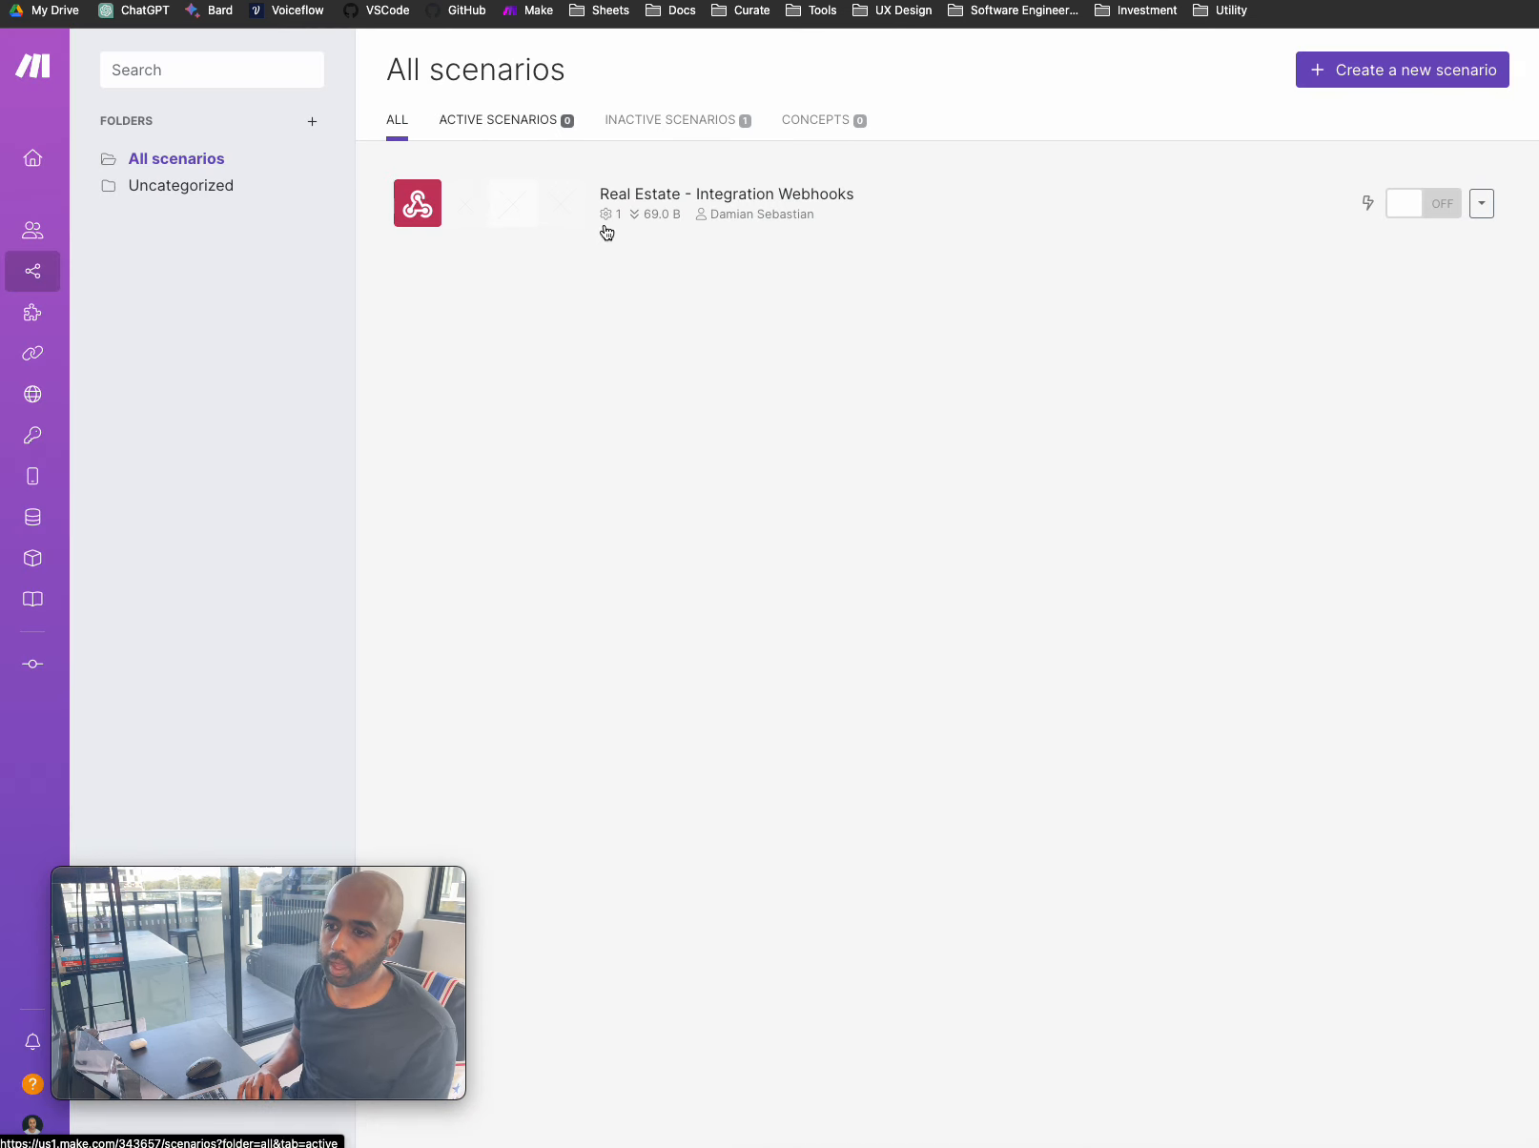
mouse_move(39, 238)
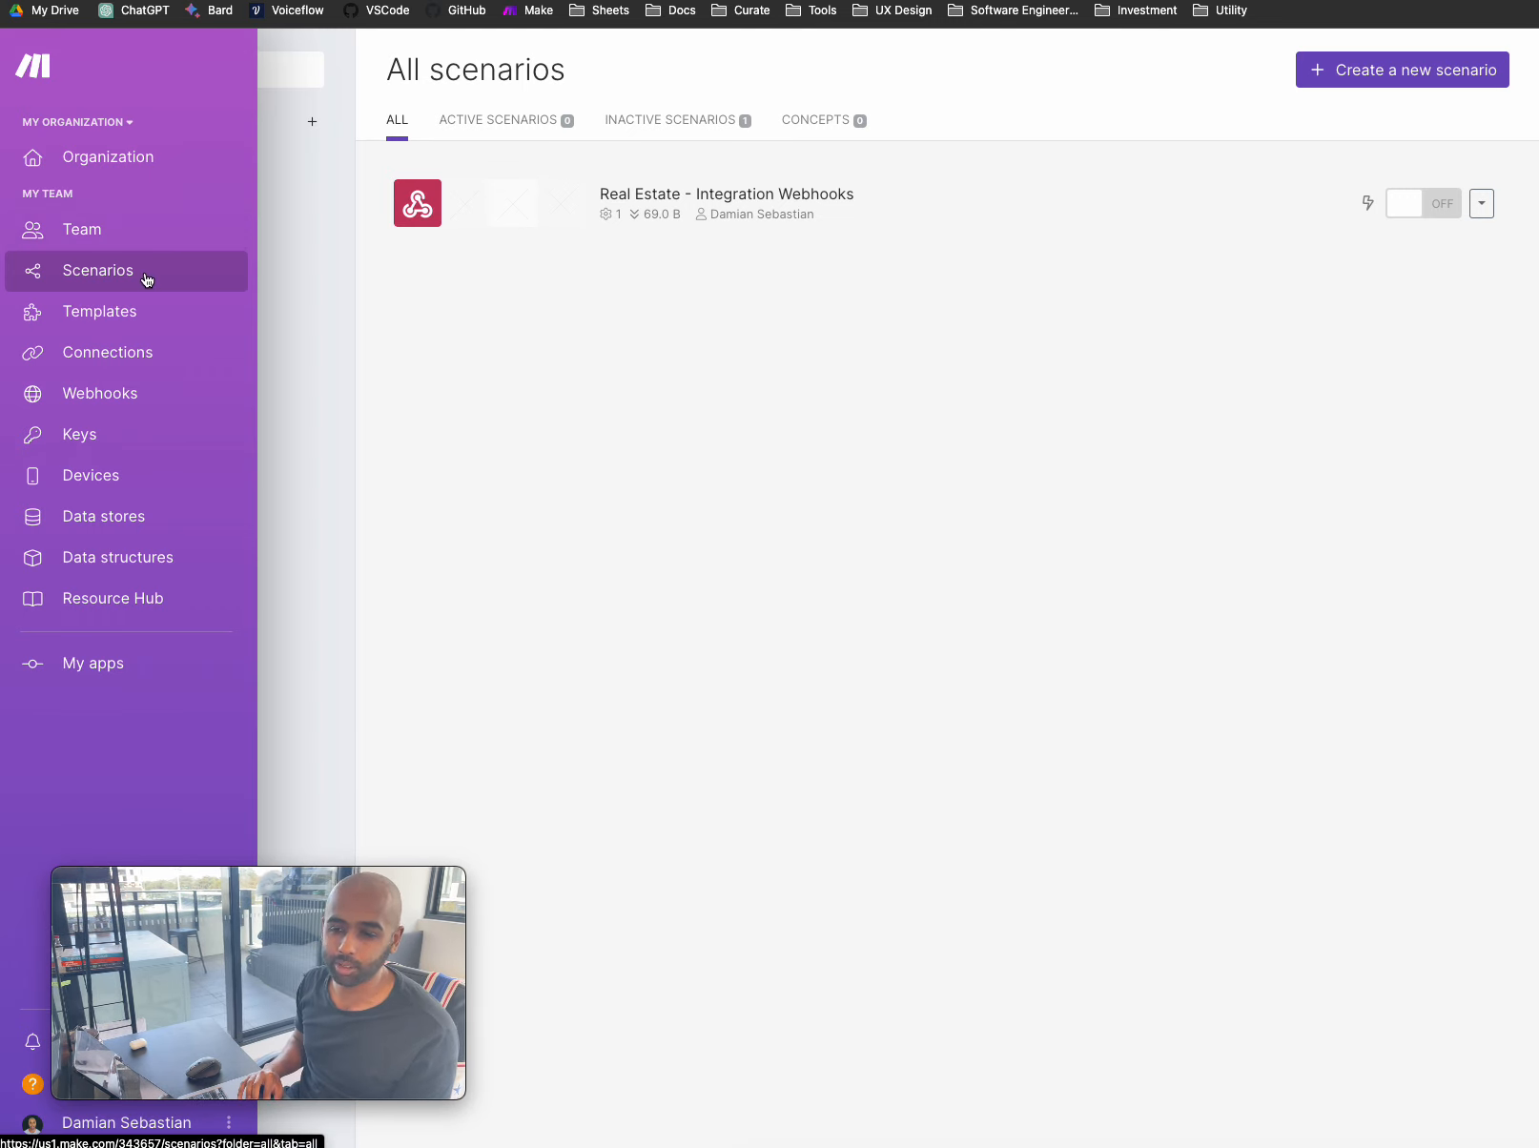
left_click(1400, 78)
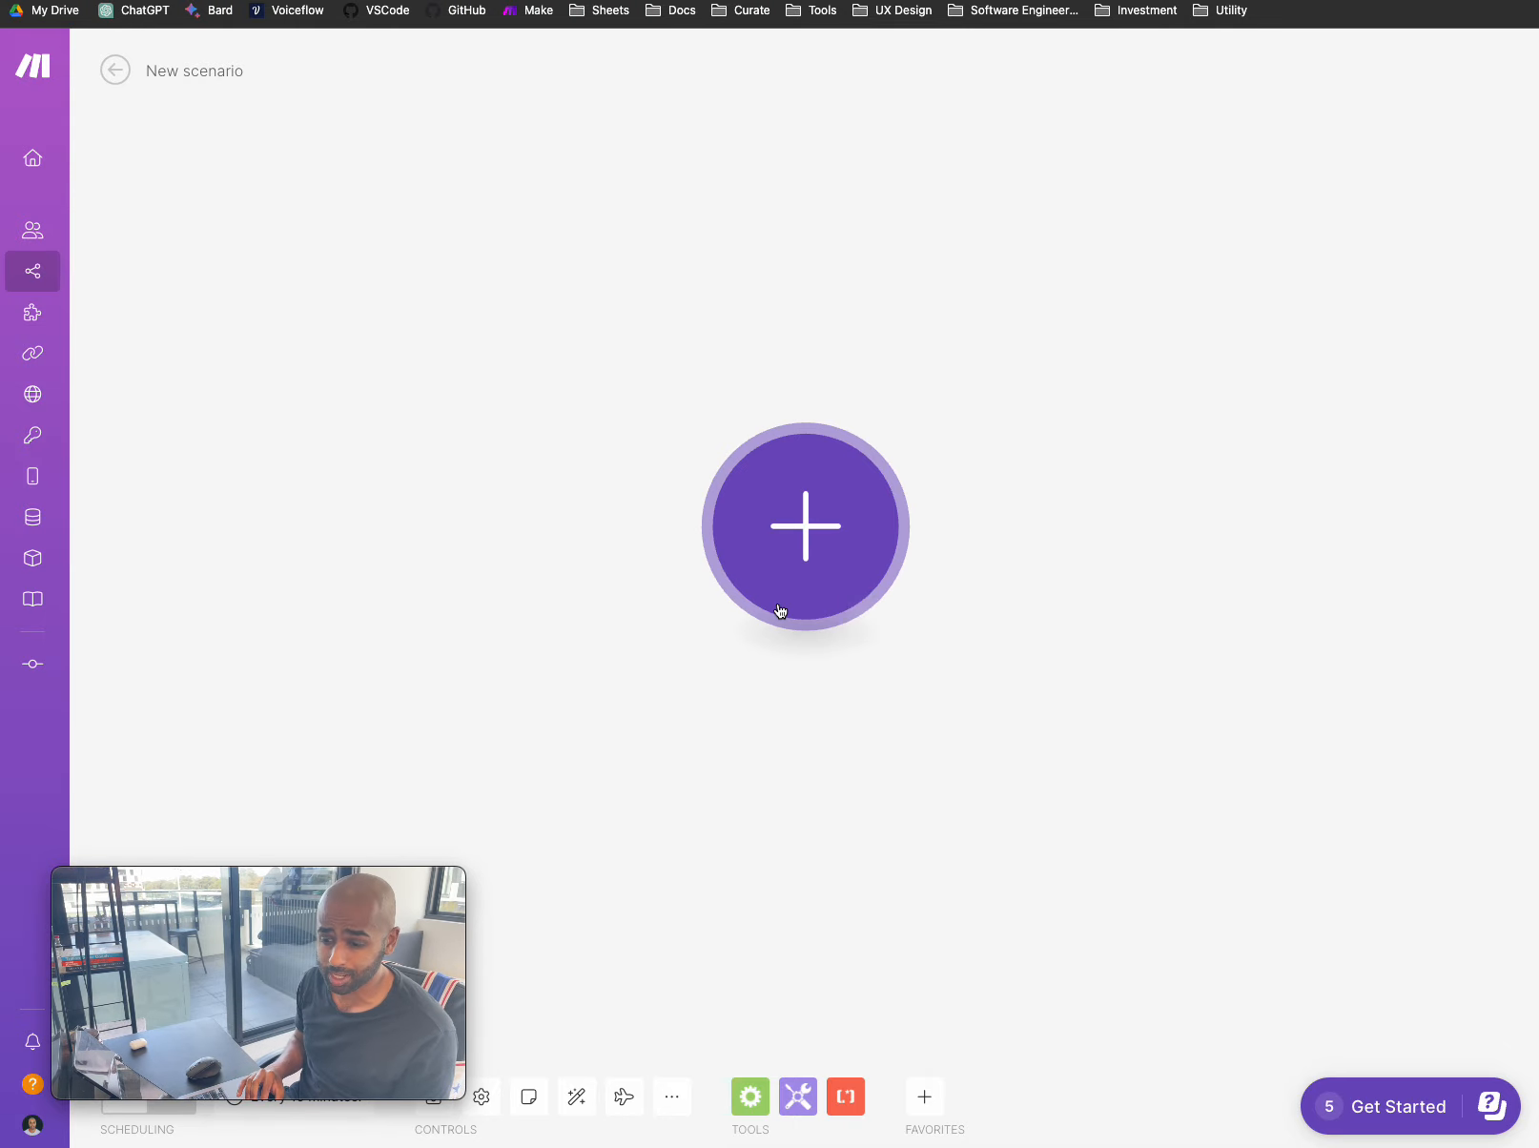
- Search the scenario's app list for 'webhook' and open the Webhooks app
left_click(826, 537)
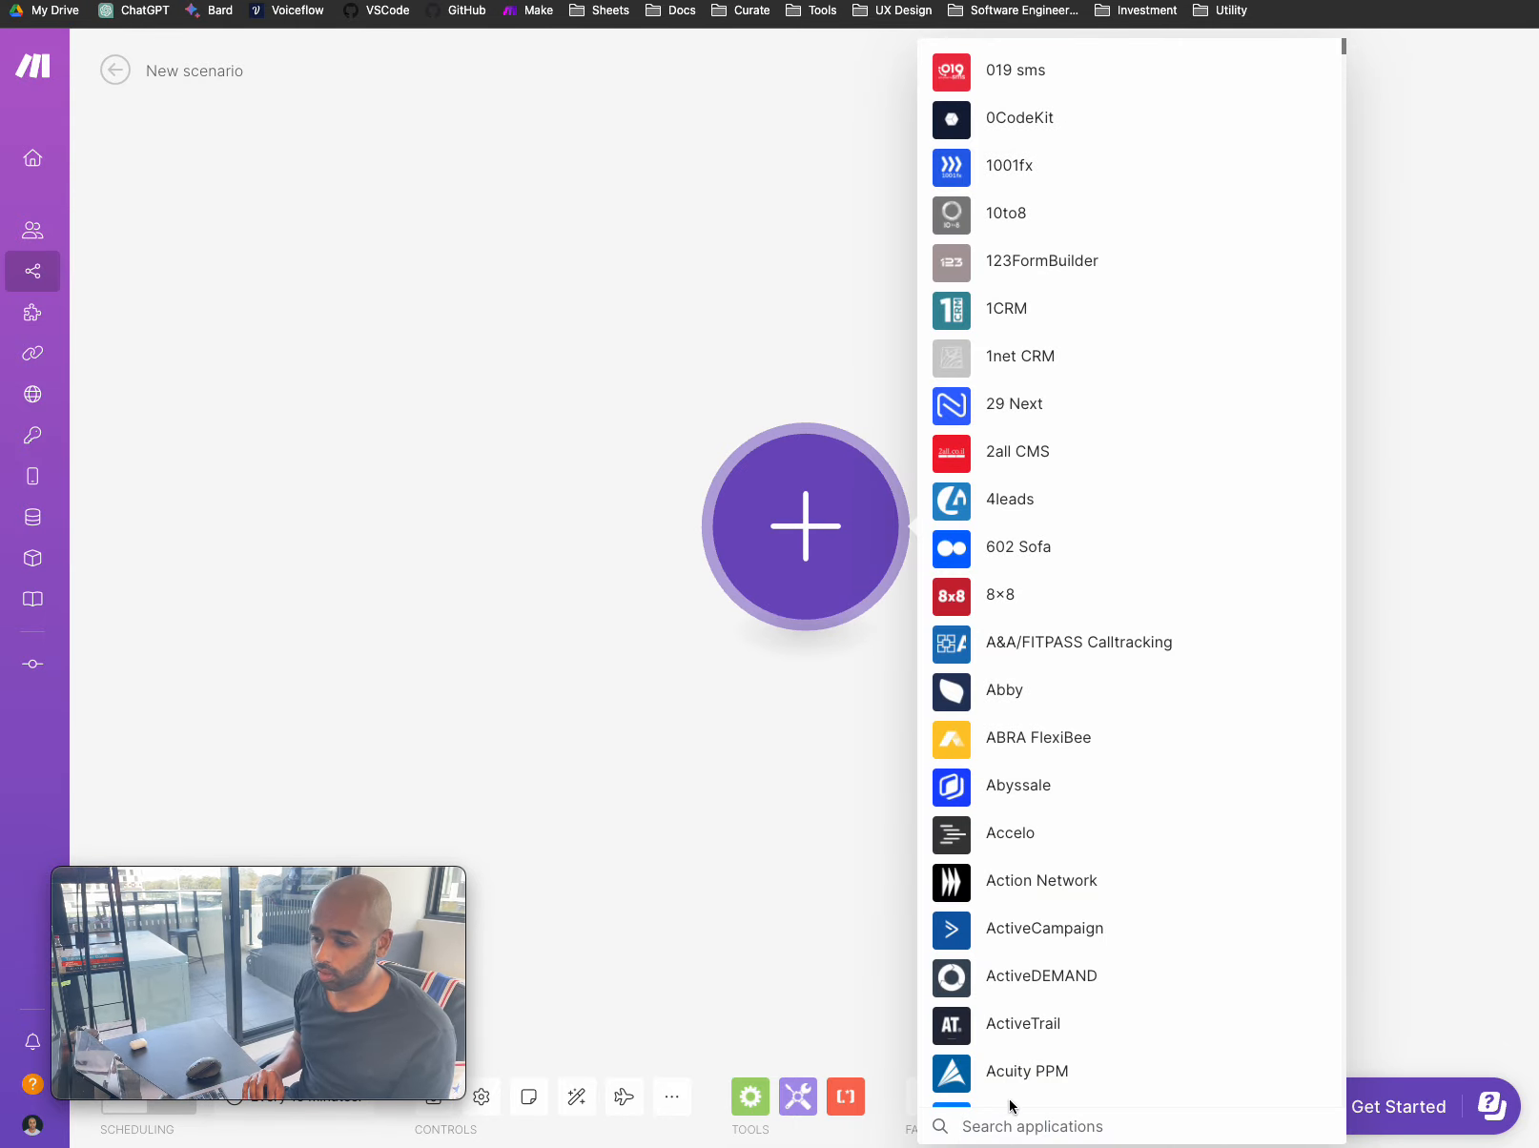
type("webcoo")
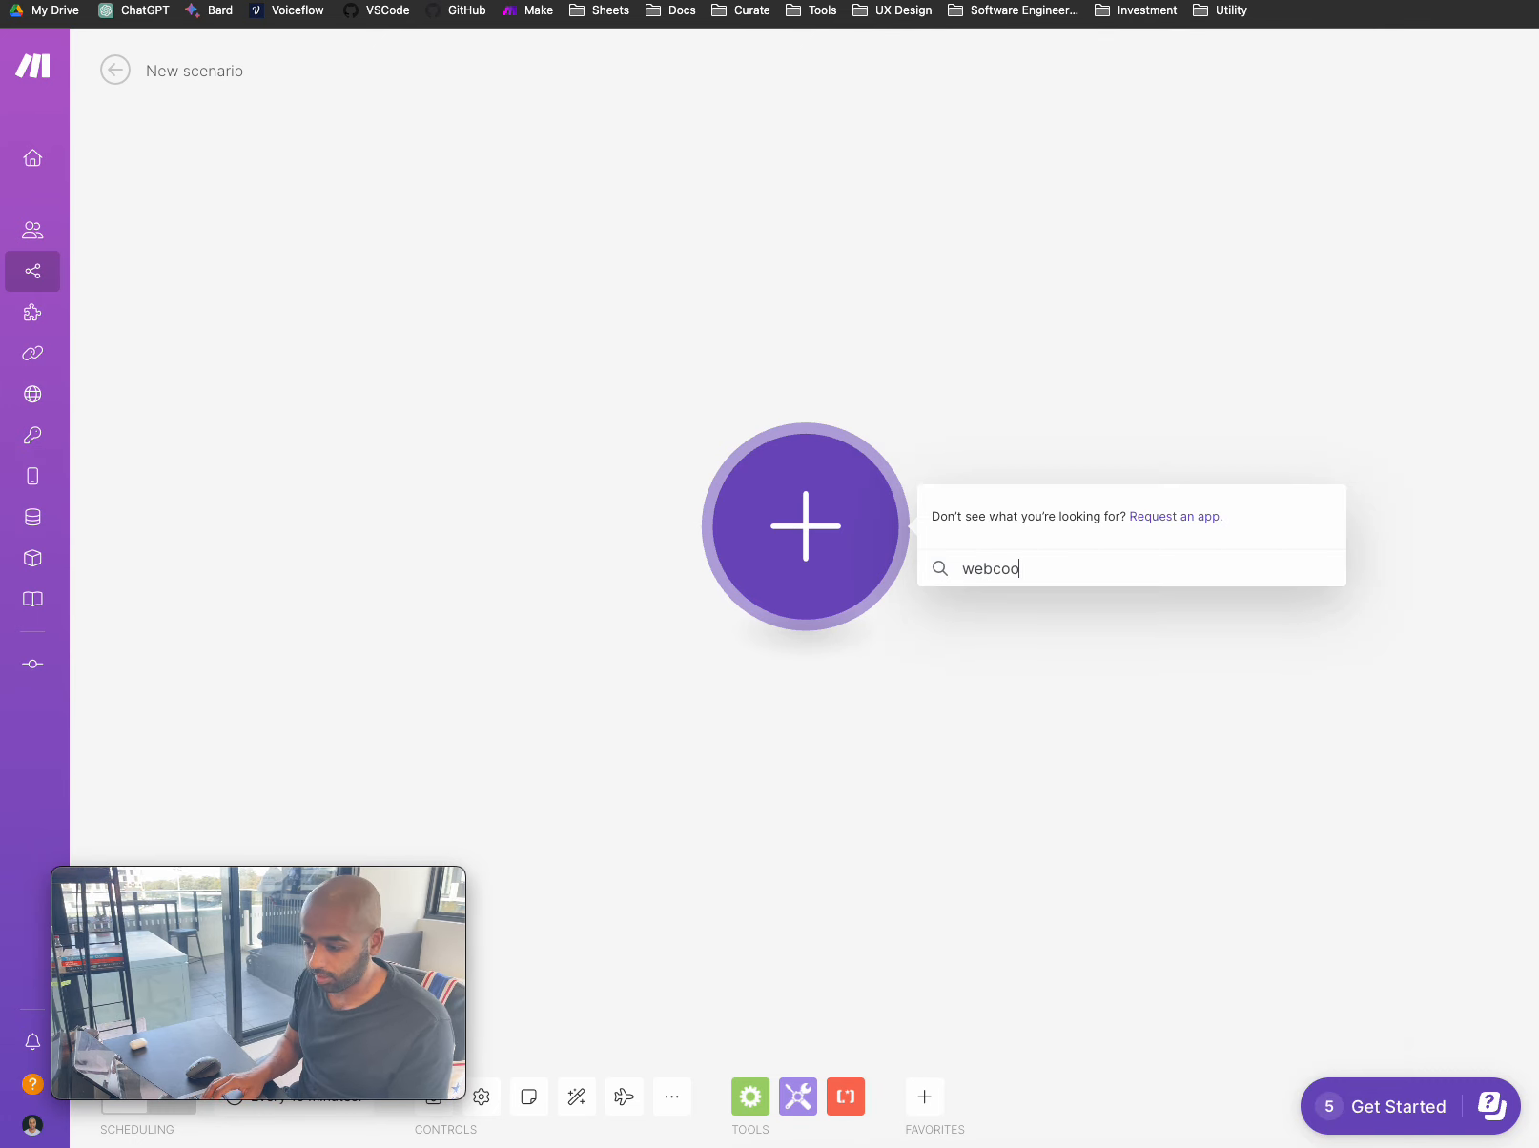
key("BackSpace")
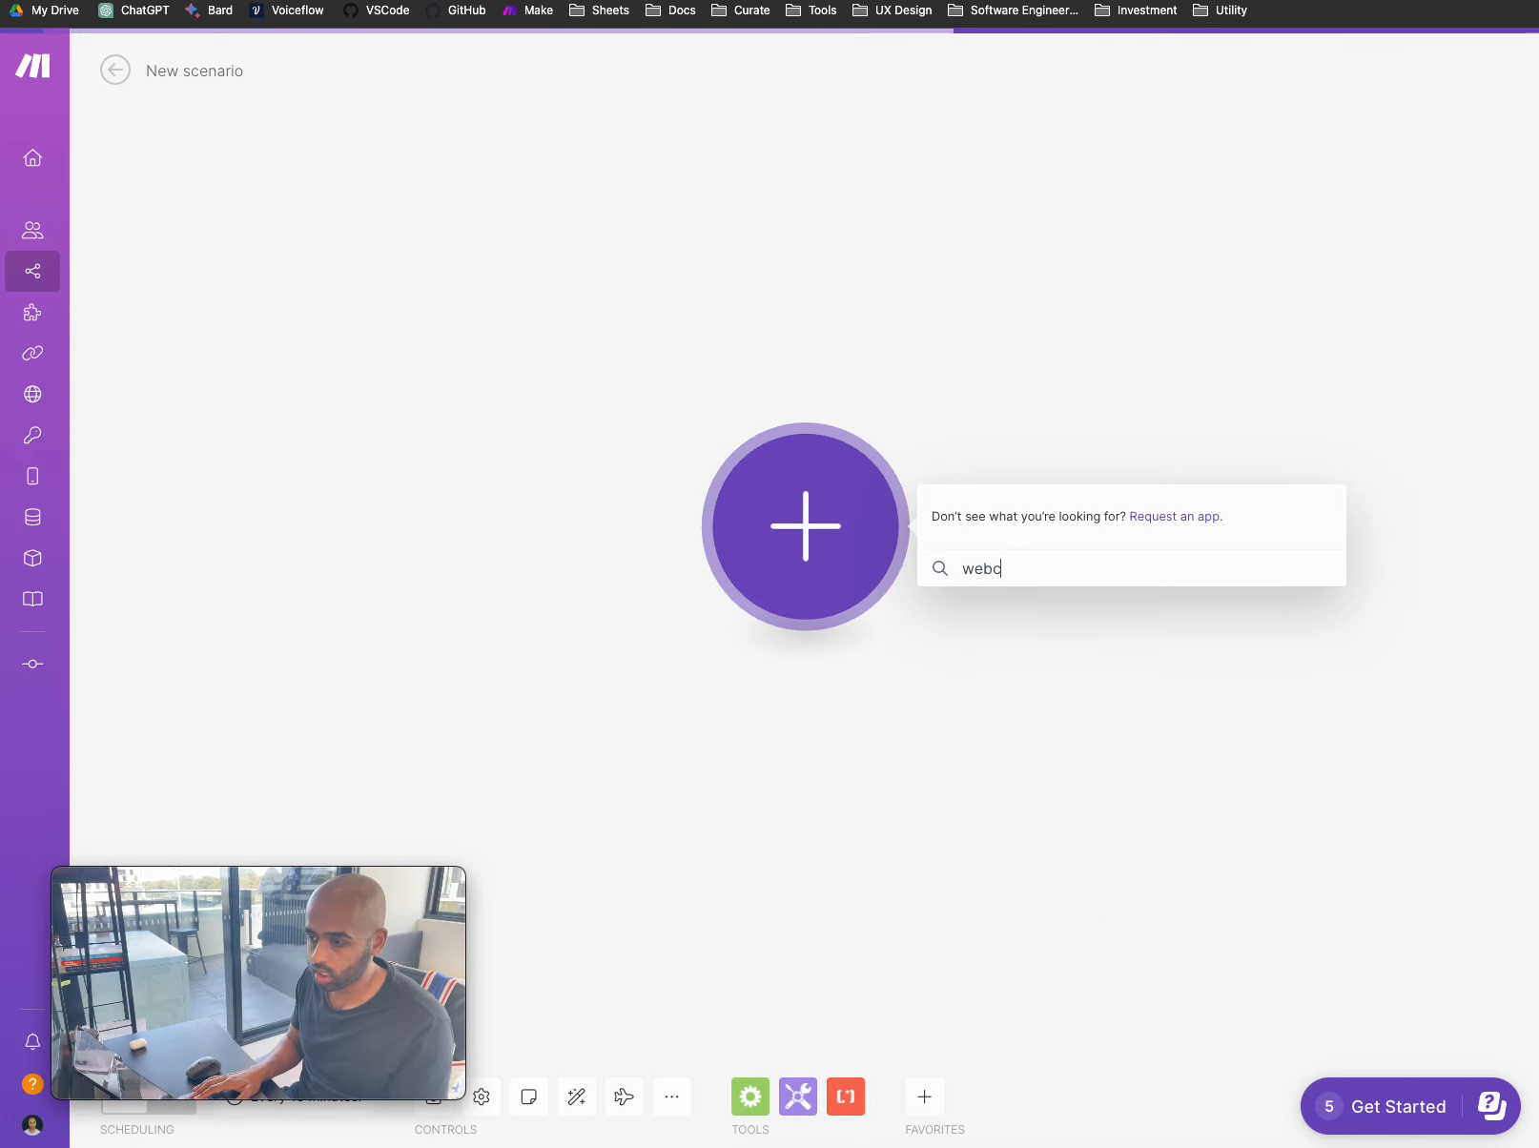
type("hook")
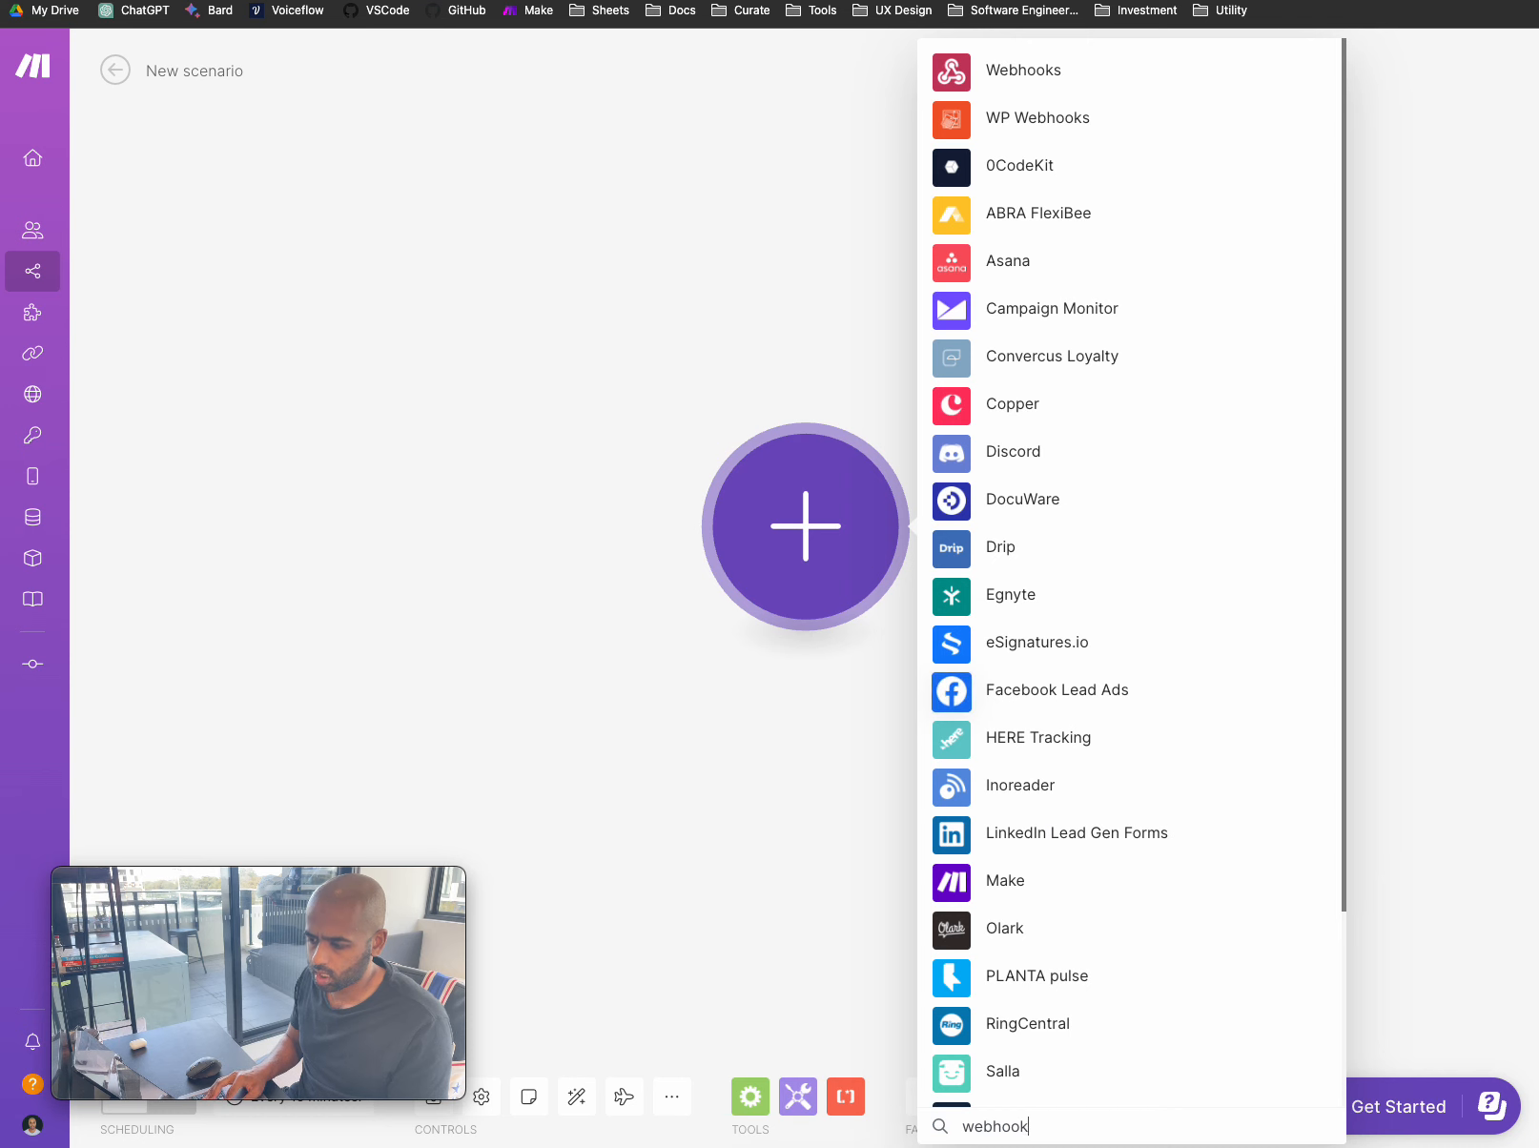
scroll(1094, 945, "down", 5)
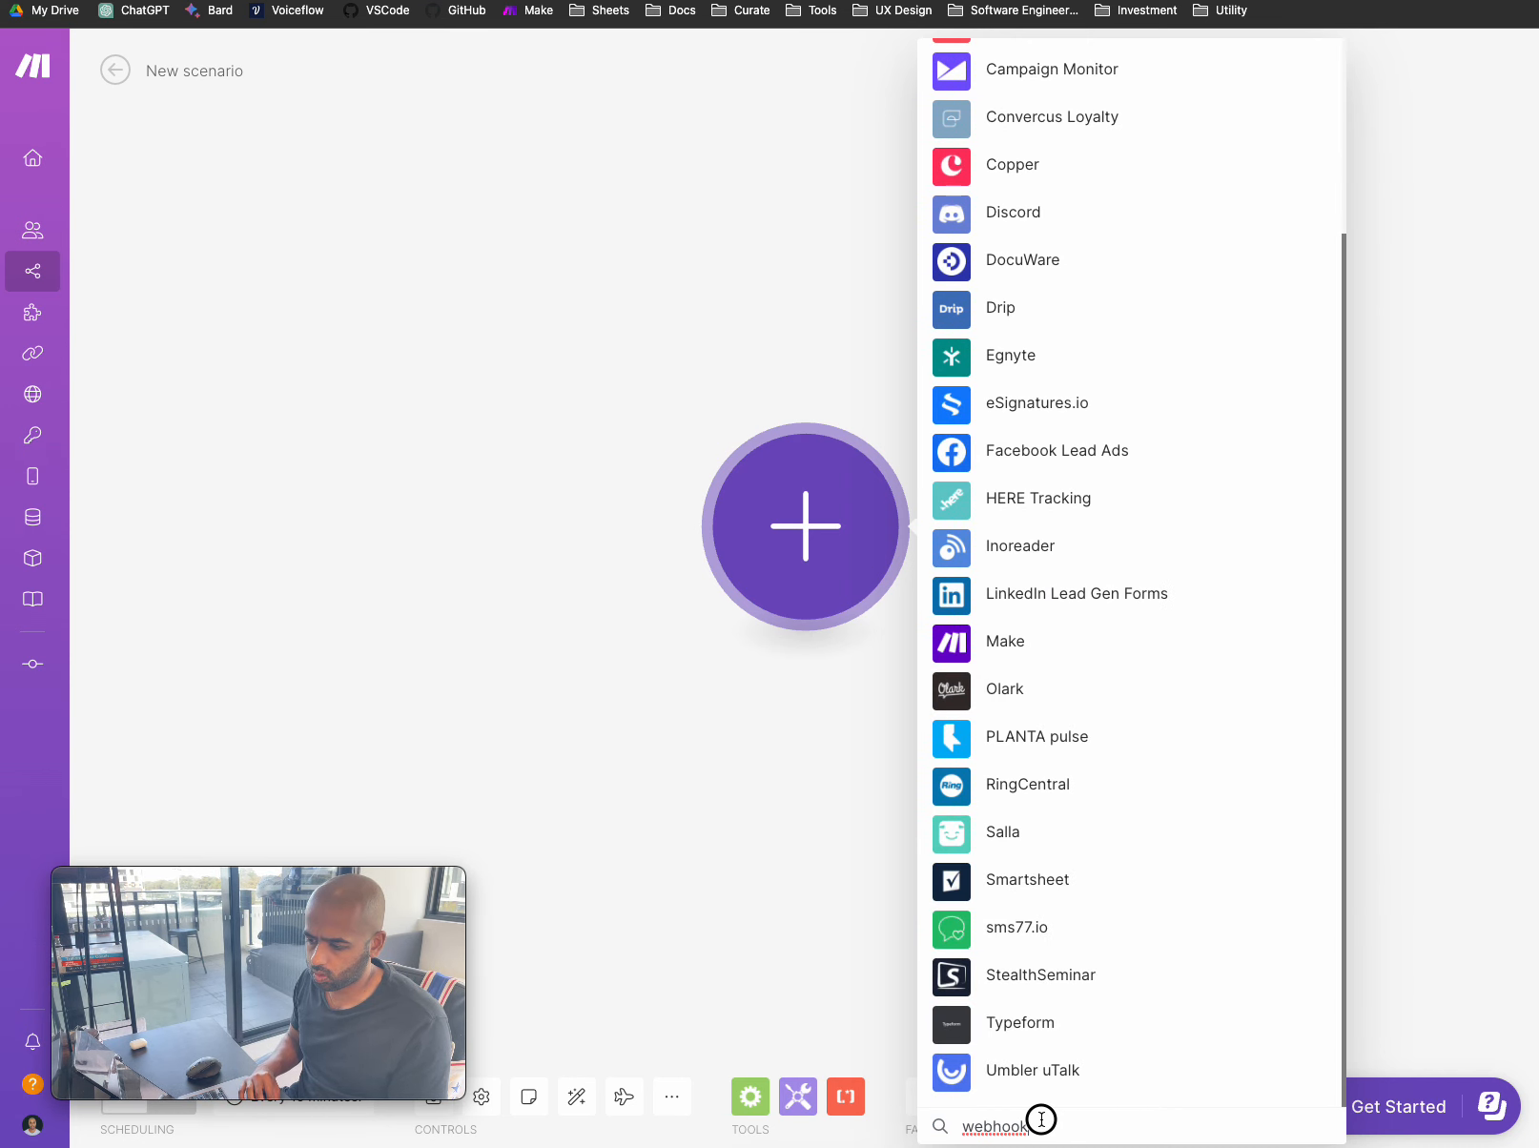
left_click_drag(1042, 1123, 944, 1125)
key("BackSpace")
type("webhook")
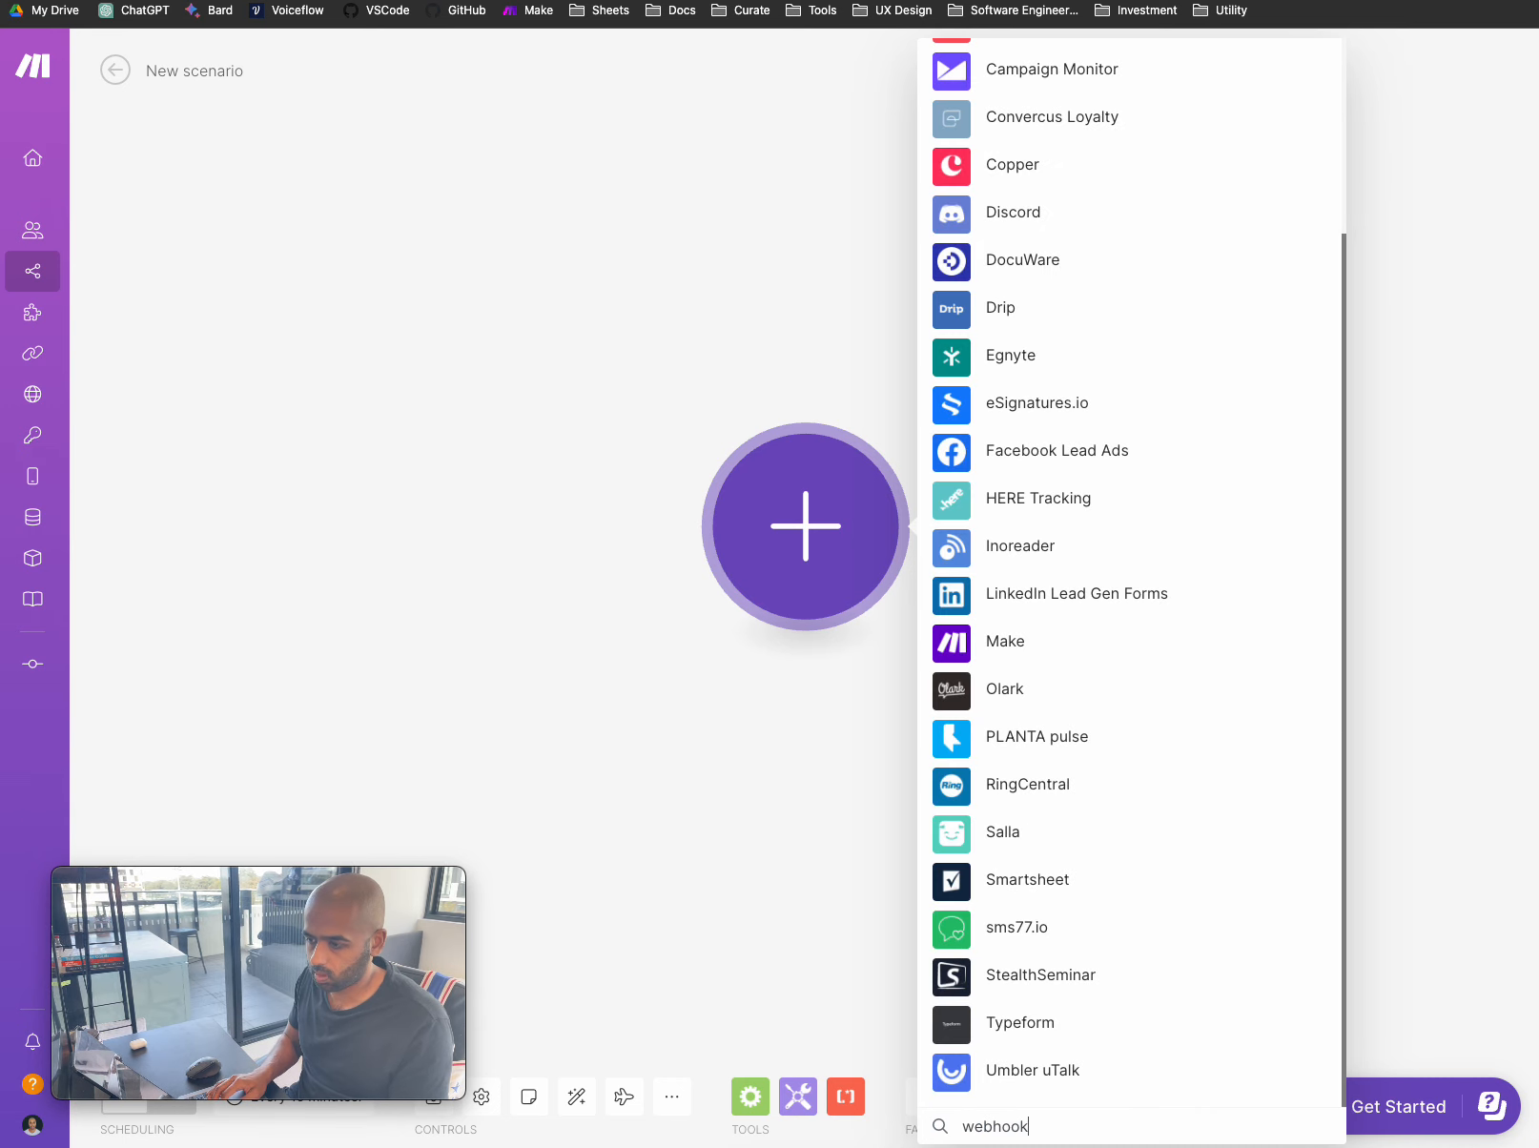
scroll(1078, 792, "down", 5)
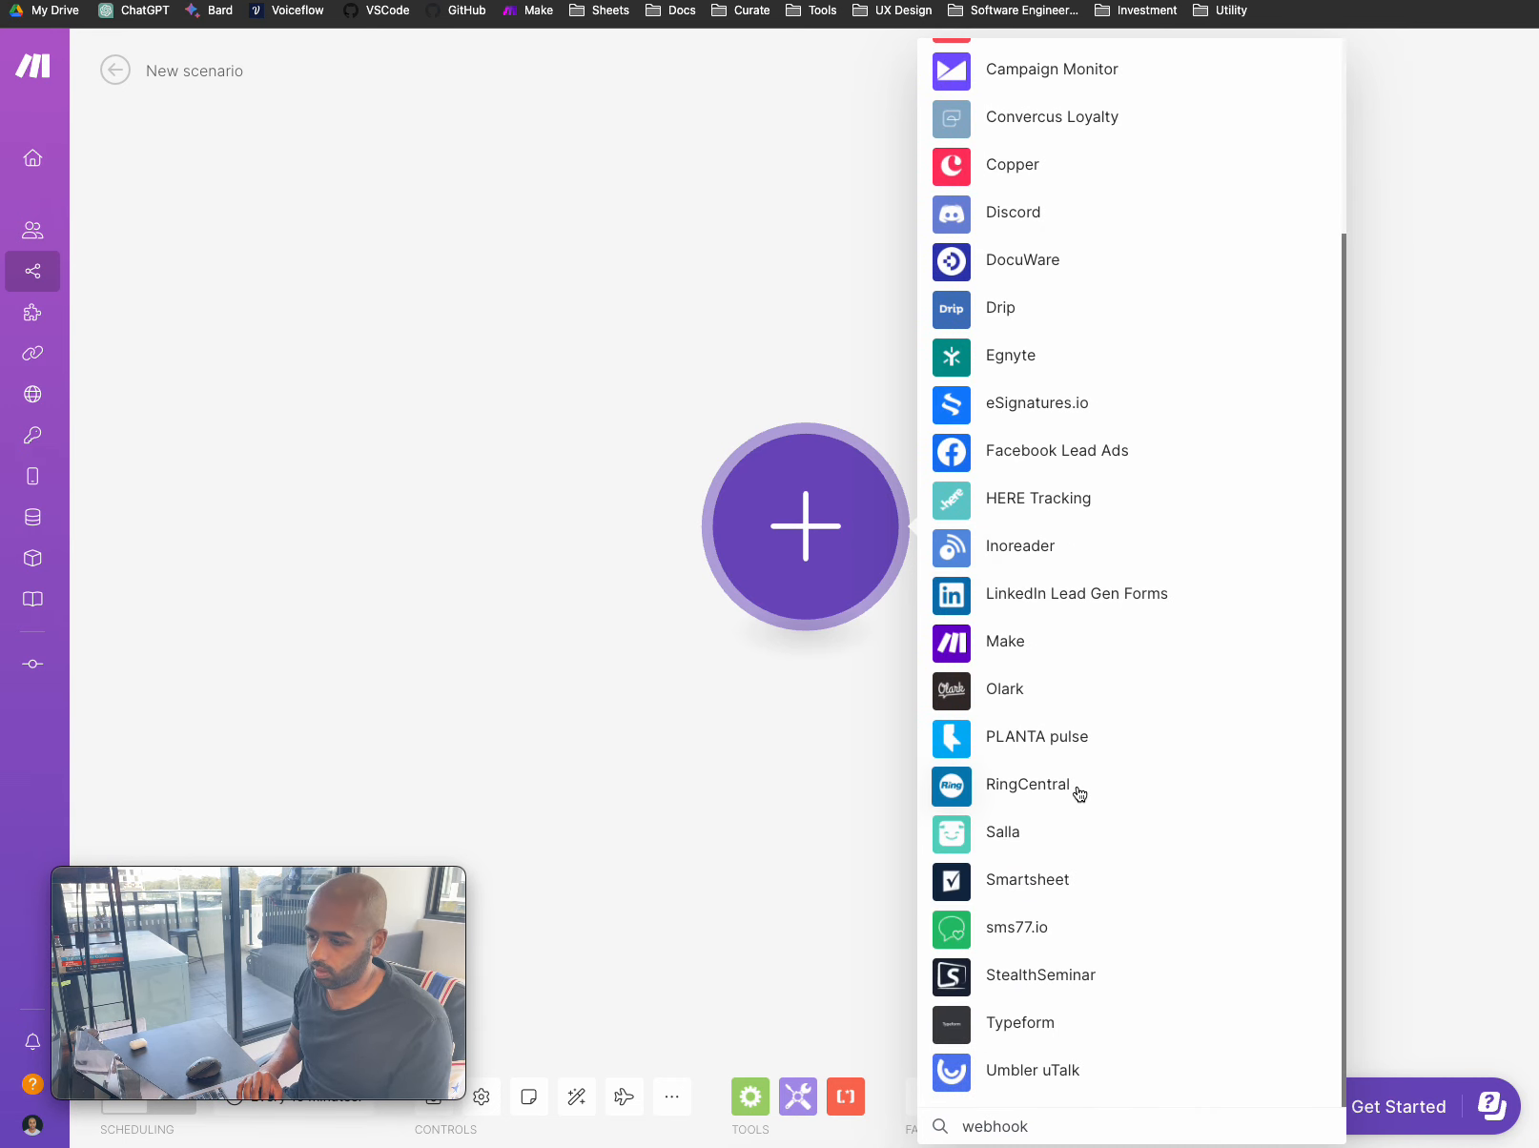
scroll(1064, 935, "up", 5)
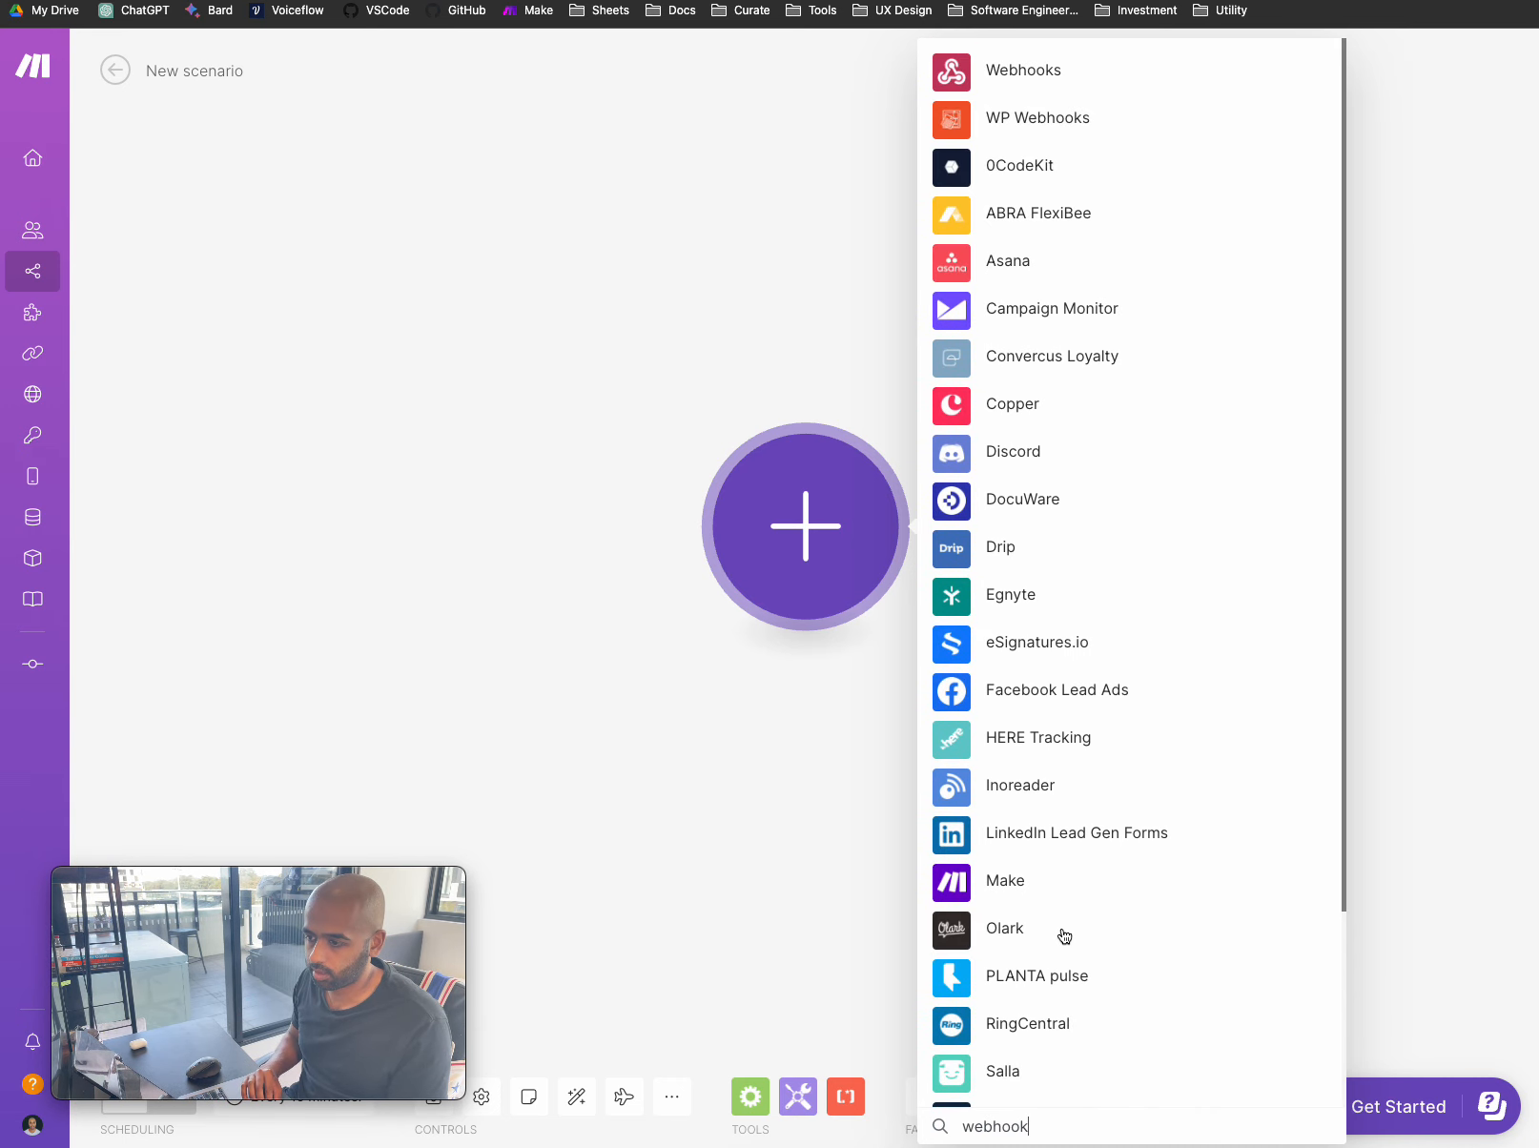
left_click(1060, 76)
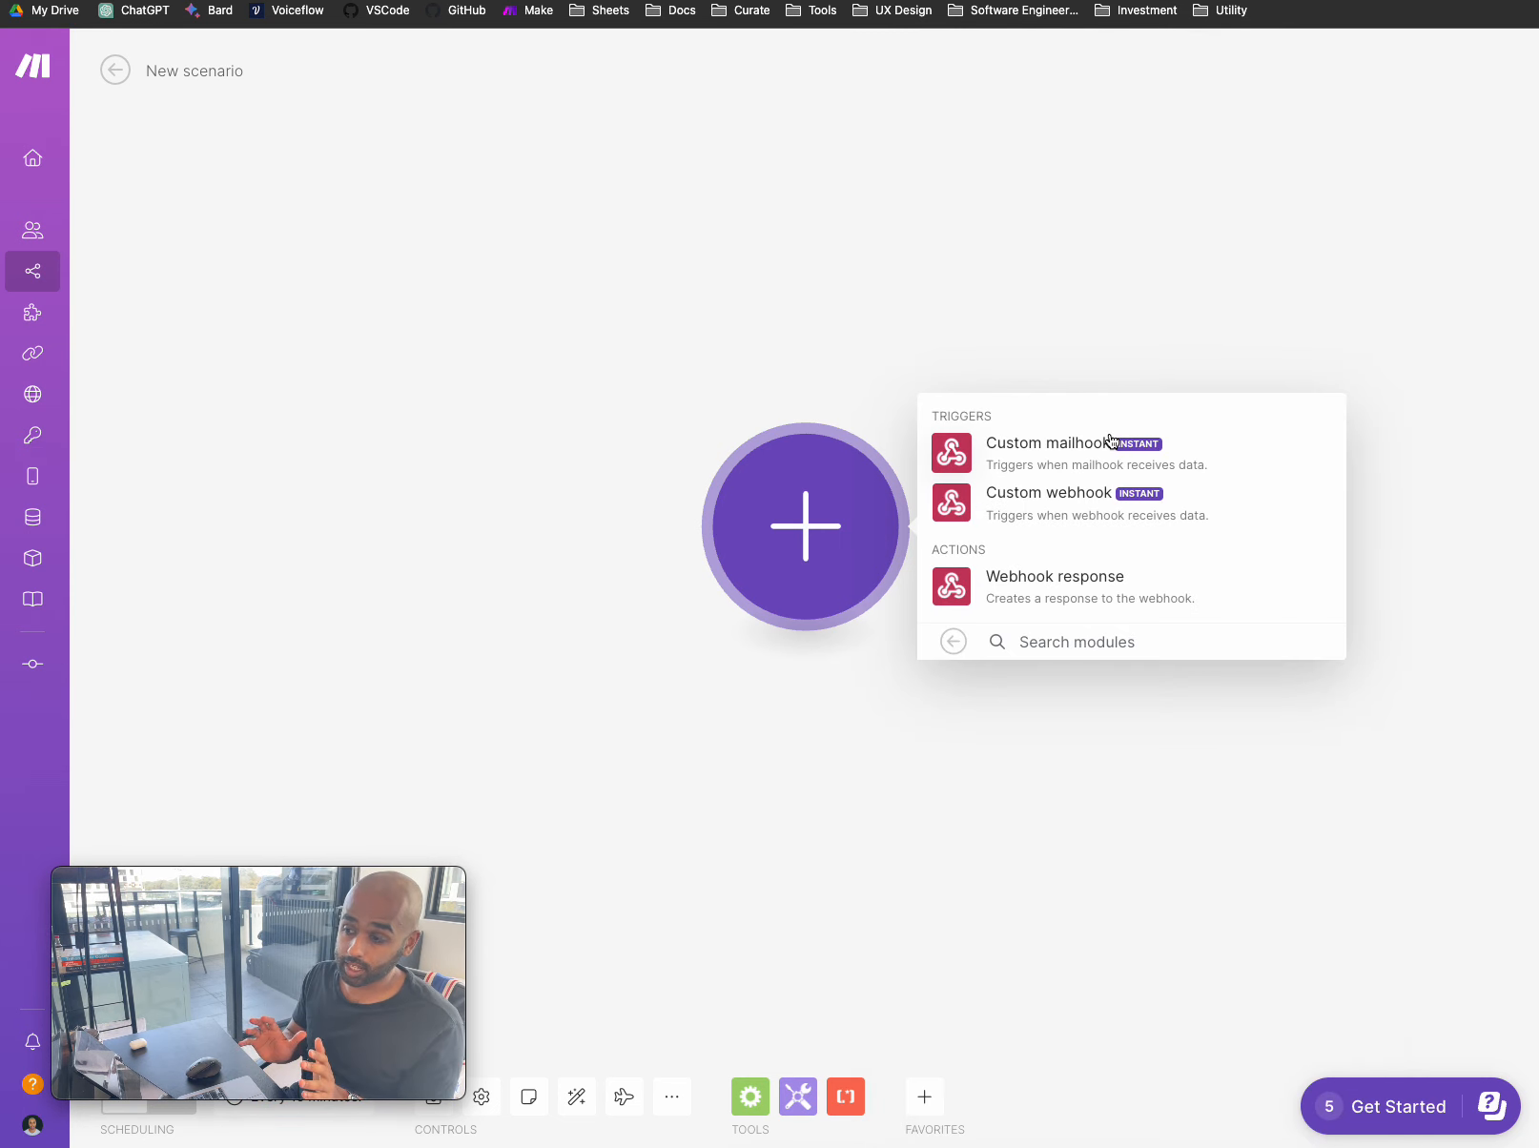
- Add a Custom webhook trigger using the re-webhook hook
left_click(1101, 503)
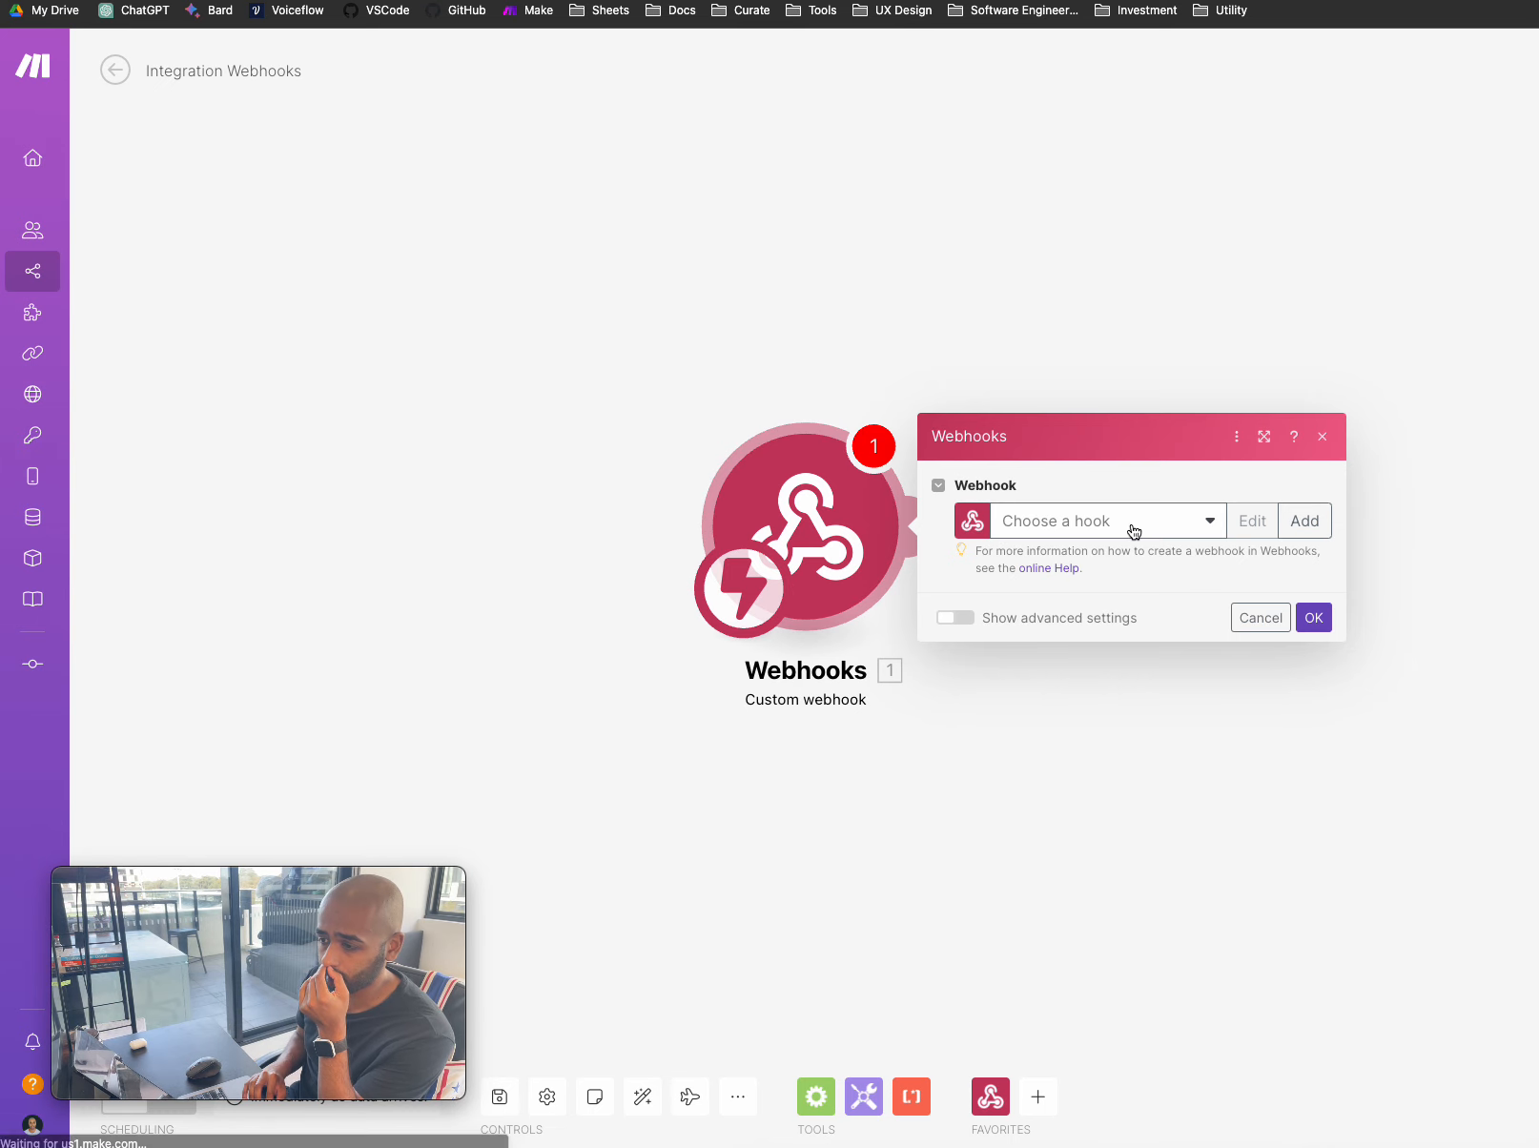
left_click(1125, 522)
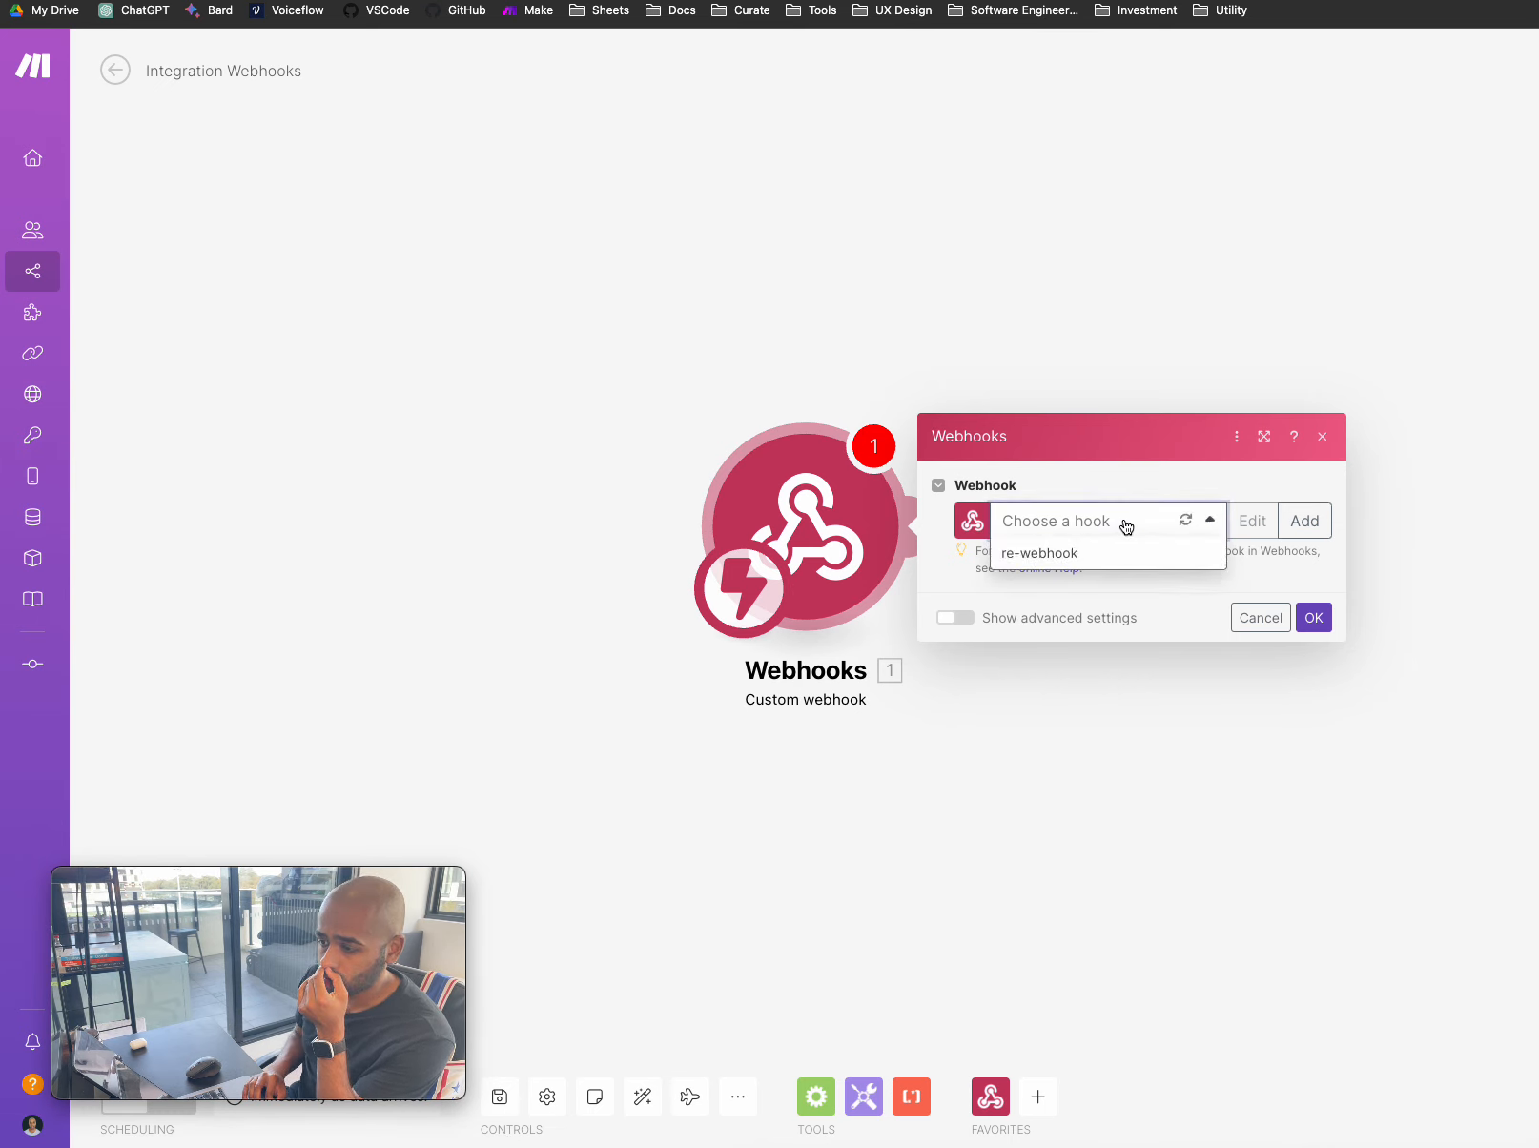
left_click(1175, 608)
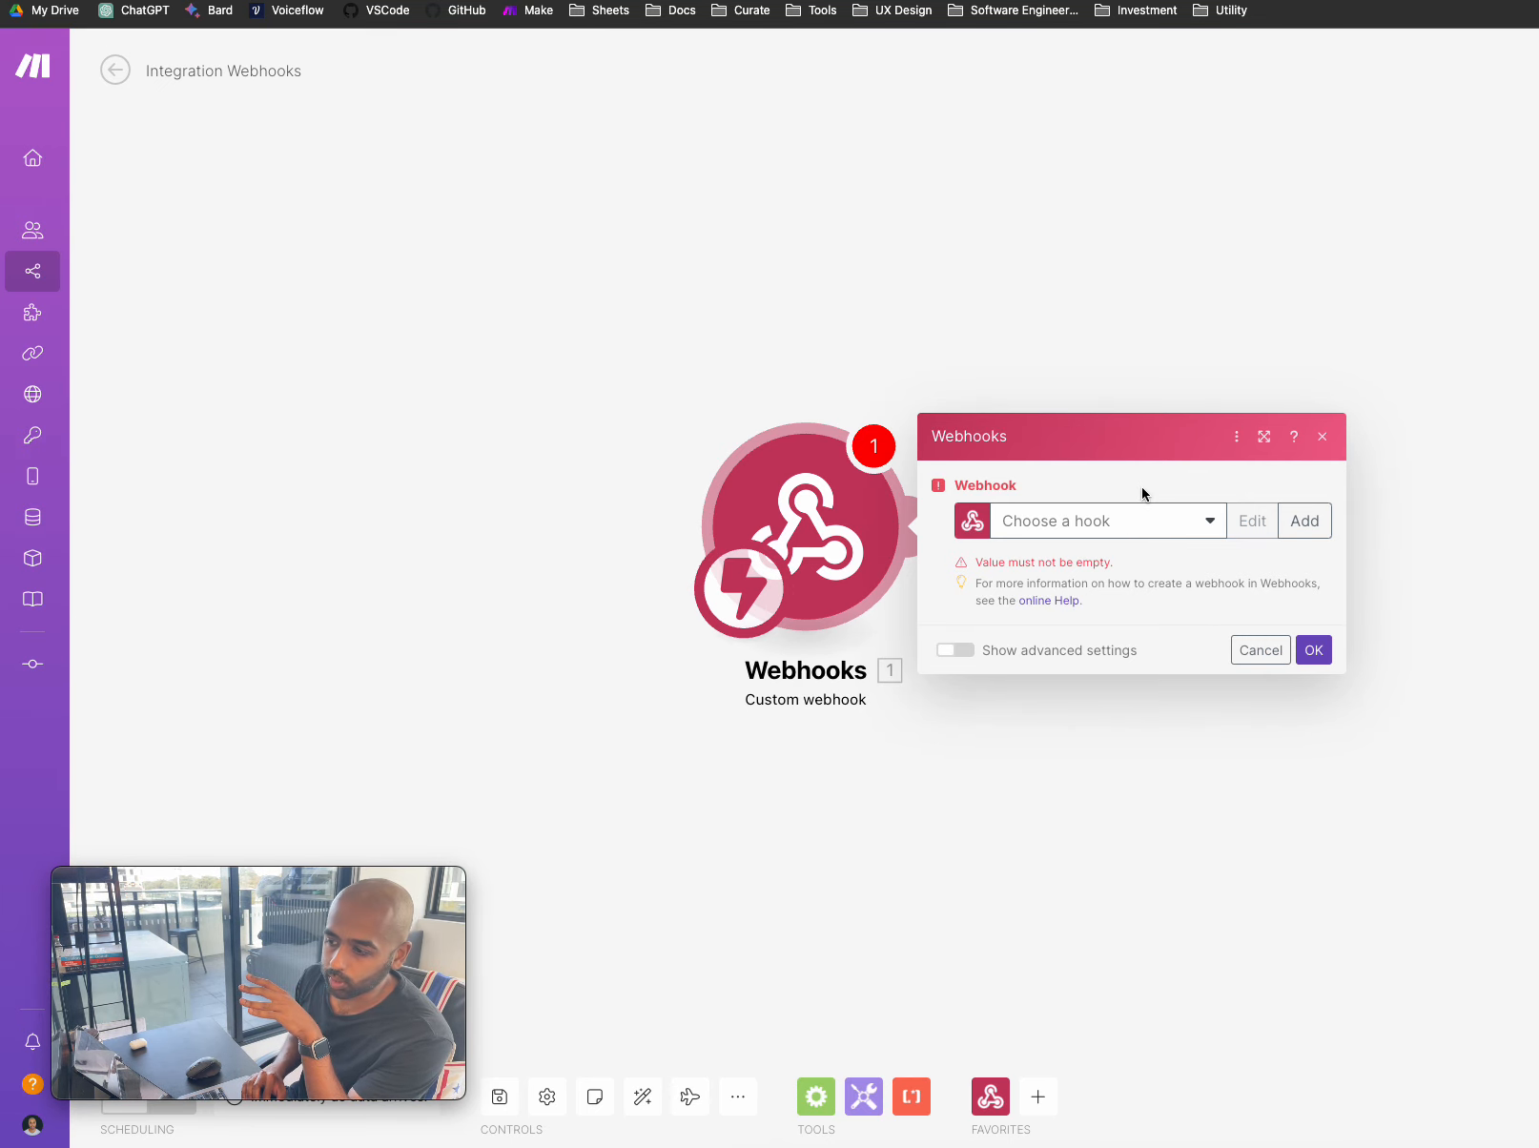
left_click(1168, 534)
left_click(1112, 566)
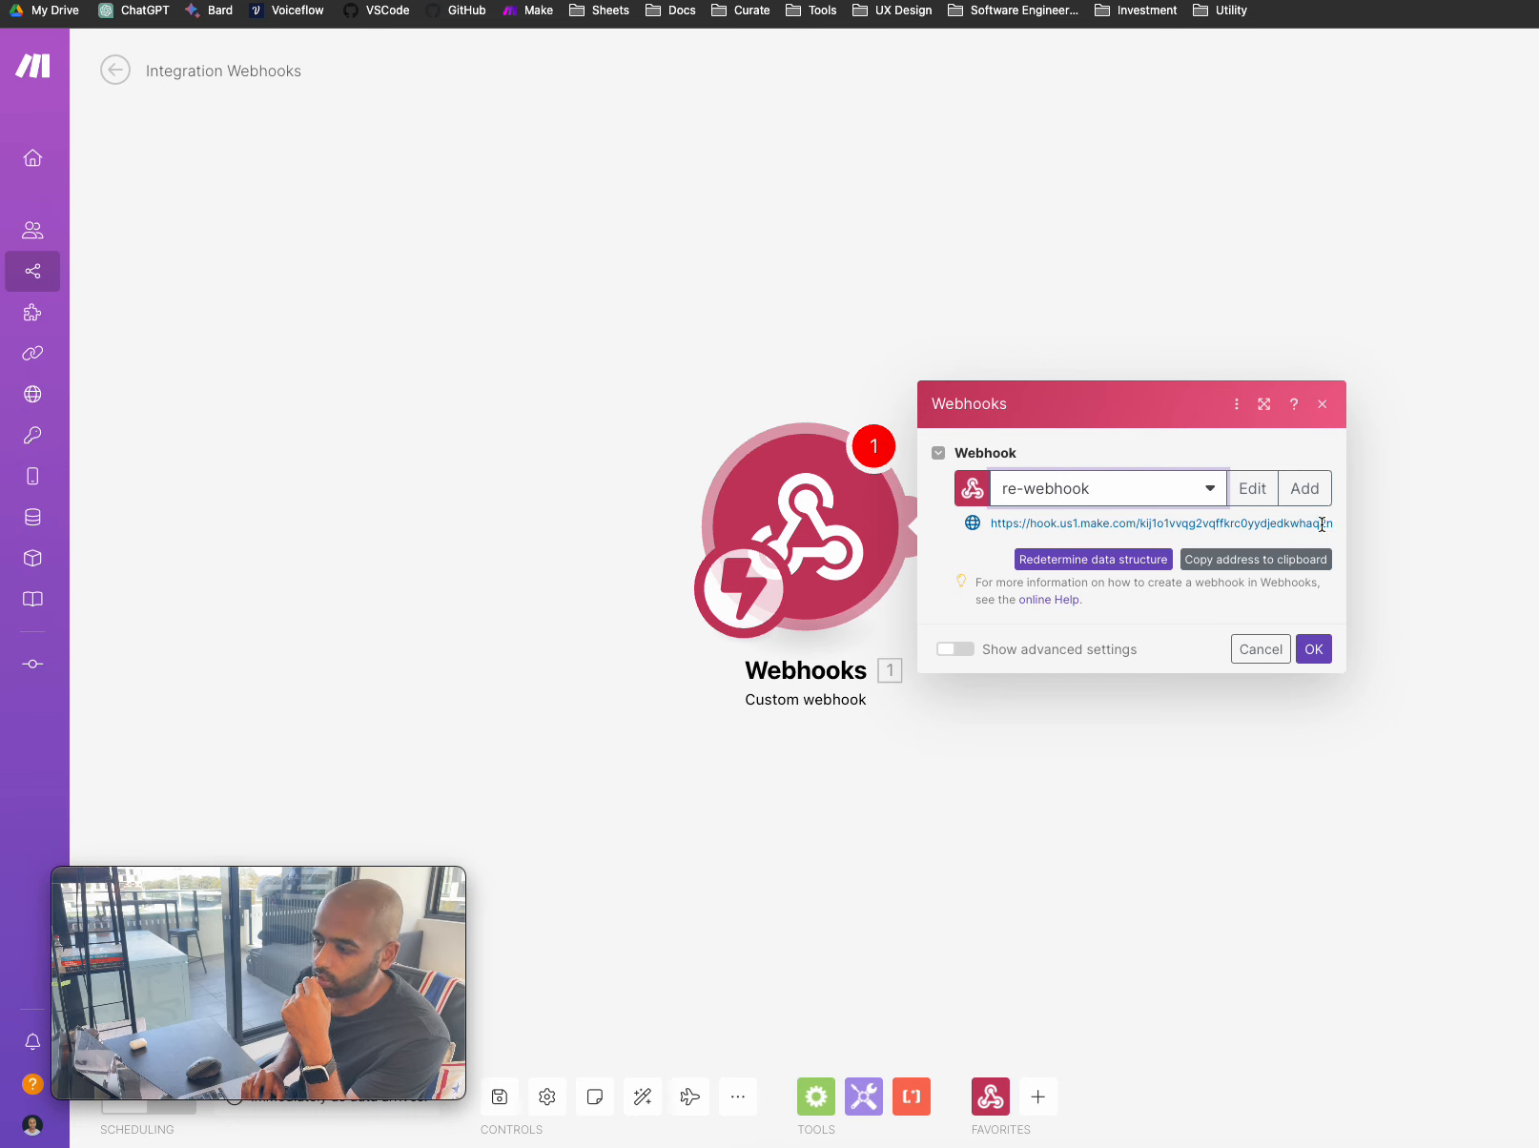
- Copy the re-webhook address to the clipboard
left_click(1323, 524)
scroll(1324, 528, "right", 1)
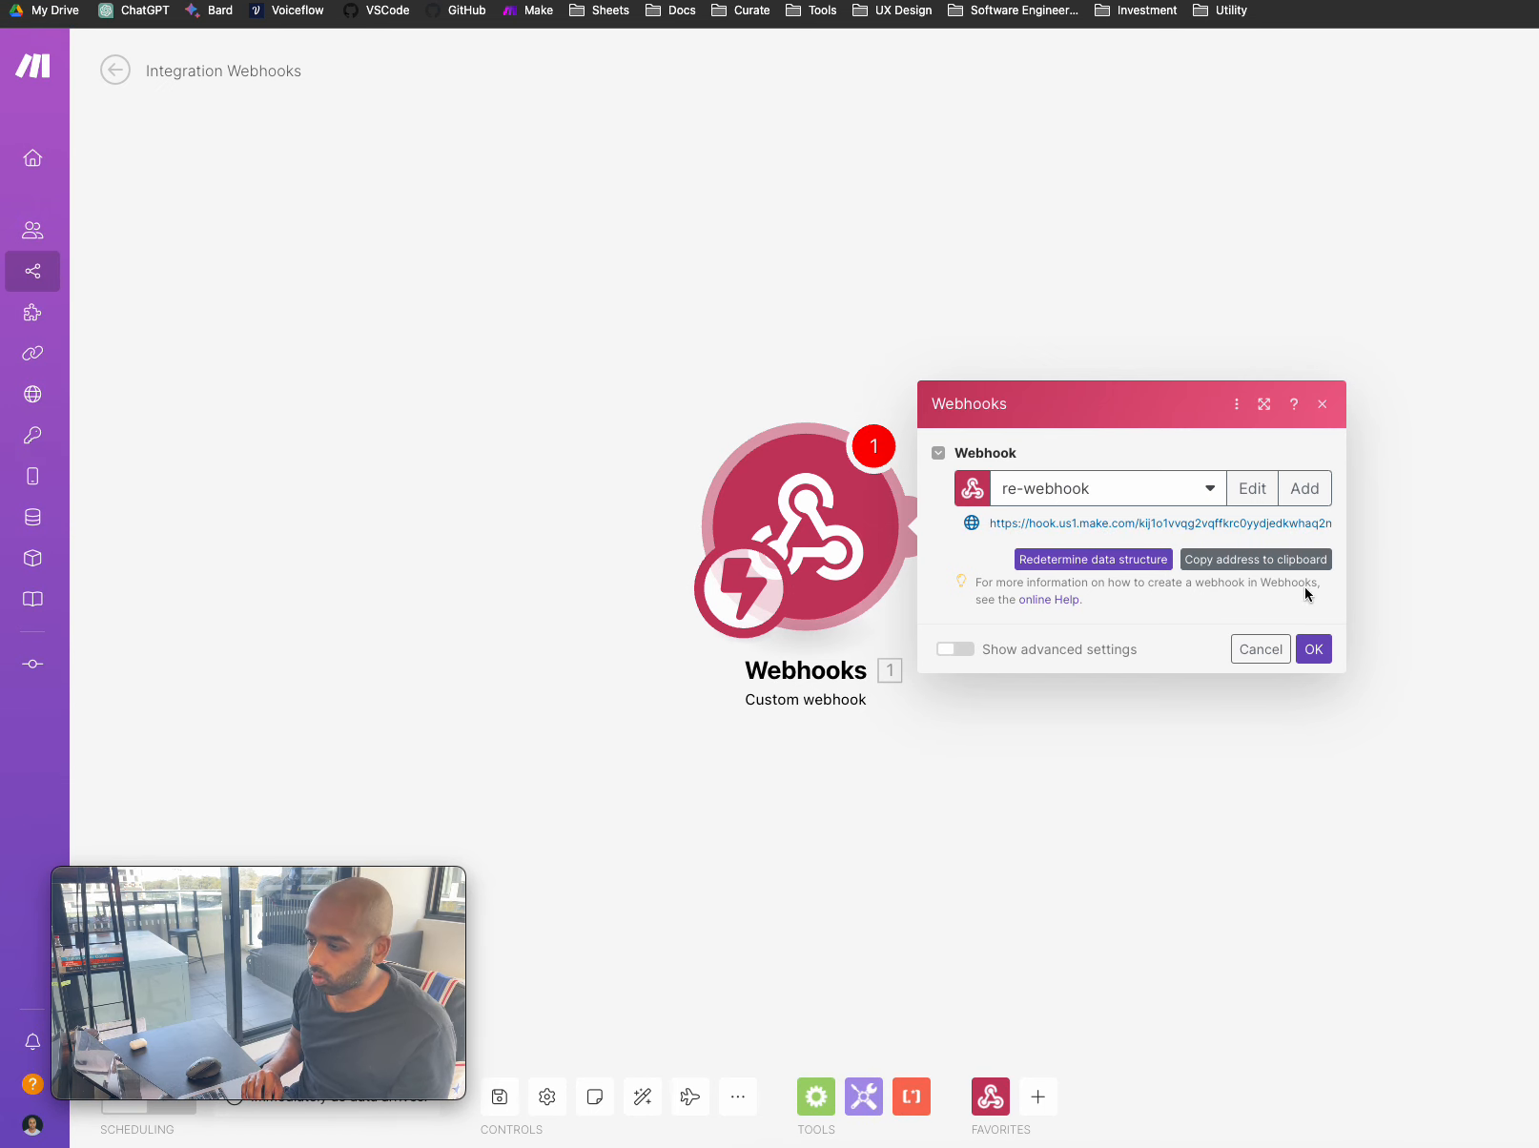
left_click(1292, 562)
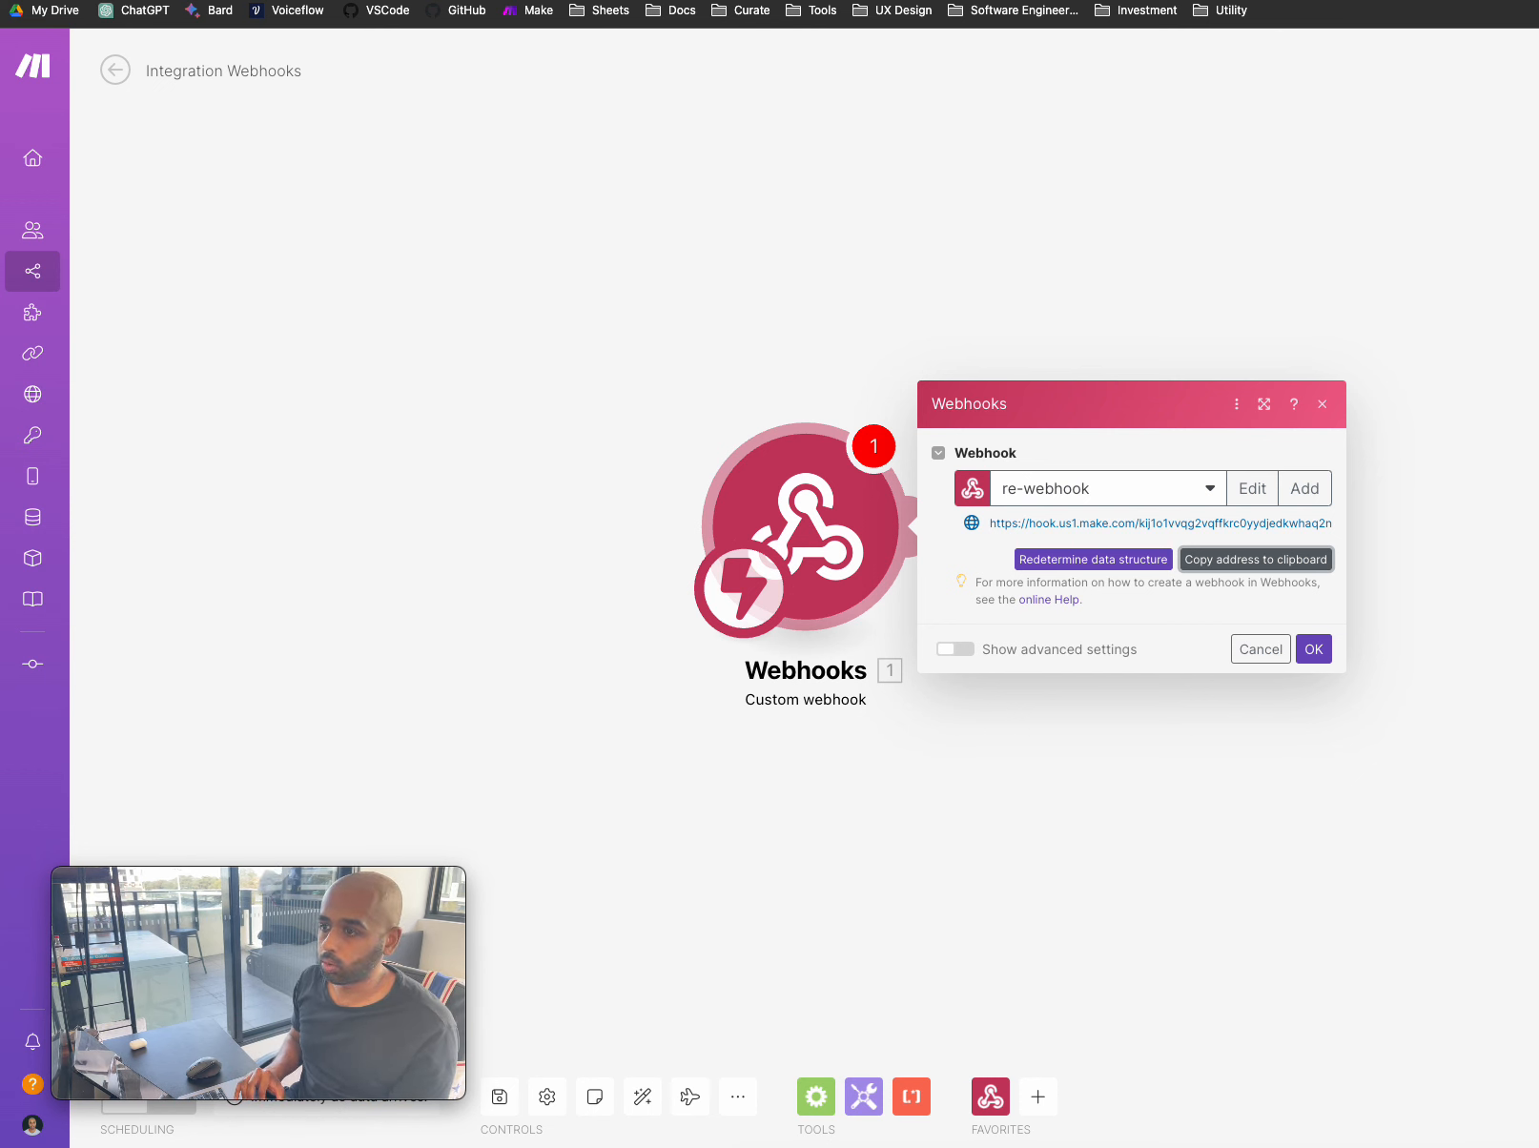
key("ctrl+Tab")
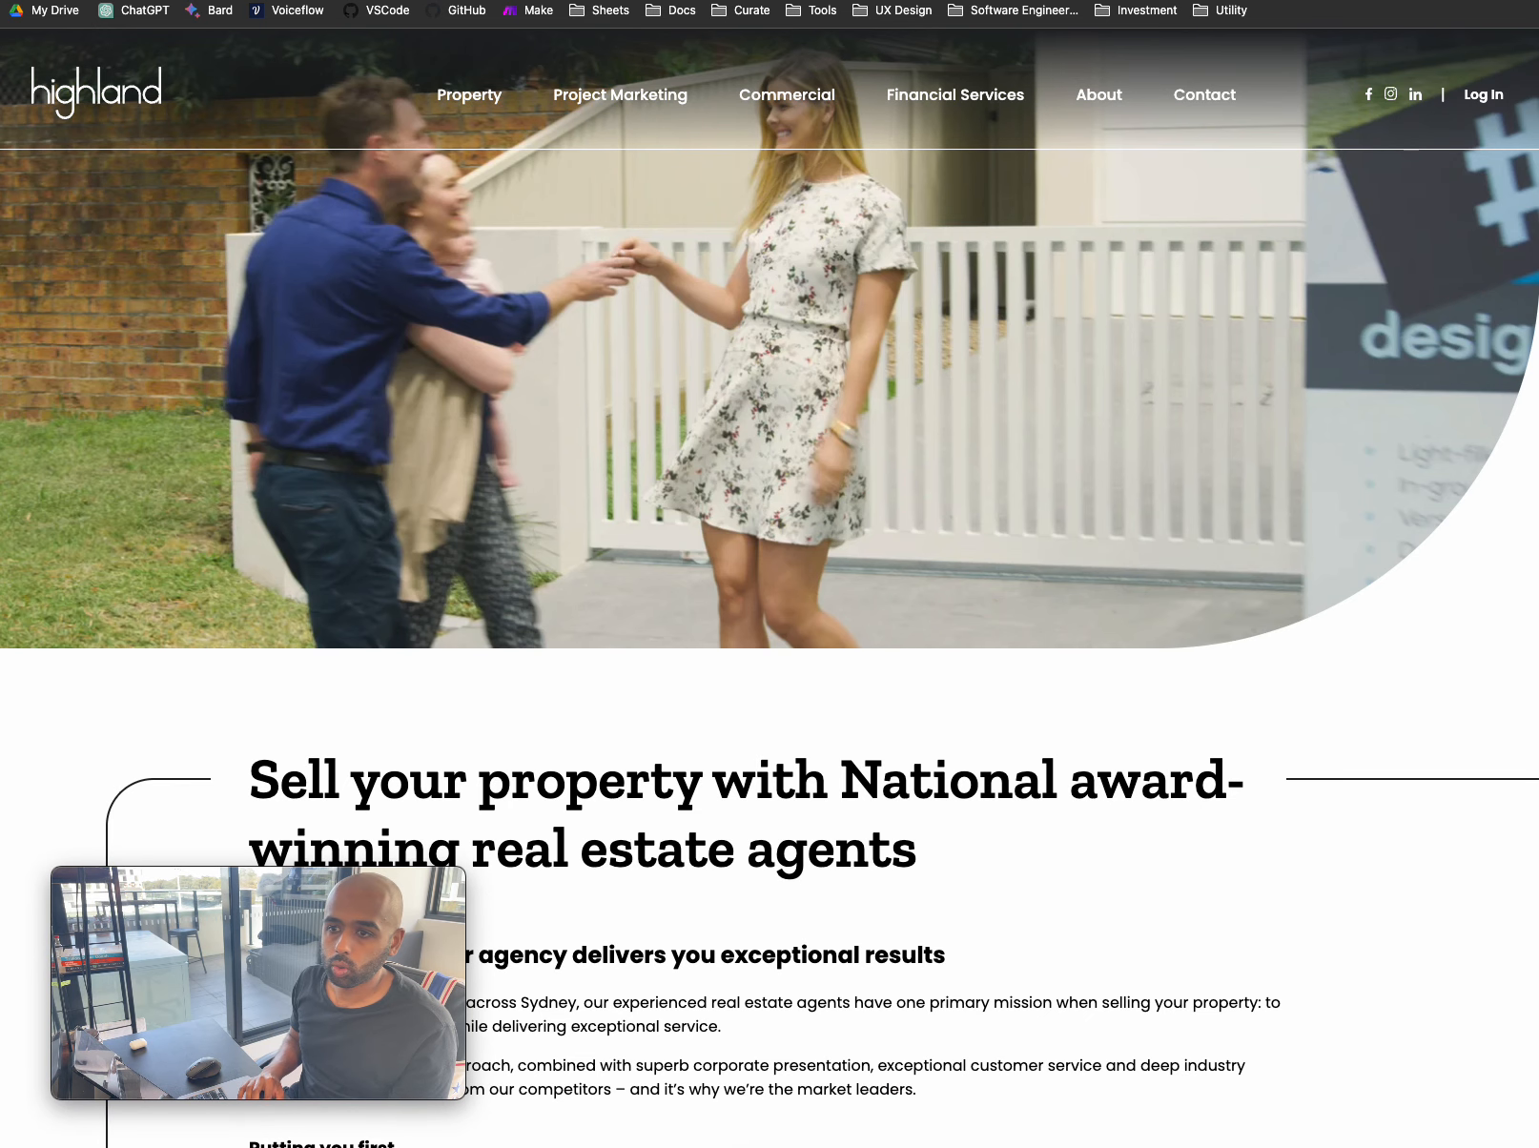
- Make New Block 10 a POST request to the pasted Make webhook URL
key("ctrl+Tab")
scroll(589, 225, "left", 1)
scroll(588, 225, "right", 1)
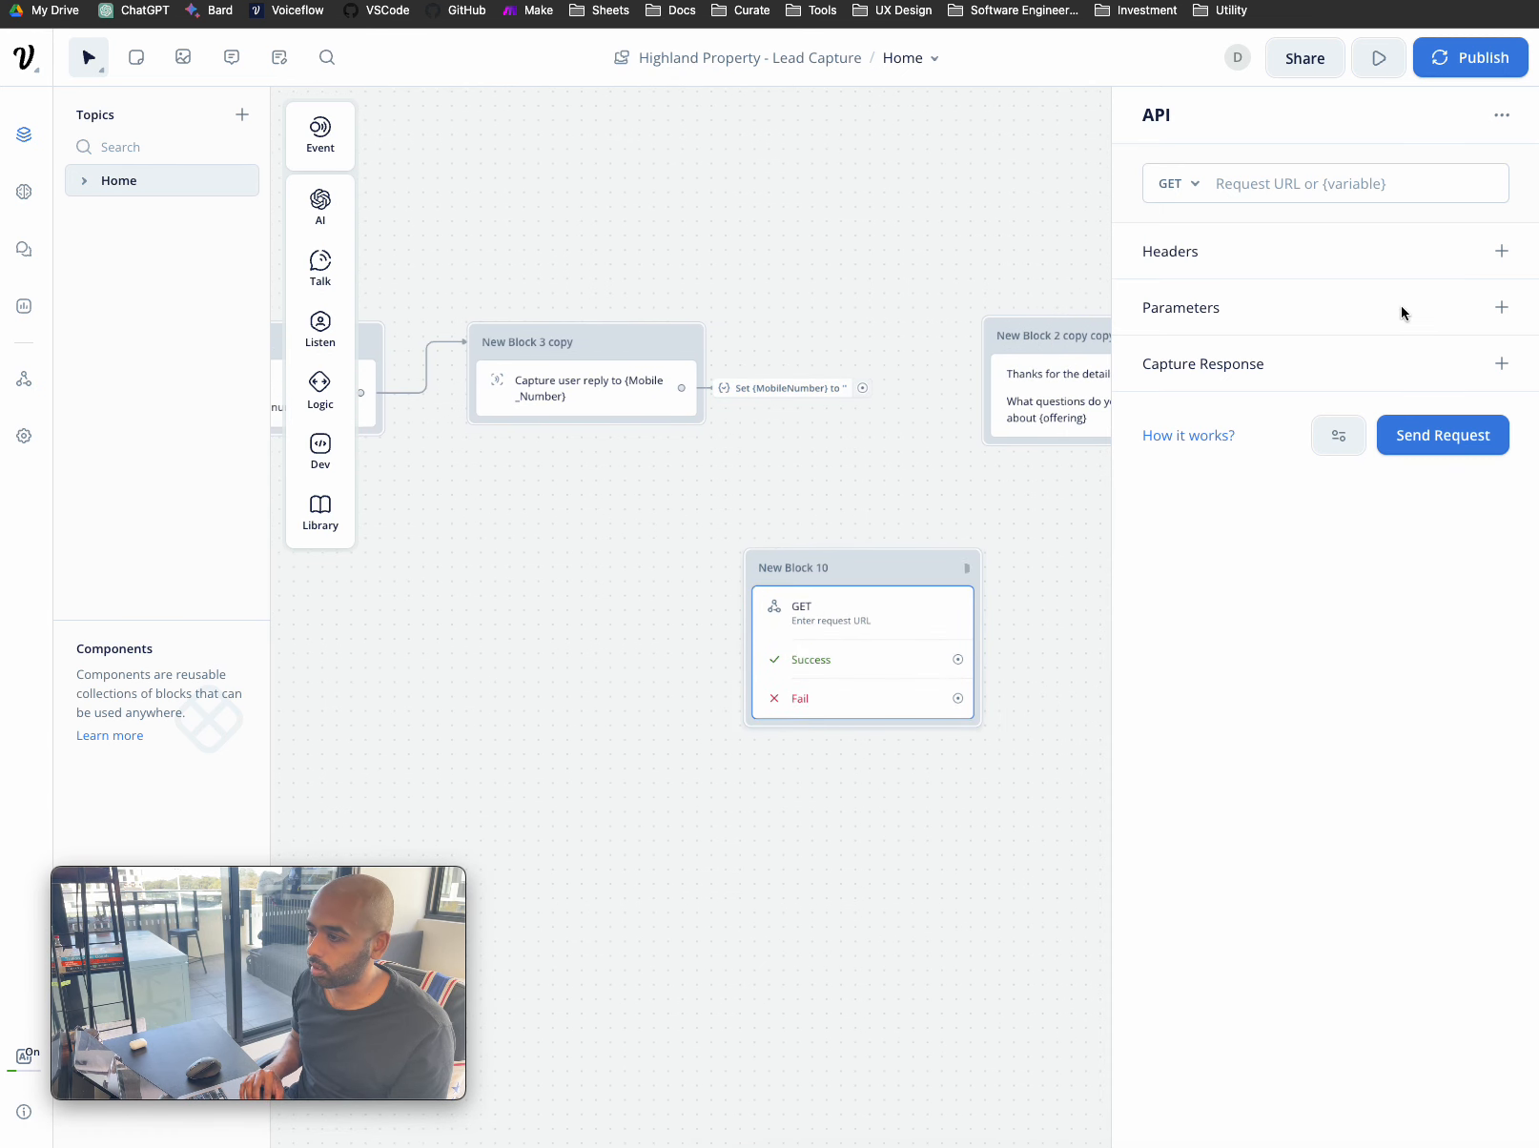
left_click(1191, 185)
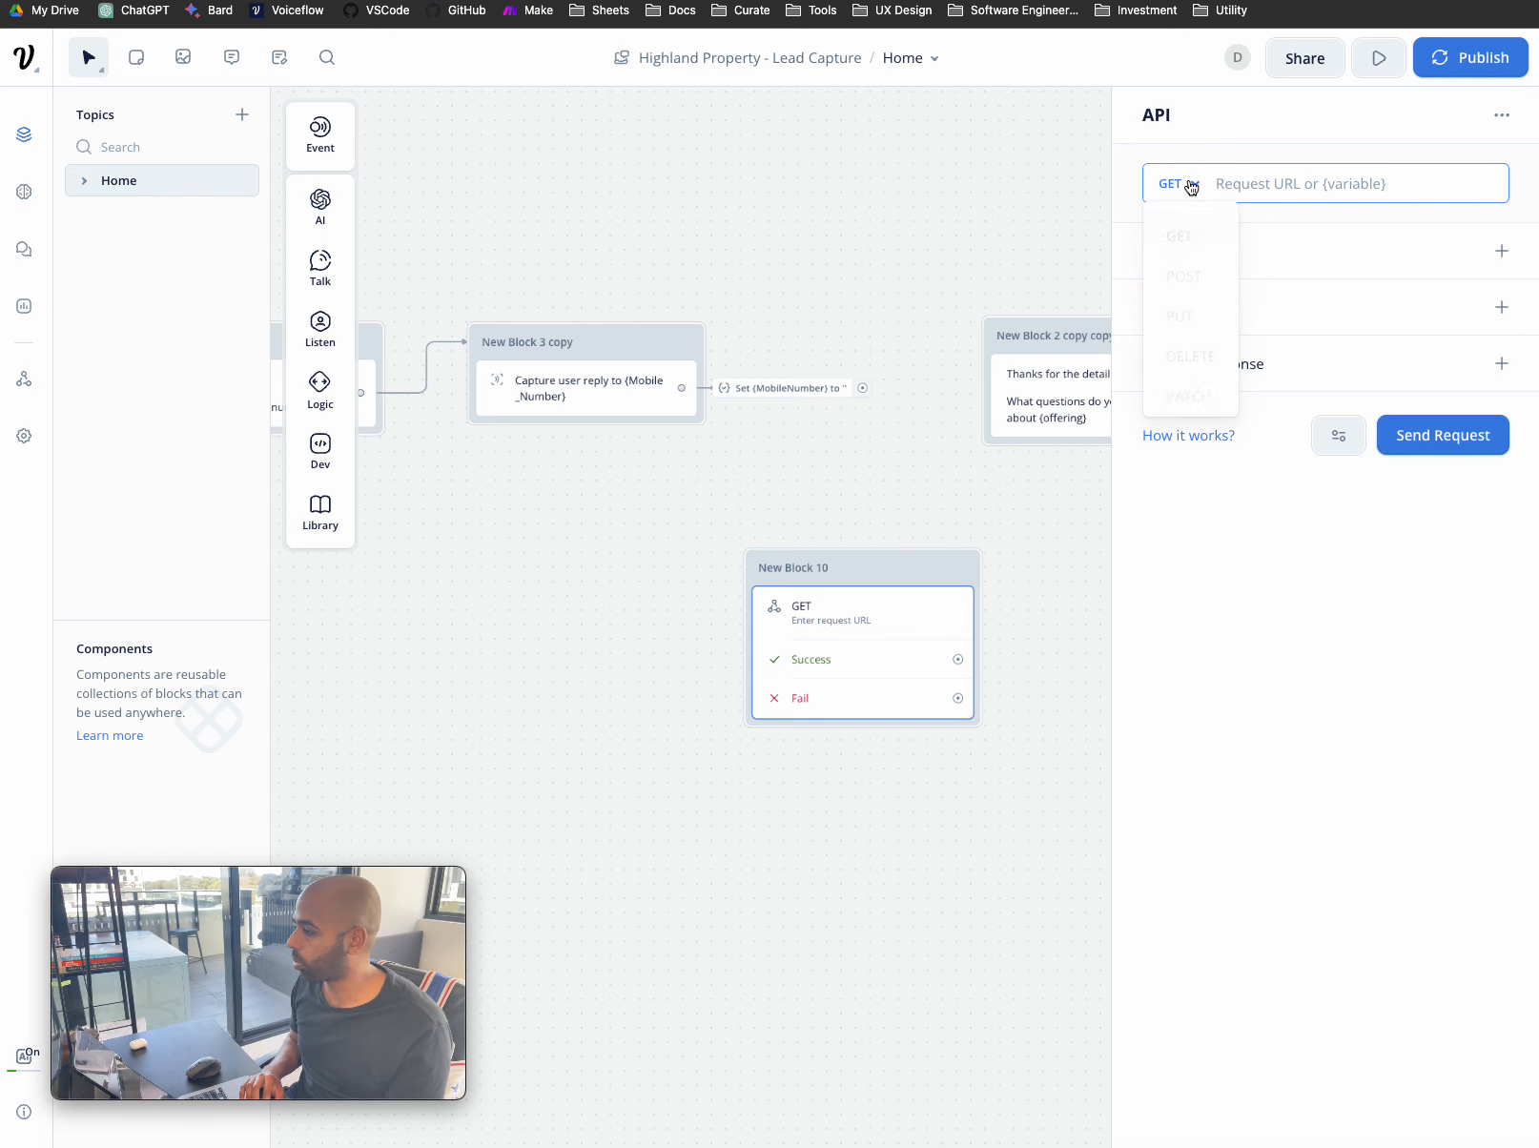
left_click(1203, 273)
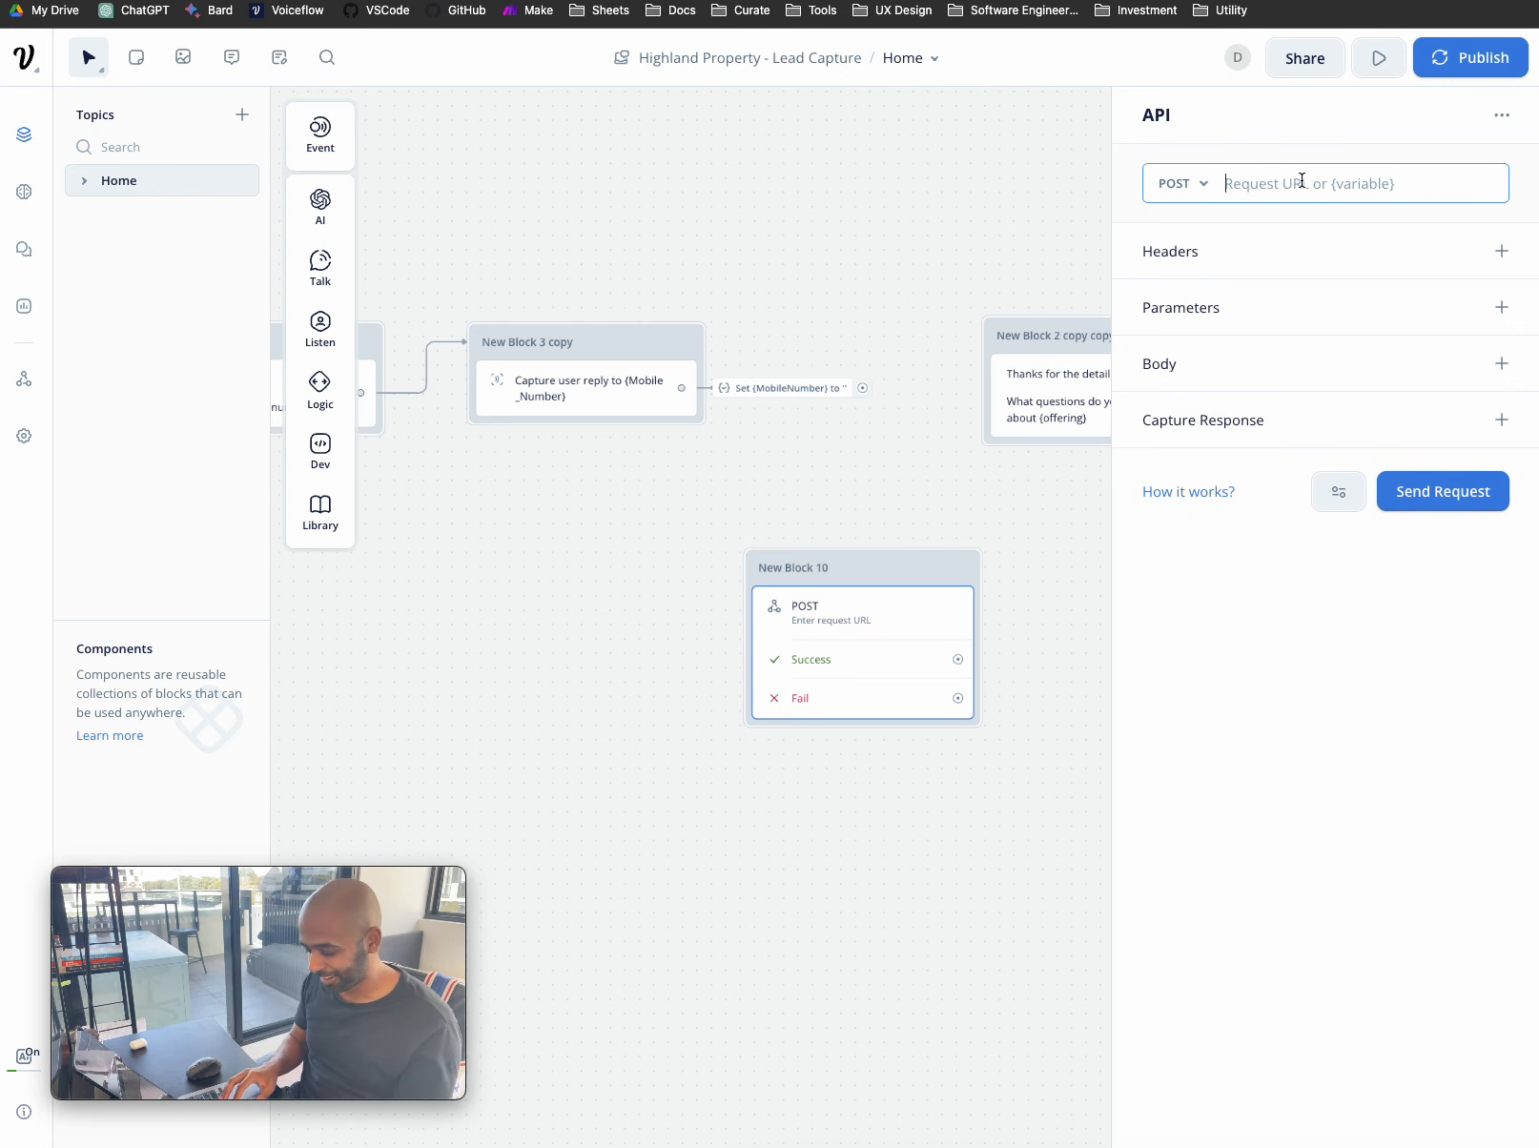
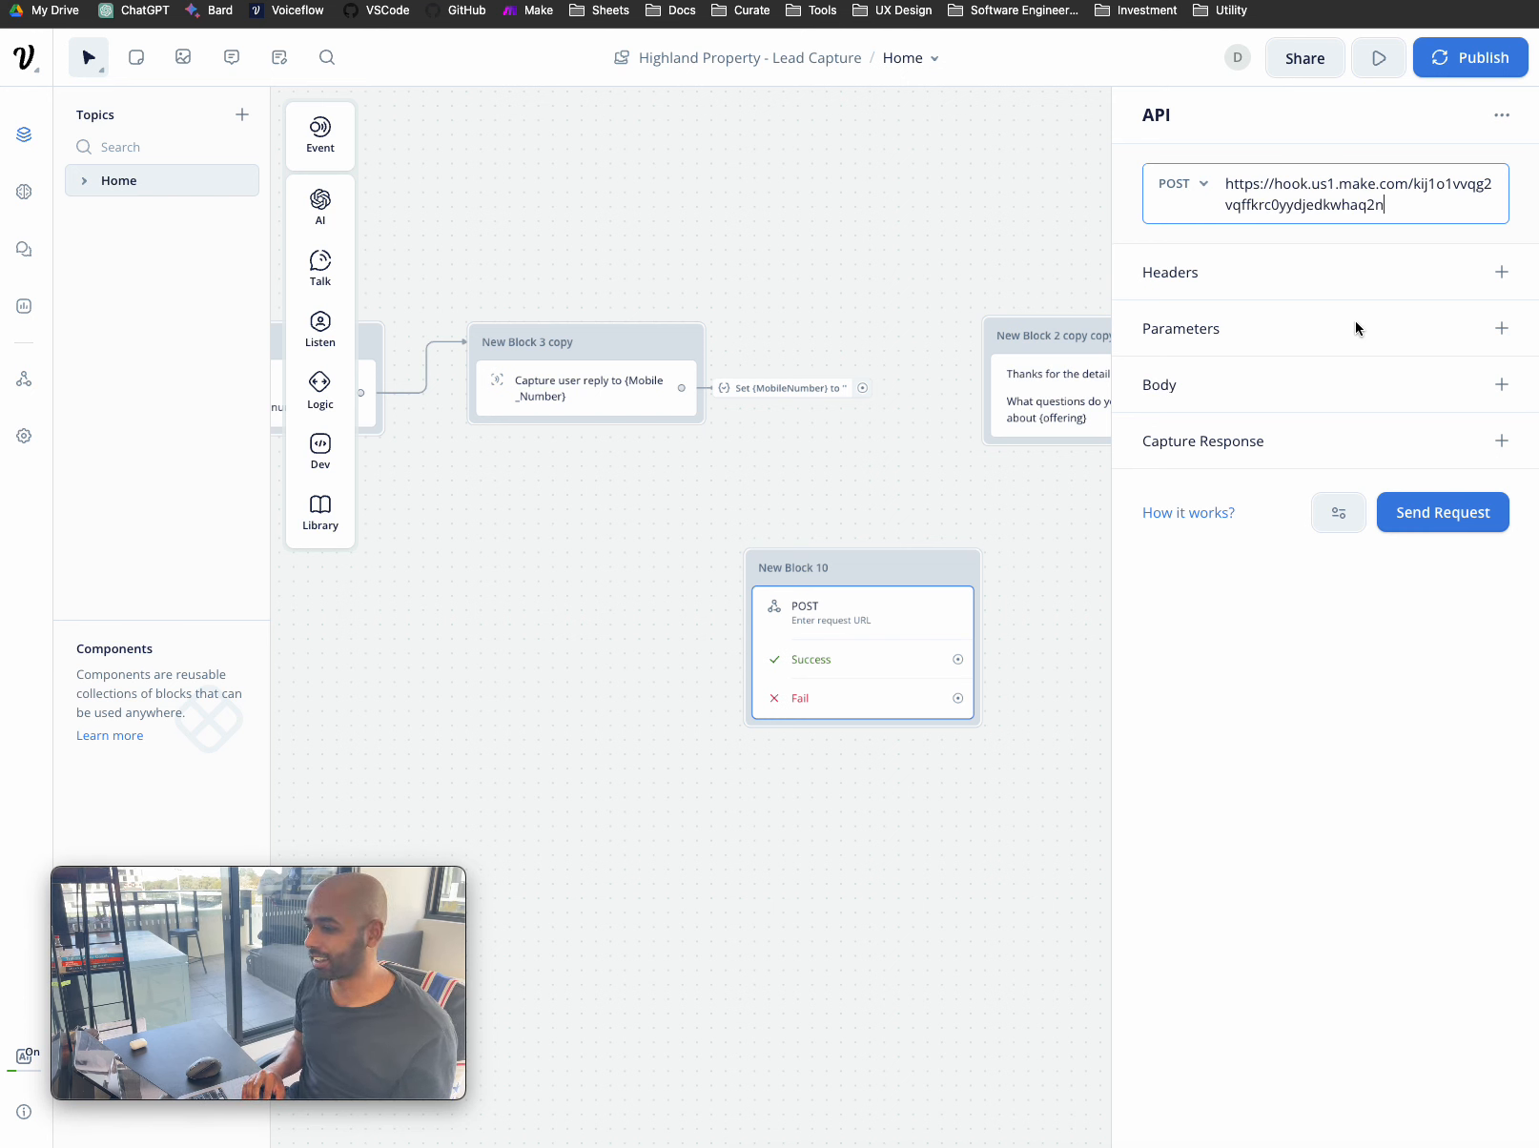
left_click(1323, 384)
- Add an empty form-data body field and bring the Real Estate project window into view
left_click(1503, 385)
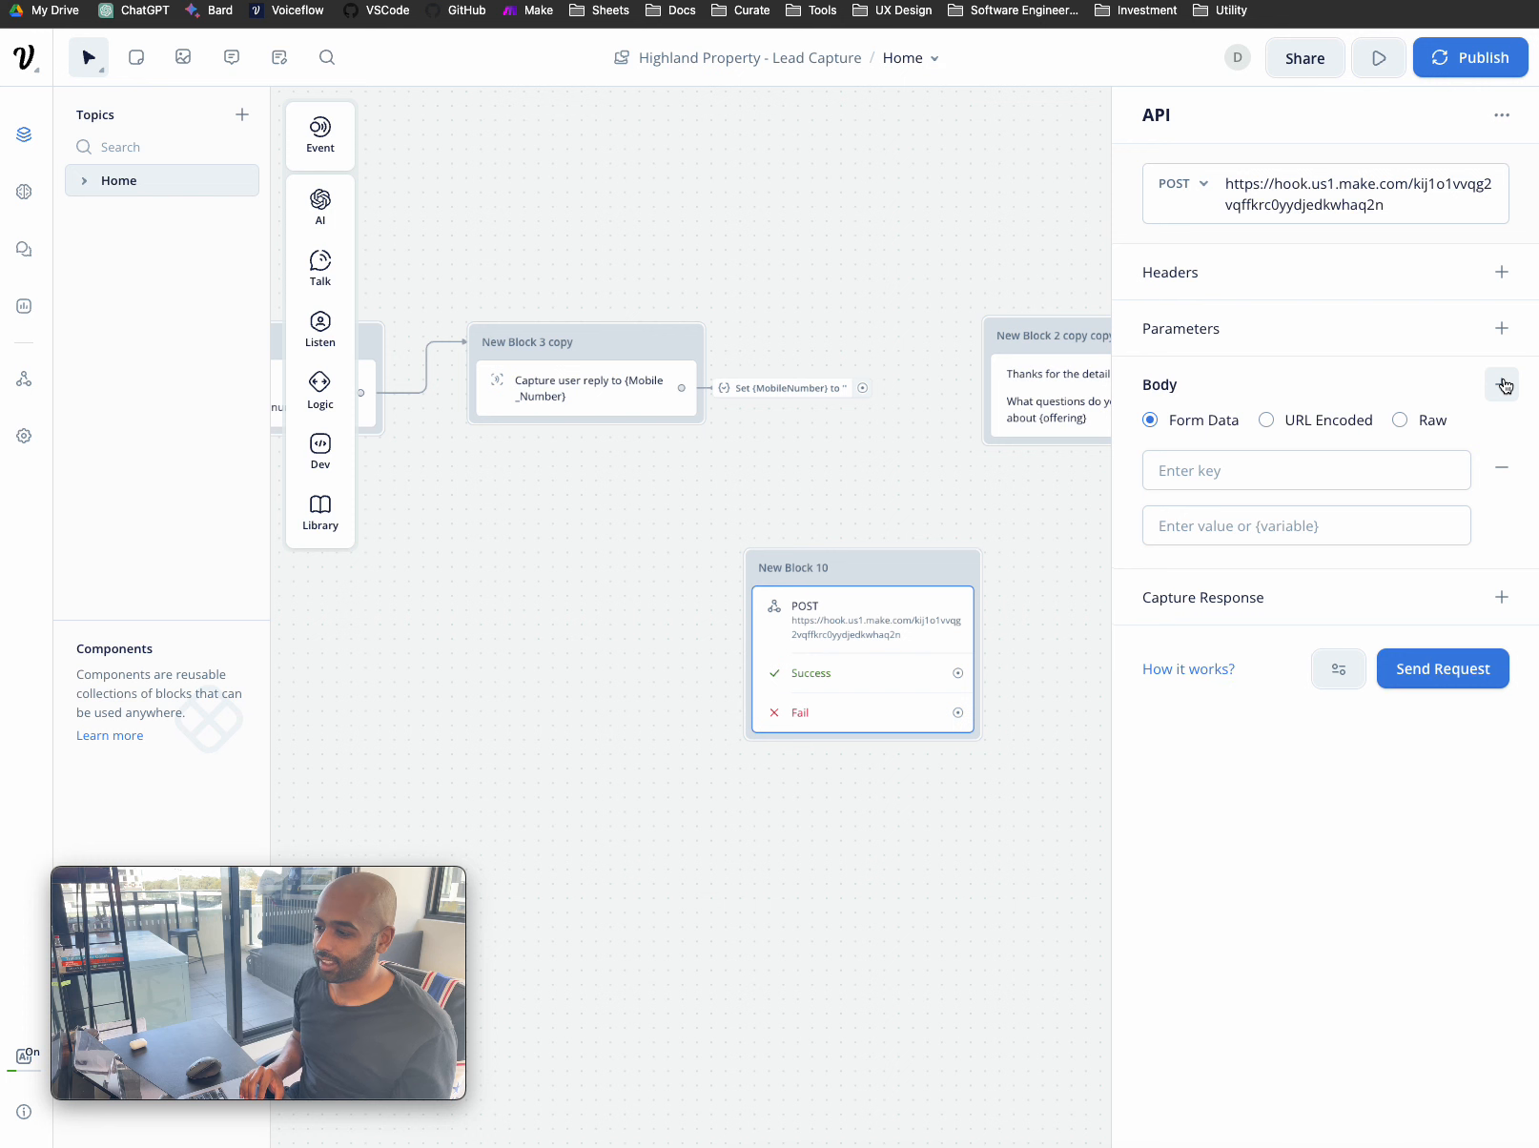
left_click(1289, 471)
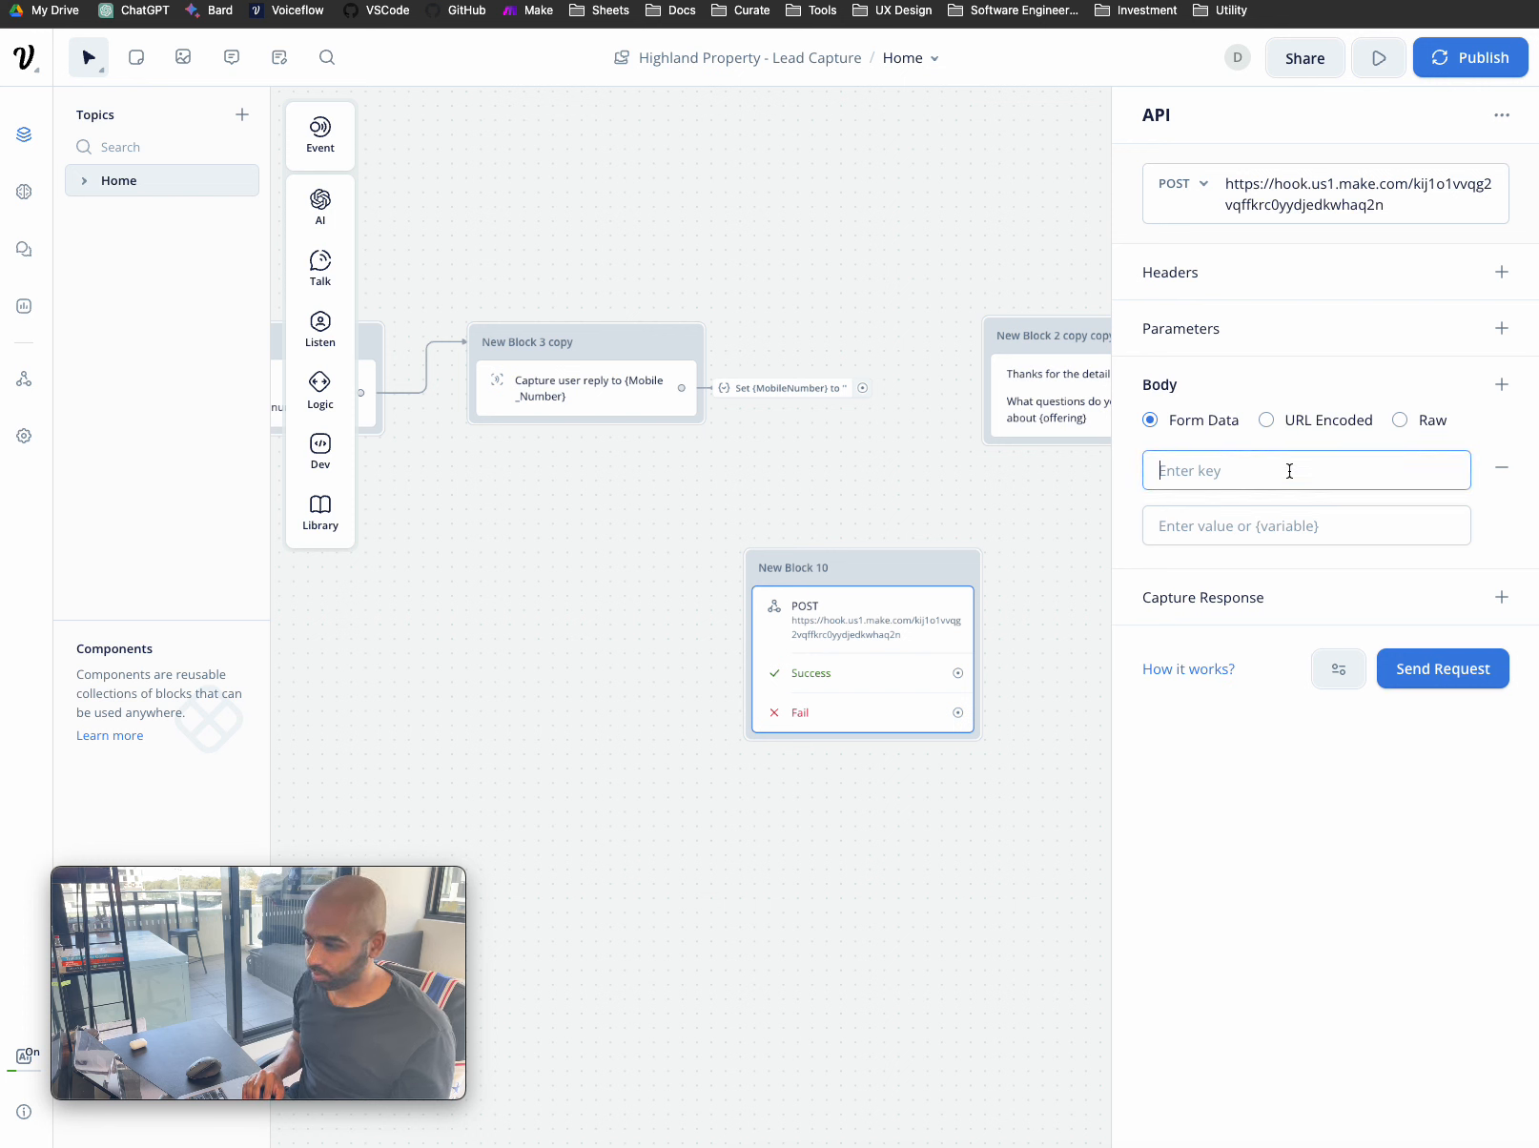
left_click(1300, 524)
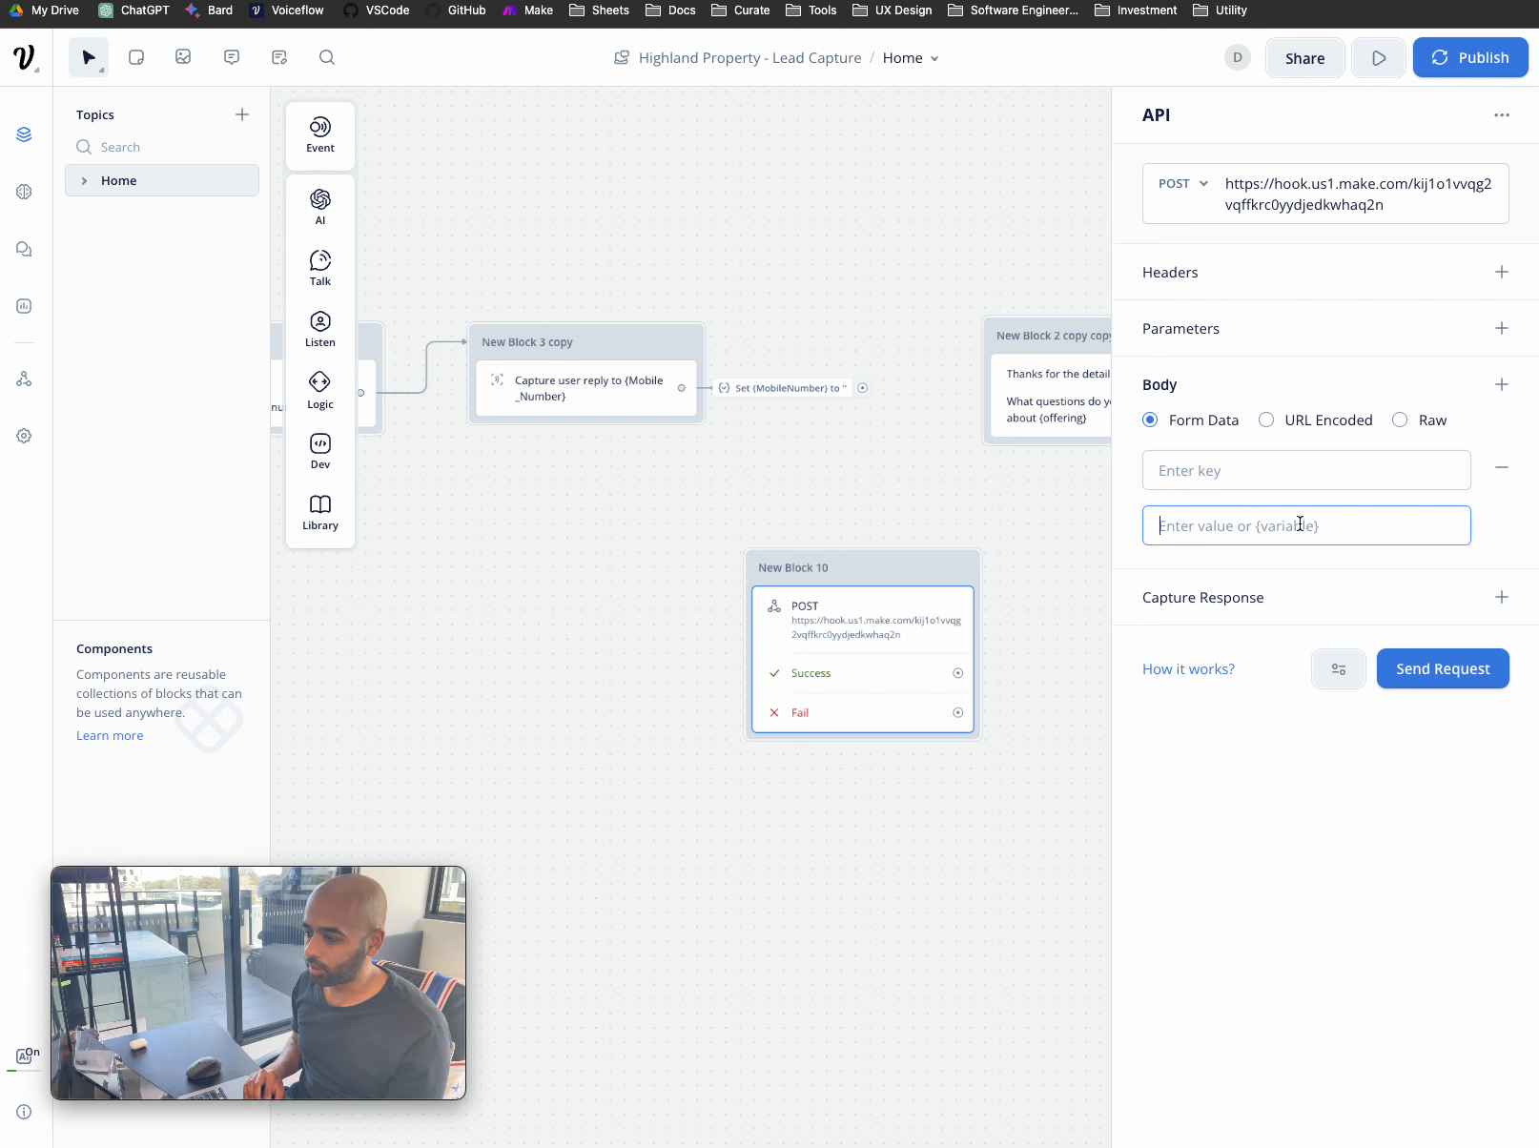
left_click(1299, 473)
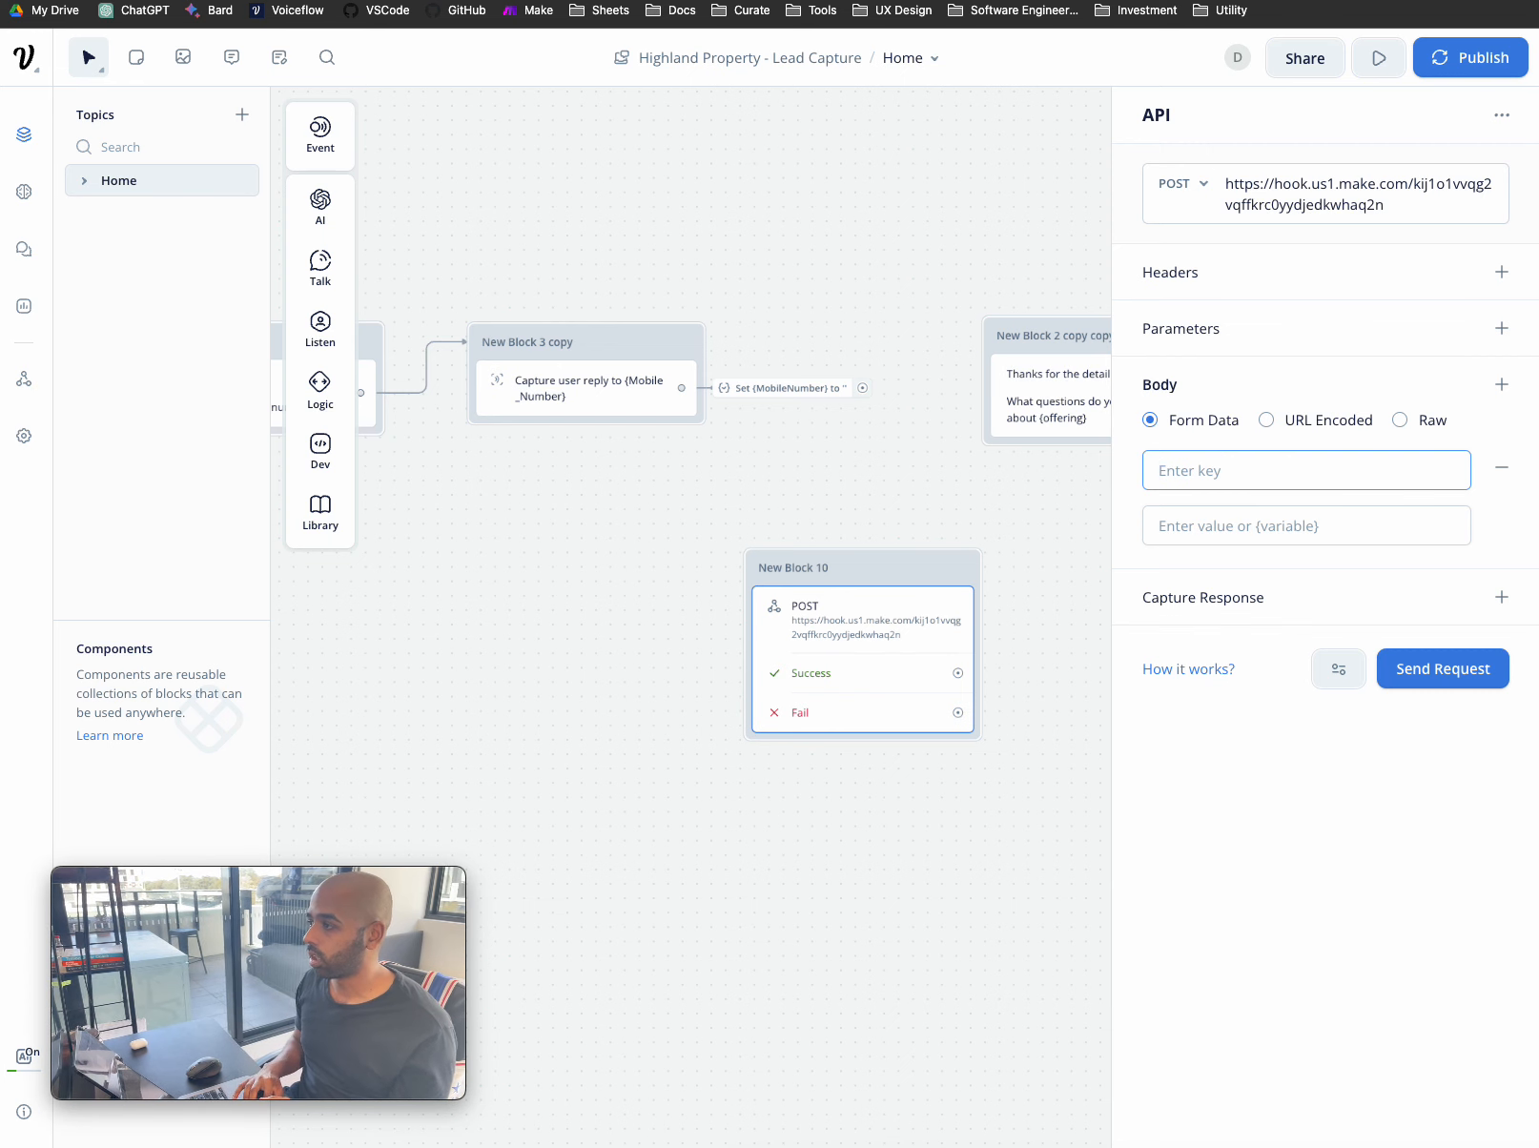
left_click_drag(1538, 21, 614, 1)
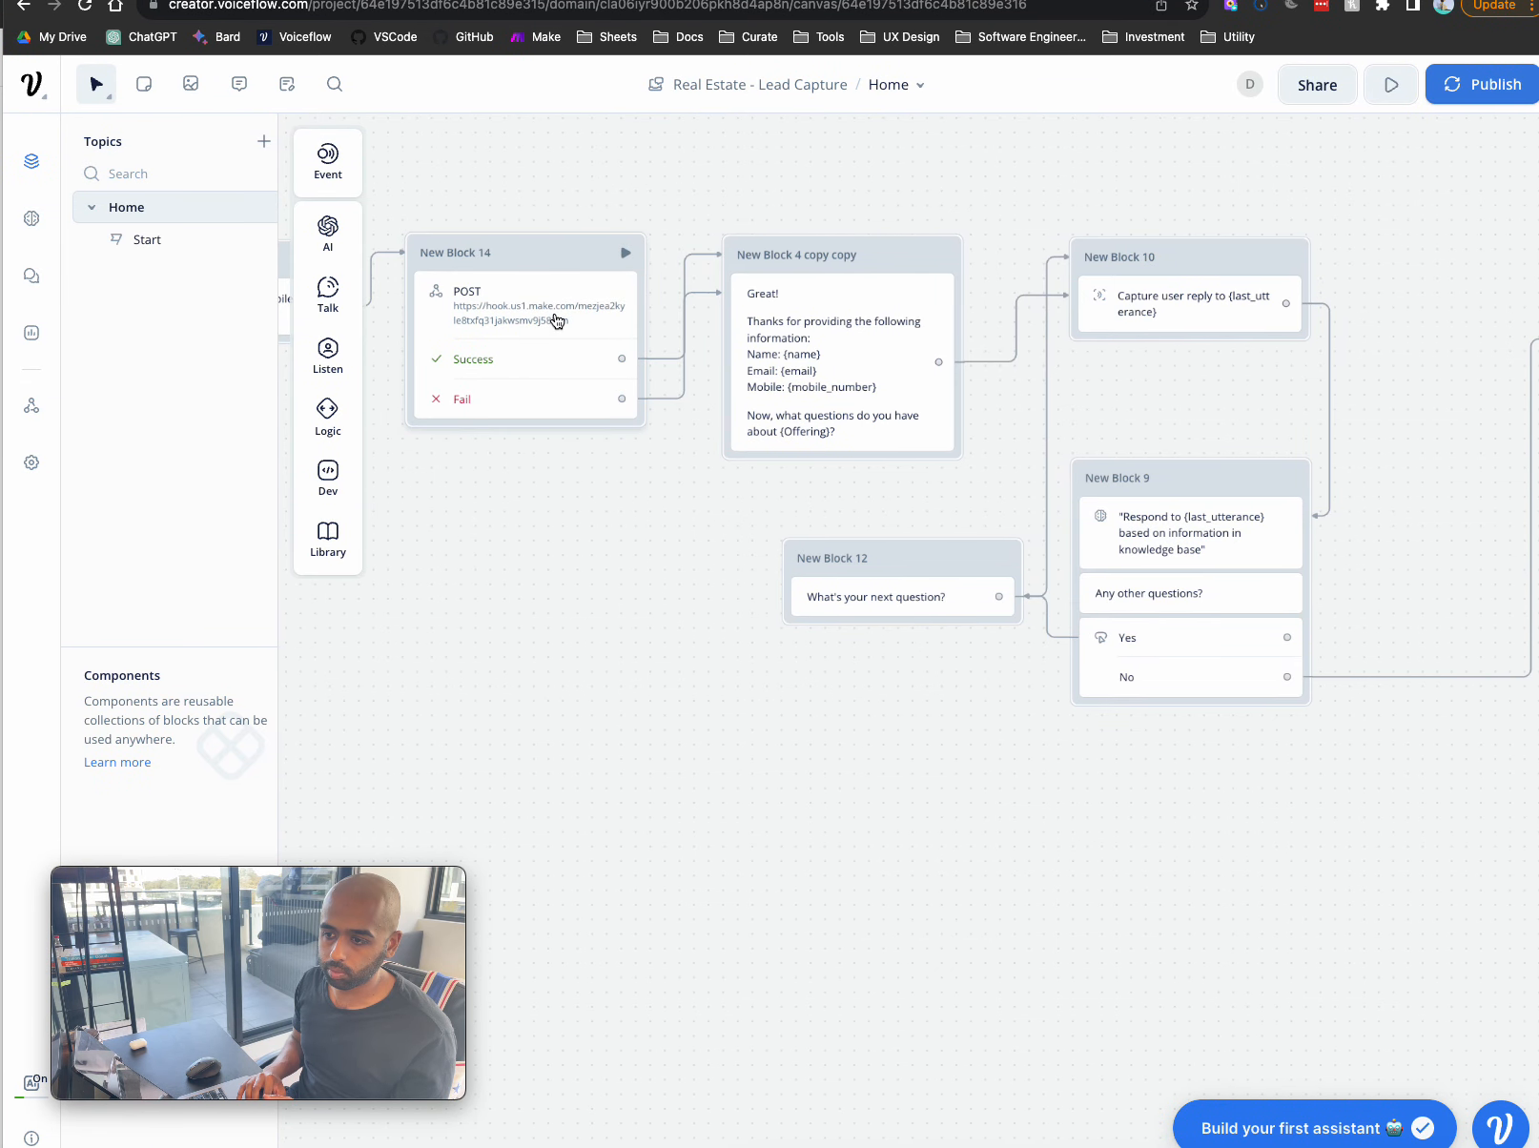
- Review New Block 14's POST body keys (Full Name, Number, Email, Offering), then move that window aside
left_click(580, 315)
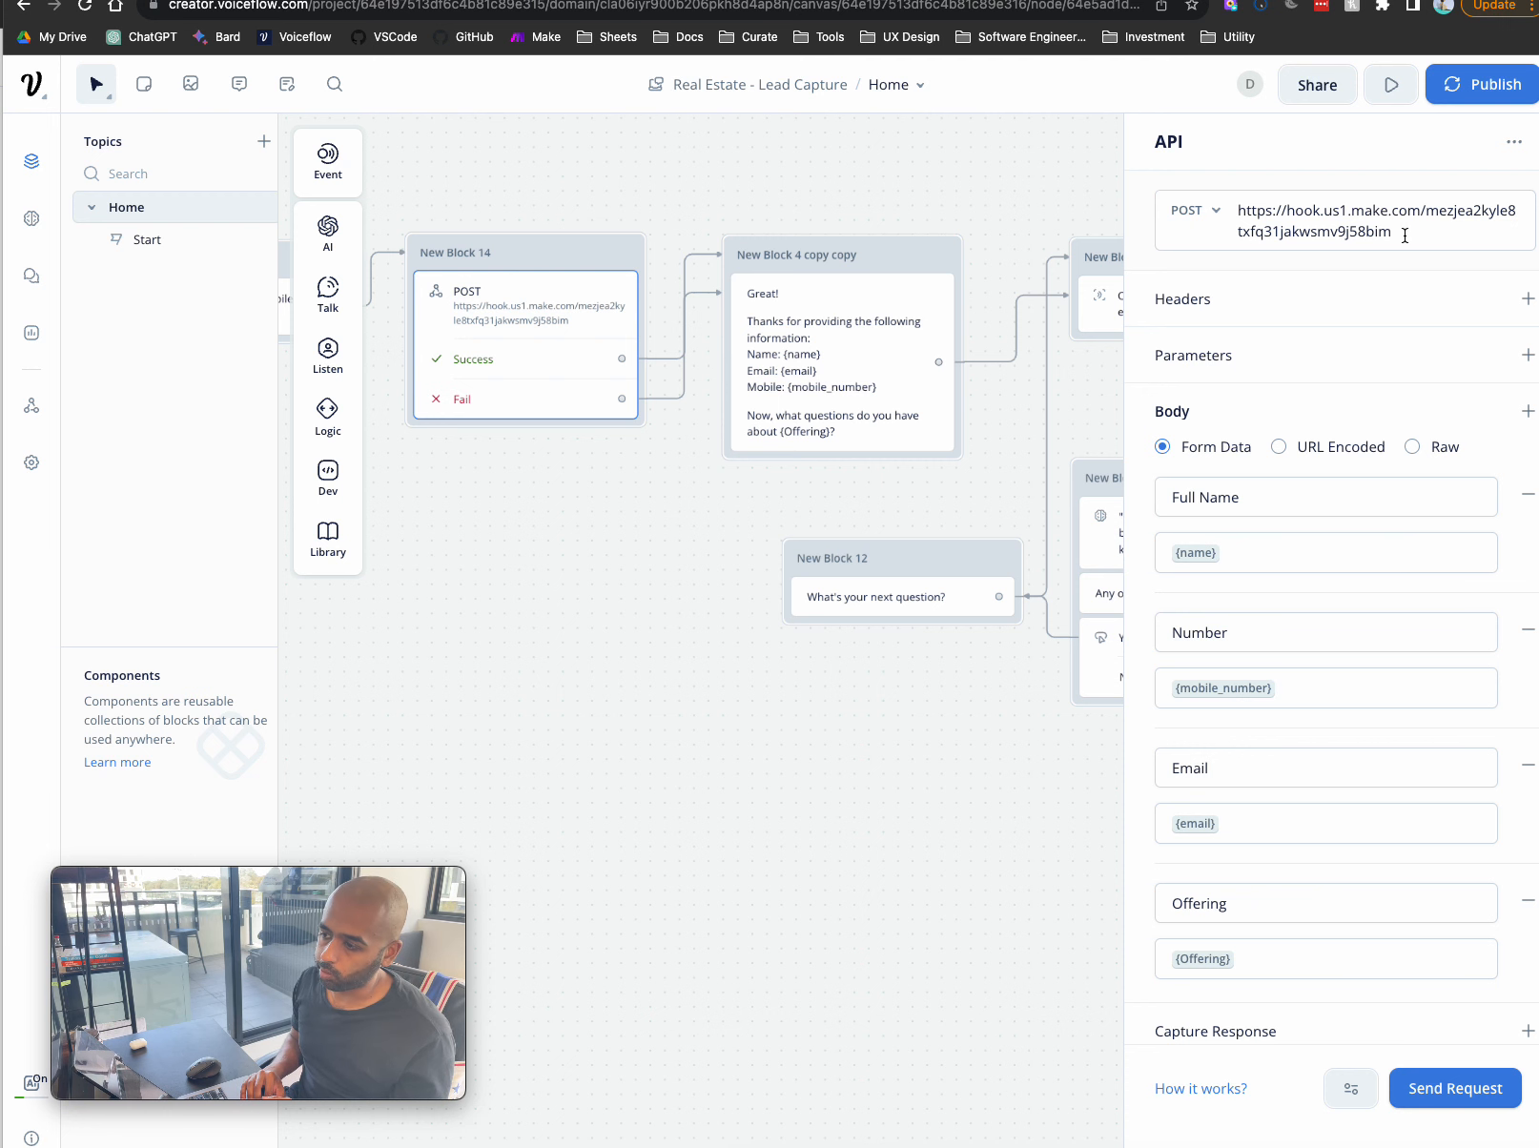
mouse_move(1054, 1)
left_mouse_down()
mouse_move(1033, 2)
mouse_move(1050, 1)
left_mouse_up()
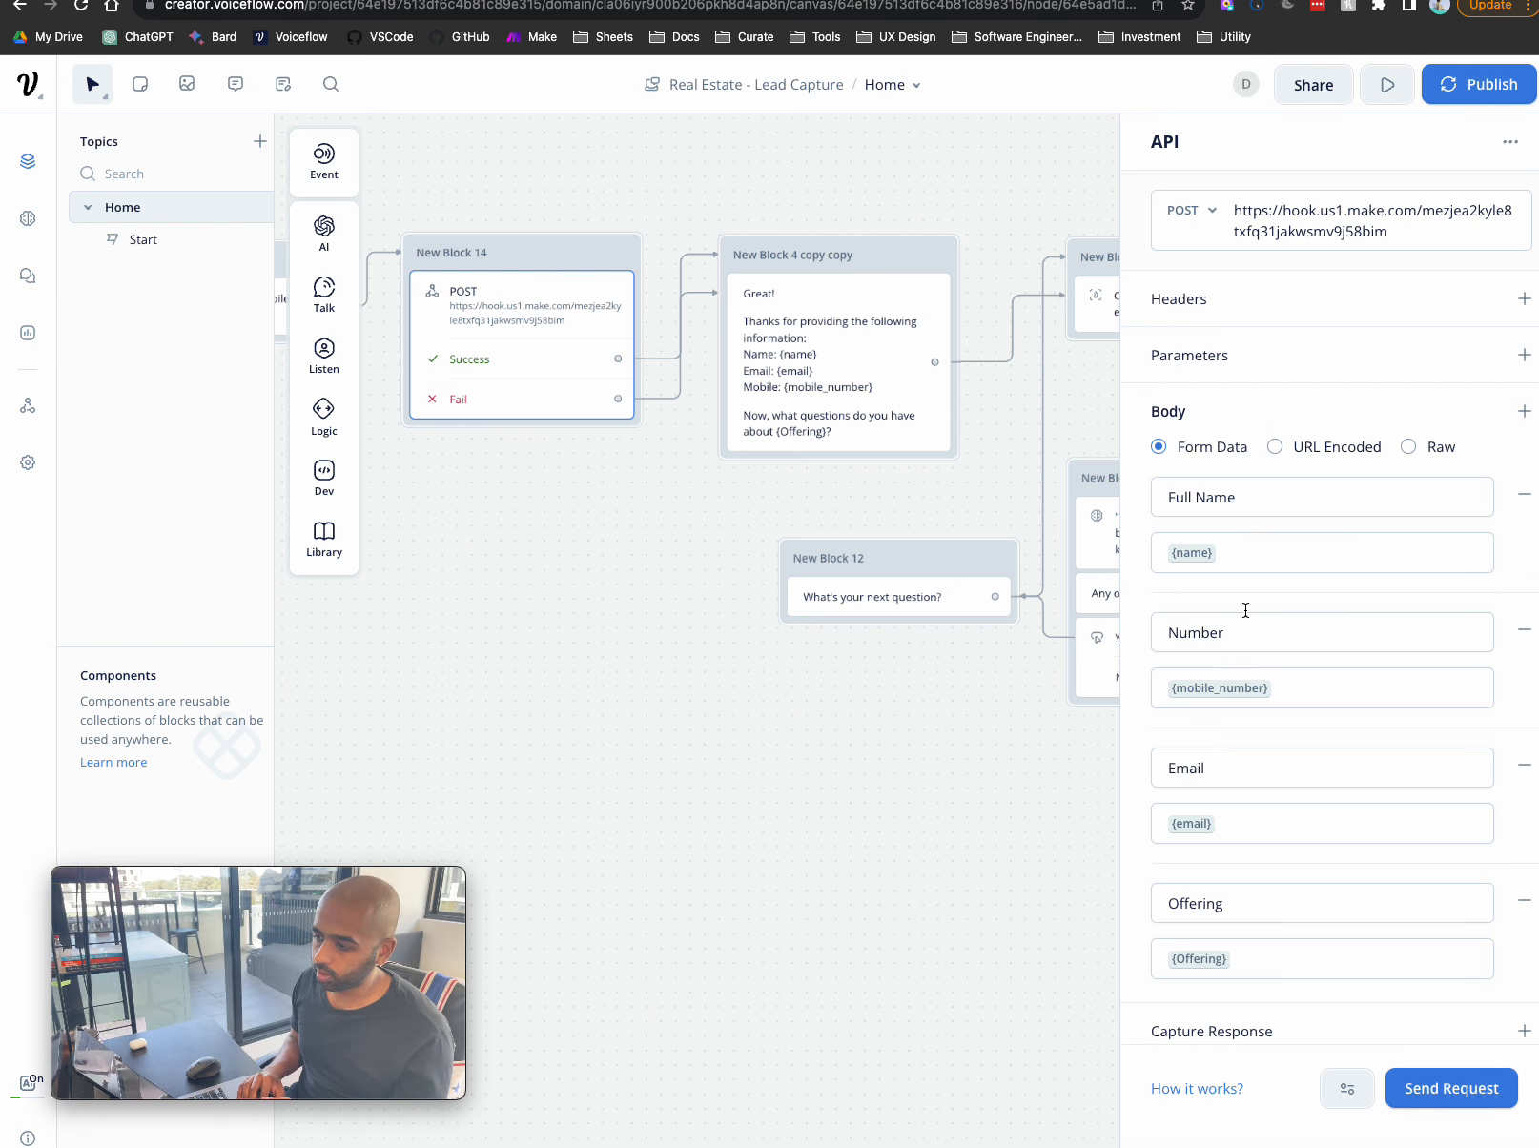
left_click_drag(1134, 1, 1538, 76)
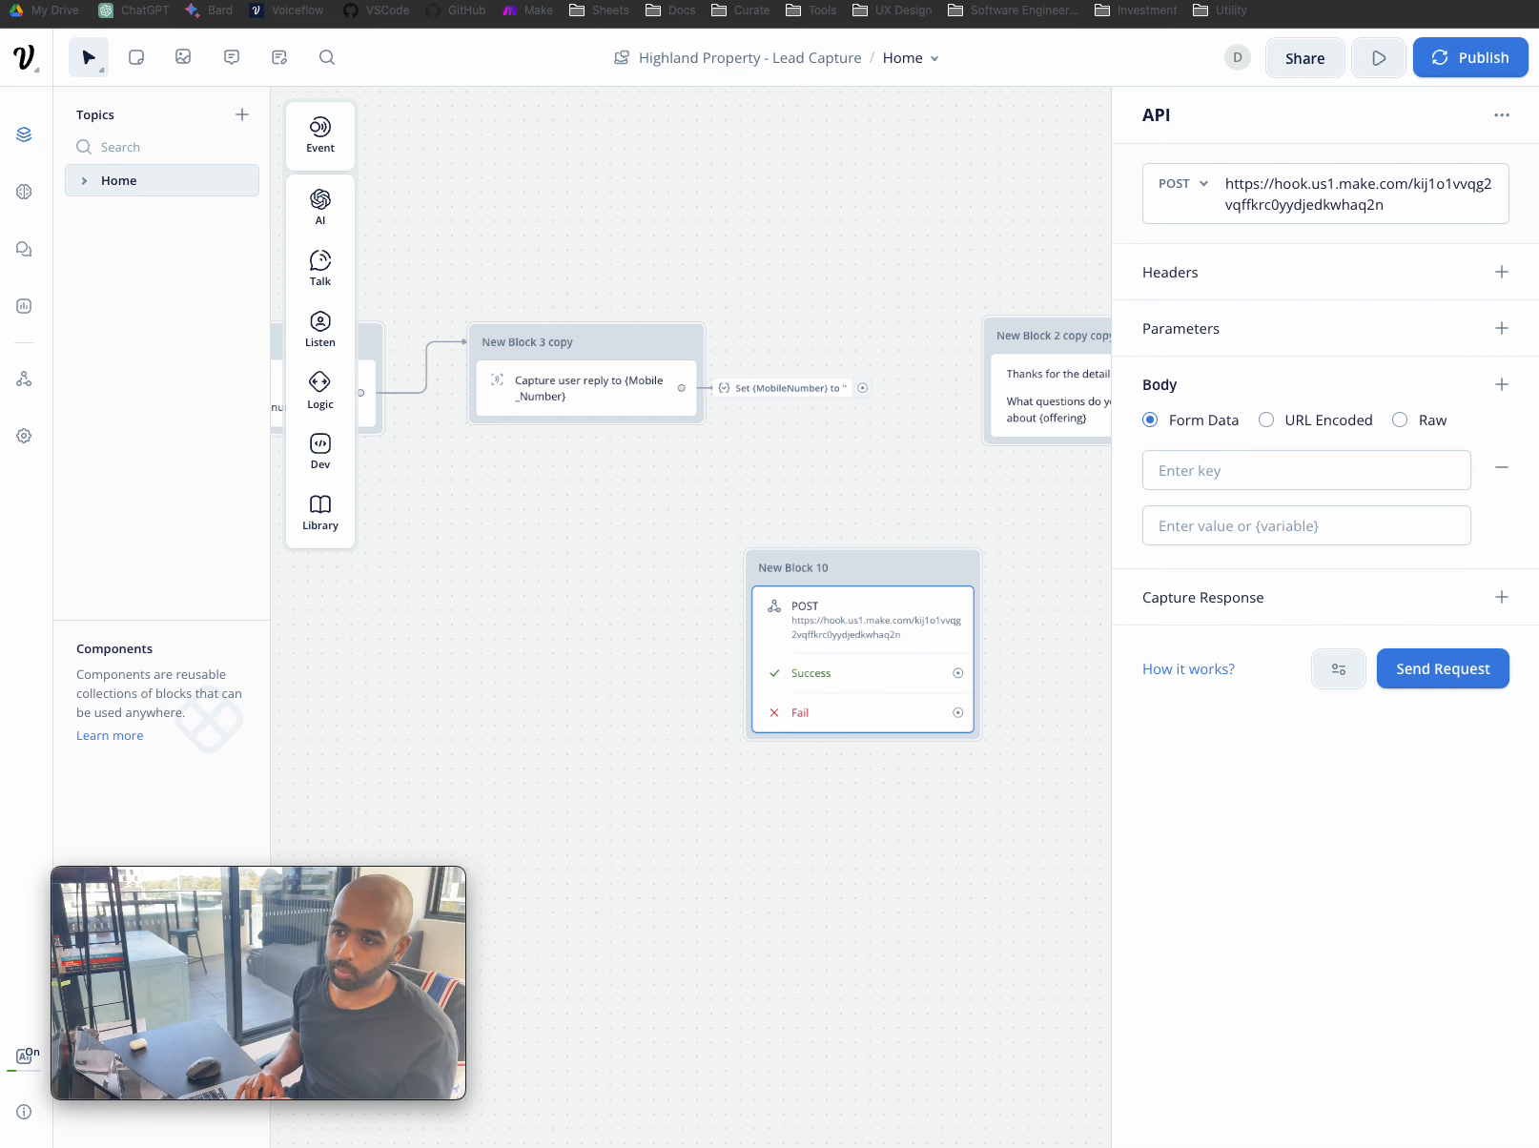
- Go to Make's webhooks list, discarding the scenario's unsaved changes
left_click(468, 0)
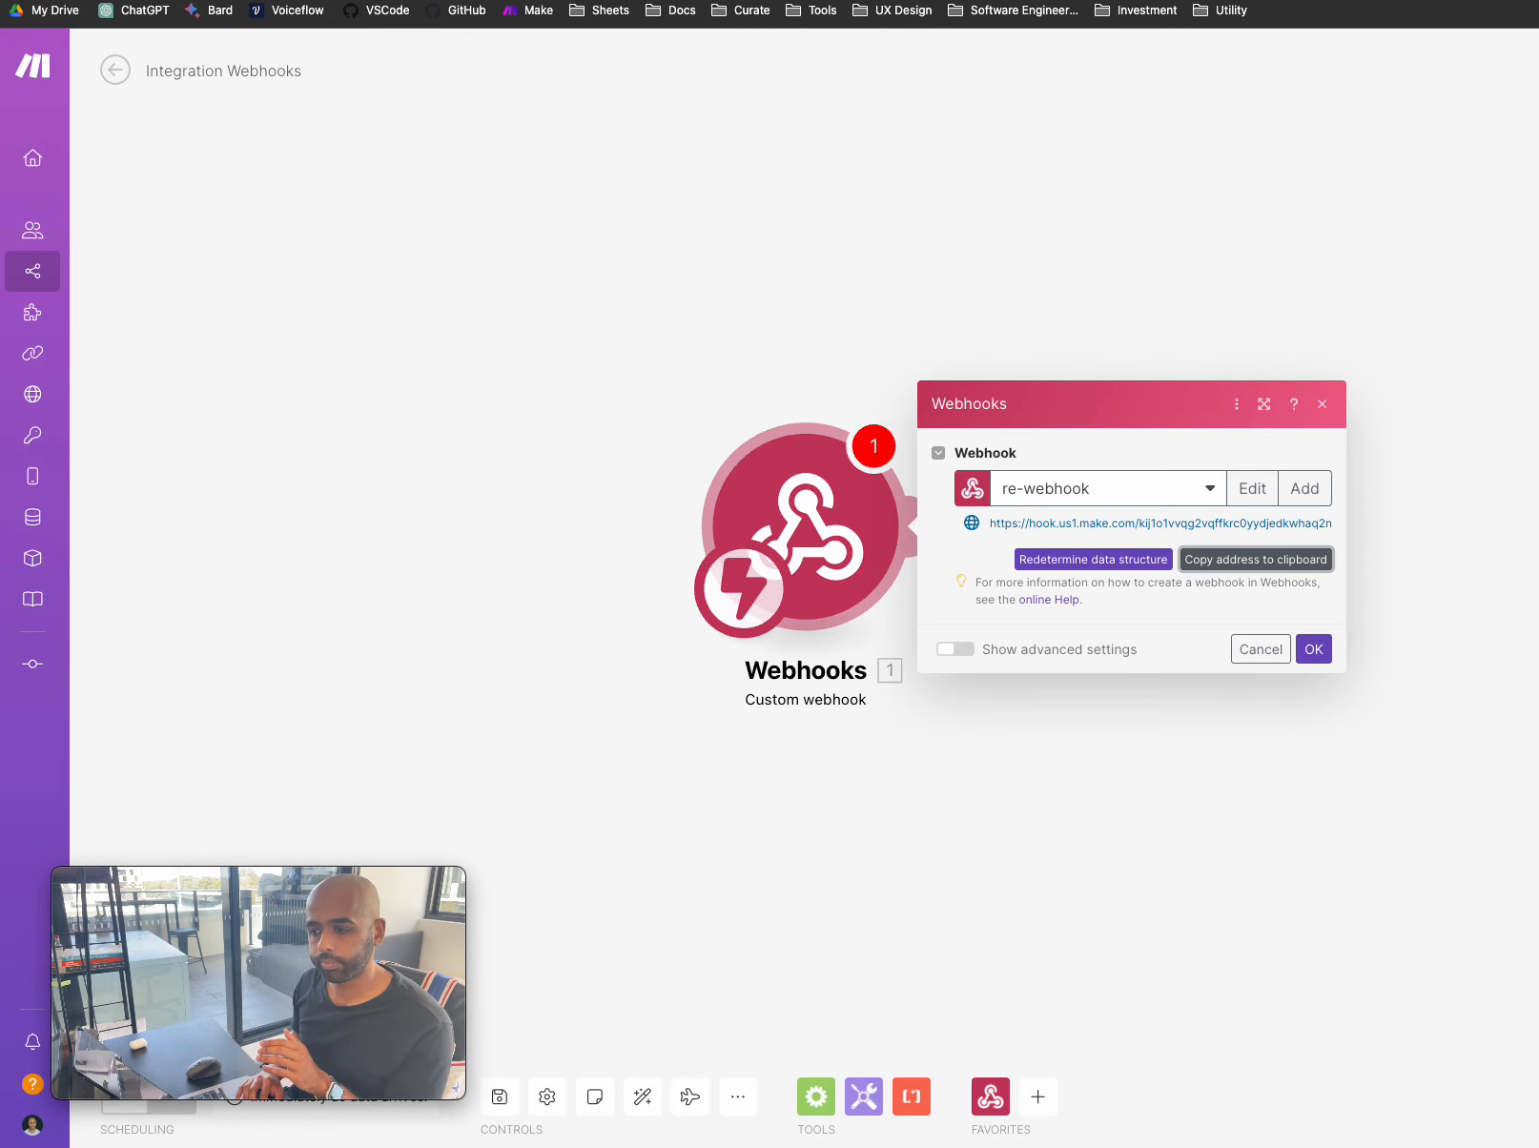
left_click(695, 273)
mouse_move(34, 313)
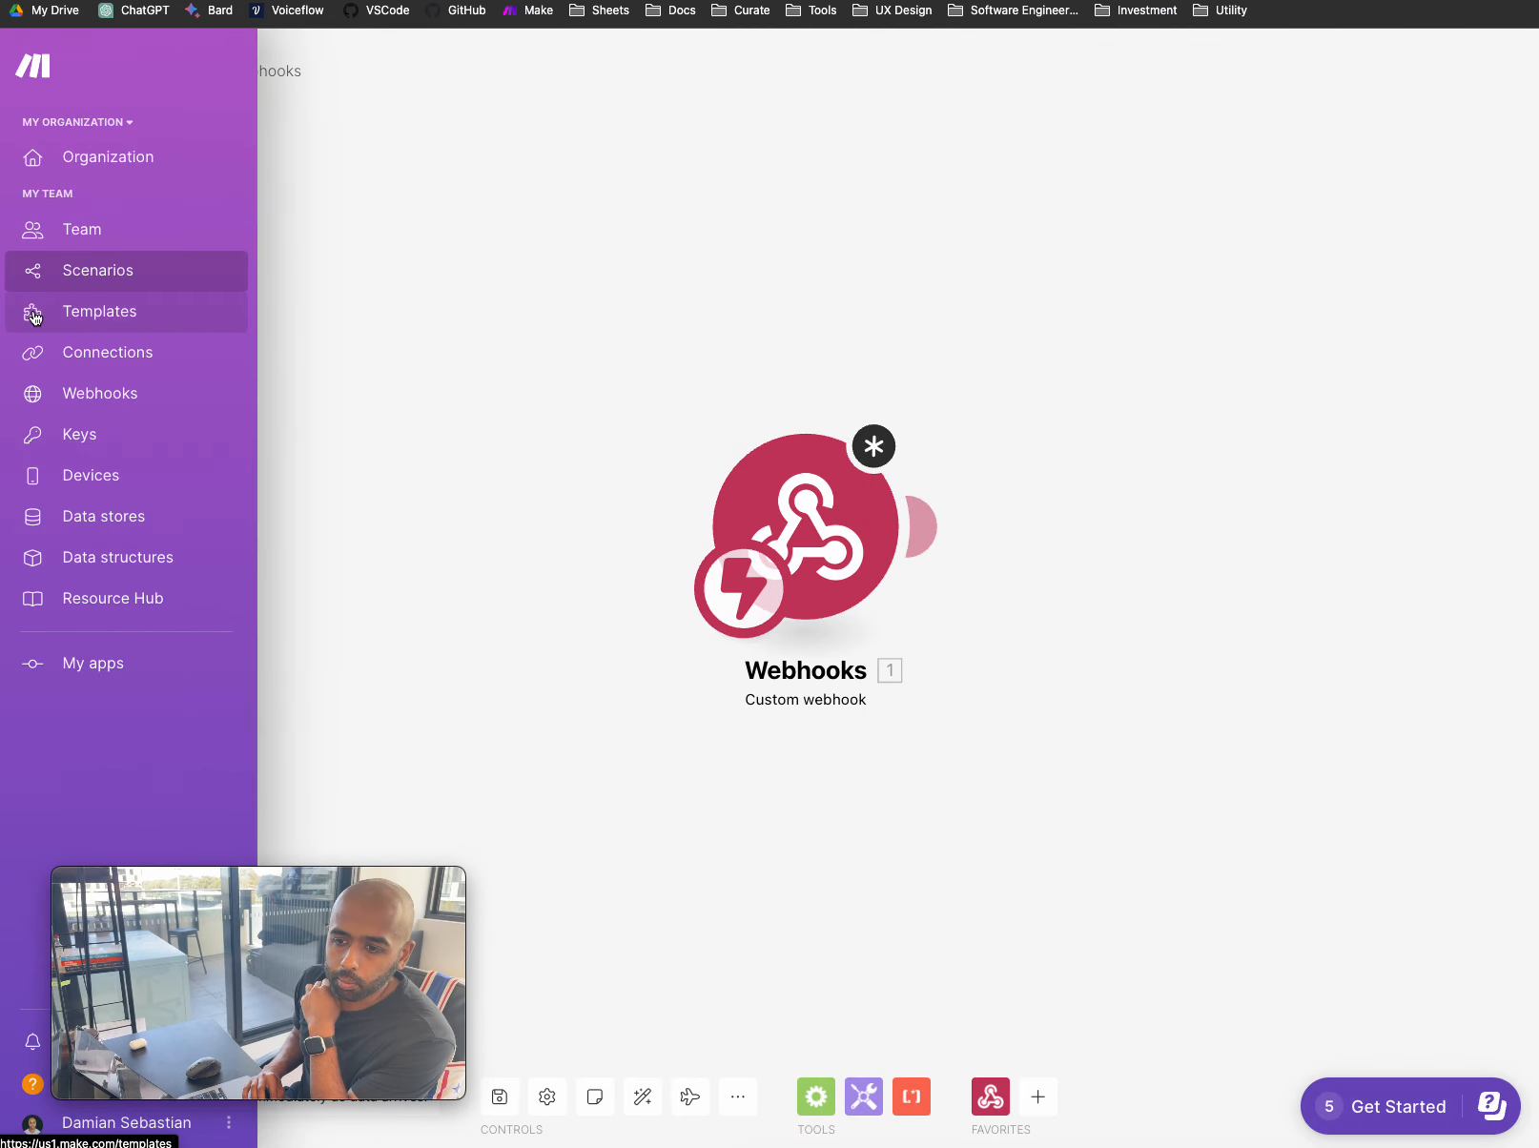
left_click(108, 394)
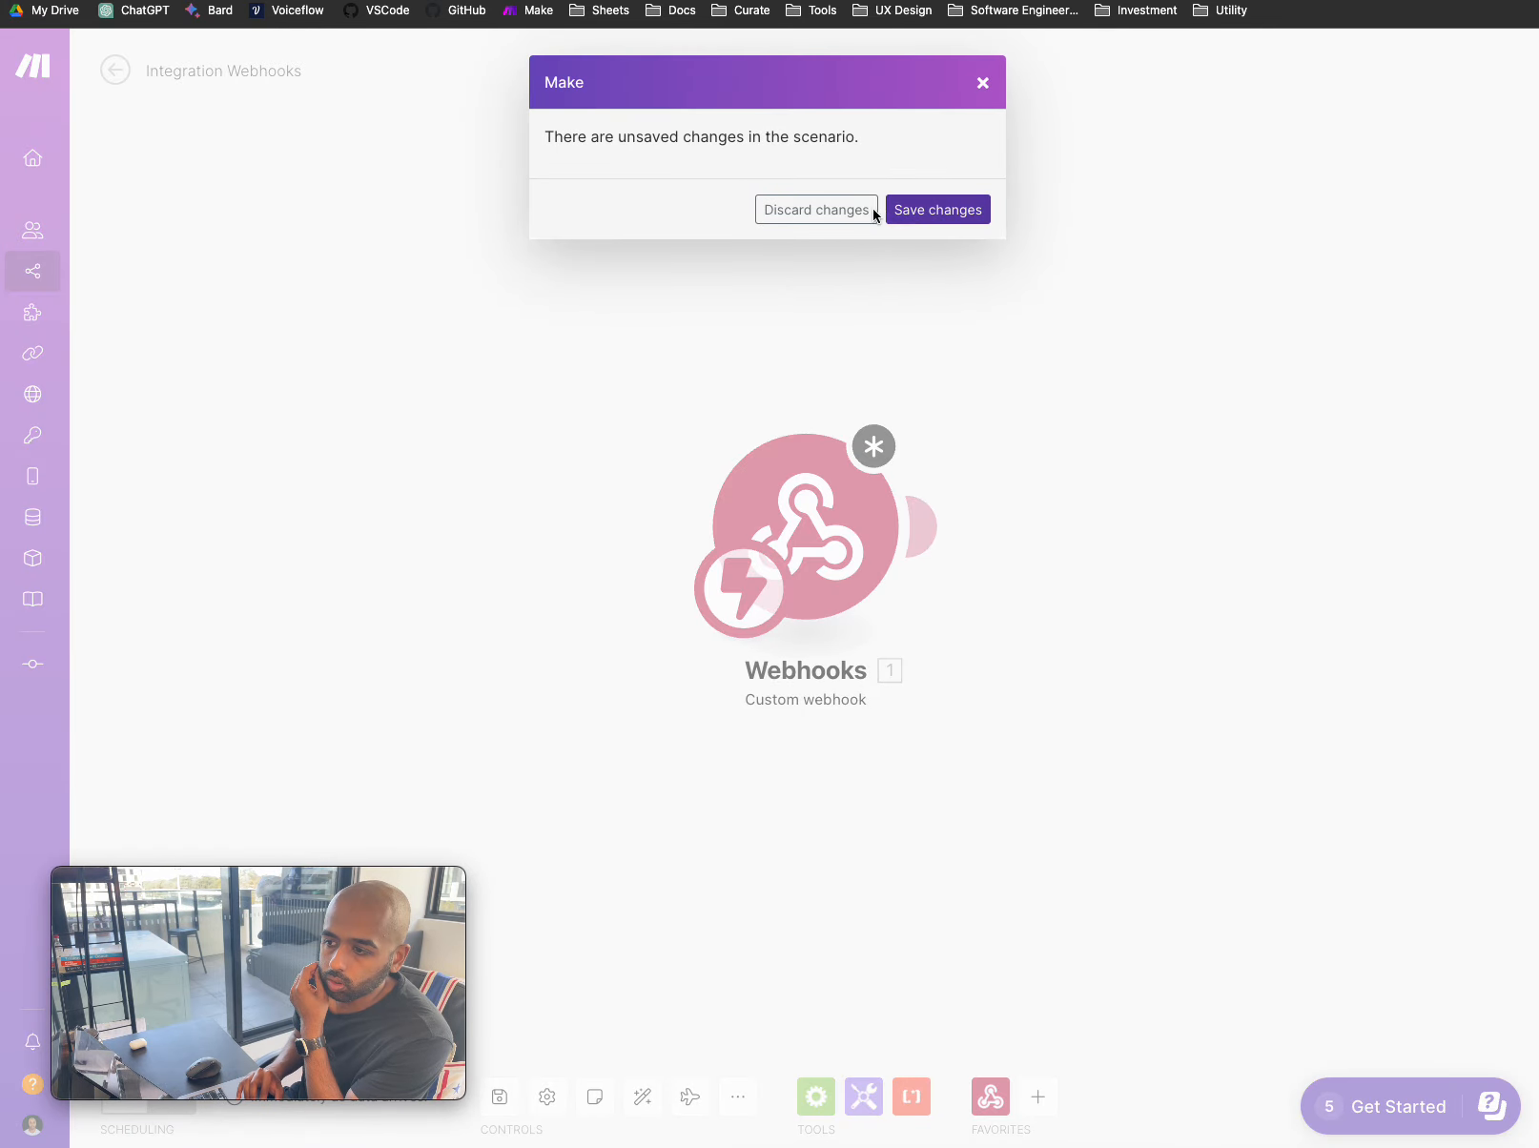
left_click(860, 214)
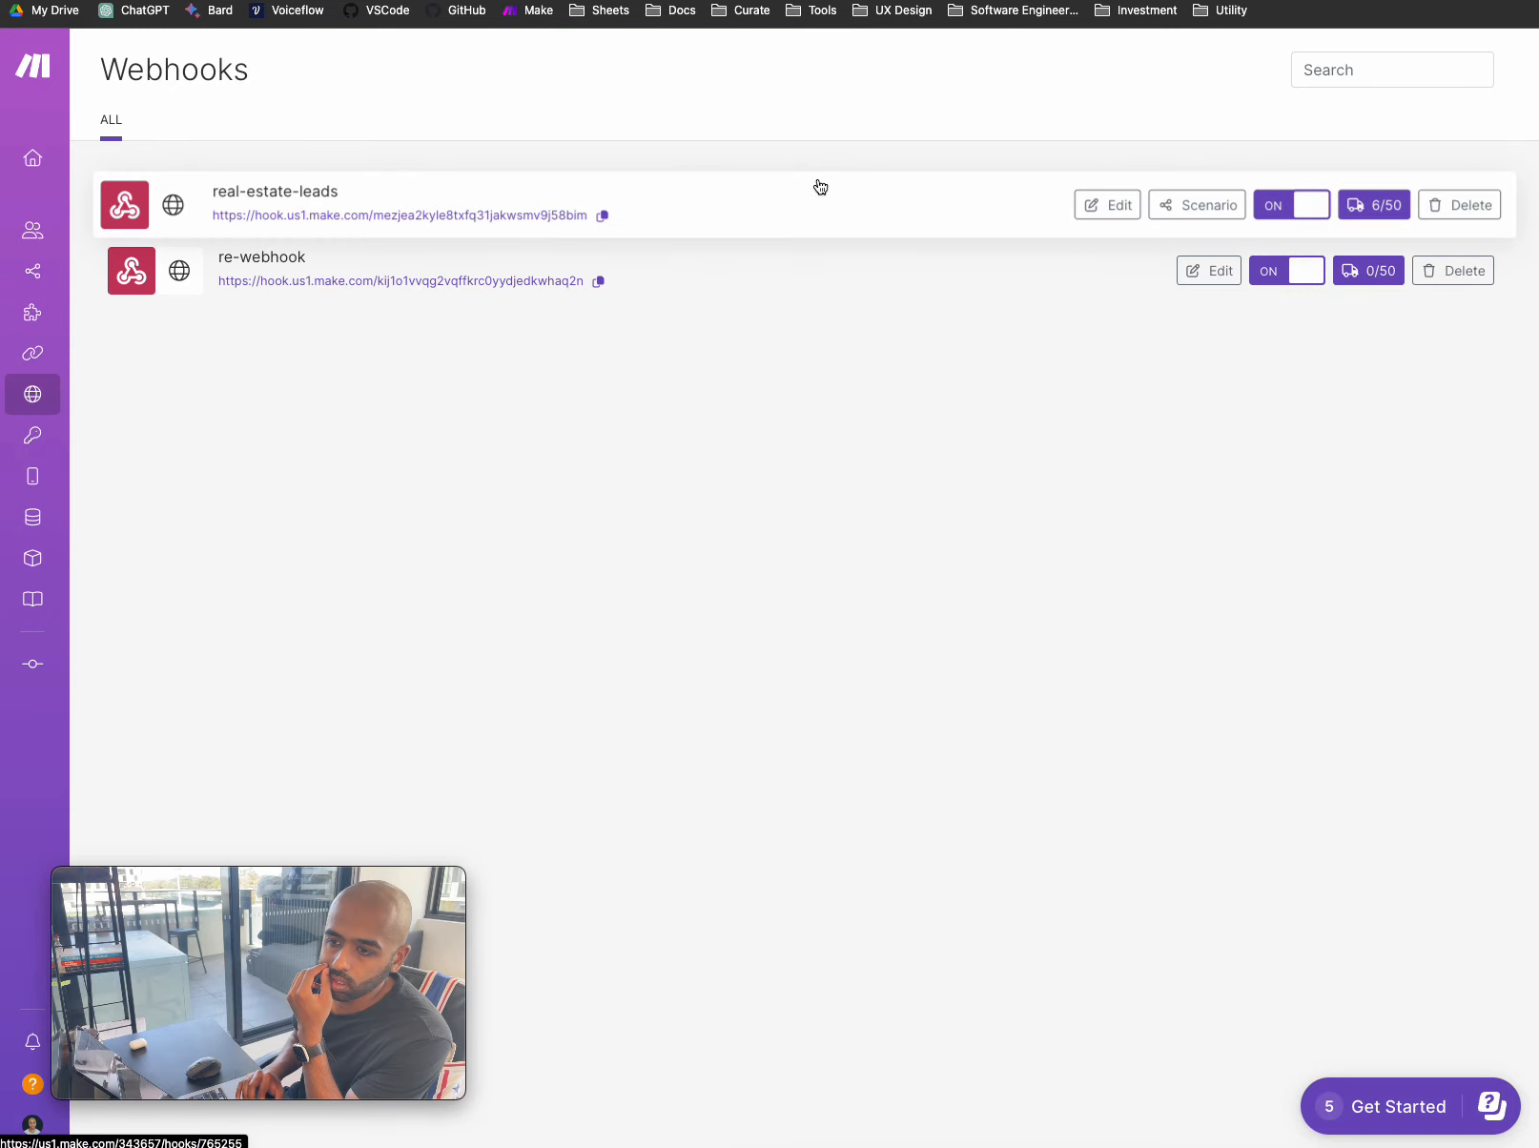
- Inspect the real-estate-leads webhook logs, including the 1:07:37 pm request, ending on All scenarios
left_click(374, 198)
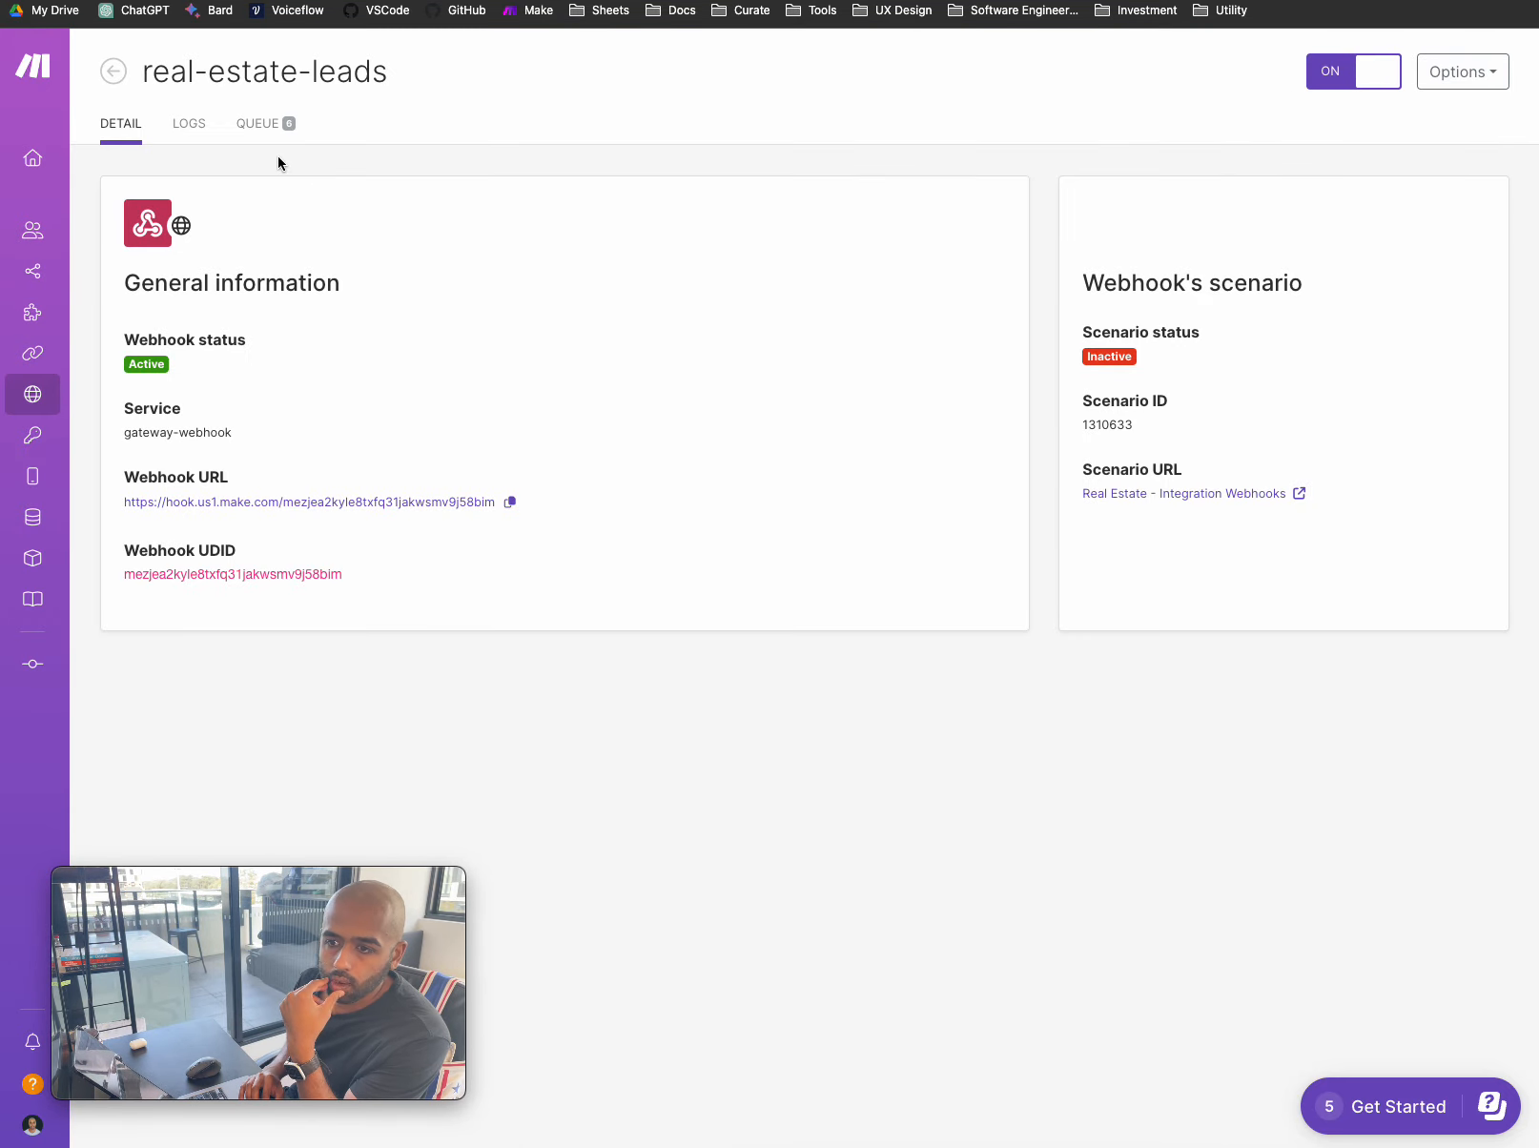
left_click(190, 126)
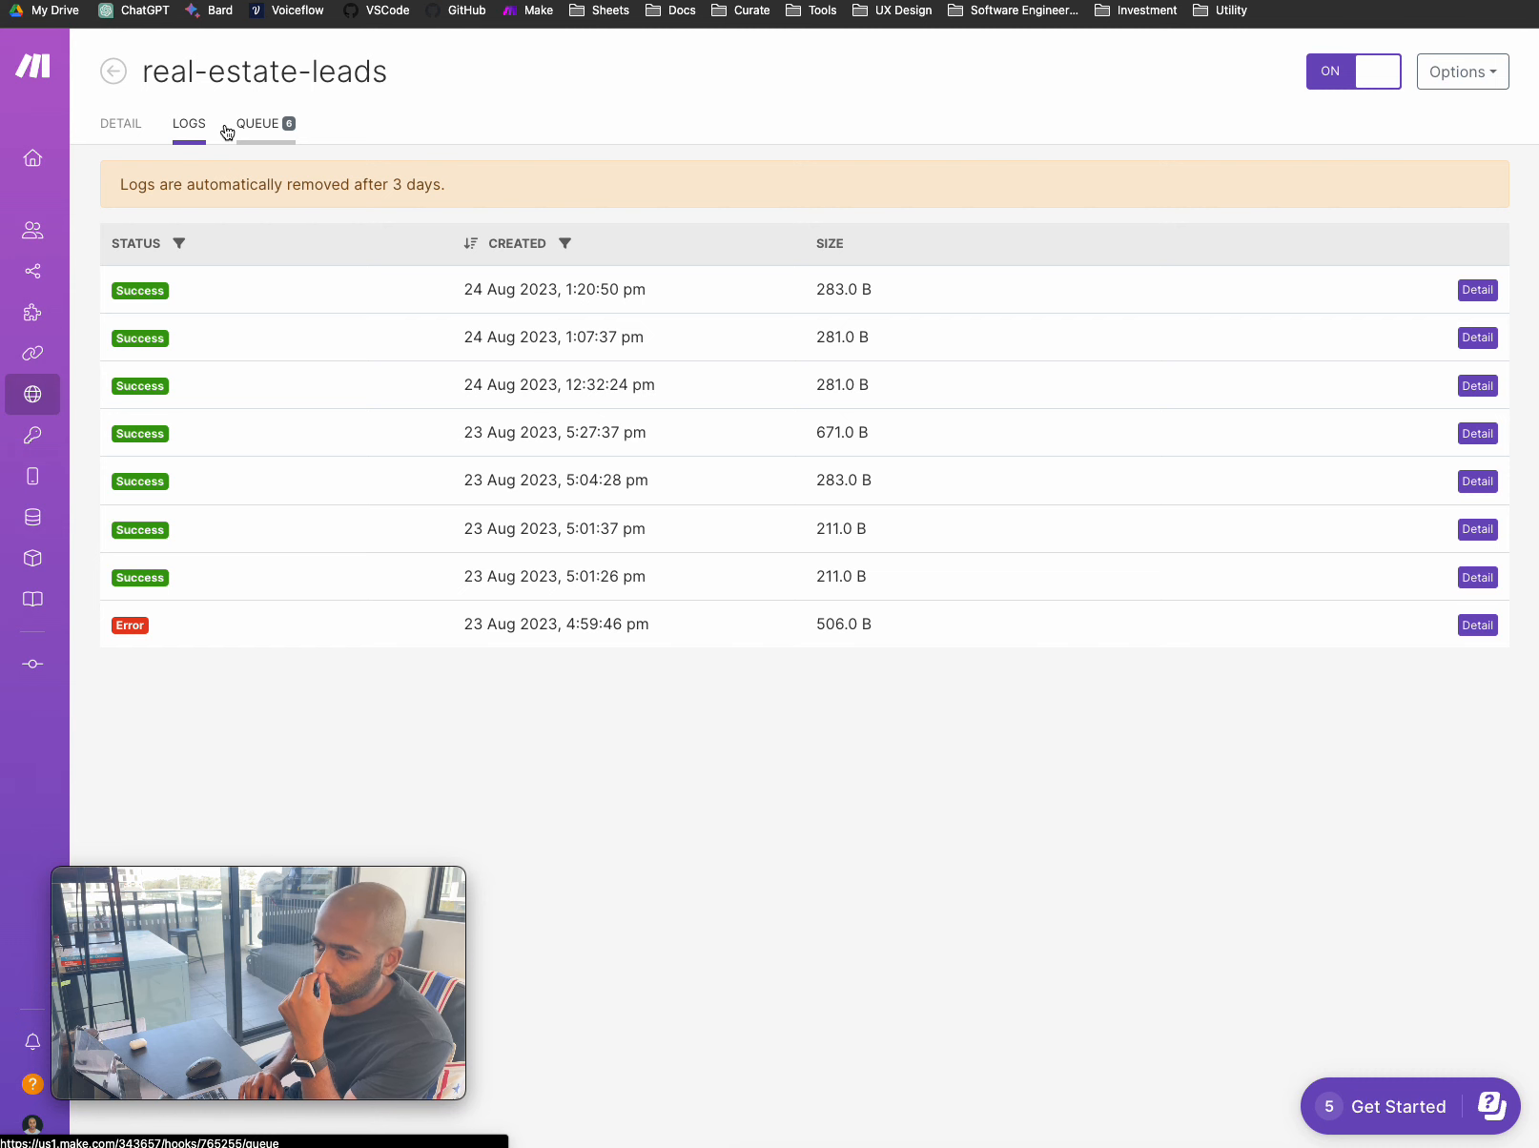
left_click(1478, 342)
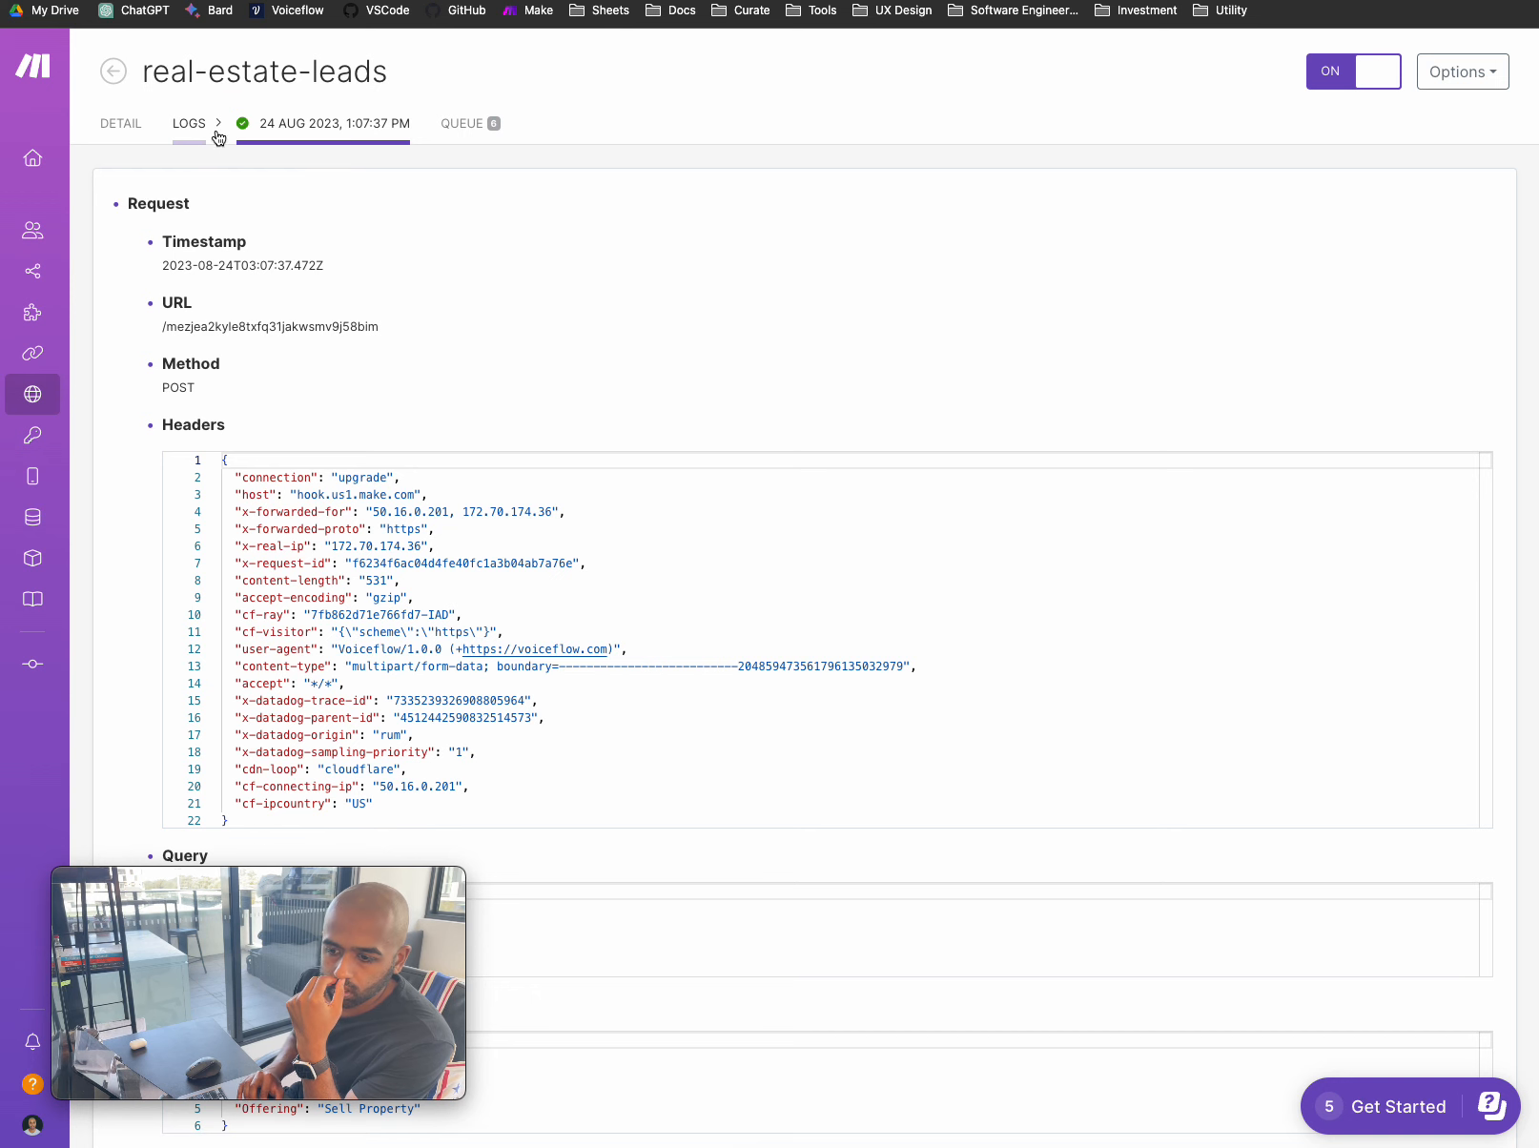
left_click(111, 76)
left_click(111, 80)
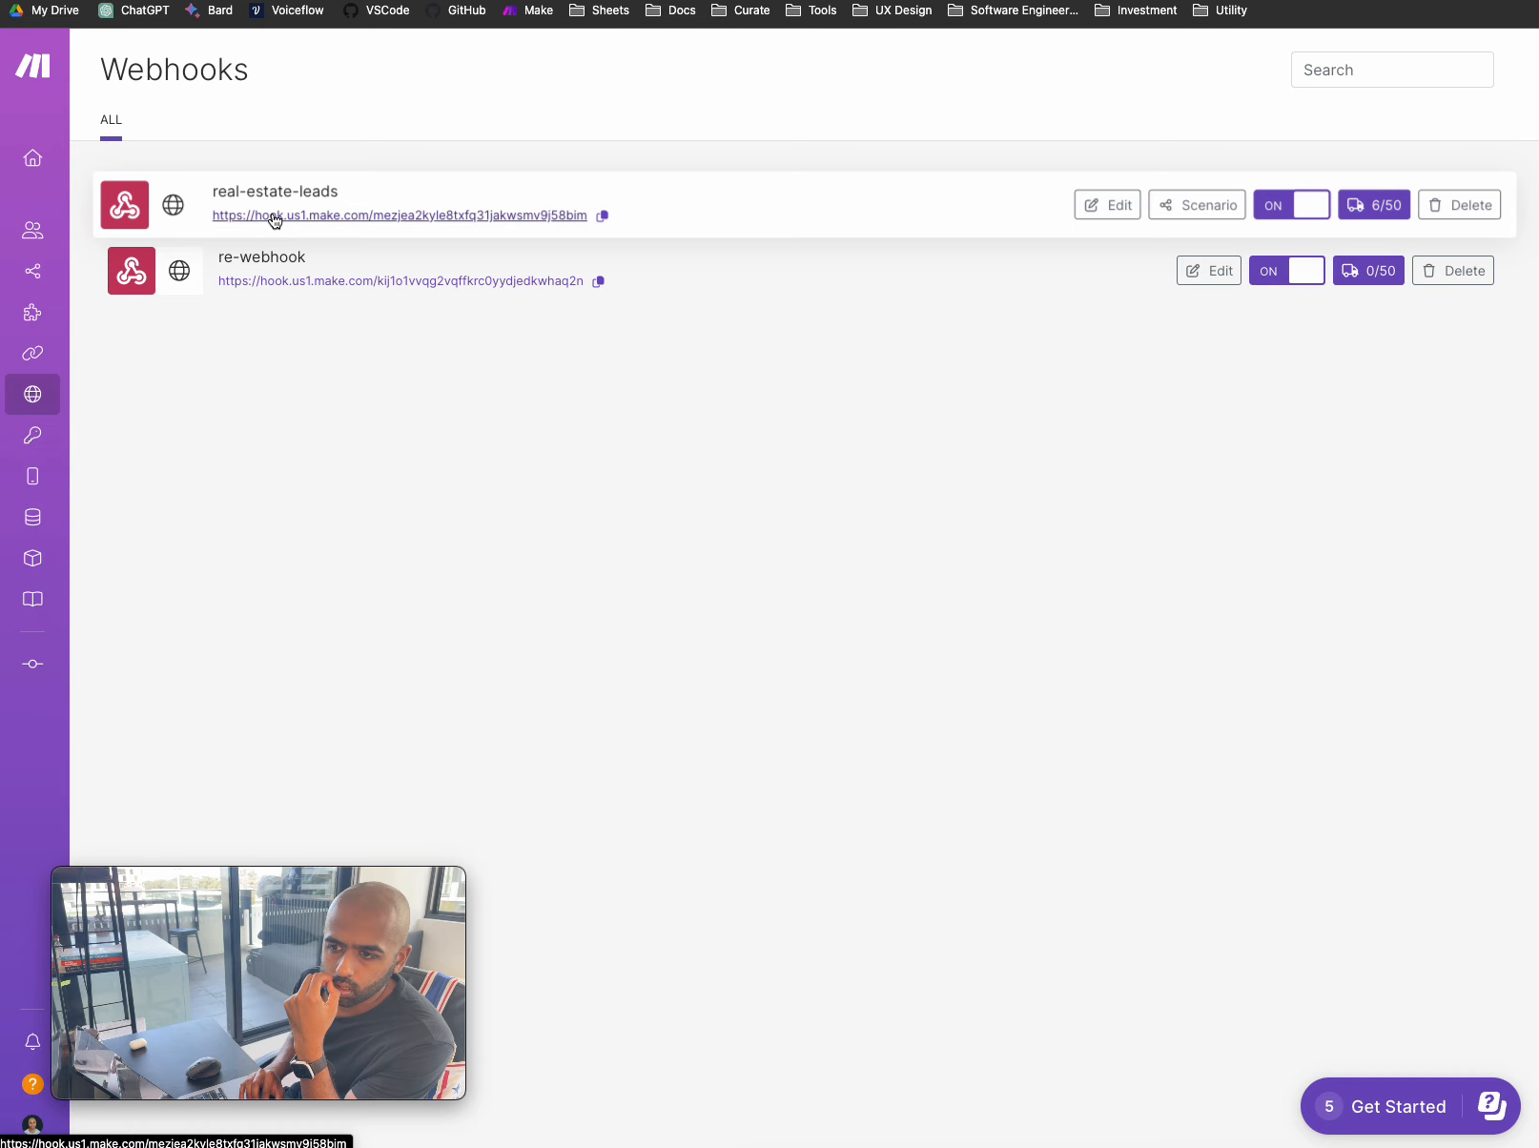
left_click(266, 193)
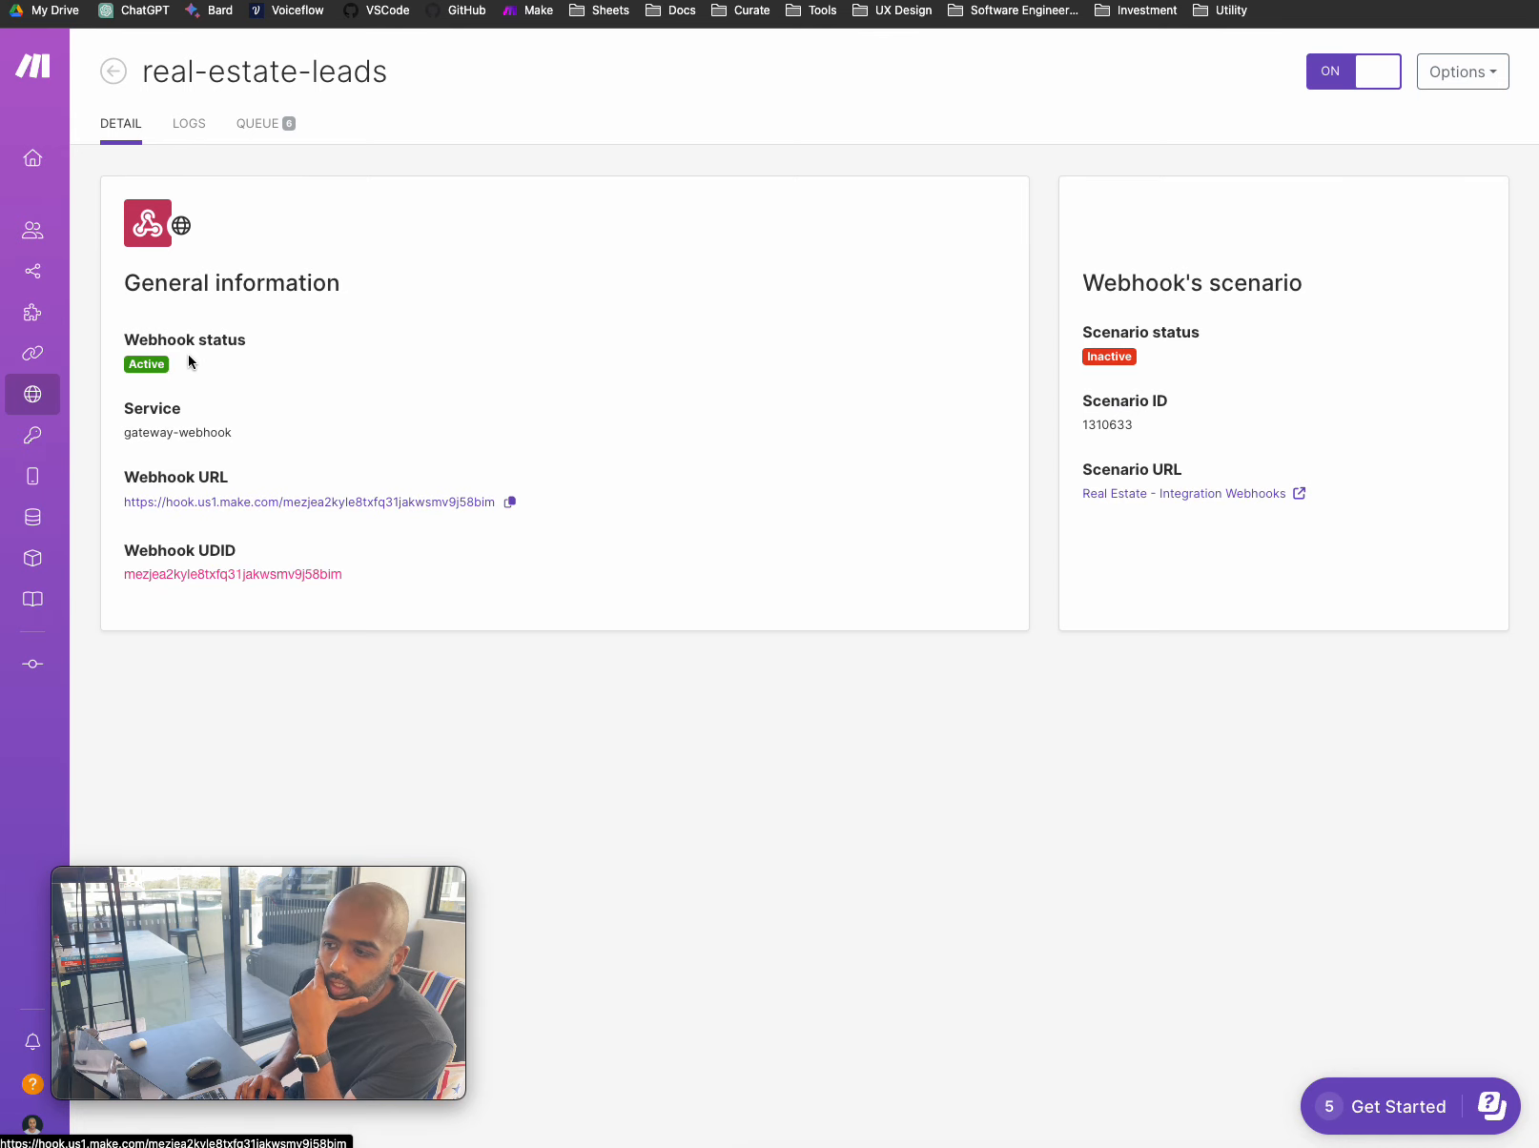
left_click(189, 123)
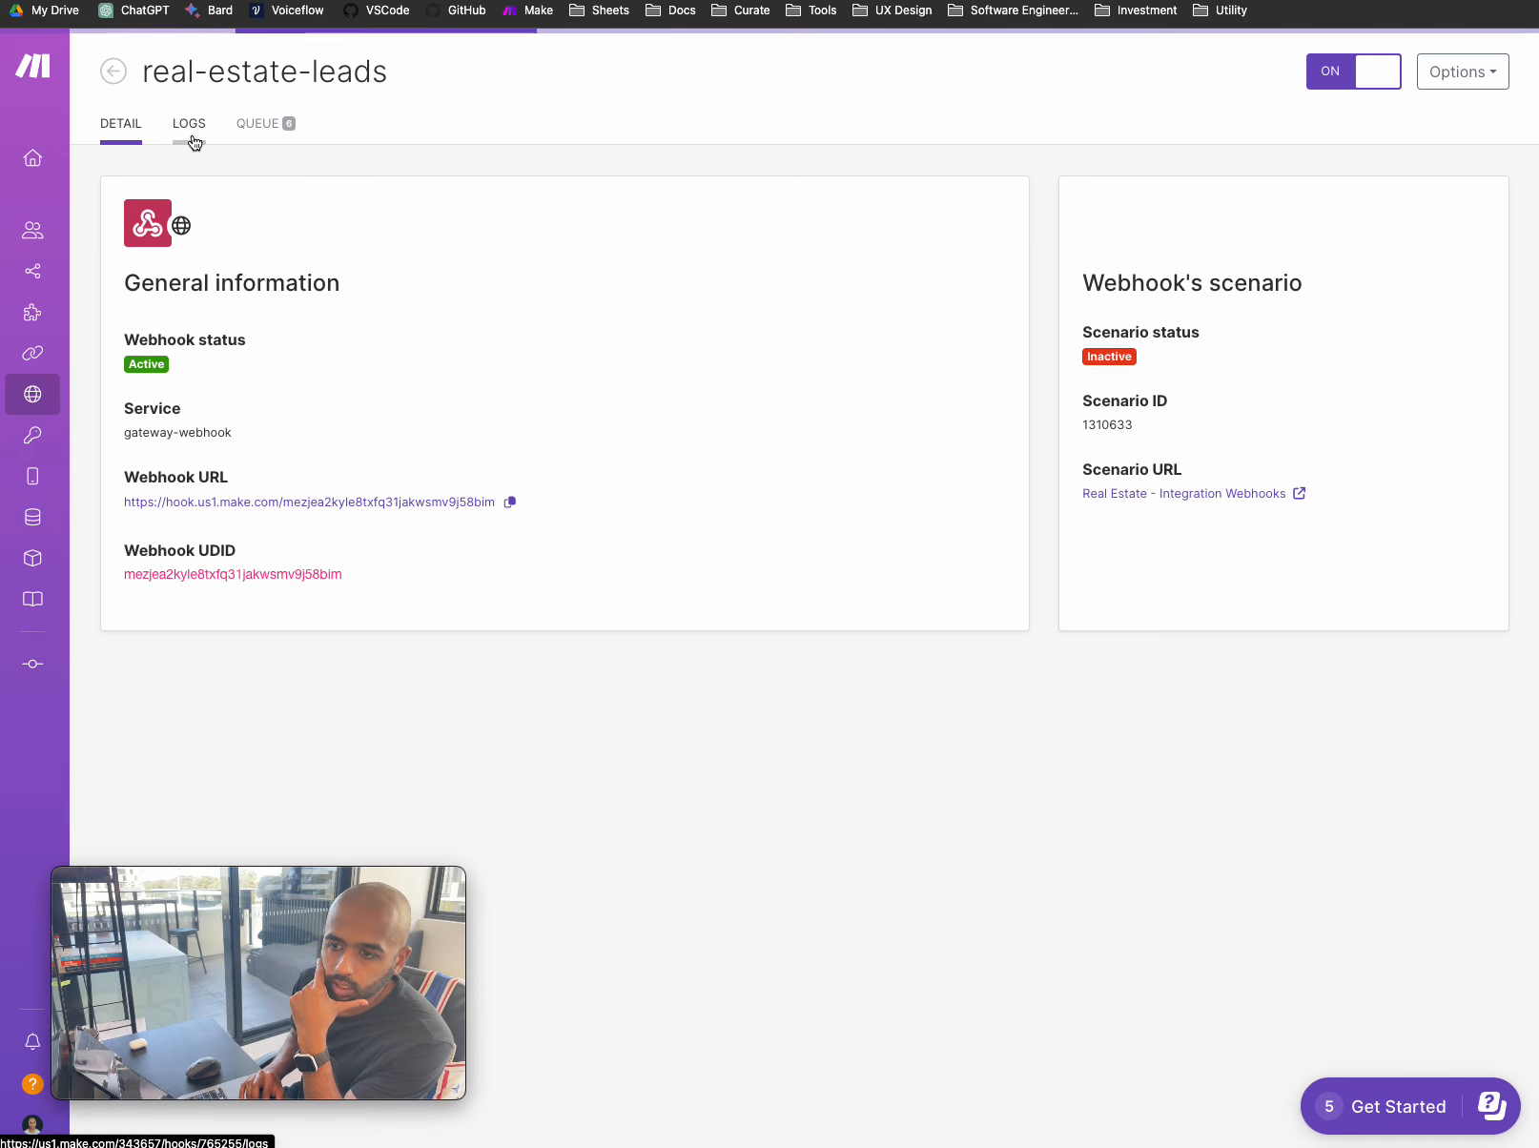
left_click(116, 72)
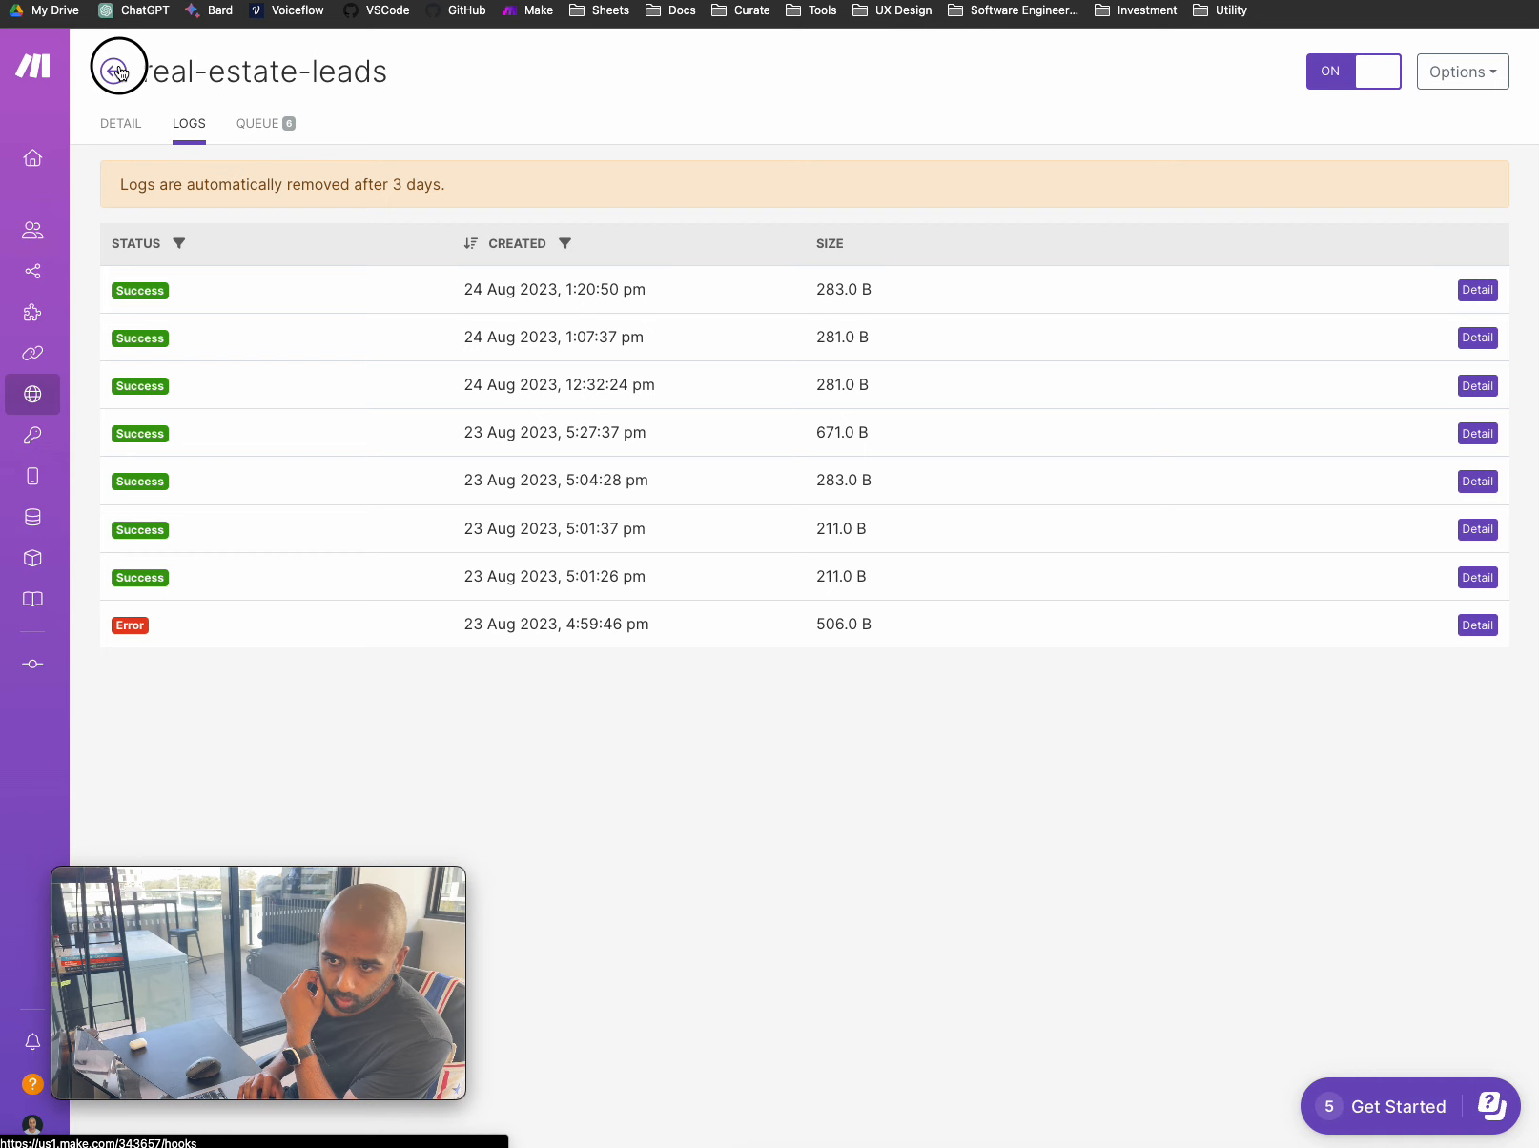
left_click(46, 273)
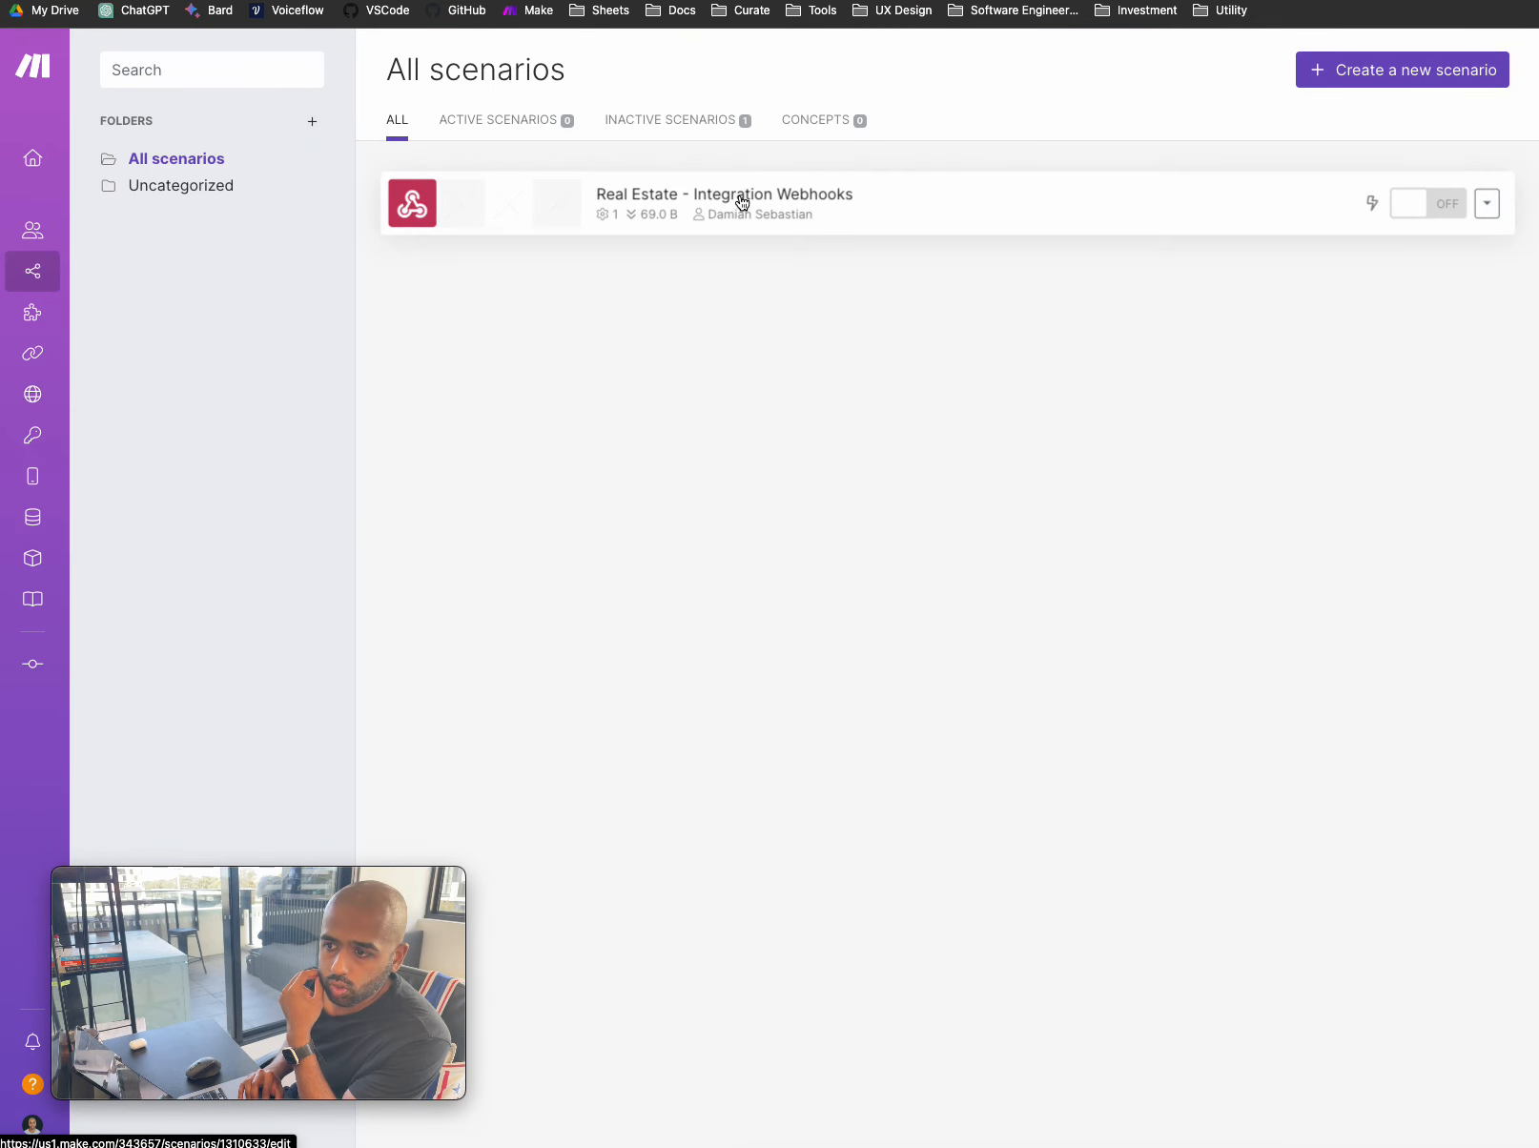
- Open the Real Estate - Integration Webhooks queue and view the 1:07:37 pm record's parsed data
left_click(742, 201)
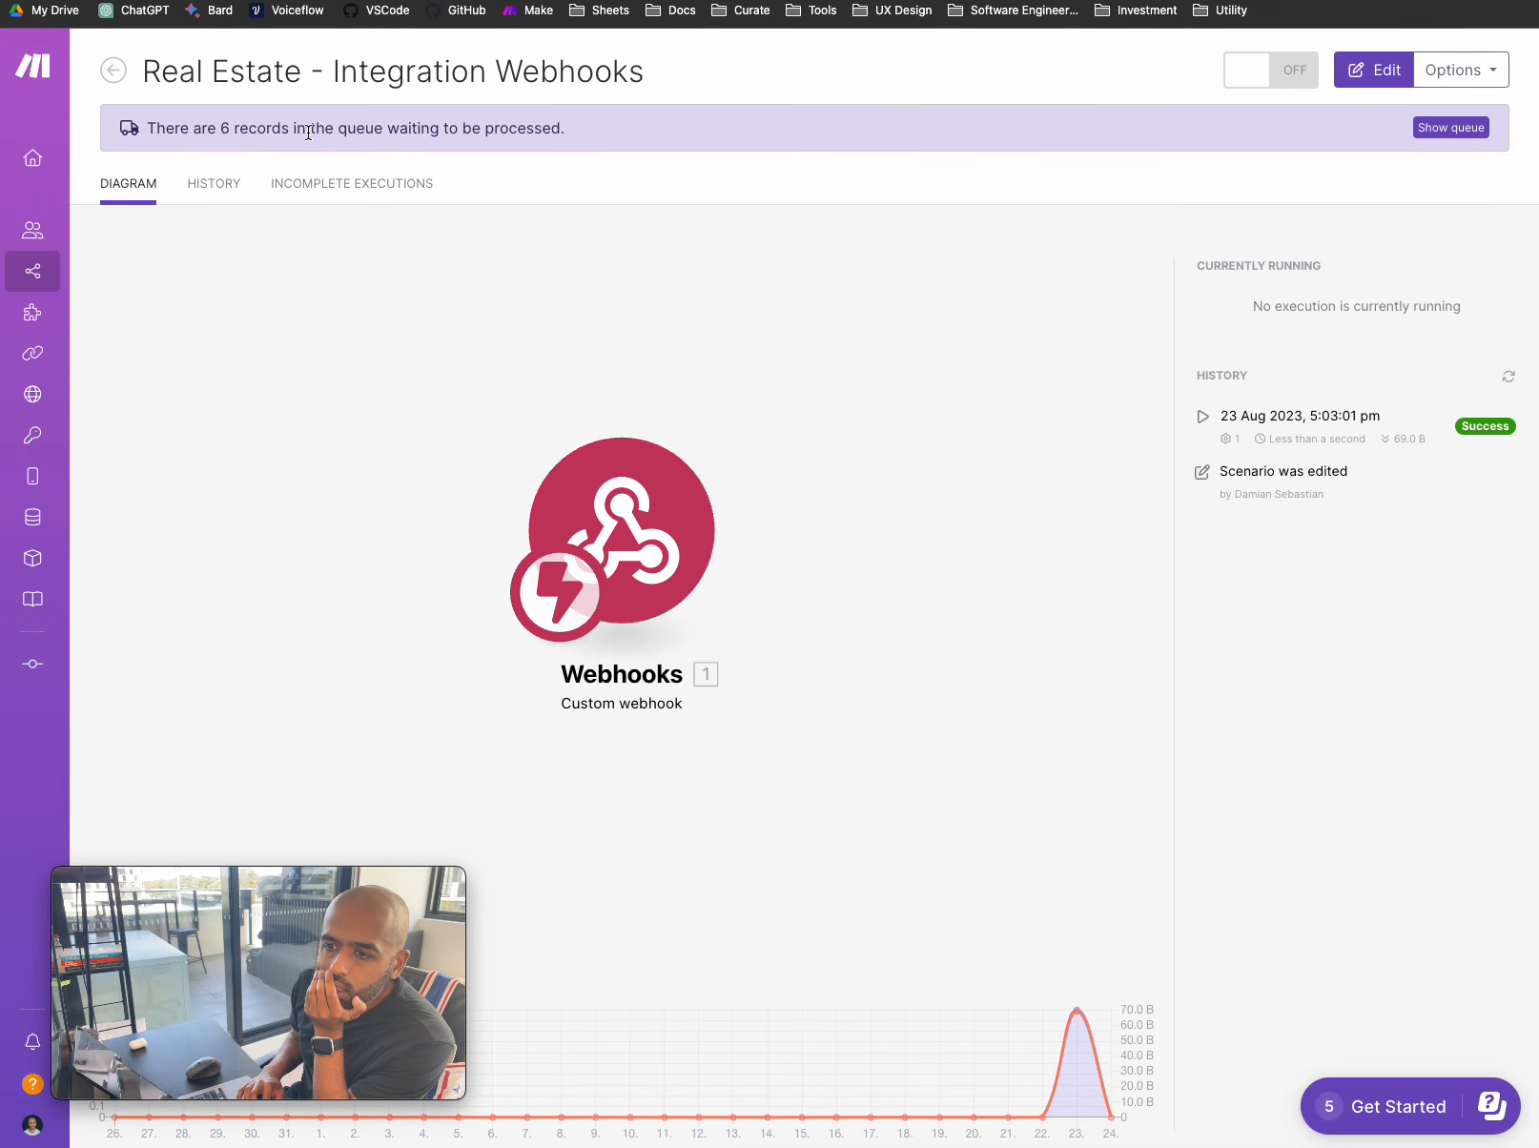
left_click(1459, 133)
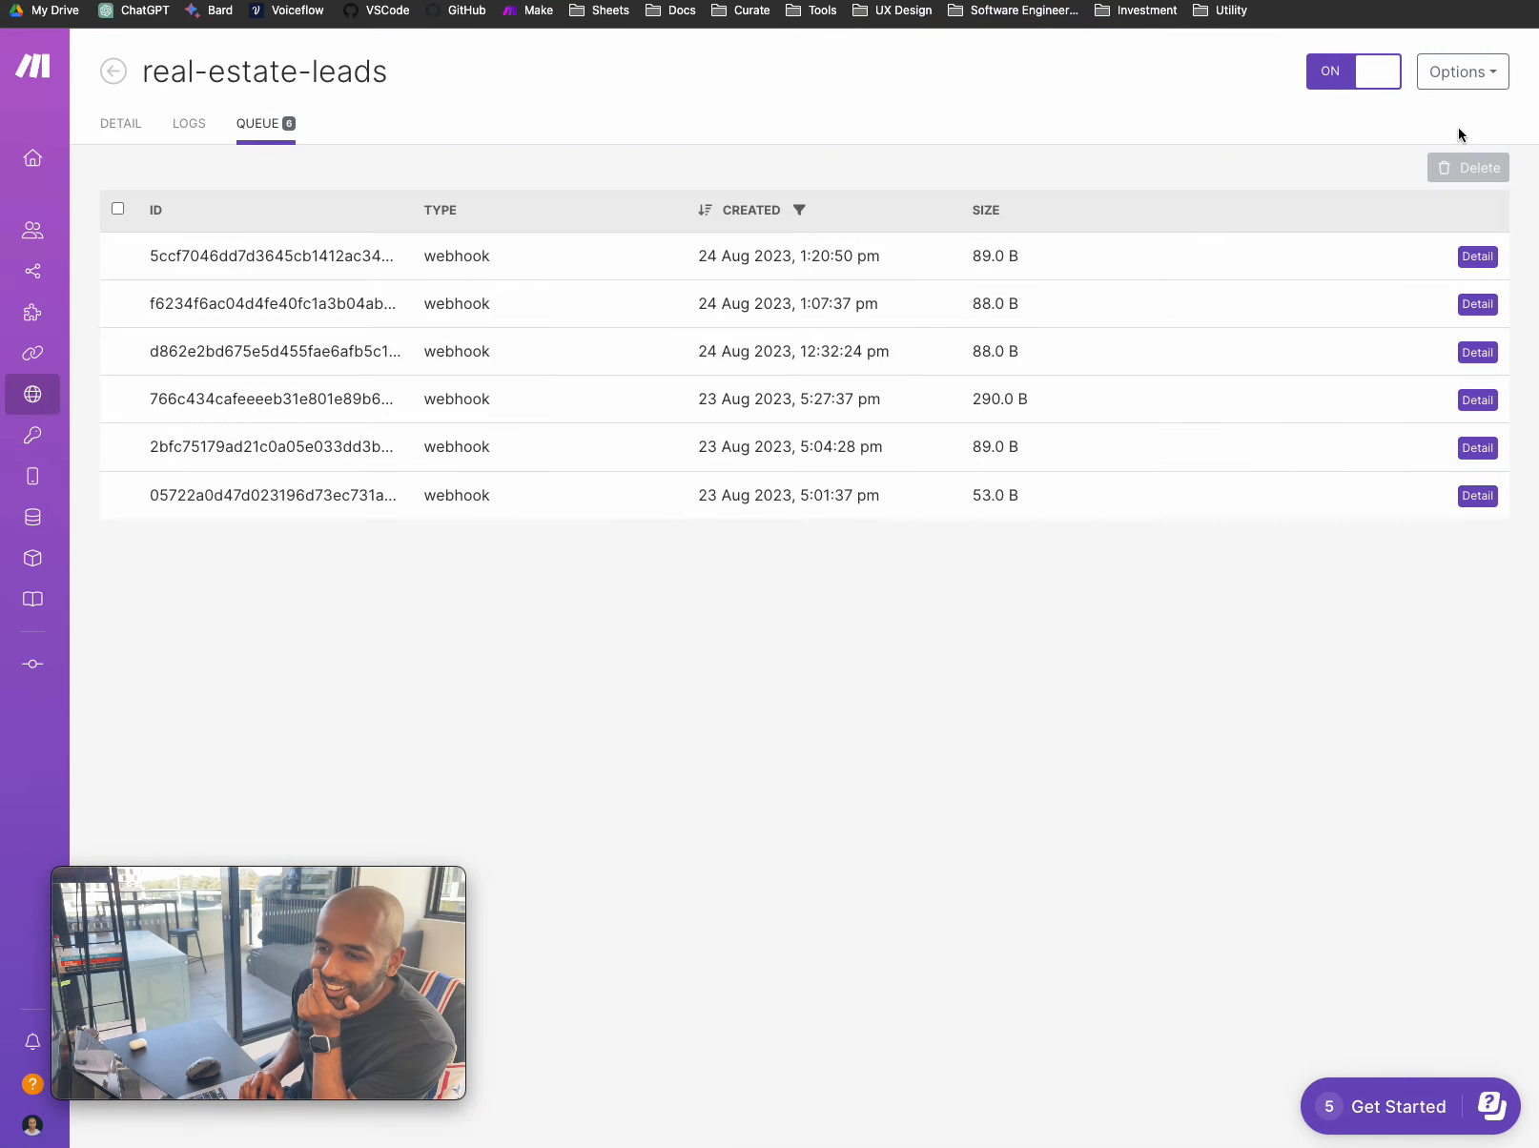
left_click(1481, 307)
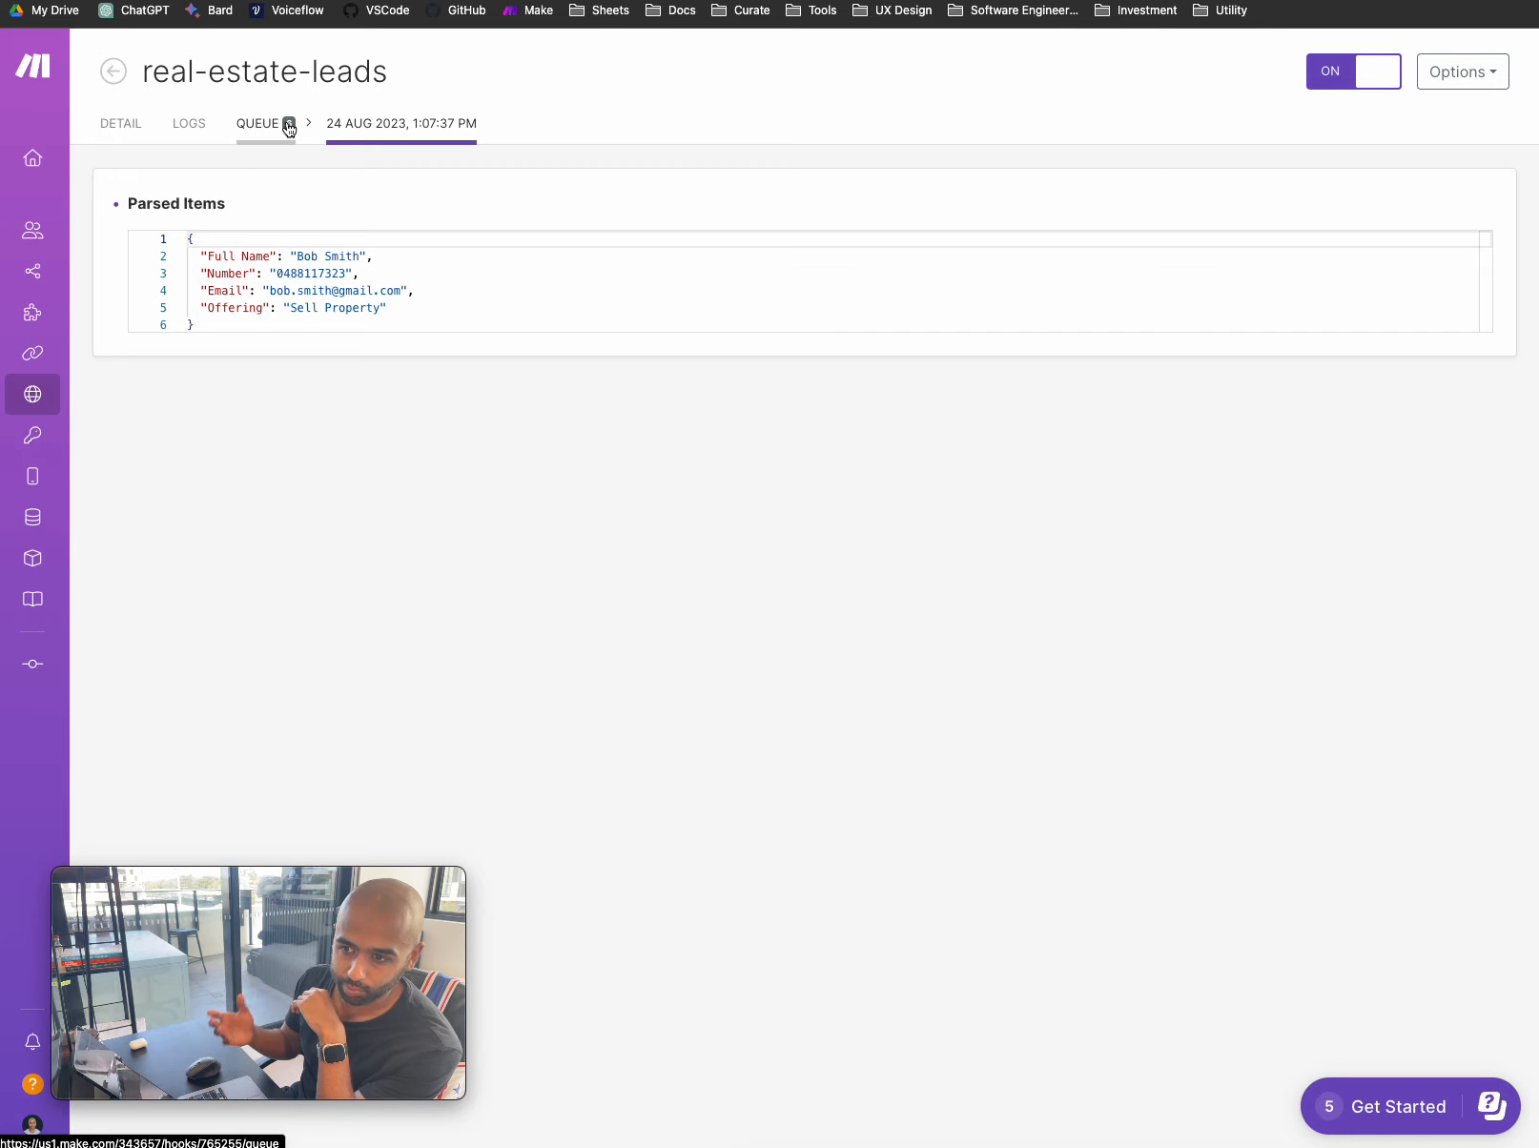
left_click(260, 2)
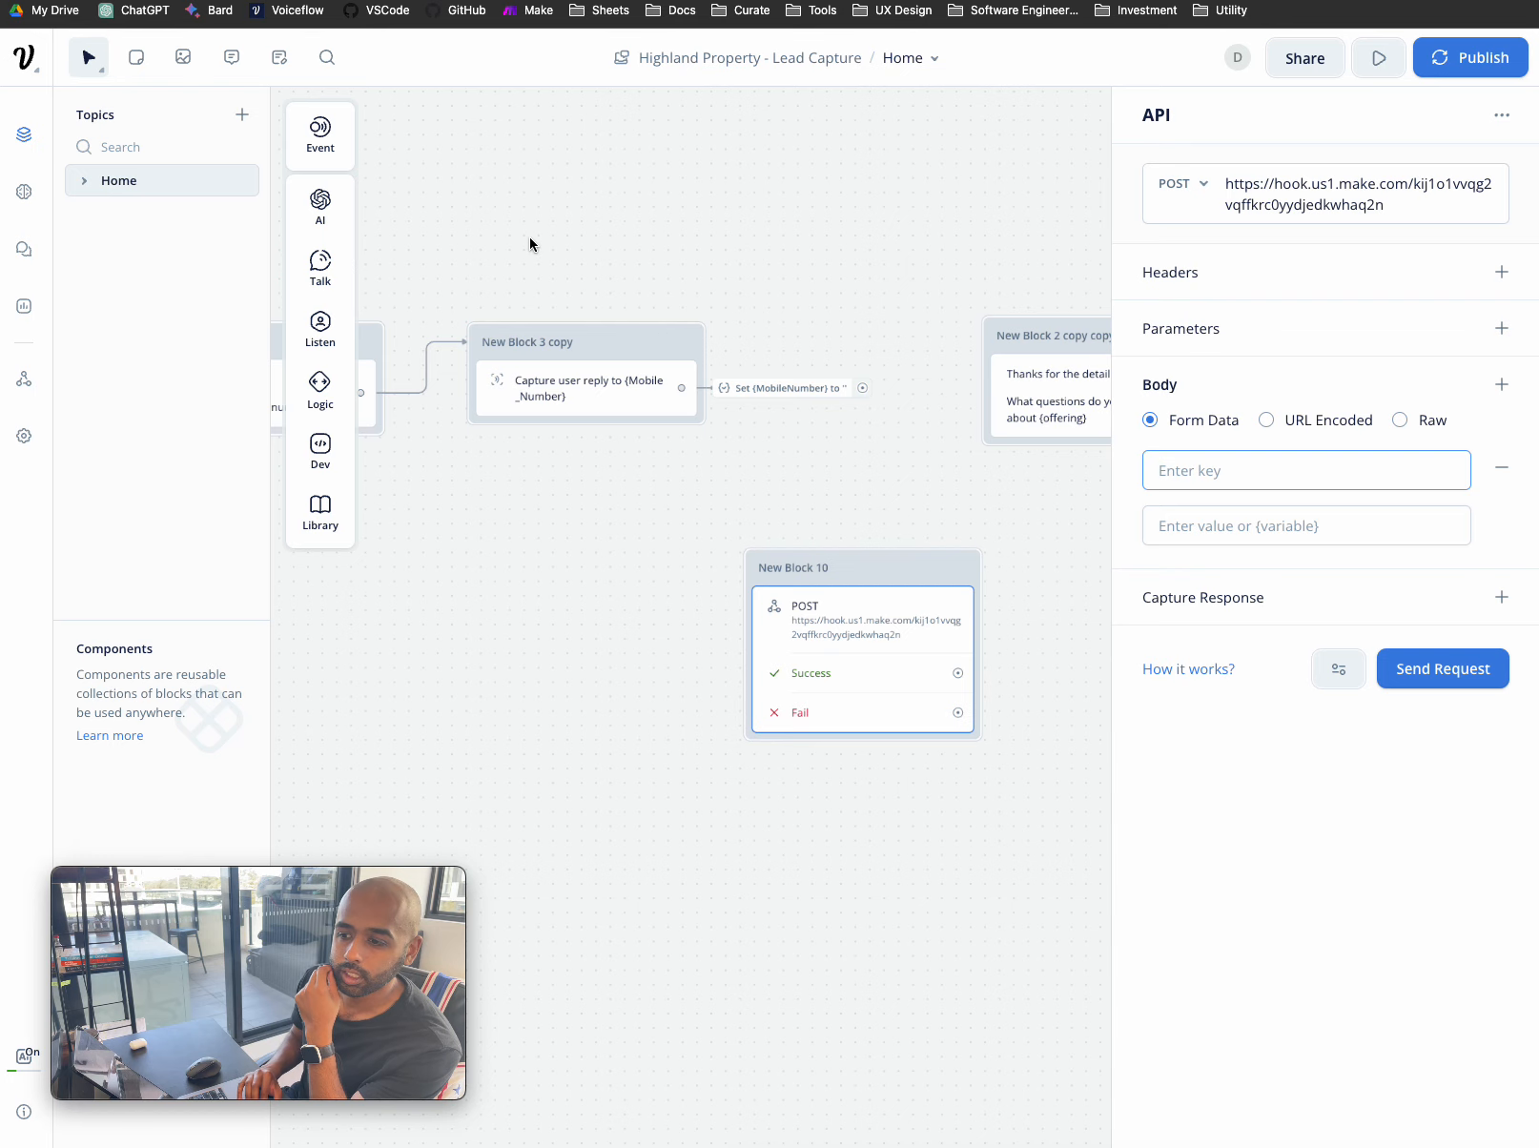
- Close the API editor and pan the canvas to review every block, including New Block 10's POST request
left_click(596, 230)
scroll(606, 217, "down", 3)
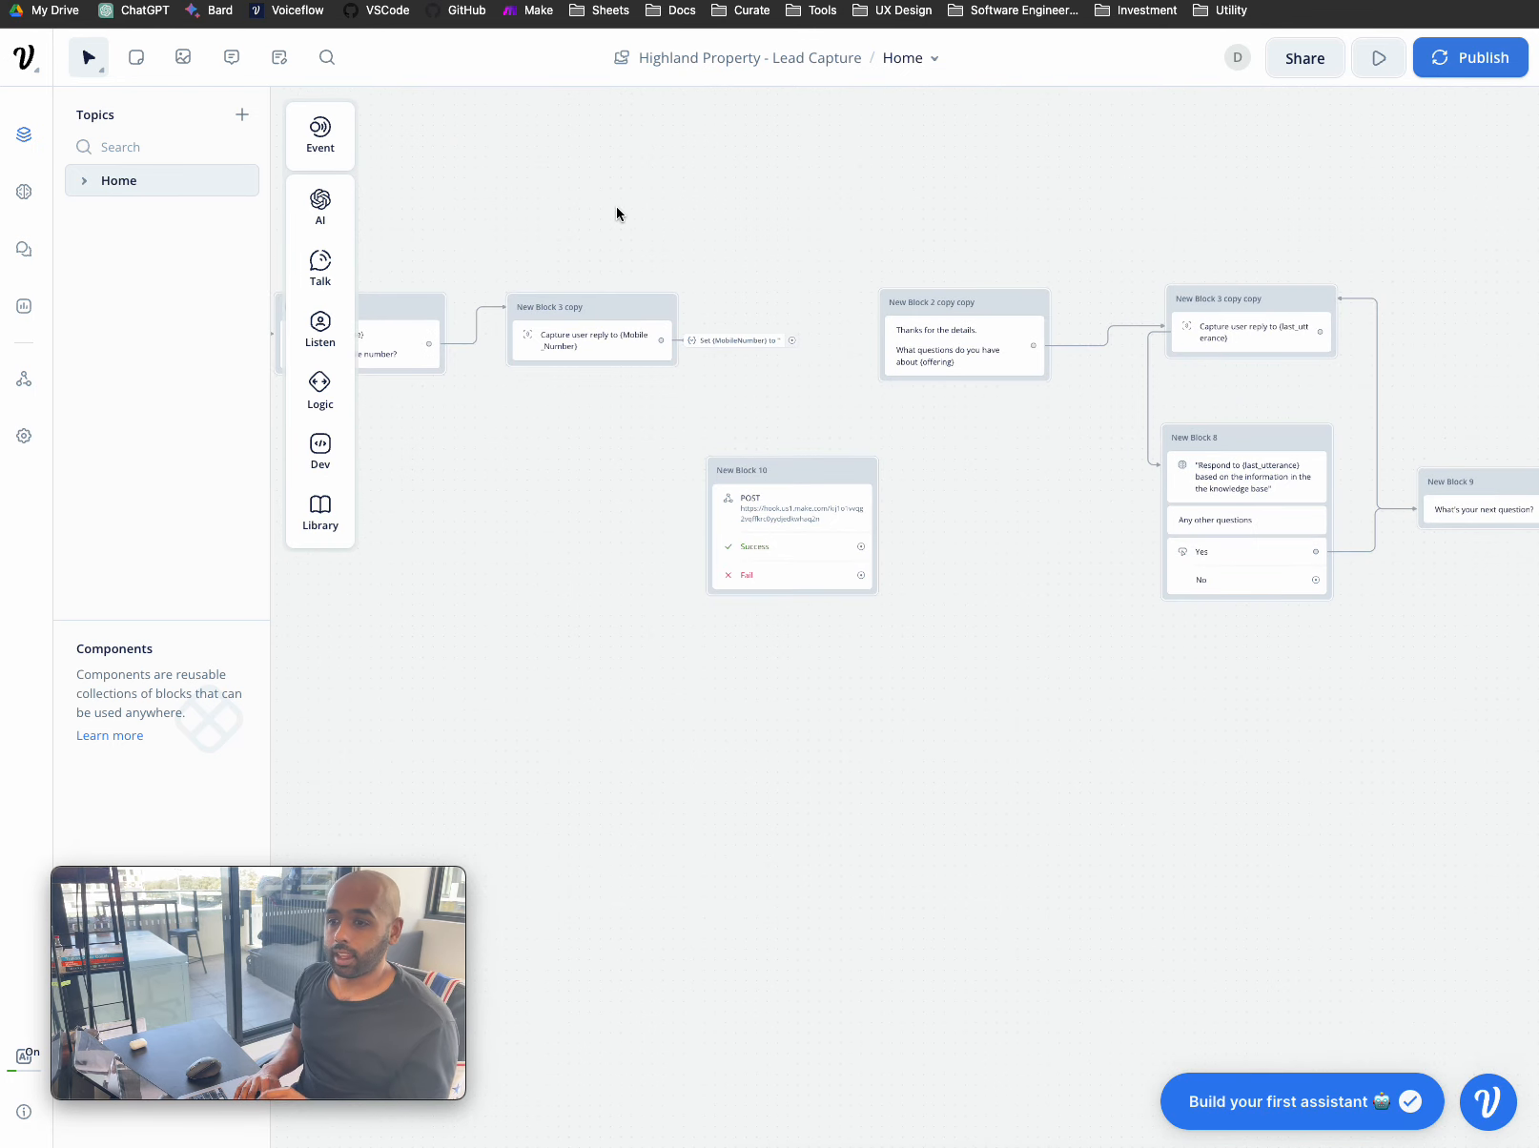
scroll(580, 154, "left", 10)
scroll(579, 154, "down", 2)
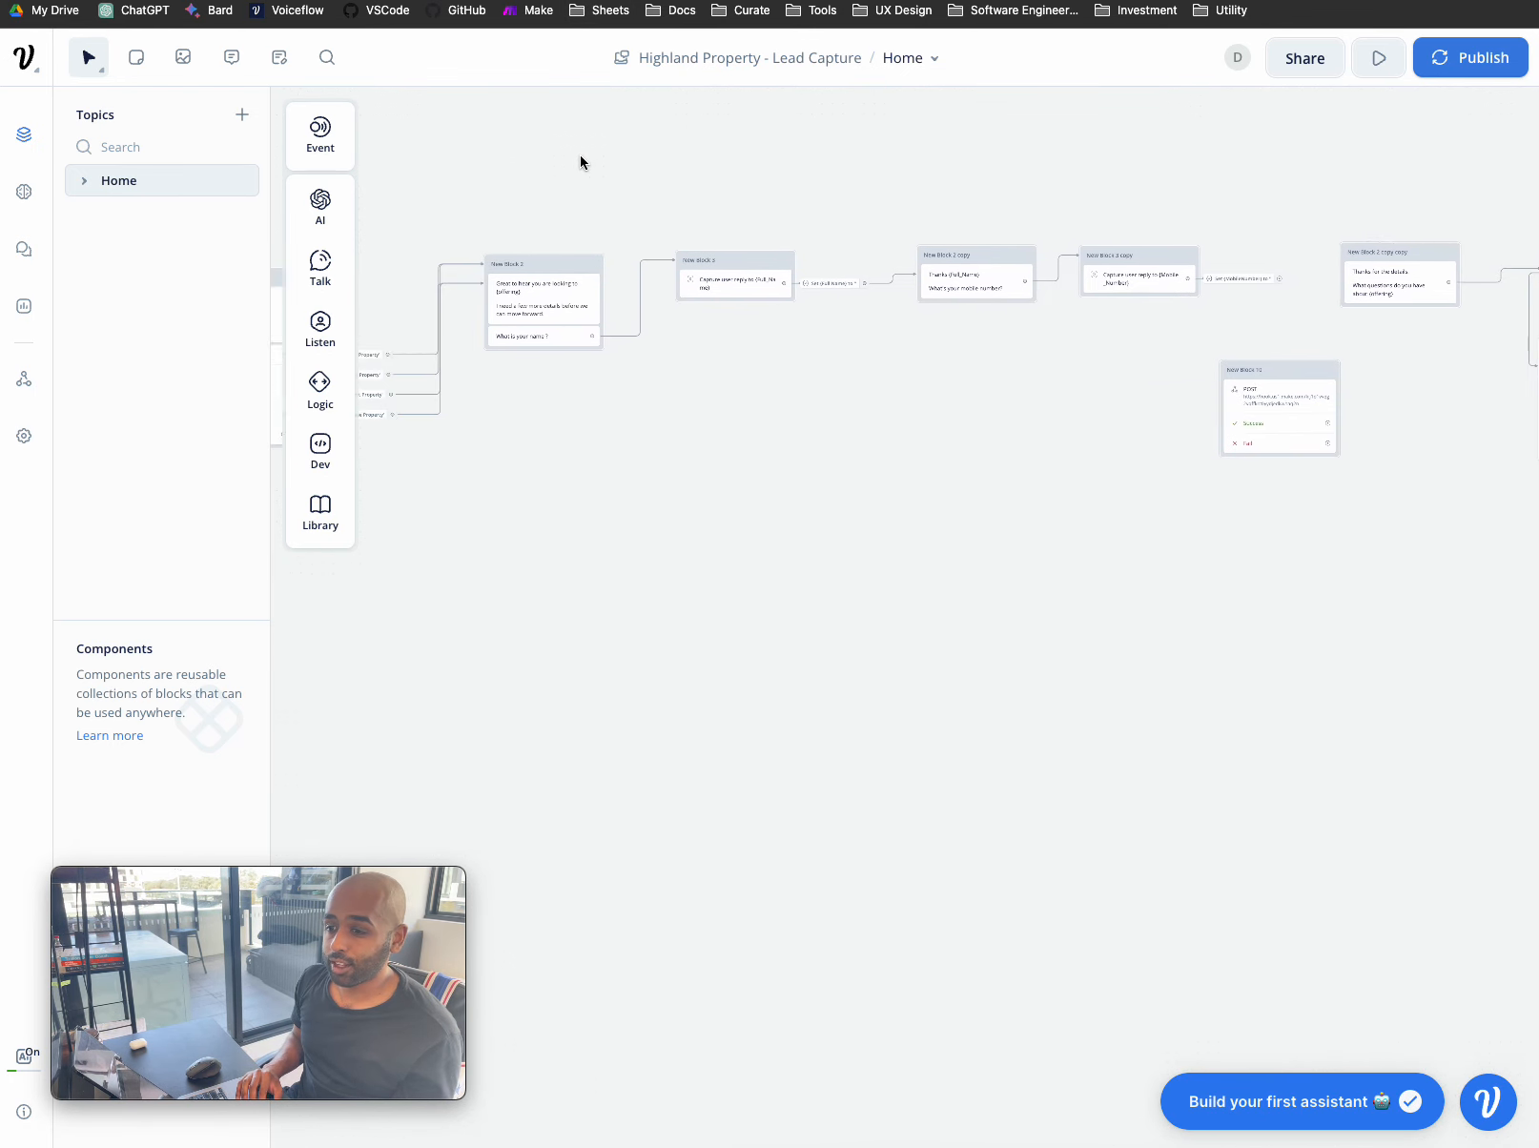
scroll(580, 153, "left", 2)
scroll(584, 162, "up", 3)
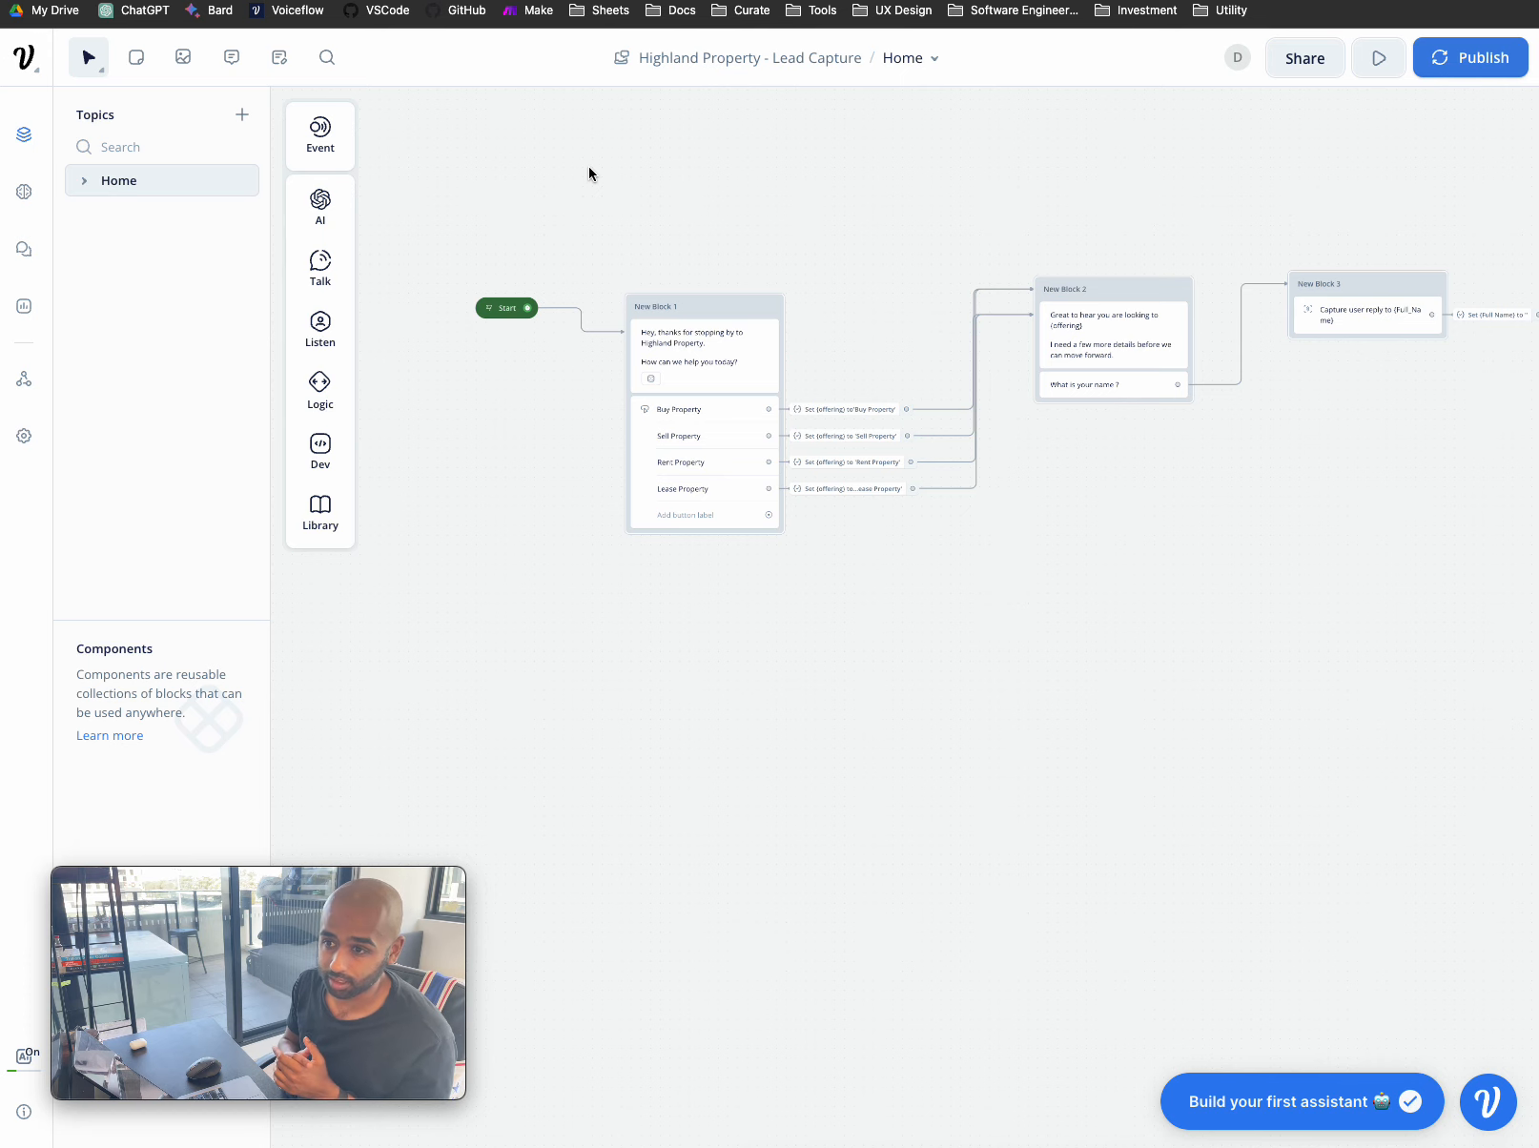
scroll(588, 174, "right", 2)
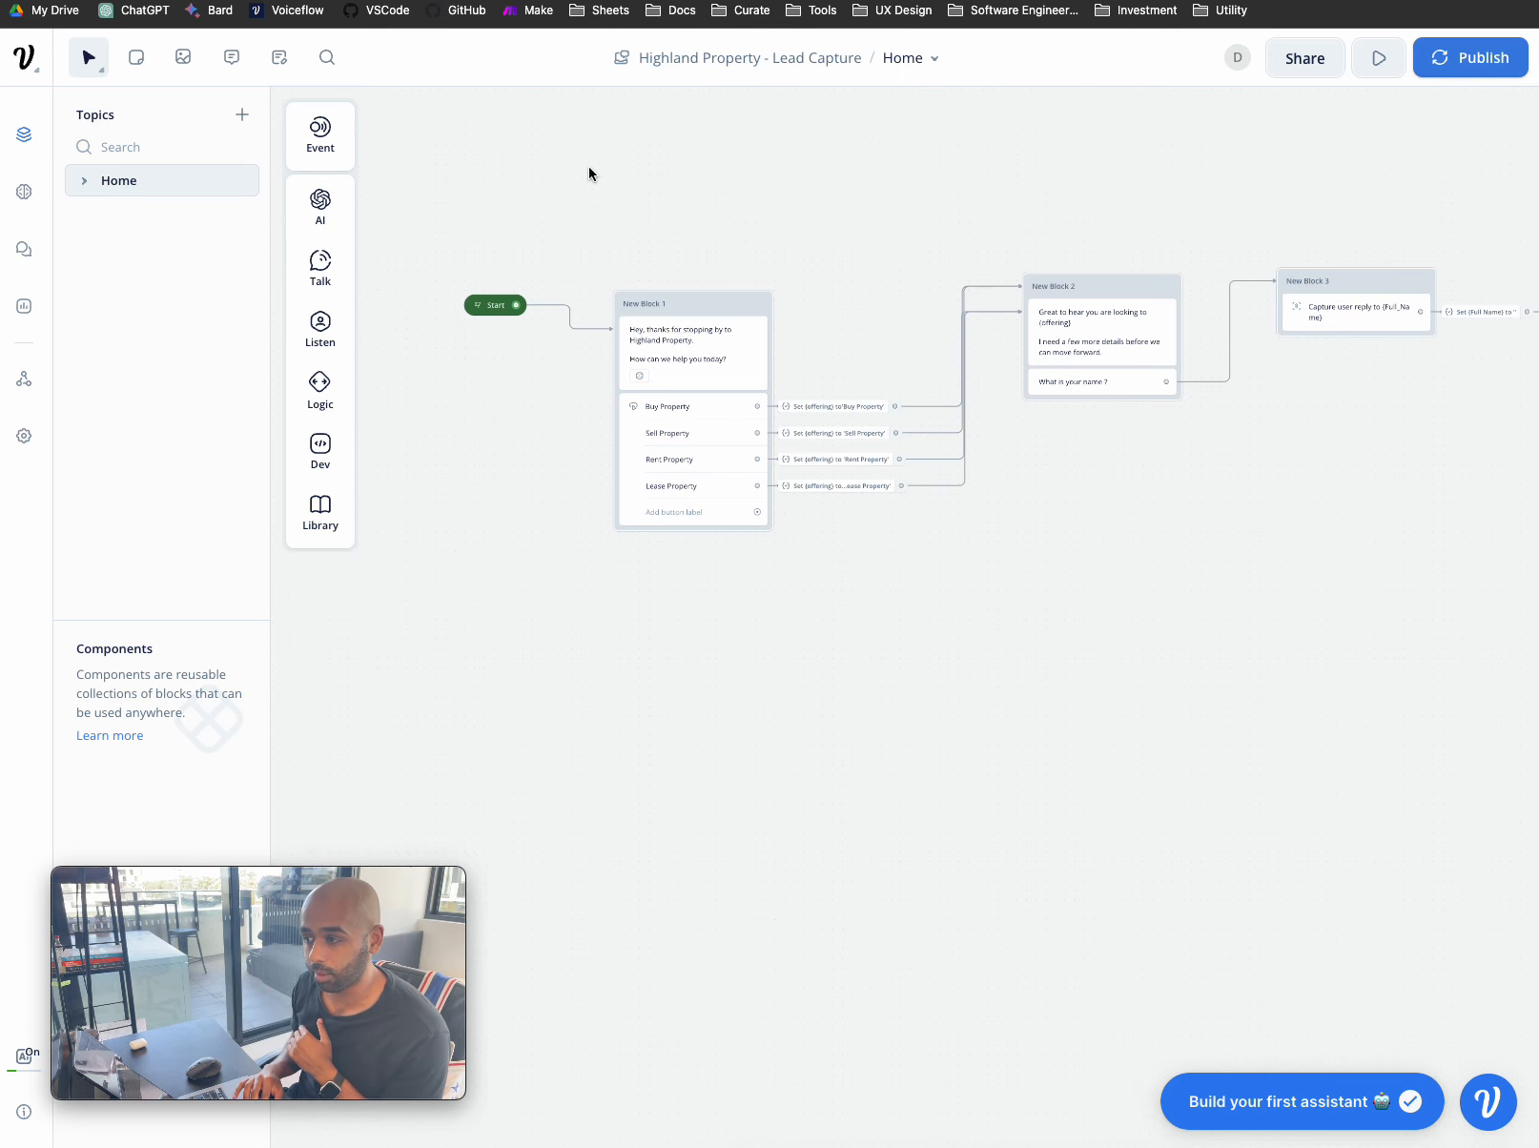
scroll(588, 173, "down", 3)
scroll(588, 173, "right", 1)
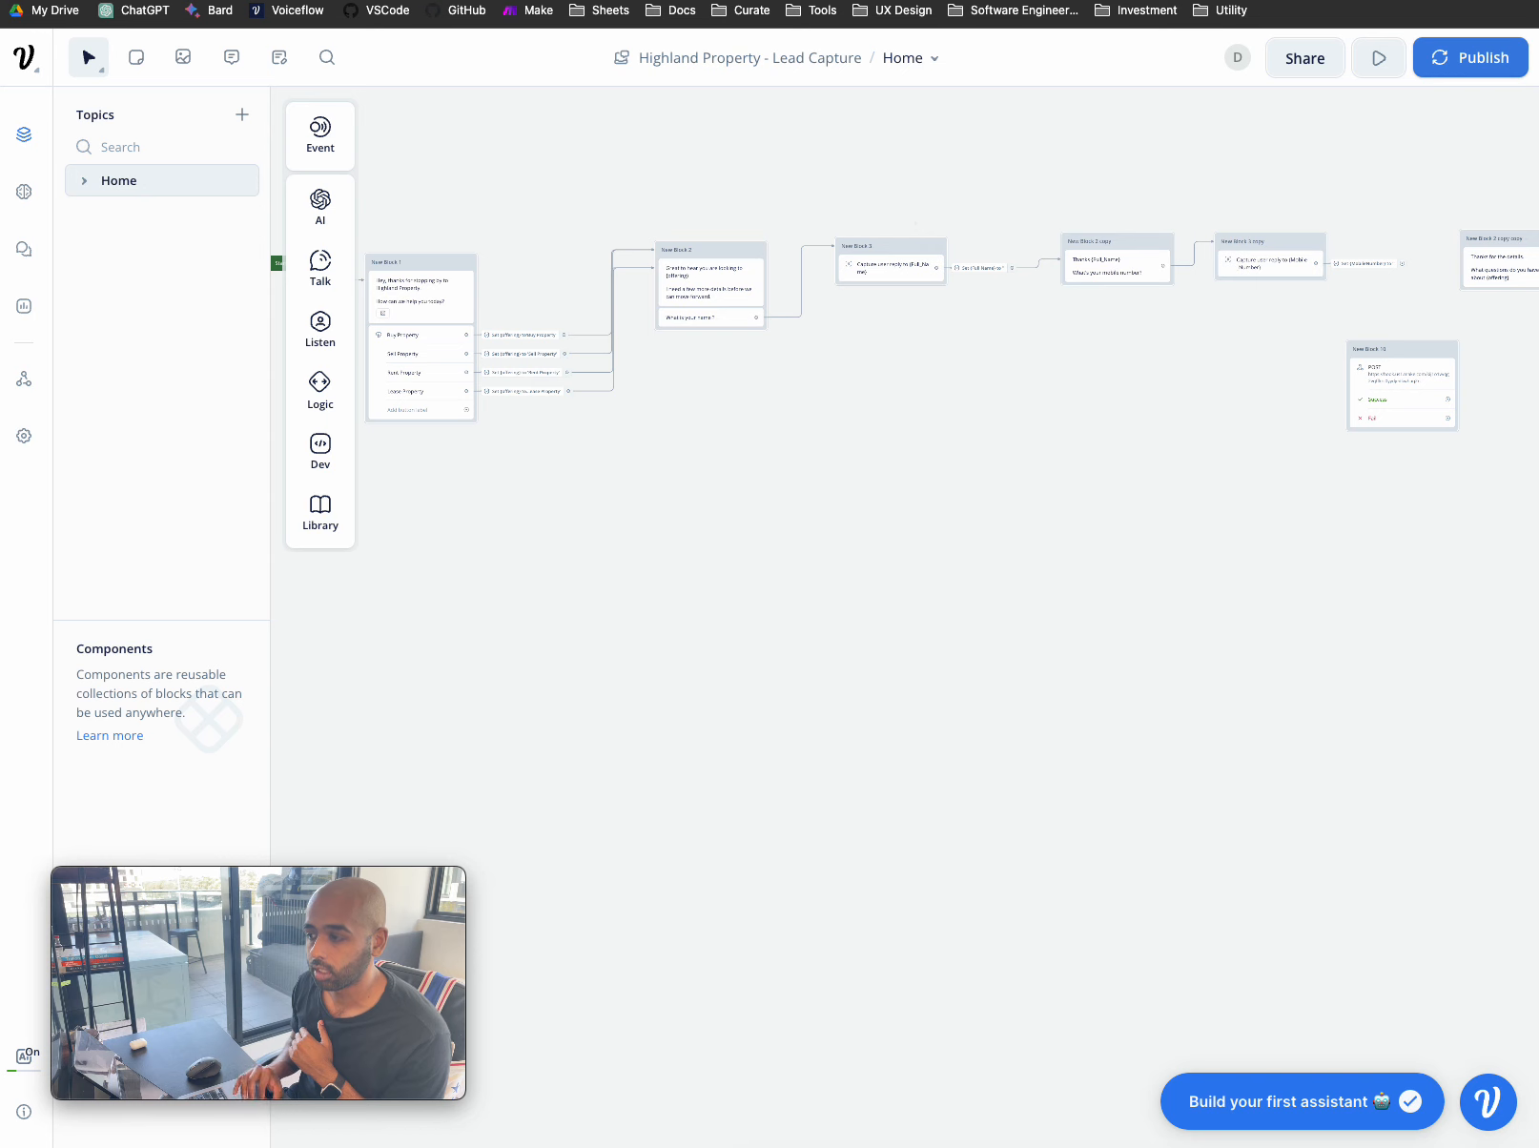